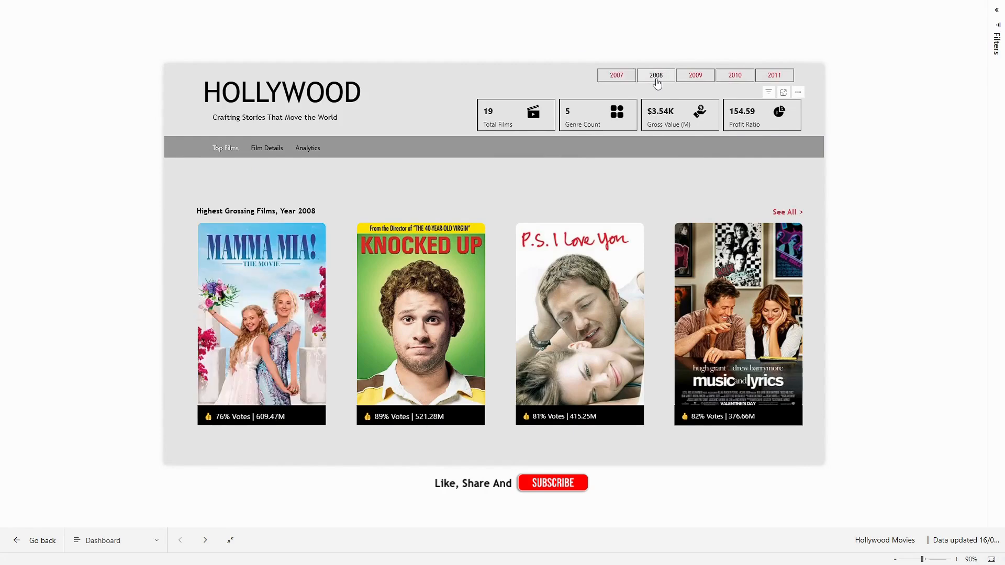
Step: View the highest-grossing films for 2009, 2010 and 2011 using the report's year filter
click(694, 77)
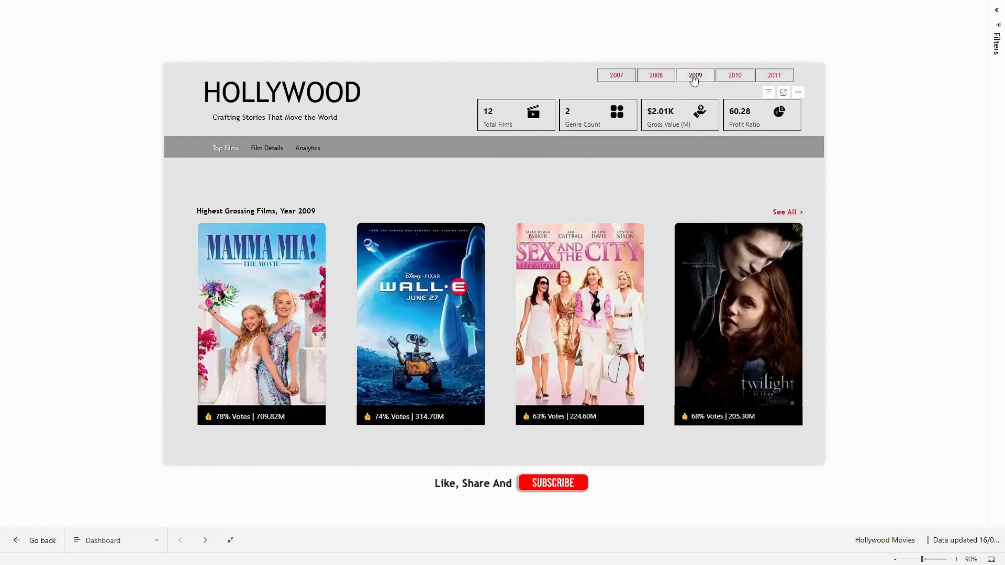
click(735, 78)
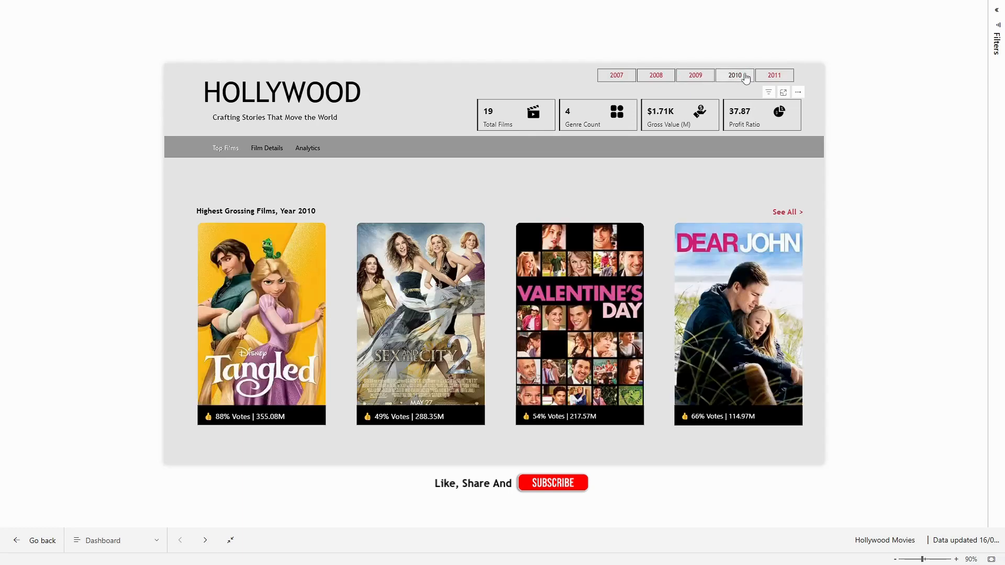
click(775, 76)
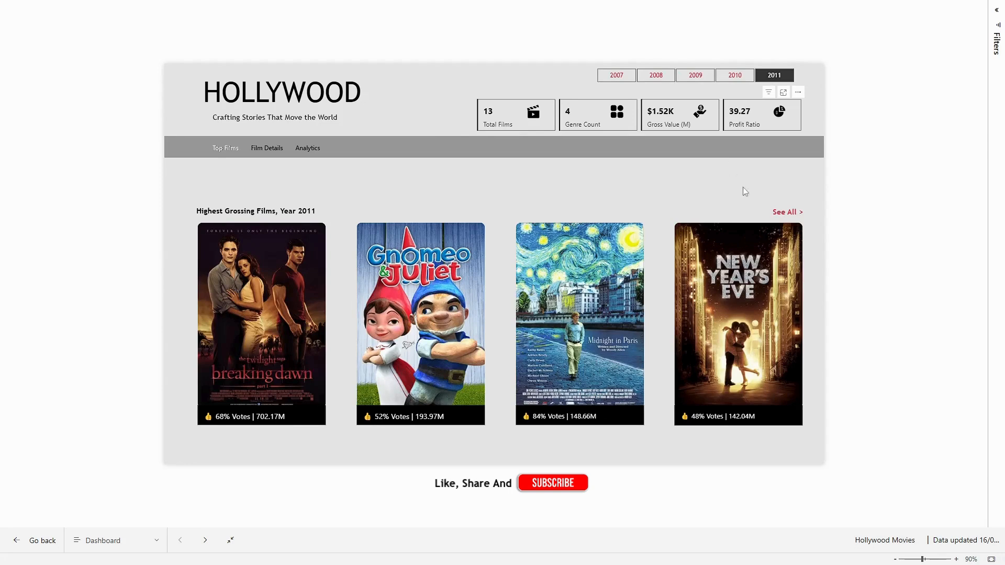
Step: Open the full film list, browse it for each year from 2007 to 2011, and return to the dashboard
click(785, 212)
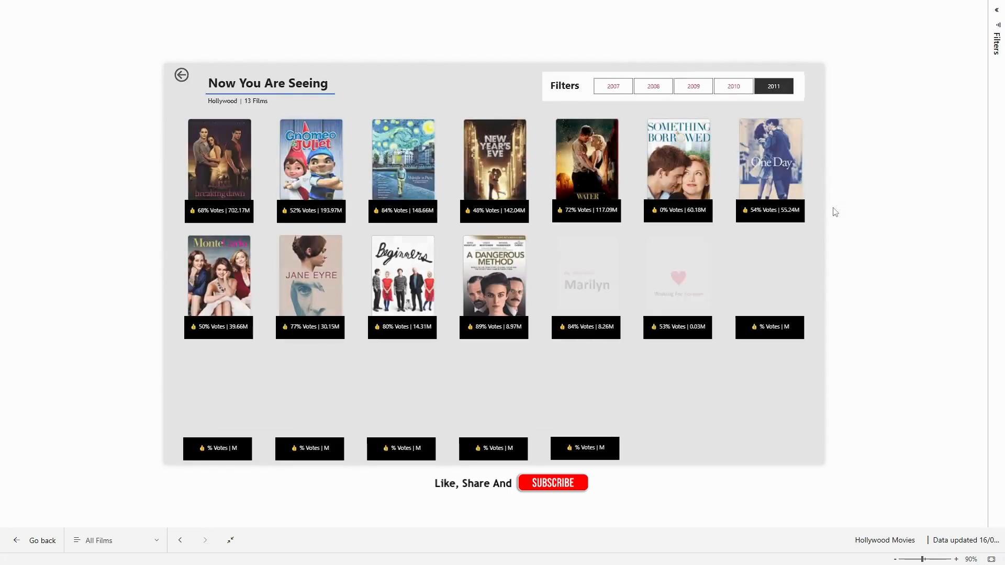
click(610, 91)
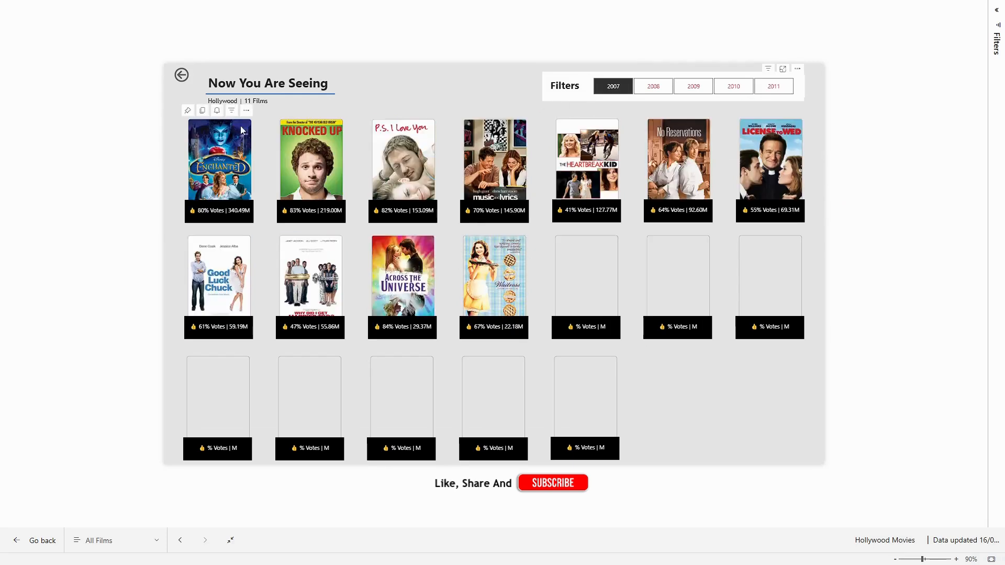
click(654, 93)
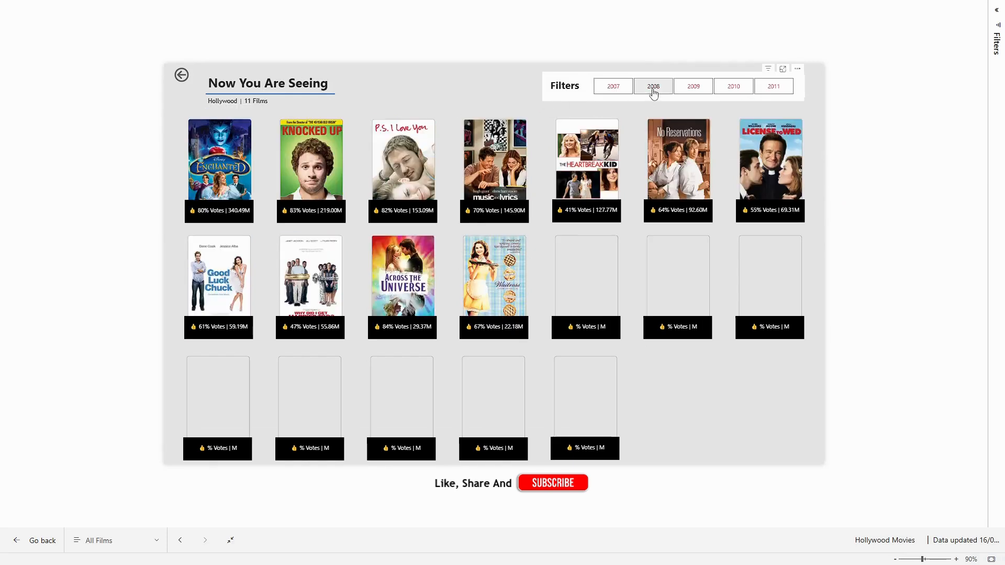
click(692, 90)
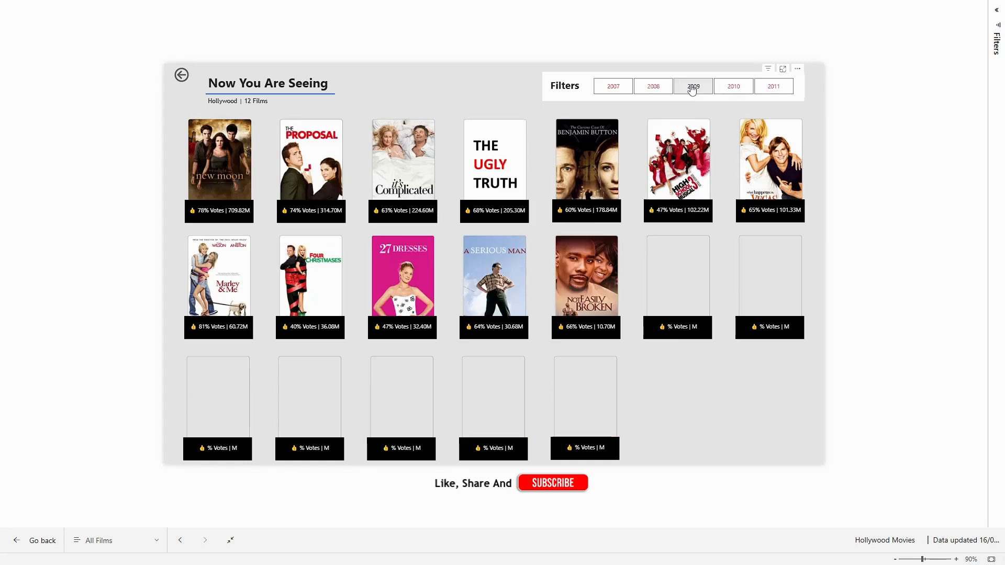
click(730, 89)
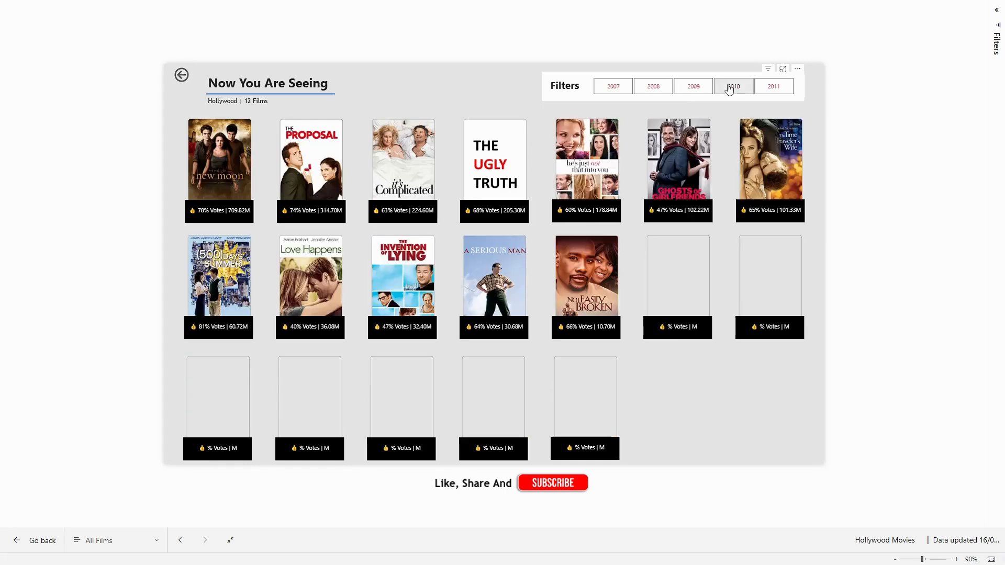
click(766, 89)
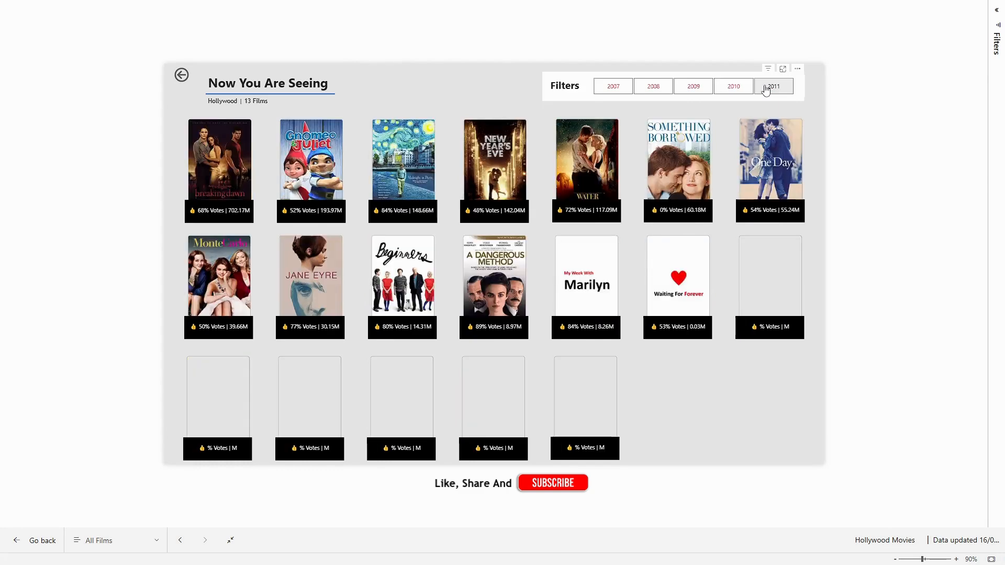
click(181, 74)
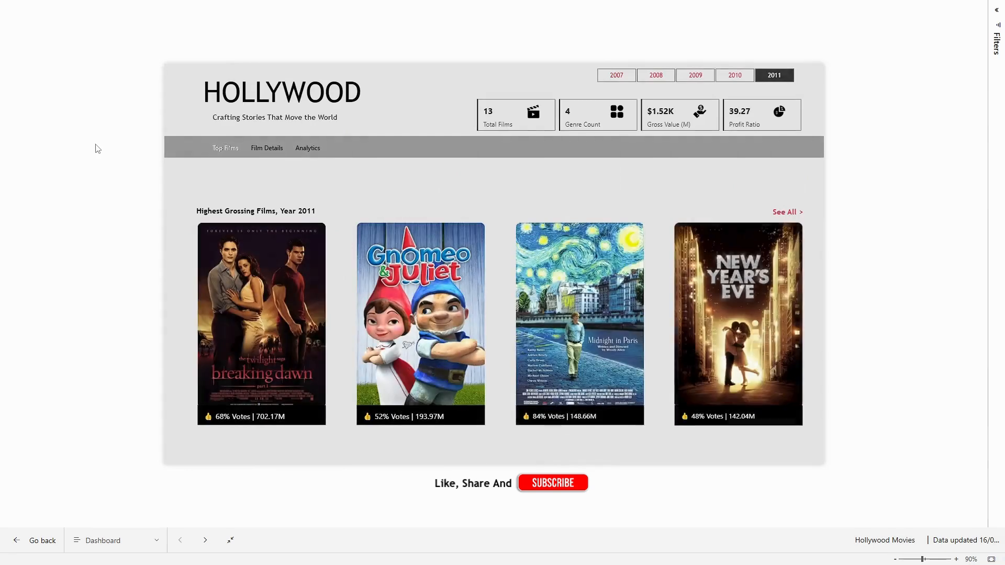
Step: Open the Film Details view and examine the 2007 films Across the Universe, Knocked Up and No Reservations
click(276, 150)
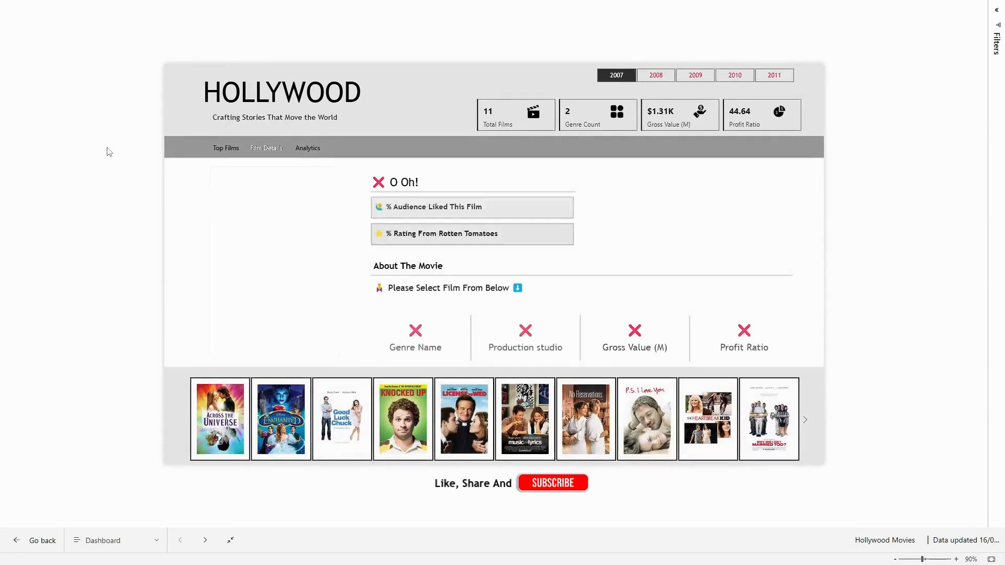
click(215, 423)
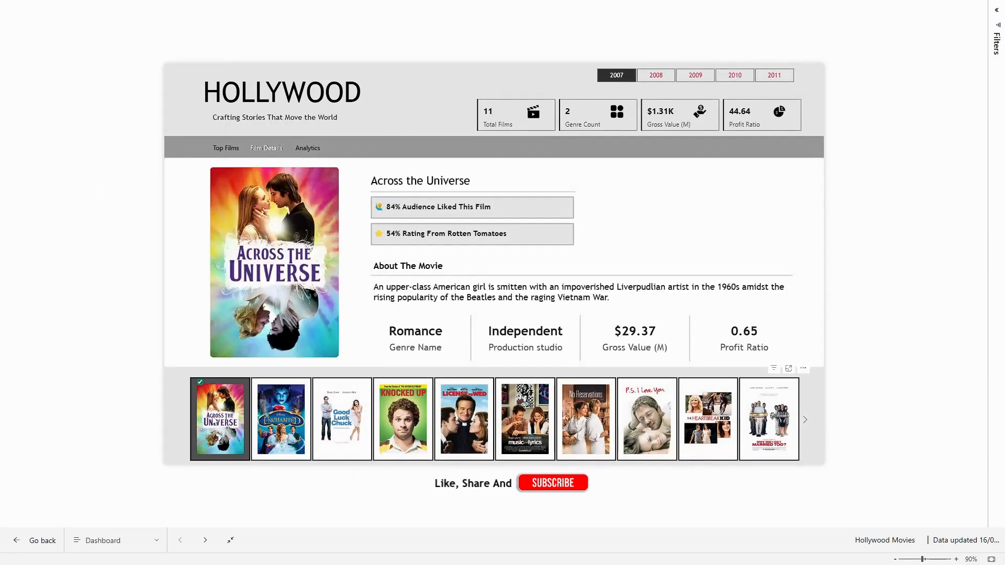
click(401, 427)
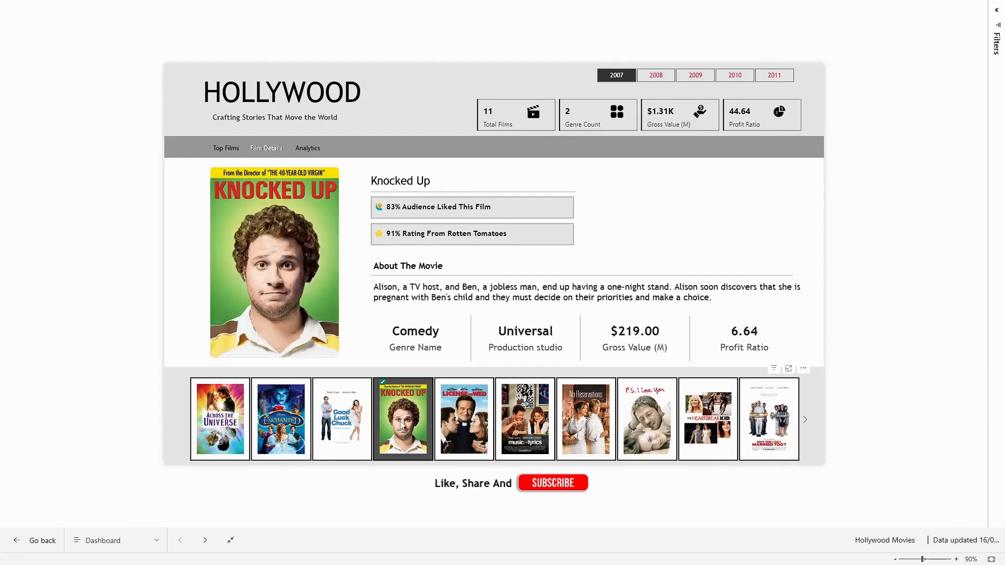
click(580, 426)
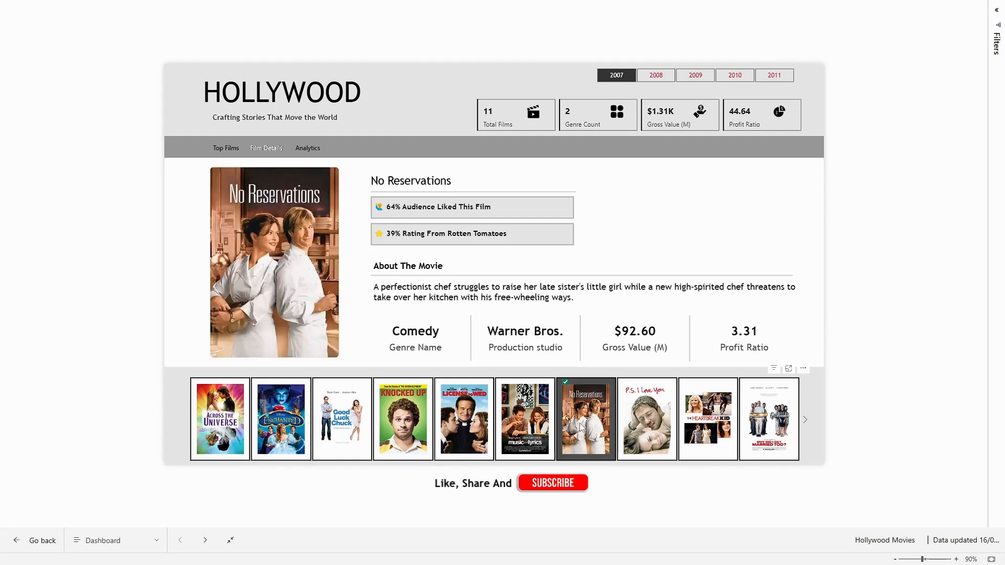
Step: Filter the film details to 2008 and examine Marley and Me, Penelope and What Happens in Vegas
click(656, 74)
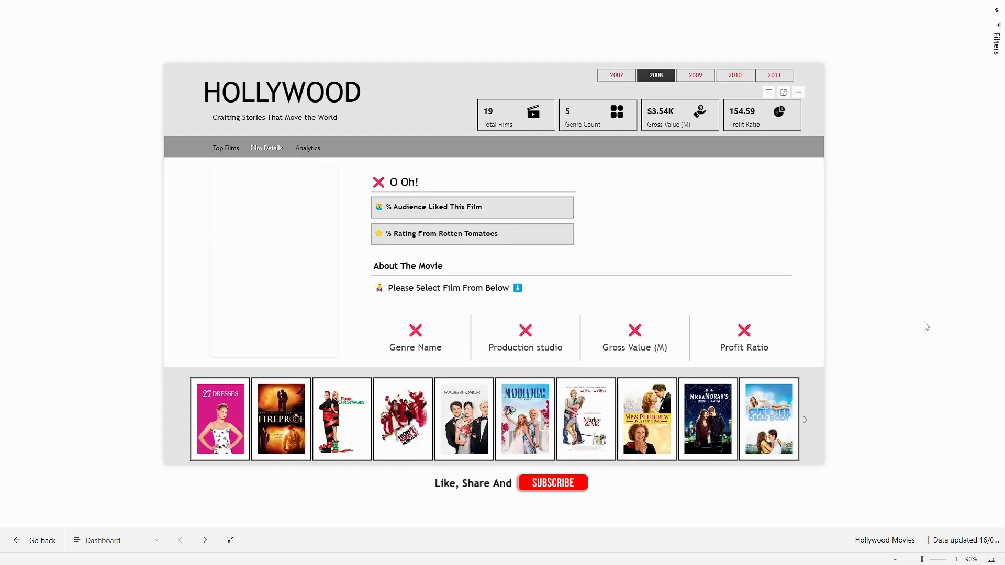
click(580, 418)
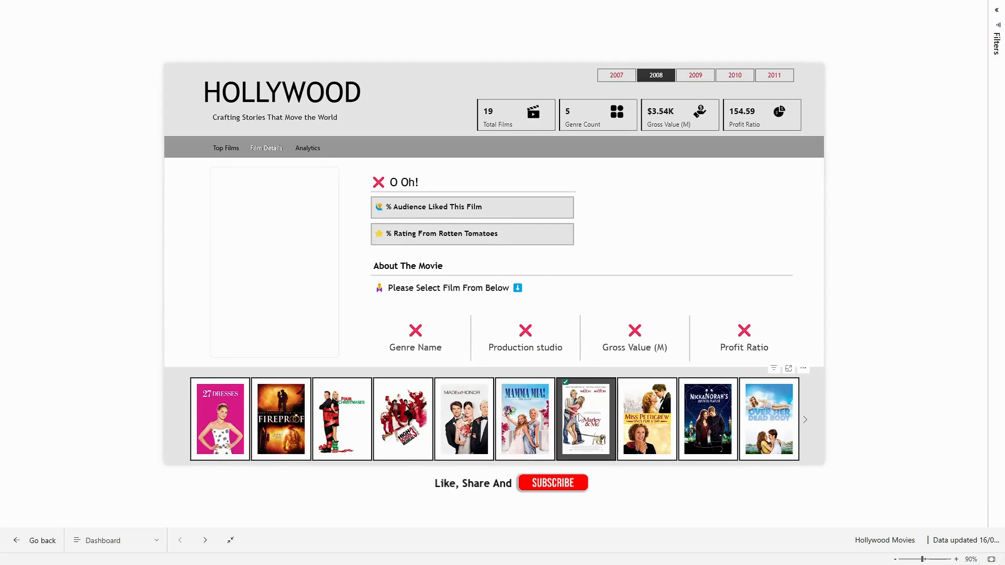
click(806, 421)
click(806, 422)
click(806, 421)
click(806, 422)
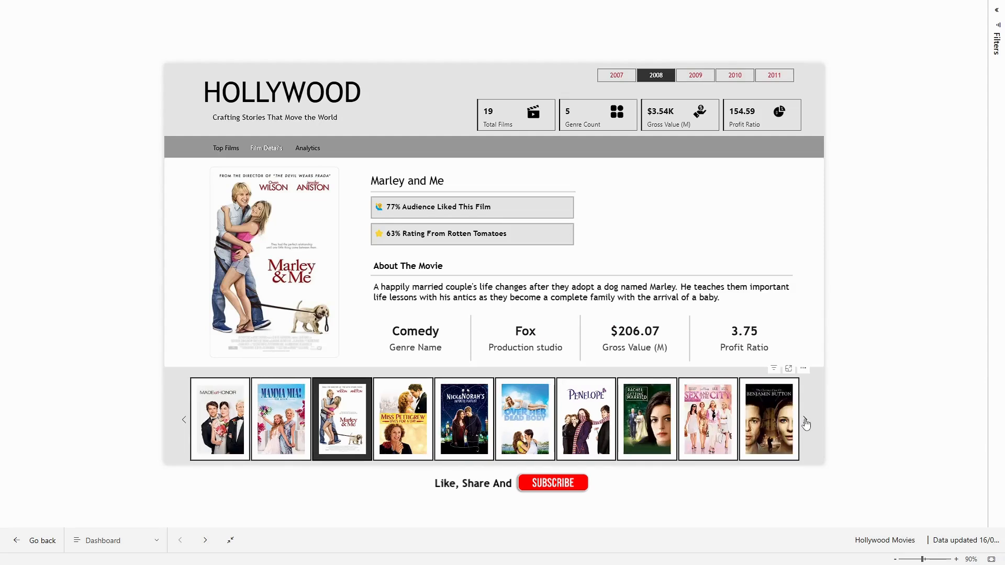
click(805, 422)
click(525, 430)
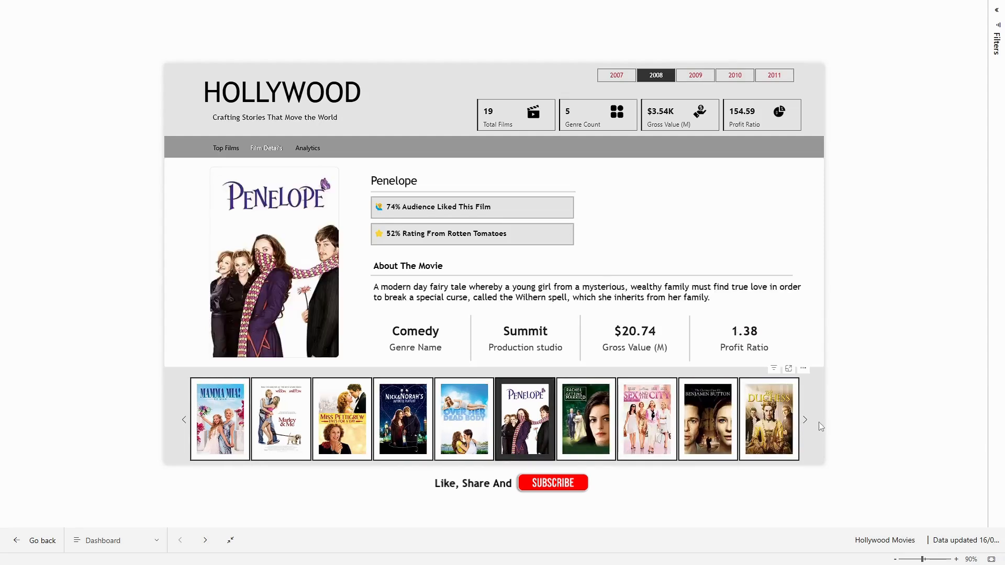
click(806, 421)
click(806, 422)
click(805, 422)
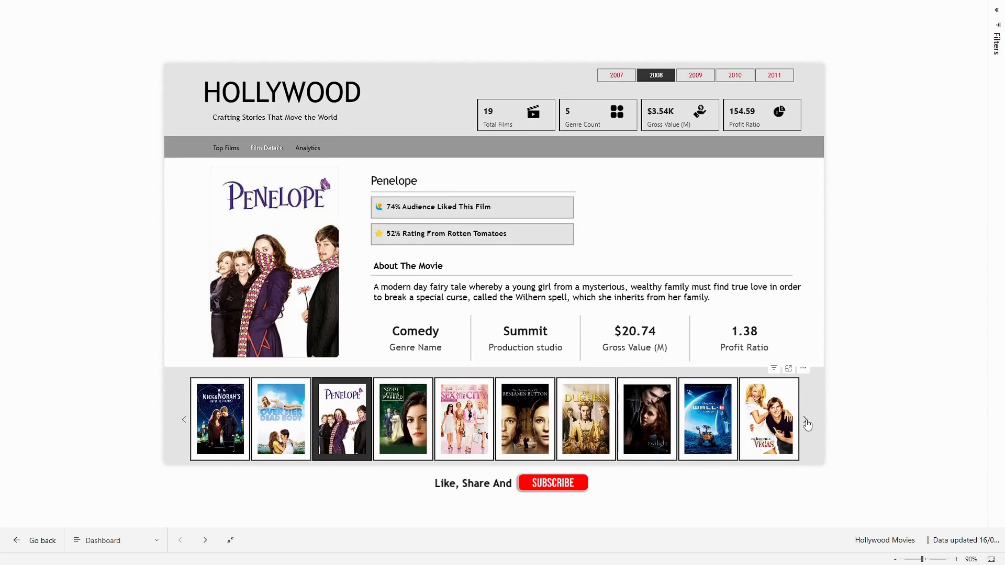
click(779, 419)
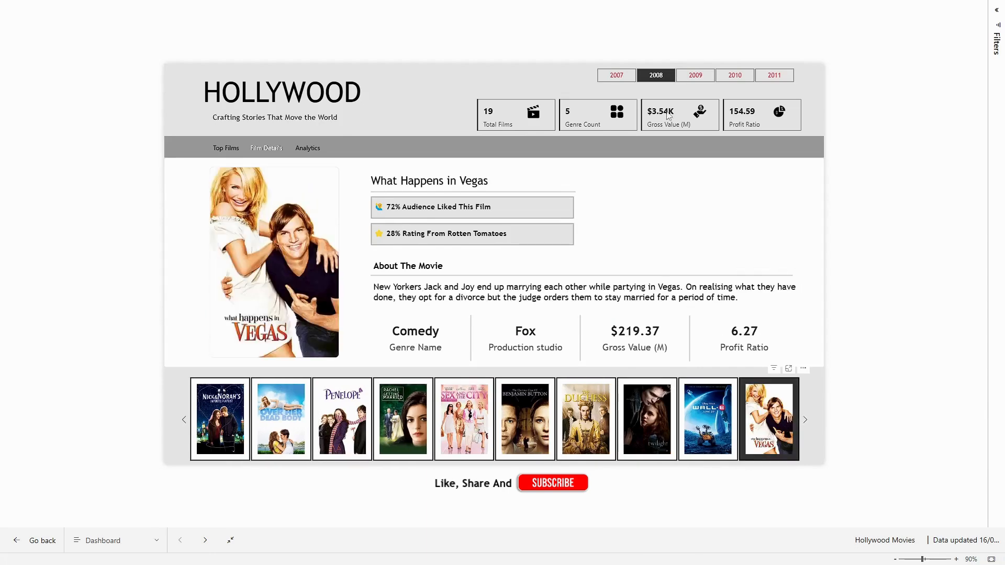
Step: Filter the film details to 2009 and examine It's Complicated, Ghosts of Girlfriends Past and The Proposal
click(695, 78)
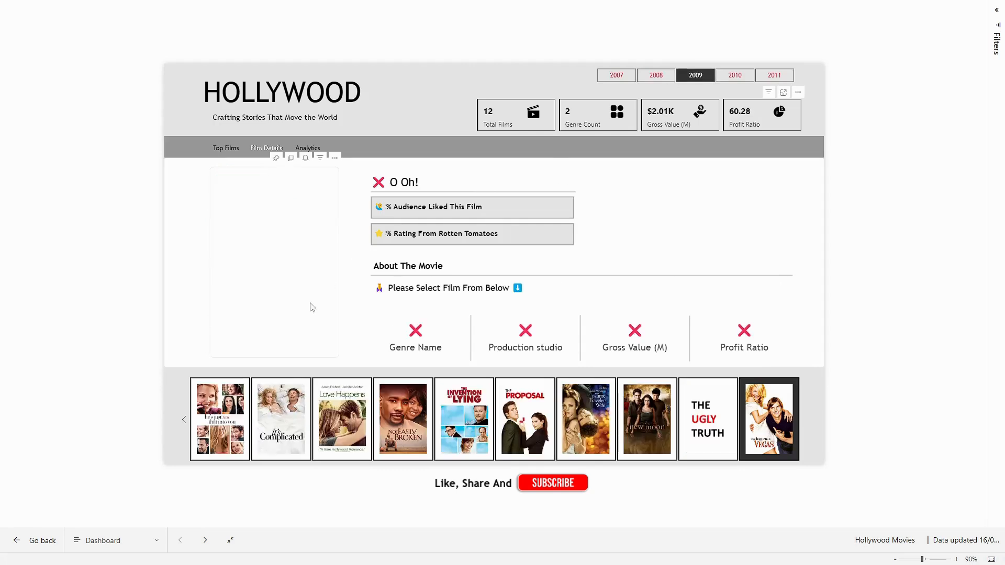
click(278, 433)
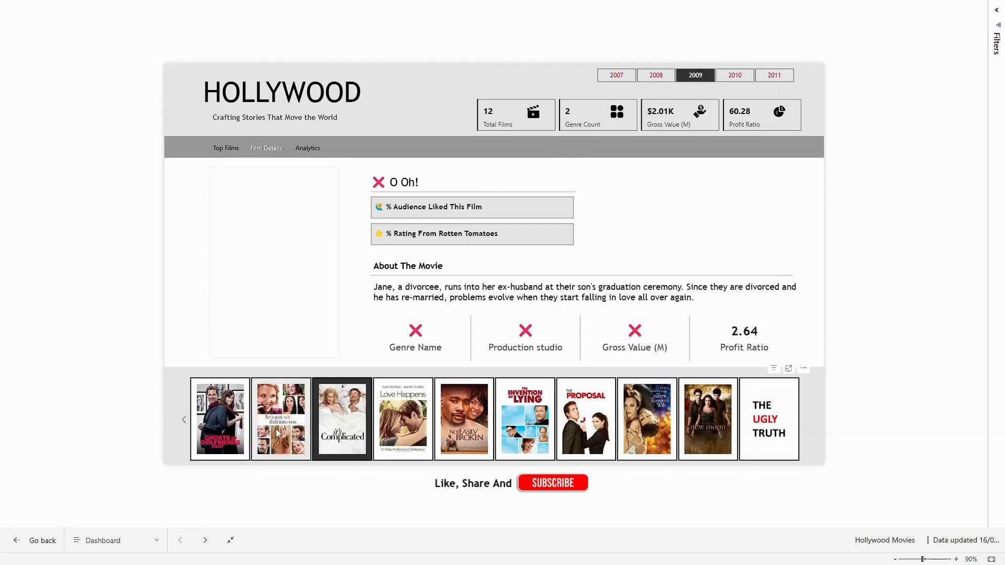
click(219, 441)
click(586, 419)
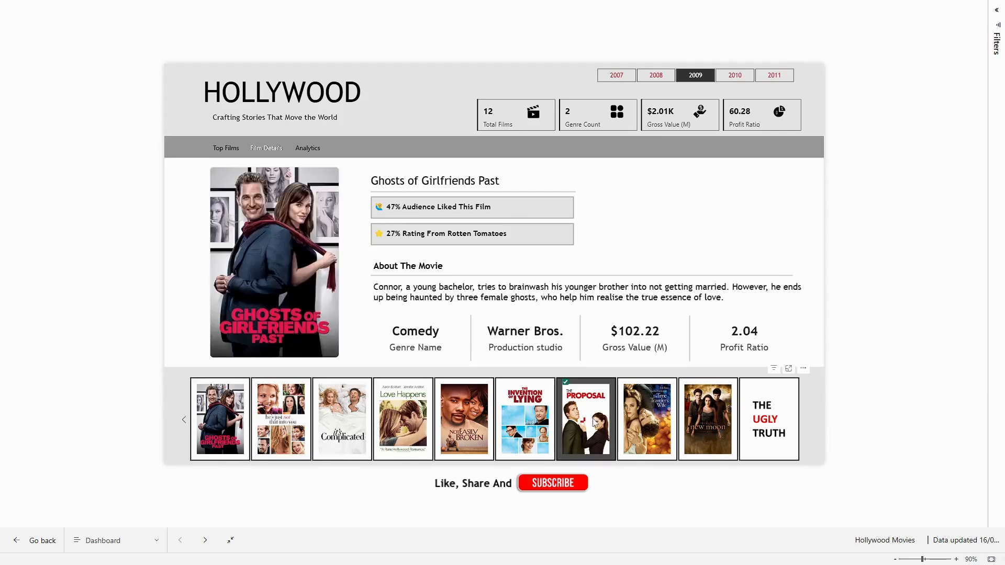
Step: Filter the film details to 2010 and examine Killers, Remember Me and She's Out of My League
click(736, 79)
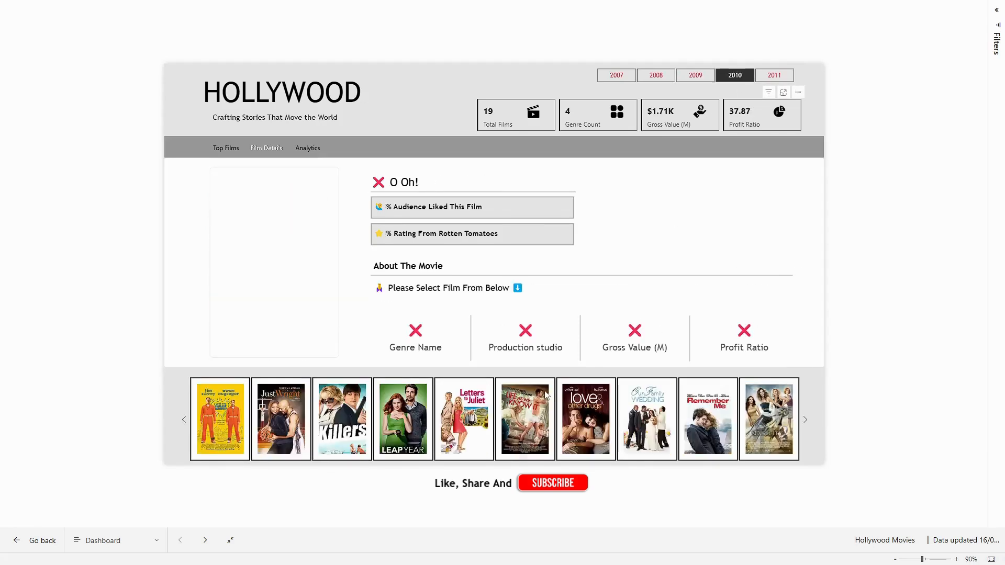
click(345, 430)
click(696, 416)
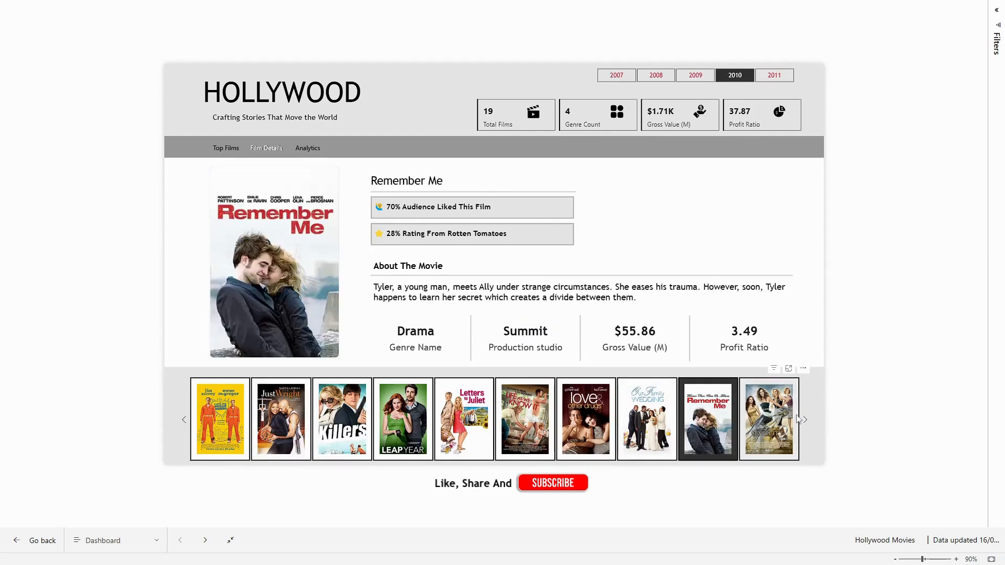
click(806, 420)
click(806, 421)
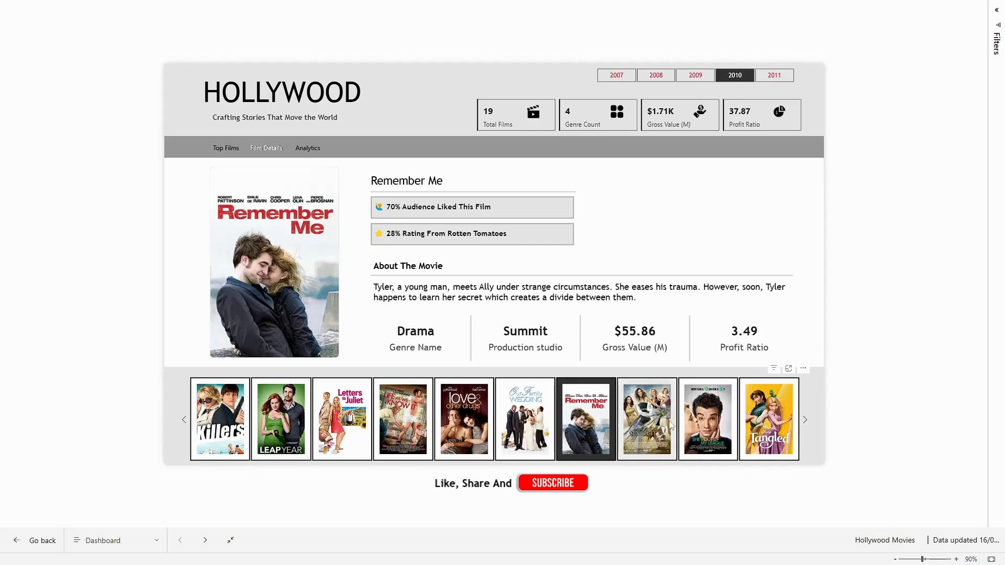
click(706, 422)
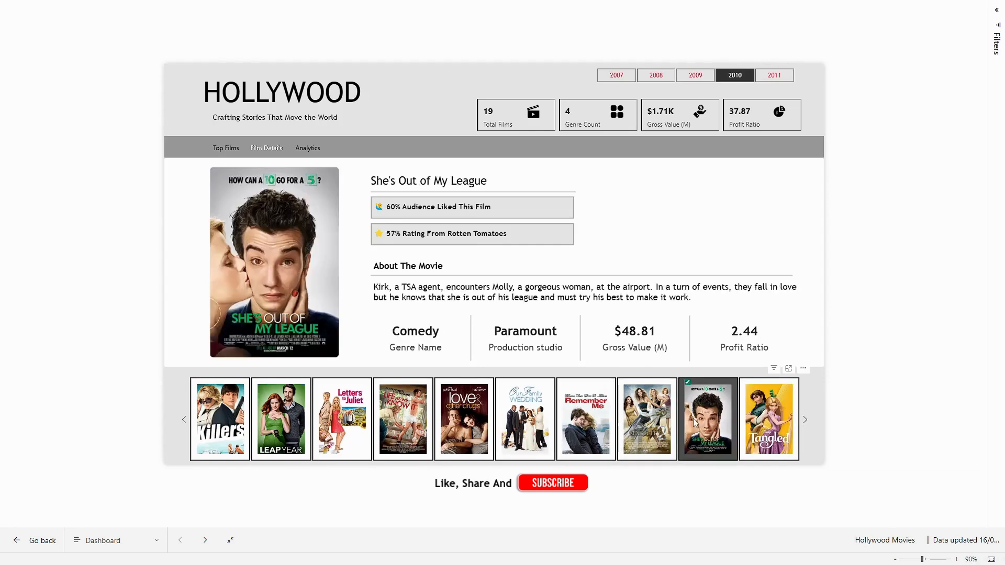
Step: Filter the film details to 2011 and examine One Day and Something Borrowed
click(774, 75)
click(471, 427)
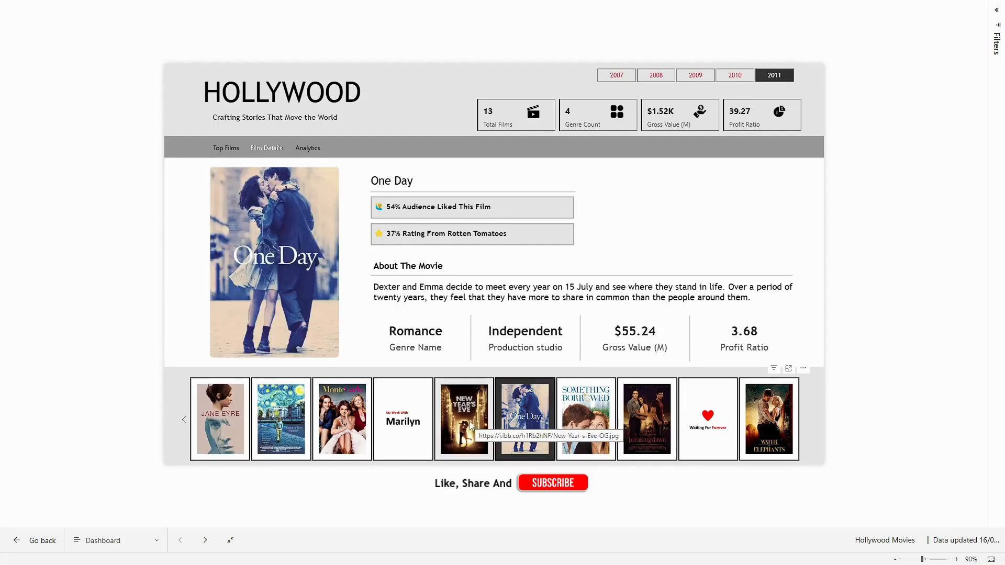
click(586, 413)
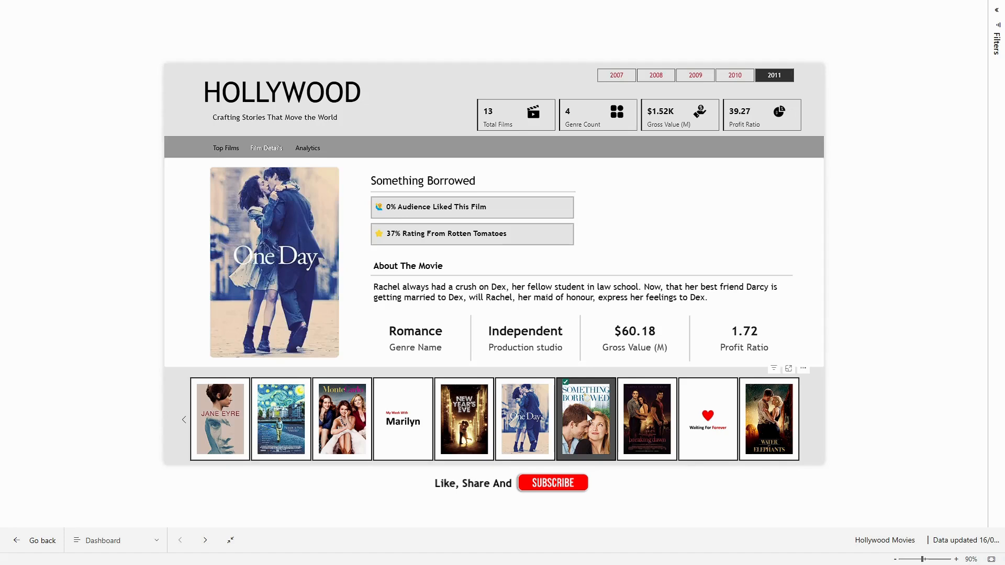
Step: Show the Analytics view of the report and exit full-screen mode
click(307, 148)
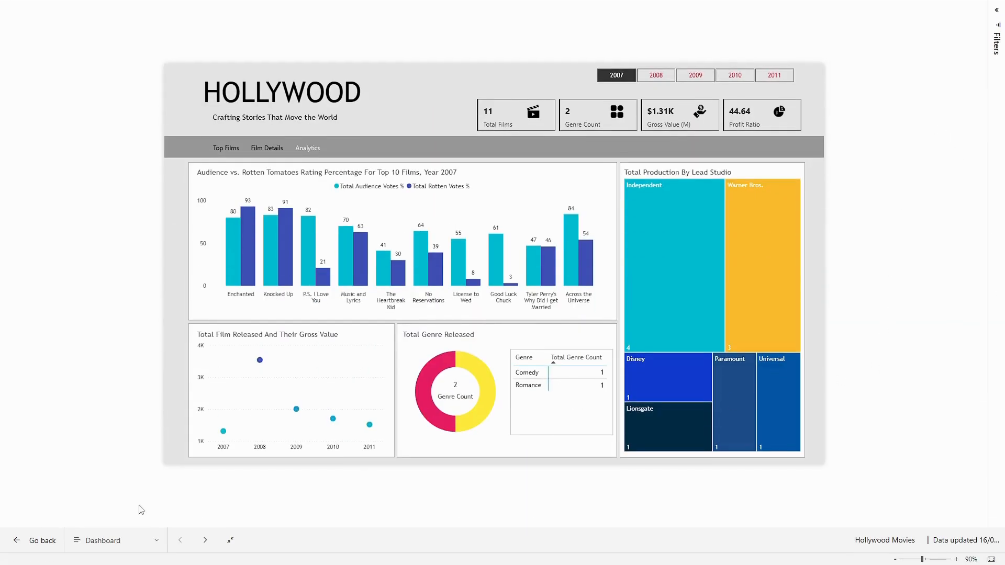
click(230, 541)
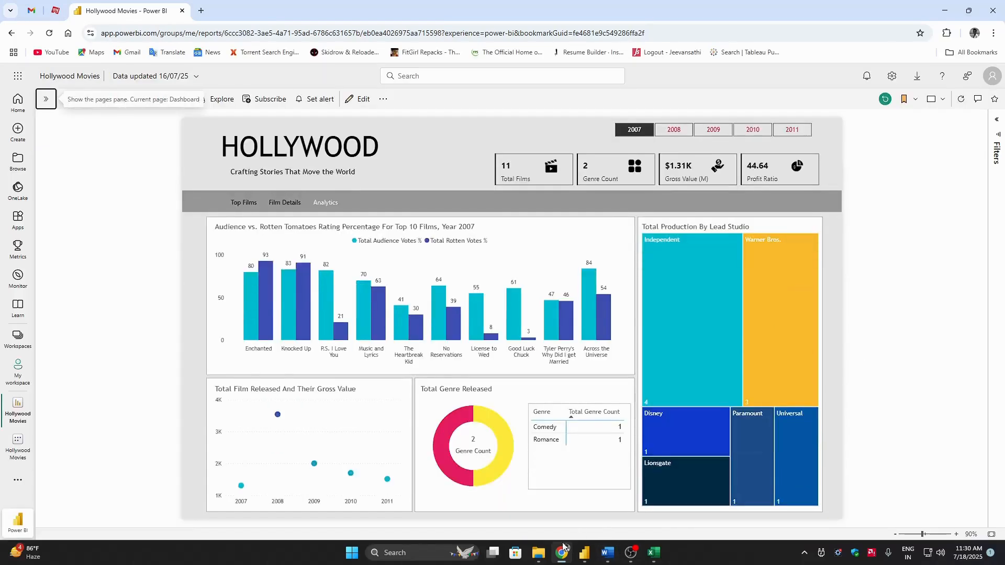
Step: Switch to File Explorer and bring up the HollywoodsMostProfitableStories workbook from the Youtube folder in Excel
click(539, 554)
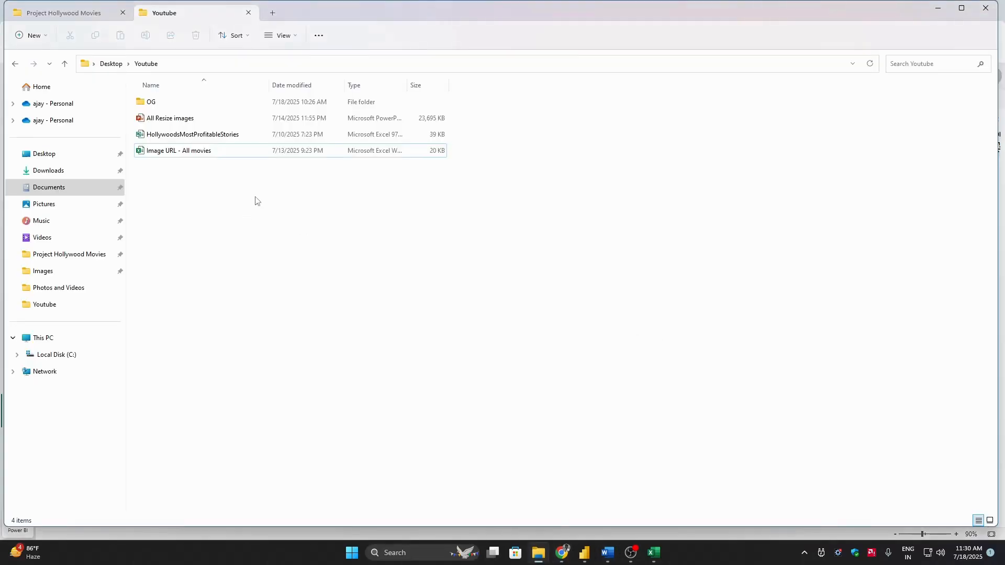
click(186, 134)
key(alt+Tab)
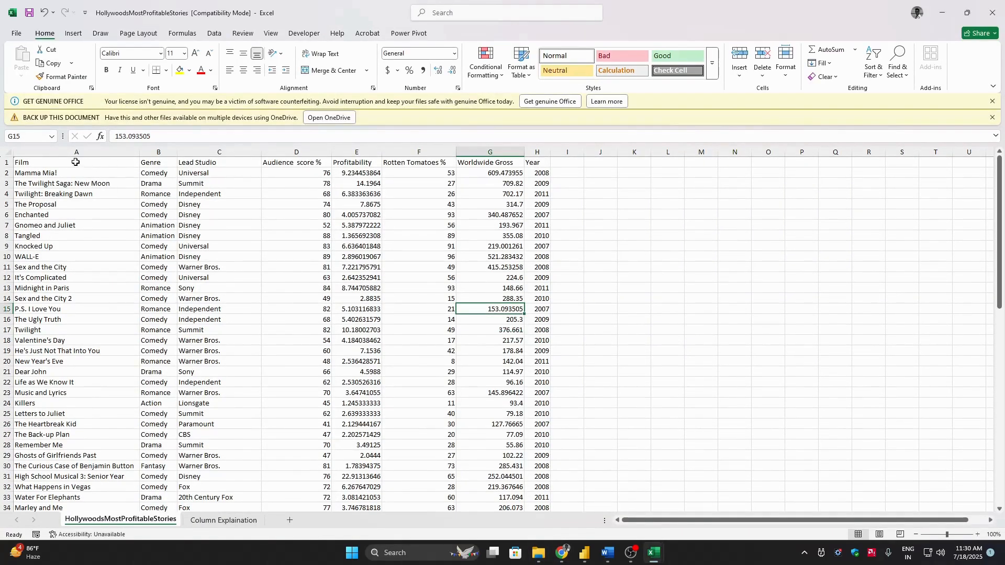
Step: Examine the columns of the HollywoodsMostProfitableStories sheet from Film through Worldwide Gross and Year
drag(61, 163, 514, 162)
click(160, 192)
click(226, 192)
click(317, 186)
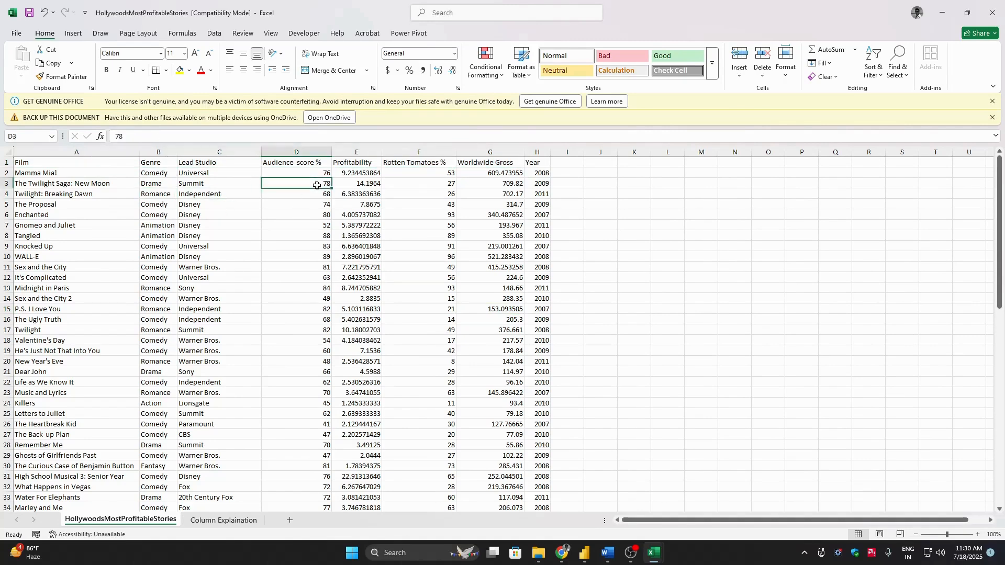
click(373, 184)
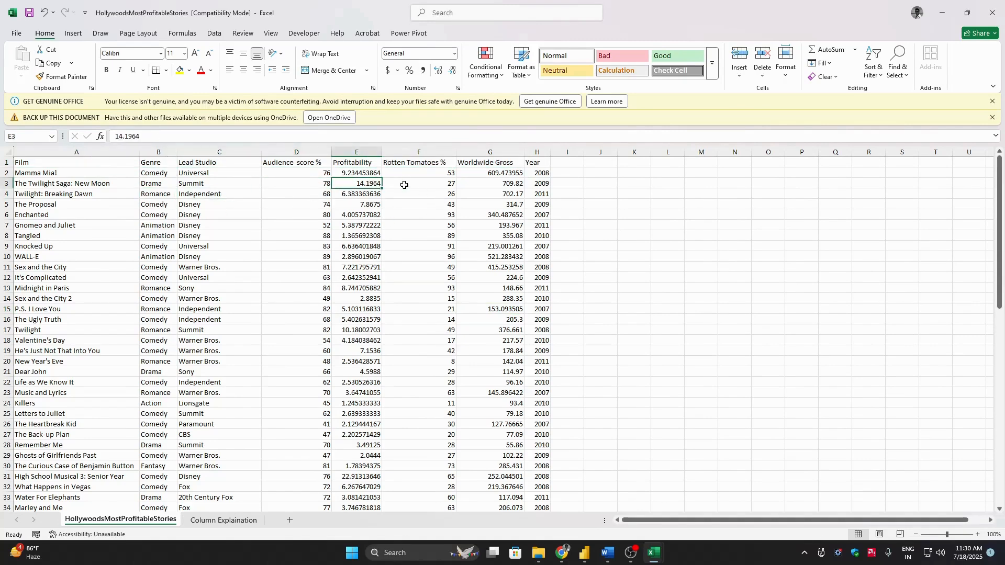
click(404, 185)
click(486, 185)
drag(475, 172, 536, 234)
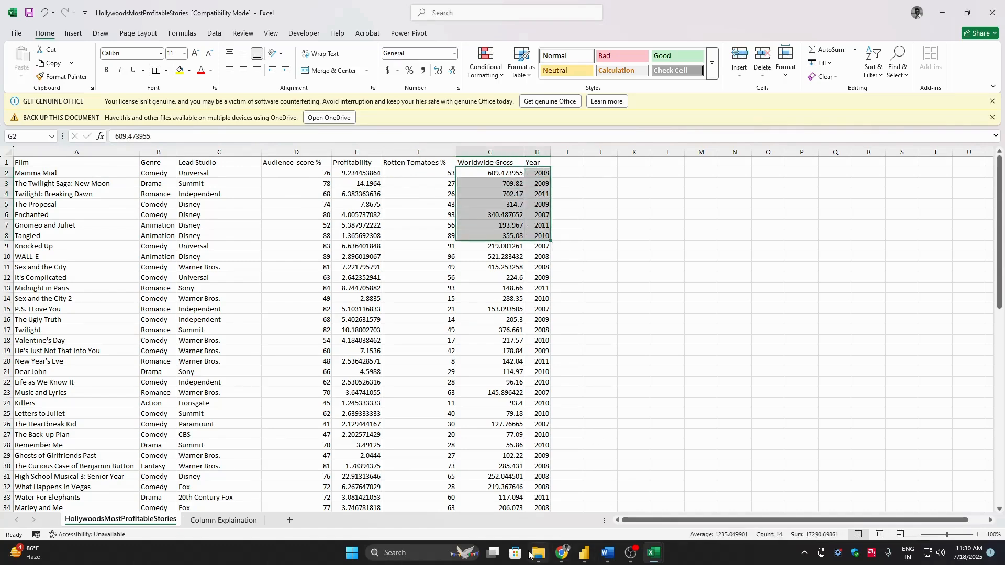
Step: Switch to the Image URL - All movies workbook and examine its Movies, Image URL and Description columns
click(531, 554)
click(160, 152)
key(alt+Tab)
key(alt+Tab)
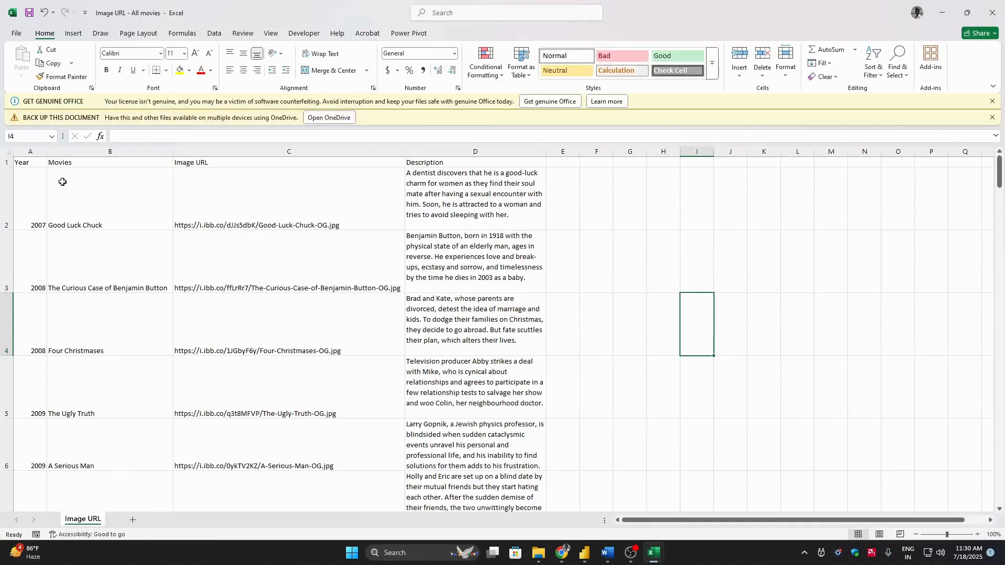
click(233, 189)
click(449, 192)
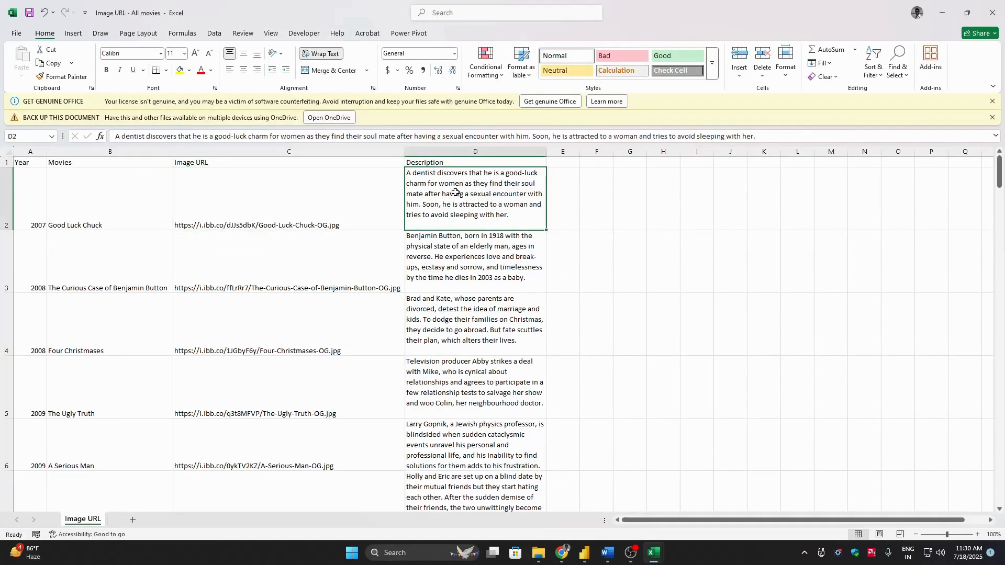
click(91, 200)
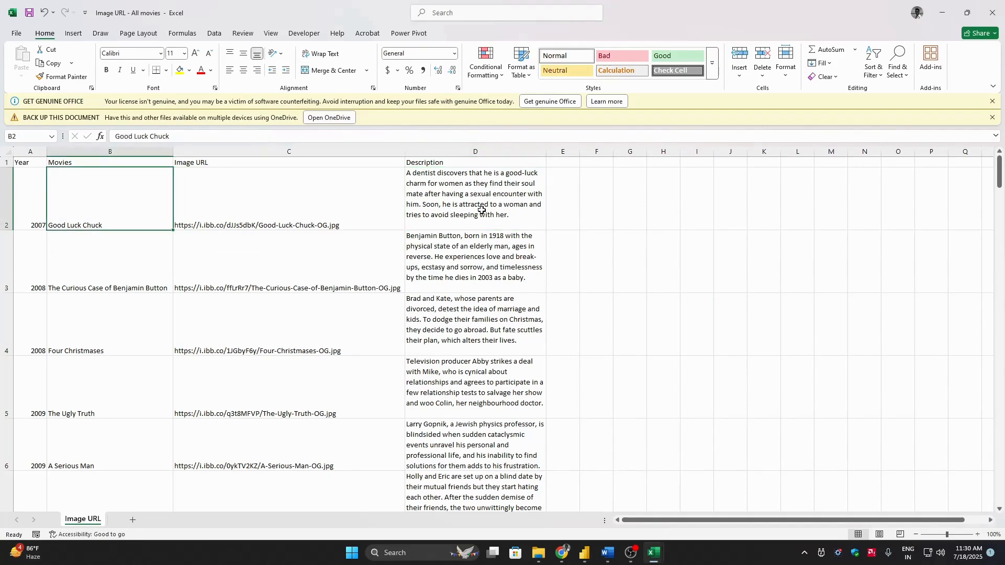
click(236, 207)
click(429, 207)
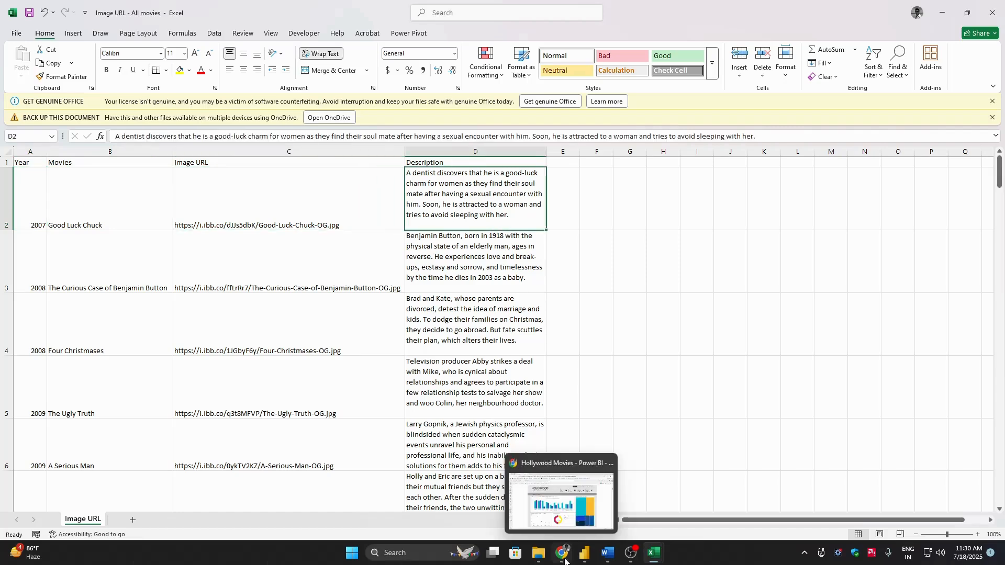
Step: Switch to a blank Power BI Desktop report and browse to the Desktop's Youtube folder for an Excel workbook data source
click(538, 553)
click(351, 291)
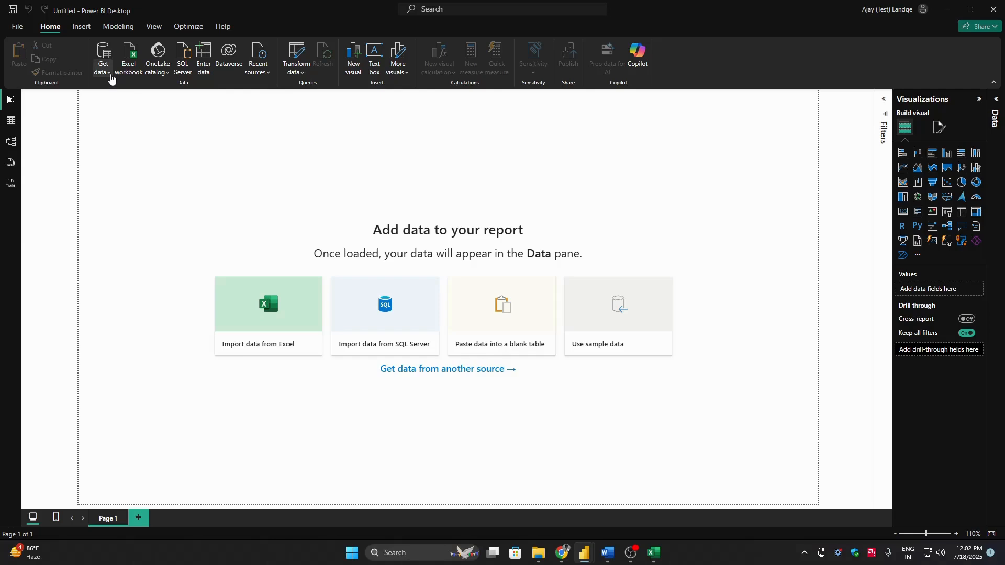
click(110, 77)
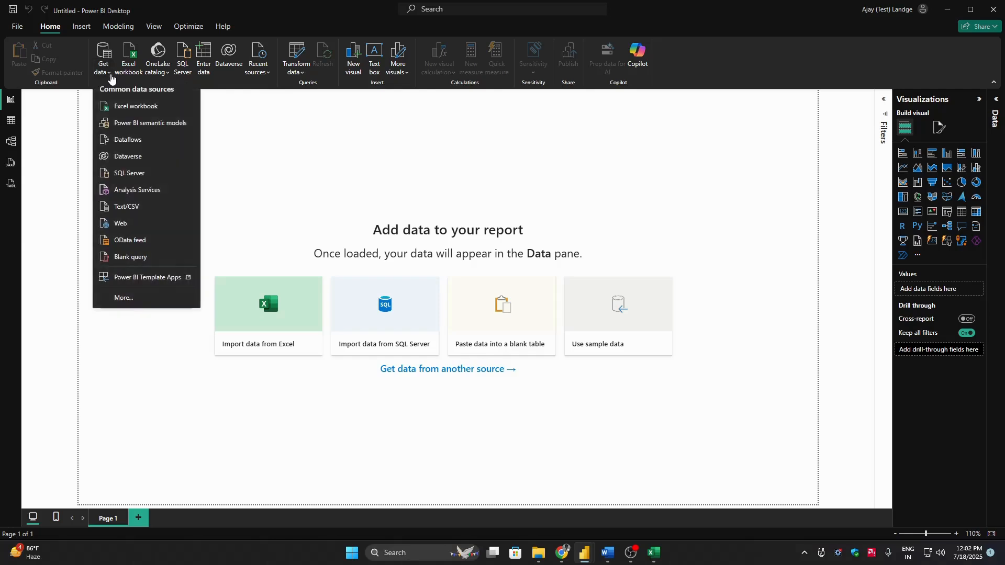
click(133, 111)
click(47, 103)
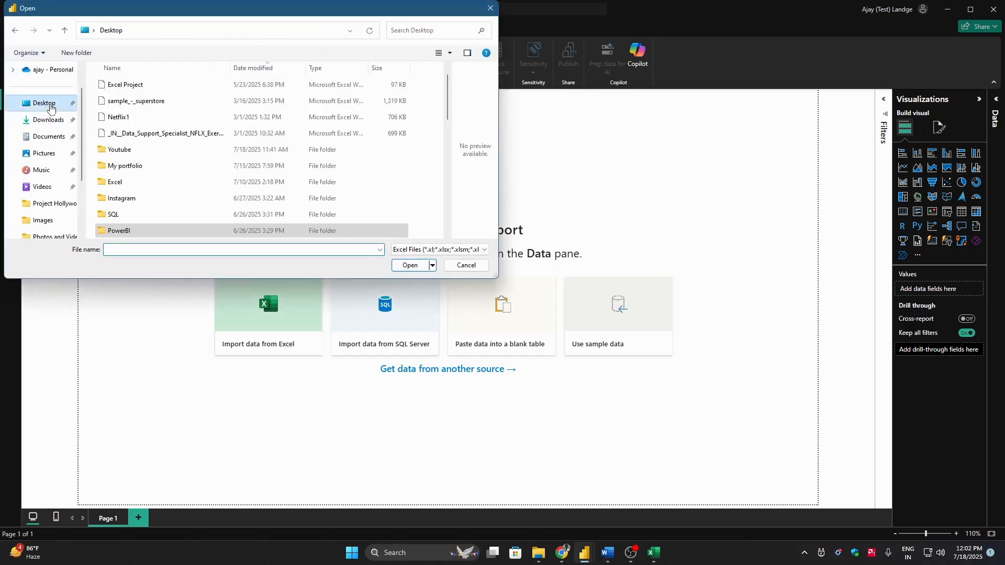
mouse_move(445, 102)
mouse_down()
mouse_move(447, 117)
mouse_move(446, 84)
mouse_up()
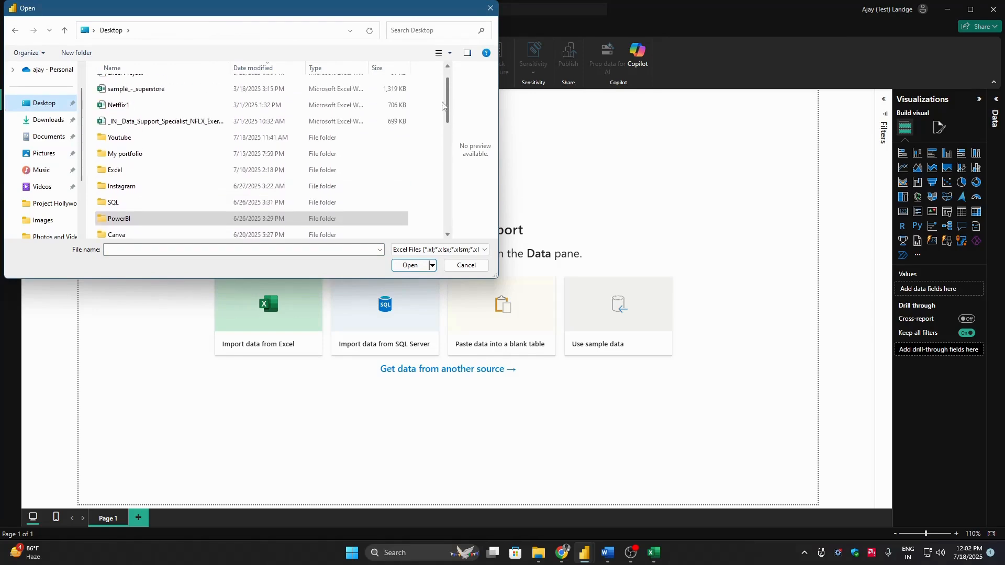
double_click(158, 130)
Step: List all file types and load HollywoodsMostProfitableStories.csv into the report
click(439, 249)
click(417, 270)
click(146, 134)
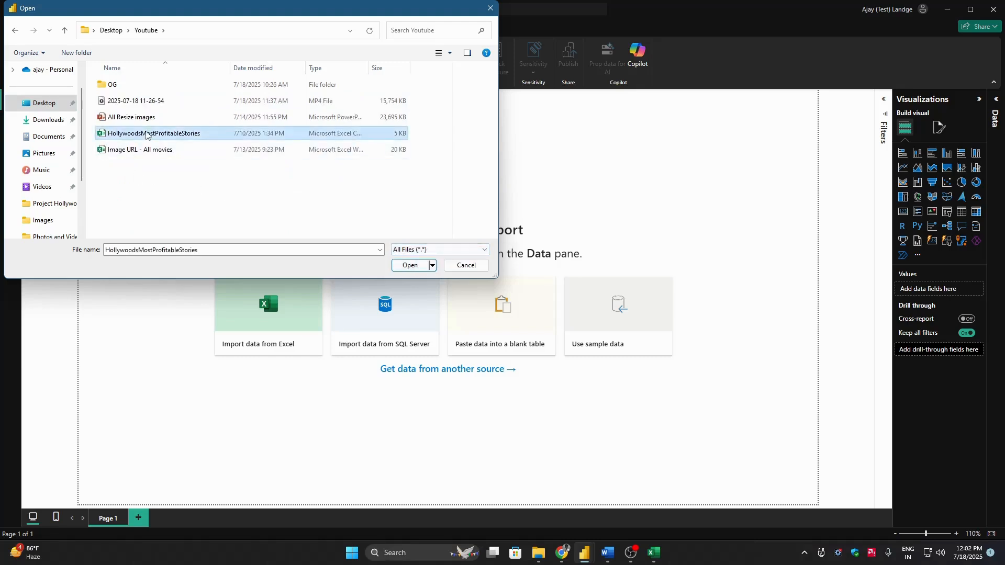
click(407, 265)
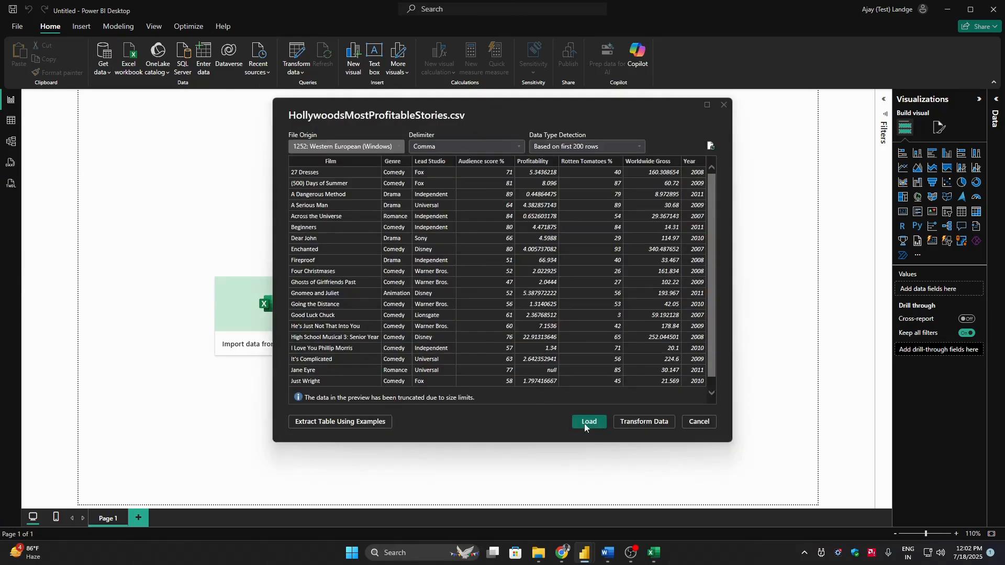
click(585, 425)
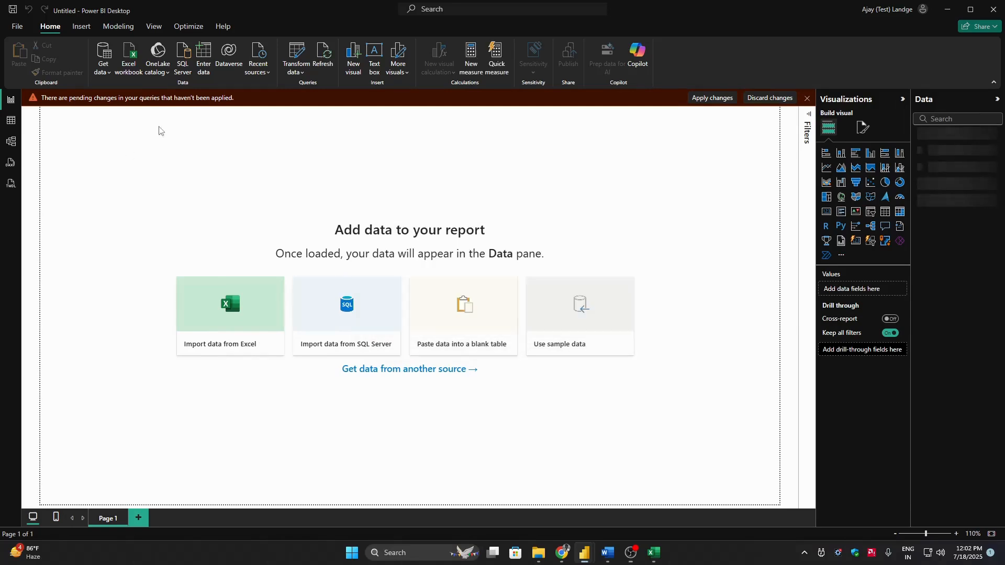
Step: Import the Image URL sheet from the Image URL - All movies Excel workbook into the report
click(109, 76)
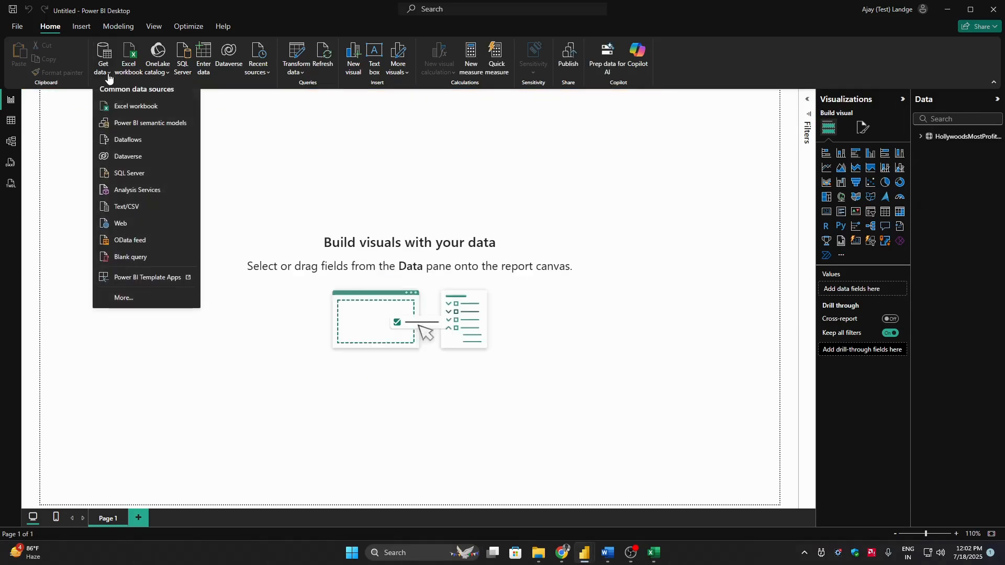
click(127, 107)
click(152, 101)
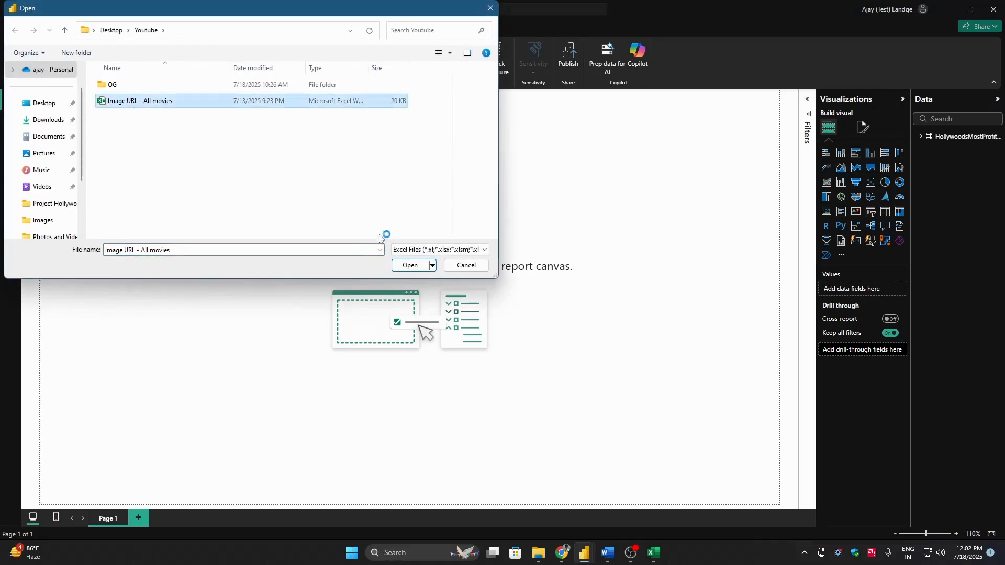
click(409, 265)
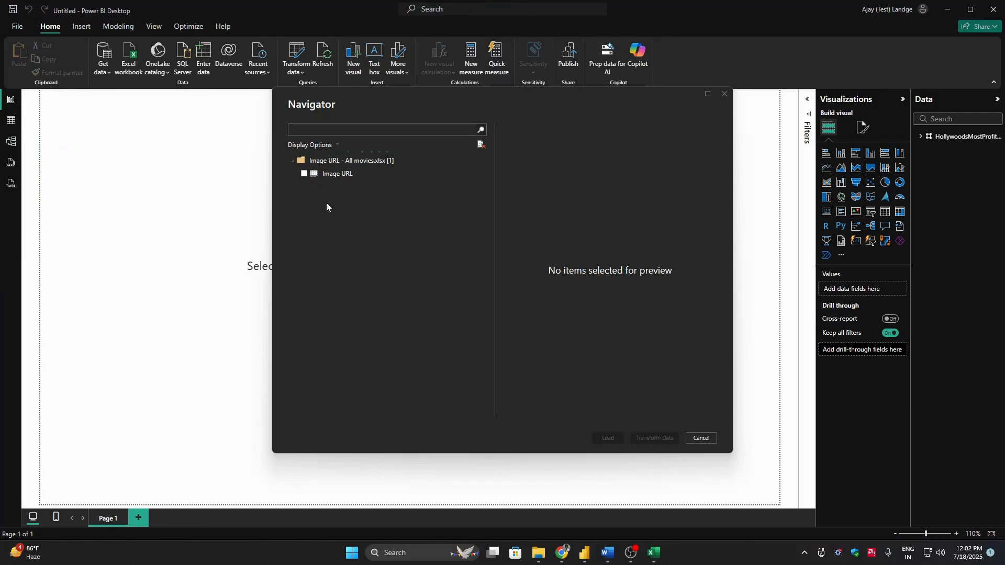
click(305, 174)
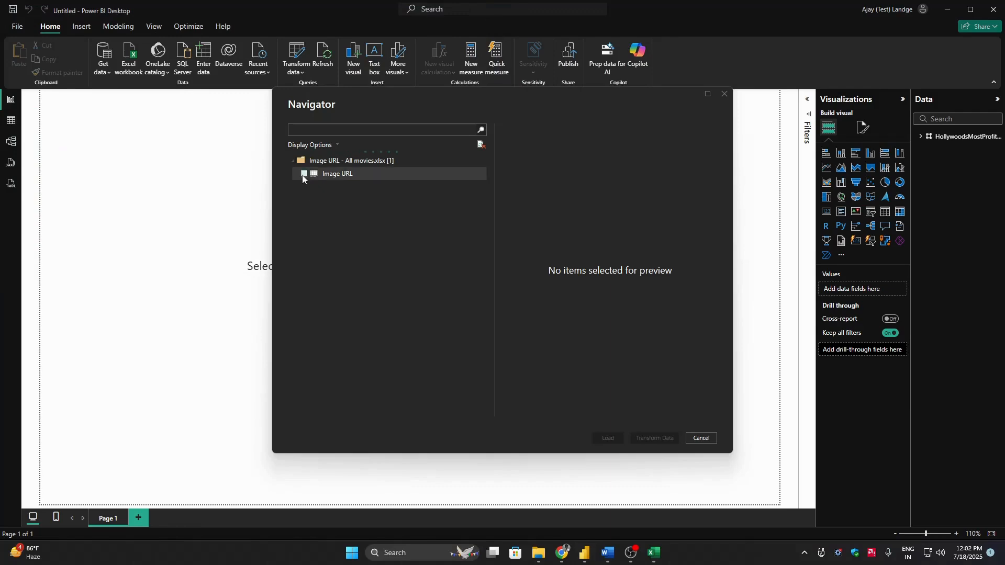
click(607, 439)
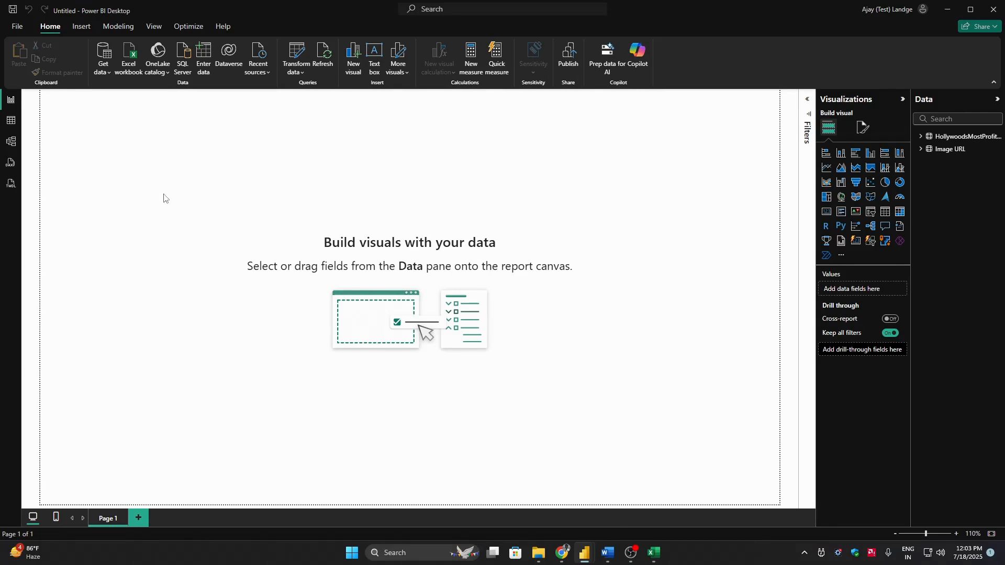
Step: Save the report as Hollywood Movies in the Youtube folder
click(18, 26)
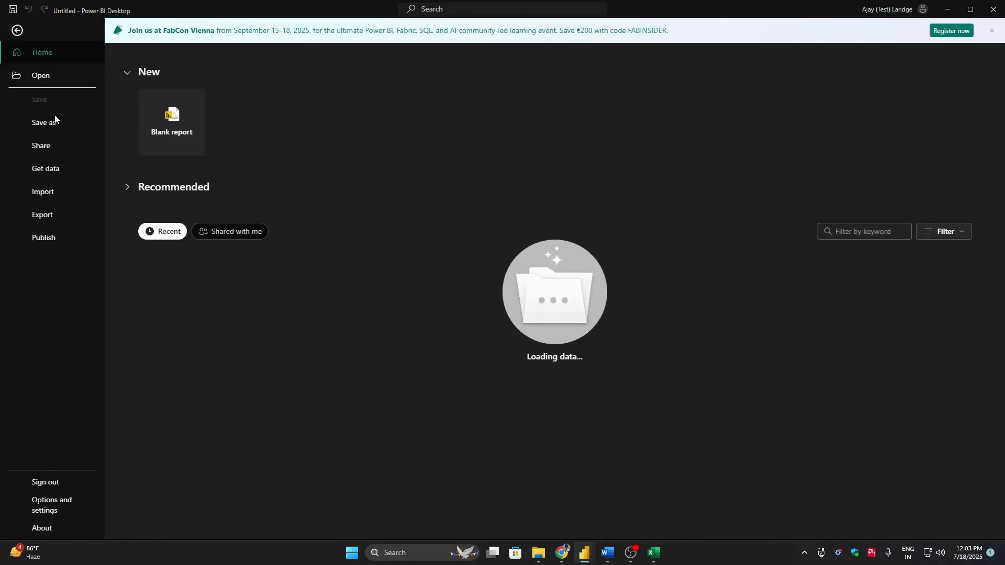
click(52, 128)
click(168, 188)
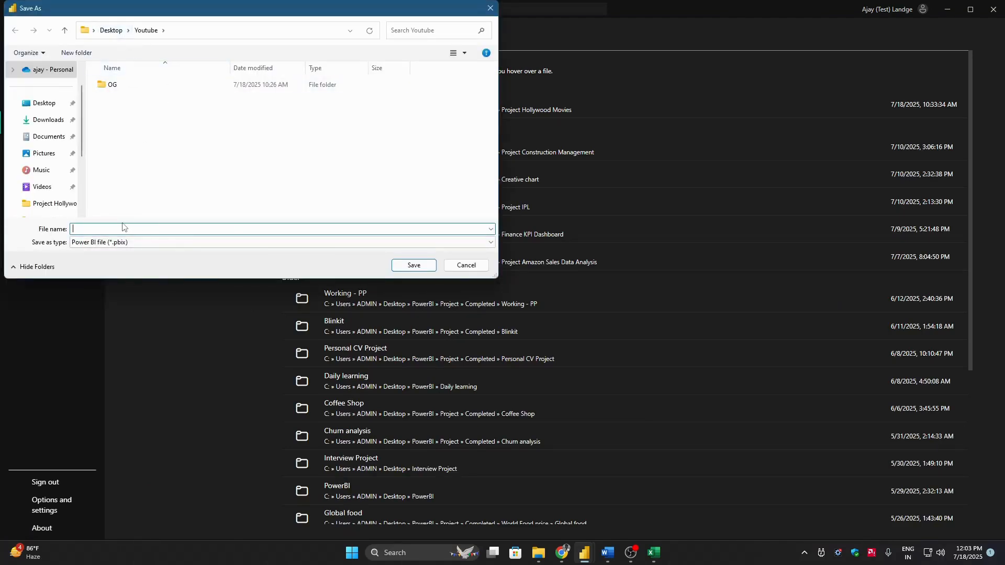
text(Hollywood Movies)
key(Return)
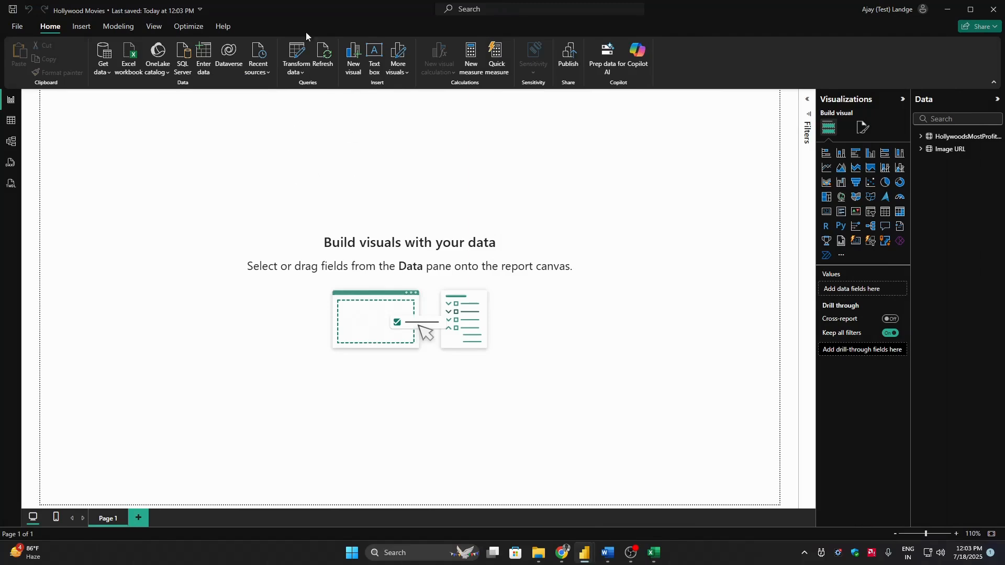
Step: Open the data in Power Query Editor and turn on column distribution, column profile and column quality
click(289, 62)
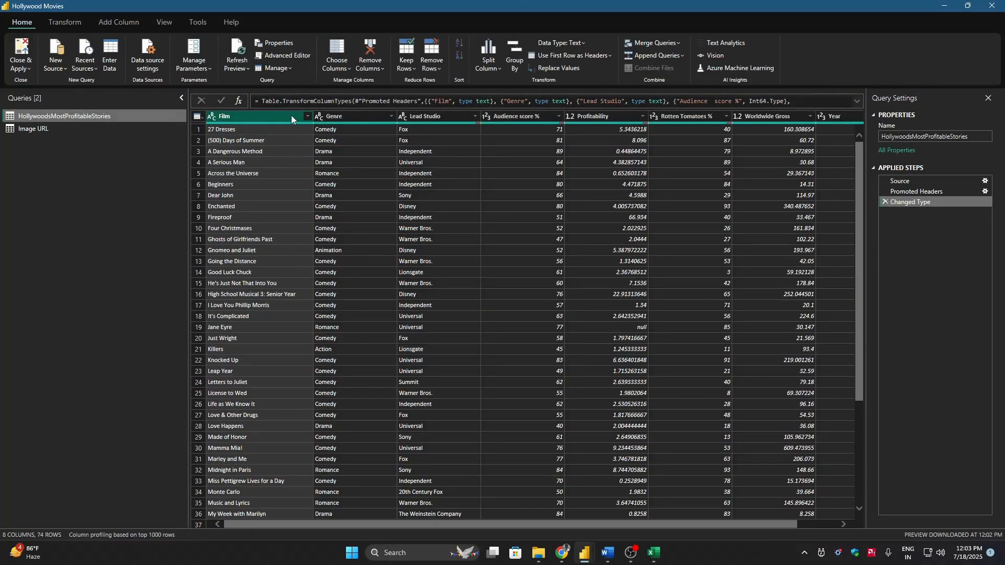
click(164, 22)
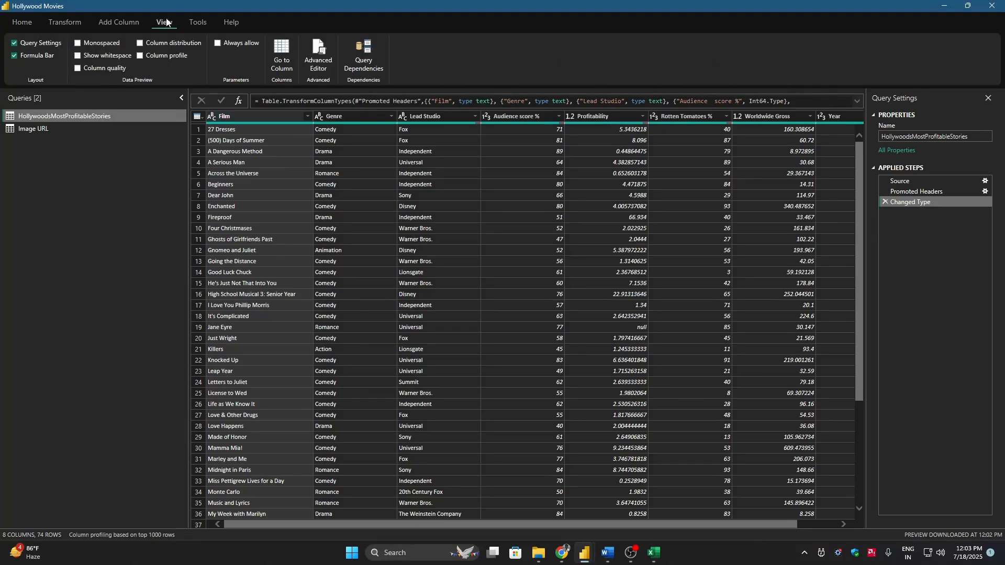
click(141, 44)
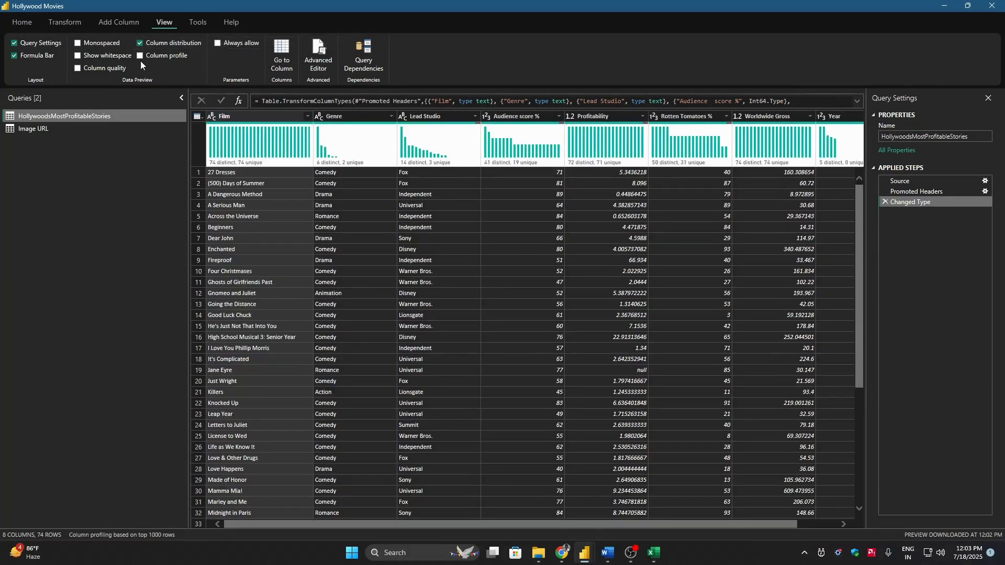
click(141, 55)
click(105, 69)
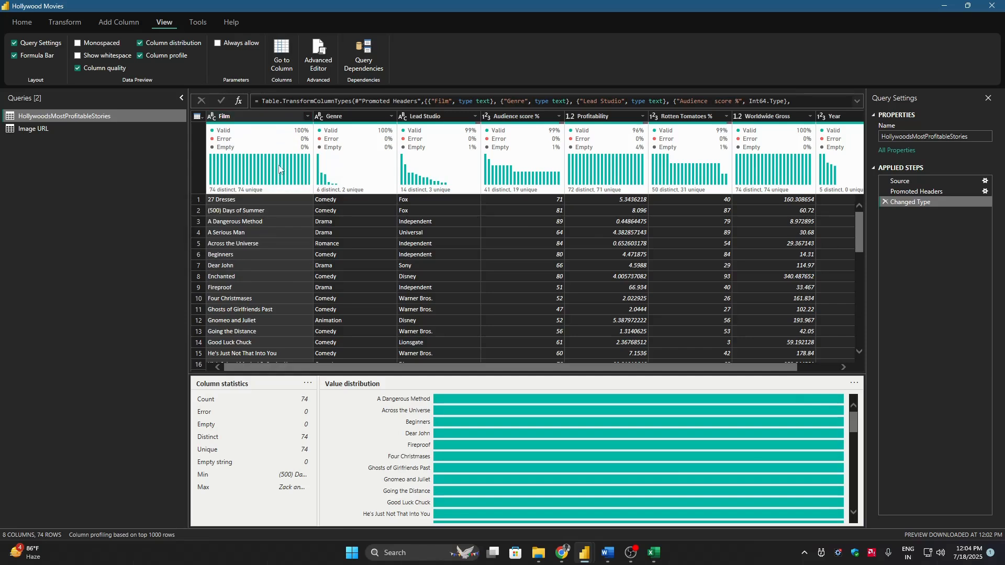
Step: Filter the Lead Studio column to blank entries to identify the film lacking a studio, and restore all rows
mouse_move(360, 135)
click(475, 116)
click(345, 236)
click(418, 388)
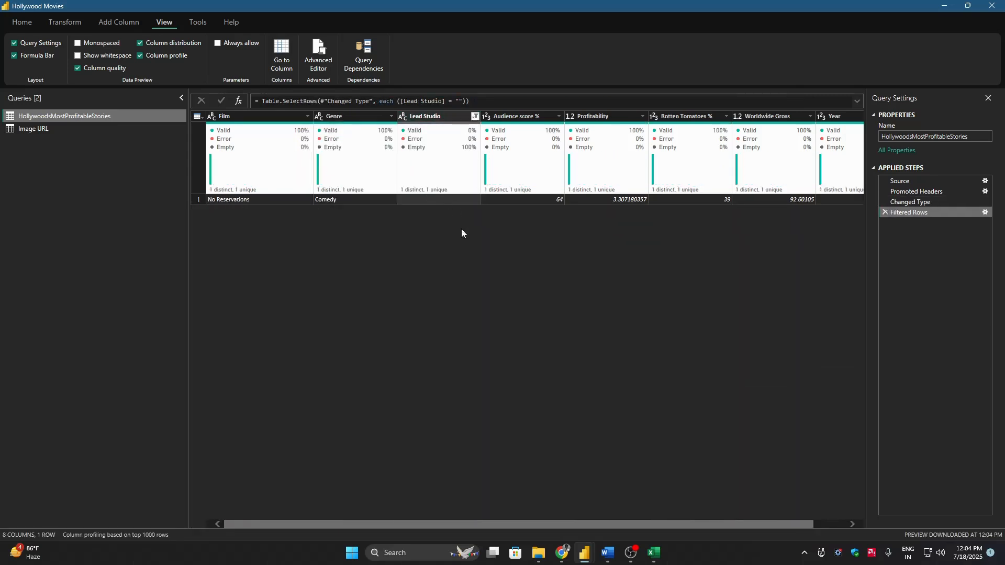
click(247, 203)
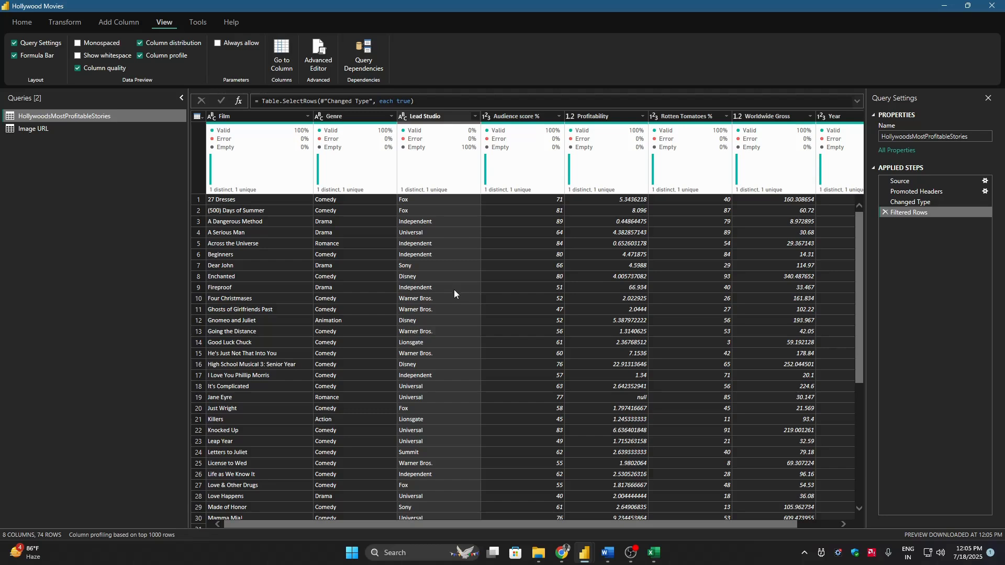
click(456, 288)
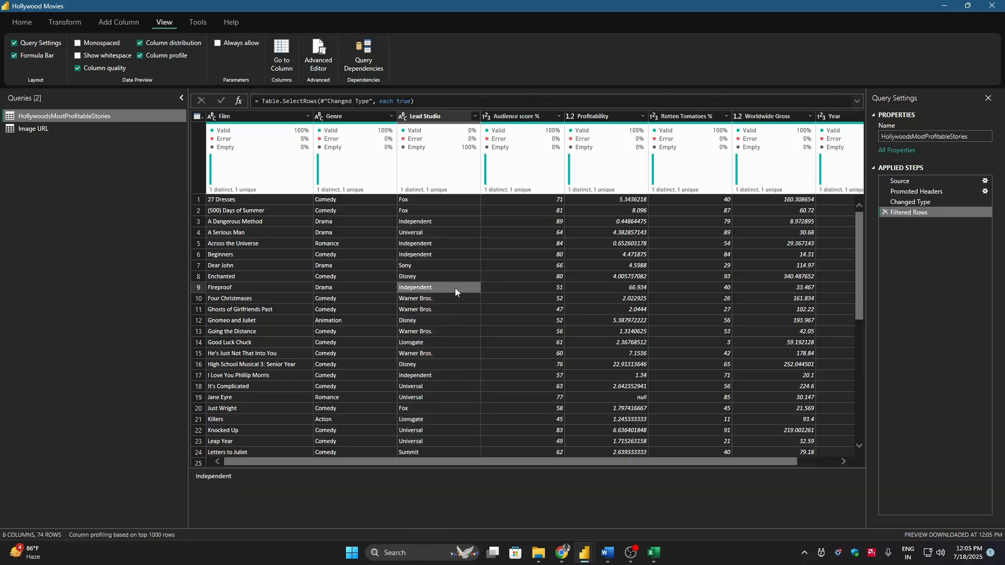
Step: Check the lead studio of No Reservations in the finished report's table and review the Lead Studio filter values in Power Query Editor
key(alt)
key(alt+Tab)
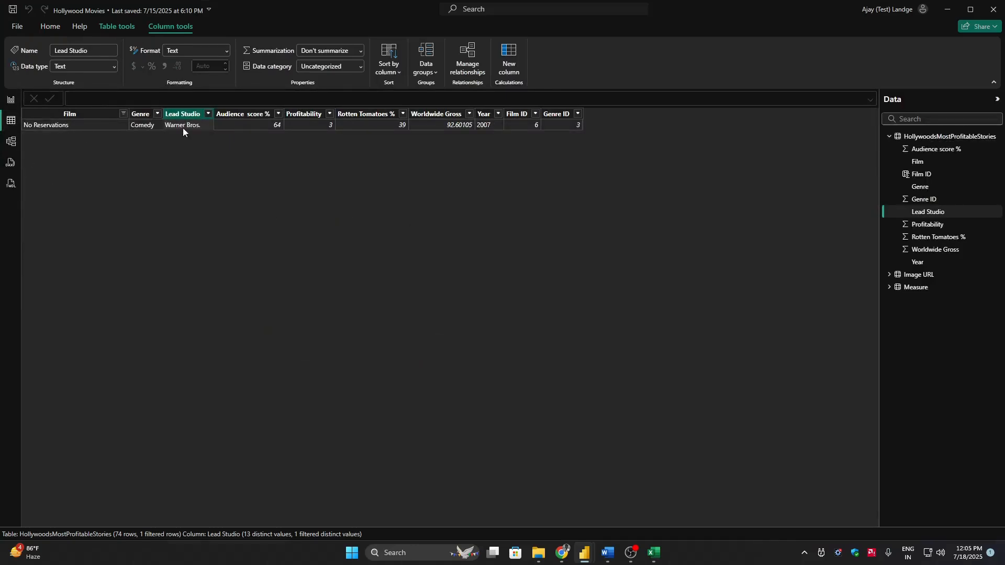
key(alt+Tab)
click(475, 116)
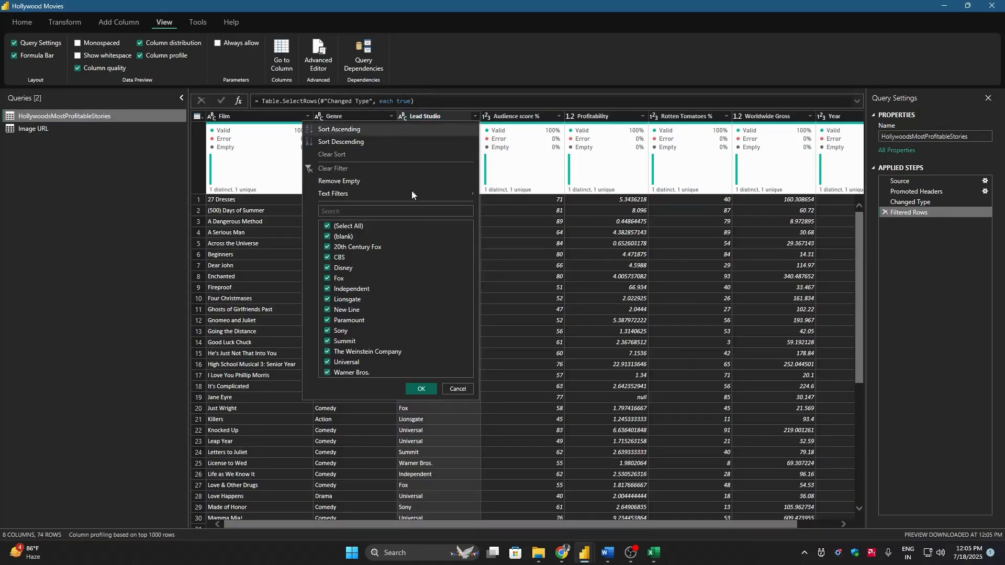
click(522, 232)
Step: Replace empty values in the Lead Studio column with "Warner Bros."
click(24, 23)
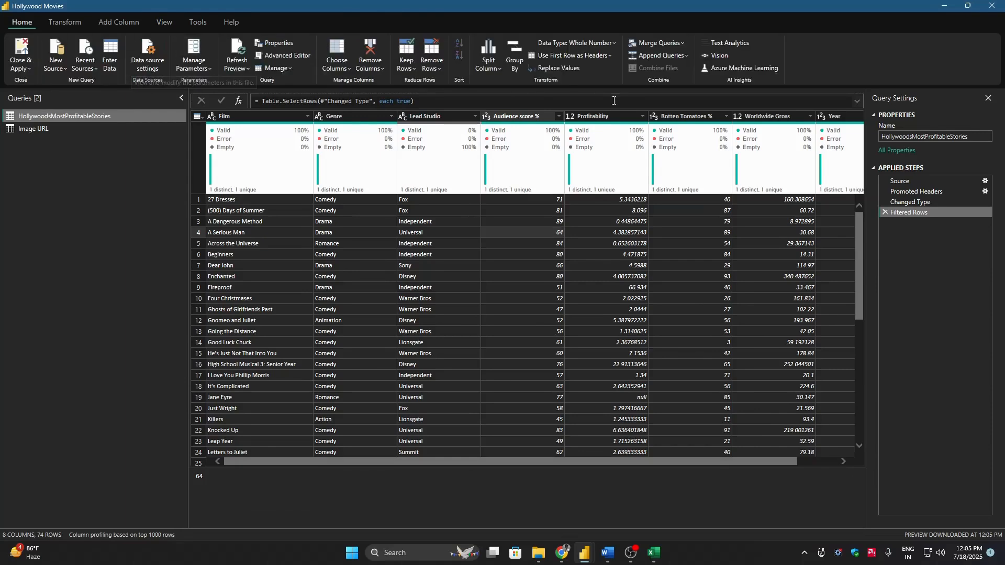
click(427, 116)
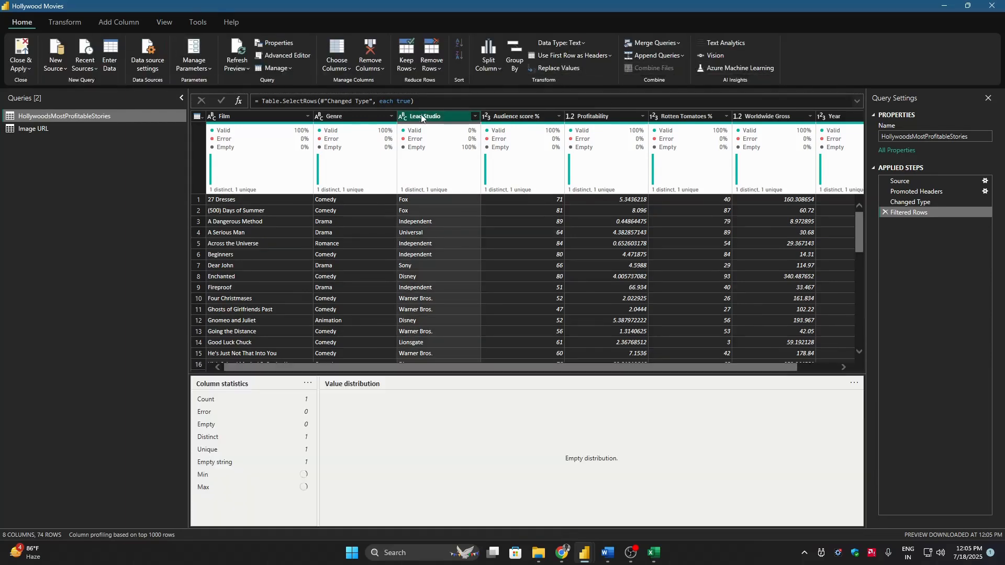
click(563, 73)
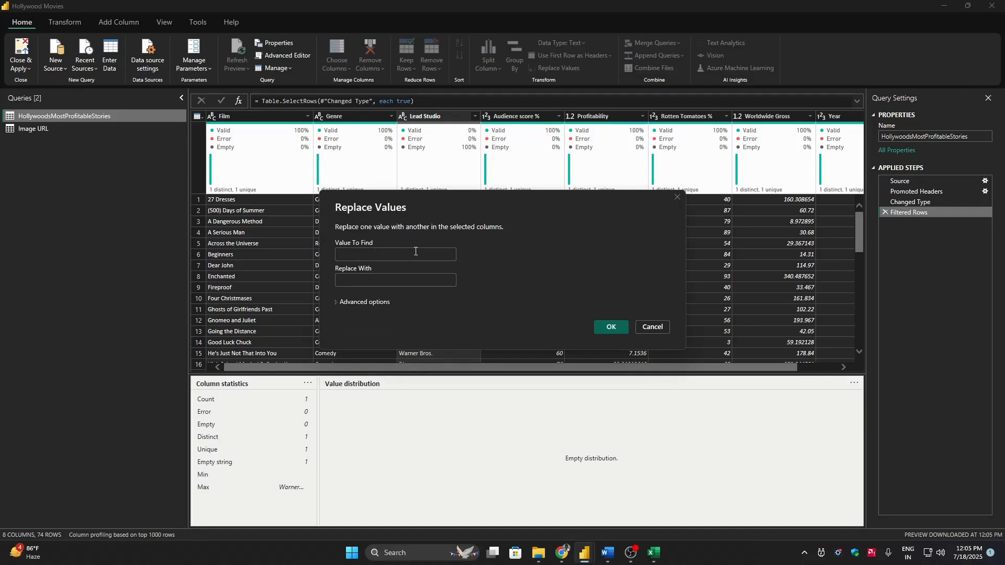
key(Tab)
text(Warner Bros.)
click(608, 327)
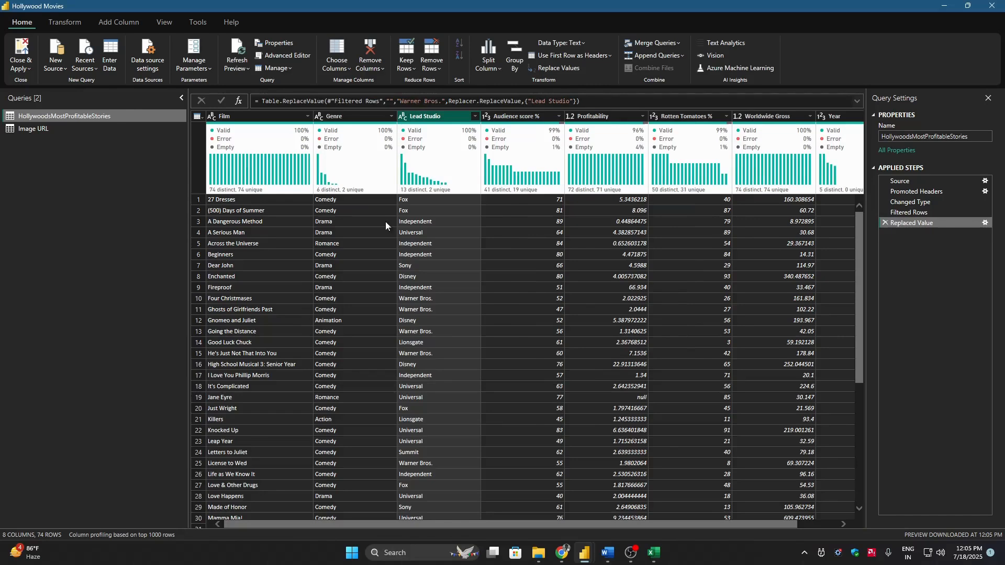
Step: Filter the Audience score % column to null entries to identify the film lacking a score, and restore all rows
mouse_move(444, 144)
mouse_move(506, 147)
click(559, 117)
click(411, 226)
click(411, 236)
click(505, 414)
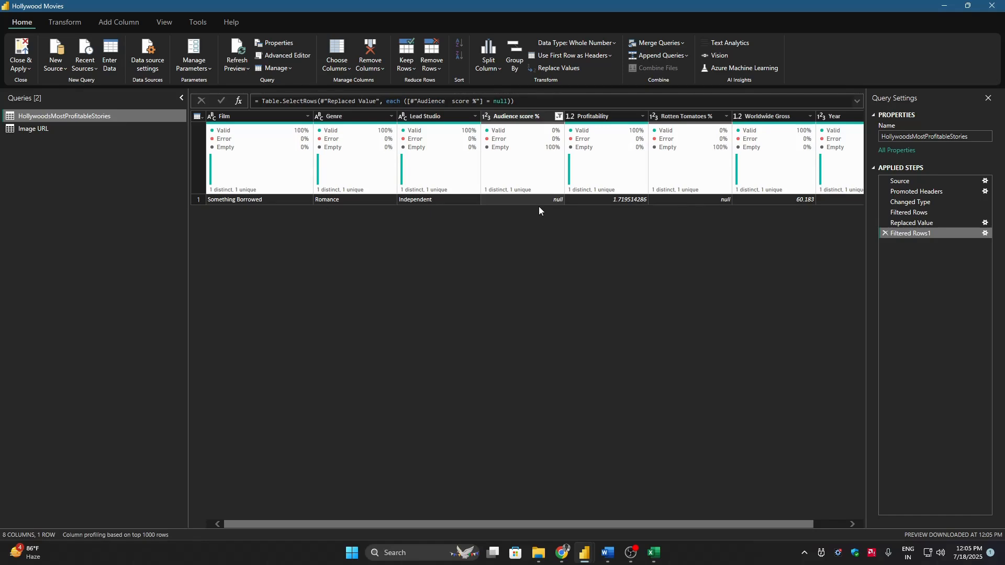
click(559, 117)
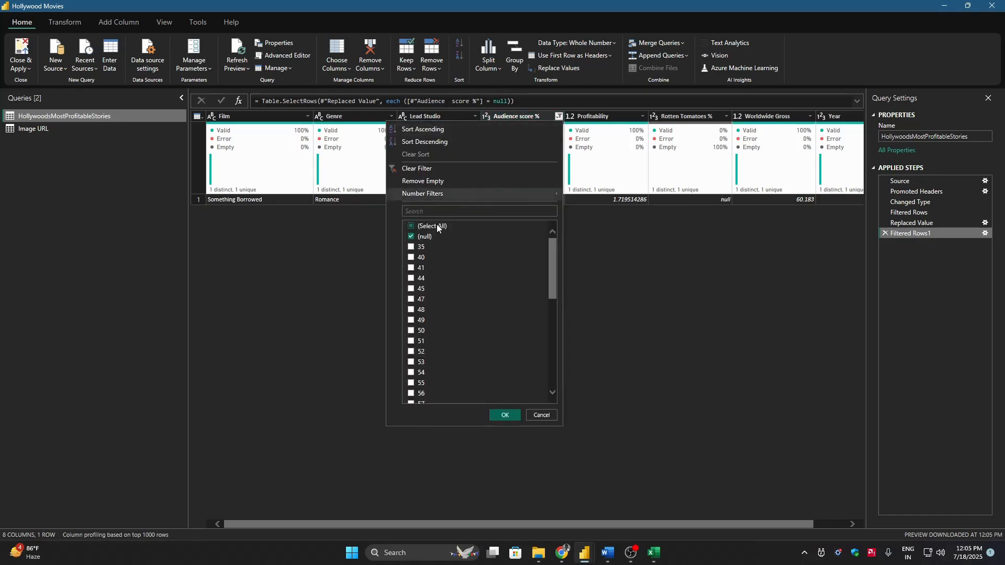
click(431, 228)
click(504, 415)
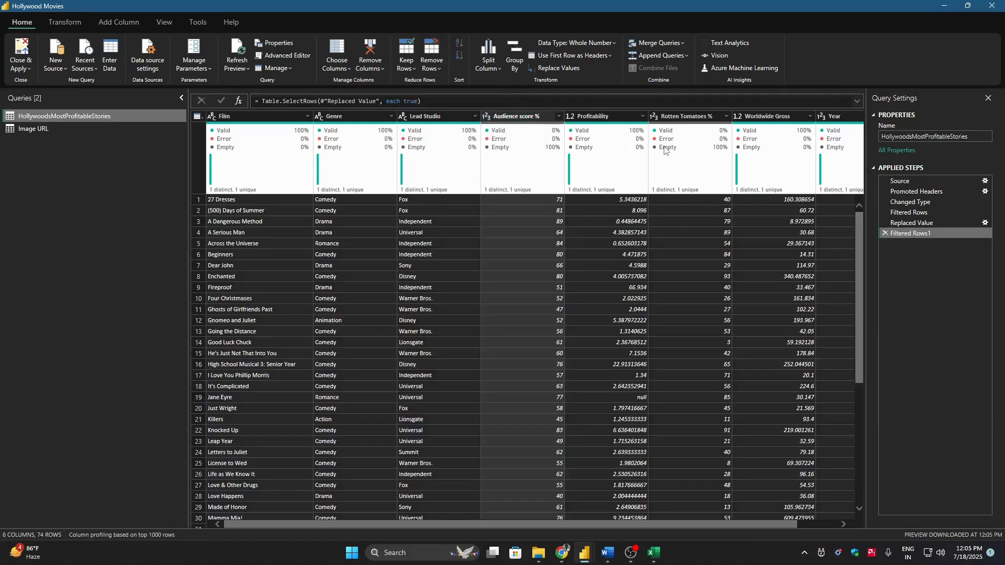
Step: Filter the Profitability column to null entries to identify the films lacking a value, and restore all rows
mouse_move(540, 147)
click(727, 116)
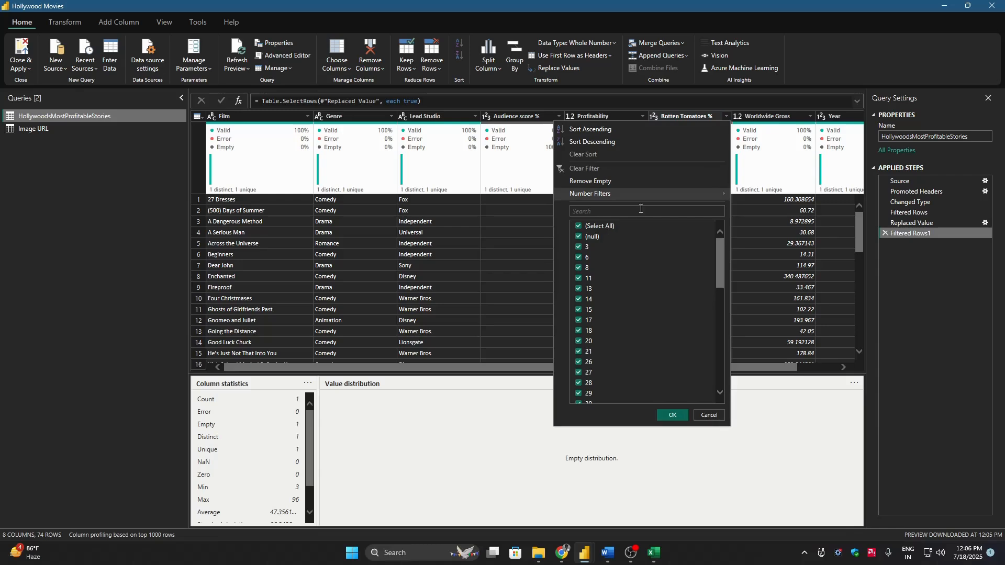
click(705, 416)
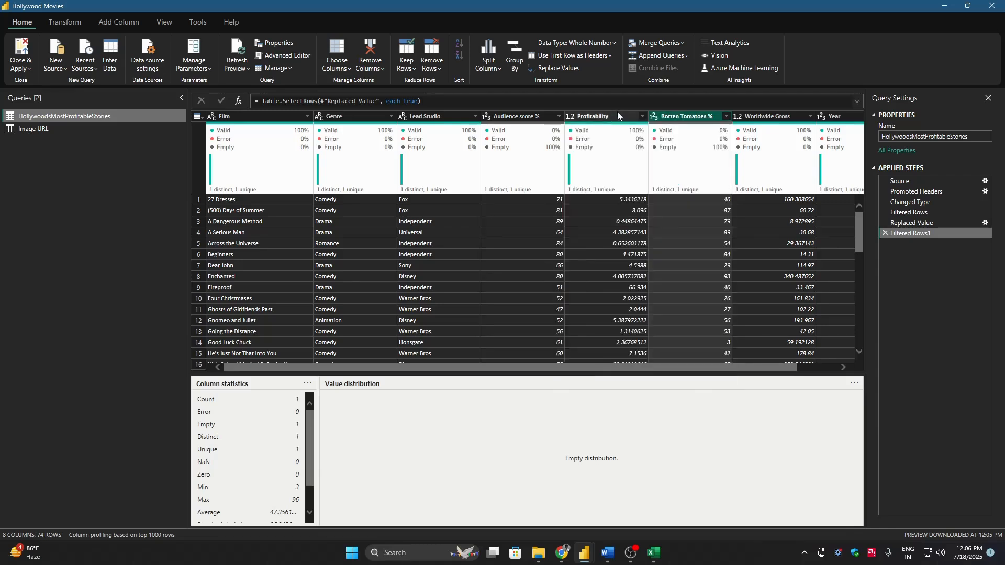
click(642, 112)
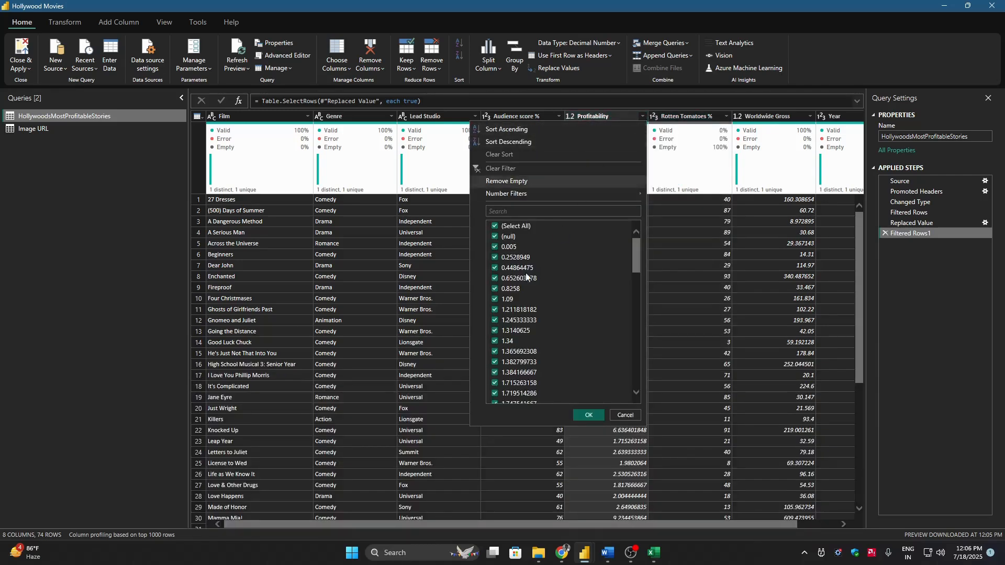
click(517, 226)
click(506, 236)
click(589, 415)
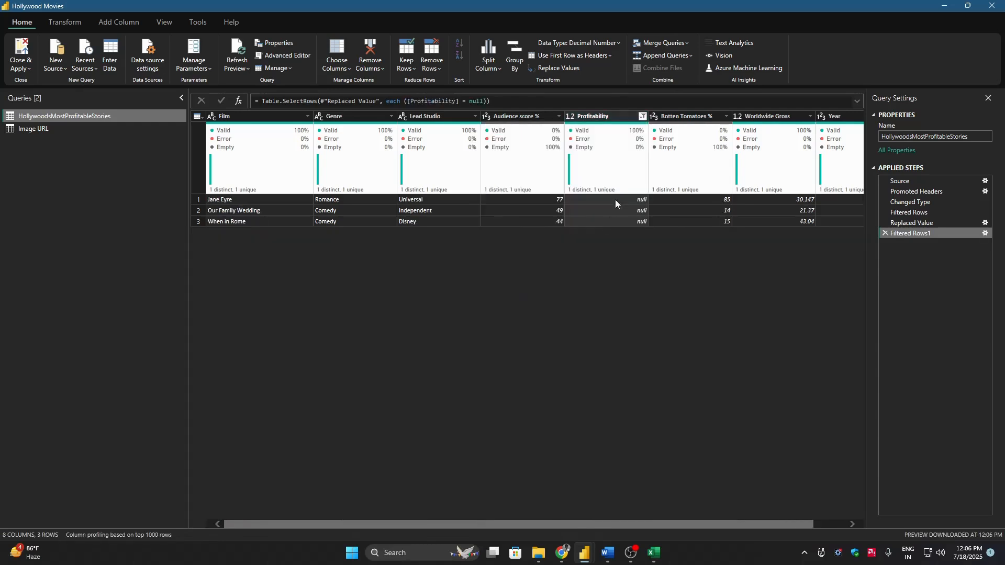
click(643, 116)
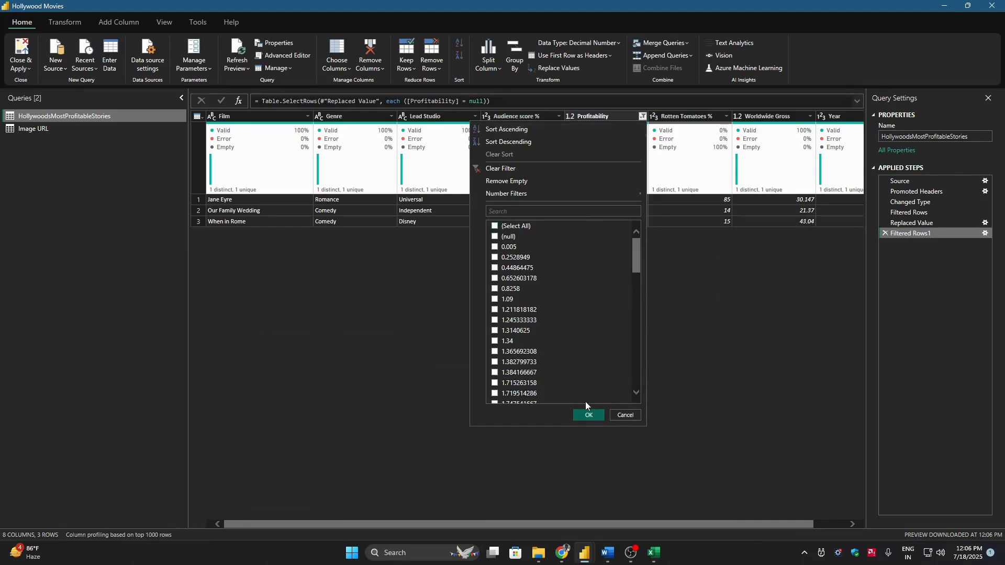
click(526, 226)
click(588, 415)
Step: Filter the Rotten Tomatoes % column to null entries to identify the film lacking a rating, and restore all rows
click(727, 116)
click(596, 225)
click(592, 237)
click(670, 414)
click(726, 116)
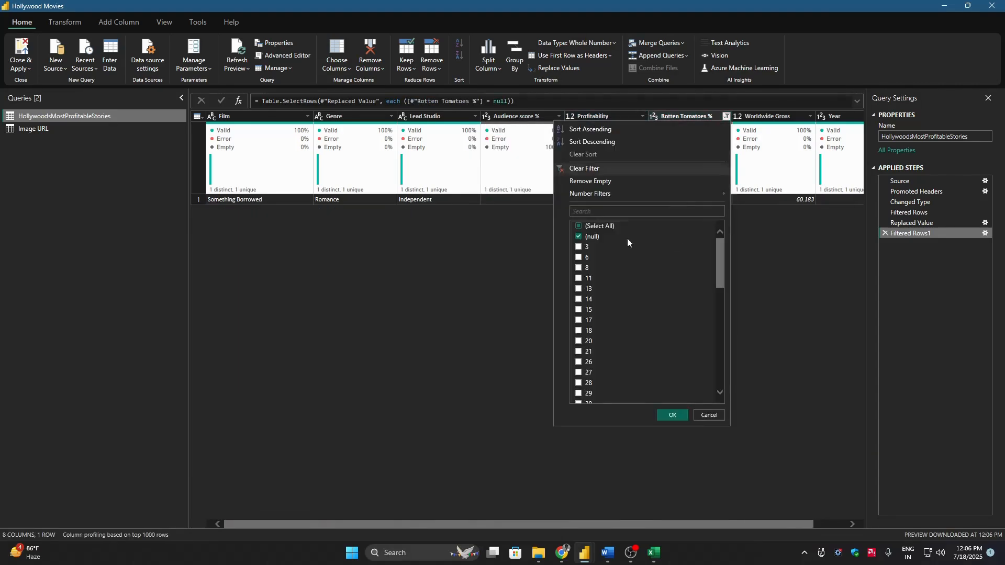
click(596, 226)
click(672, 415)
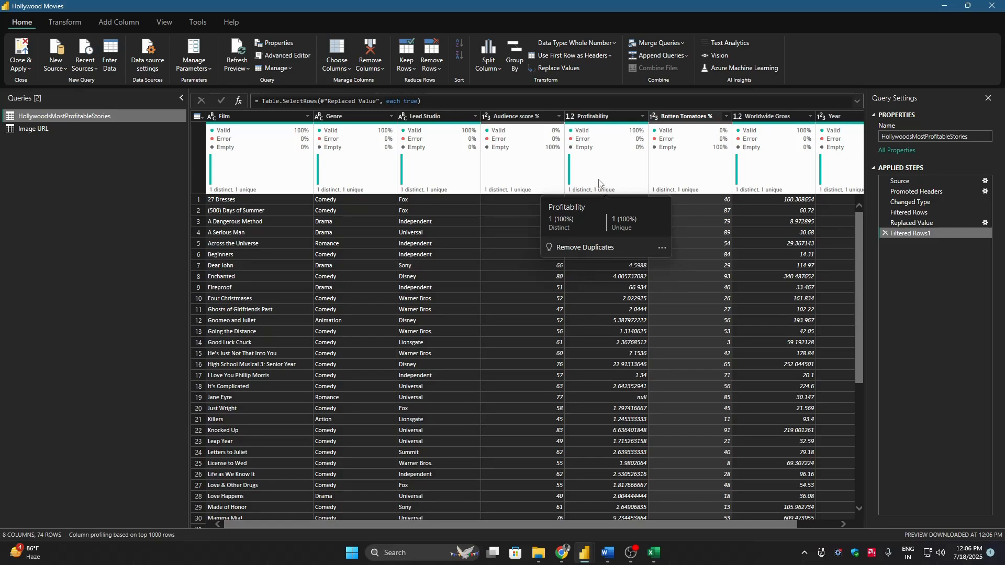
Step: Replace null with 0 in the Audience score %, Profitability and Rotten Tomatoes % columns
mouse_move(523, 116)
mouse_down()
mouse_move(619, 118)
mouse_move(518, 117)
mouse_up()
click(594, 118)
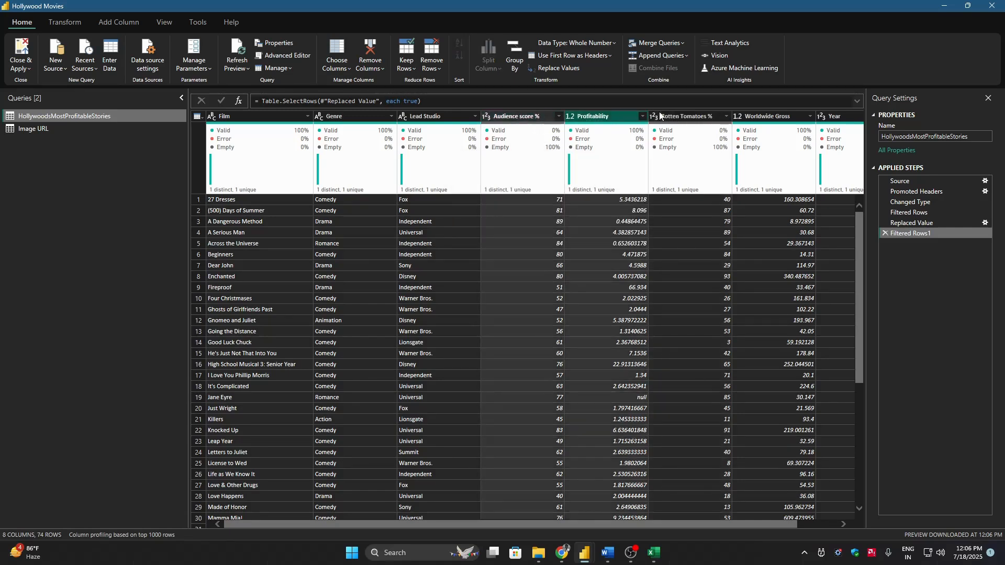
click(556, 68)
click(398, 264)
text(0ull)
key(Tab)
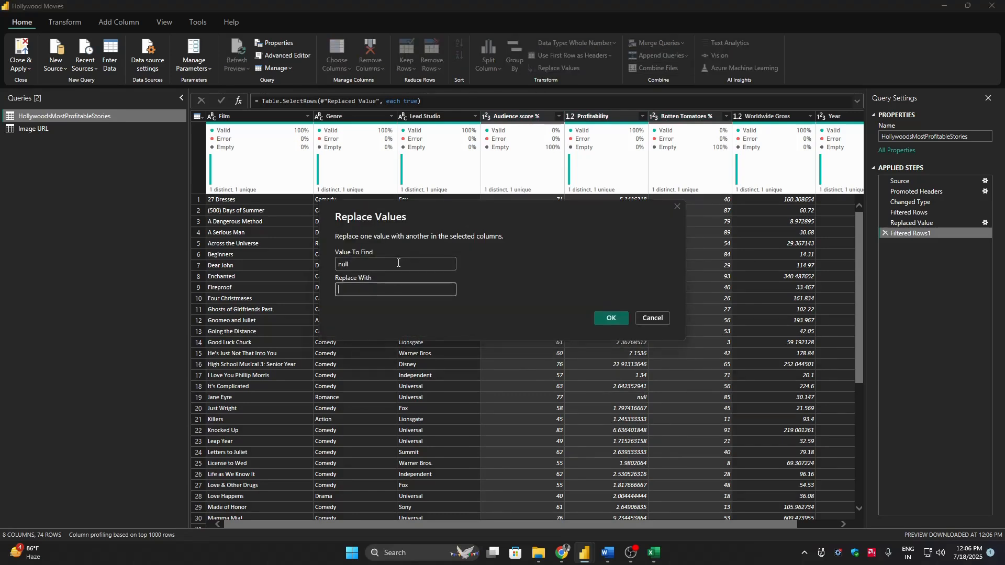
click(611, 318)
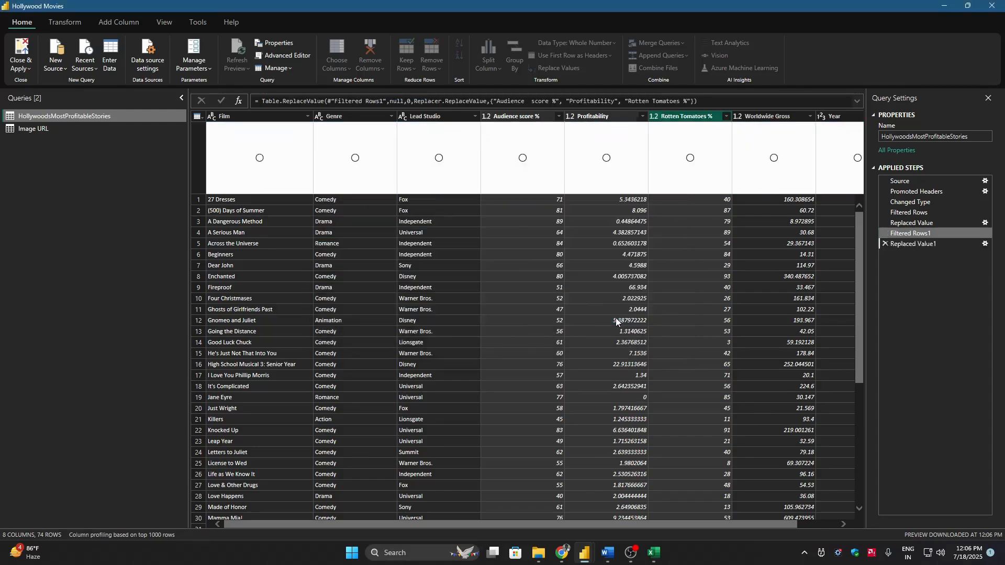
Step: Review the filter values of the Audience score %, Profitability, Rotten Tomatoes % and Worldwide Gross columns and the Year column's quality for remaining nulls
click(559, 116)
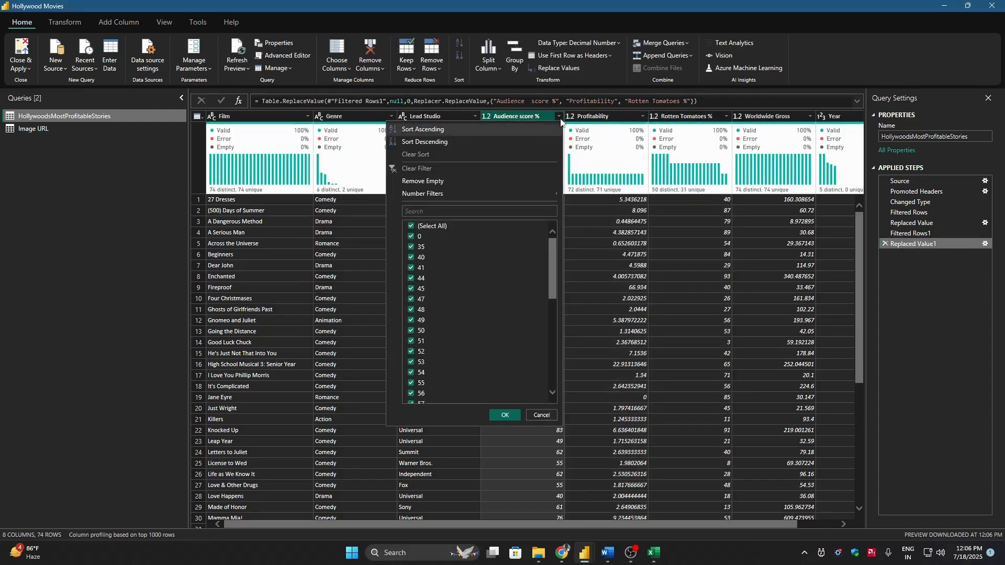
click(604, 223)
click(643, 116)
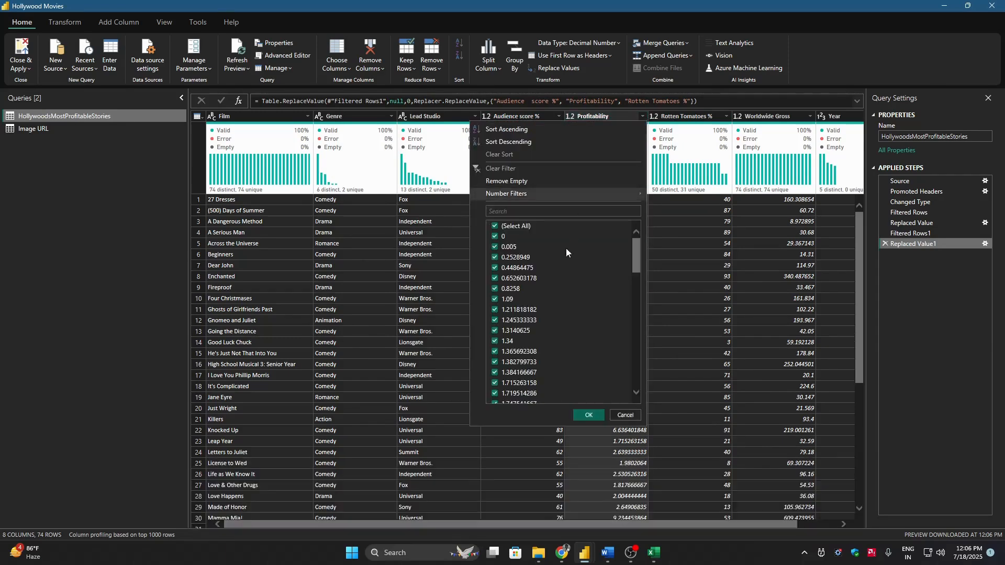
drag(636, 257, 638, 382)
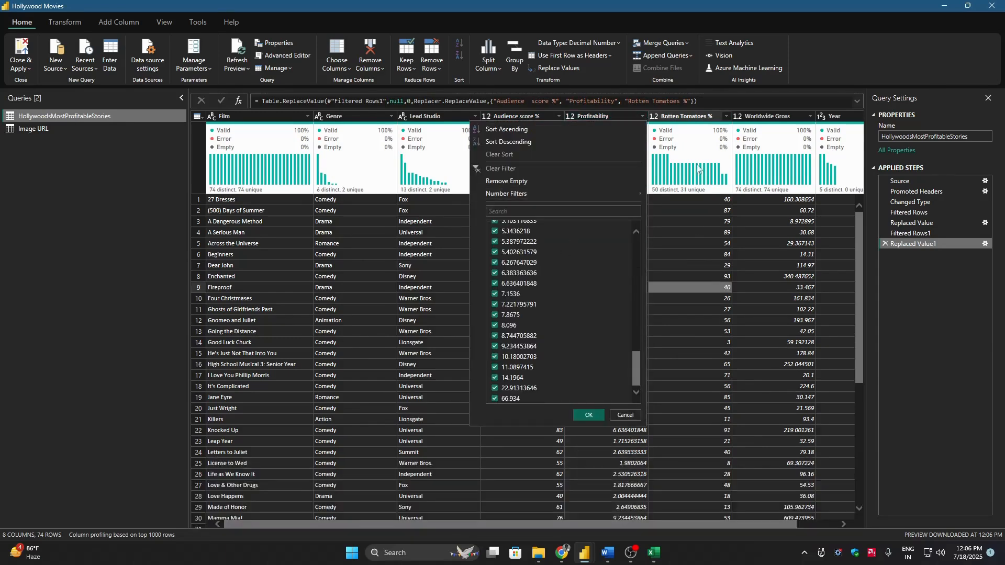
click(649, 381)
click(727, 116)
click(753, 248)
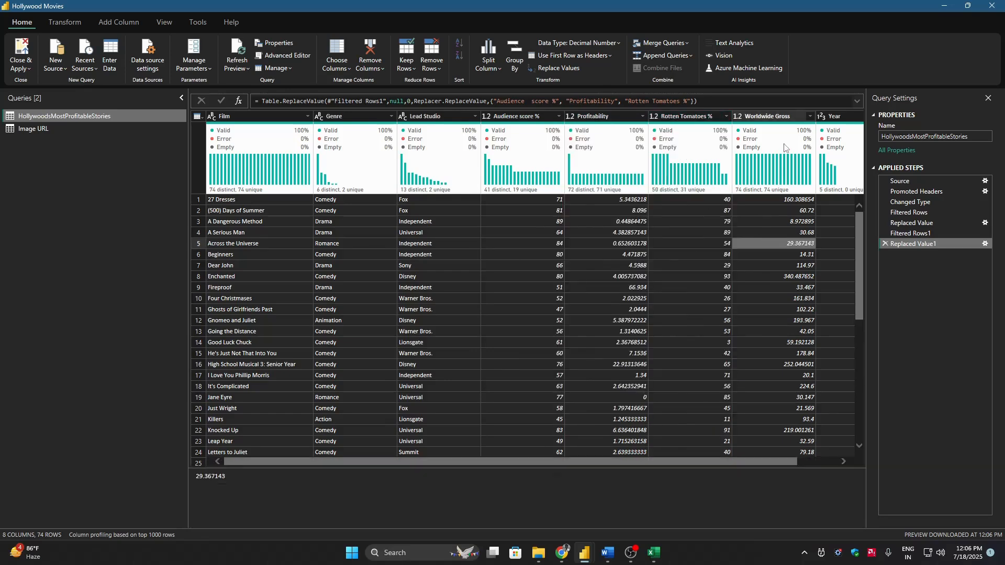
click(811, 116)
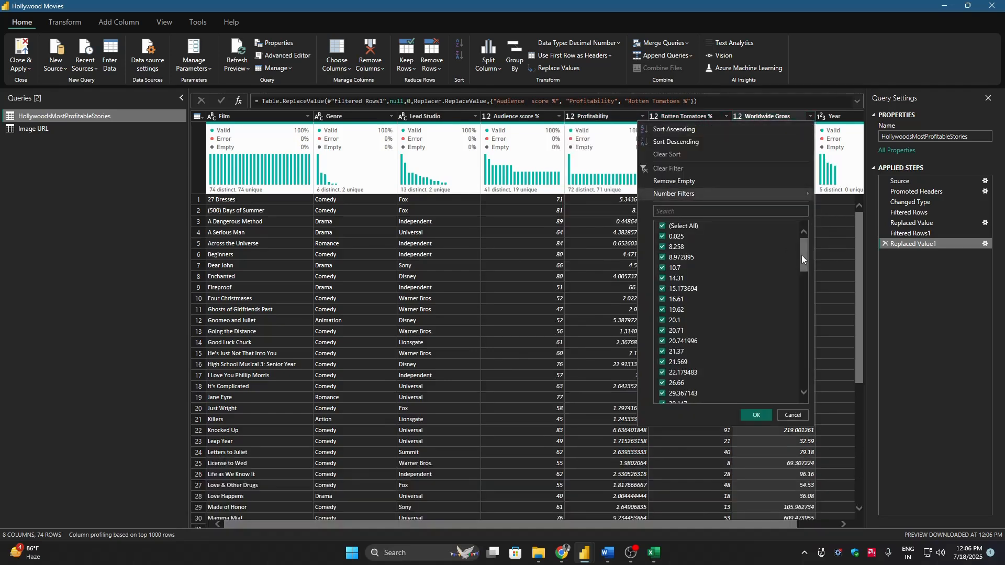
drag(796, 253, 805, 215)
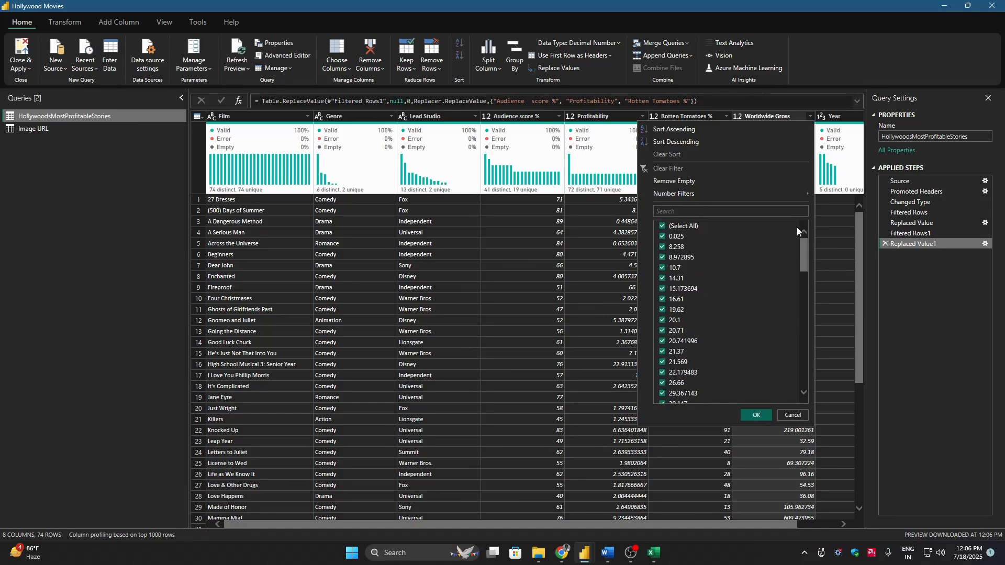
click(791, 415)
scroll(764, 508, right, 2)
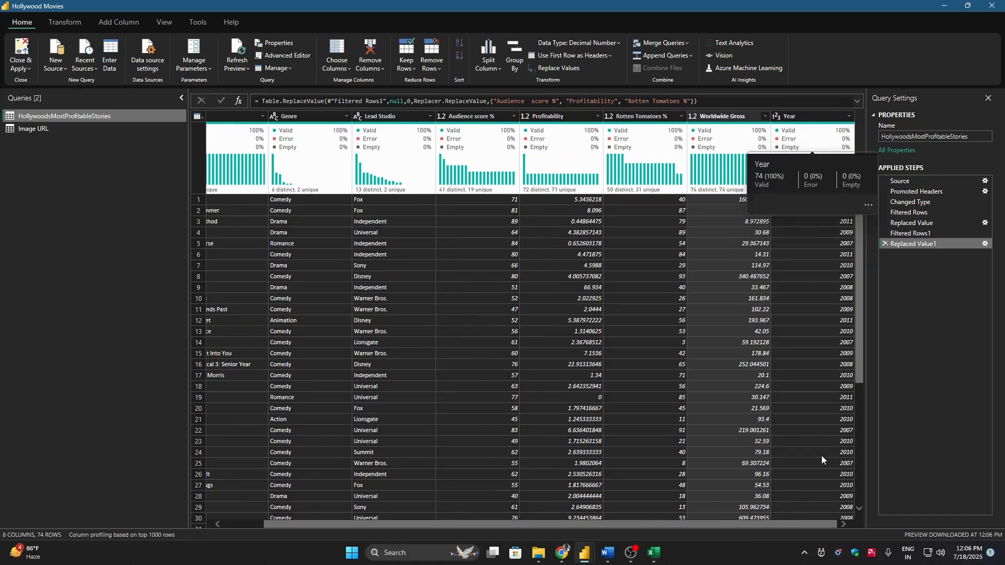
drag(834, 525, 471, 523)
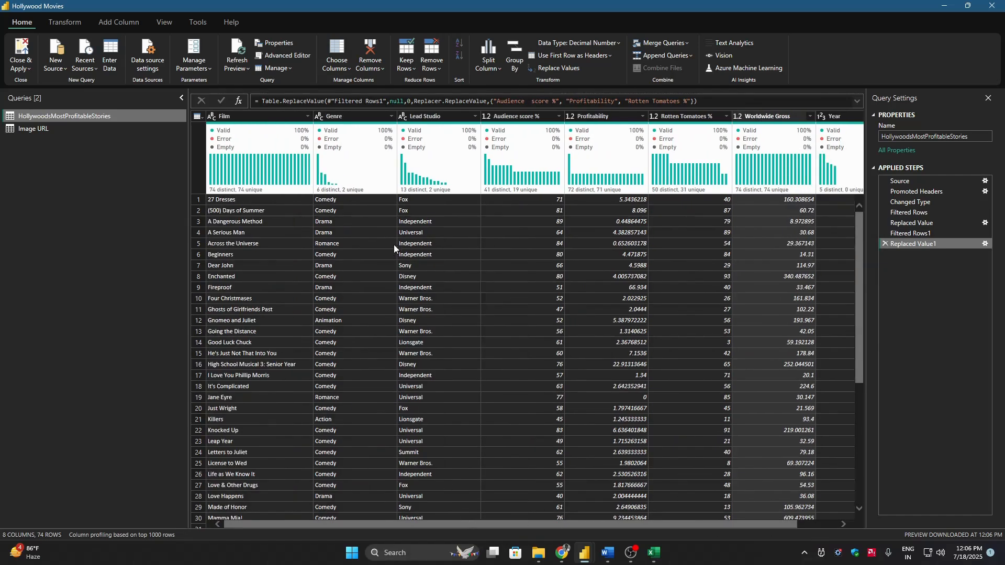
Step: Check the Image URL query's data quality, and close Power Query Editor with the changes applied
click(35, 131)
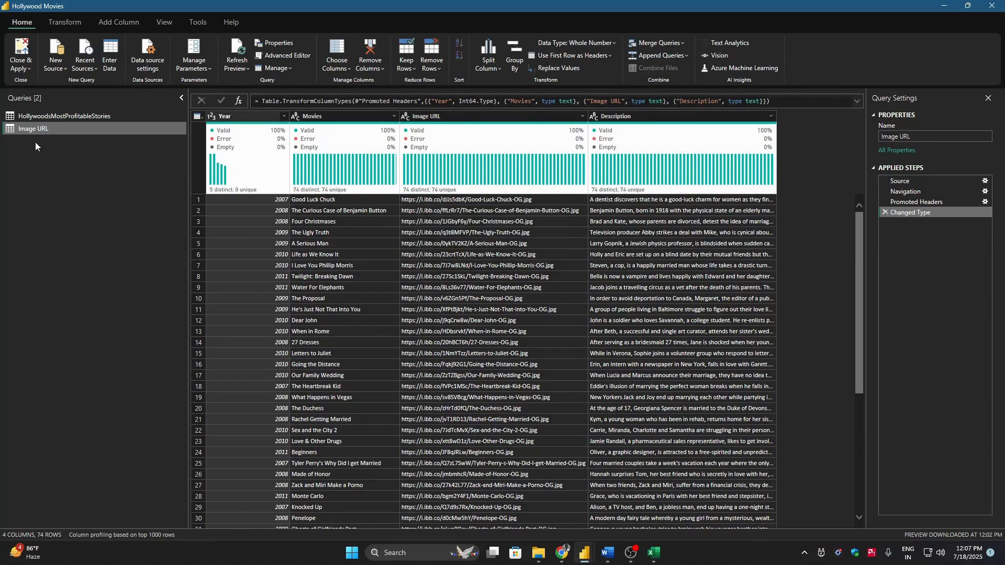
click(45, 116)
click(21, 51)
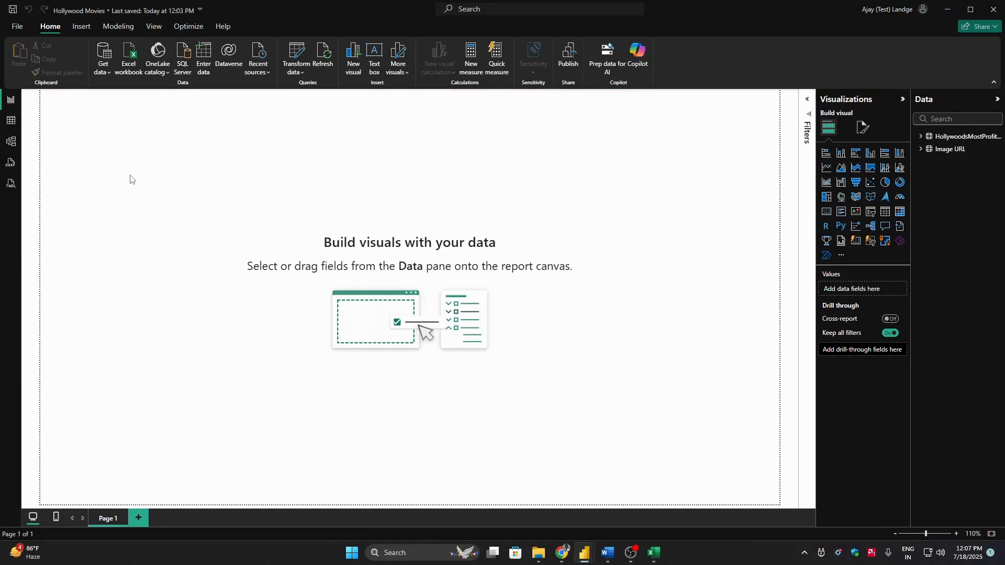
Step: Create an active one-to-one relationship with both-direction cross-filtering between Movies in Image URL and Film in HollywoodsMostProfitableStories in the model
click(13, 147)
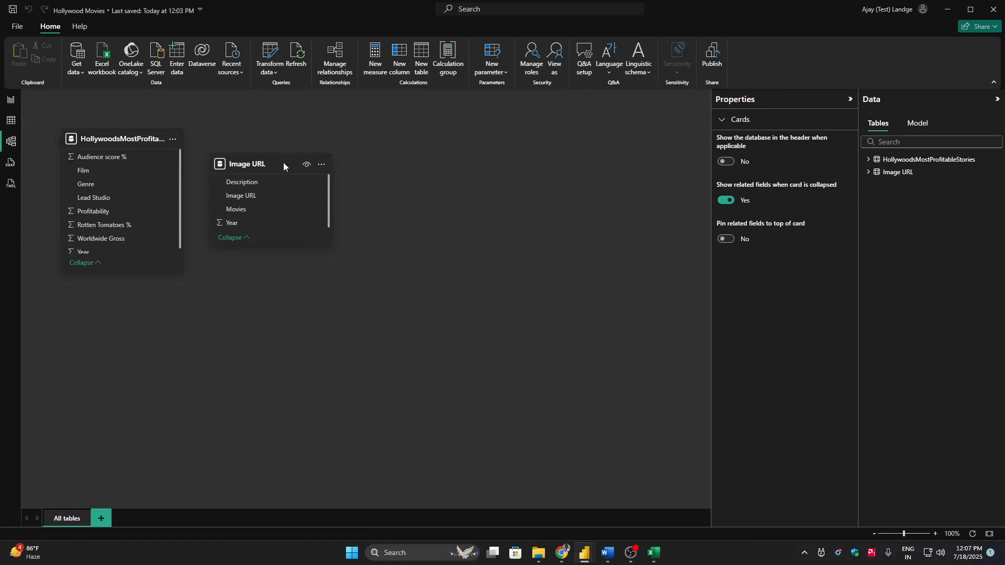
drag(285, 162, 335, 142)
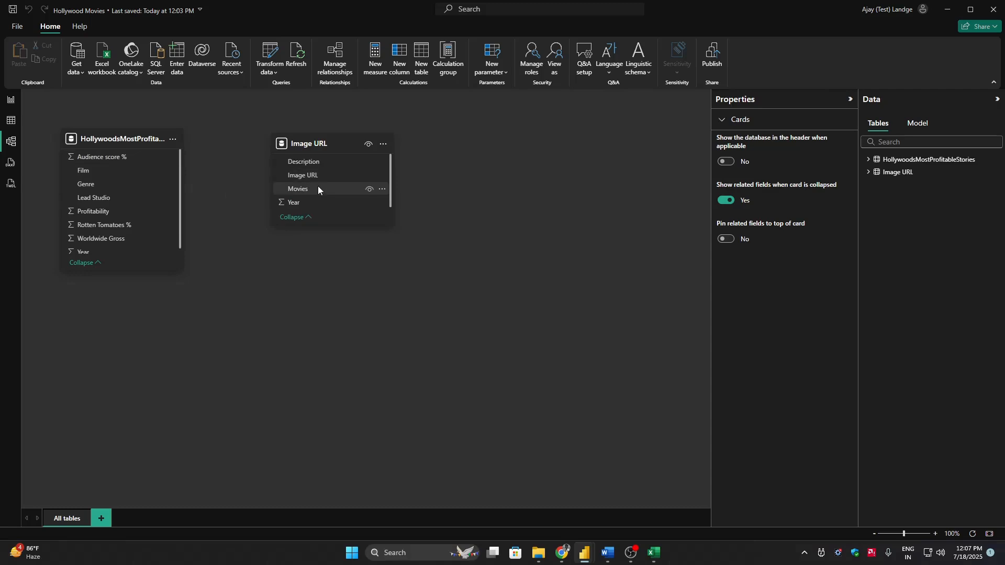
drag(318, 190, 130, 171)
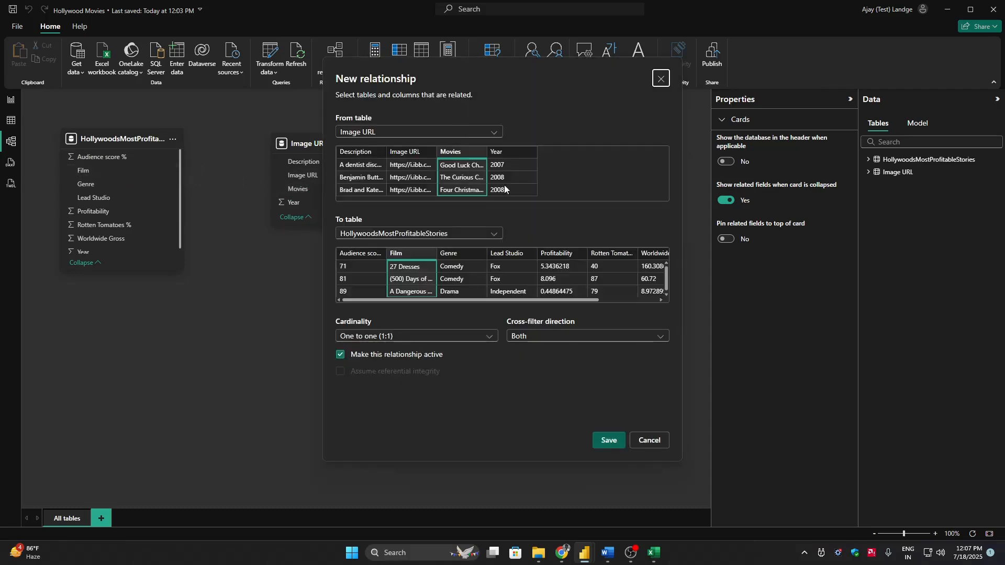
click(608, 441)
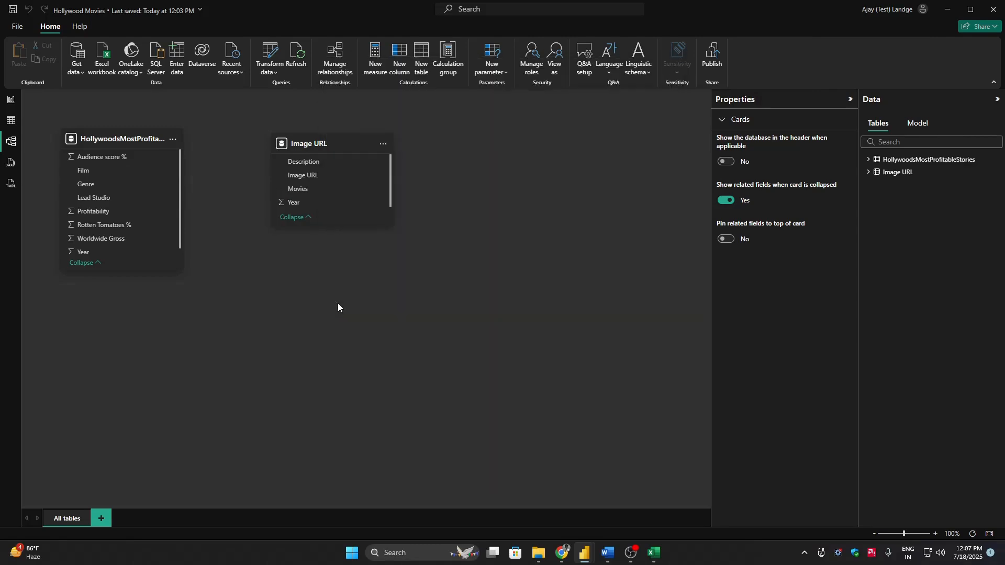
click(997, 99)
click(540, 250)
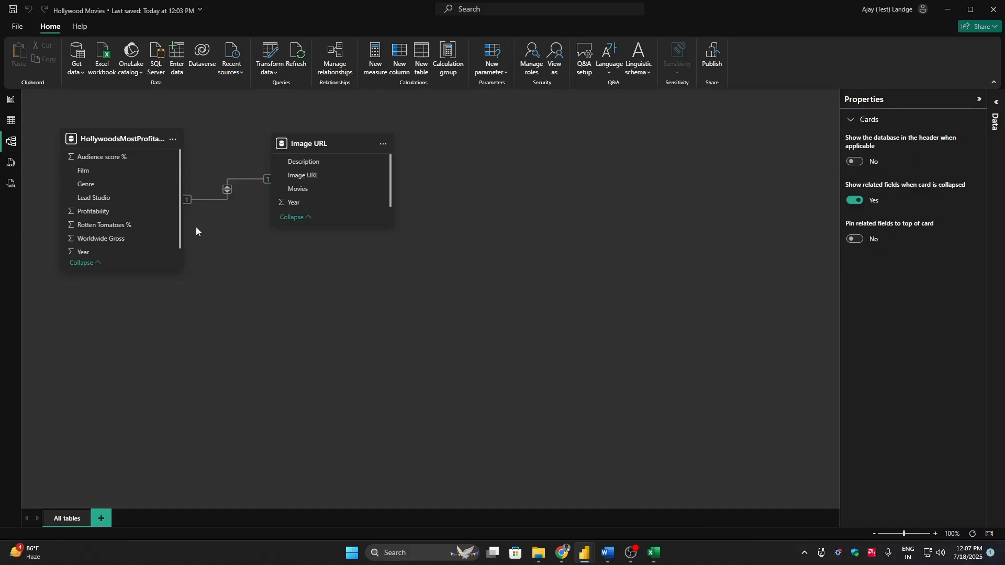
Step: Return to the report page and load a manually entered blank table named "Measure"
click(11, 100)
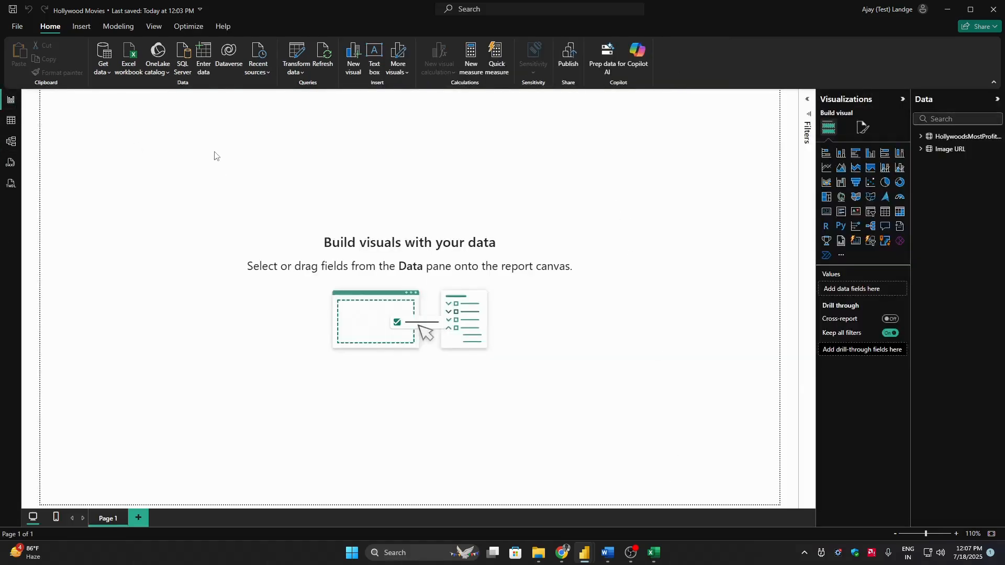
click(202, 59)
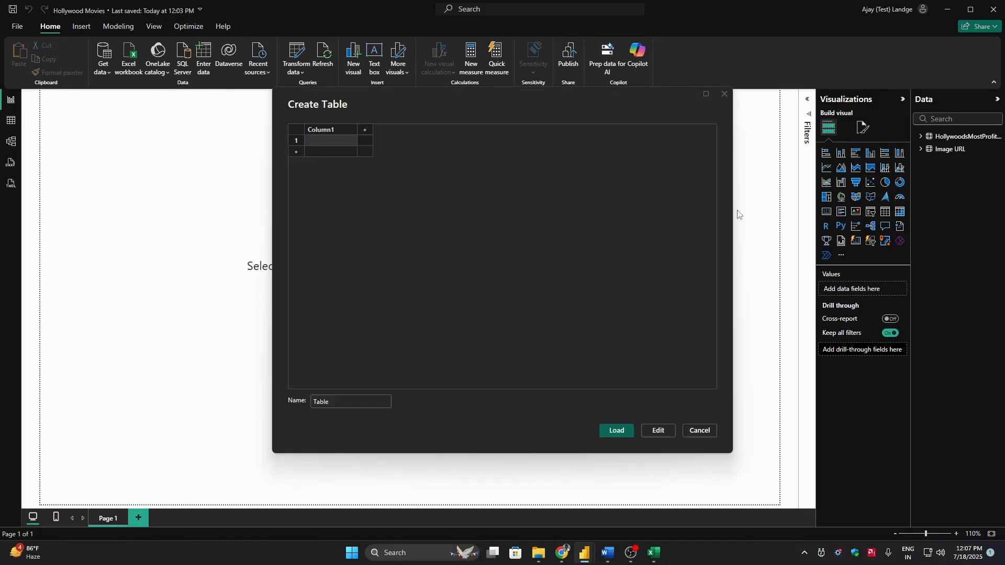
double_click(341, 396)
text(Measure)
click(626, 431)
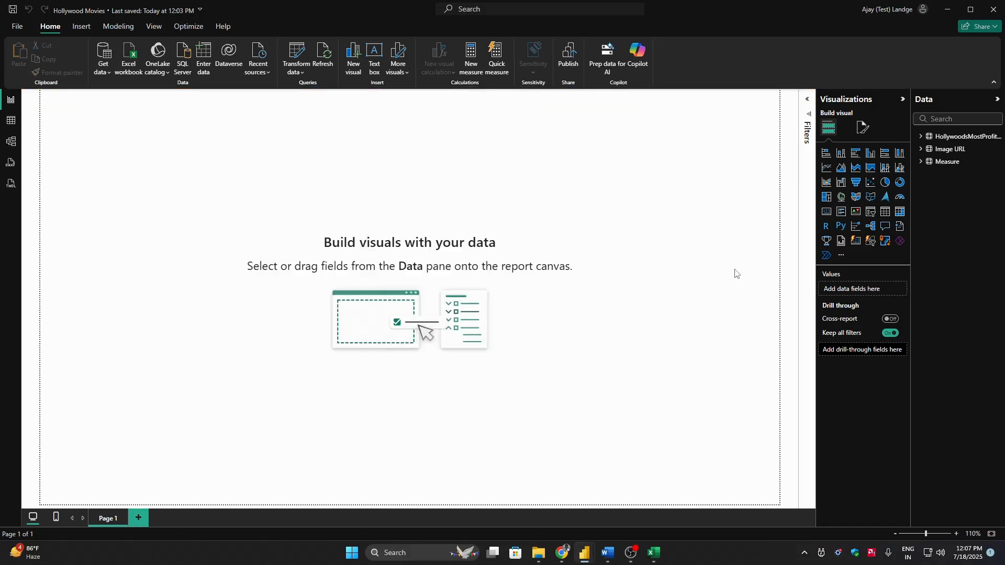
Step: Examine the fields of the HollywoodsMostProfitableStories, Image URL and Measure tables, leaving all three collapsed
click(923, 162)
click(922, 163)
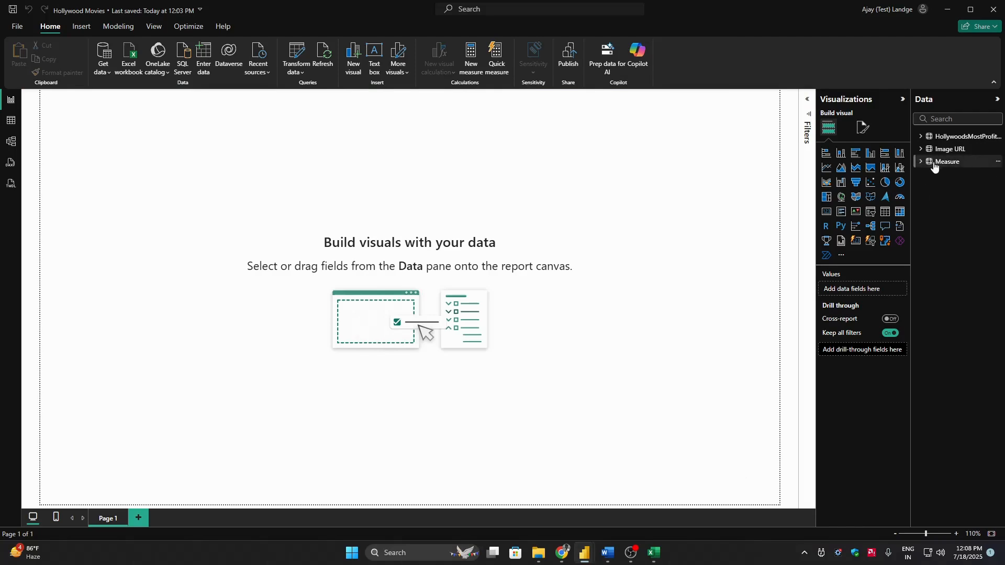
click(934, 138)
click(935, 138)
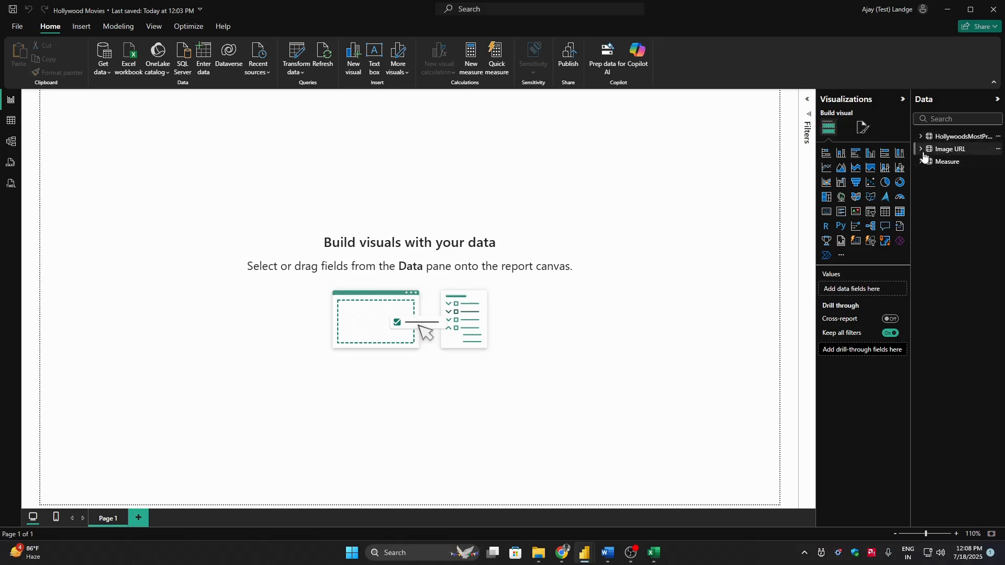
click(953, 150)
click(954, 150)
click(951, 162)
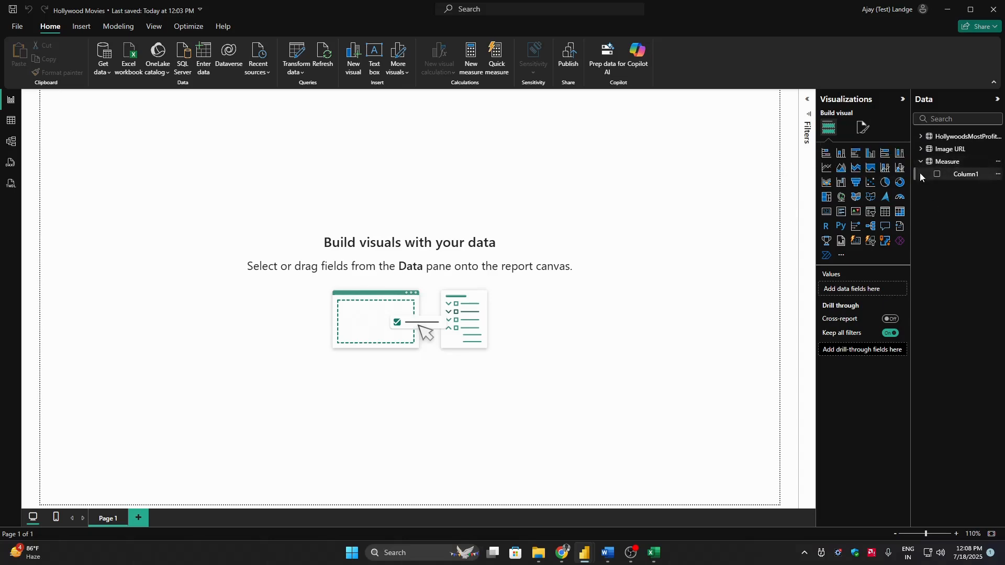
click(921, 162)
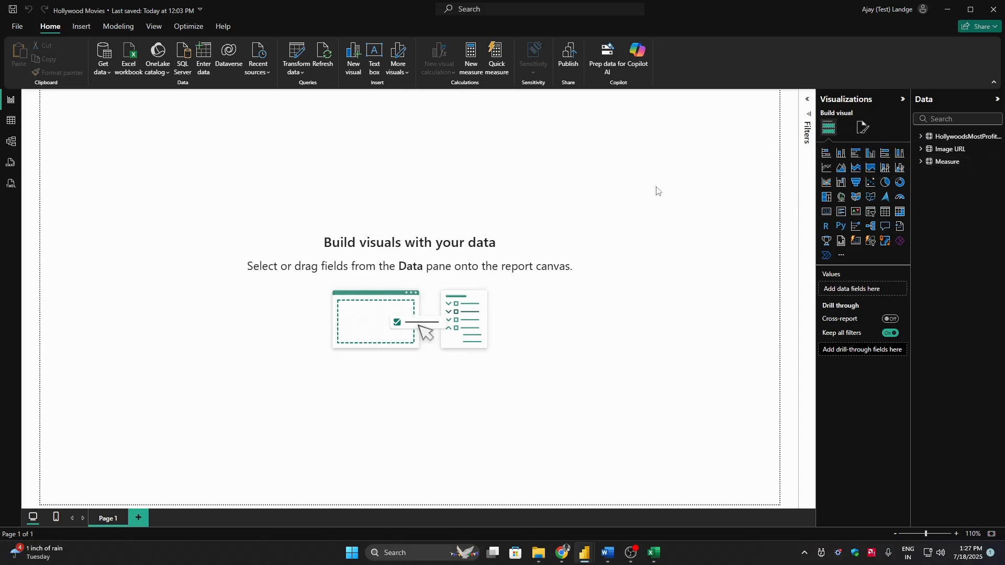
Step: Set the report page's canvas to a custom size with a height of 850 px and a width of 1400 px
click(864, 128)
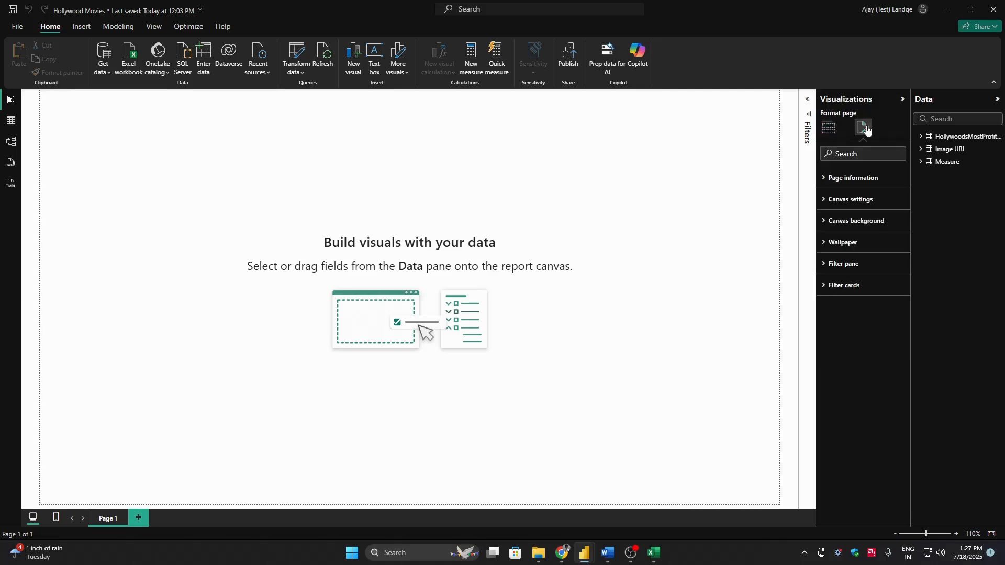
click(828, 201)
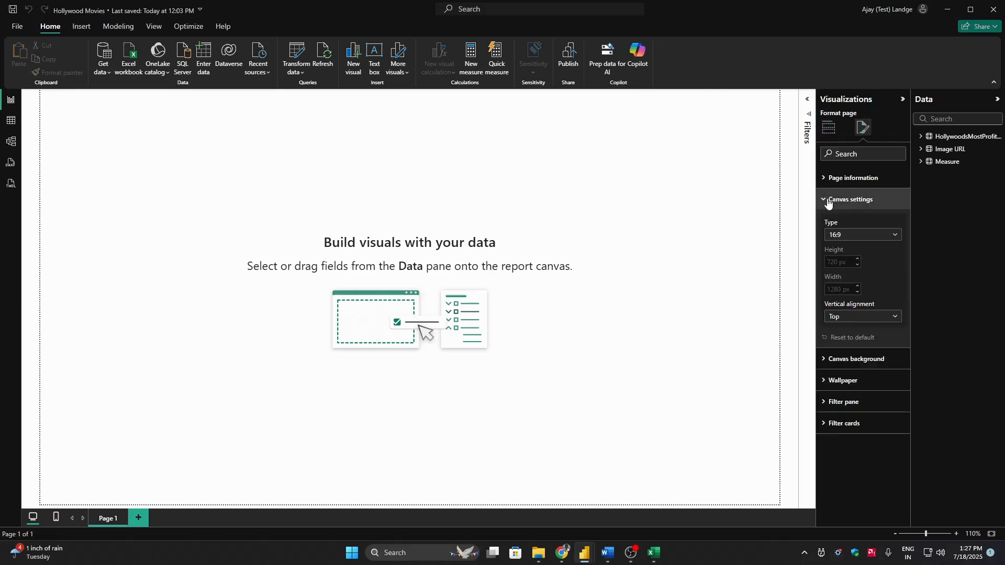
click(848, 201)
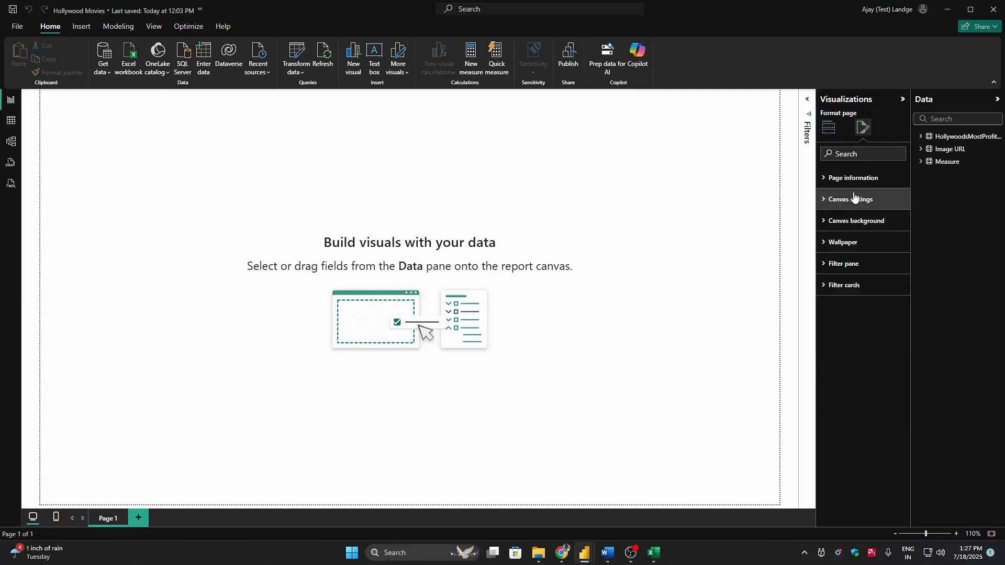
click(853, 199)
click(843, 240)
click(848, 291)
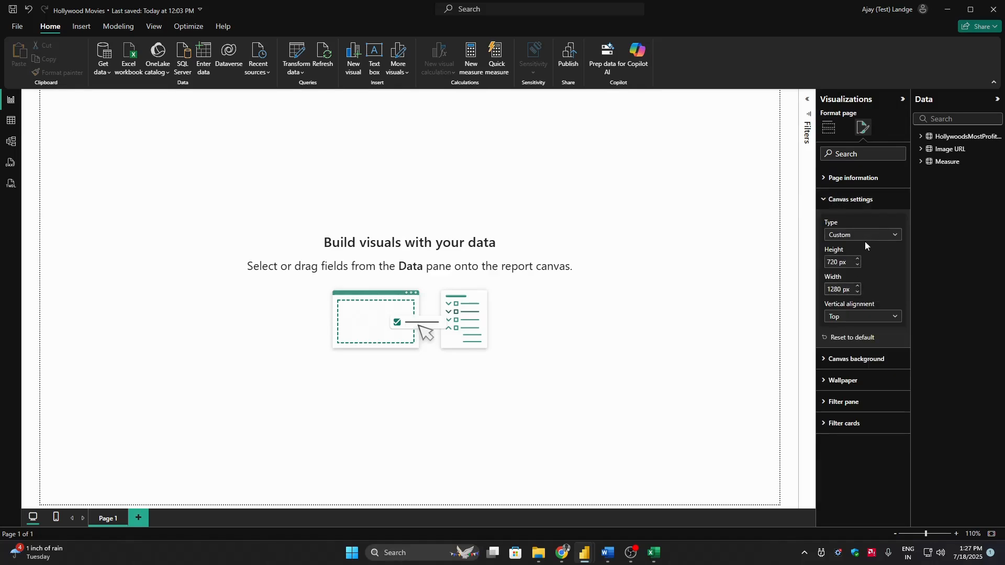
double_click(838, 262)
text(850)
key(Tab)
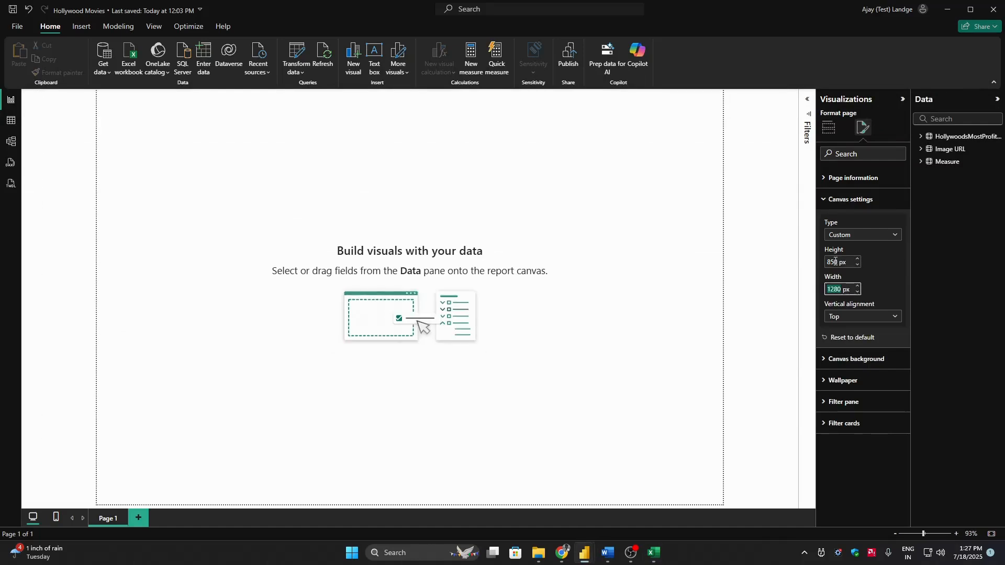
text(1400)
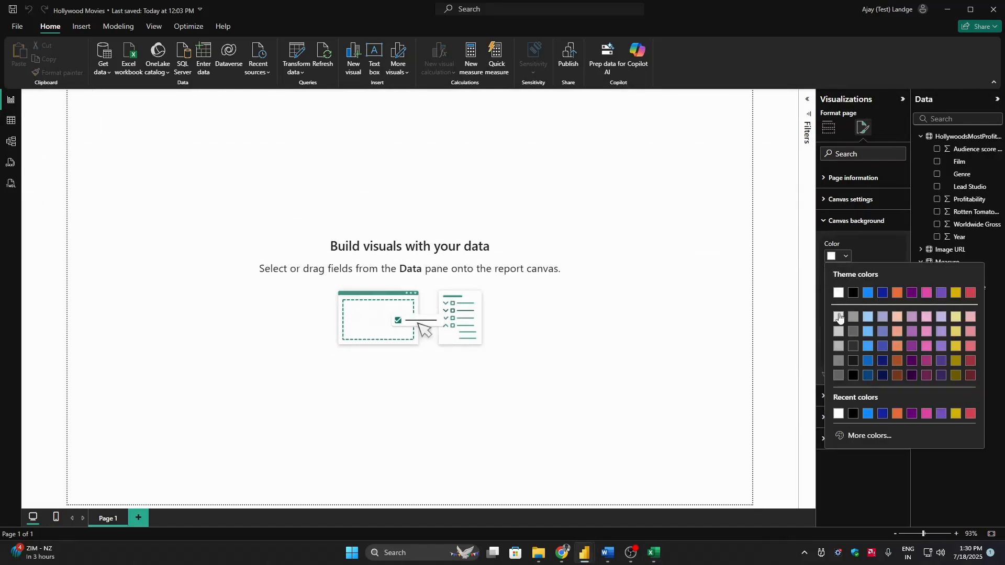
Step: Set the canvas background color to White, 10% darker
click(839, 313)
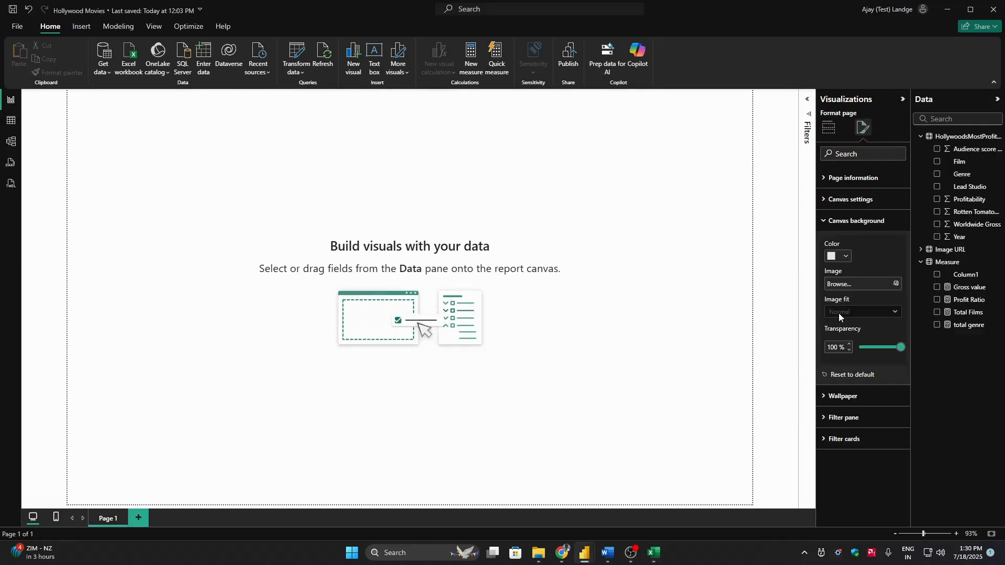
click(851, 260)
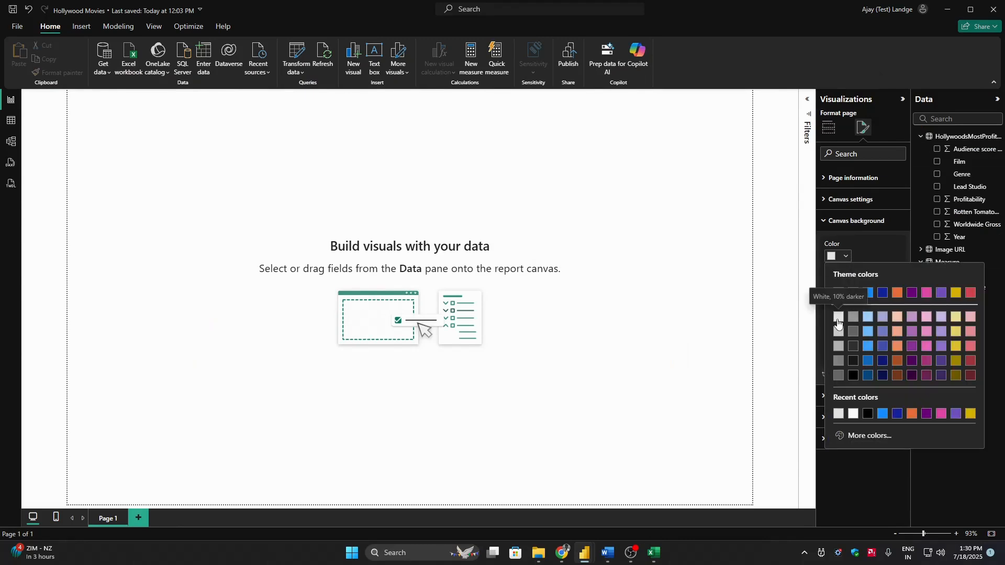
click(864, 246)
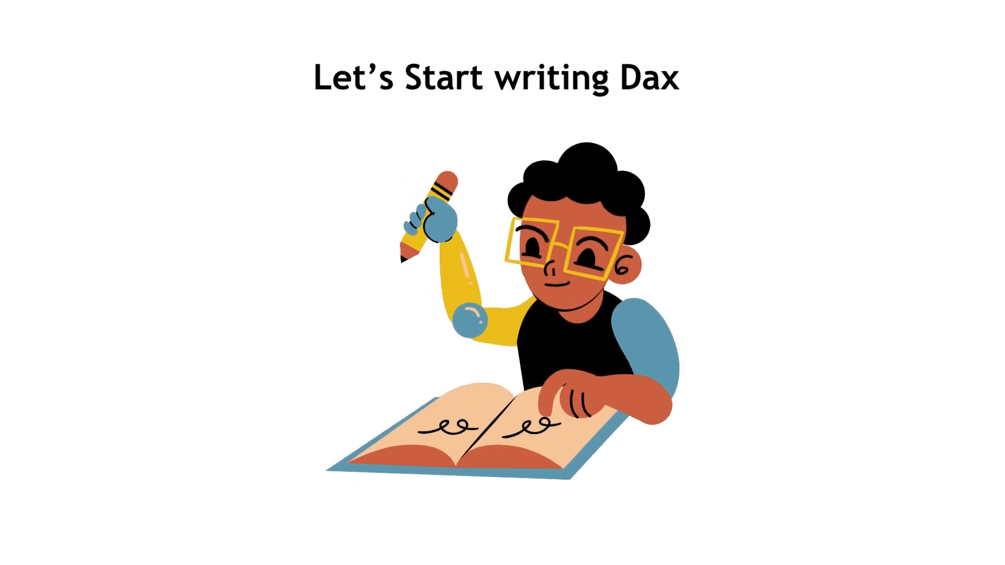
Step: Create the measure Total Films = CALCULATE(COUNT(HollywoodsMostProfitableStories[Film])) in the Measure table
click(961, 163)
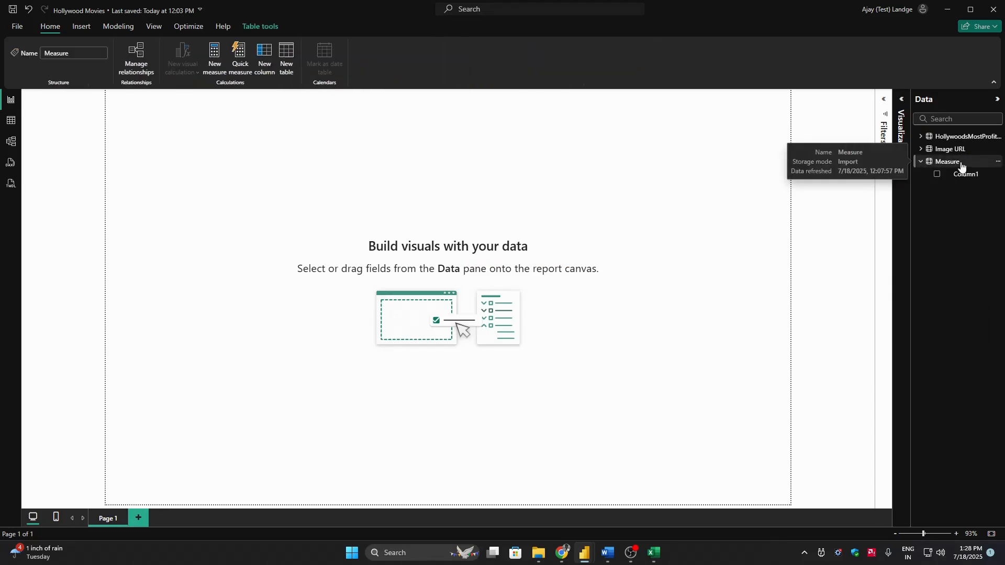
click(214, 50)
text(Total Films = cal)
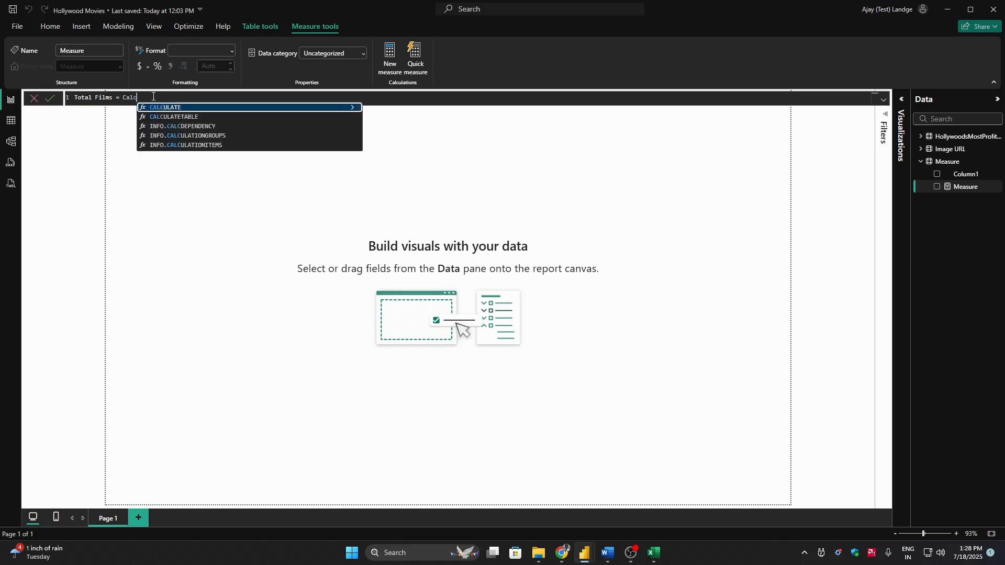
key(Tab)
text(cou)
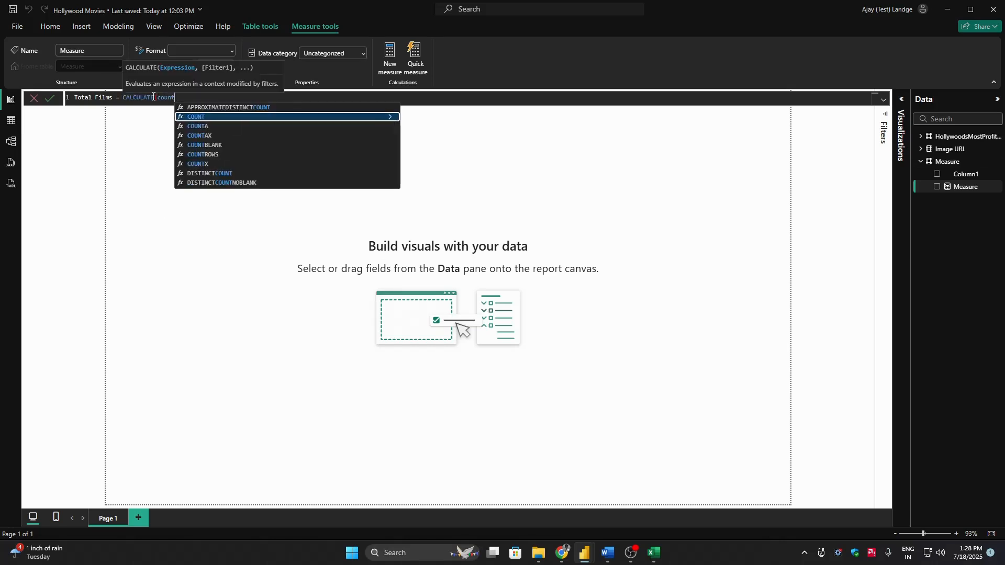
key(Tab)
text(film)
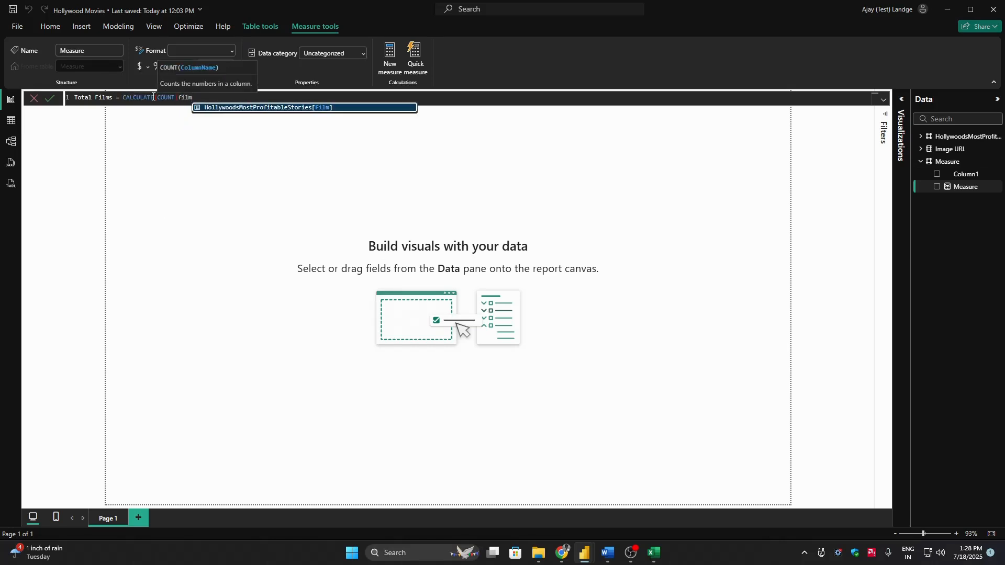
key(Tab)
text()))
key(Return)
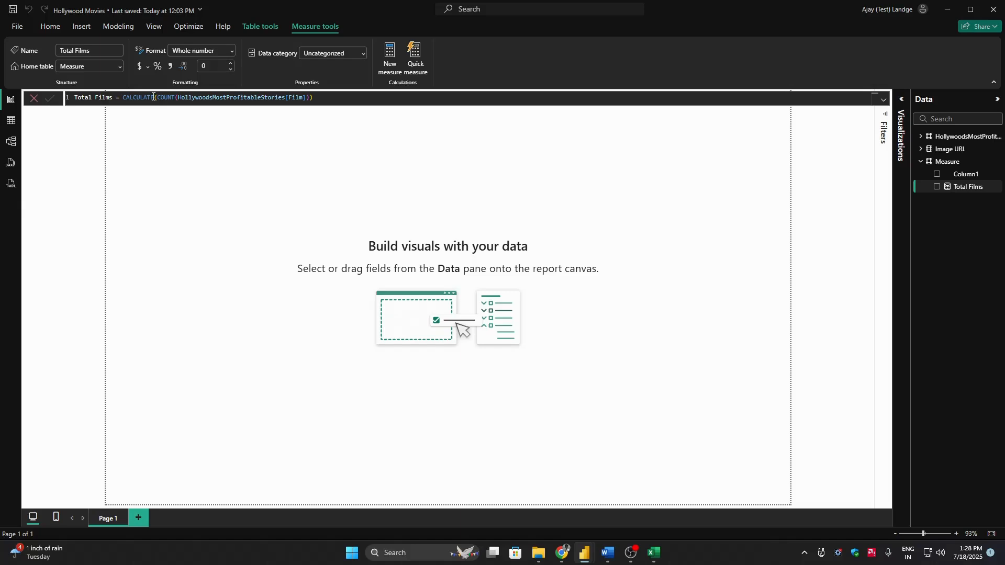
Step: Create the measure total genre = CALCULATE(DISTINCTCOUNT(HollywoodsMostProfitableStories[Genre])) in the Measure table
click(965, 164)
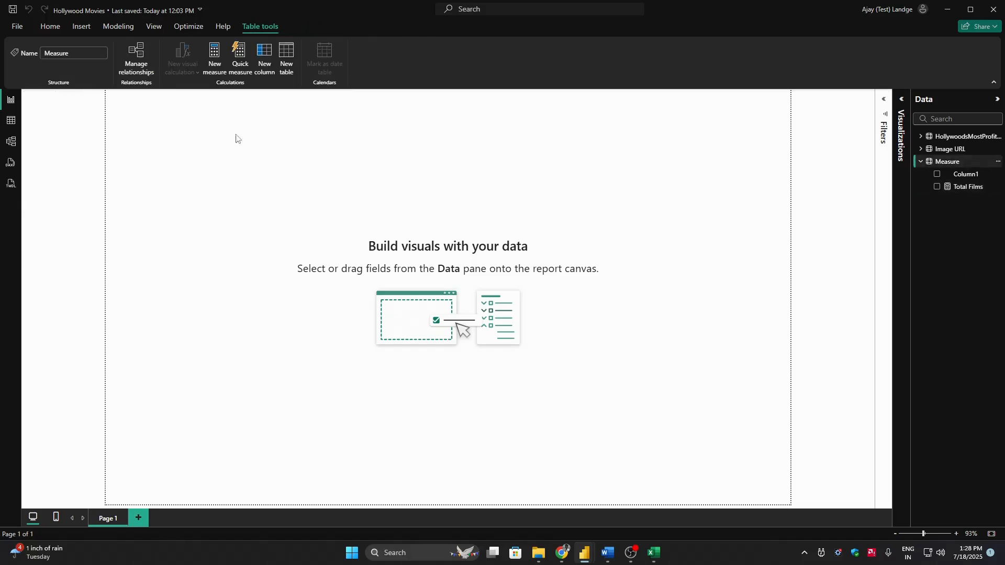
click(214, 57)
text(total genre = CALCULATE(disti)
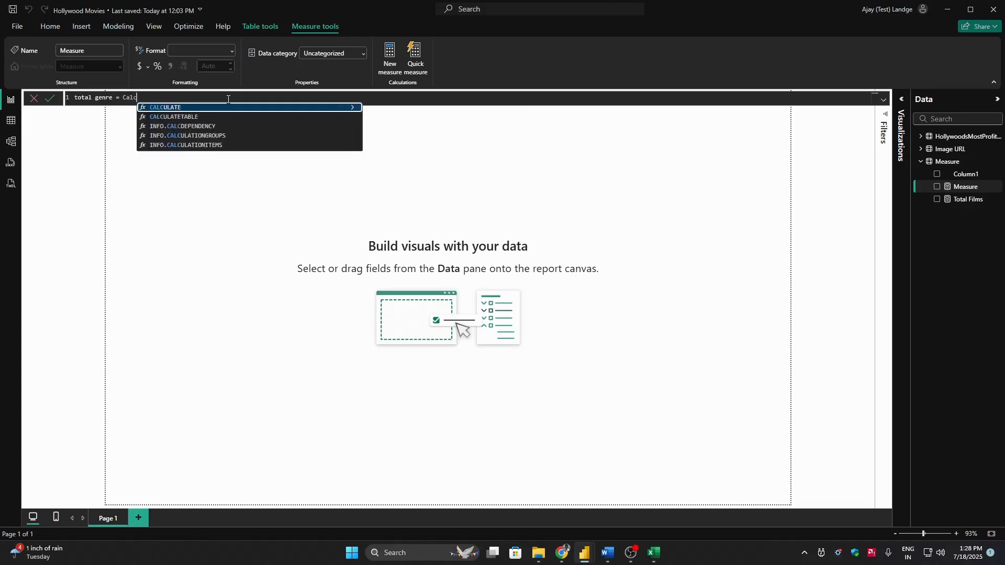
text(nc)
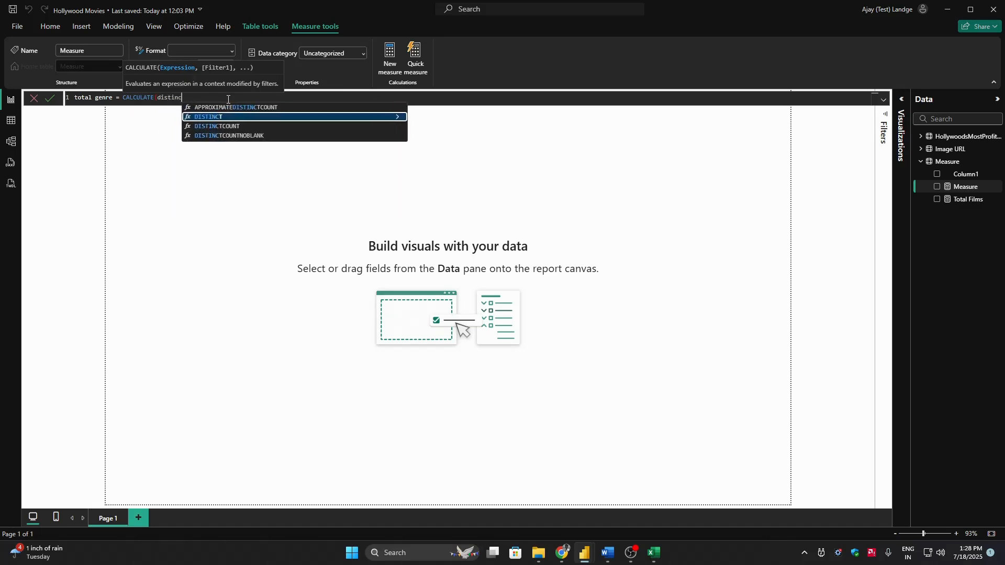
text(tc)
key(Tab)
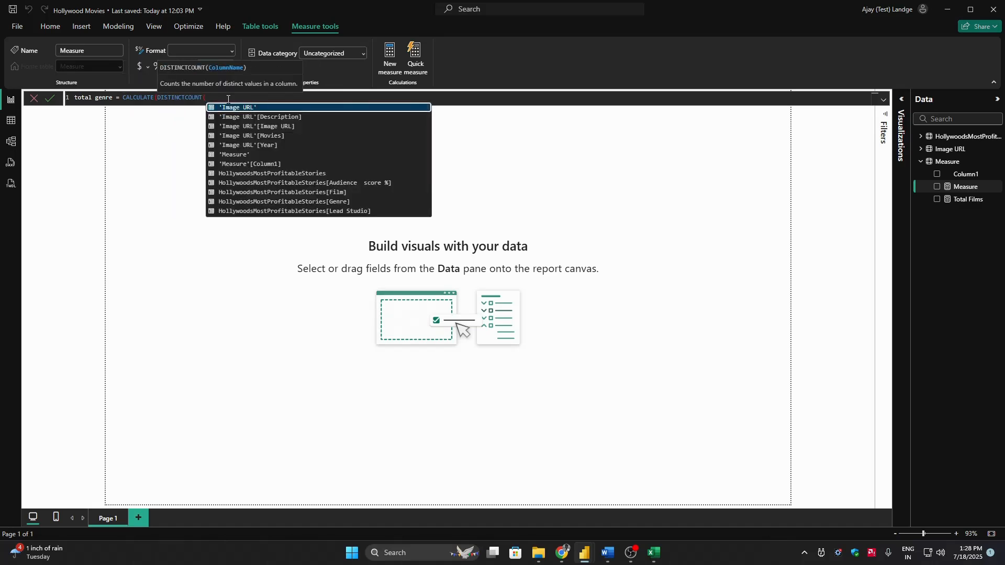
text(genr)
key(Tab)
text()))
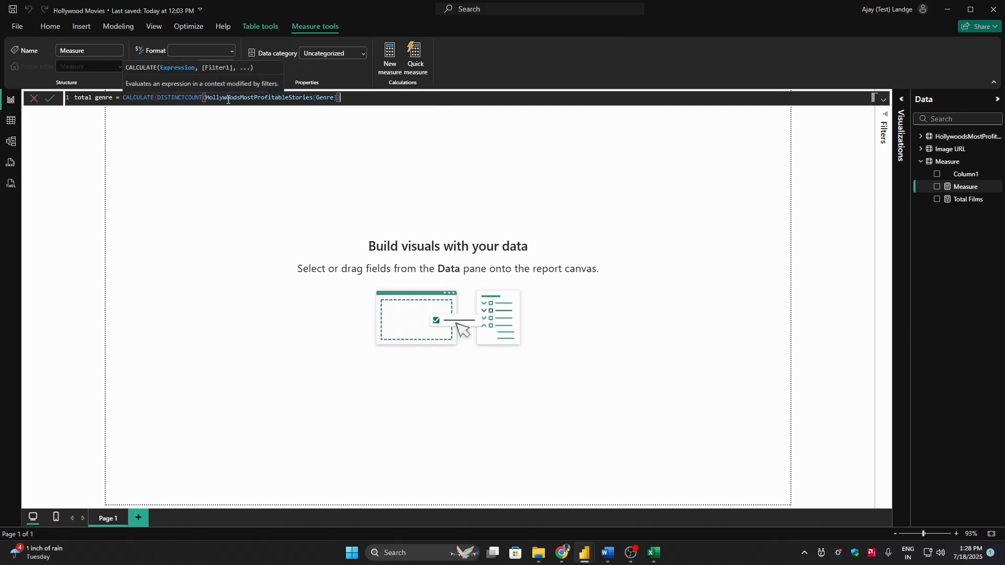
key(Return)
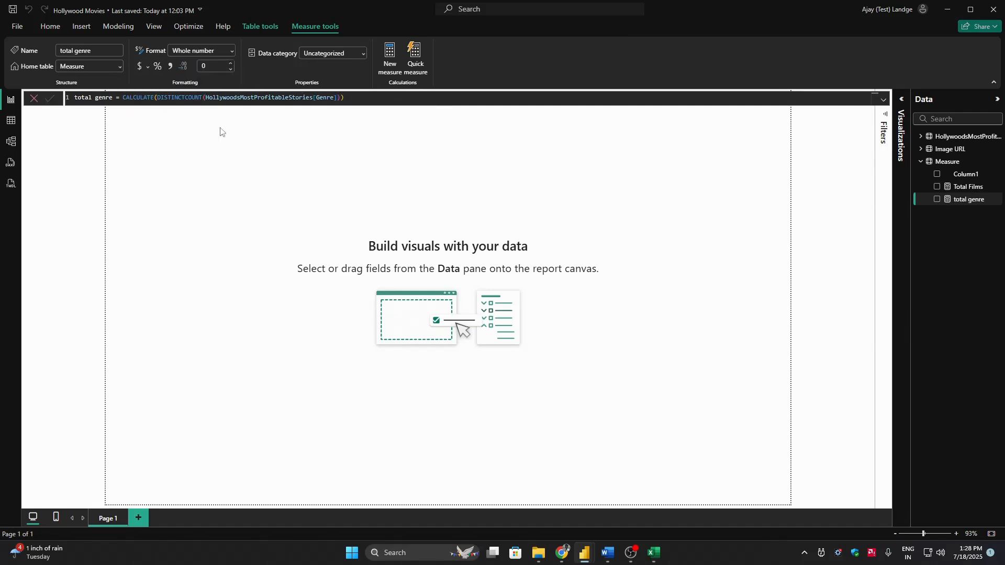
Step: Examine the Genre column in the HollywoodsMostProfitableStories table data, and return to the report page to review the total genre formula
click(653, 553)
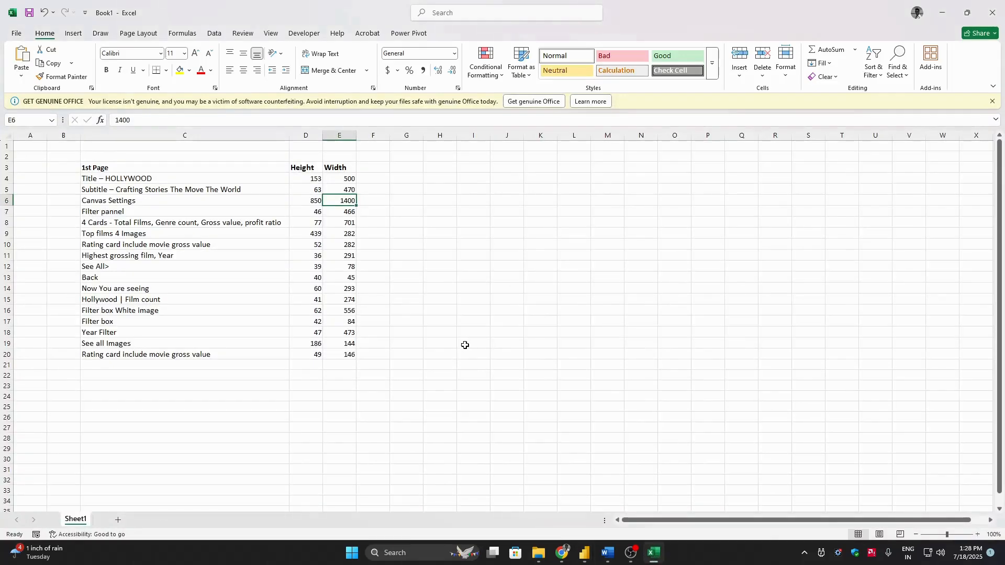
click(641, 511)
click(11, 121)
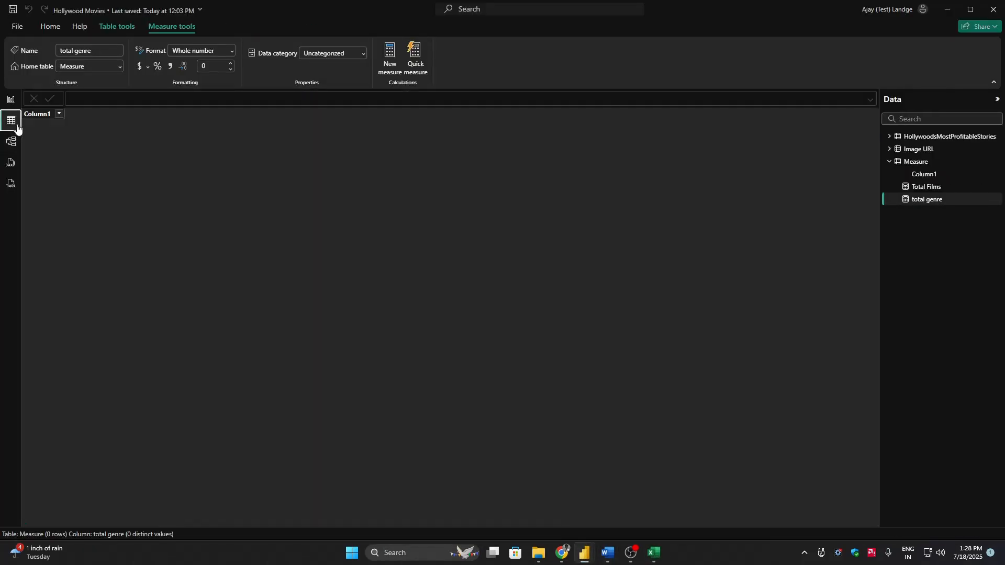
click(917, 137)
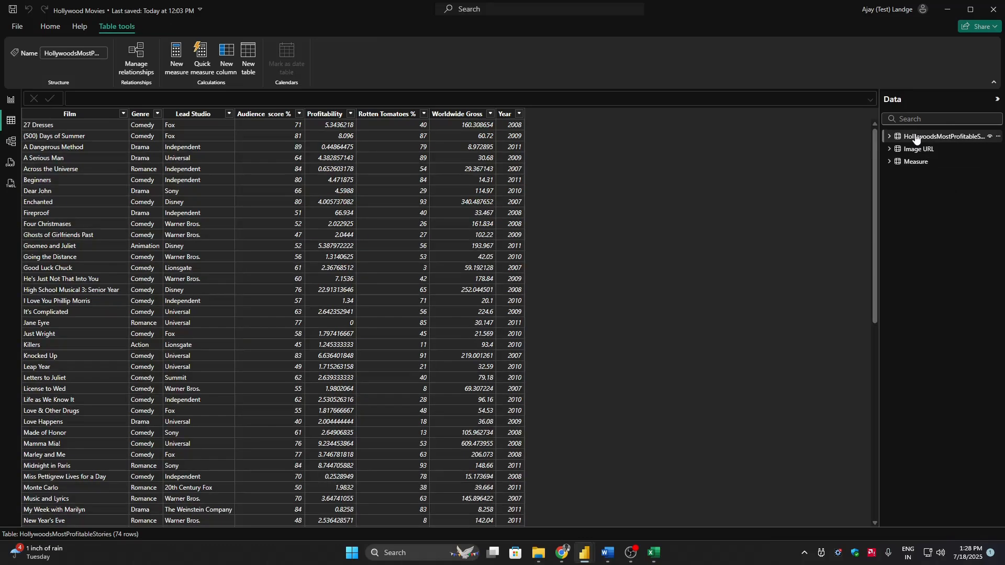
click(140, 113)
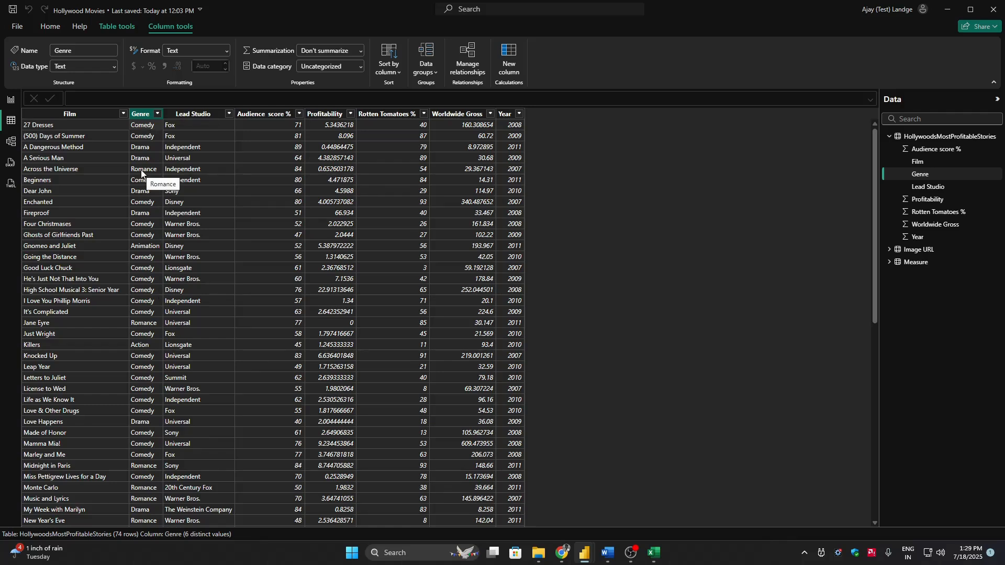
click(11, 99)
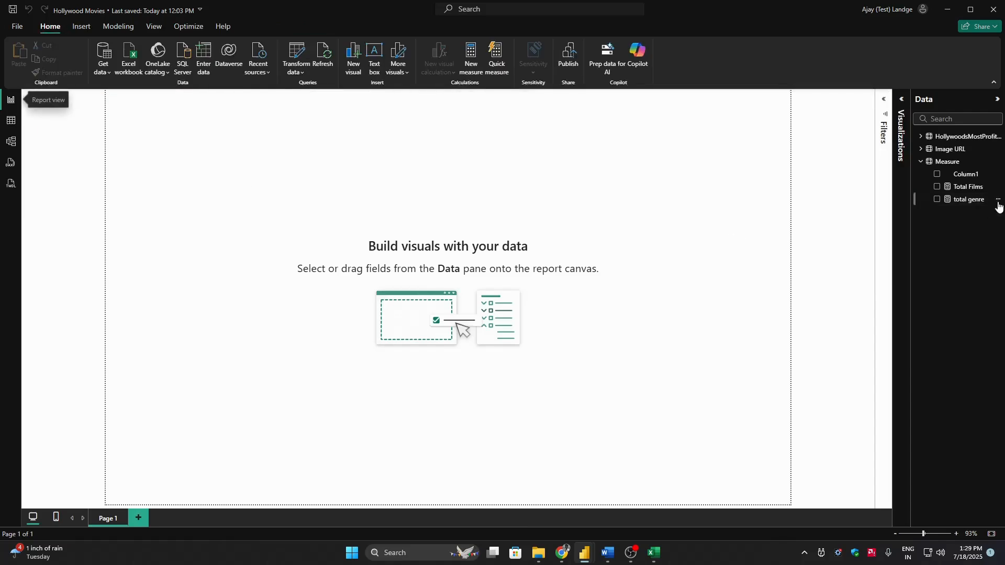
click(973, 200)
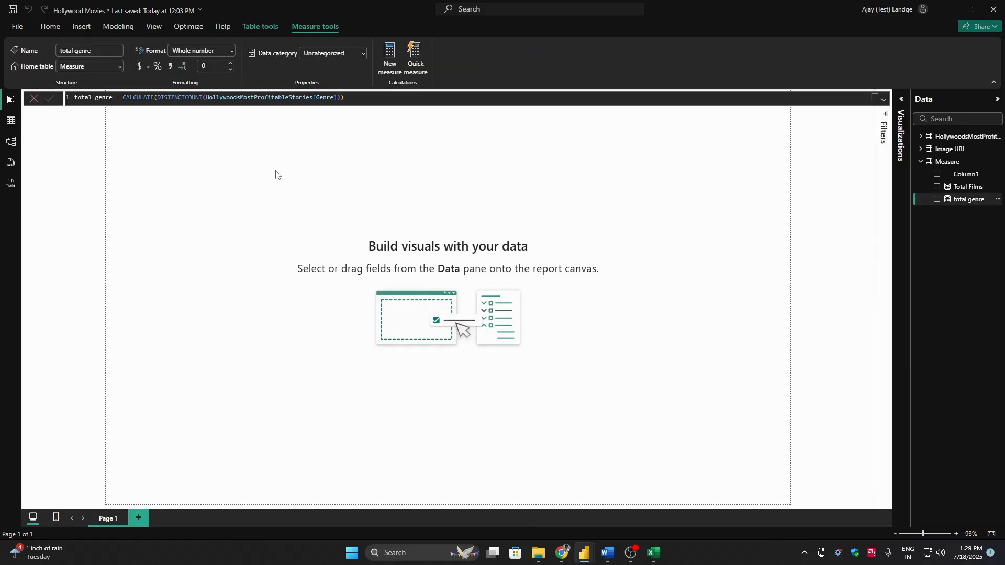
Step: Create the measure Gross value = CALCULATE(SUM(HollywoodsMostProfitableStories[Worldwide Gross])) in the Measure table
click(962, 163)
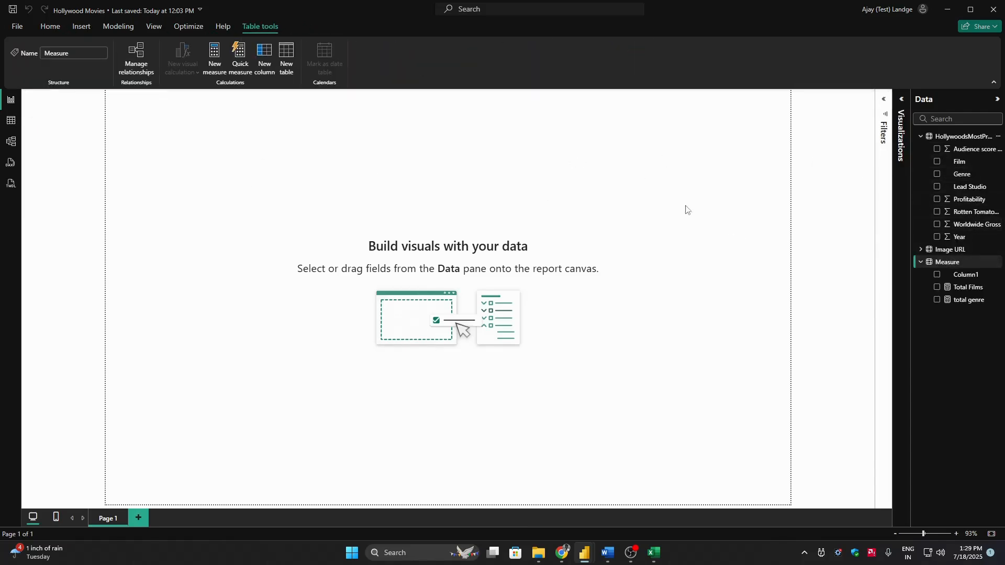
click(214, 58)
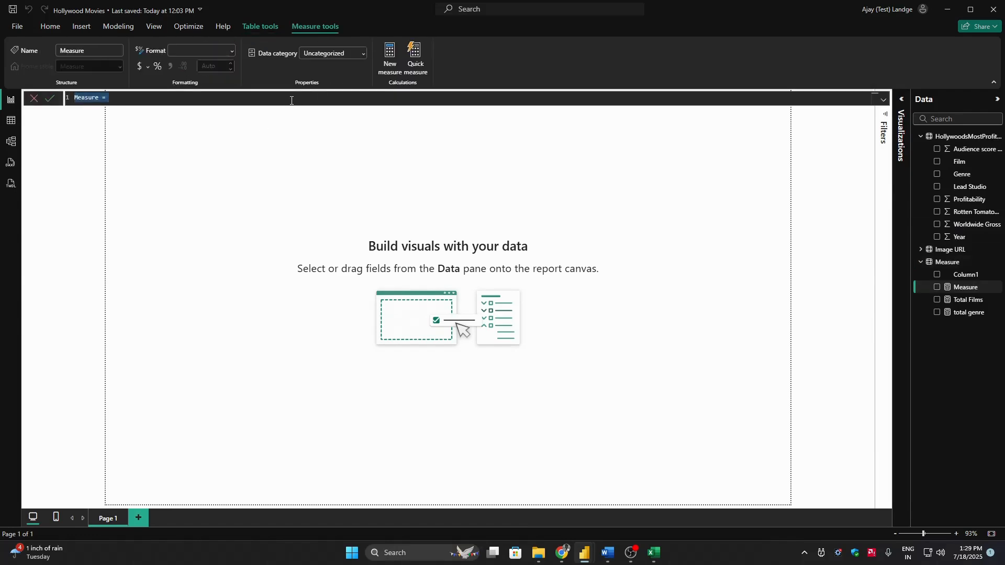
text(Gross value = CALCULATE )
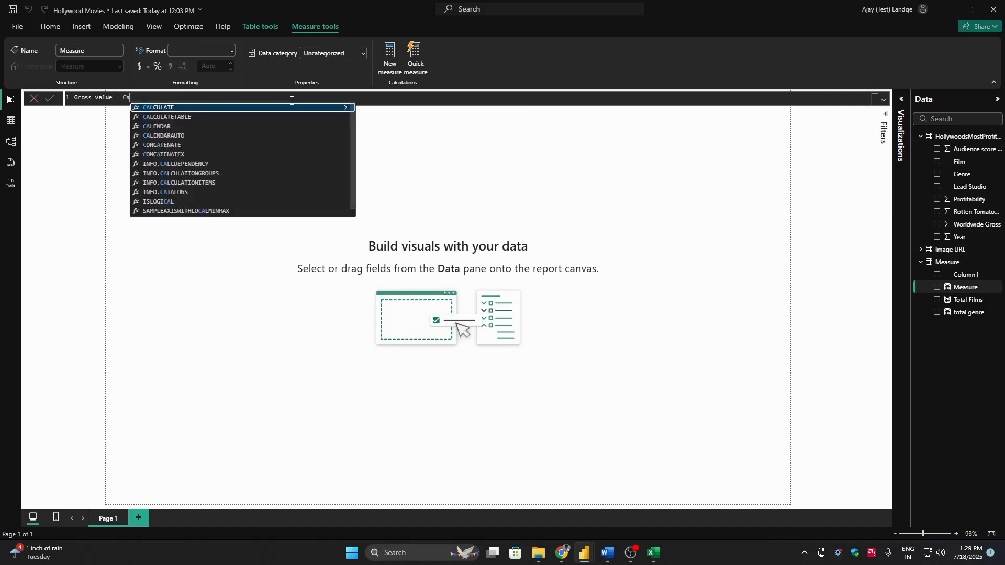
text(SUM(gro)
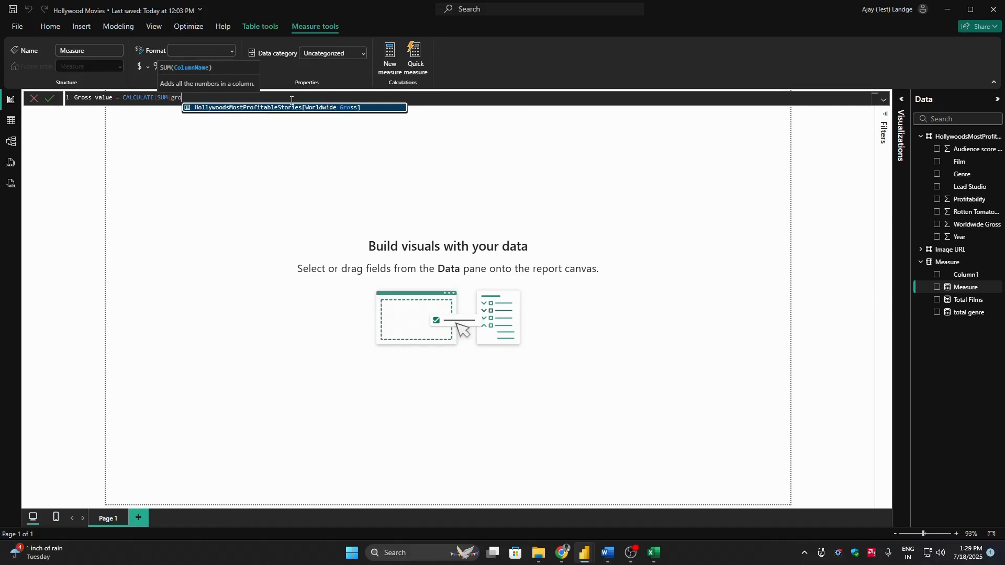
key(Tab)
text()))
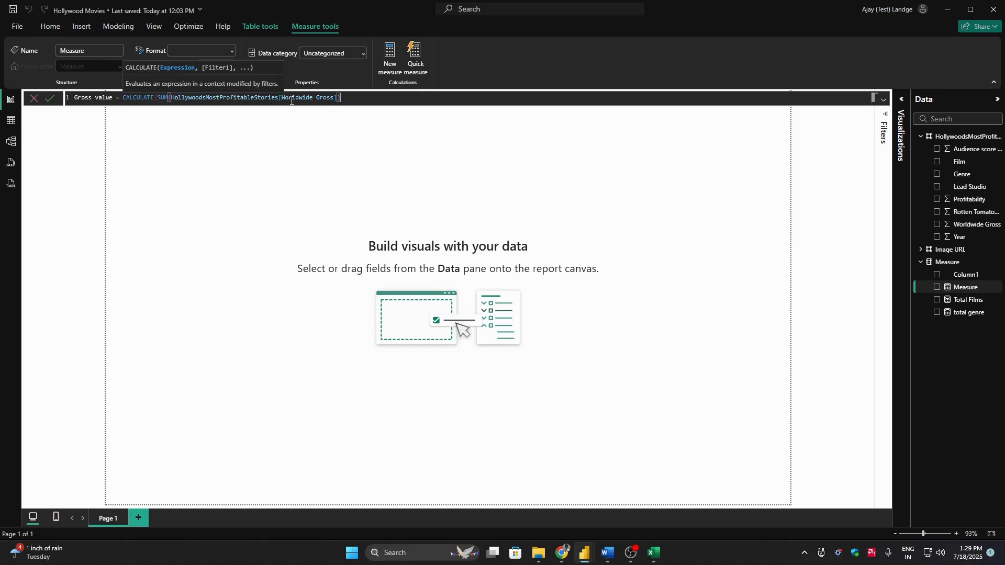
key(Return)
click(670, 165)
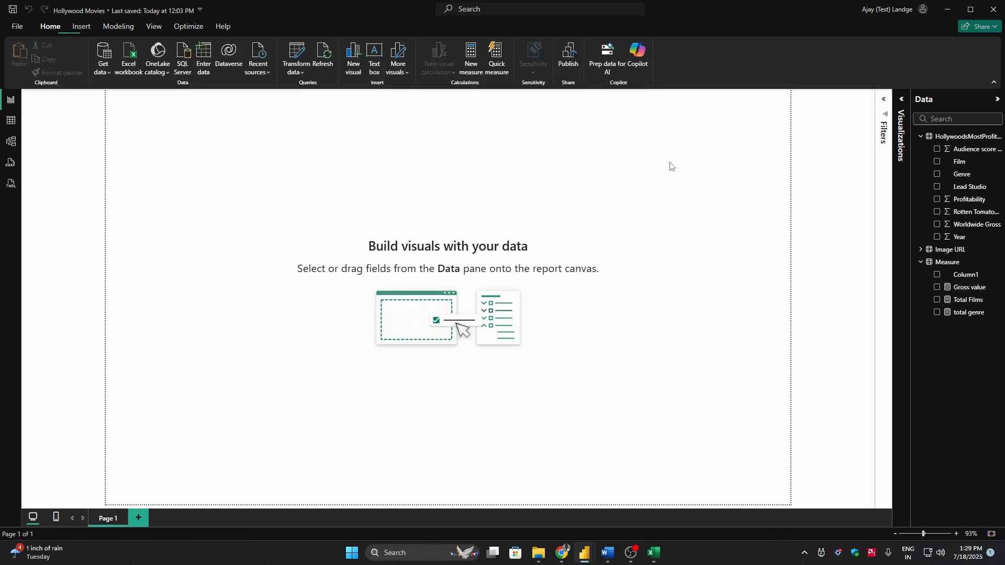
Step: Create the measure Profit Ratio = CALCULATE(SUM(HollywoodsMostProfitableStories[Profitability])) in the Measure table
click(947, 262)
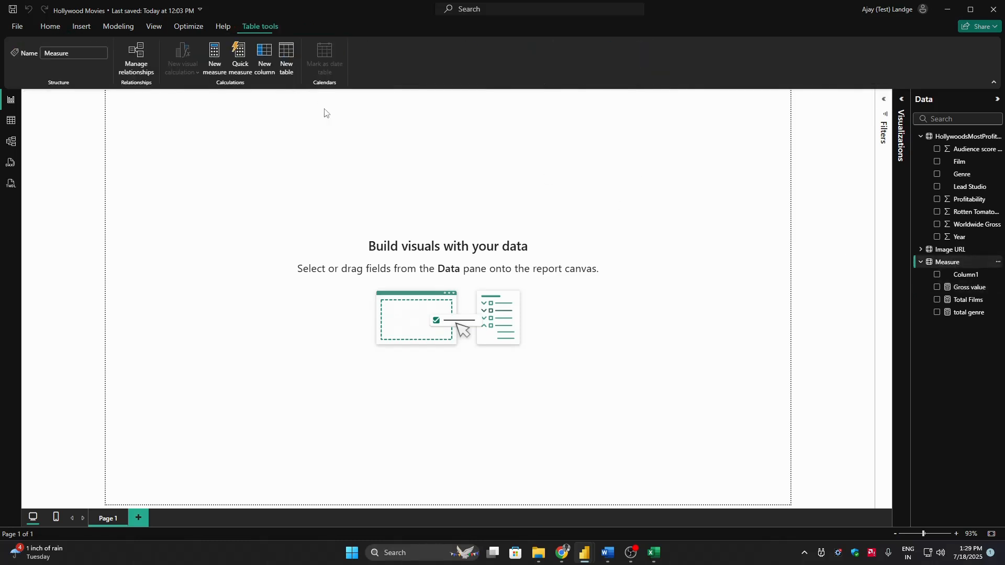
click(214, 55)
text(Profit Ratio = )
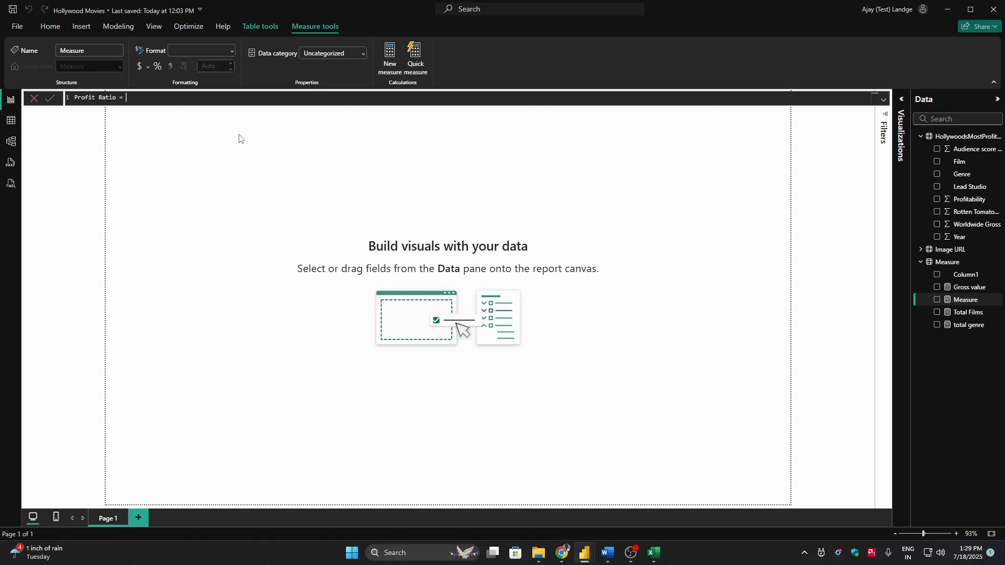
text(CALCULATE(SUM)
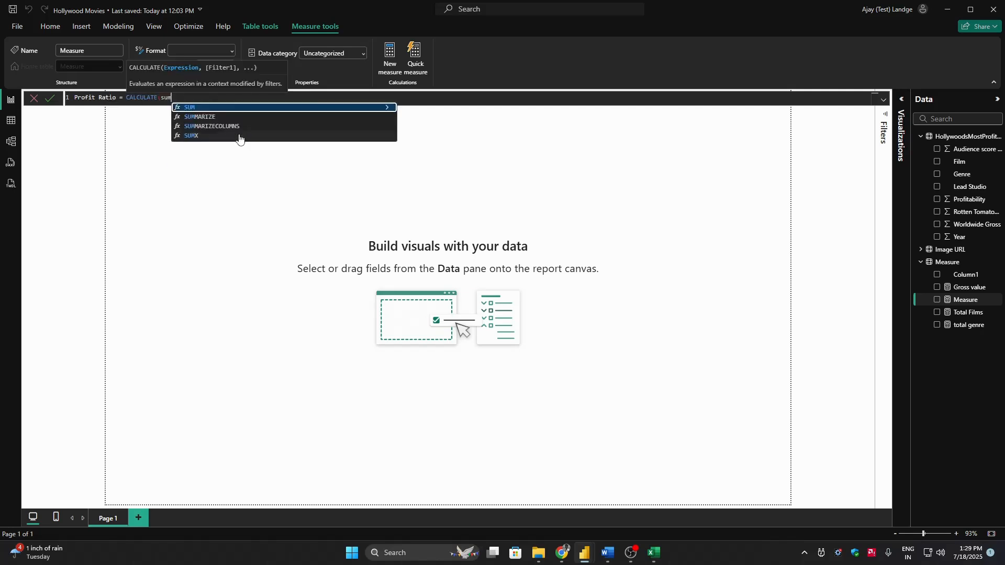
text((pro)
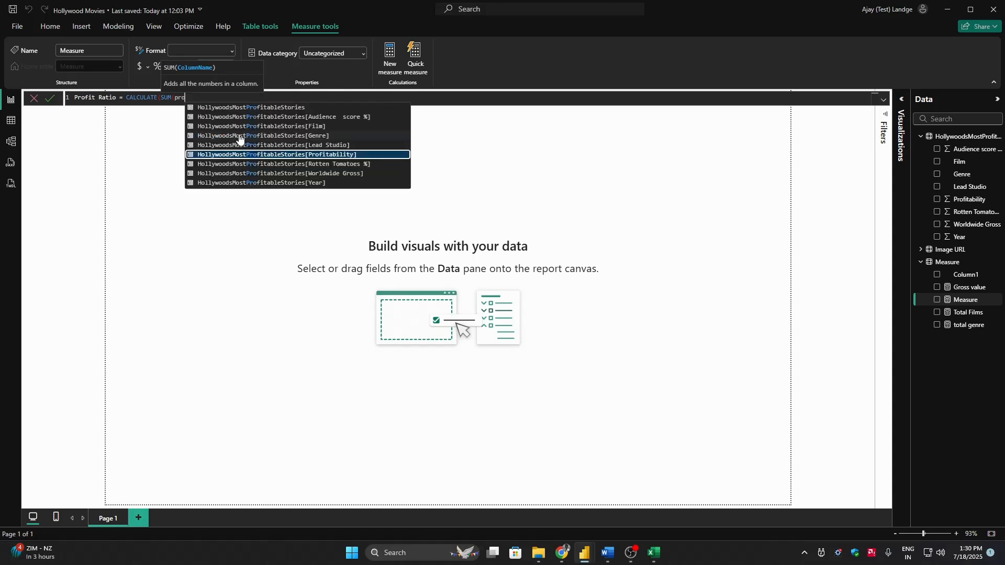
key(Tab)
text()))
click(239, 138)
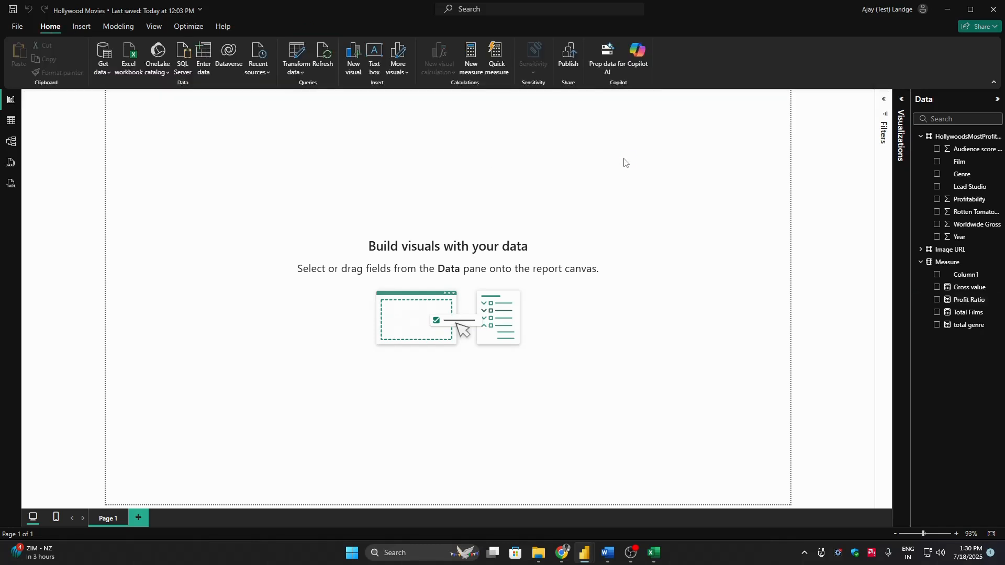
Step: Lower the page's canvas background transparency so that its grey background color shows
click(948, 262)
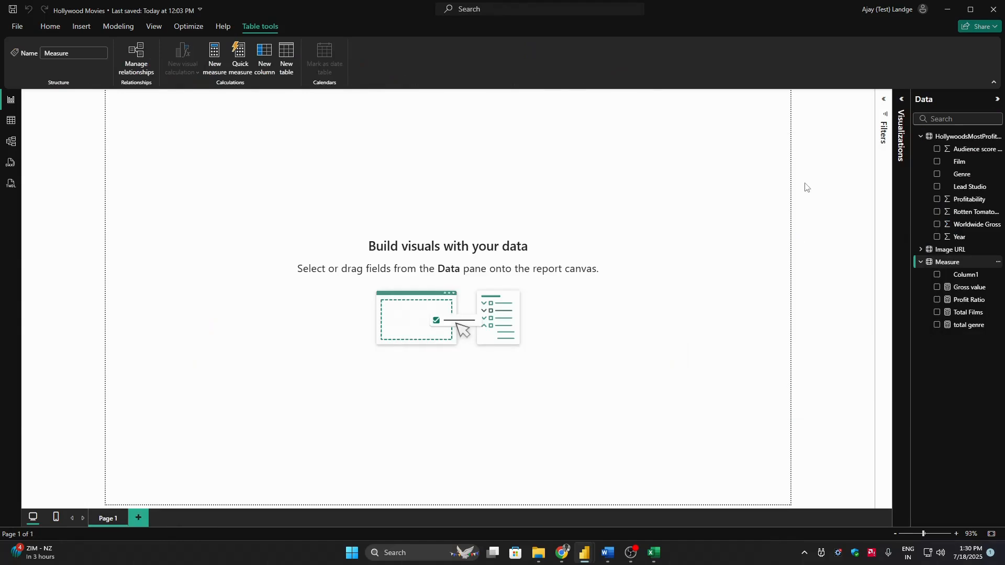
click(903, 102)
click(863, 127)
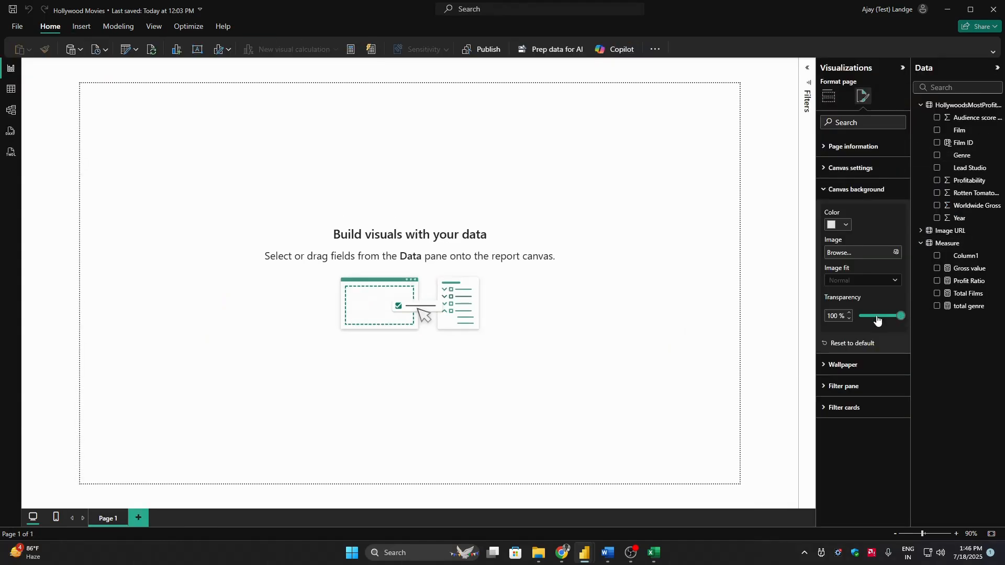
drag(879, 317, 855, 317)
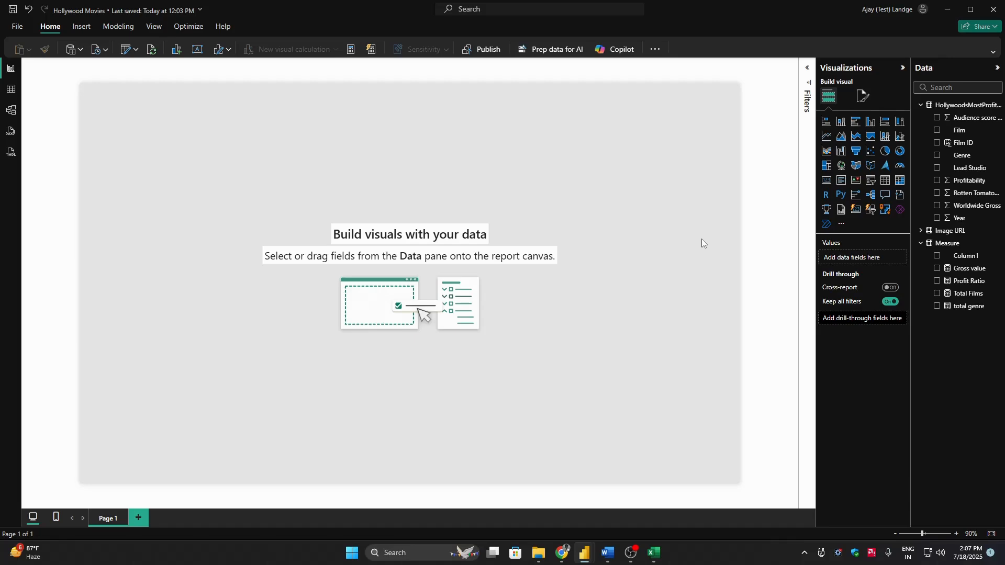
Step: Filter the HollywoodsMostProfitableStories table data to Year 2007 and sort it by Worldwide Gross in descending order
click(947, 243)
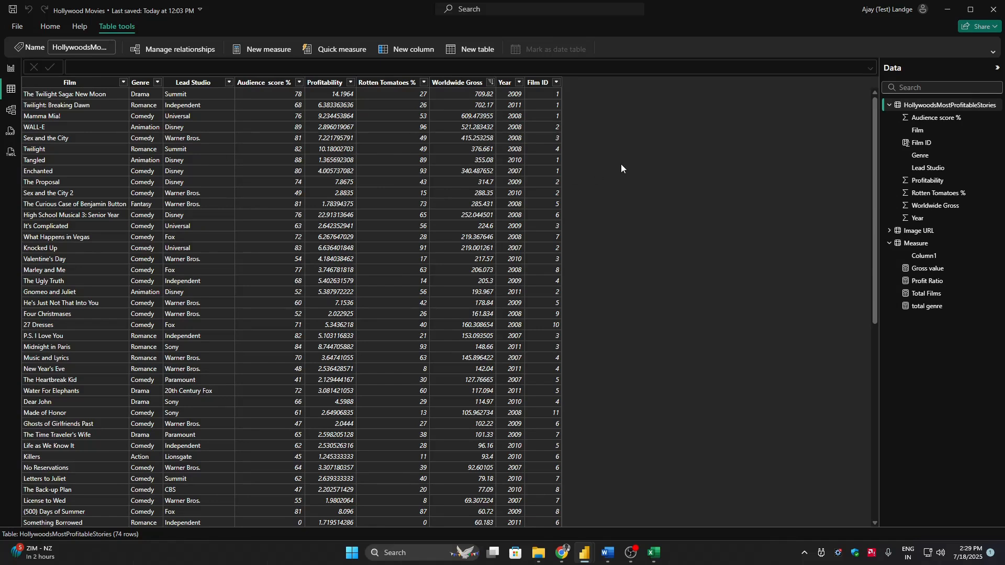
click(519, 82)
click(561, 188)
click(555, 197)
click(619, 247)
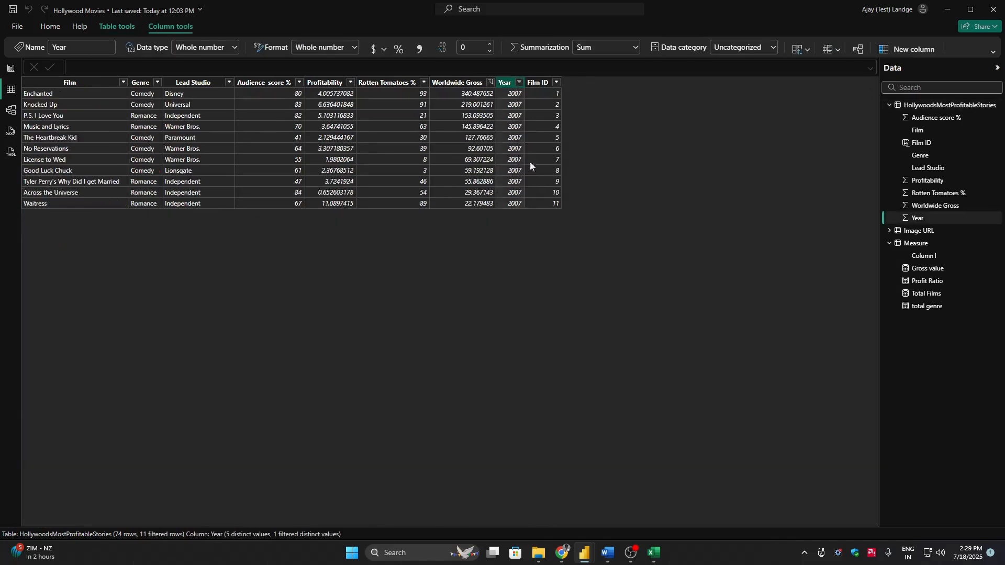
click(490, 82)
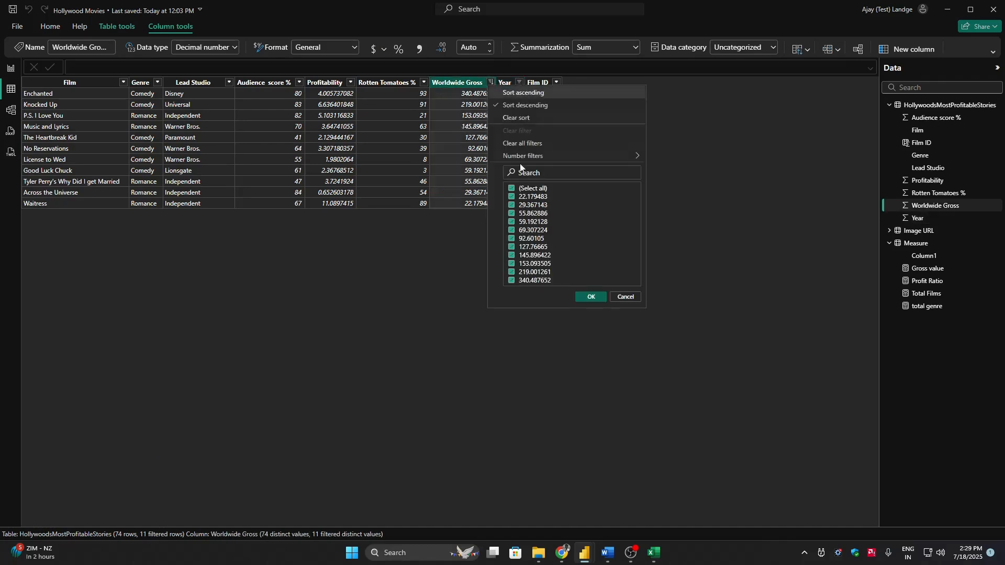
click(510, 103)
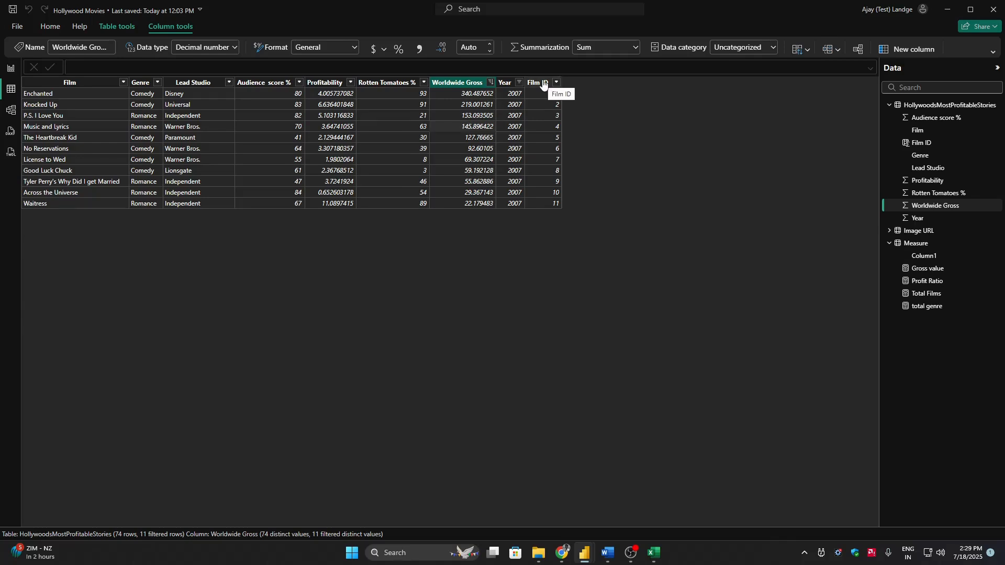
Step: Review the sort and filter options of the Year and Worldwide Gross columns, and reset the Year filter to all years
click(506, 83)
click(519, 82)
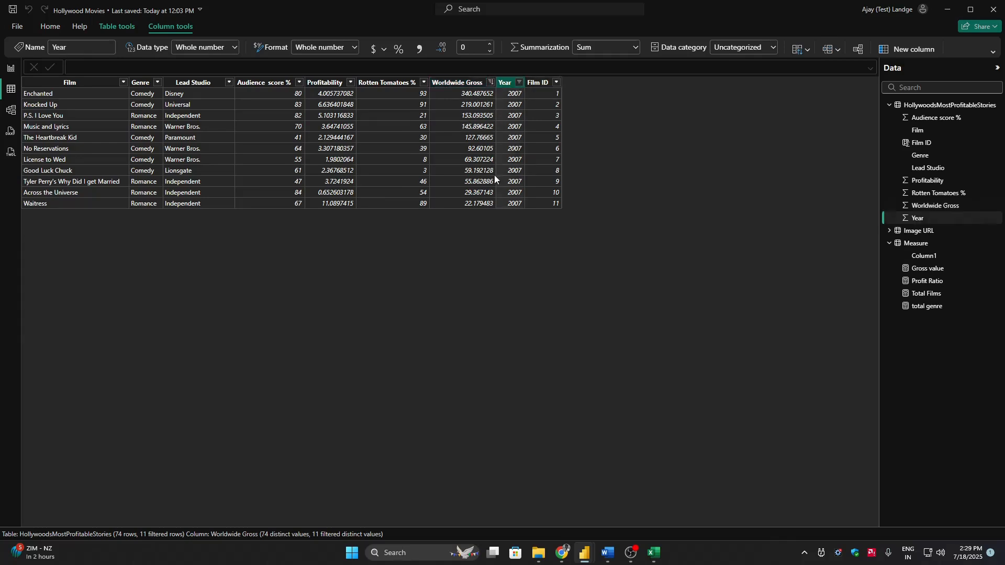
click(457, 83)
click(490, 83)
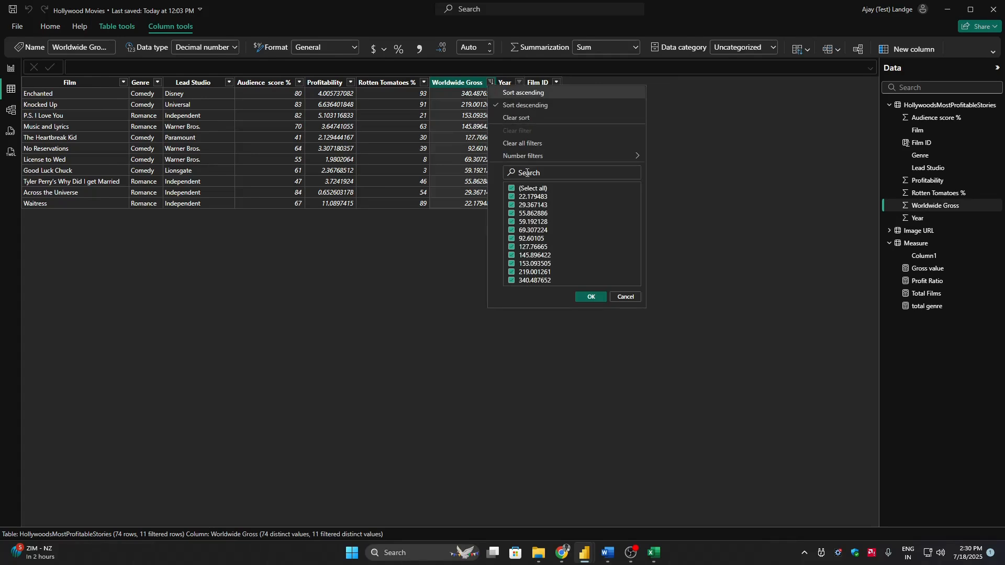
click(468, 168)
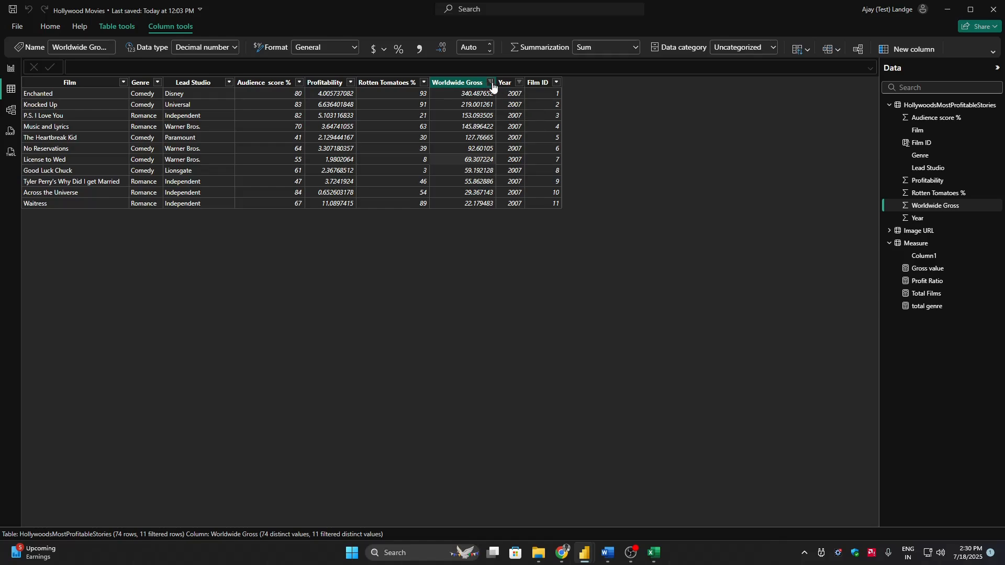
click(519, 82)
click(566, 188)
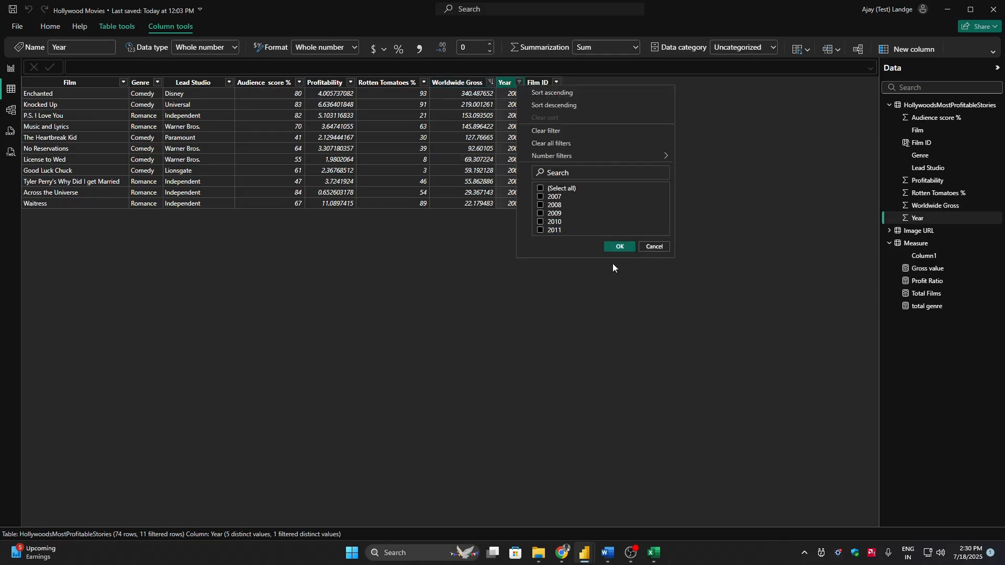
click(571, 190)
key(Return)
Step: Examine the Film ID column's RANKX formula, including its FILTER and EARLIER year condition, Worldwide Gross expression and DESC order
click(536, 83)
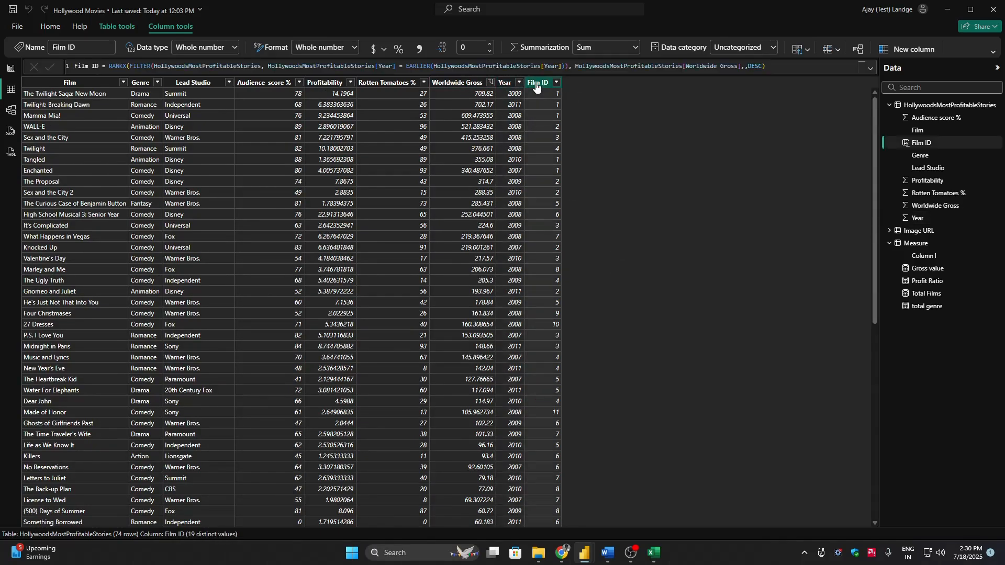
click(782, 67)
drag(131, 67, 259, 66)
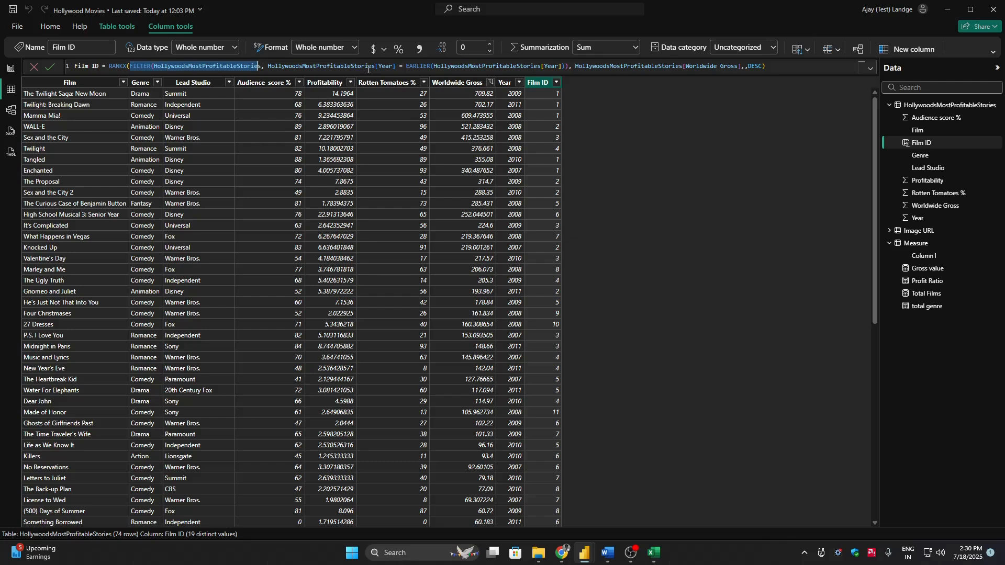
mouse_move(268, 67)
mouse_down()
mouse_move(574, 66)
mouse_move(258, 67)
mouse_up()
click(569, 66)
drag(742, 66, 574, 66)
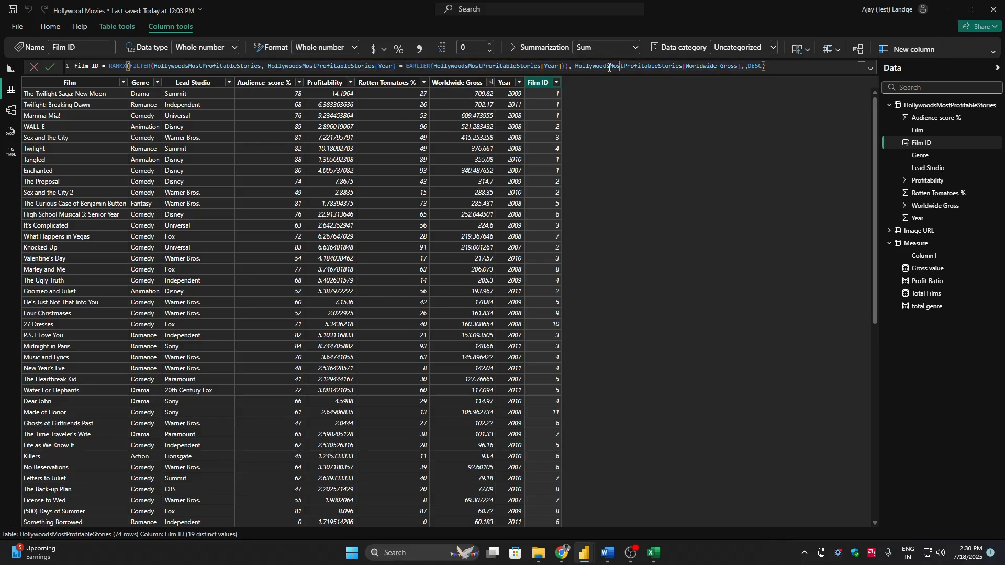
click(792, 66)
drag(672, 66, 740, 66)
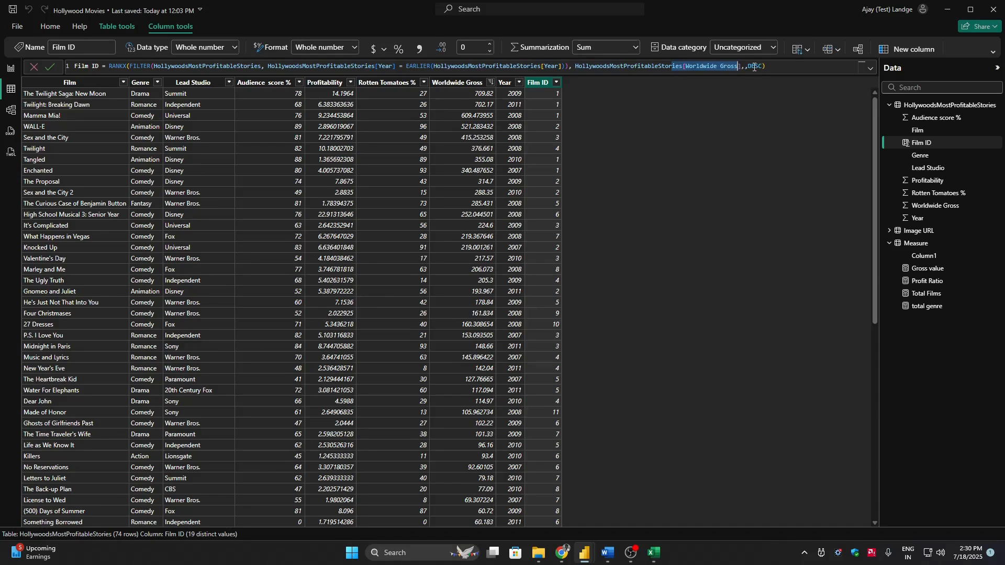
click(755, 66)
Step: Filter the table data to Year 2007 and switch the filter to 2008 to compare the Film ID ranks
click(519, 83)
click(563, 186)
click(555, 195)
click(621, 245)
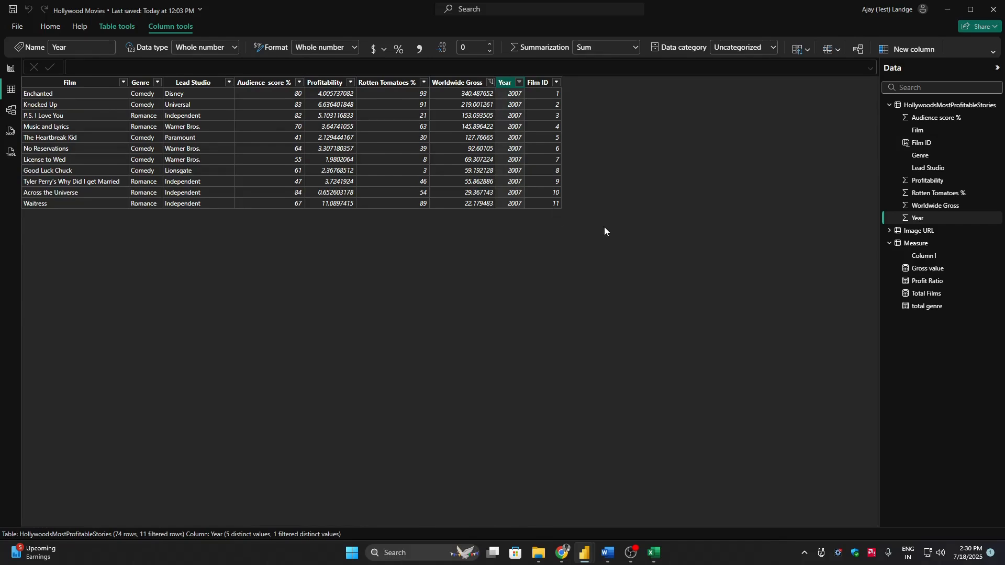
click(520, 82)
click(555, 205)
click(605, 247)
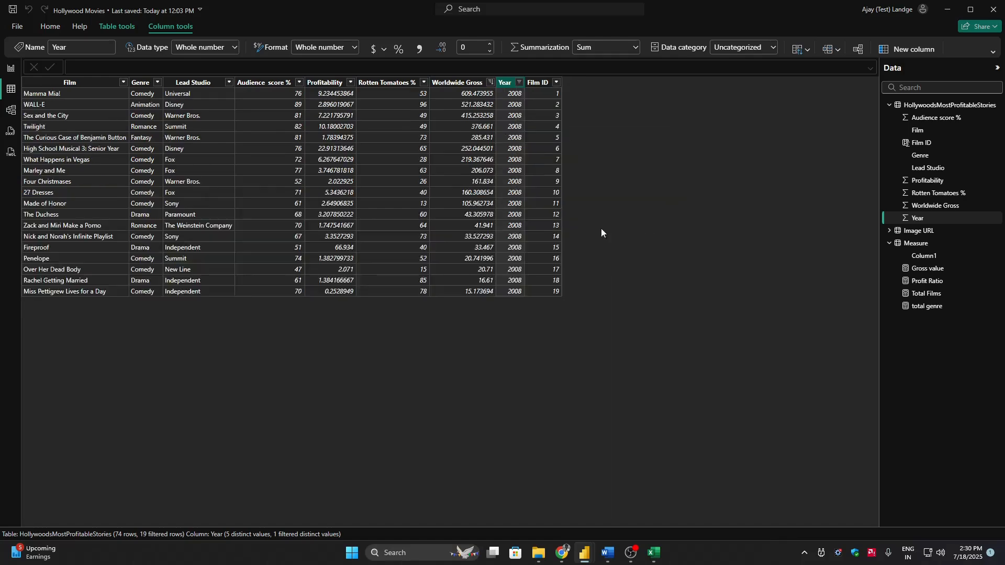
Step: Sort the table data by Worldwide Gross in ascending order and reset the Year filter to all years
click(490, 83)
click(524, 93)
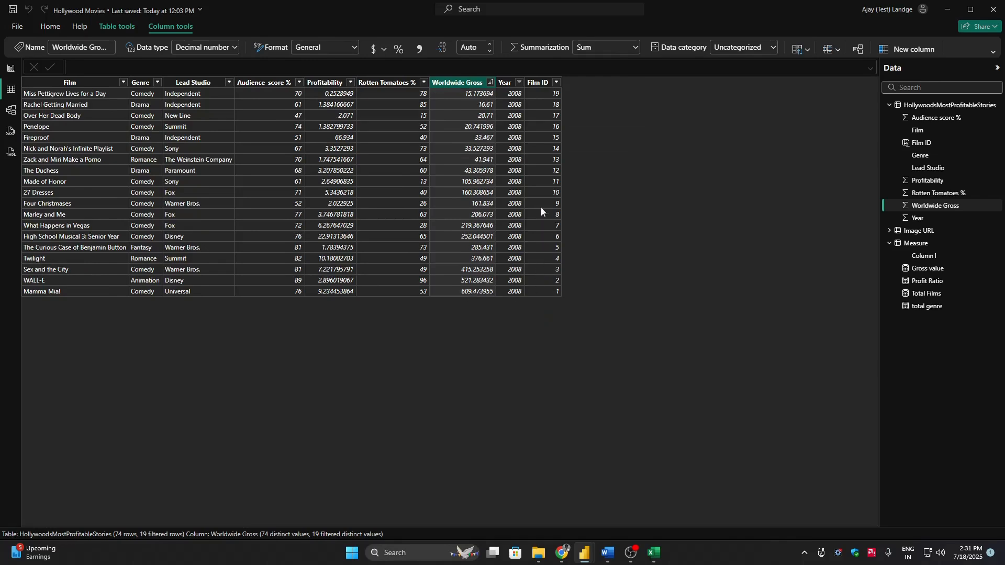
click(490, 82)
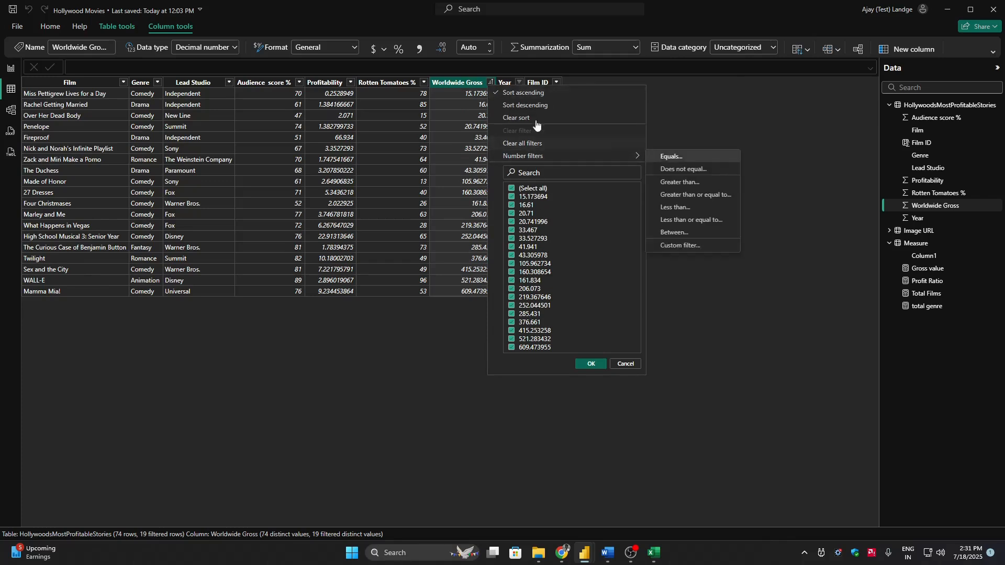
click(626, 364)
click(491, 82)
mouse_move(525, 158)
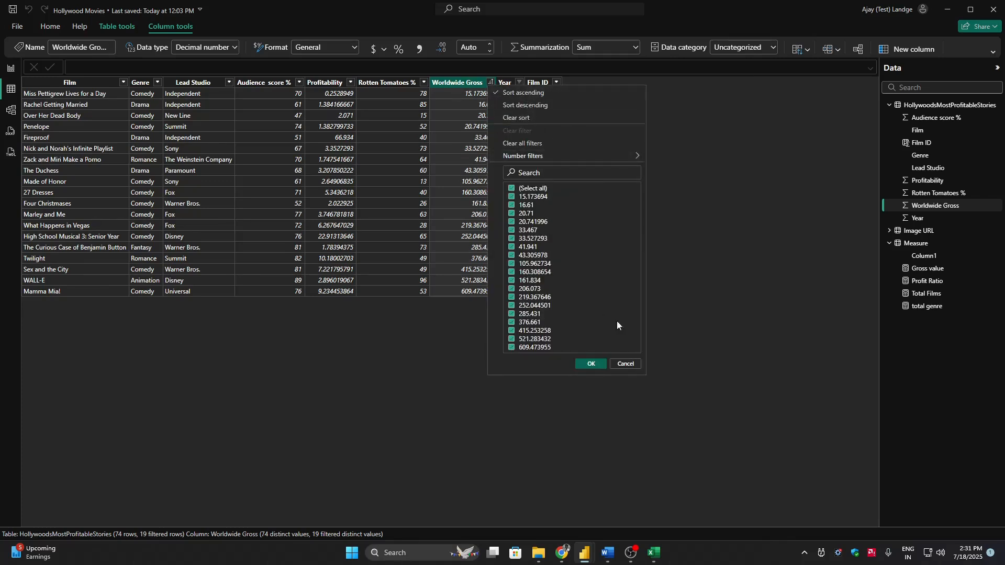
click(625, 364)
click(520, 82)
click(558, 189)
click(619, 246)
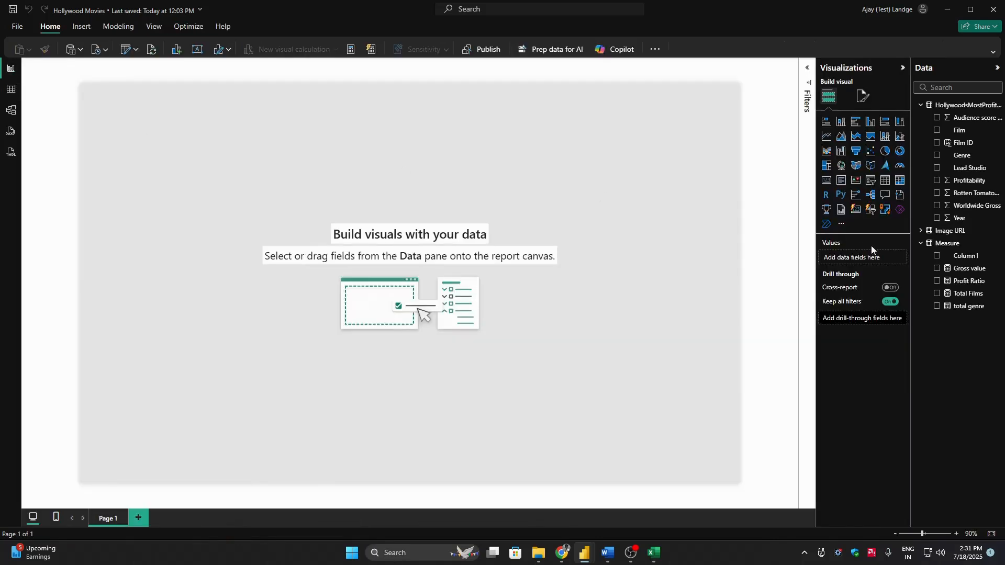
Step: Start a new measure named 1st High Gross Movie Logo in the Measure table on the report page
click(947, 242)
click(367, 49)
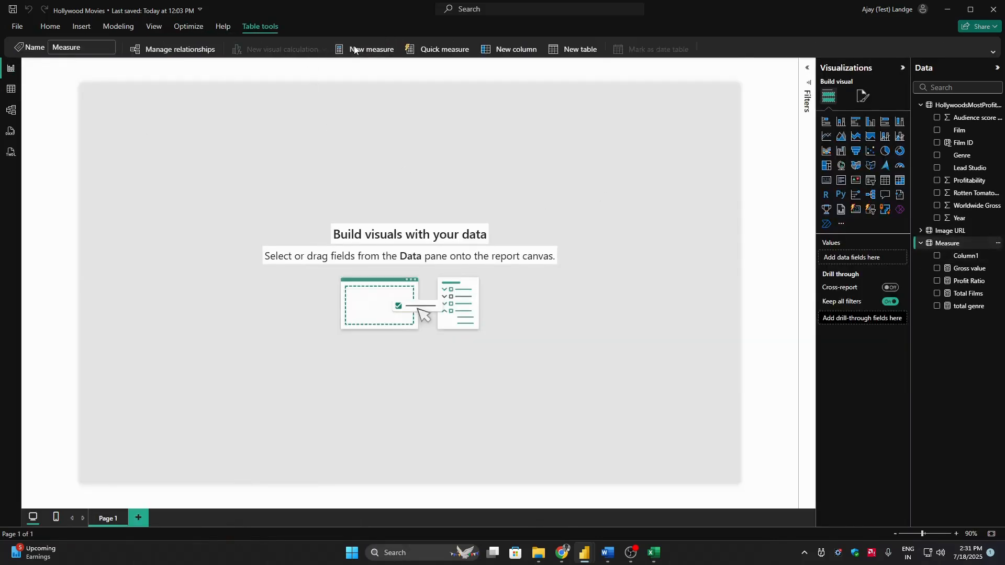
text(st Gross)
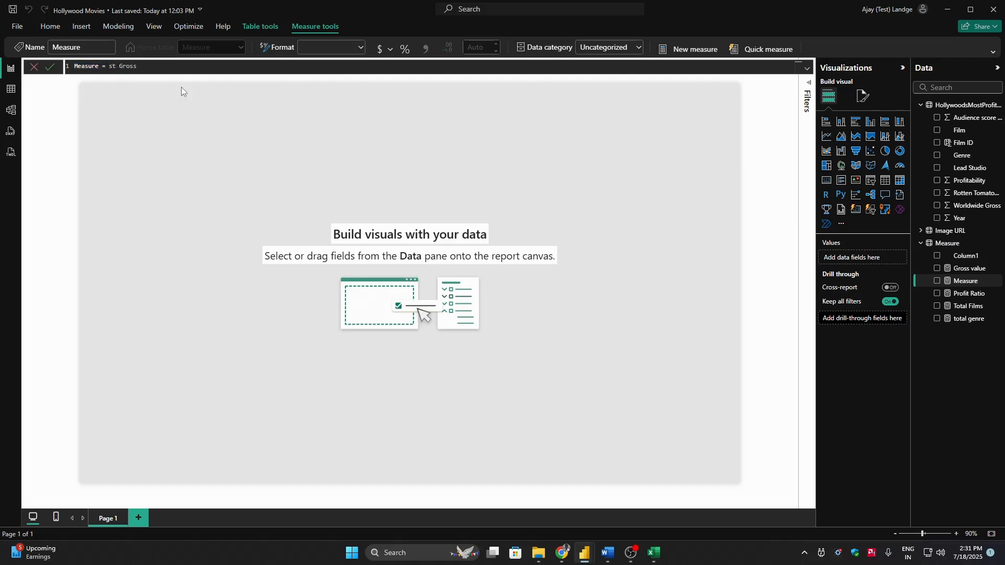
key(ctrl+shift+Left)
key(ctrl+shift+Left)
key(BackSpace)
text(1st)
key(ctrl+a)
text(1st High Gross Movie Logo =)
key(shift+Return)
Step: Define the variable Selectedyear = SELECTEDVALUE(HollywoodsMostProfitableStories[Year]) on the measure's second line
text(Var Selectedyear )
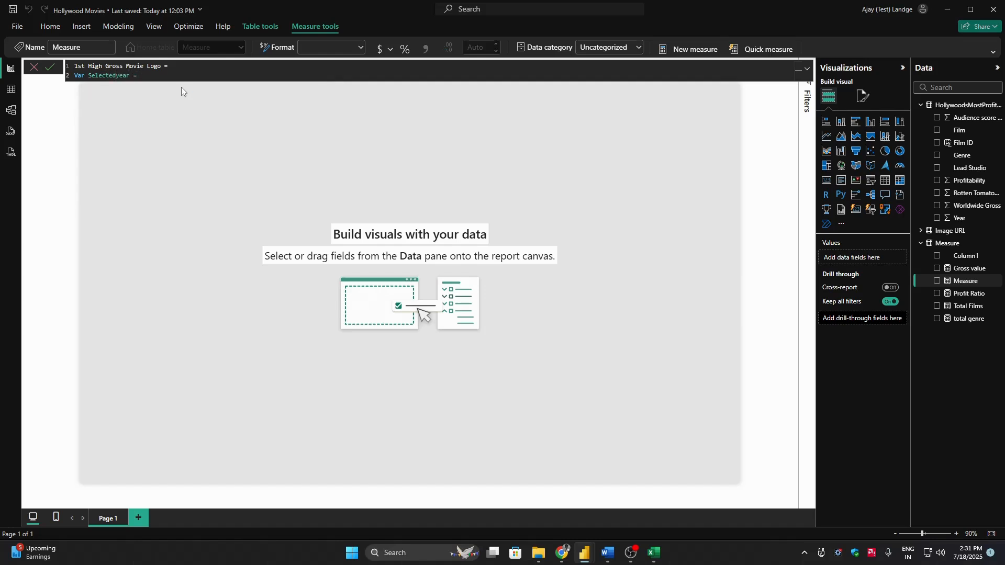
text(= Y)
key(BackSpace)
text(Selected)
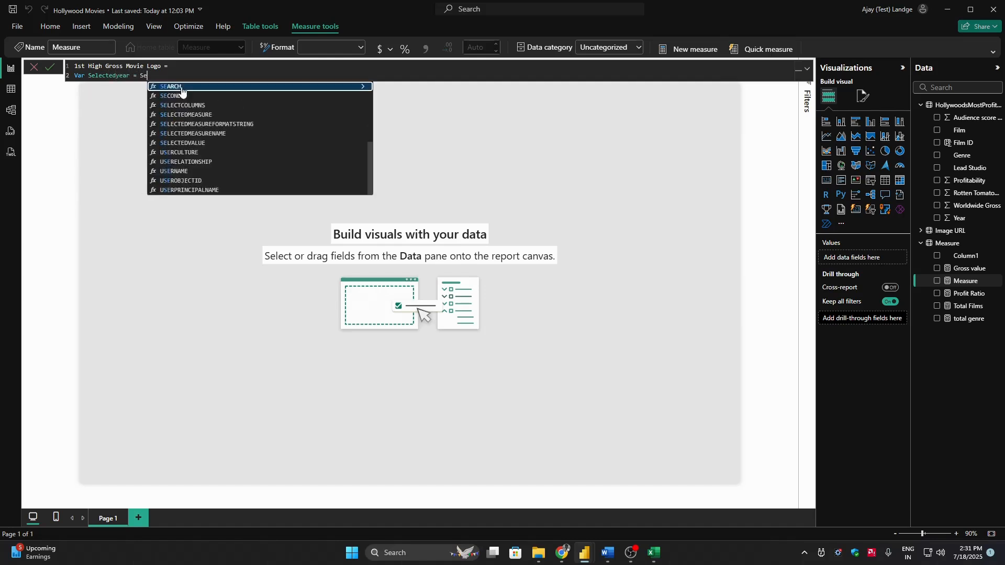
text(V)
key(Tab)
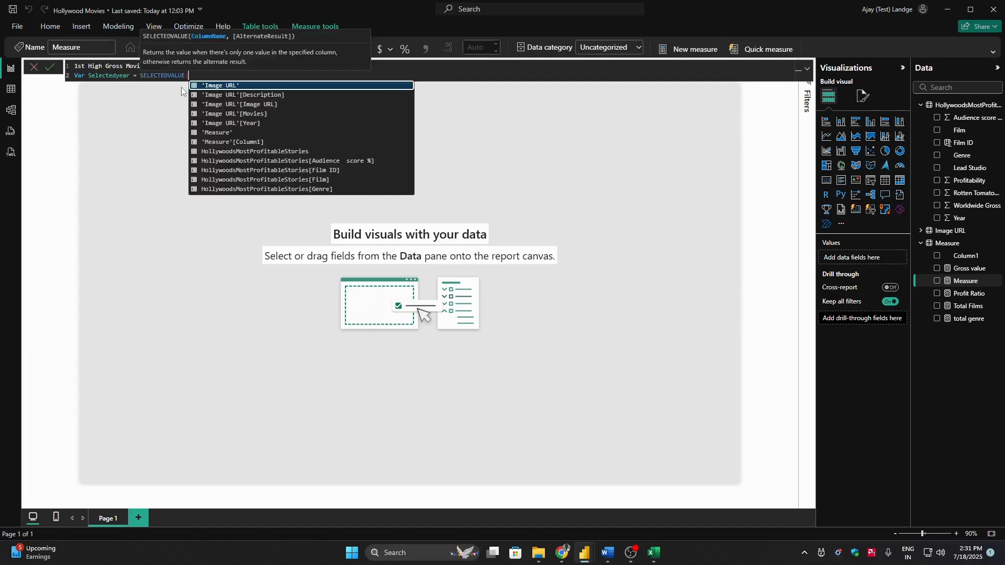
text(Year)
key(Tab)
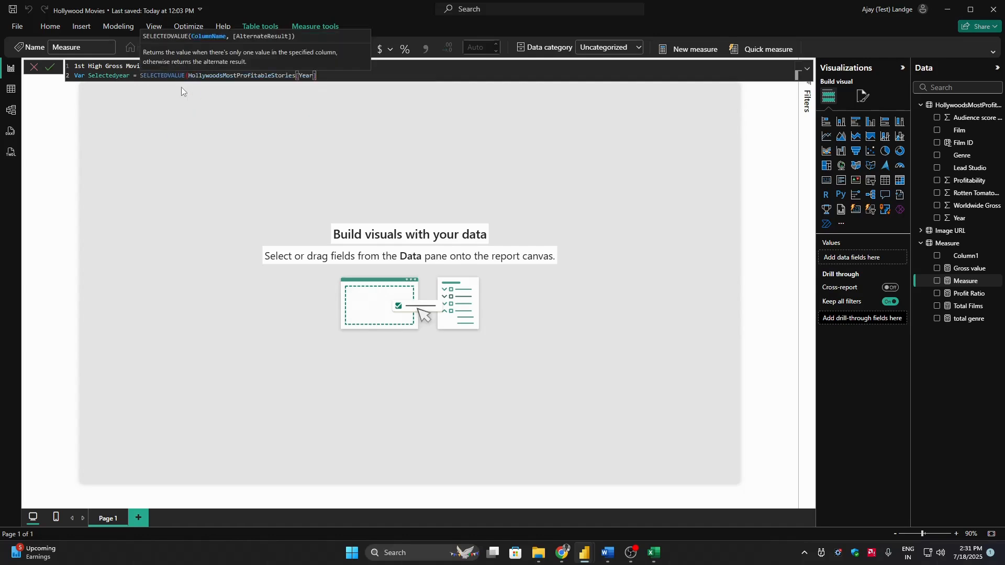
text())
Step: Start the variable High_Gross_Film with a CALCULATE function on the measure's third line
key(shift+Return)
text(Var )
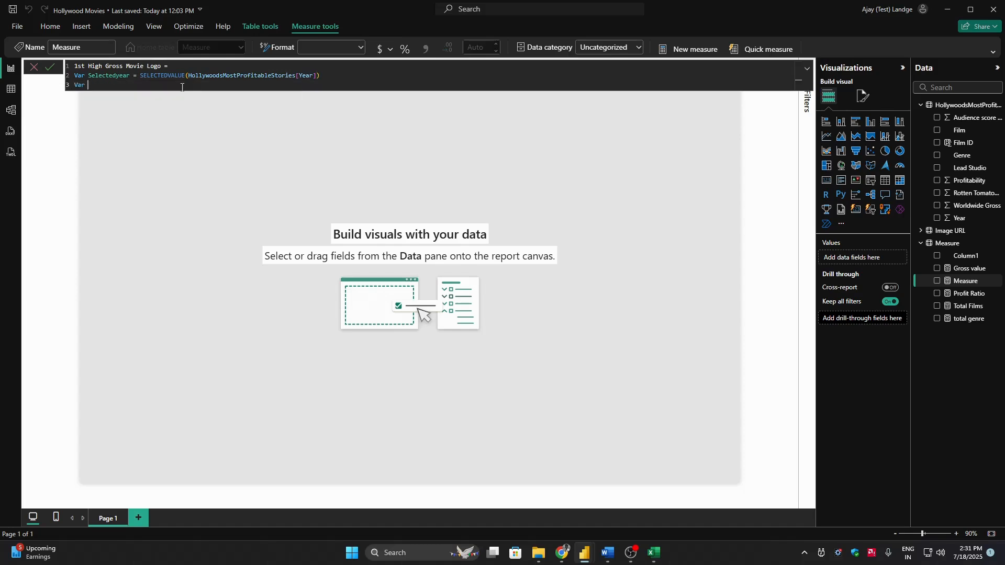
text(High_Gross_value = CALCULATE()
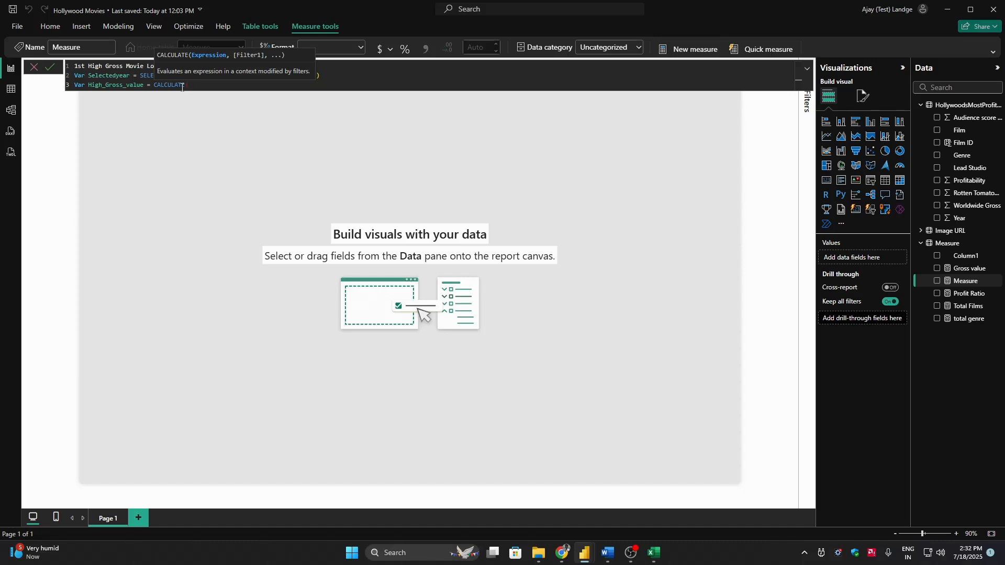
key(BackSpace)
key(BackSpace)
key(BackSpace)
key(BackSpace)
key(BackSpace)
key(BackSpace)
key(BackSpace)
key(BackSpace)
key(BackSpace)
key(BackSpace)
key(BackSpace)
key(BackSpace)
key(BackSpace)
key(BackSpace)
key(BackSpace)
key(BackSpace)
key(BackSpace)
key(BackSpace)
key(BackSpace)
key(BackSpace)
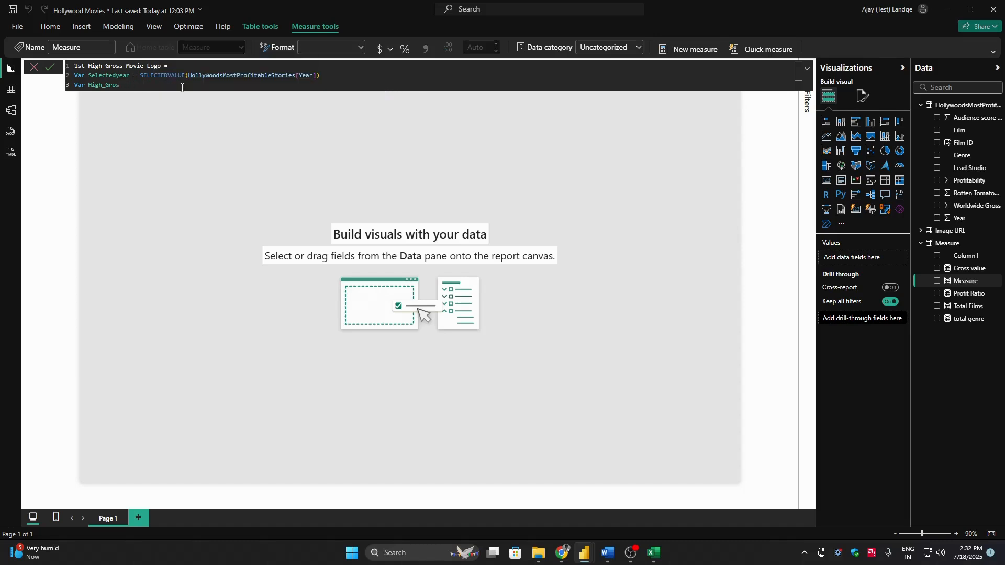
text(s_film)
key(BackSpace)
key(BackSpace)
key(BackSpace)
key(BackSpace)
text(Film = CALCULATE()
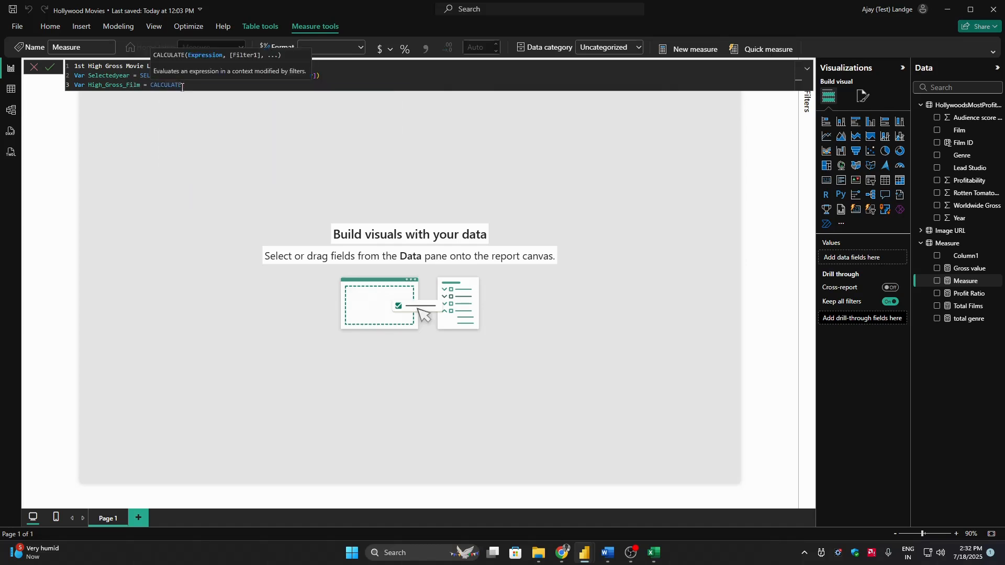
Step: Set the CALCULATE expression to MAX(HollywoodsMostProfitableStories[Film]) and filter it by HollywoodsMostProfitableStories[Film ID] = 1
text(MAX(film)
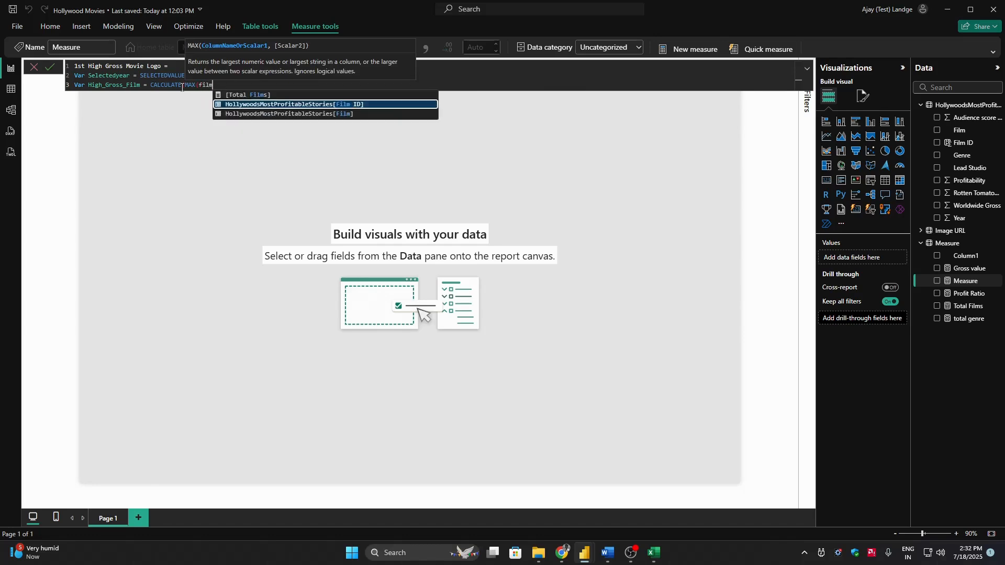
key(Down)
key(Tab)
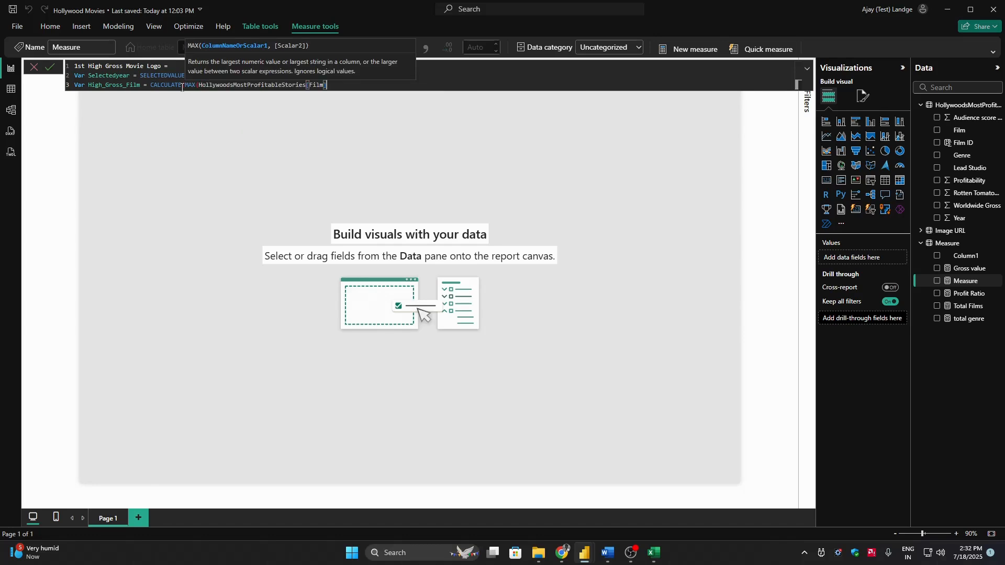
text())
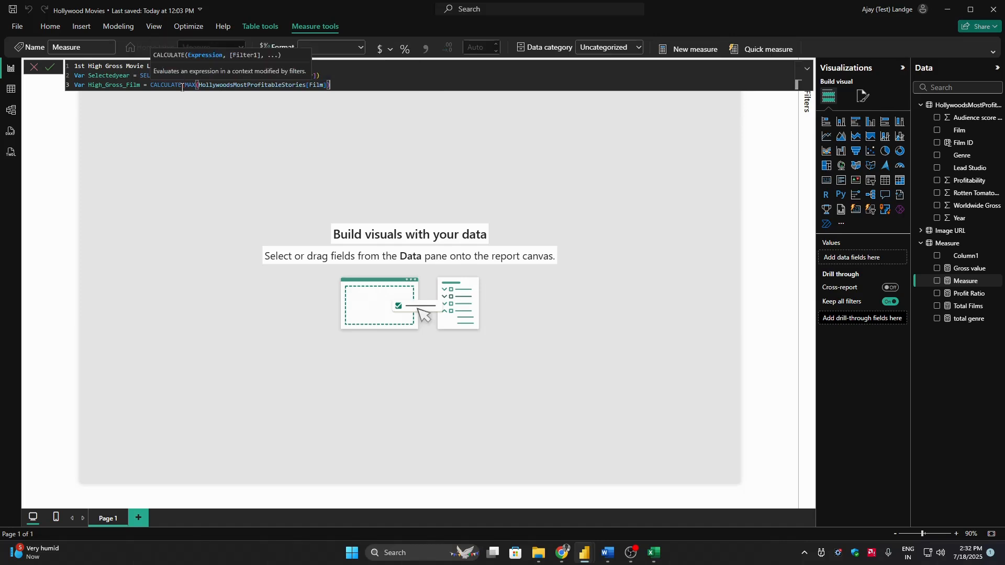
text(, film)
key(Tab)
text(= 1, year)
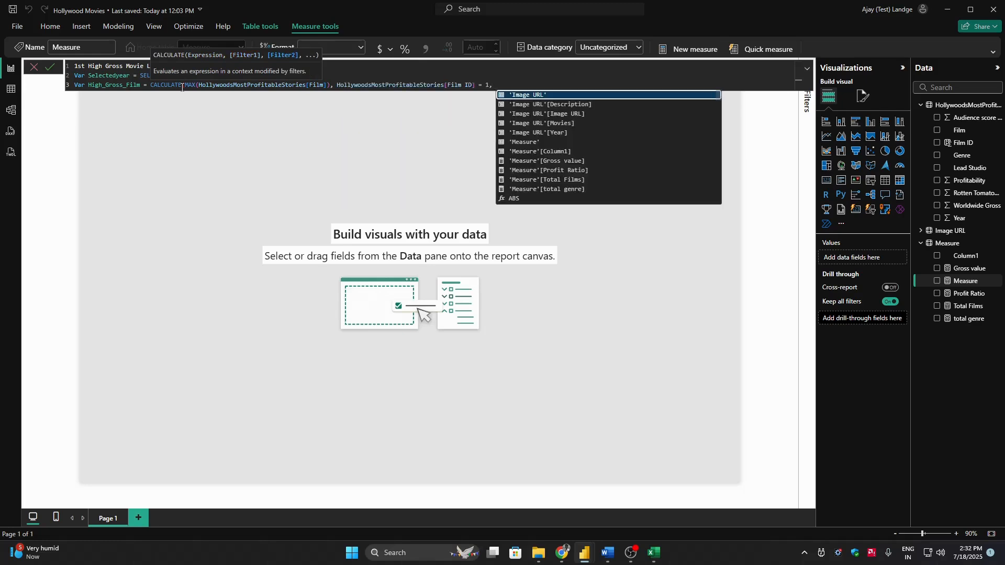
Step: Add the second CALCULATE filter HollywoodsMostProfitableStories[Year] = Selectedyear
key(Up)
key(Up)
key(Up)
key(Up)
key(Up)
key(Up)
key(Up)
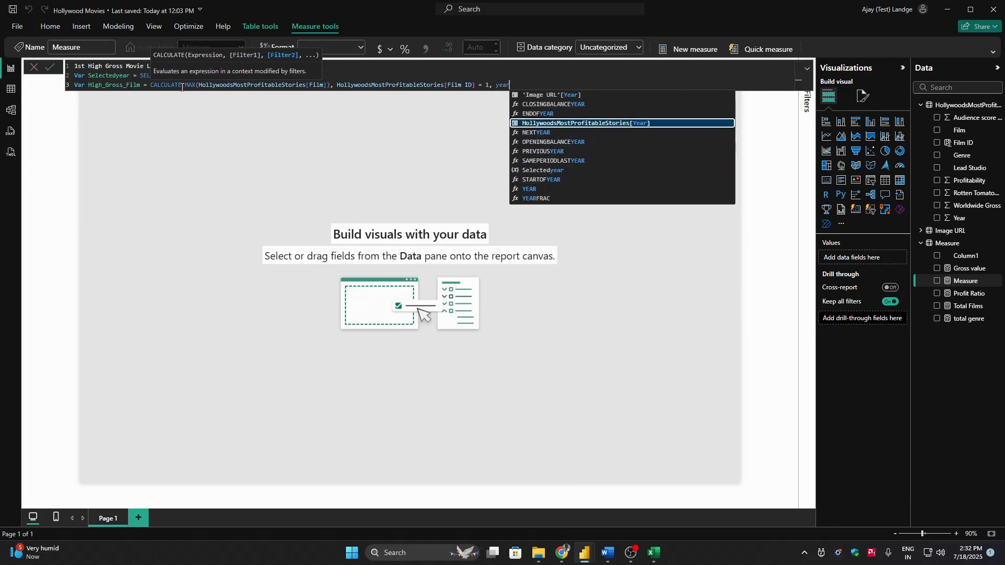
key(Tab)
text(=)
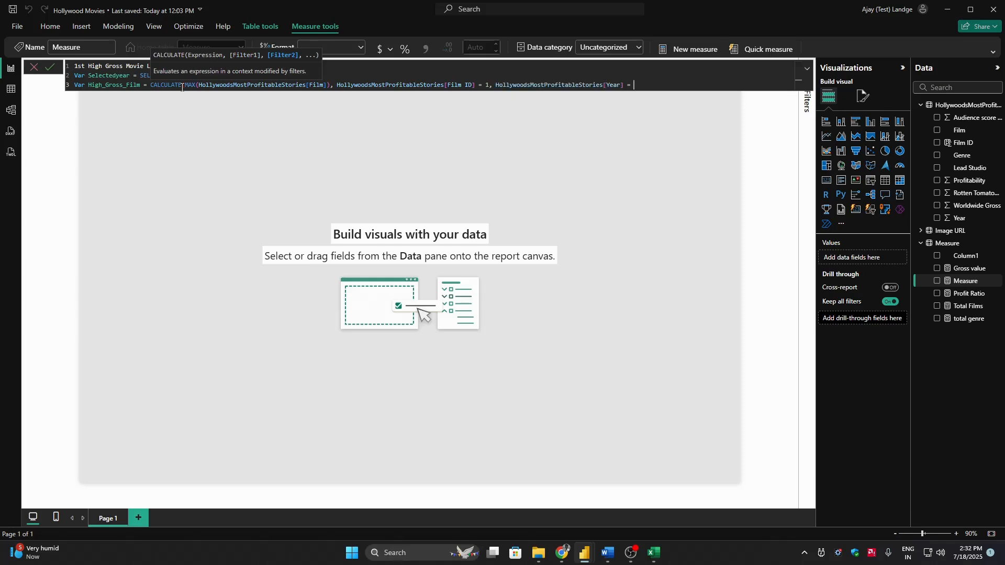
text( selecte)
key(Down)
key(Down)
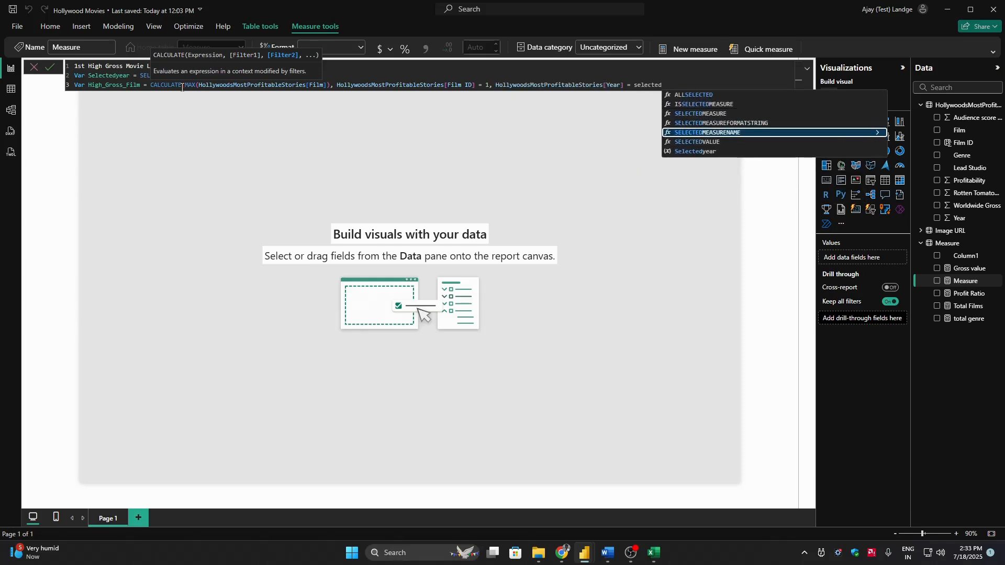
key(Tab)
Step: Close the CALCULATE function, add Return High_Gross_Film on the fourth line and commit the measure
key(shift+Return)
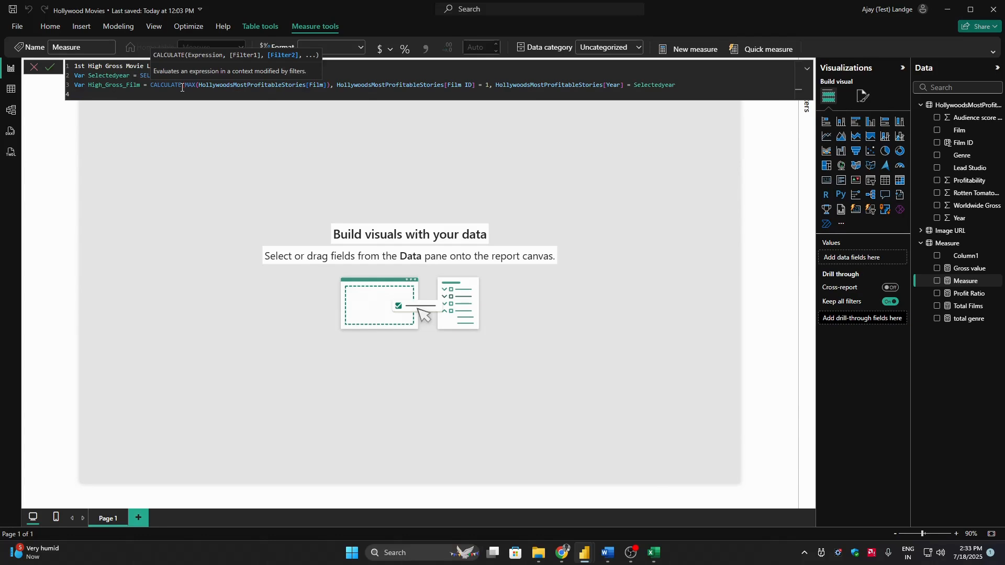
text(Return)
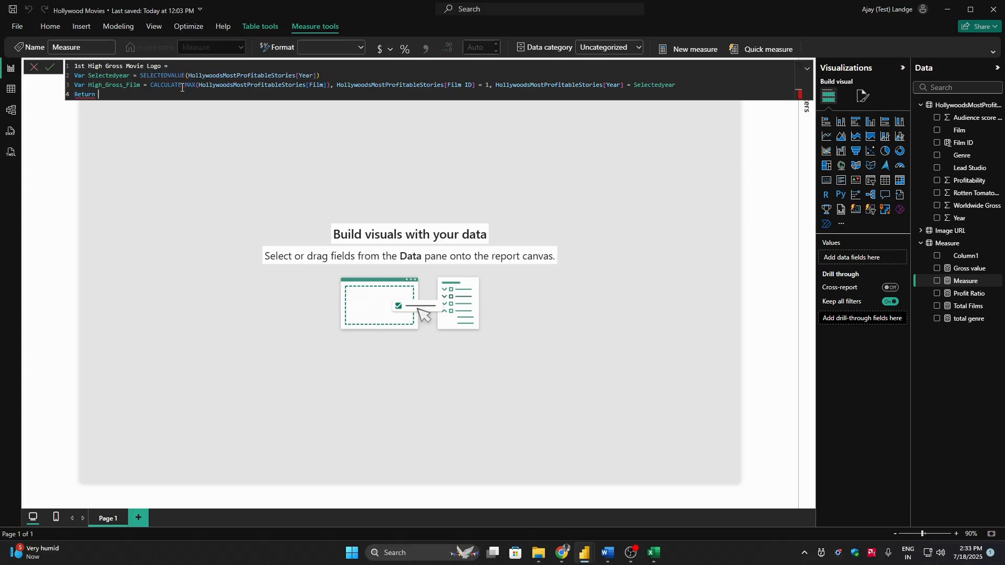
text( high)
key(Left)
text())
key(Down)
key(BackSpace)
key(BackSpace)
key(BackSpace)
key(BackSpace)
text(High_Gross_Film)
key(Return)
Step: Add a card showing the 1st High Gross Movie Logo measure and move it to mid-height on the canvas's left side
click(937, 255)
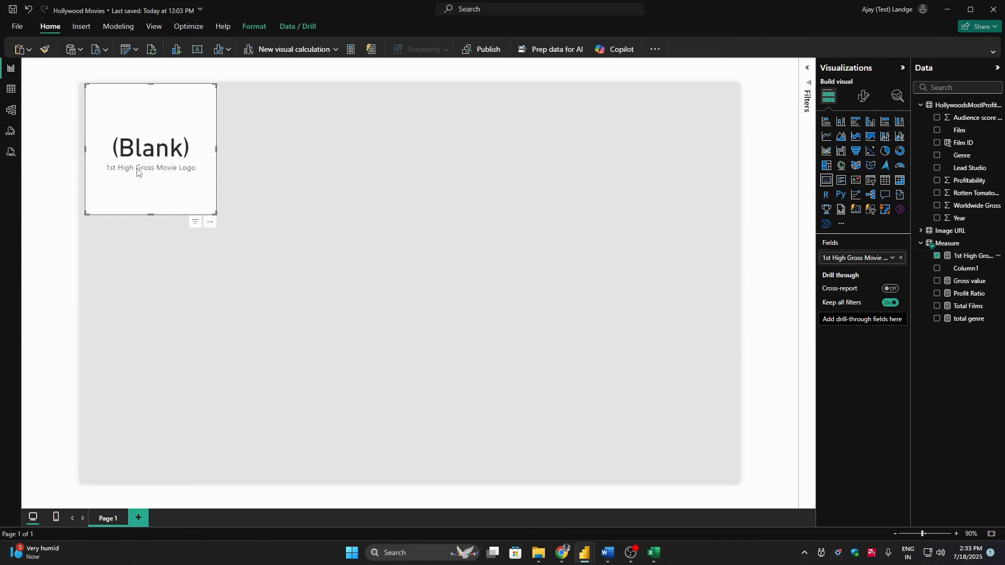
drag(204, 178, 240, 312)
click(796, 170)
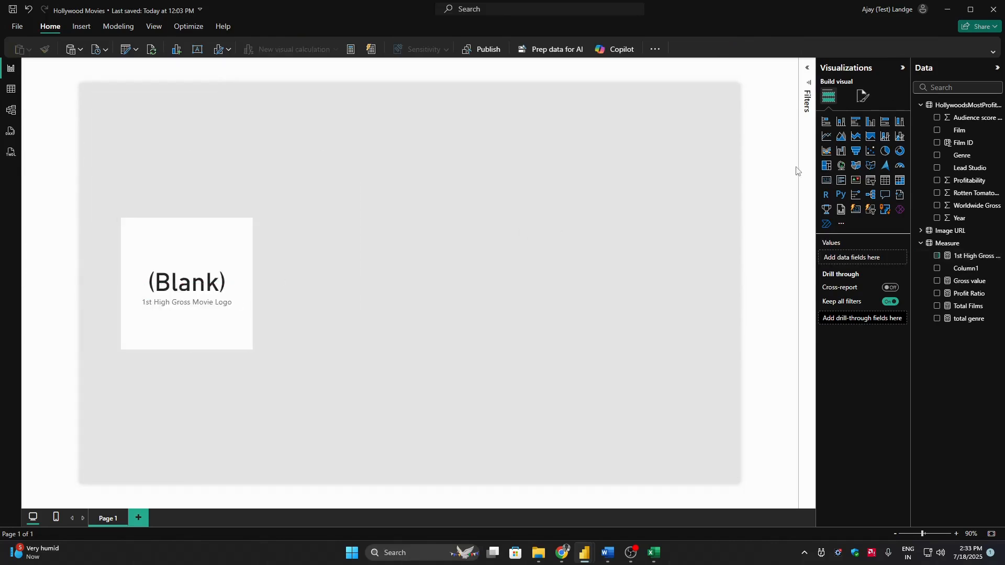
Step: Add a slicer on the Year field near the canvas's upper right and set its style to Tile
click(870, 180)
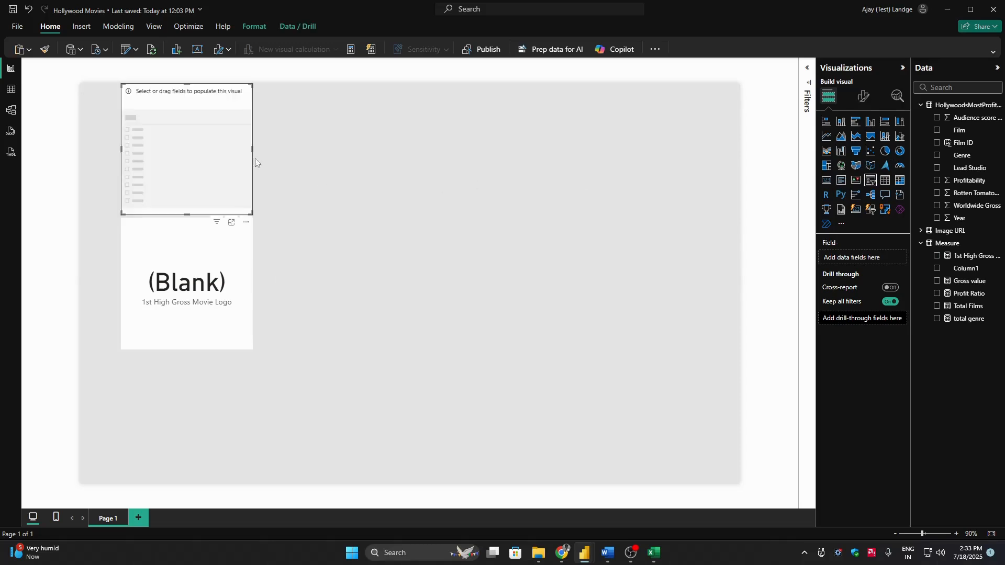
drag(250, 153, 591, 164)
click(937, 217)
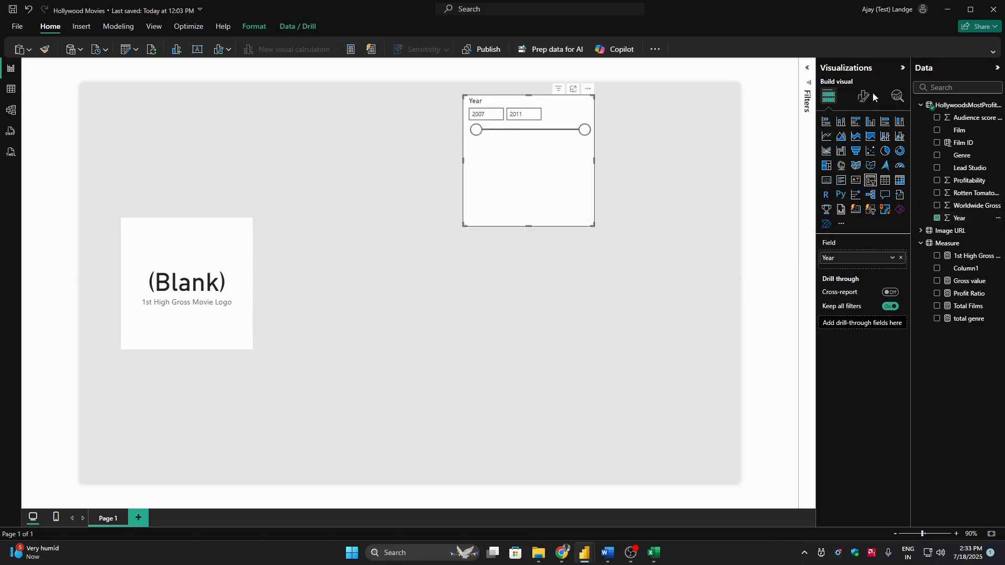
click(863, 96)
click(857, 168)
click(854, 221)
click(834, 246)
Step: Select 2007, 2010, 2008, 2011 and 2009 in the Year slicer to check the film card for each year
click(502, 125)
click(501, 164)
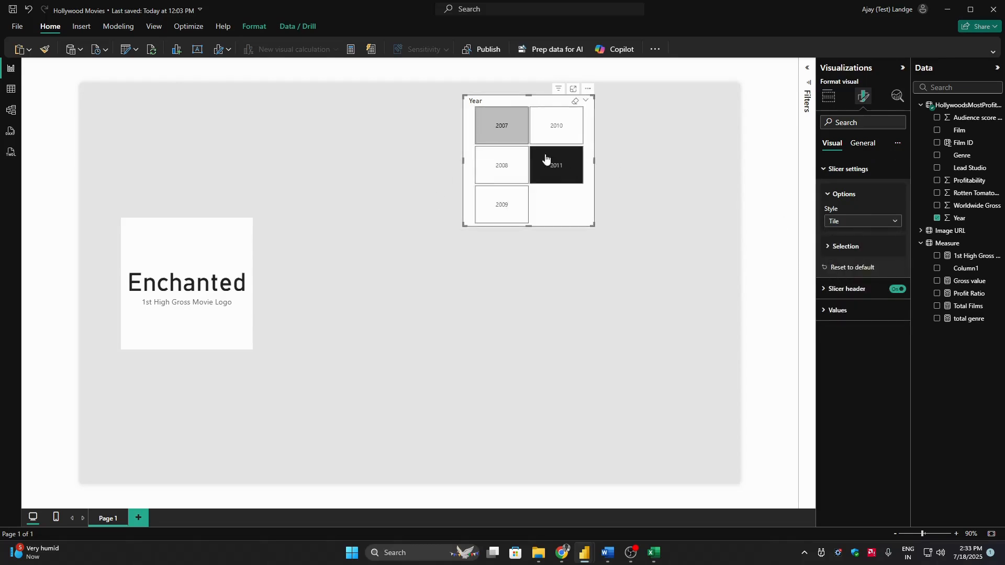
click(558, 135)
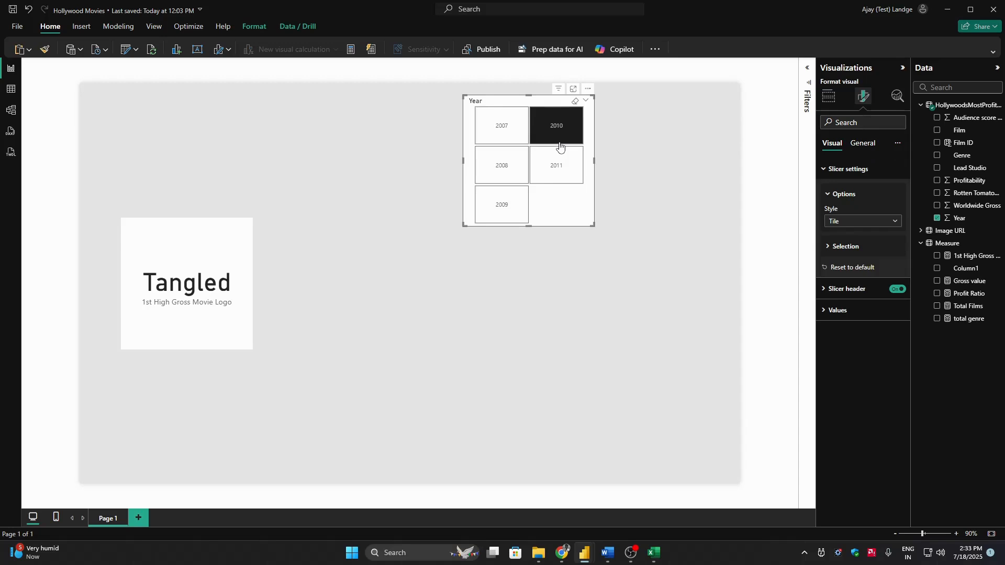
click(502, 175)
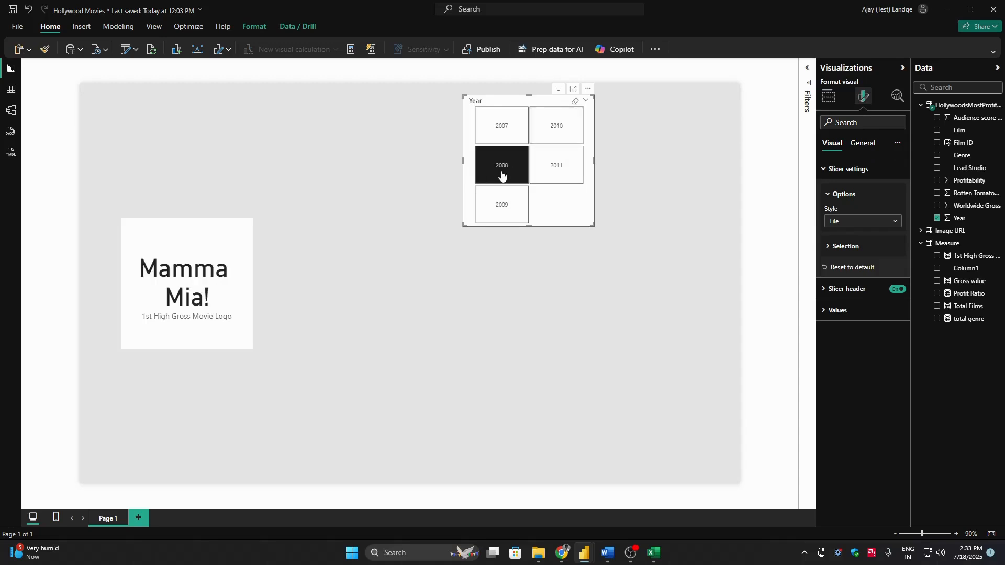
click(547, 173)
click(517, 203)
click(579, 297)
Step: Switch to the HollywoodsMostProfitableStories workbook in Excel and check the top film for 2007
key(alt+Tab)
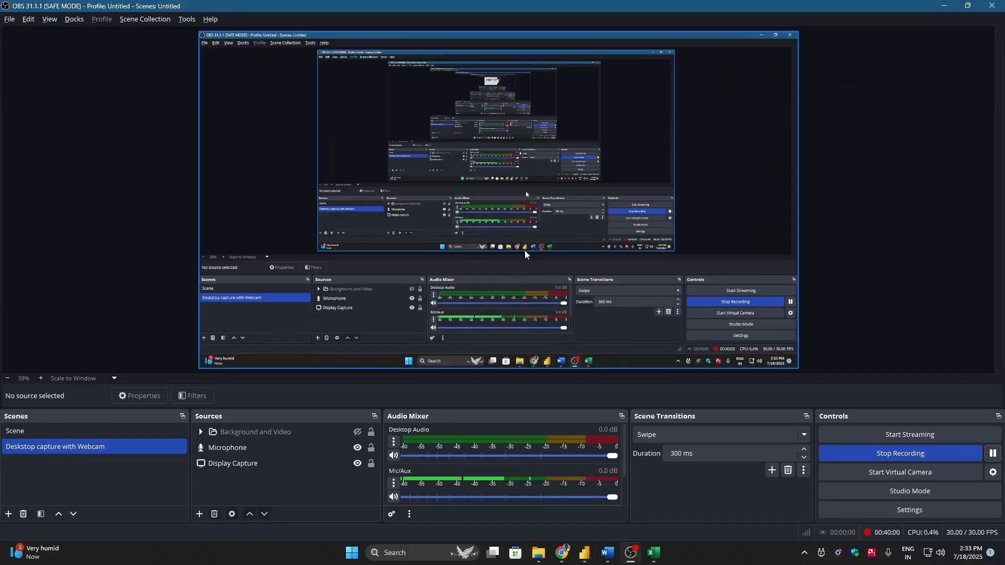
key(alt+Tab)
mouse_move(654, 553)
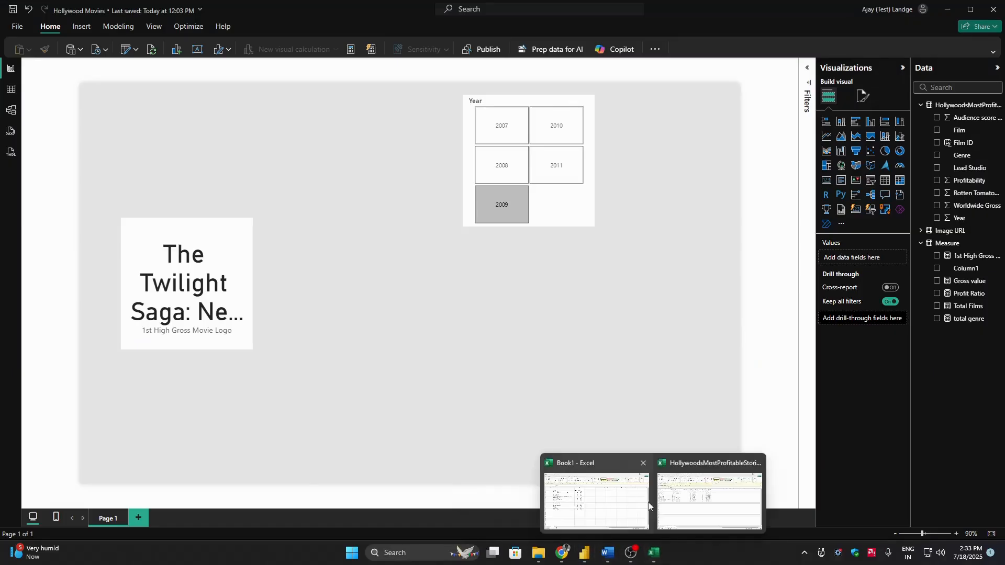
click(709, 501)
click(101, 176)
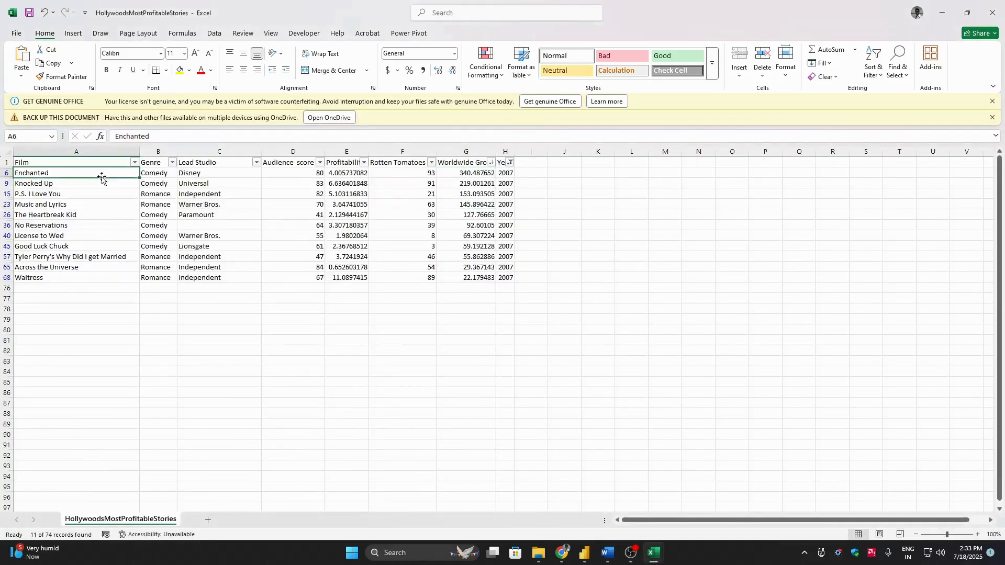
Step: Filter the workbook's Year column to 2008 and compare its top film with the Power BI card for 2008
click(510, 162)
click(404, 309)
click(405, 319)
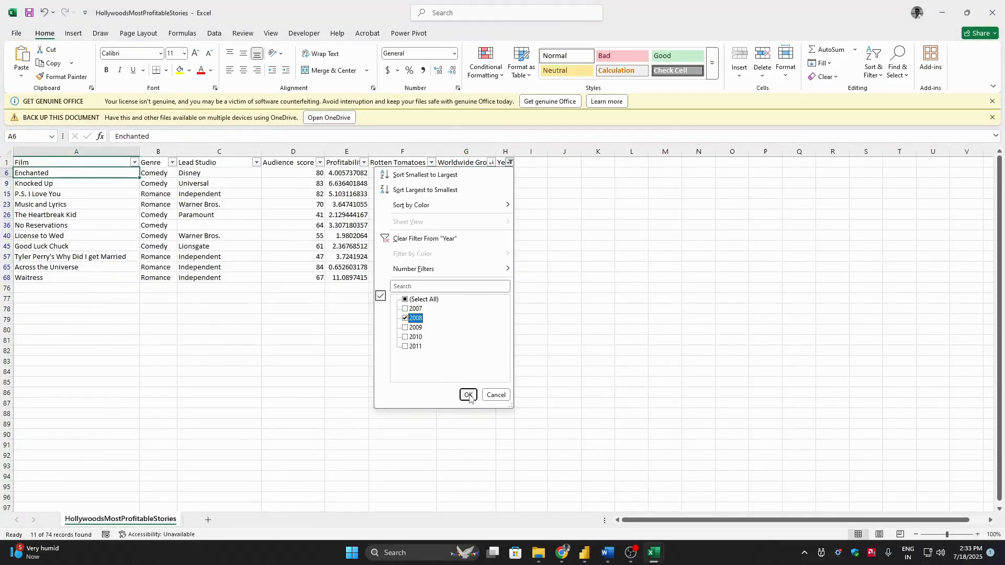
click(467, 395)
click(471, 178)
key(alt+Tab)
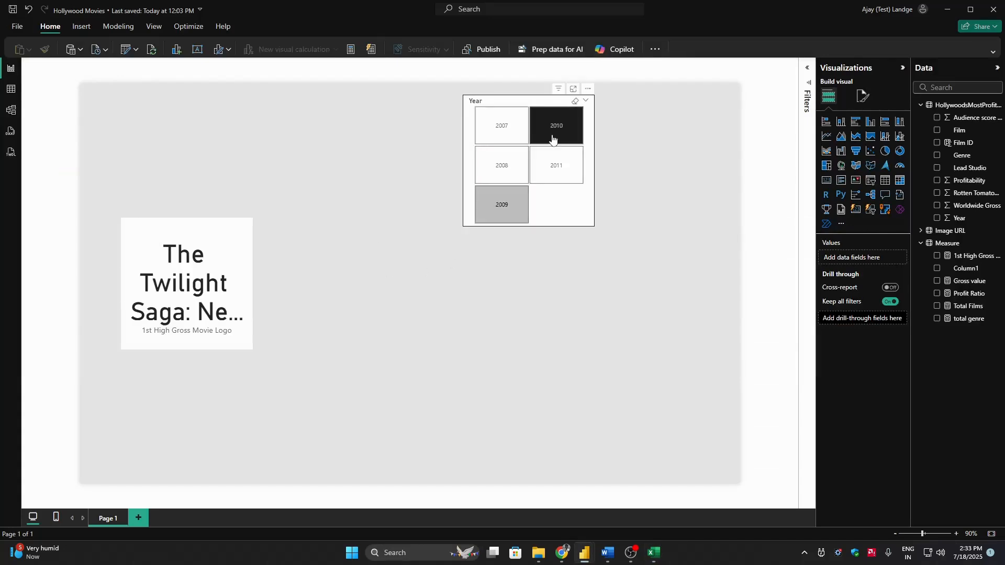
click(501, 163)
Step: Filter the Excel Year column to 2010 and compare its top film with the Power BI card for 2010
key(alt+Tab)
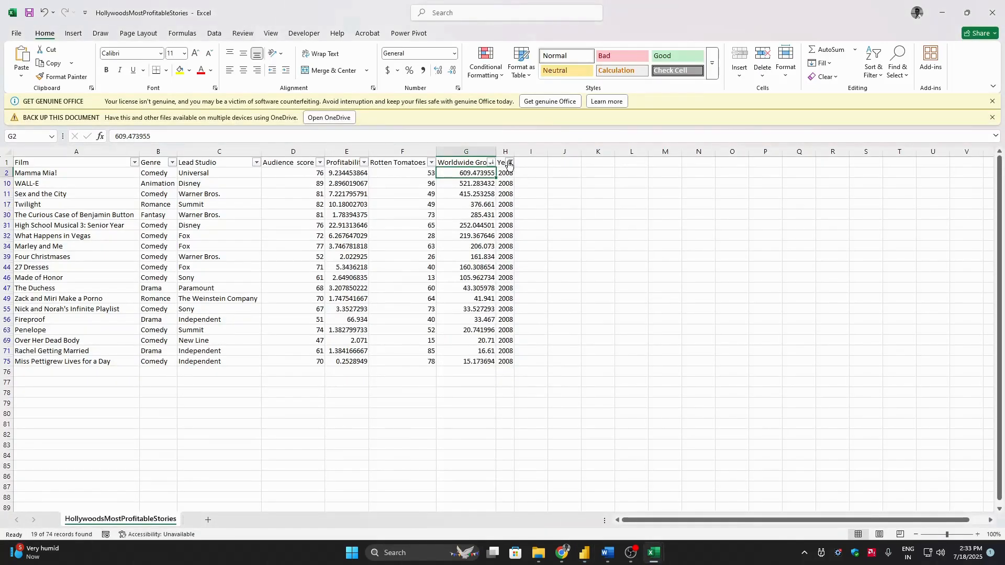
click(510, 162)
click(411, 318)
click(411, 338)
click(466, 395)
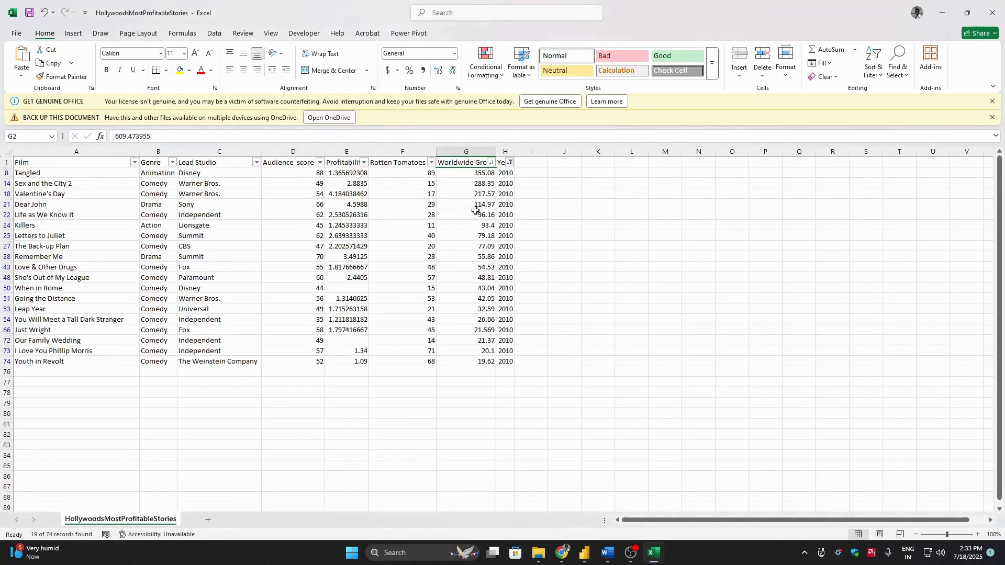
click(48, 174)
key(alt+Tab)
click(557, 125)
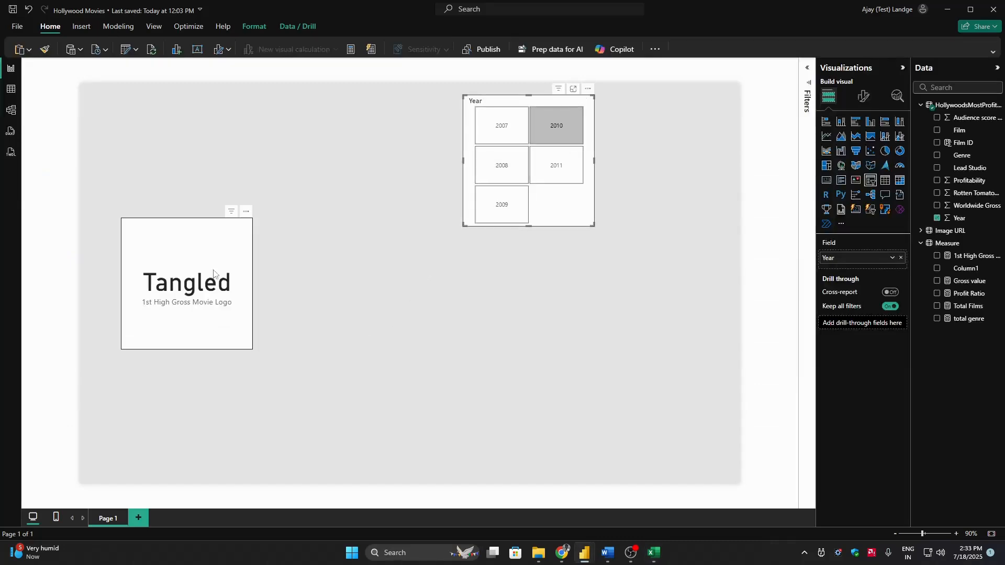
Step: Switch back to the Excel workbook and filter the Year column to 2011
key(alt+Tab)
click(510, 162)
click(414, 338)
click(414, 347)
click(468, 395)
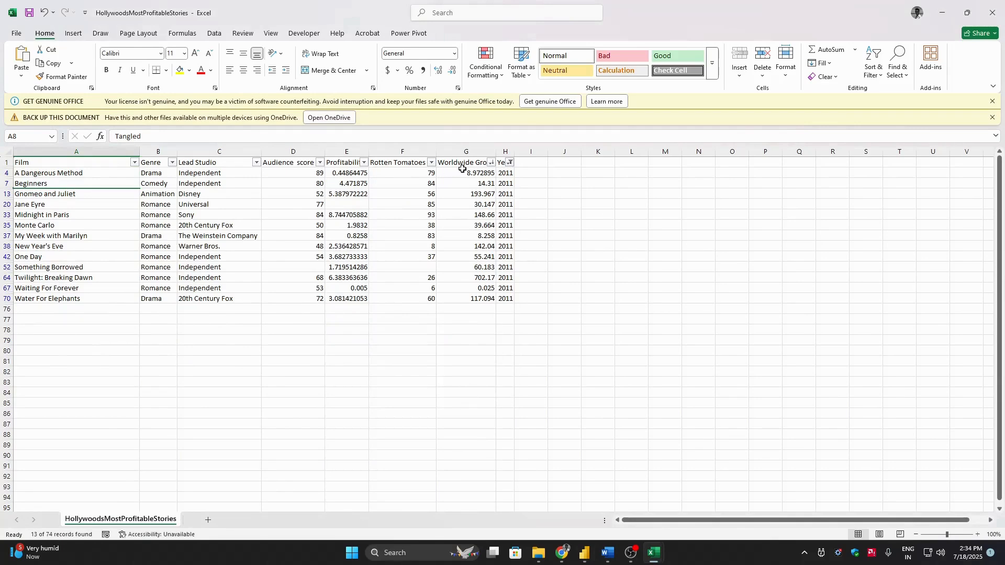
Step: Sort Worldwide Gross from largest to smallest and compare the top film with the Power BI card for 2011
click(491, 162)
click(428, 190)
click(71, 174)
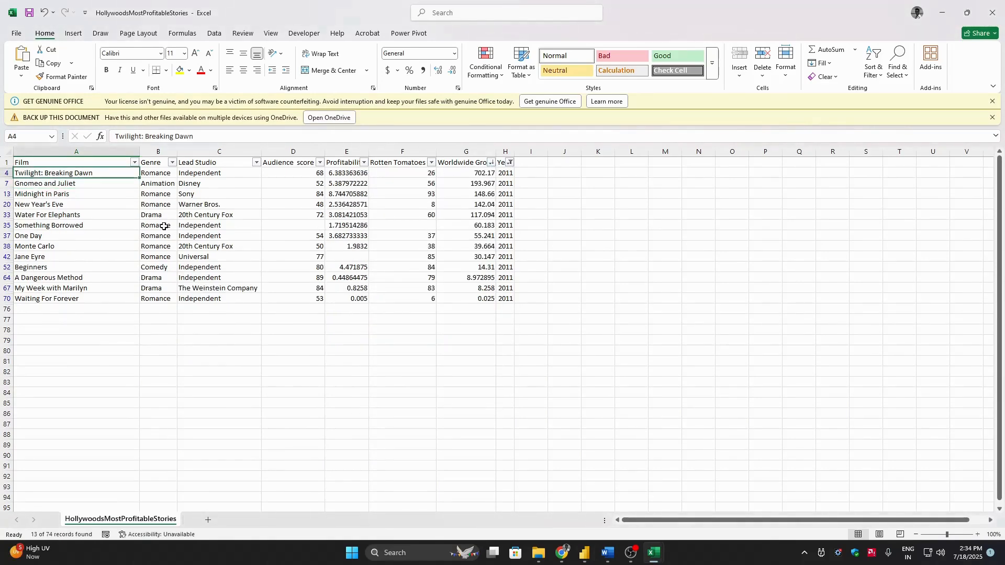
key(alt+Tab)
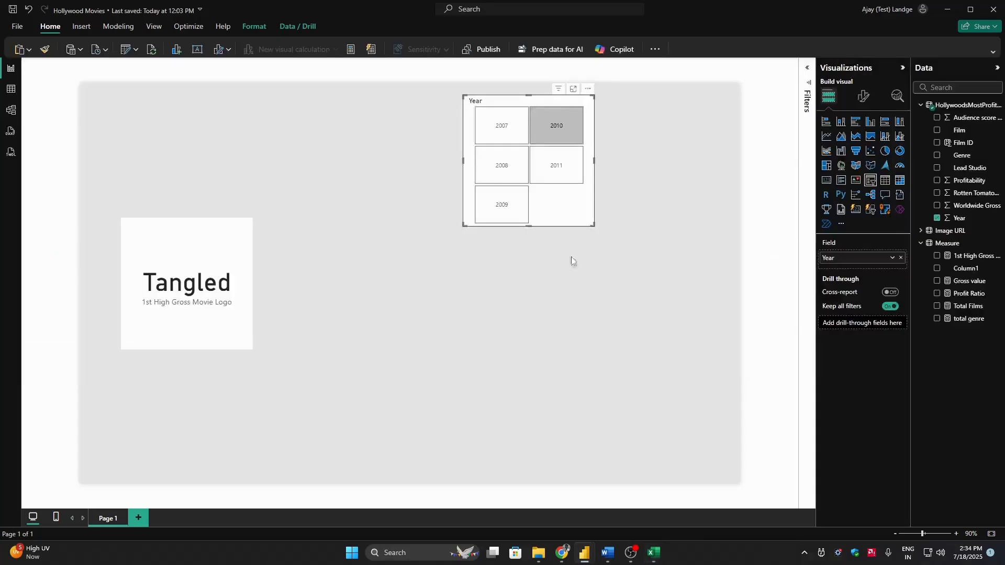
click(556, 165)
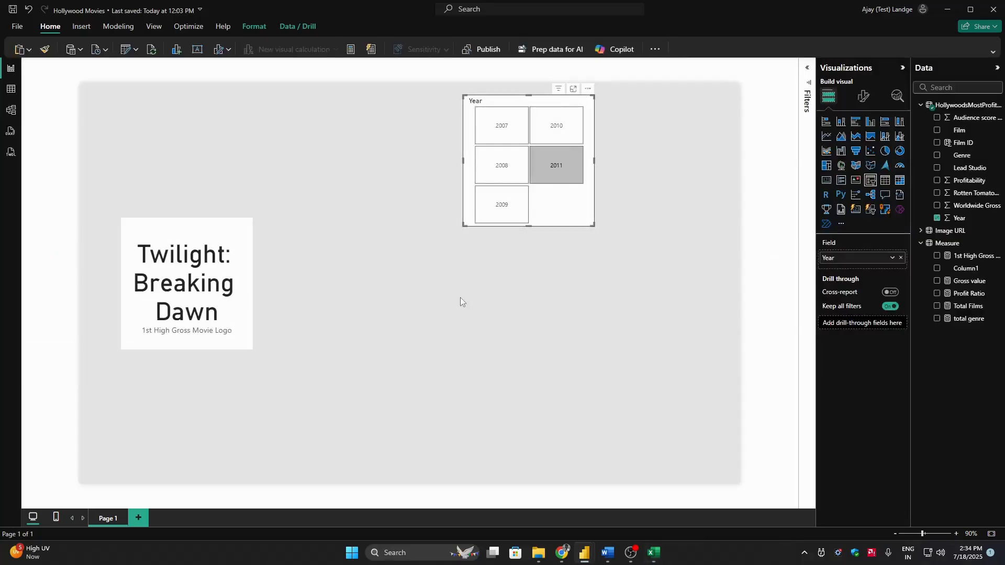
Step: Open the 1st High Gross Movie Logo measure from the film card and review the variable it returns
click(209, 262)
click(972, 255)
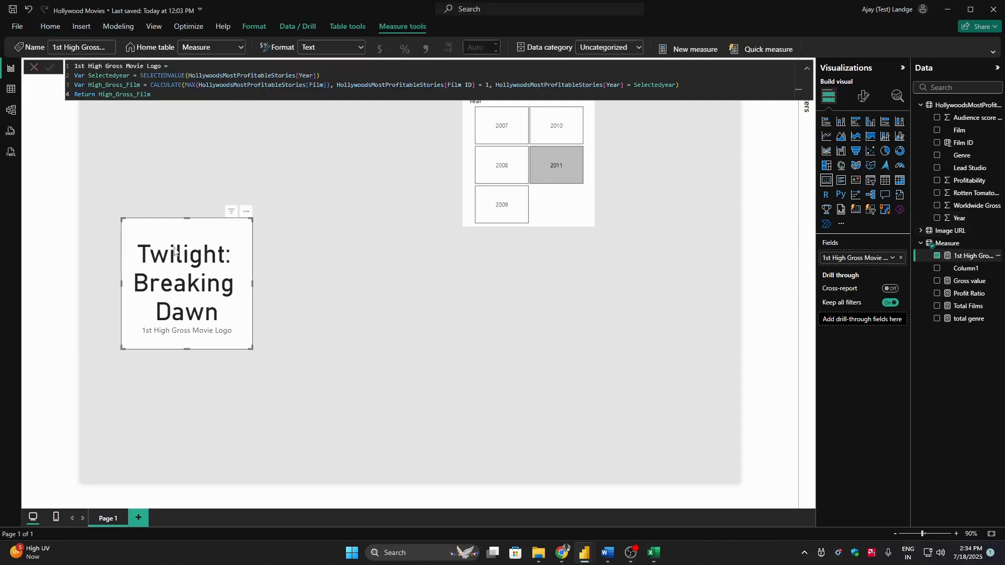
drag(98, 94, 167, 92)
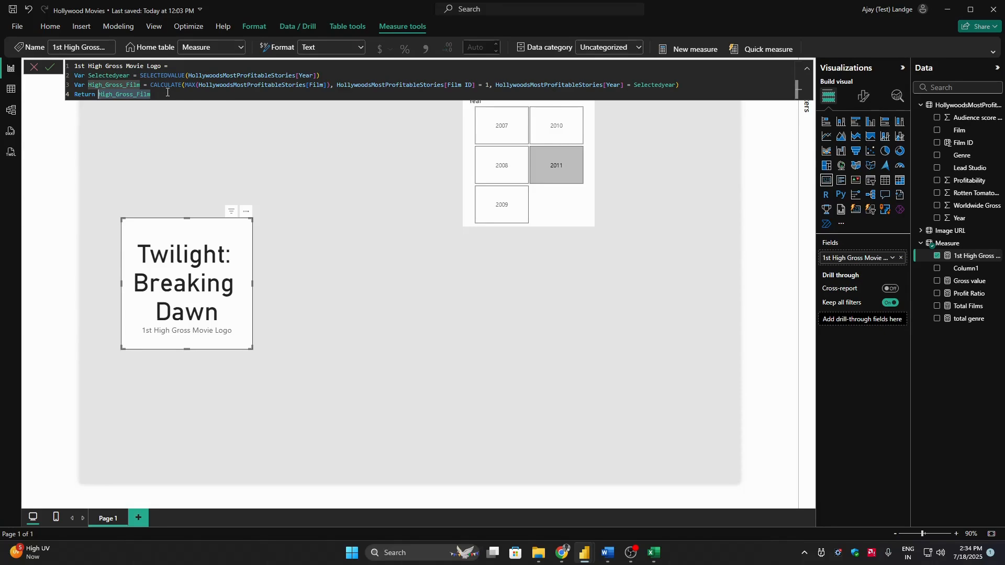
click(498, 254)
click(948, 243)
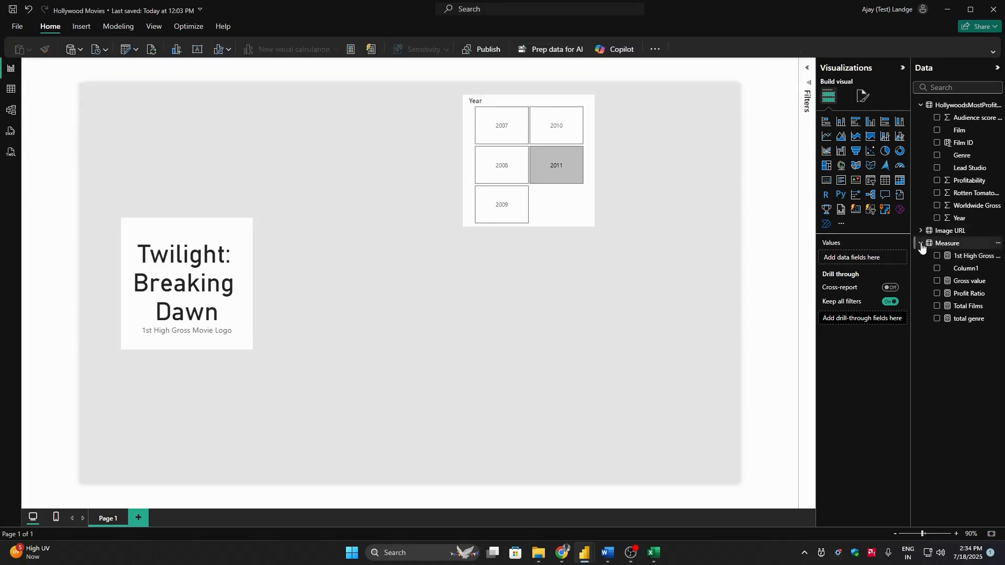
Step: Expand the Image URL table to review its columns and reopen the 1st High Gross Movie Logo measure
click(950, 234)
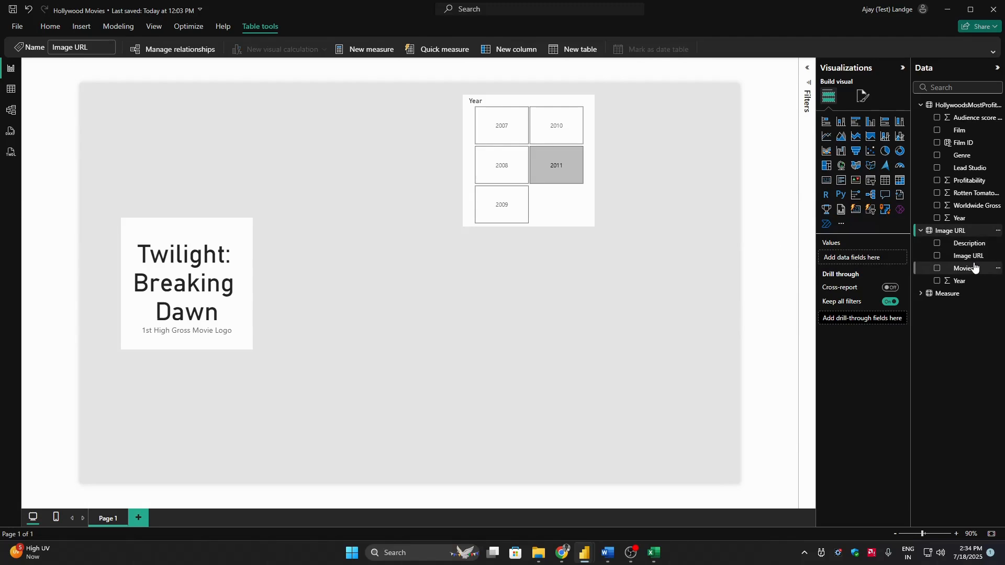
click(945, 297)
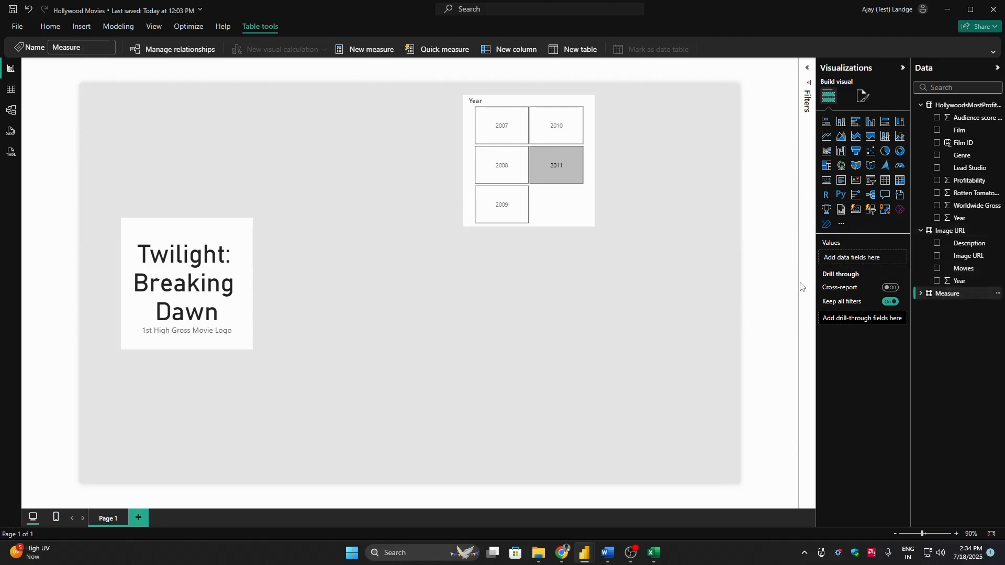
click(921, 294)
click(966, 306)
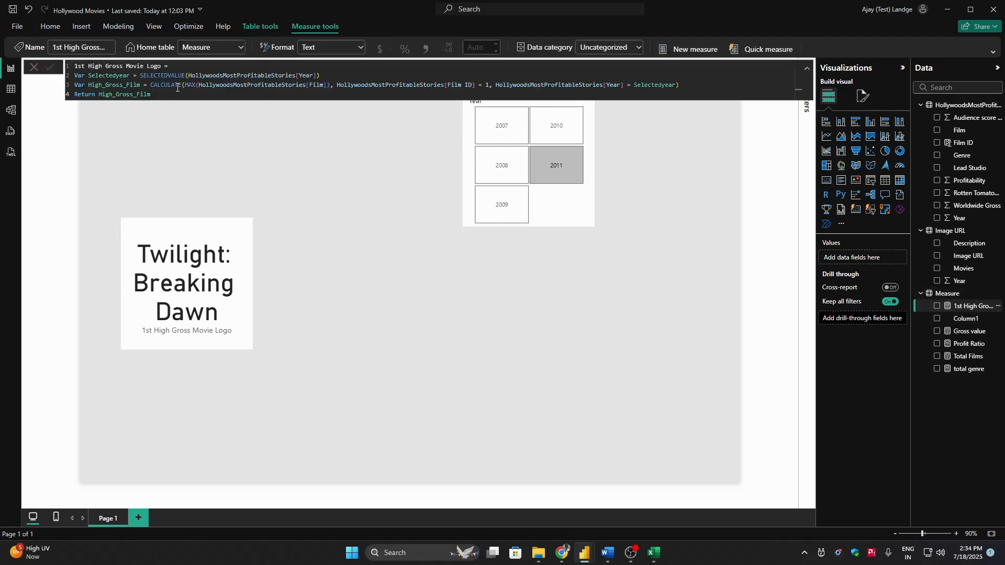
Step: Change the measure's return expression to LOOKUPVALUE('Image URL'[Image URL], 'Image URL'[Movies], High_Gross_Film) and commit it
key(ctrl+shift+Left)
text(look)
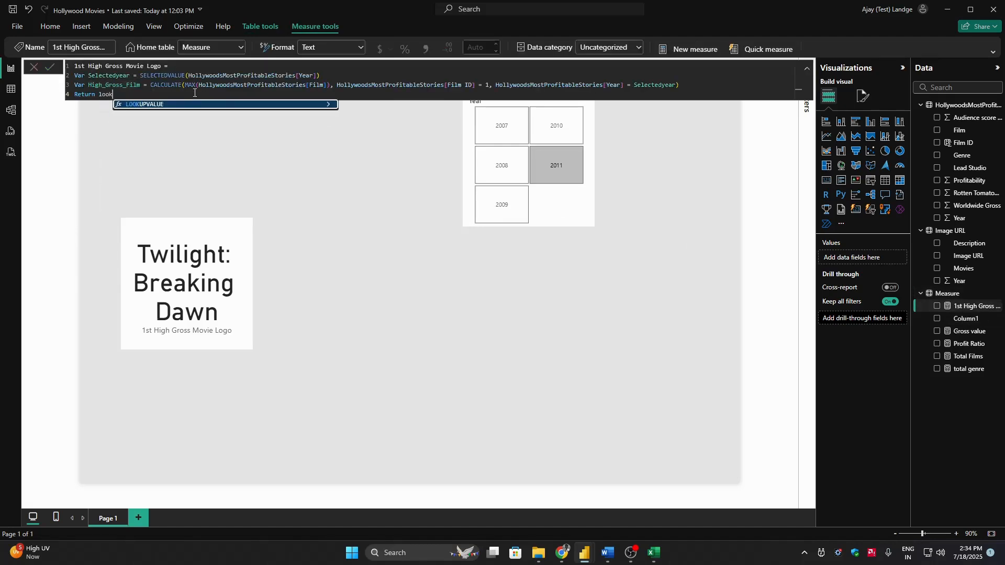
key(Tab)
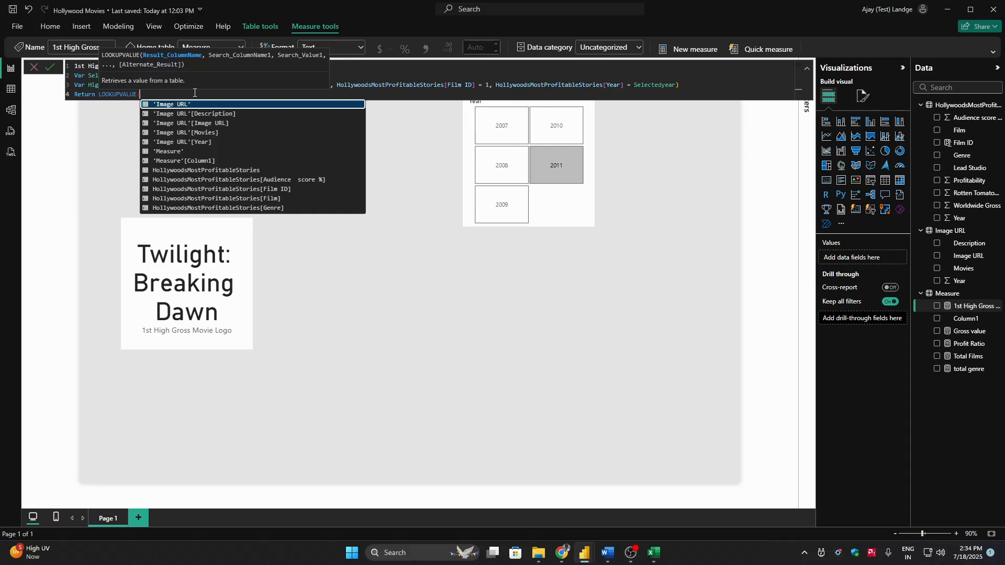
key(Down)
key(Down)
key(Tab)
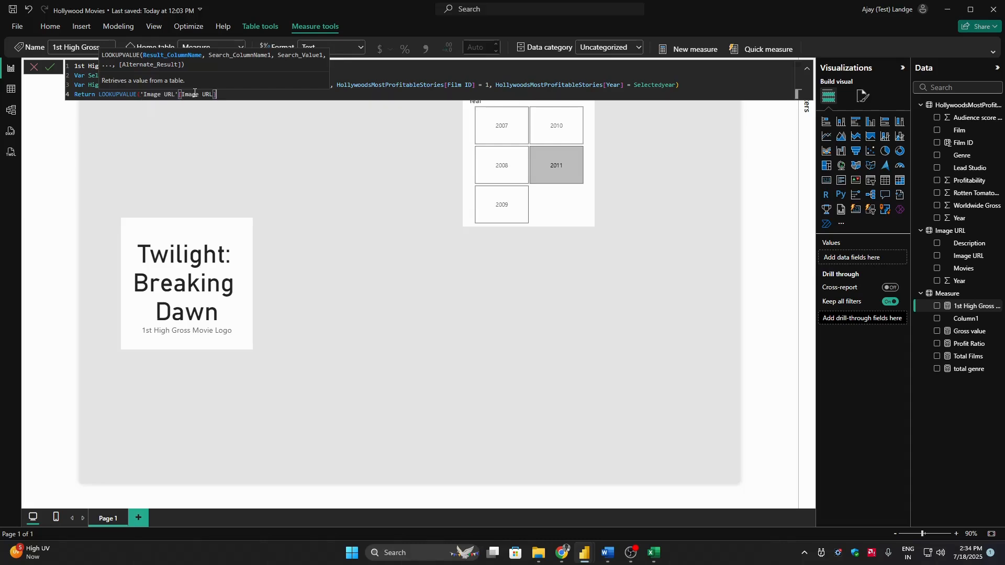
text(, mov)
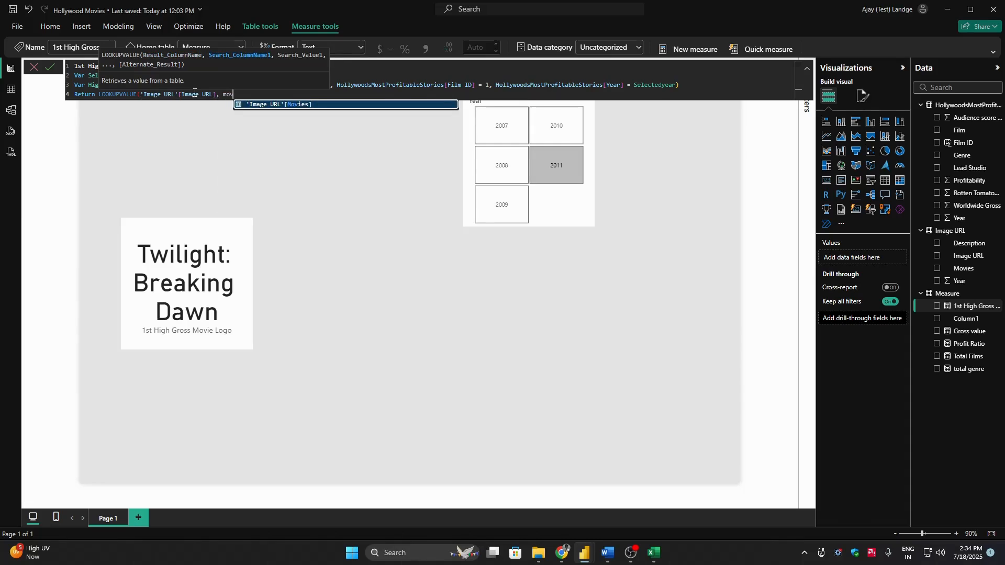
key(Tab)
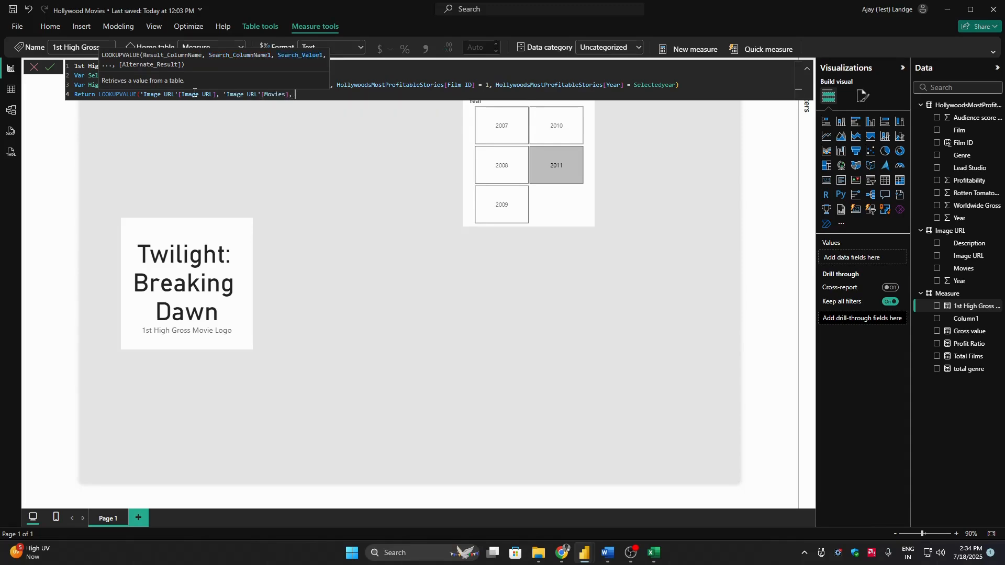
text(high)
key(Tab)
text())
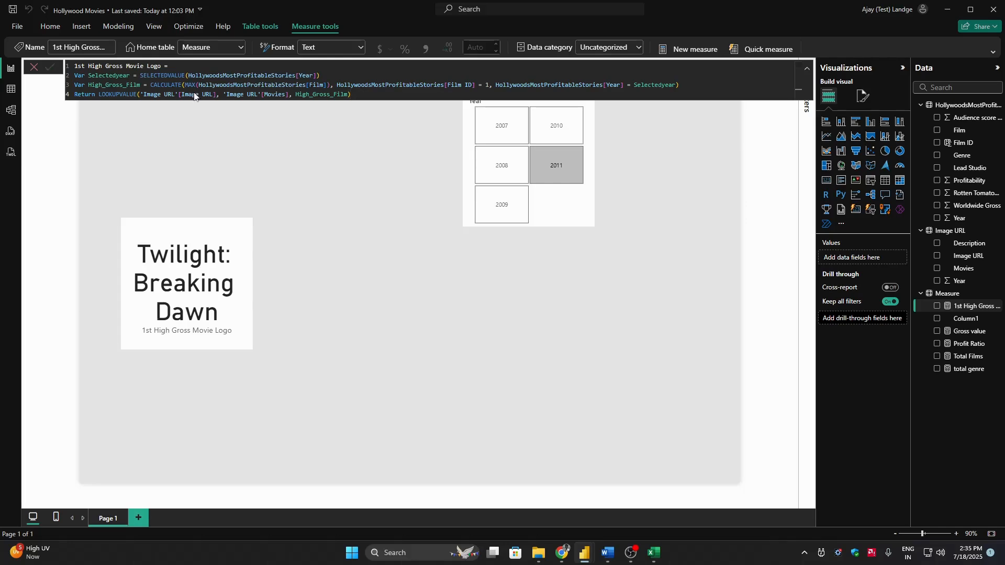
key(Return)
Step: Convert the movie logo card to the Card (new) visual and turn off its callout label and values
click(240, 260)
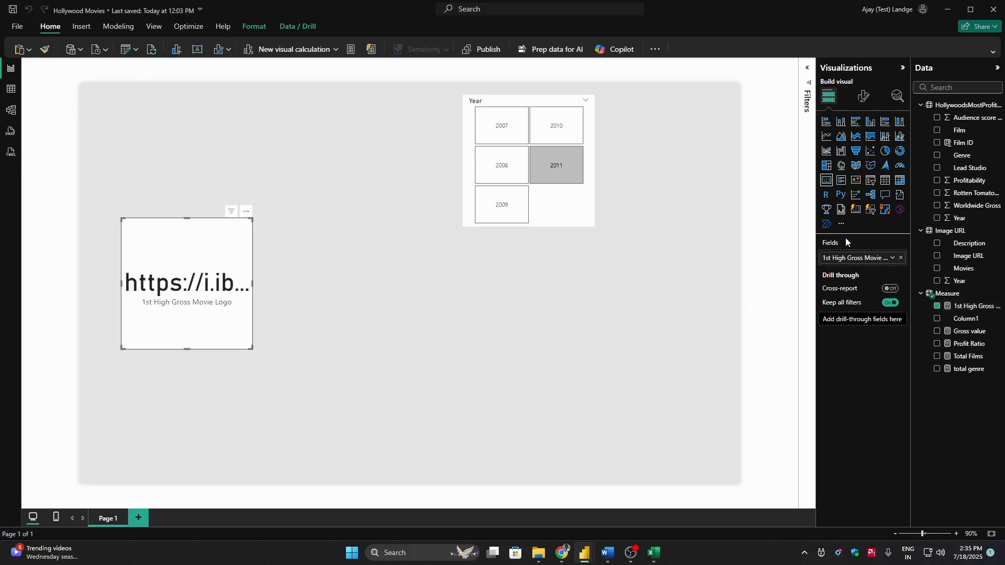
click(856, 210)
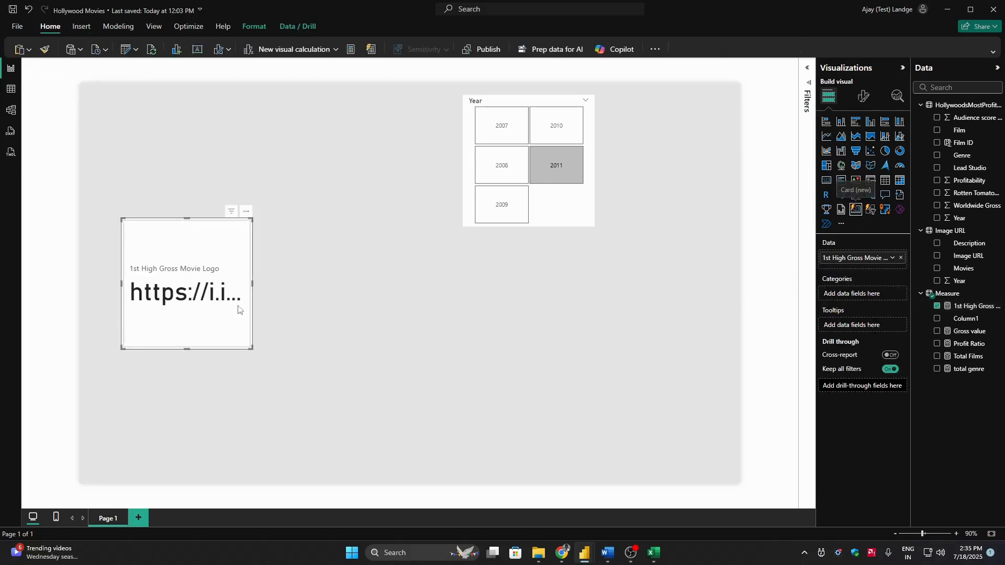
click(864, 96)
click(862, 143)
click(834, 142)
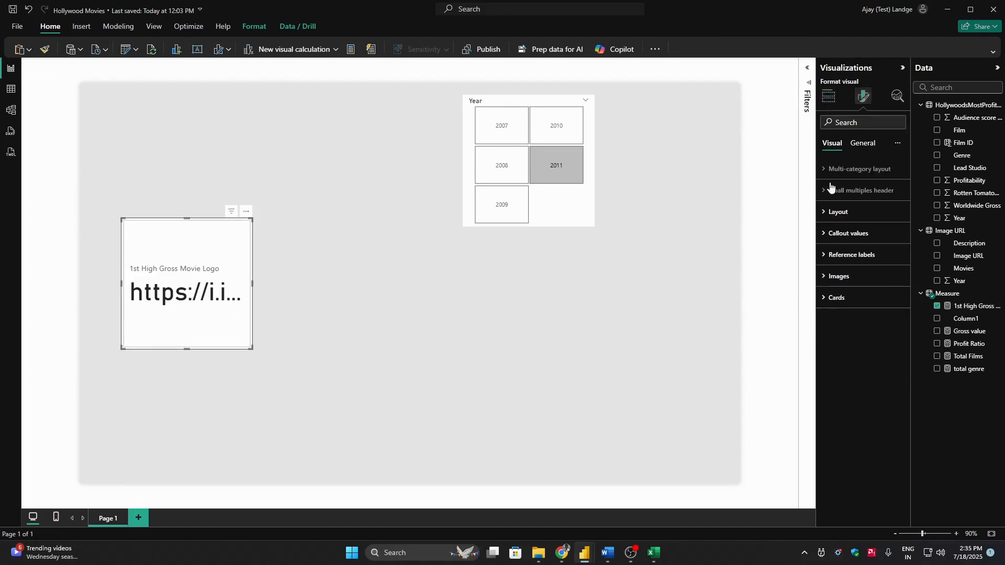
click(840, 233)
click(842, 312)
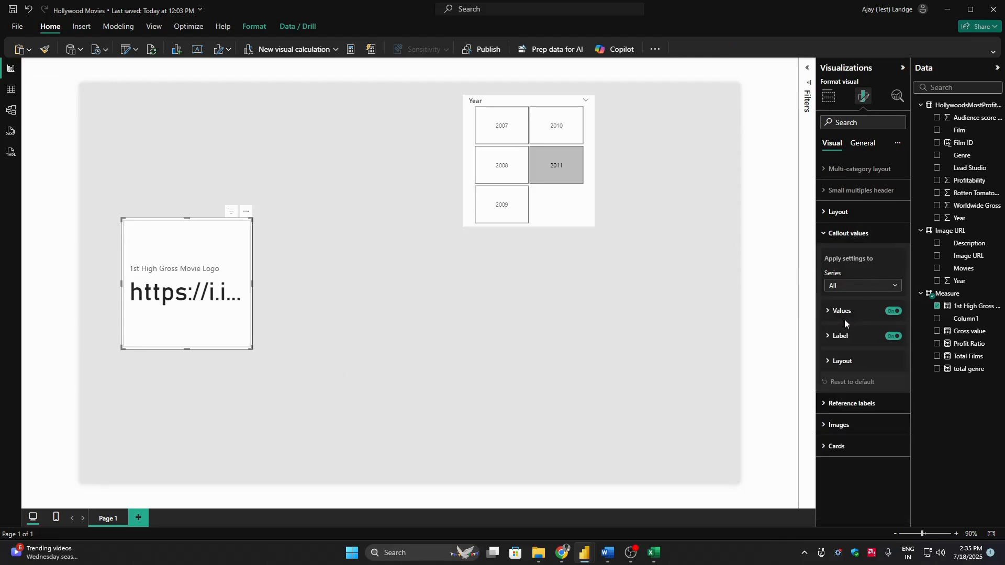
click(893, 336)
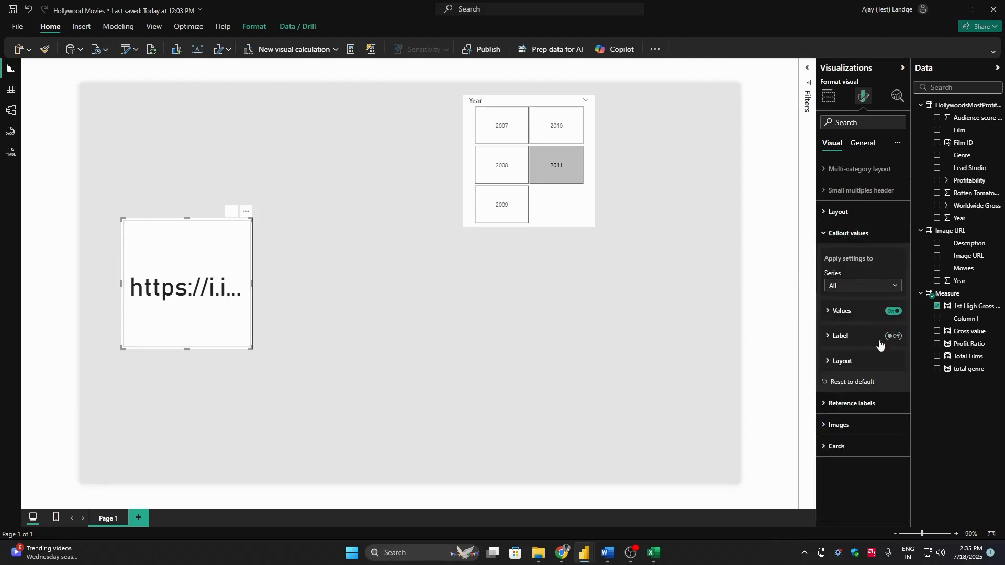
click(892, 313)
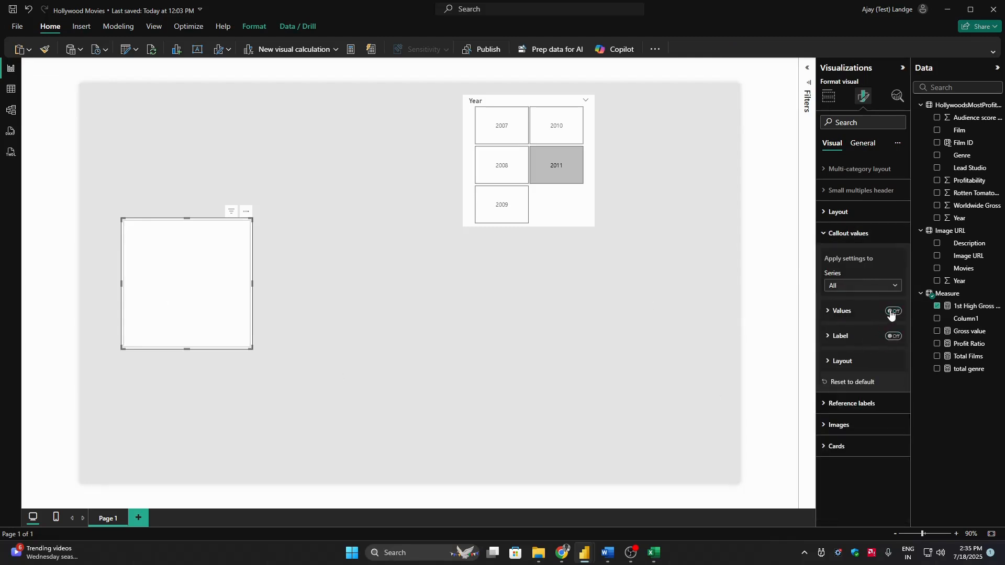
Step: Turn on the image for the 1st High Gross Movie Logo series, using type Image URL based on that measure's field value
click(848, 242)
click(839, 276)
click(848, 328)
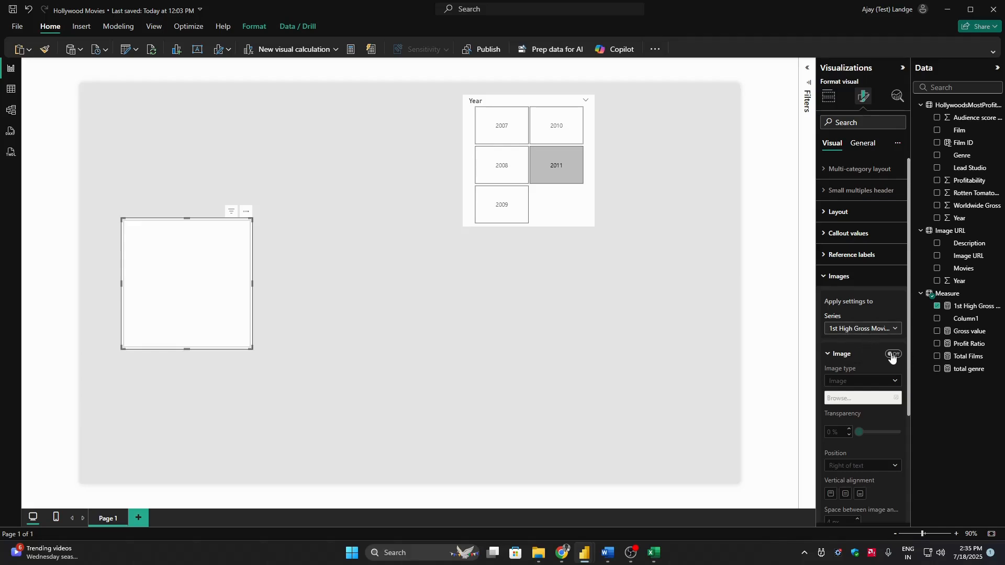
click(891, 355)
click(858, 382)
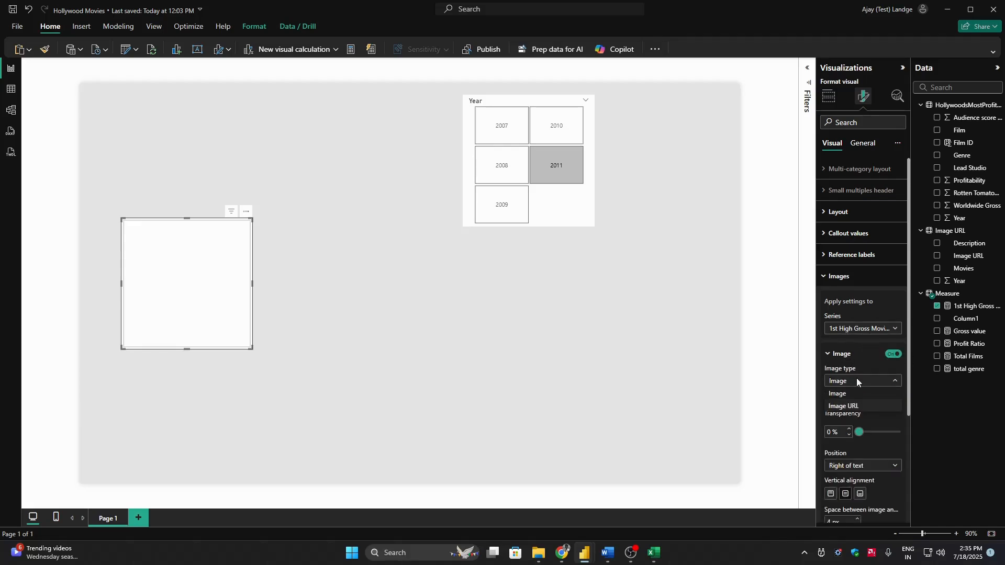
click(854, 407)
click(896, 408)
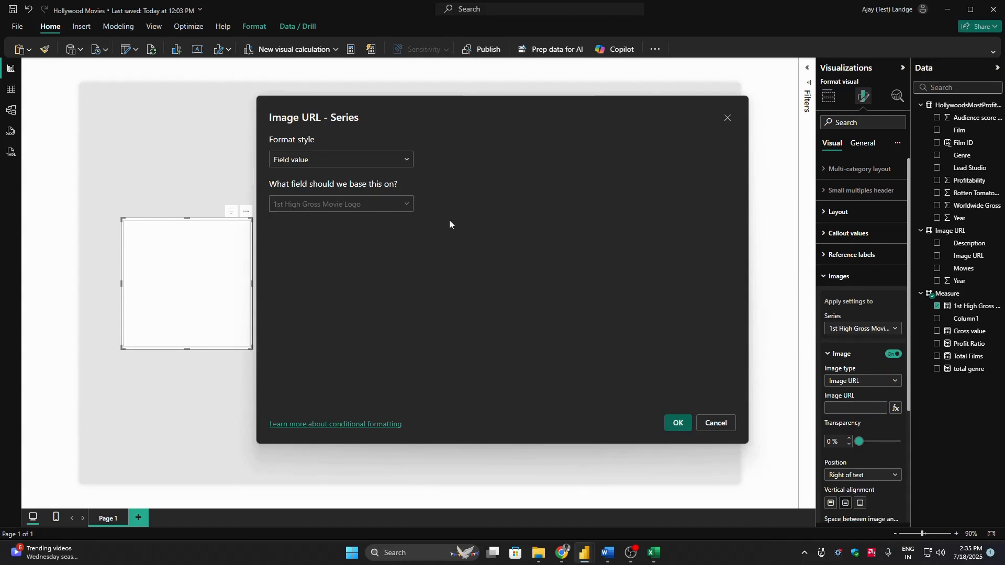
click(675, 423)
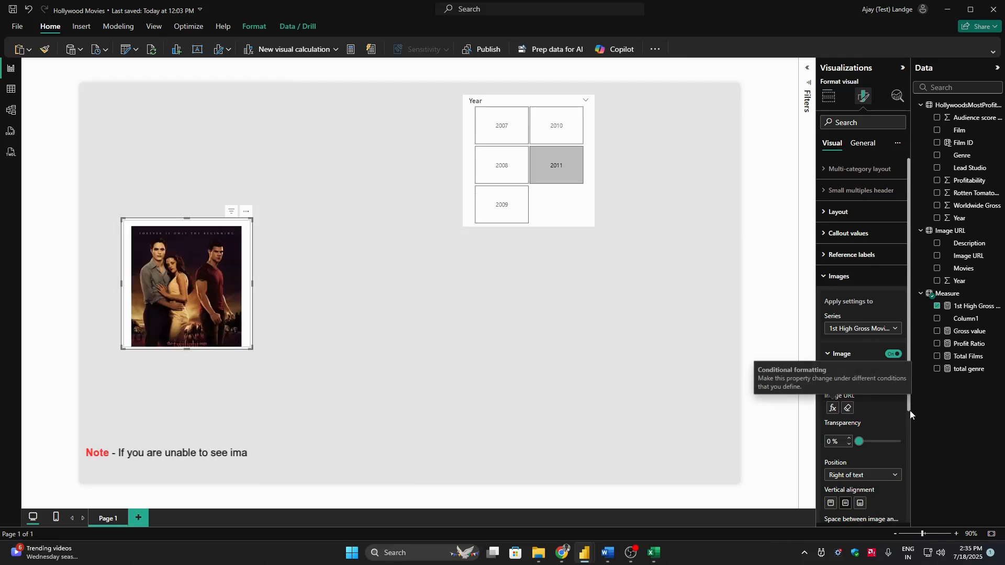
Step: Set the space between the card's image and text to 0 px
drag(910, 413, 910, 419)
scroll(893, 472, down, 3)
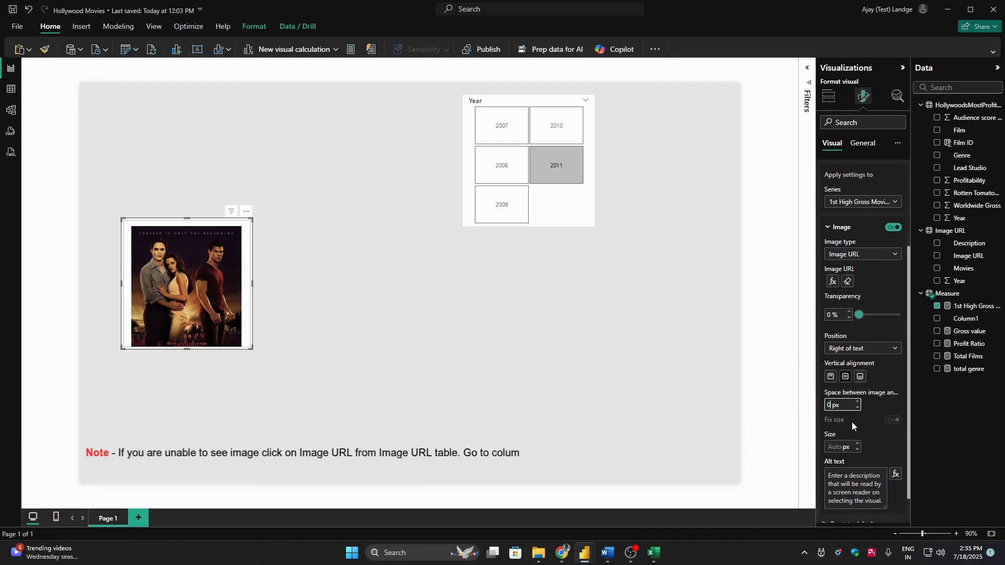
click(846, 227)
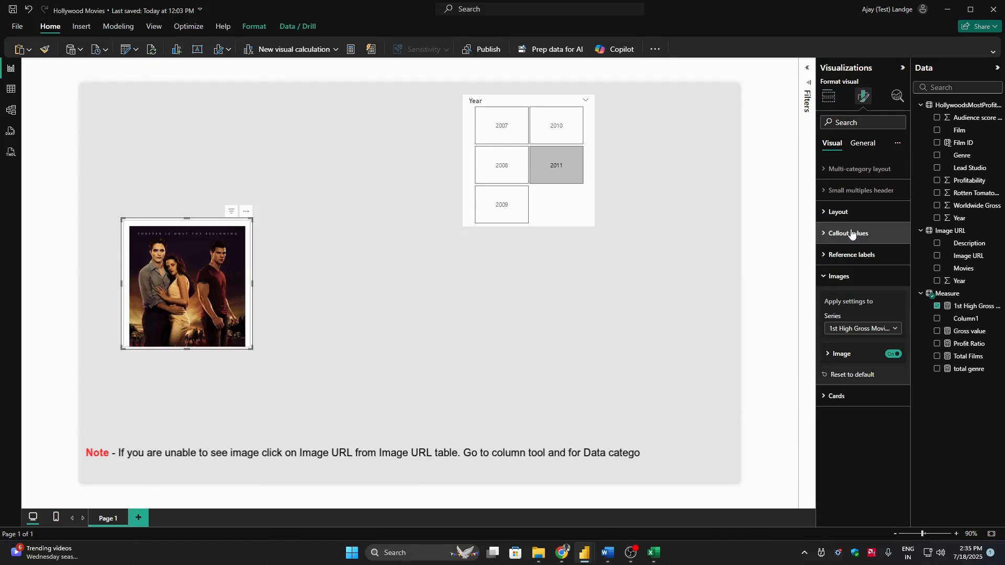
click(860, 280)
Step: Change the logo card's shape to Rounded Rectangle with 10 px rounded corners
click(846, 297)
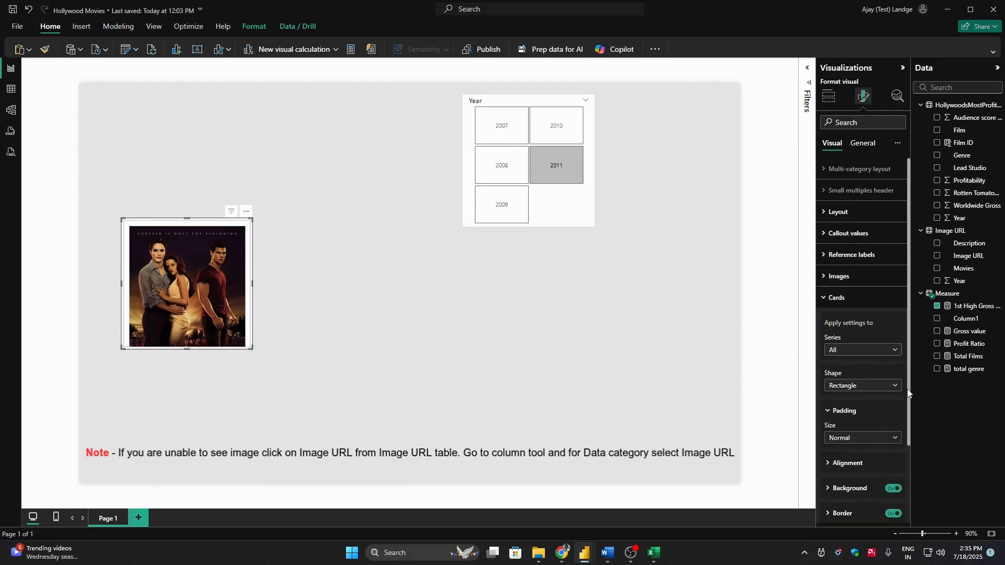
scroll(858, 344, down, 2)
click(864, 300)
click(844, 321)
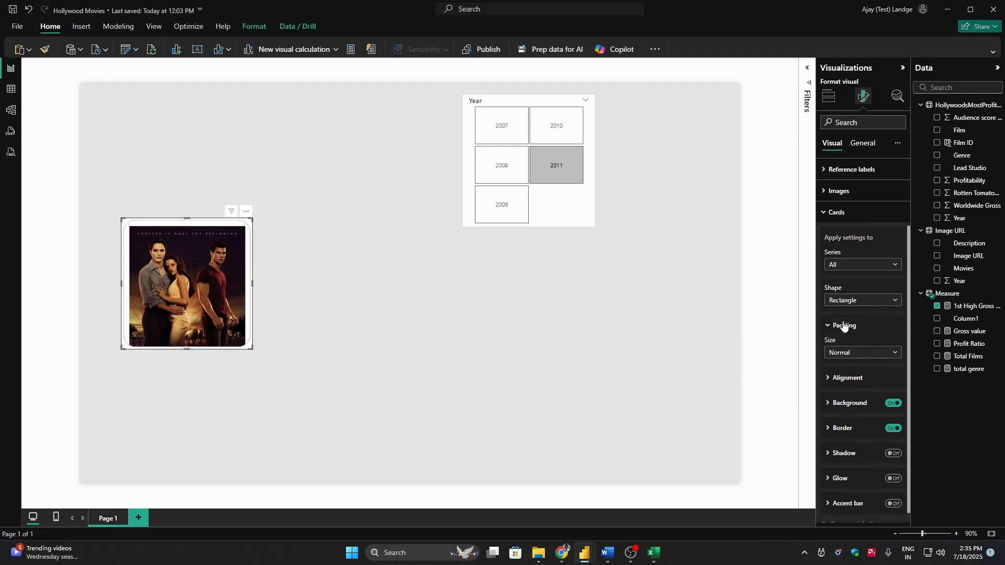
double_click(832, 334)
text(10)
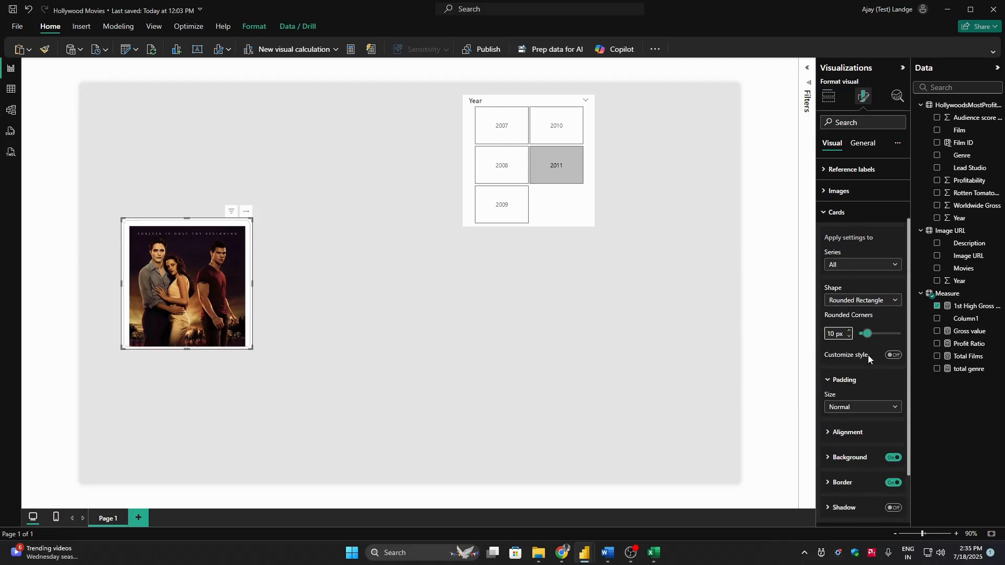
Step: Switch the card's padding to Custom and set all four sides to 0 px
click(850, 409)
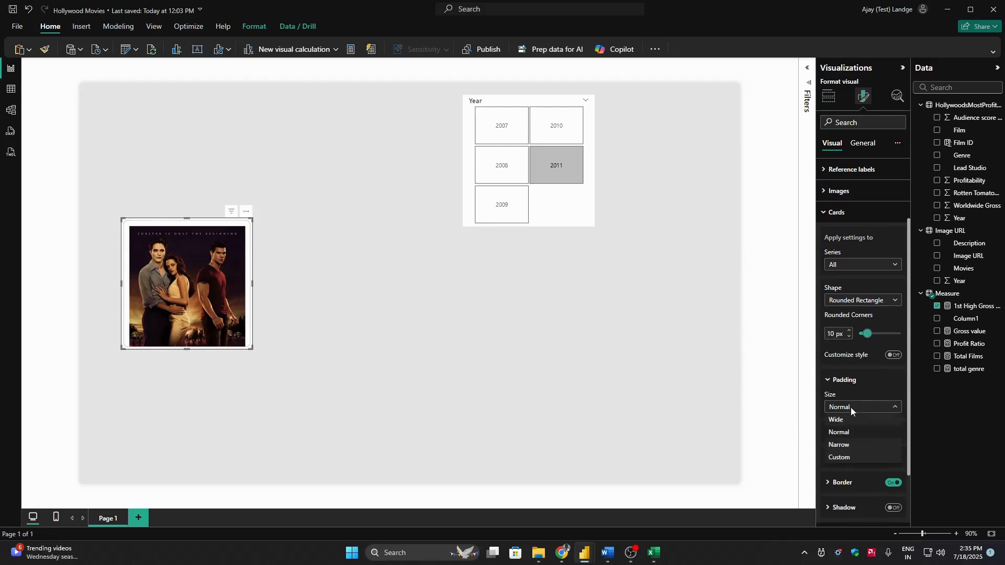
click(838, 456)
click(837, 456)
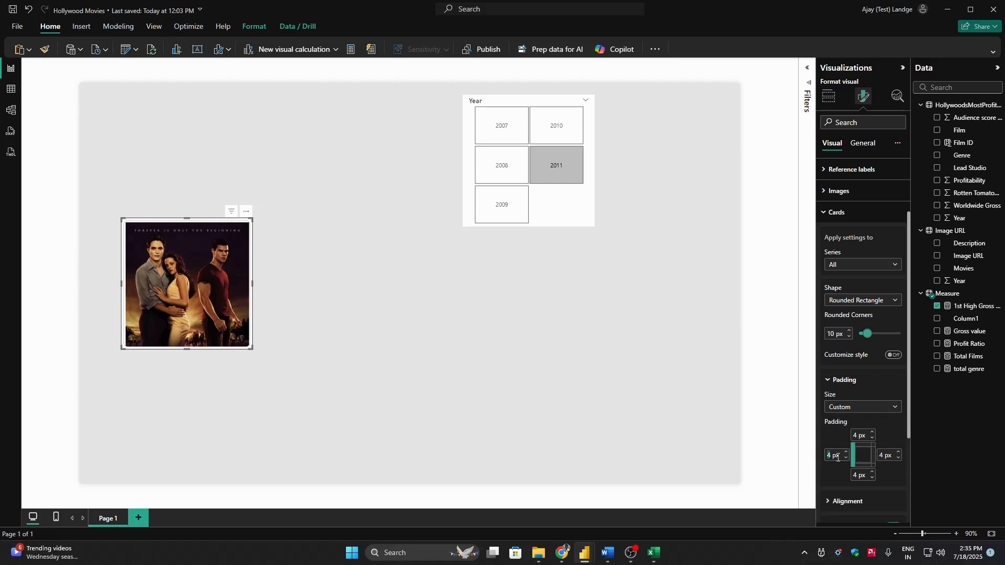
key(Tab)
text(0)
key(Tab)
text(0)
key(Tab)
text(0)
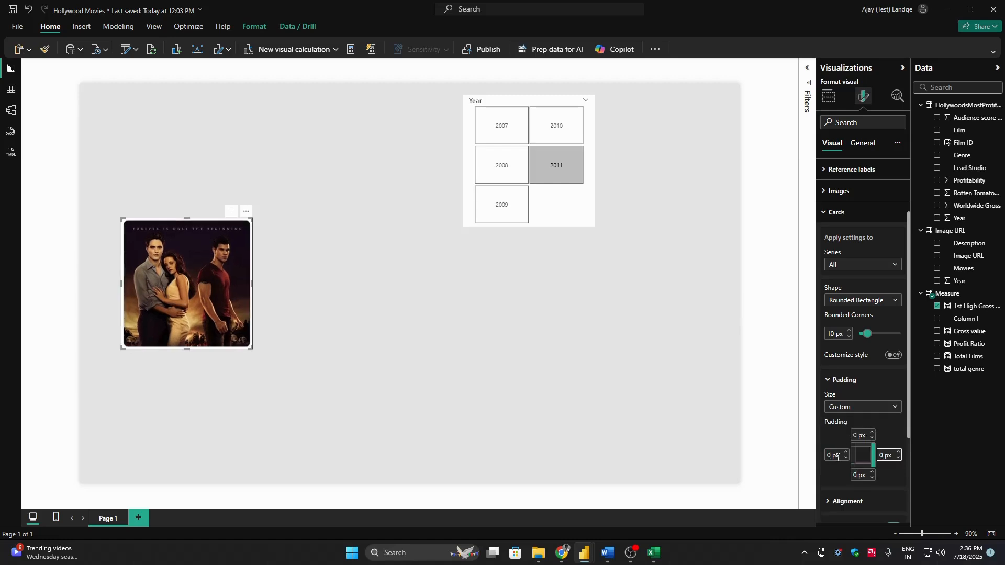
Step: Turn off the card background and set the card border colour to White, 10% darker
scroll(905, 450, down, 3)
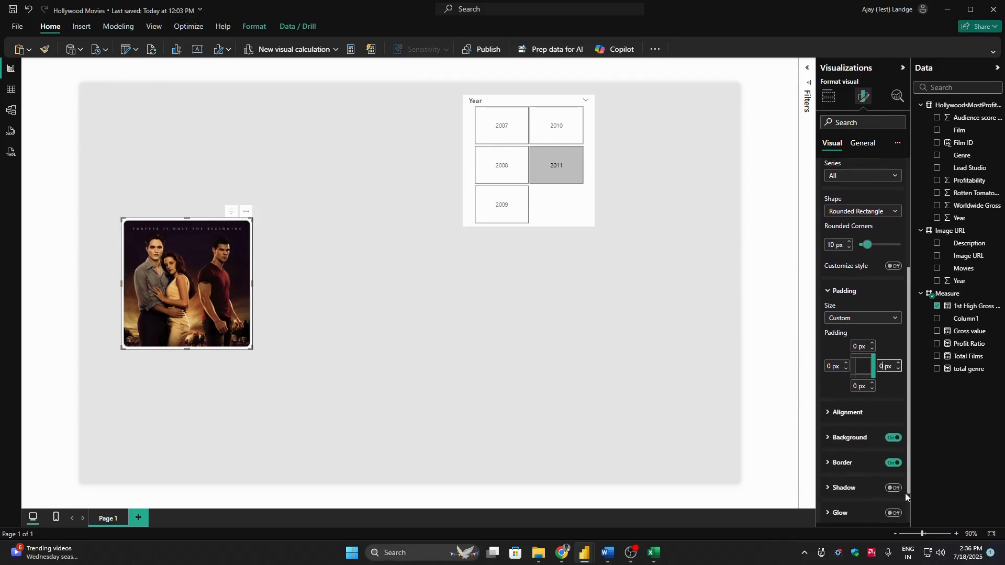
click(893, 437)
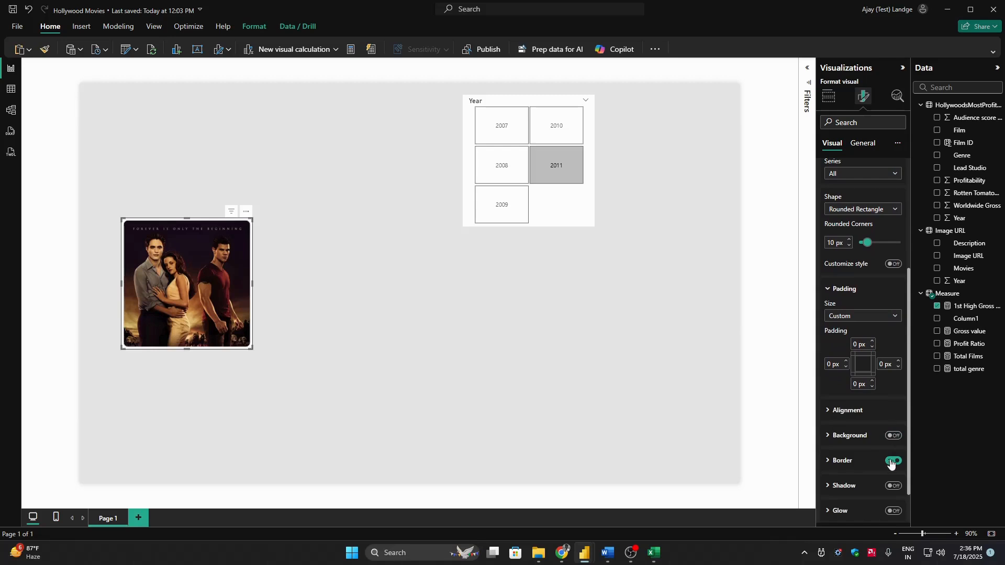
click(853, 463)
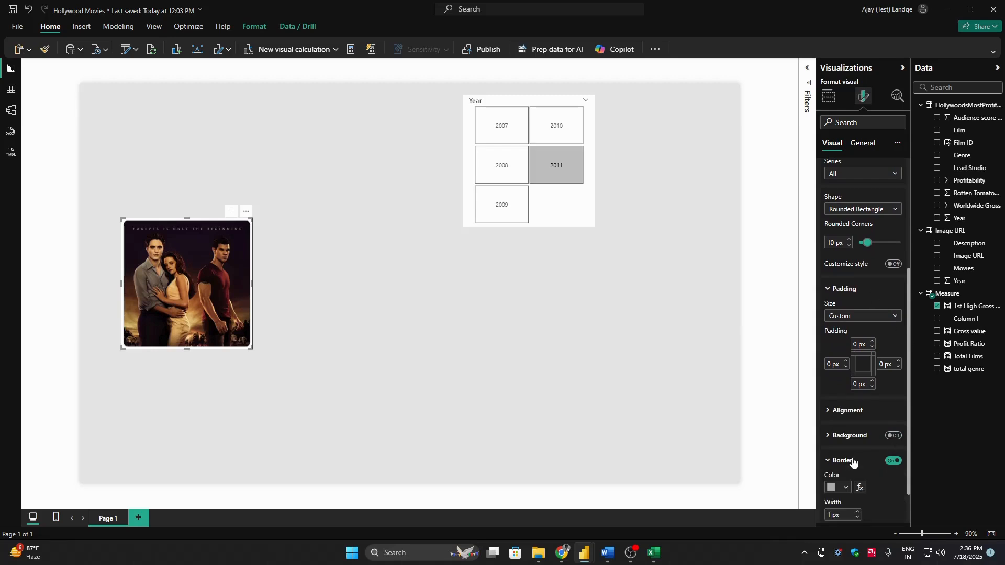
click(841, 488)
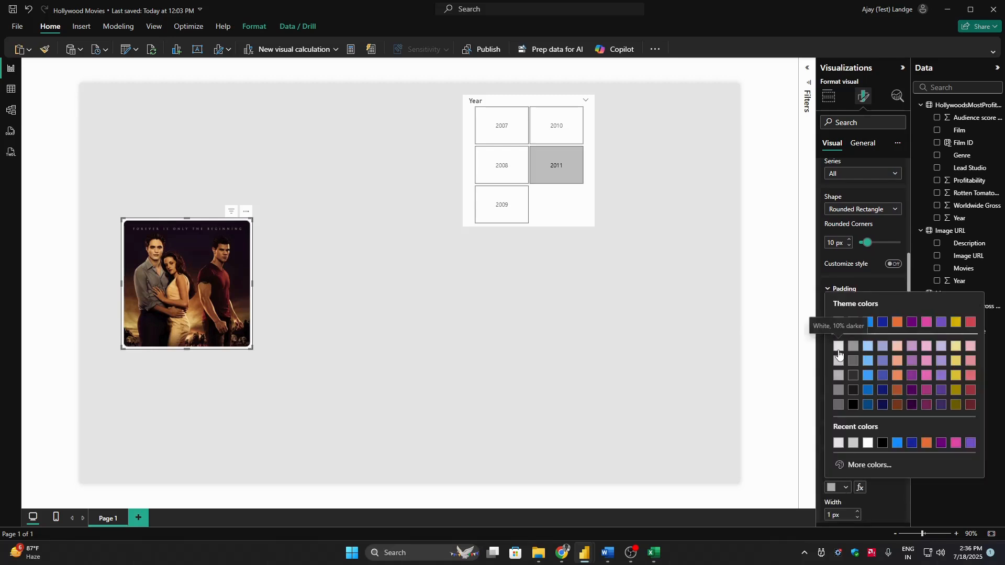
click(839, 347)
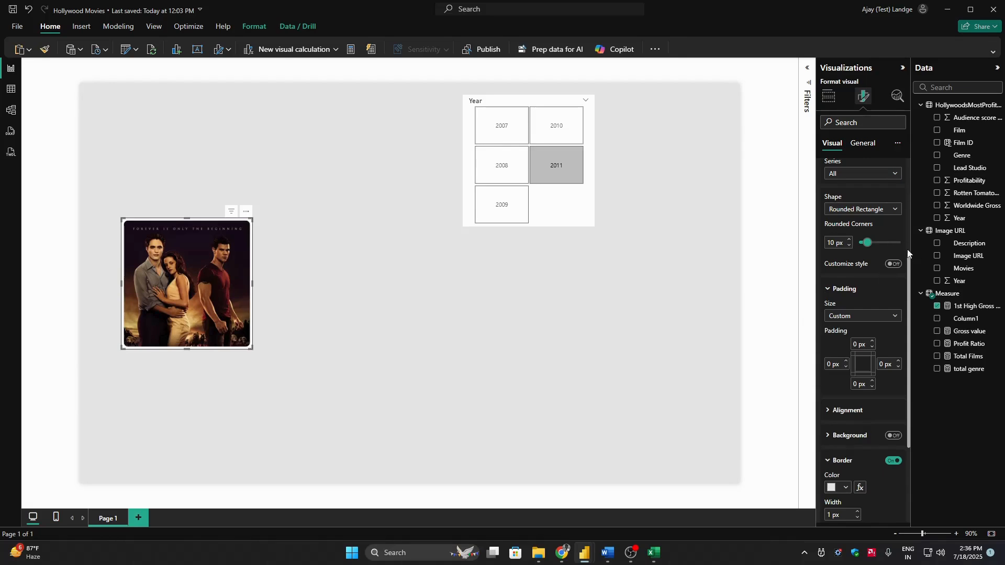
Step: Turn off the background effect in the logo visual's general formatting
scroll(909, 253, up, 3)
click(862, 143)
click(862, 212)
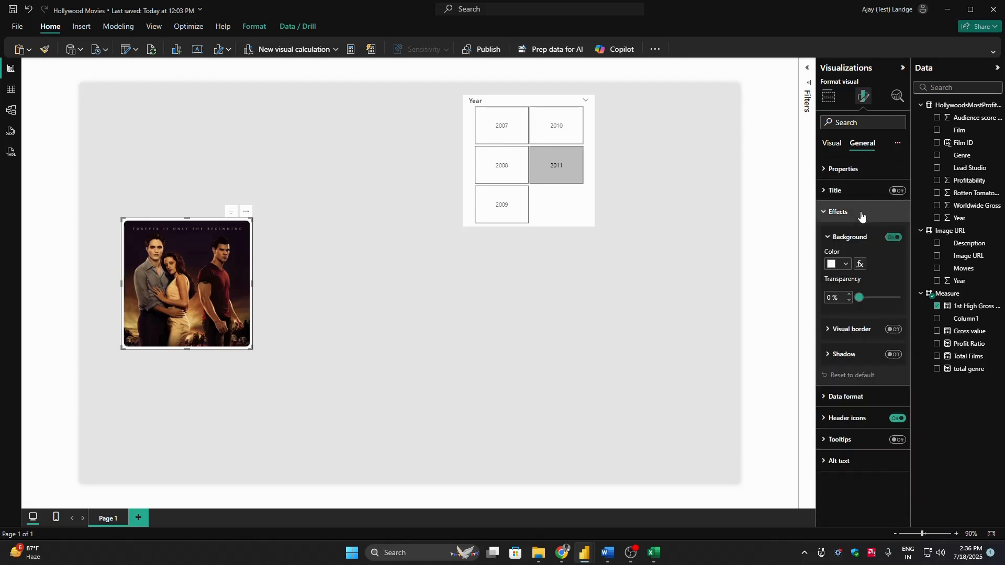
click(893, 237)
click(848, 238)
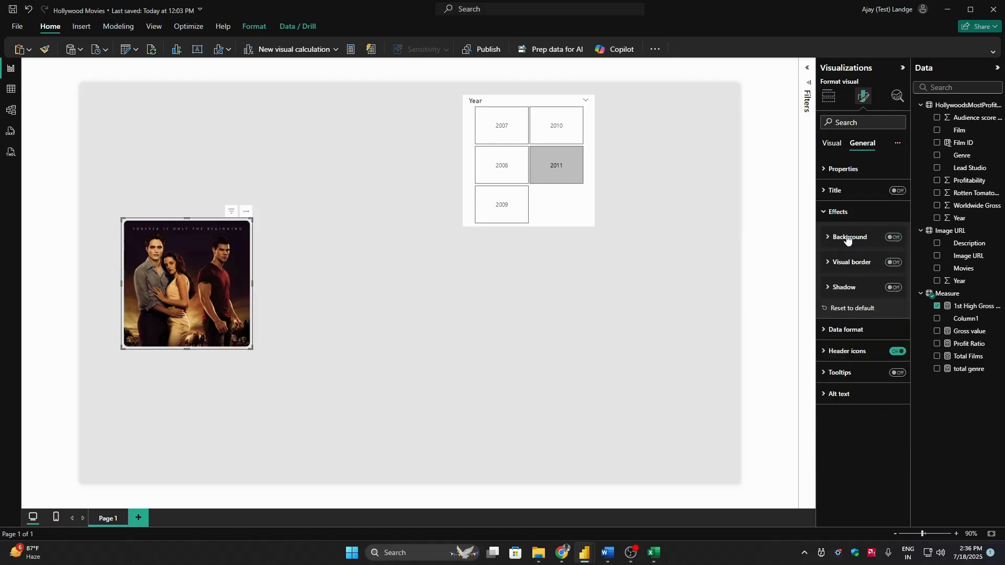
Step: Set the movie logo visual's width to 282 and its height to 403
click(848, 169)
click(843, 250)
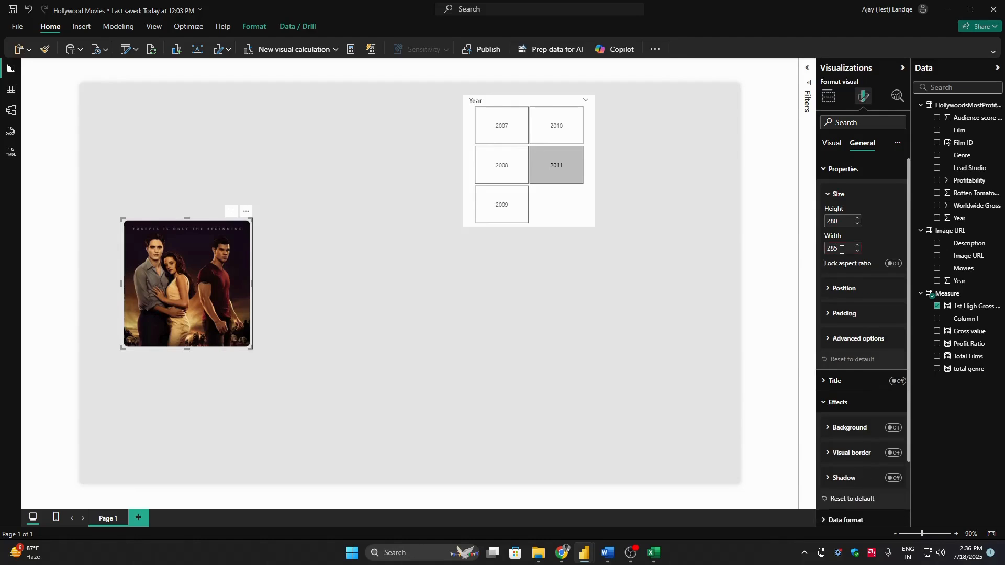
text(285)
text(2)
click(854, 220)
text(403)
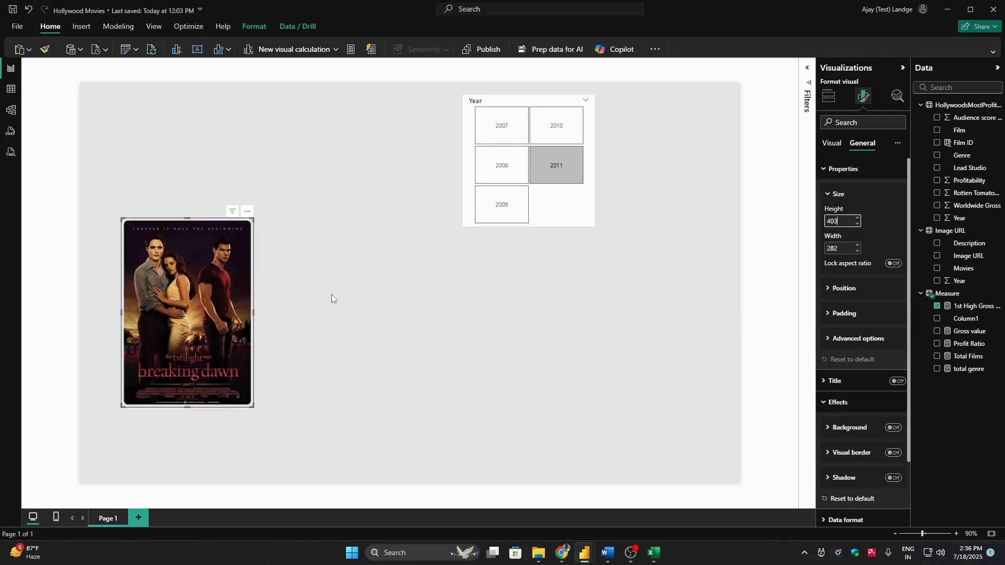
Step: Shrink the Year slicer to a single row of tiles and move it to the page's upper-right area
click(828, 96)
click(524, 101)
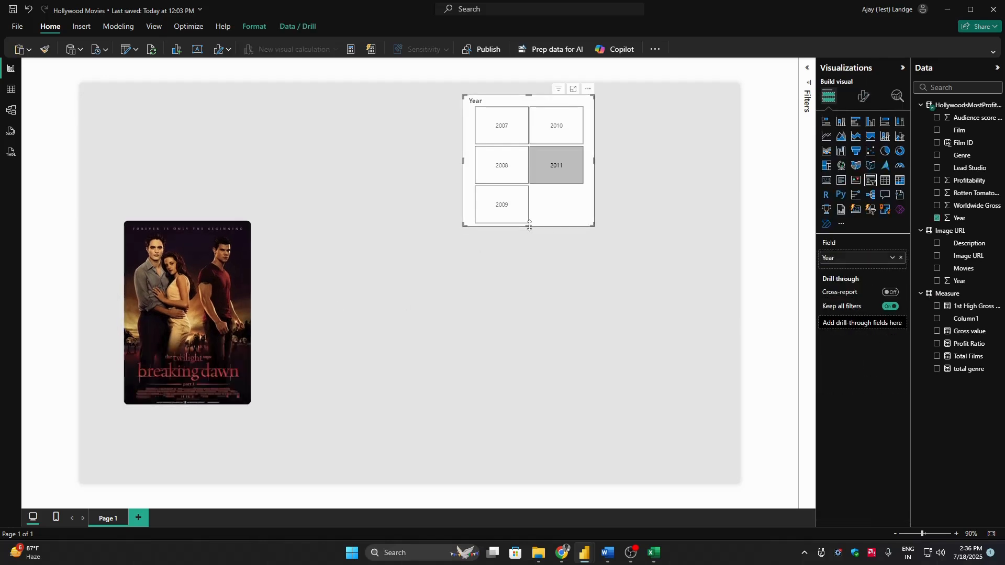
drag(528, 226, 535, 136)
drag(563, 99, 650, 93)
click(598, 256)
click(181, 291)
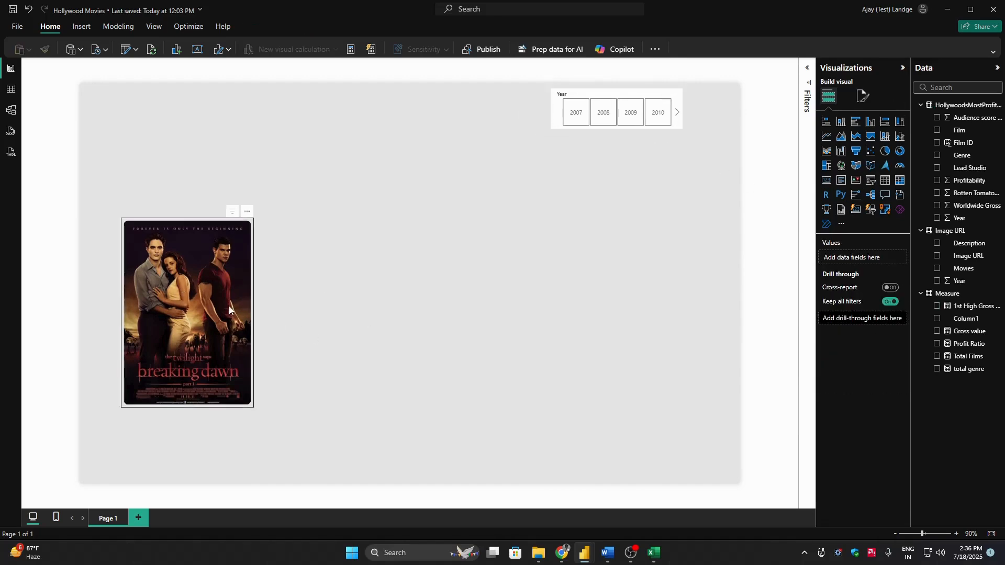
click(200, 297)
click(365, 309)
click(244, 291)
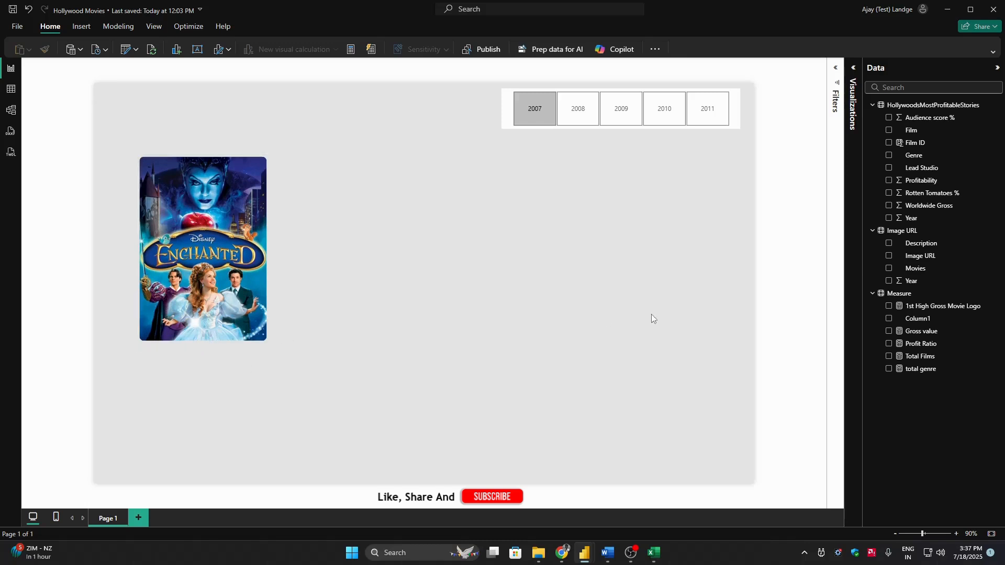
Step: Create a new measure named 1st High gross value in the Measure table
click(949, 294)
click(361, 51)
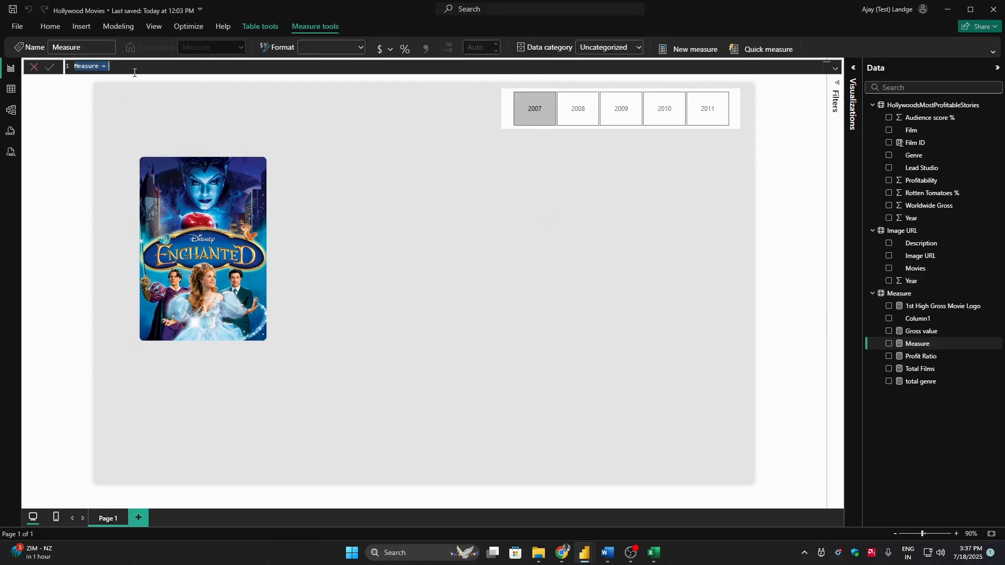
text(1st High gross val)
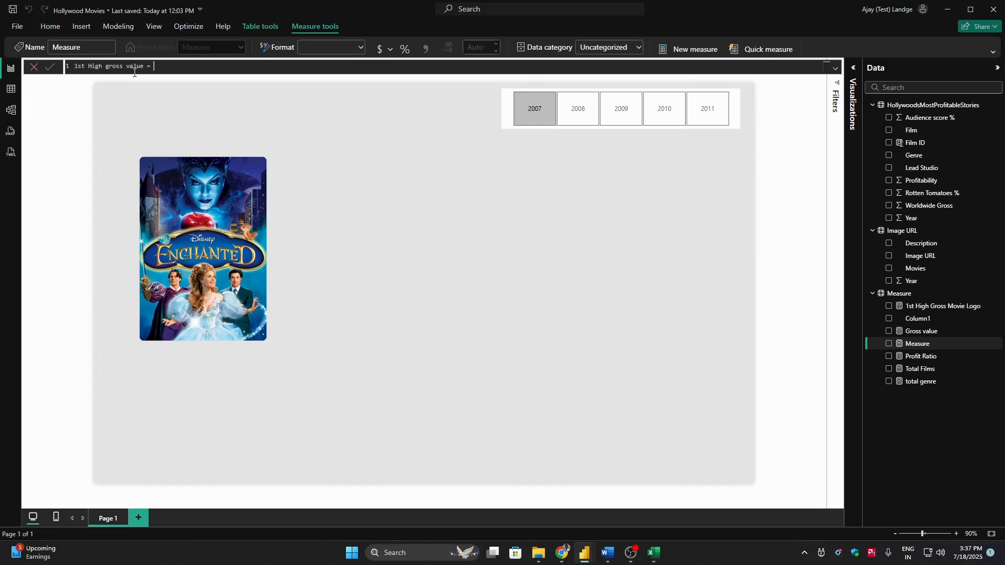
text(ue =)
key(shift+Return)
Step: Define the variable Selectedyear as SELECTEDVALUE(HollywoodsMostProfitableStories[Year]) in the measure
text(VAR Selecte)
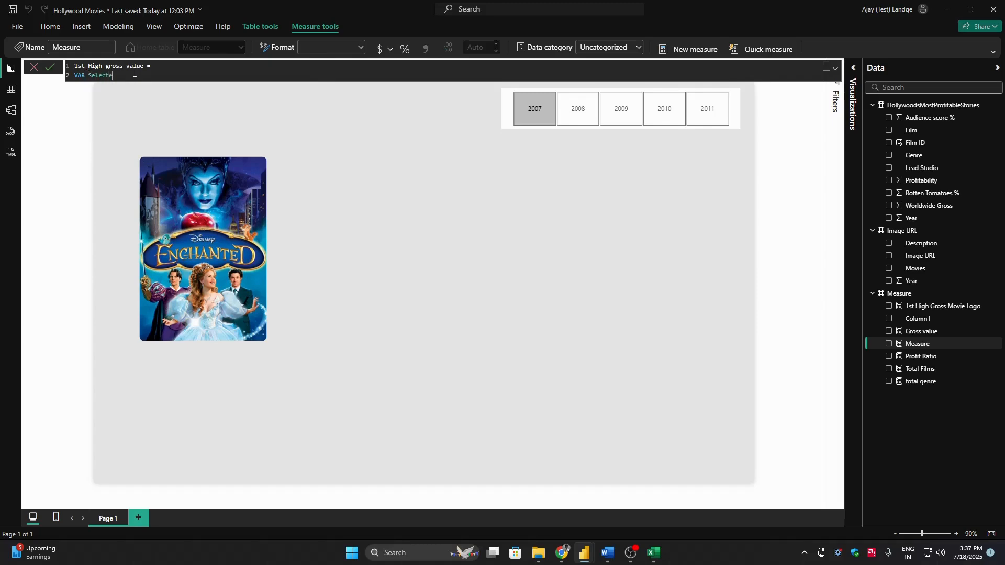
text(d)
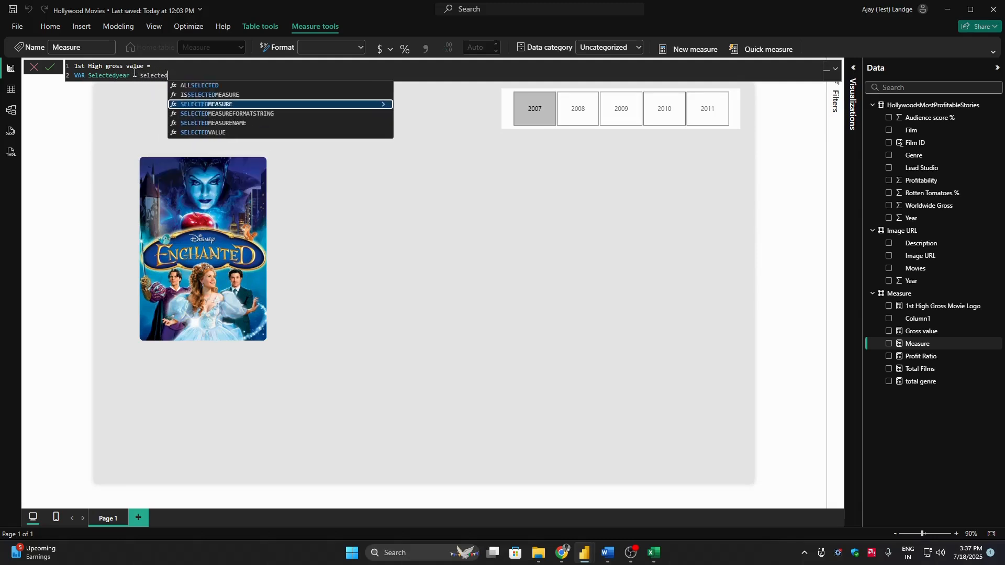
text(year = SELECTEDVALUE(year)
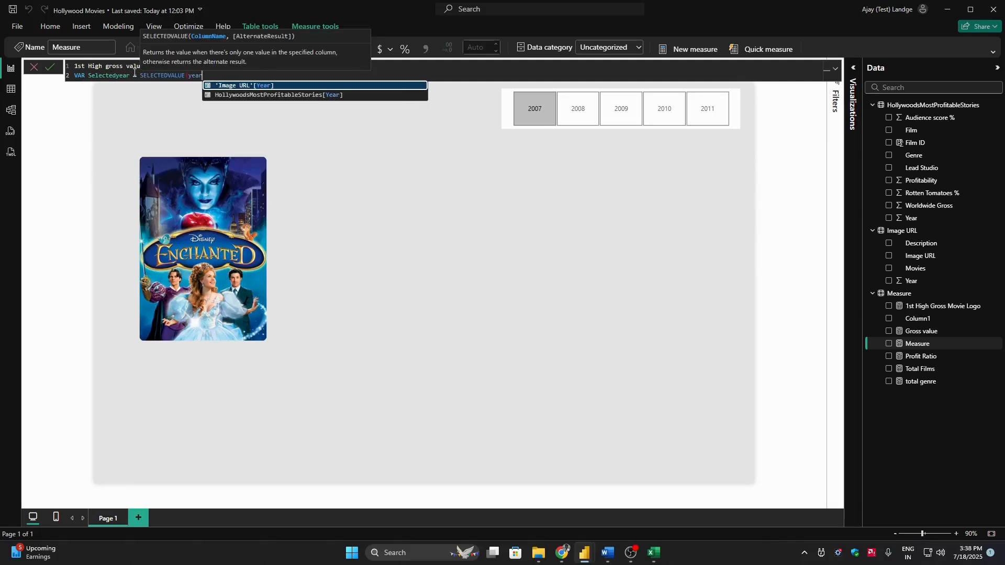
key(Tab)
text())
key(shift+Return)
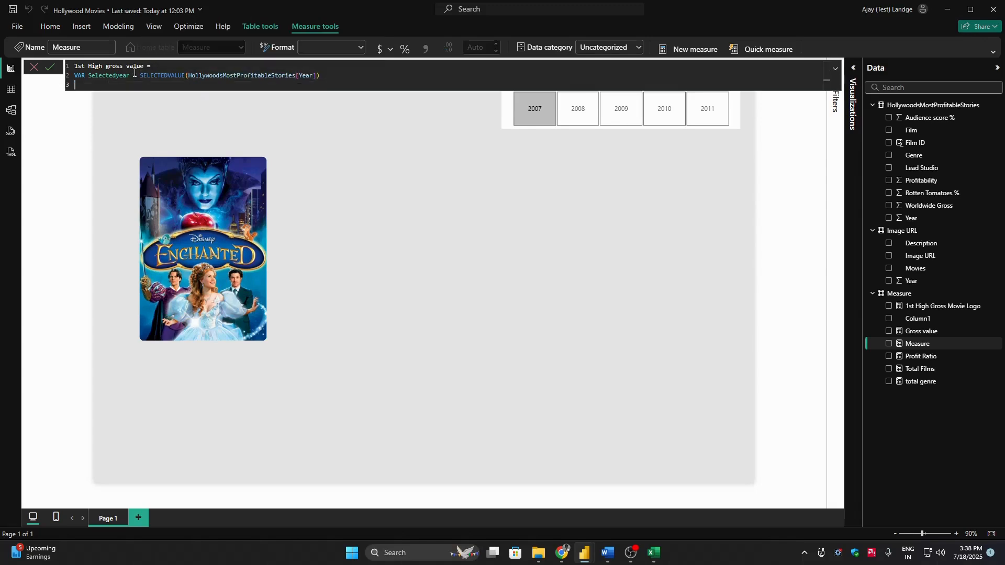
Step: Define the variable High_gross_value as CALCULATE of the MAX of HollywoodsMostProfitableStories[Worldwide Gross], filtered to Film ID = 1
text(Var)
text(High_gross_value = CALCULATE(MAX()
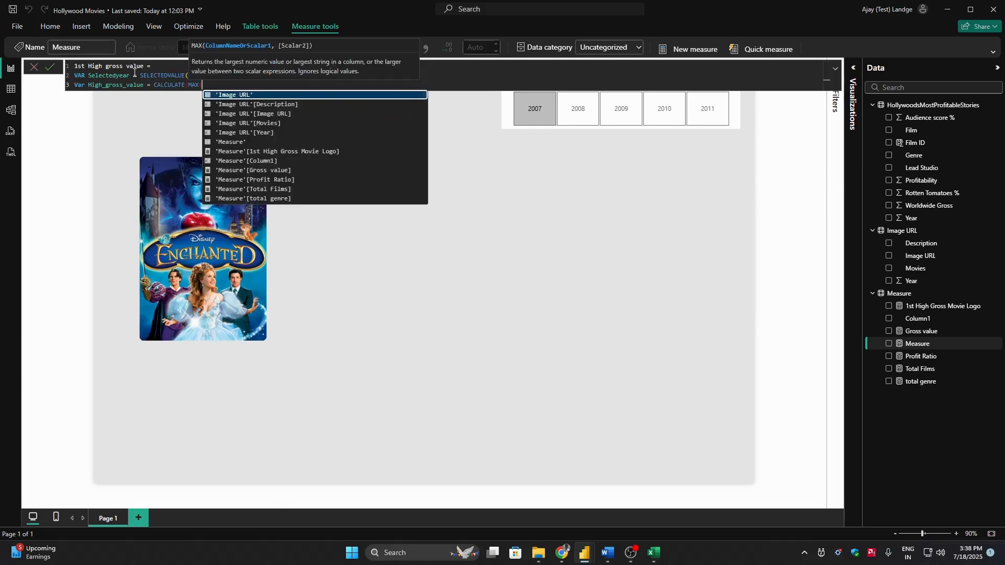
text(HollywoodsMostProfitableStories[Worldwide Gross])
key(Tab)
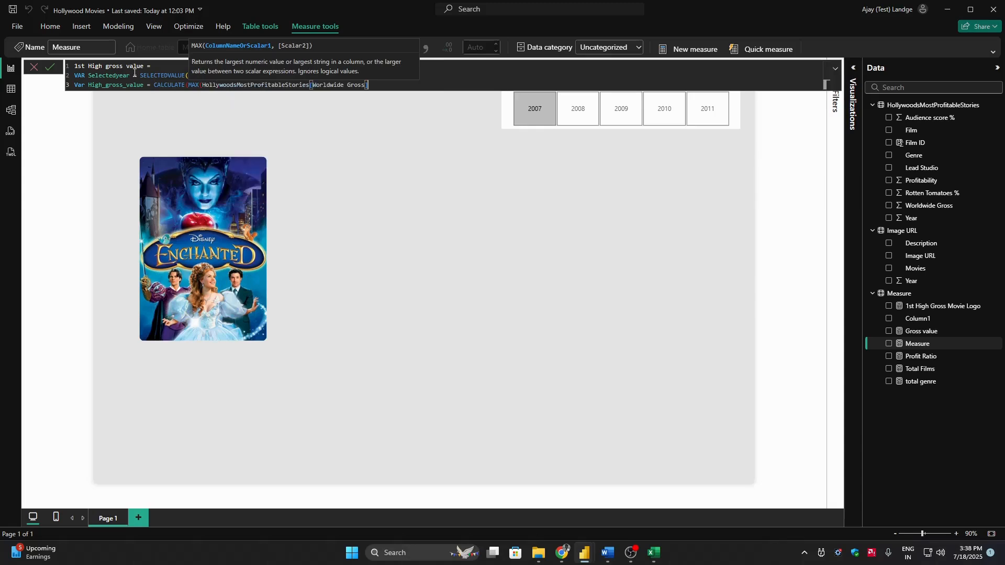
text(), )
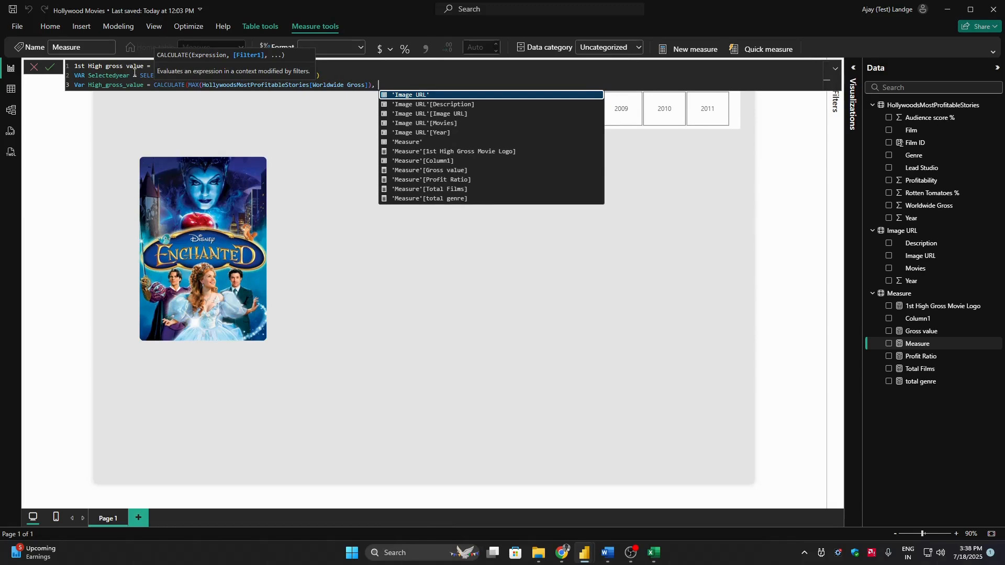
text(film)
key(Tab)
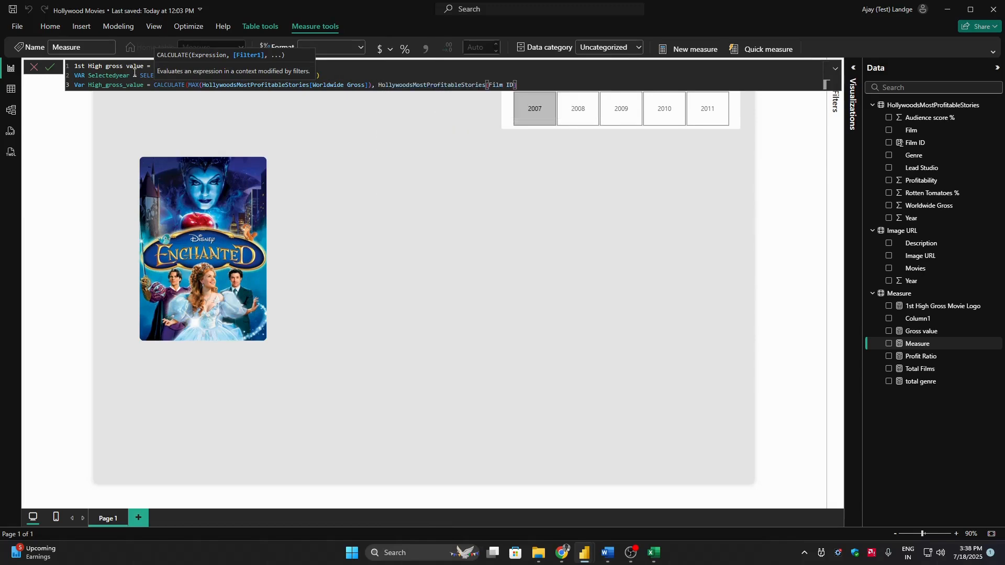
text(= 1, year)
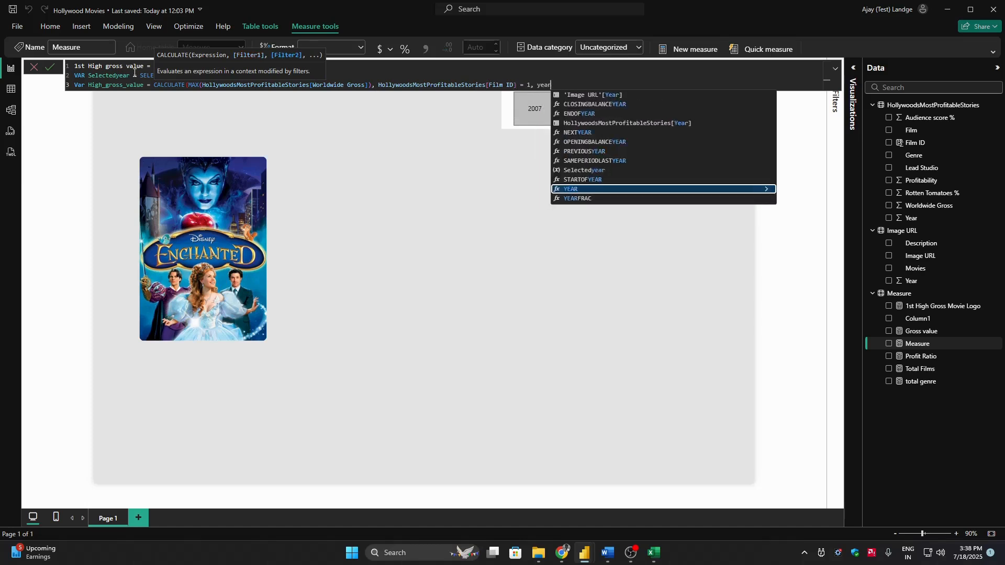
Step: Add the filter HollywoodsMostProfitableStories[Year] = Selectedyear and close the CALCULATE expression
key(Up)
key(Up)
key(Up)
key(Up)
key(Up)
key(Up)
key(Up)
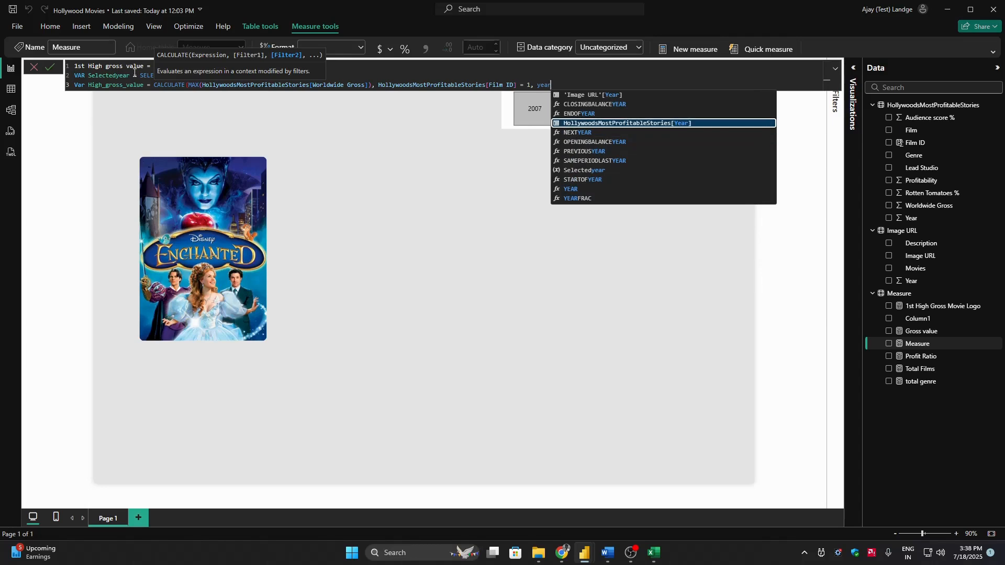
key(Tab)
text(= )
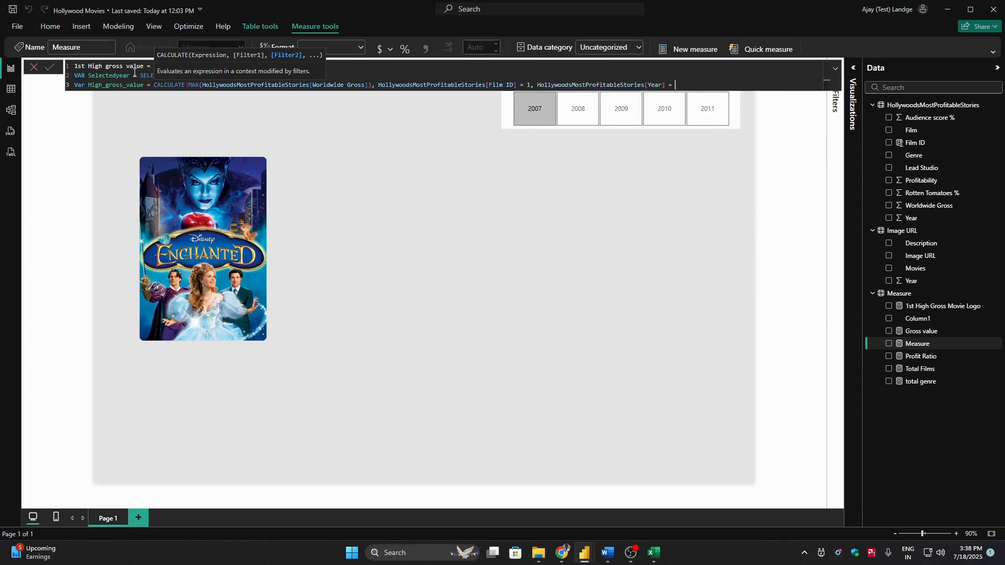
text(sel)
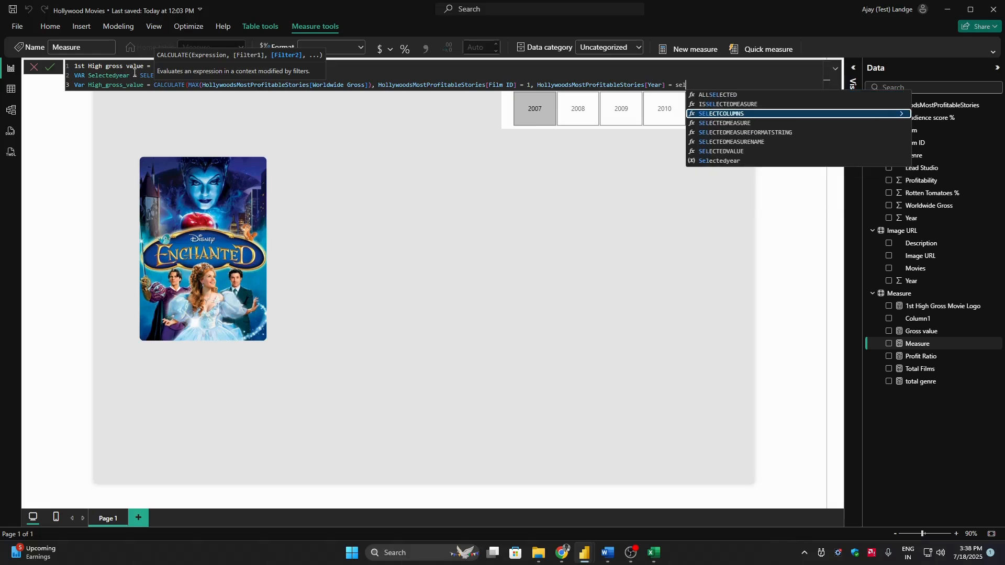
key(Down)
key(Down)
key(Down)
key(Down)
key(Down)
key(Tab)
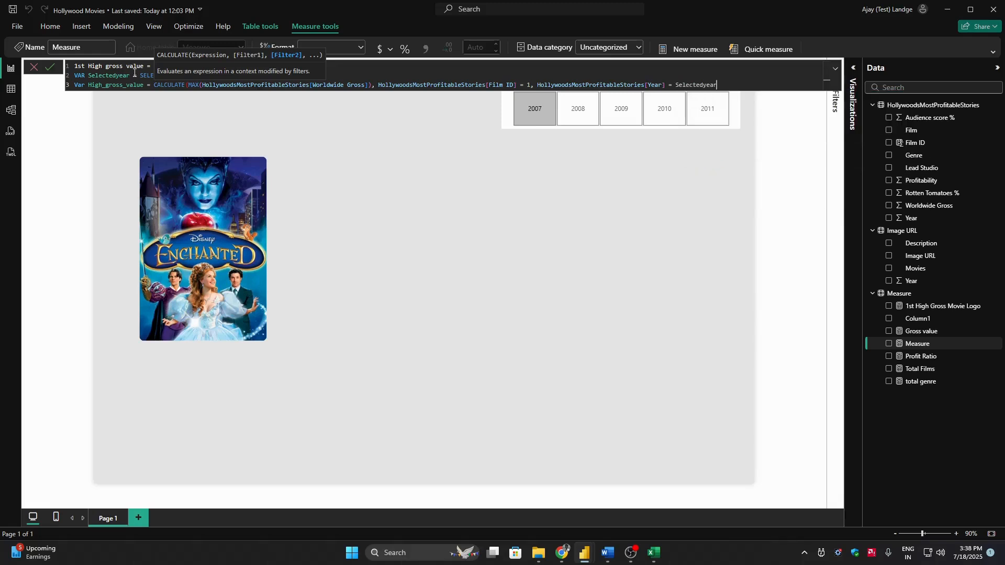
text())
key(shift+Return)
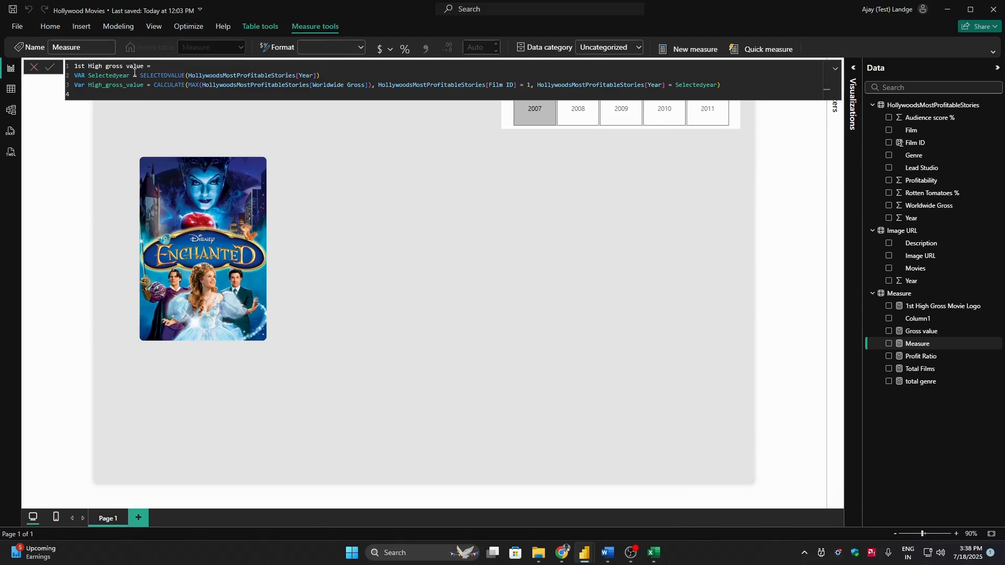
Step: Make the measure RETURN High_gross_value and commit the formula
text(Retur)
key(Tab)
text(high)
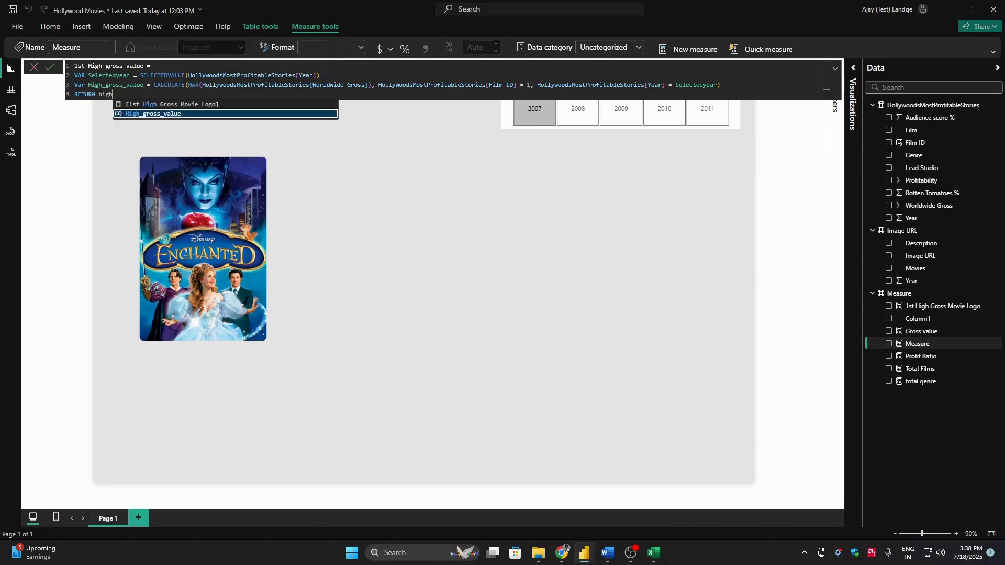
key(Tab)
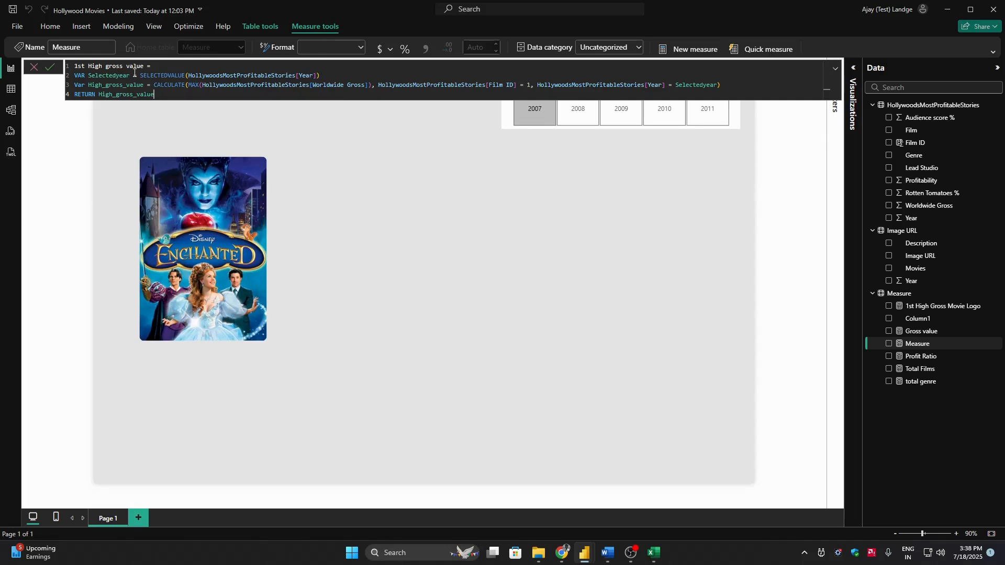
key(Return)
click(585, 278)
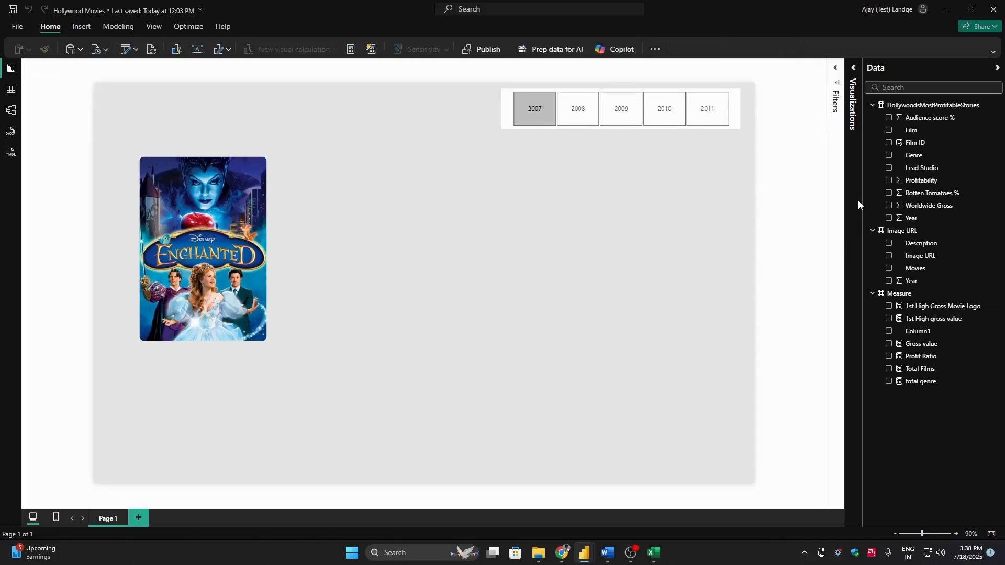
Step: Add a card showing the 1st High gross value measure and place it below the movie poster
click(998, 67)
click(978, 81)
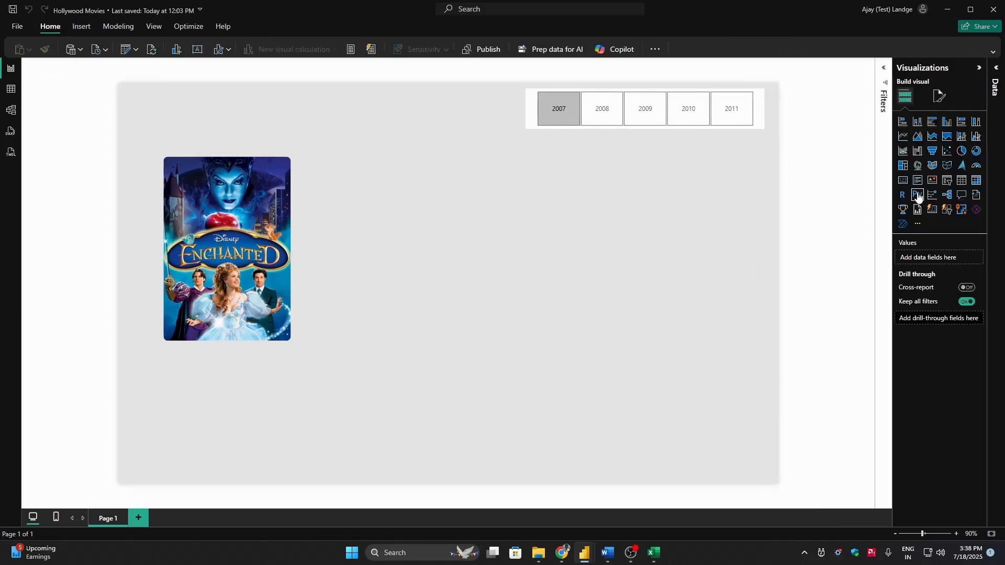
click(996, 68)
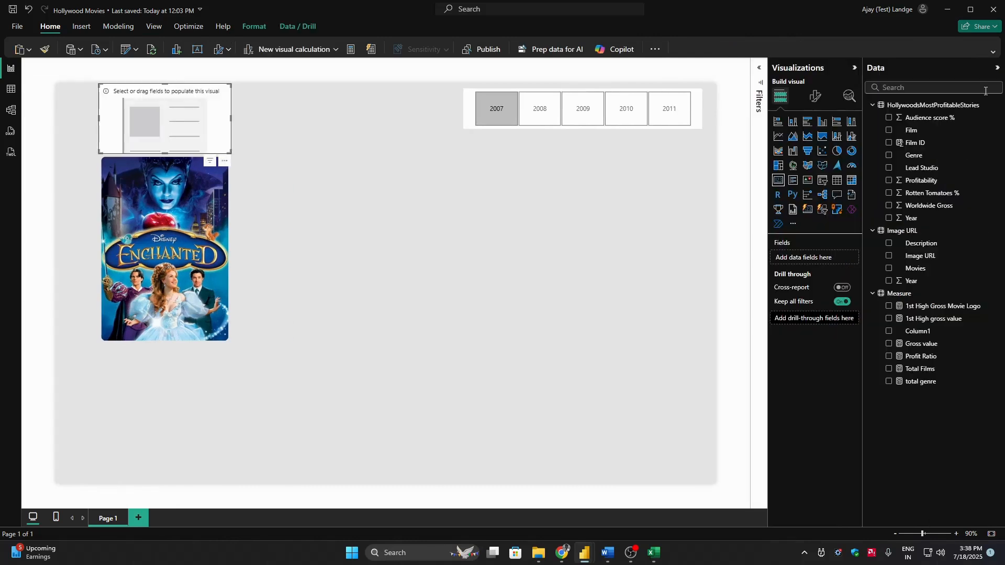
click(888, 319)
drag(165, 120, 165, 414)
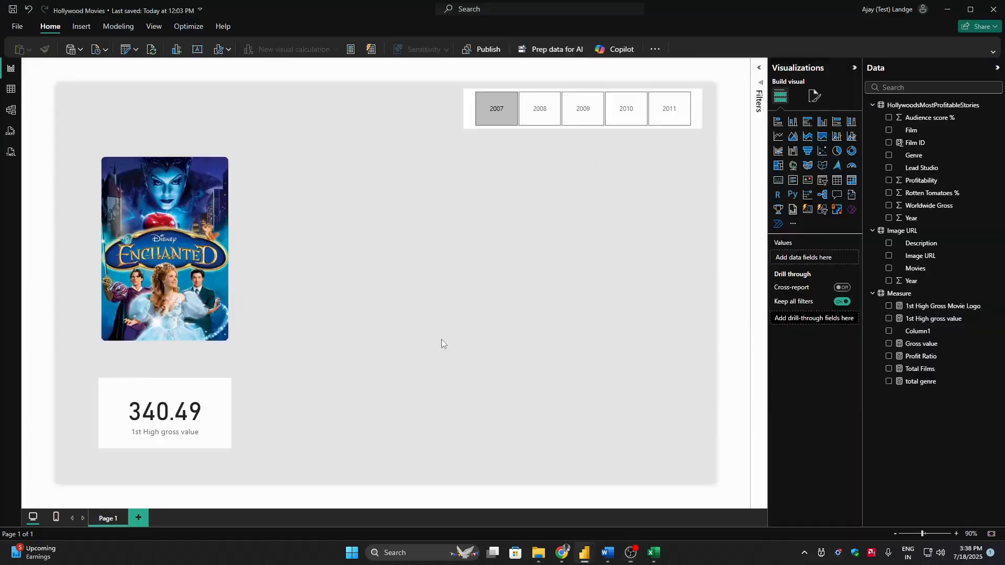
Step: Switch to the HollywoodsMostProfitableStories workbook in Excel and check the Worldwide Gross of Enchanted for 2007
key(alt+Tab)
key(alt+Tab)
key(alt+Tab)
key(alt+Tab)
key(alt+Tab)
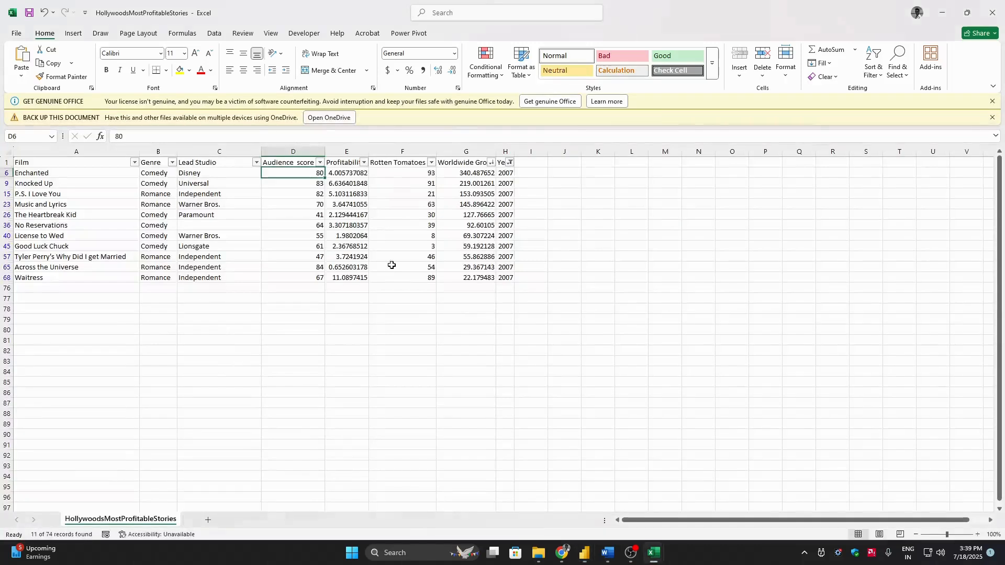
click(461, 174)
click(58, 173)
click(462, 173)
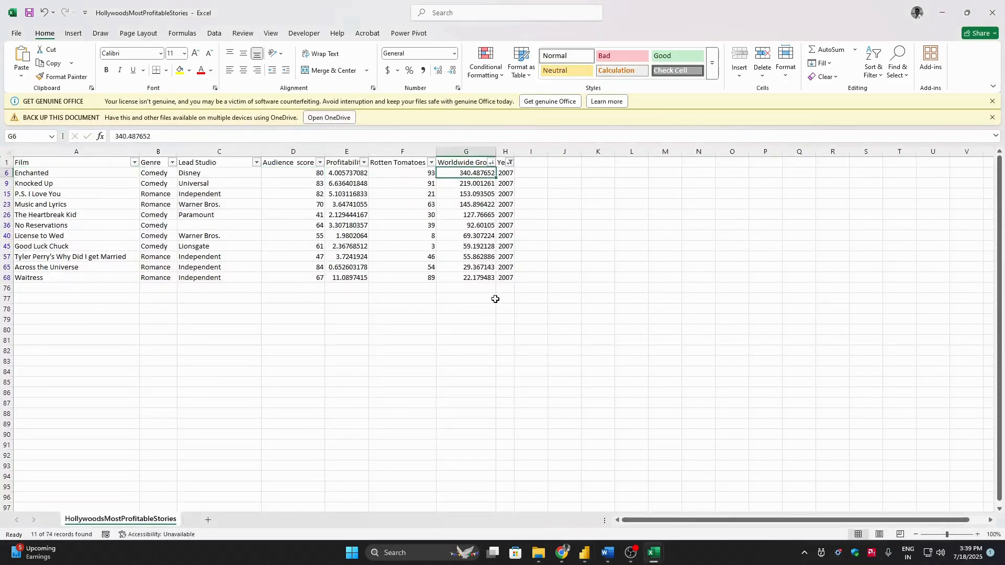
Step: Return to the Power BI report and compare the 1st High gross value card with the Excel data
key(alt+Tab)
click(223, 408)
click(439, 326)
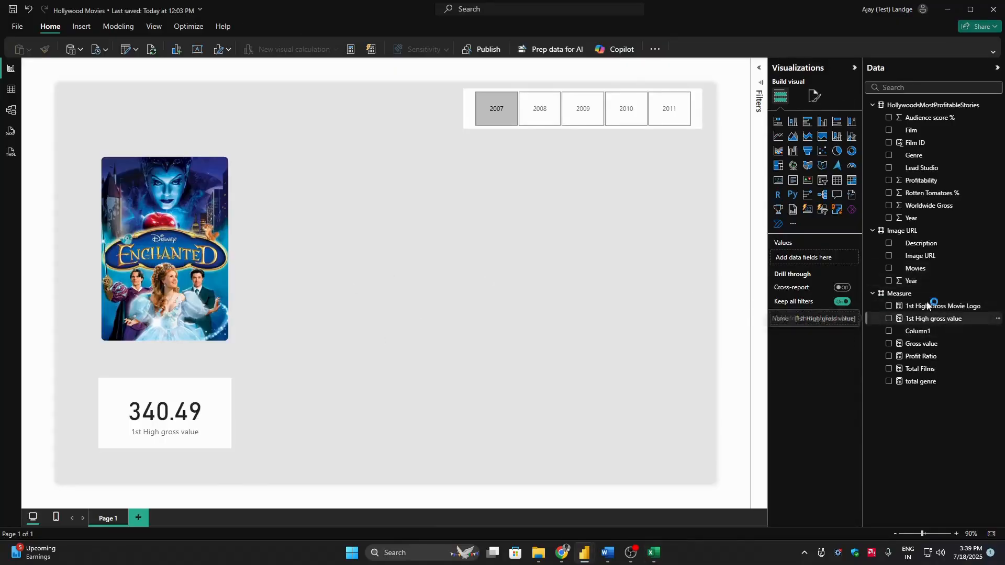
key(alt+Tab)
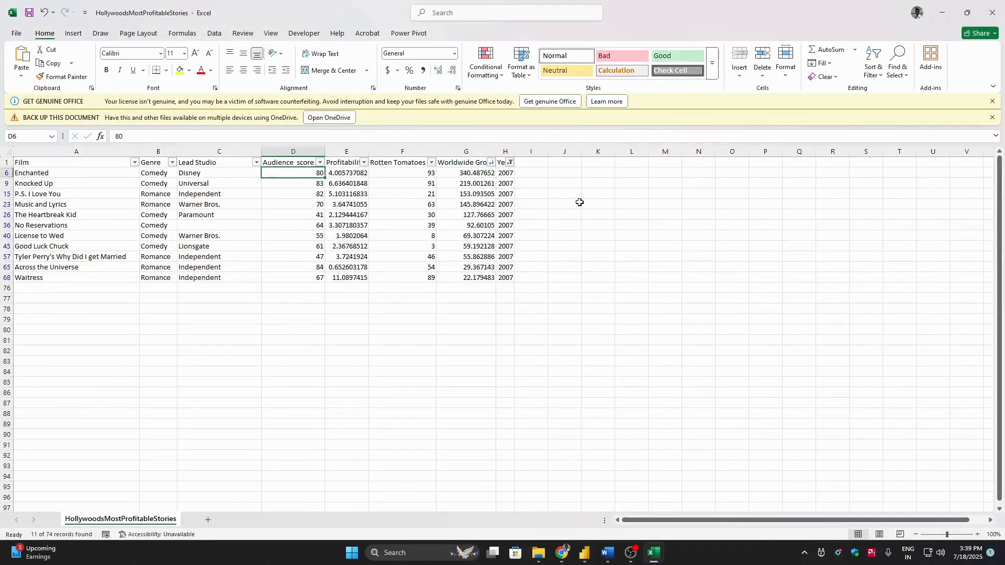
key(alt+Tab)
Step: Create a new measure in the Measure table containing a copy of the 1st High gross value formula
click(921, 318)
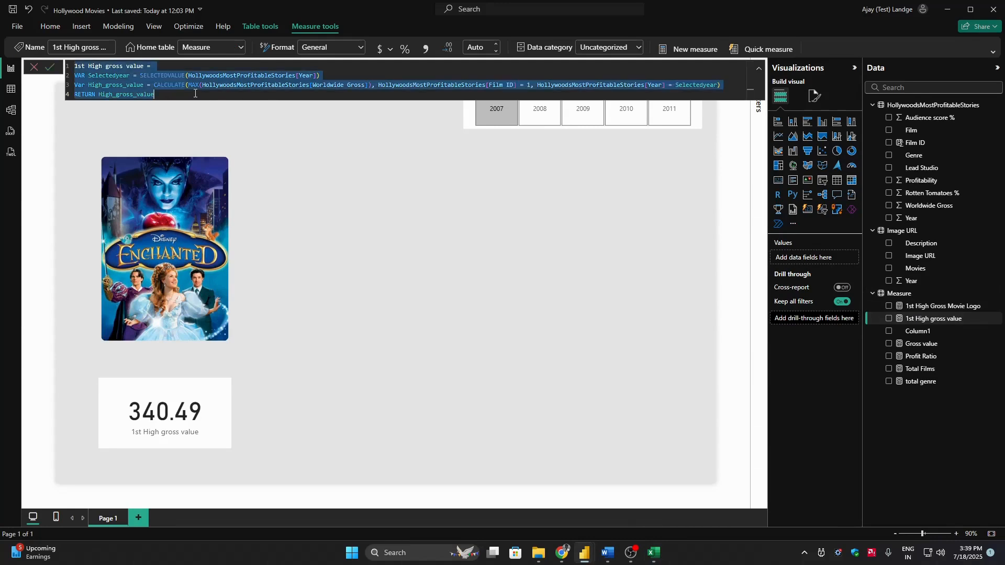
click(900, 293)
click(367, 49)
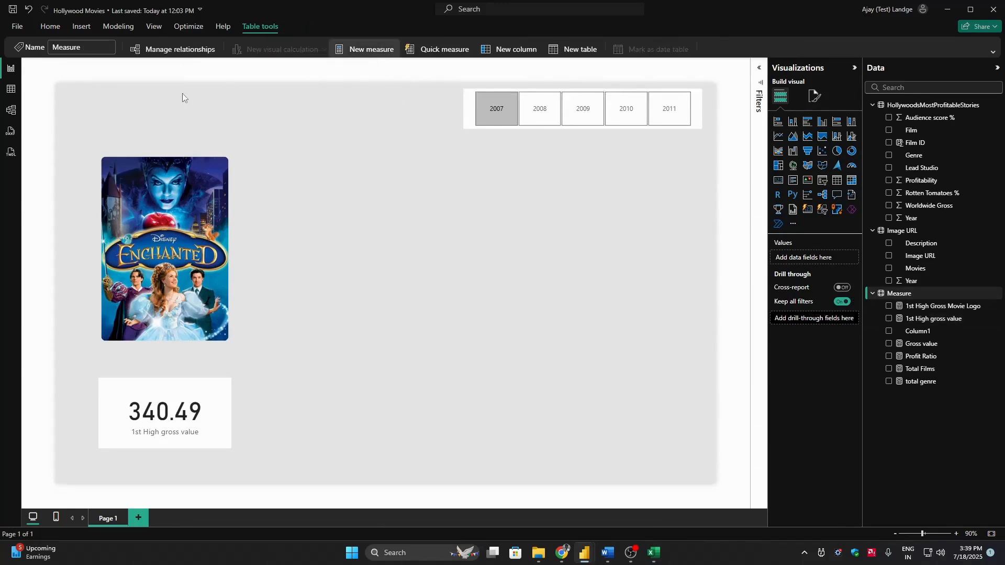
text(1st High gross value = VAR Selectedyear = SELECTEDVALUE(HollywoodsMostProfitableStories[Year]) Var High_gross_value = CALCULATE(MAX(HollywoodsMostProfitableStories[Worldwide Gross]), HollywoodsMostProfitableStories[Film ID] = 1, HollywoodsMostProfitableStories[Year] = Selectedyear) RETURN High_gross_value)
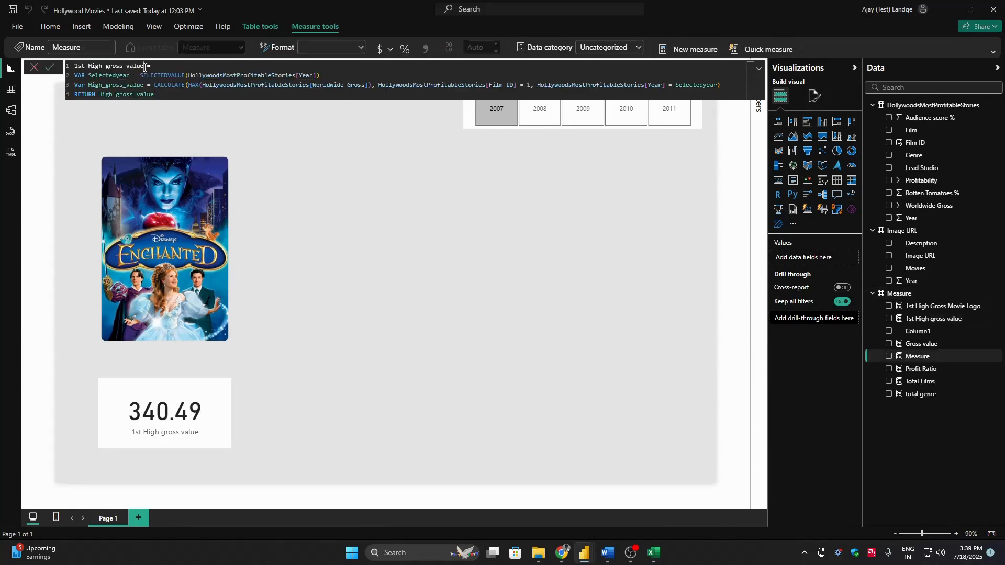
Step: Rename the copied measure as 1st Audience Score % in its formula
drag(145, 66, 74, 66)
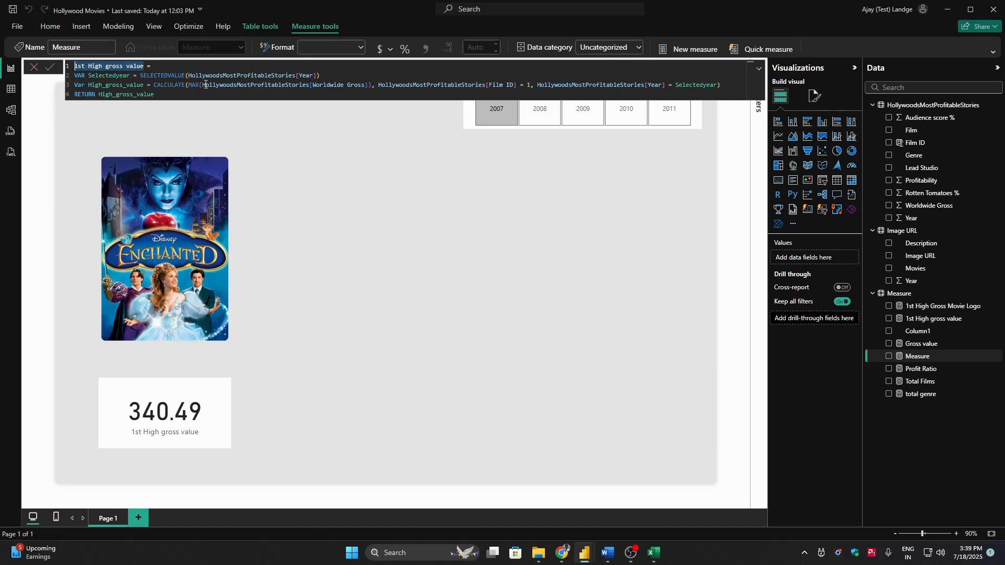
text(1st)
text(udi)
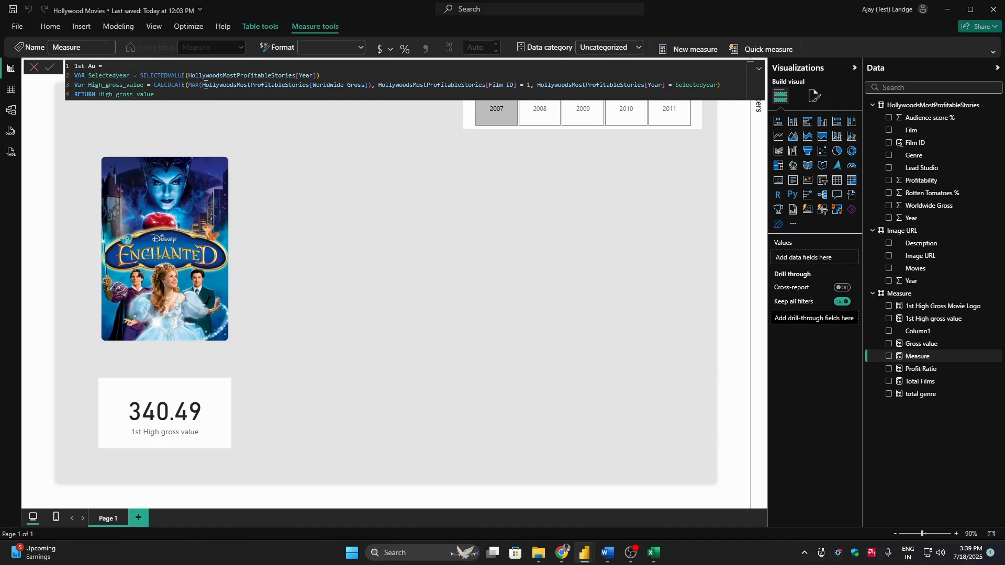
text(ence Score %)
Step: Rename the High_gross_value variable declaration to Audience_Score in the new measure's formula
click(344, 71)
double_click(143, 84)
key(shift+Home)
double_click(142, 84)
text(Audi)
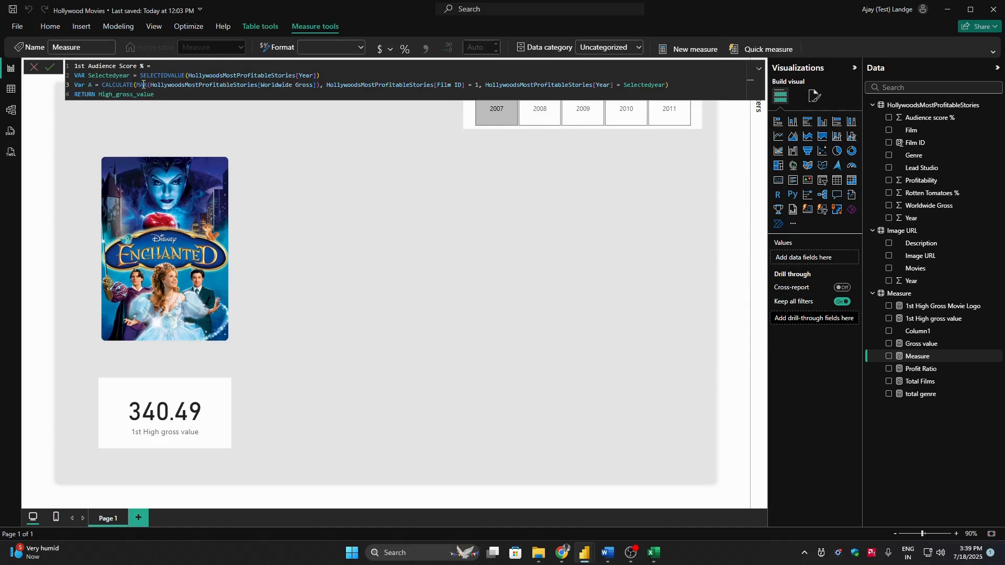
text(ence)
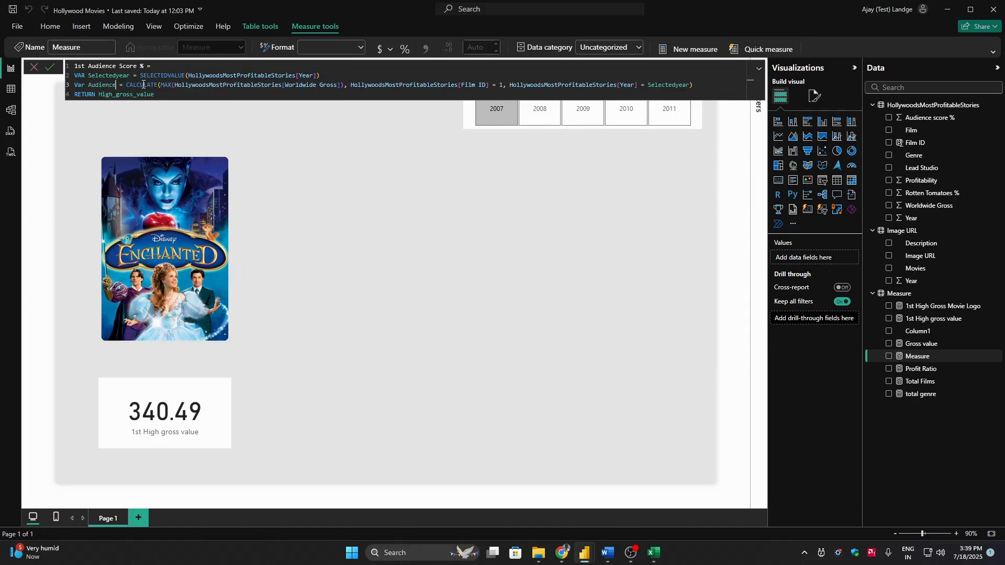
text(_%)
key(BackSpace)
text(Score)
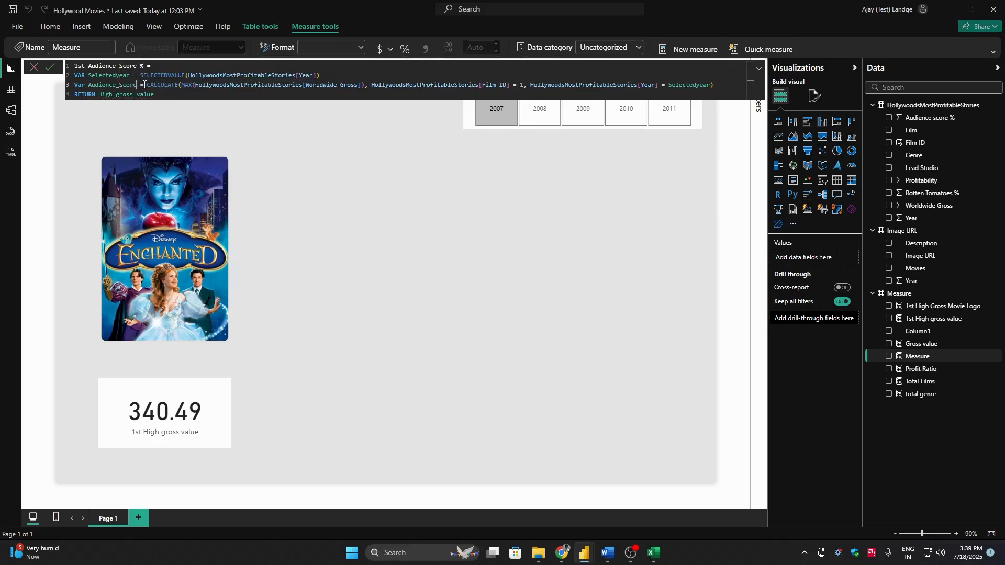
Step: Replace Worldwide Gross with the Audience score % column inside the MAX expression
double_click(321, 84)
key(ctrl+shift+Right)
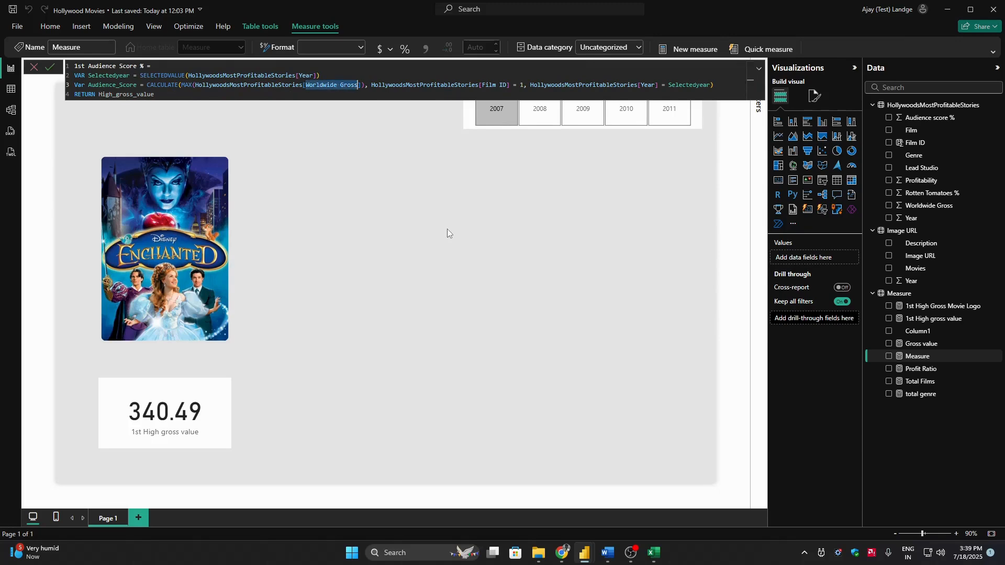
text(Audience score %)
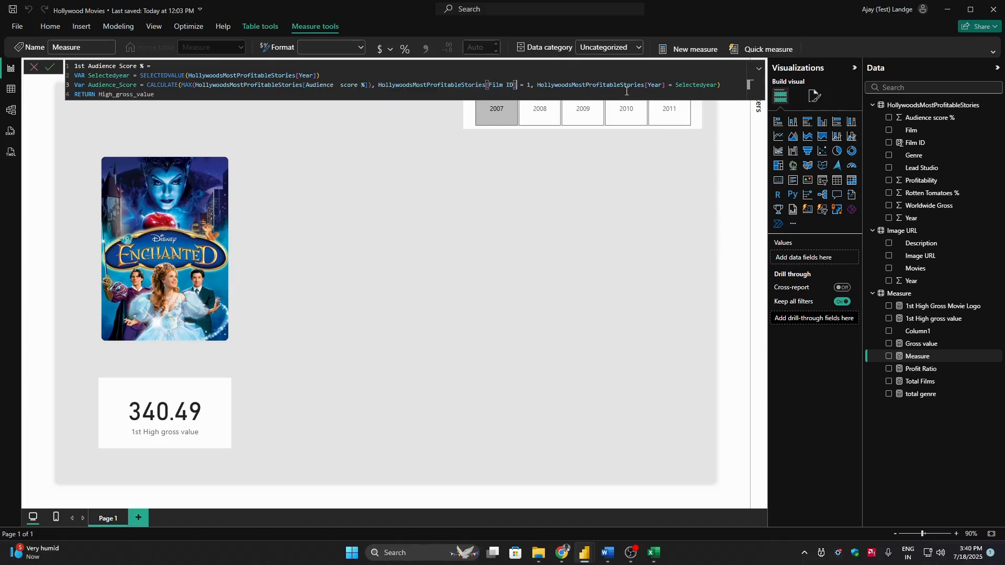
Step: Make the measure RETURN Audience_Score and commit the formula
key(Down)
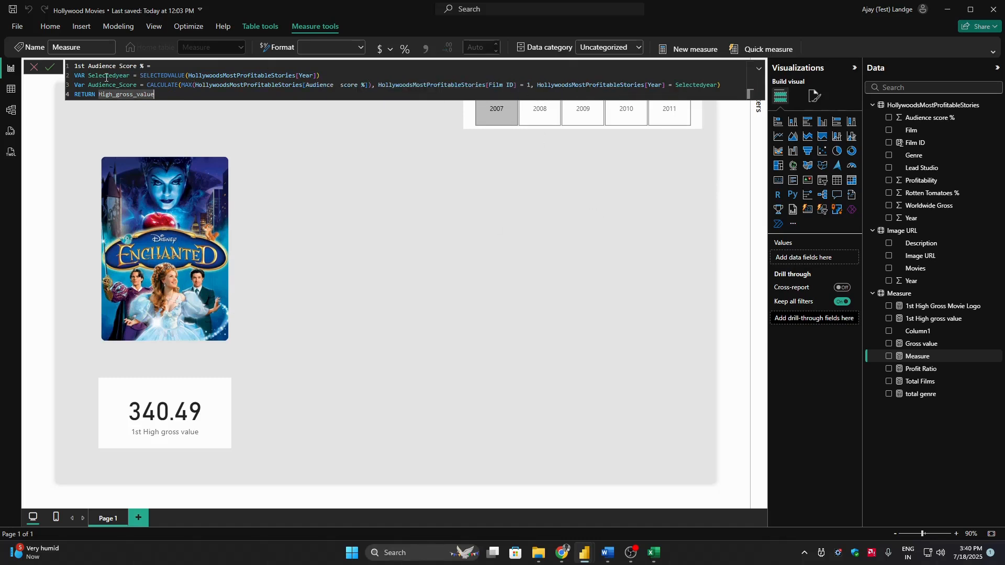
click(176, 95)
double_click(177, 95)
text(audi)
key(Tab)
key(Return)
click(459, 259)
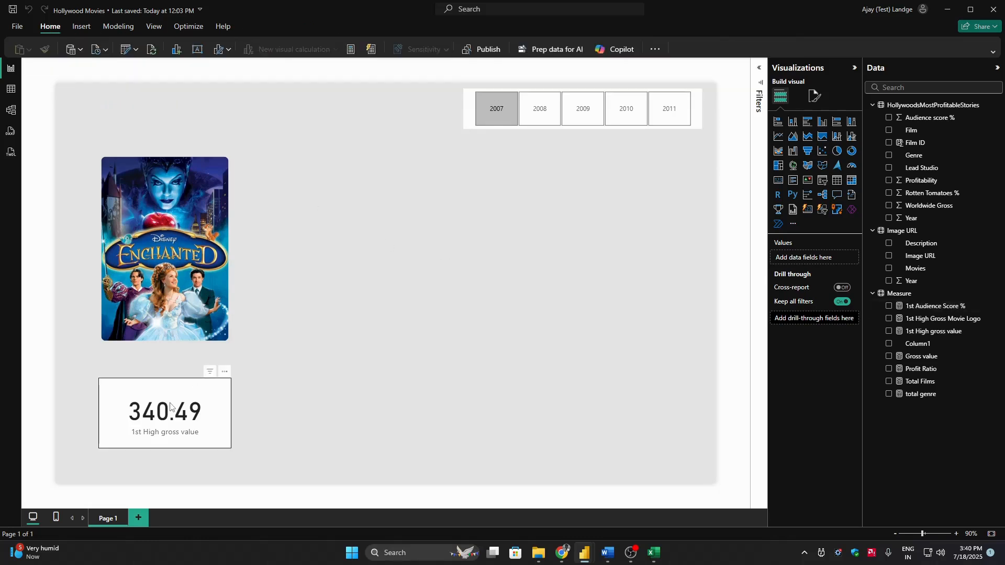
Step: Duplicate the 1st High gross value card and make the copy show the 1st Audience Score % measure
click(173, 413)
key(ctrl+c)
key(ctrl+v)
click(853, 257)
click(889, 306)
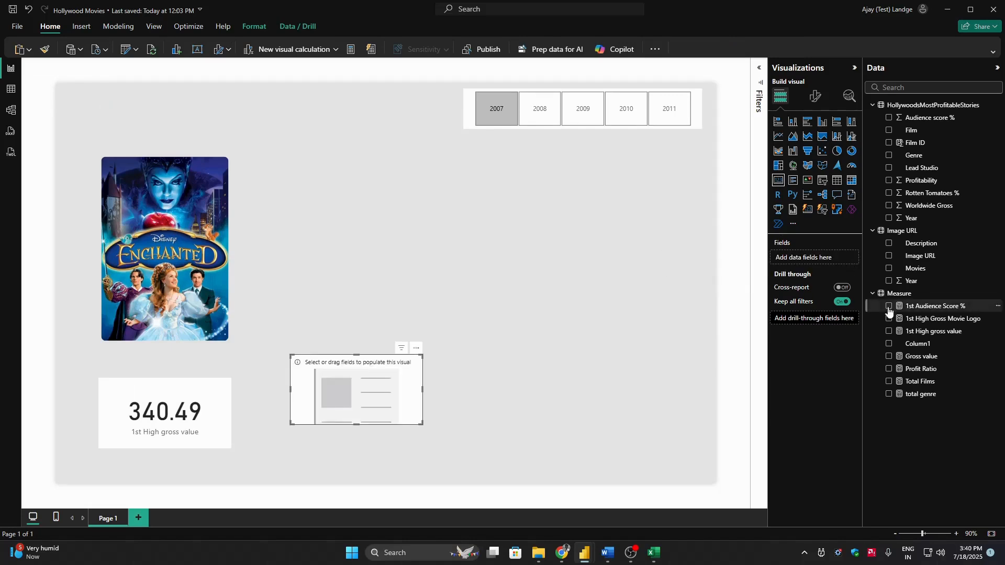
Step: Set the 1st Audience Score % measure to 0 decimal places
click(927, 308)
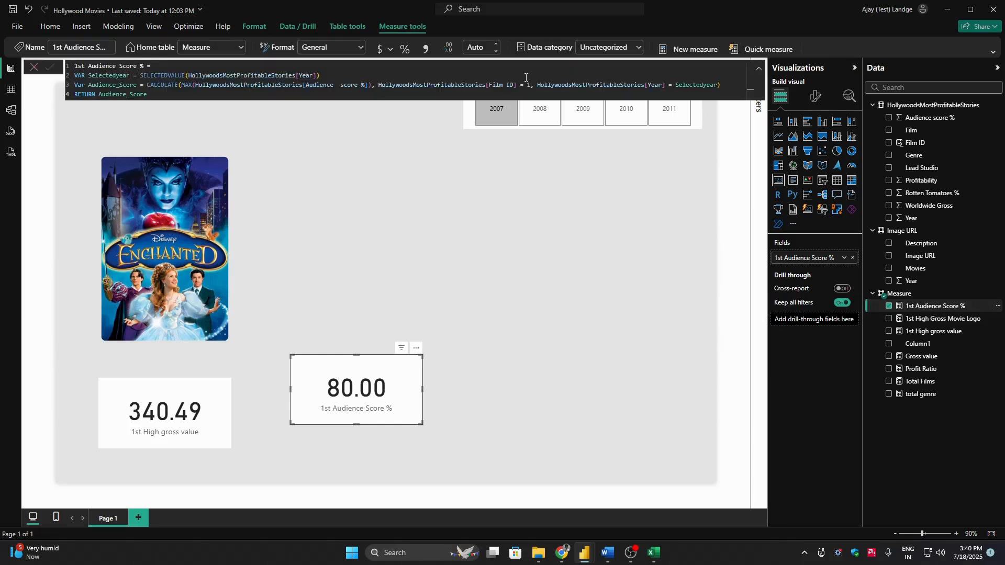
click(993, 52)
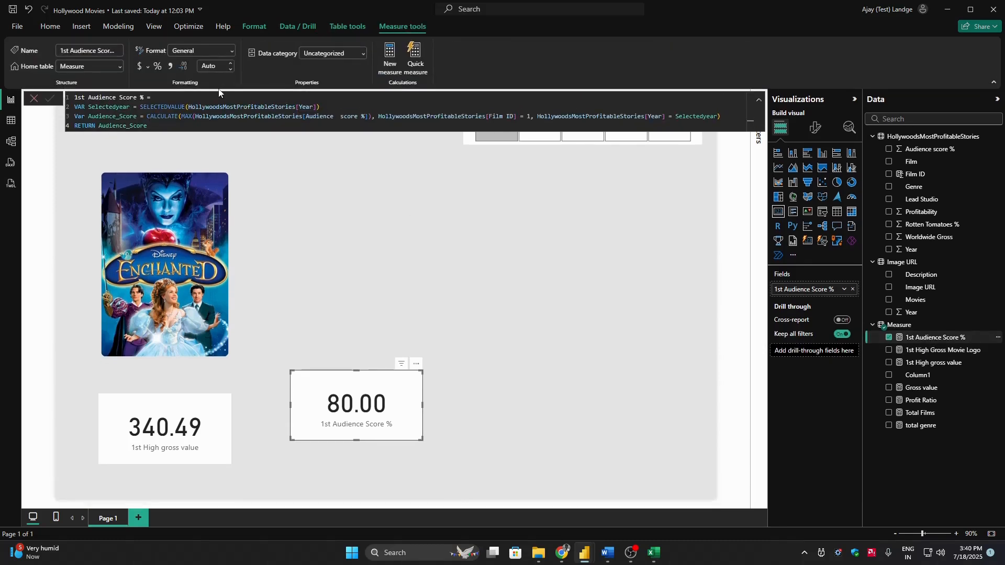
click(219, 69)
text(0)
key(Return)
click(528, 329)
Step: Move the audience score card level with the 1st High gross value card
click(396, 417)
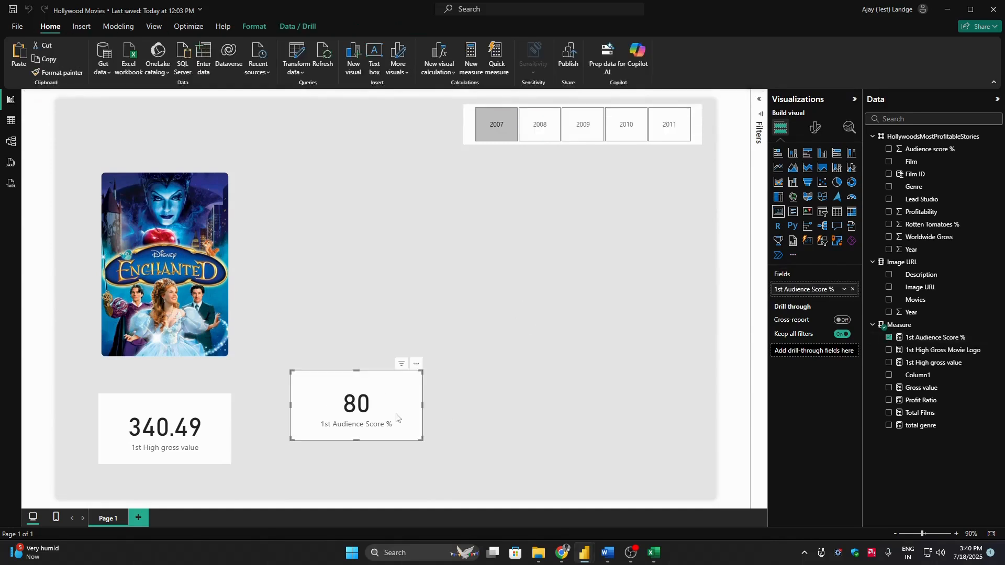
drag(351, 415, 342, 439)
click(514, 354)
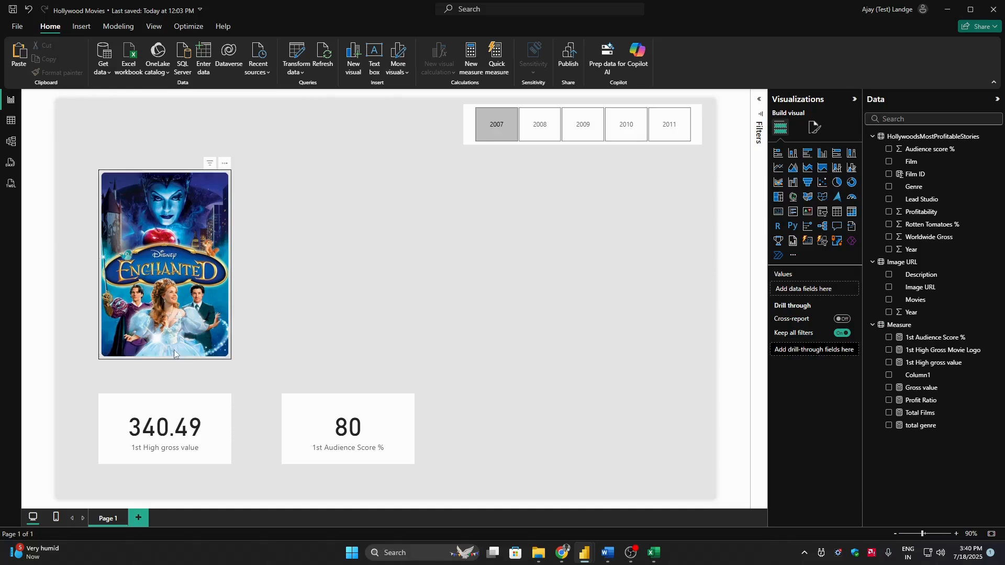
click(808, 242)
drag(144, 146, 353, 256)
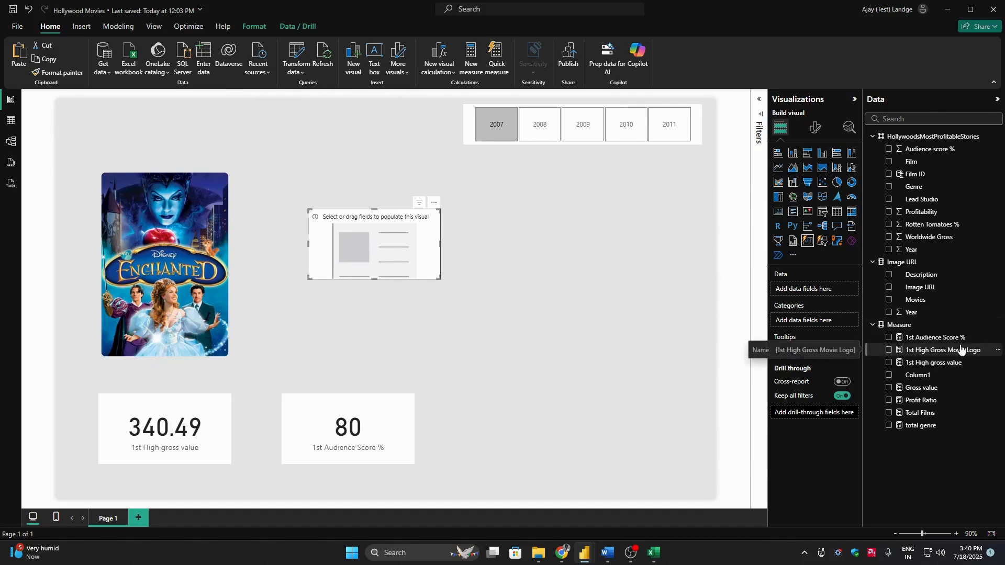
click(932, 338)
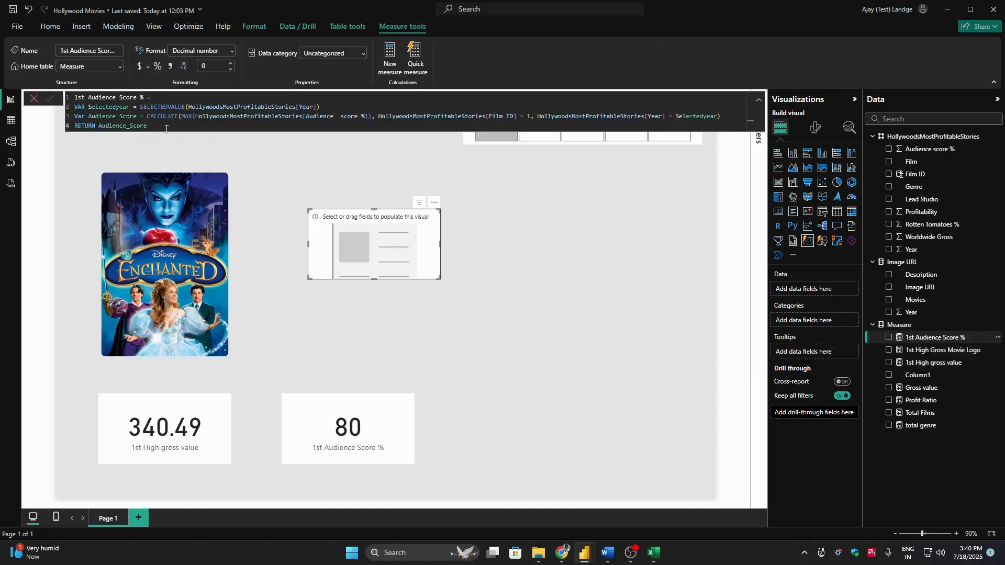
click(167, 126)
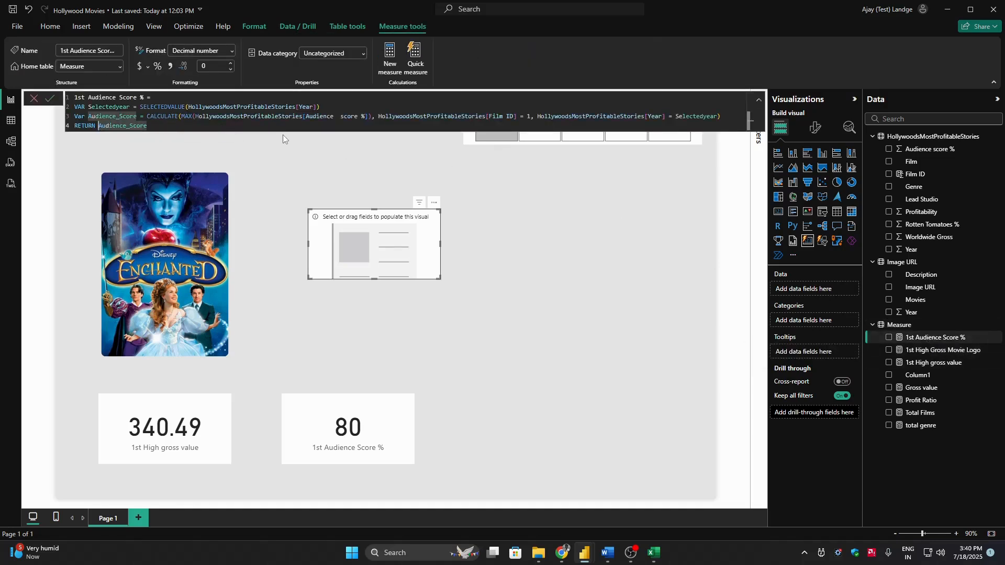
click(622, 322)
click(411, 270)
key(Delete)
Step: Add a new-style card showing 1st Audience Score % below the Year slicer and delete the old audience score card
click(807, 240)
click(889, 337)
drag(162, 142, 498, 225)
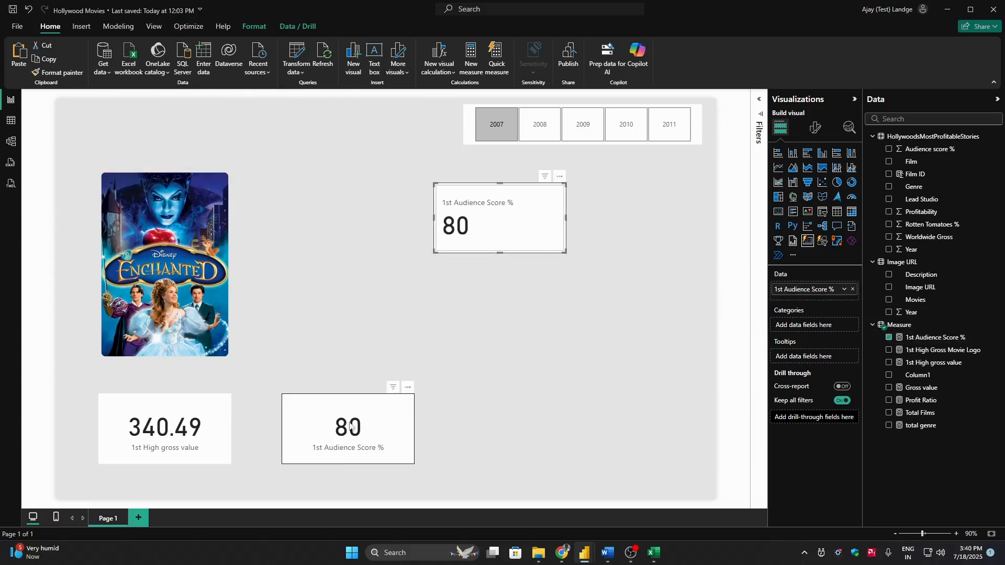
click(365, 403)
key(Delete)
Step: Insert a thumbs-up emoji before Audience_Score in the RETURN line of the 1st Audience Score % measure
click(936, 337)
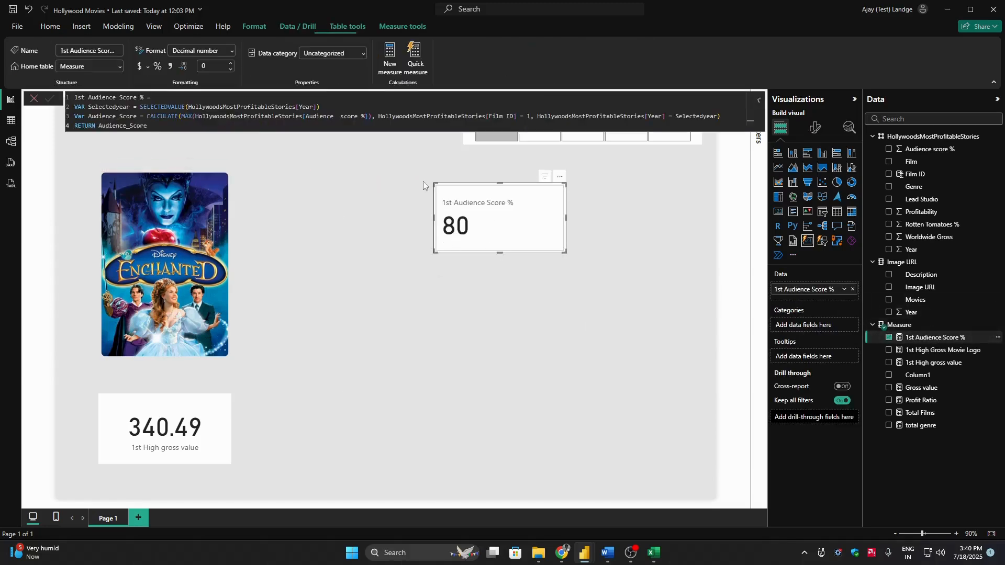
click(188, 129)
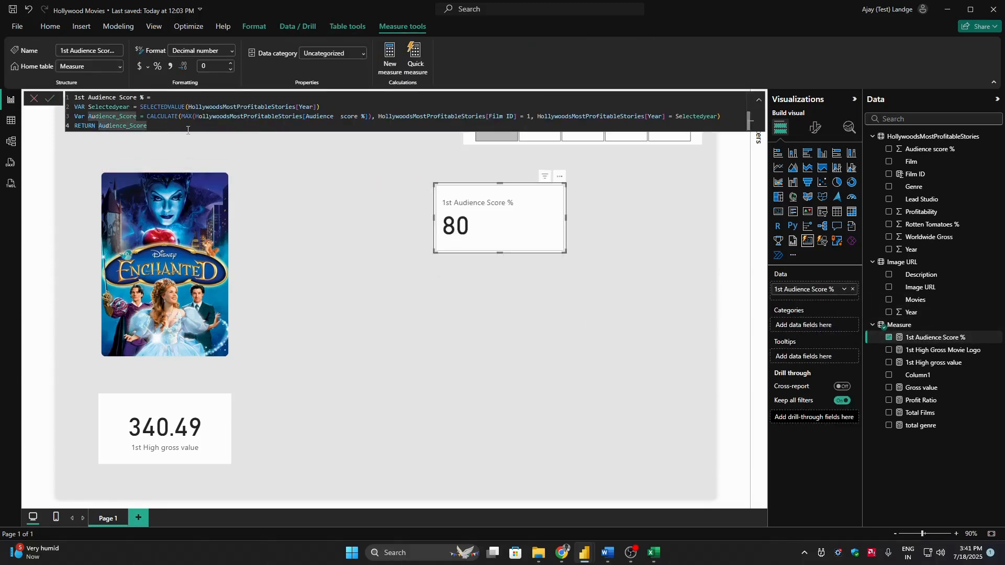
key(alt+Tab)
key(alt+Tab)
key(alt+Tab)
key(Tab)
key(Tab)
key(super+period)
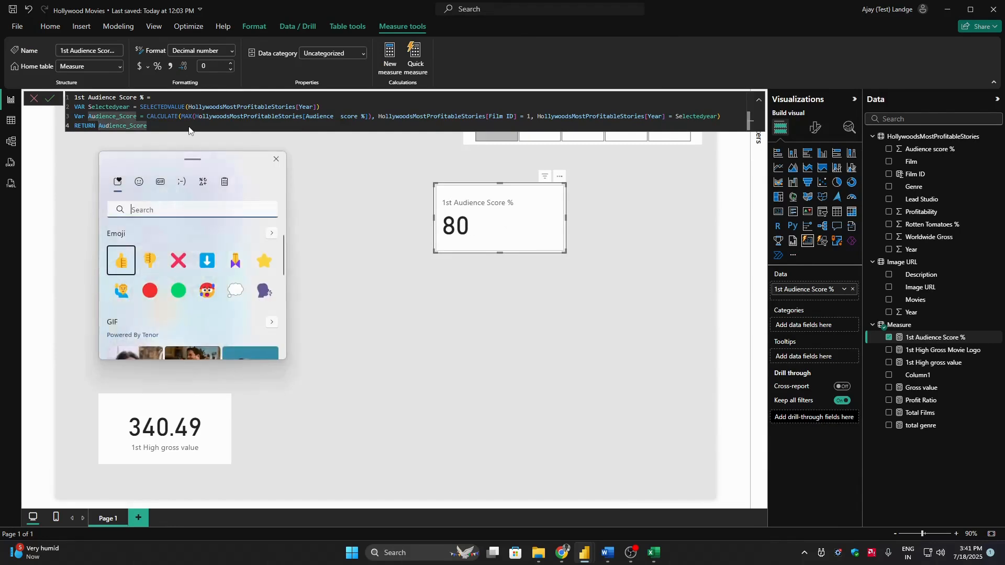
key(Return)
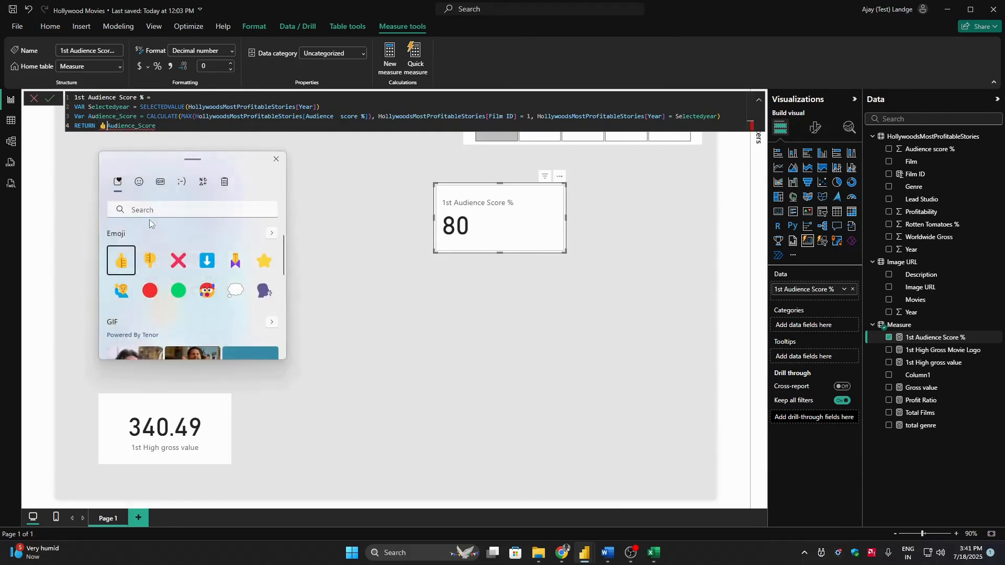
key(Escape)
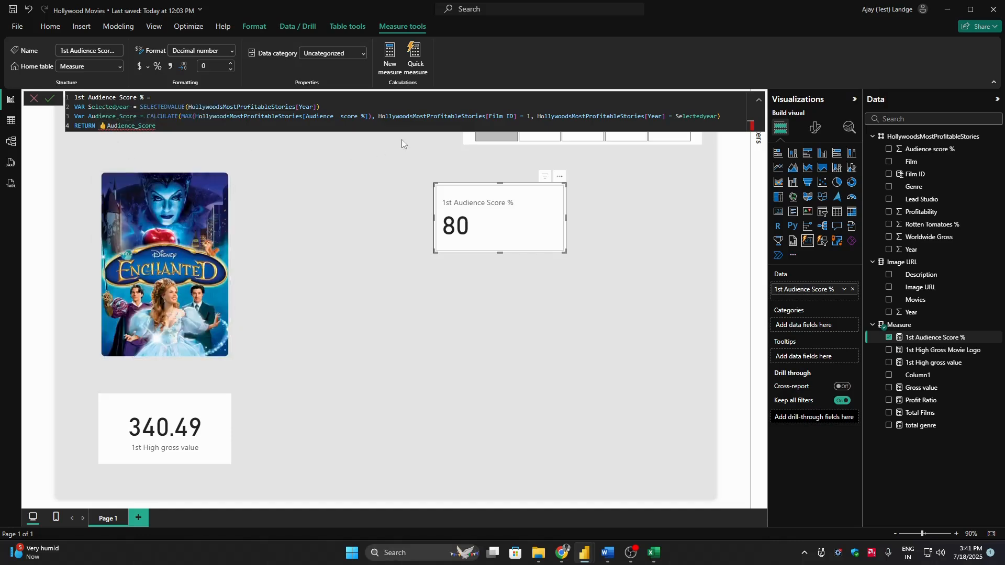
Step: Quote the emoji and join it to Audience_Score with & " " & in the RETURN line, and commit the formula
text(")
key(Left)
key(Left)
key(Left)
text(")
key(BackSpace)
text(")
key(BackSpace)
text("👍" & )
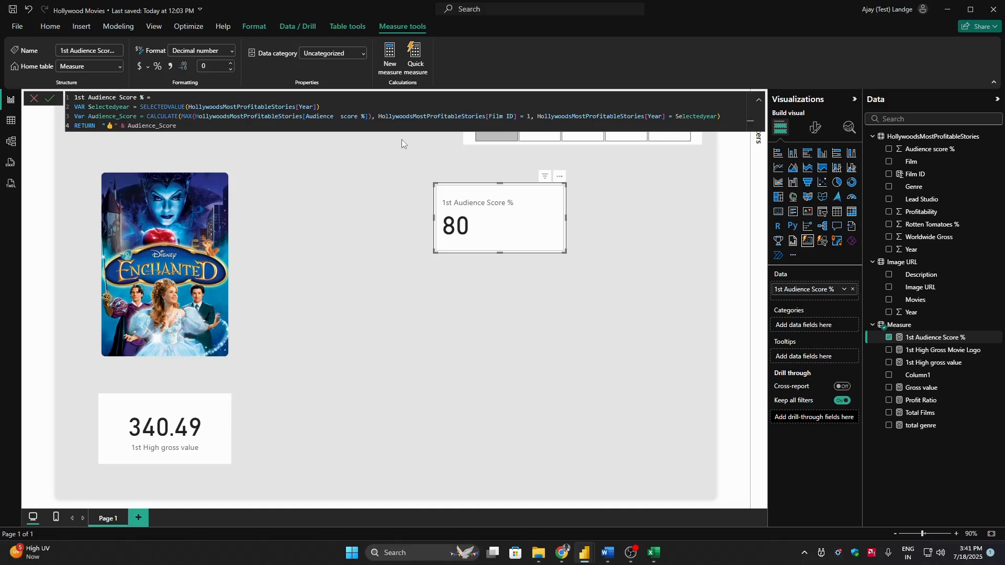
text(" " &)
key(Return)
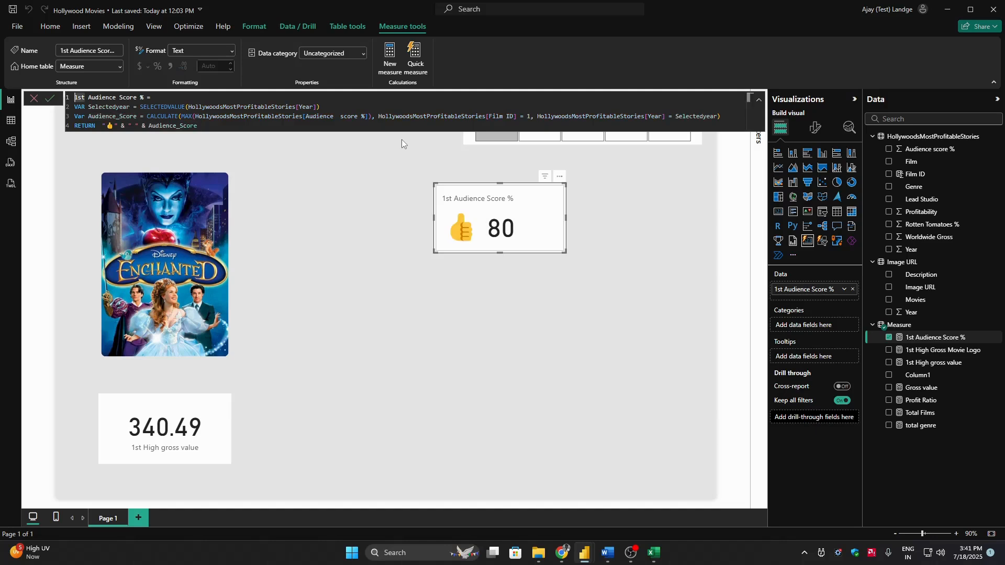
Step: Append & " Votes" to the RETURN line, commit it, and widen the audience score card to fit the text
click(430, 129)
text(& )
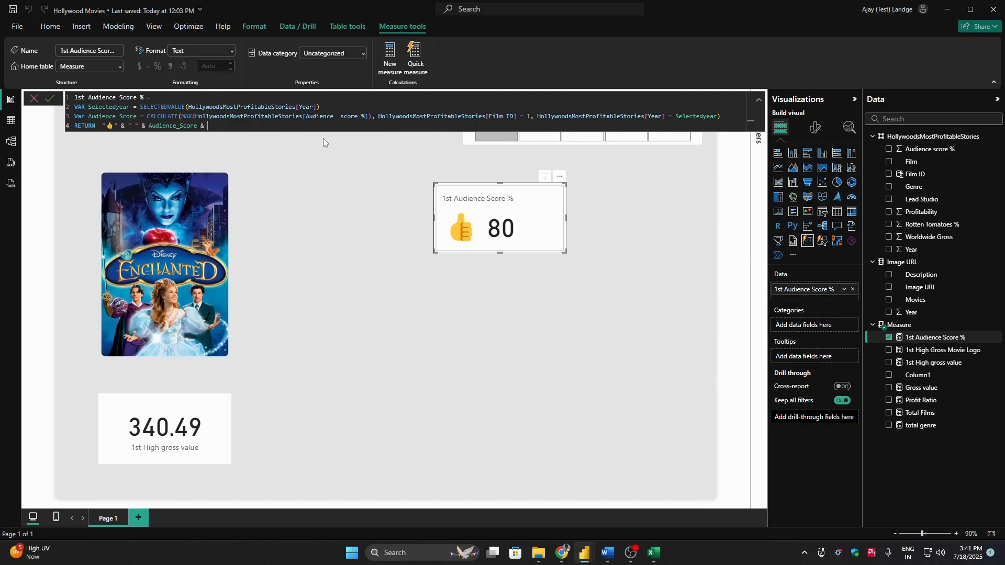
text("Votes)
key(Return)
drag(565, 217, 688, 218)
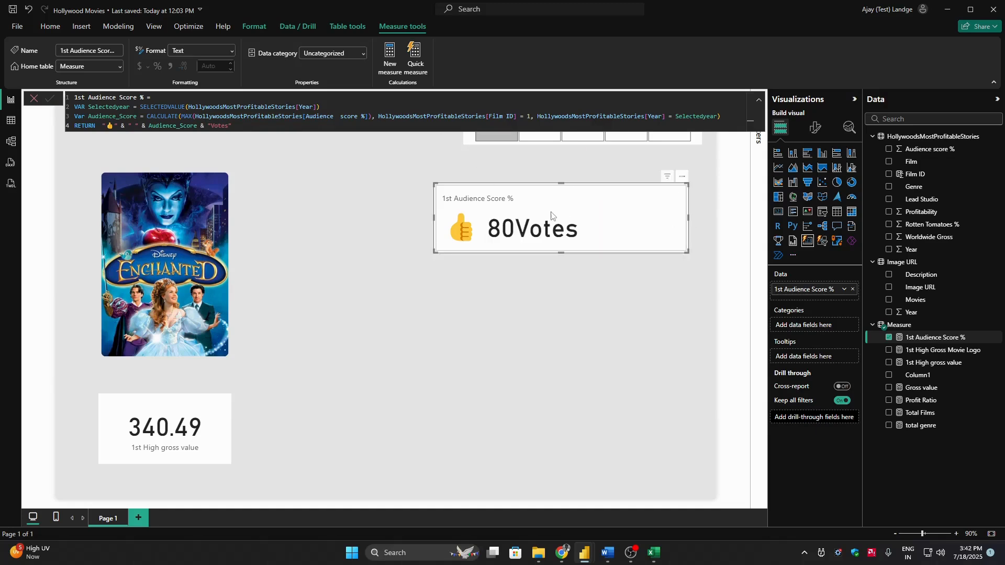
click(208, 126)
key(Return)
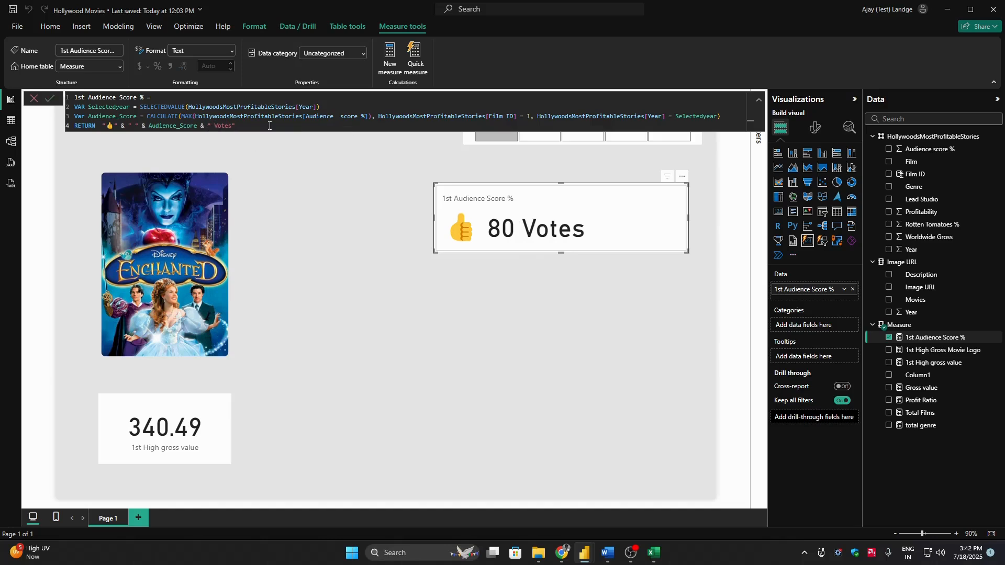
Step: Append a " | " separator after " Votes" in the RETURN line and commit the formula
text(& ")
key(BackSpace)
text(| " &)
key(Return)
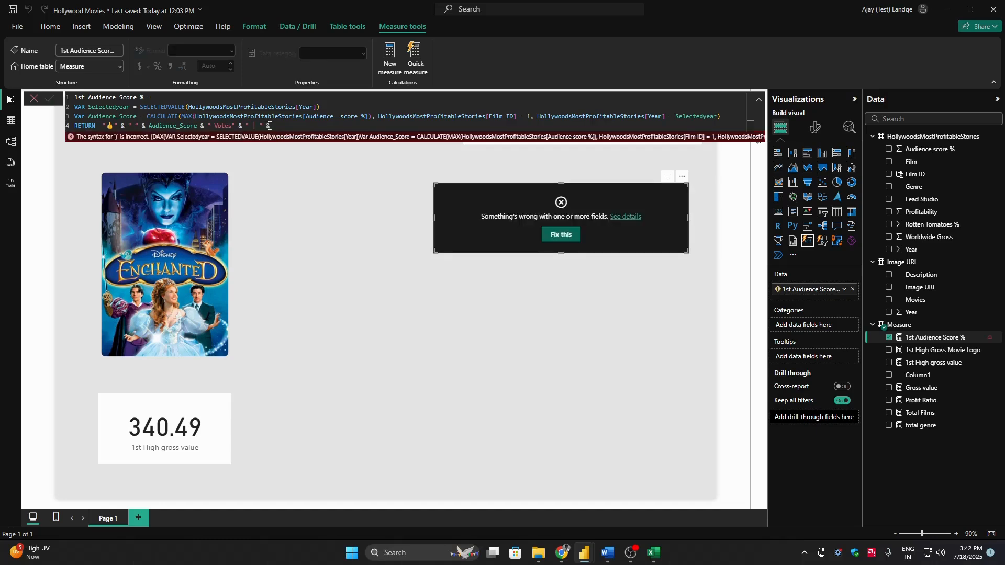
key(BackSpace)
key(BackSpace)
key(Return)
Step: Append & [1st High gross value] to the RETURN line of 1st Audience Score %, commit it, and widen the audience score card
click(341, 128)
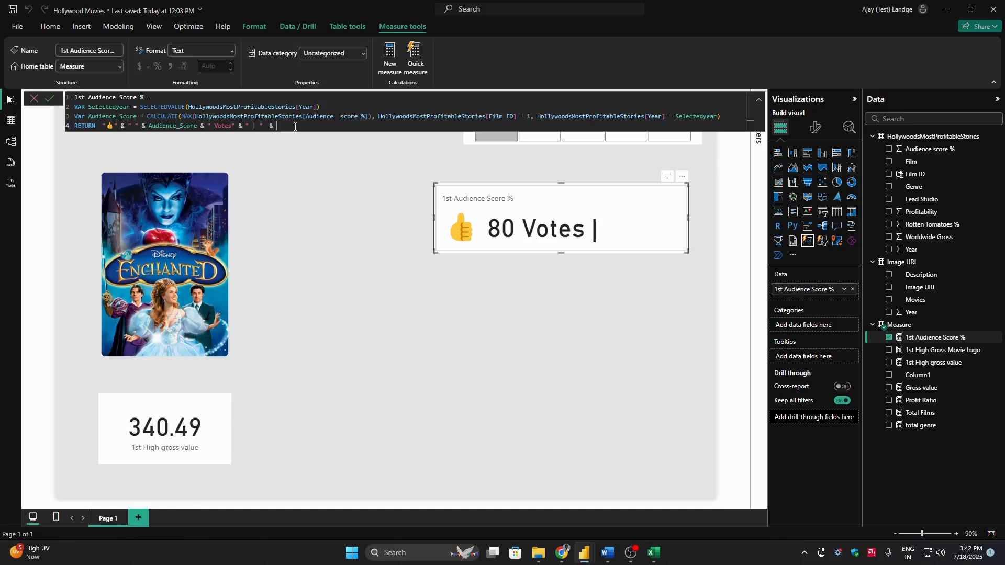
text(1st)
key(BackSpace)
key(BackSpace)
key(BackSpace)
key(BackSpace)
text(high)
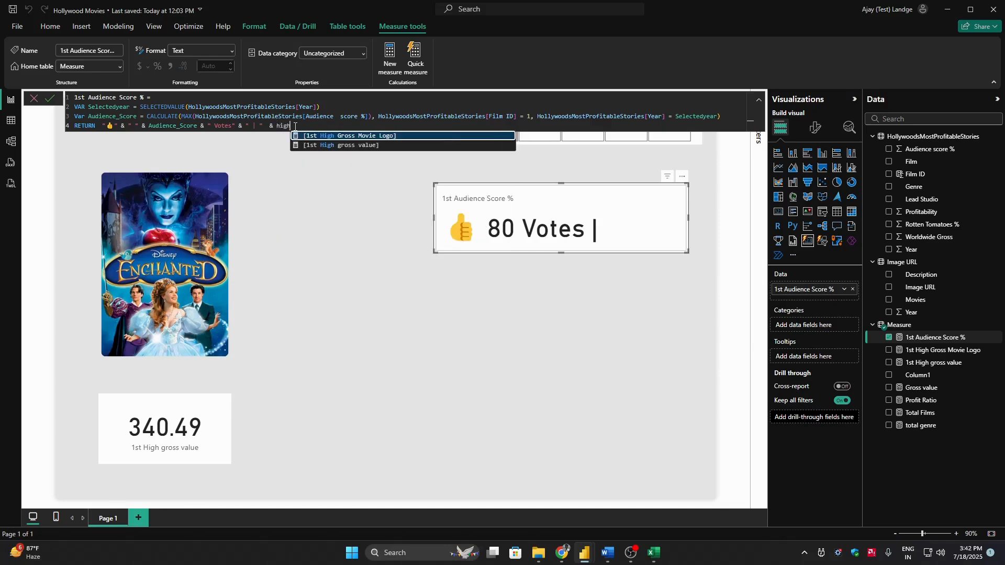
key(Down)
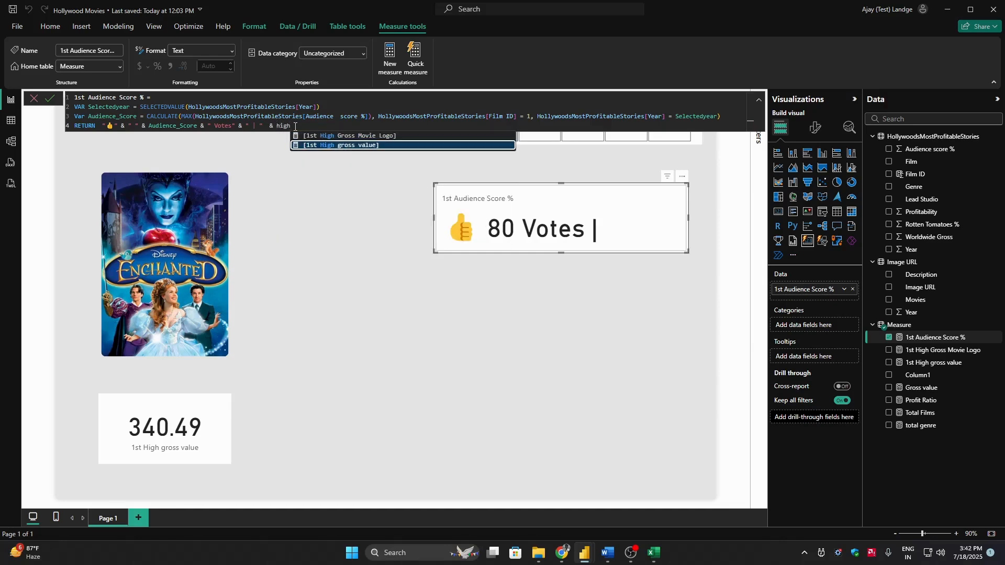
key(Tab)
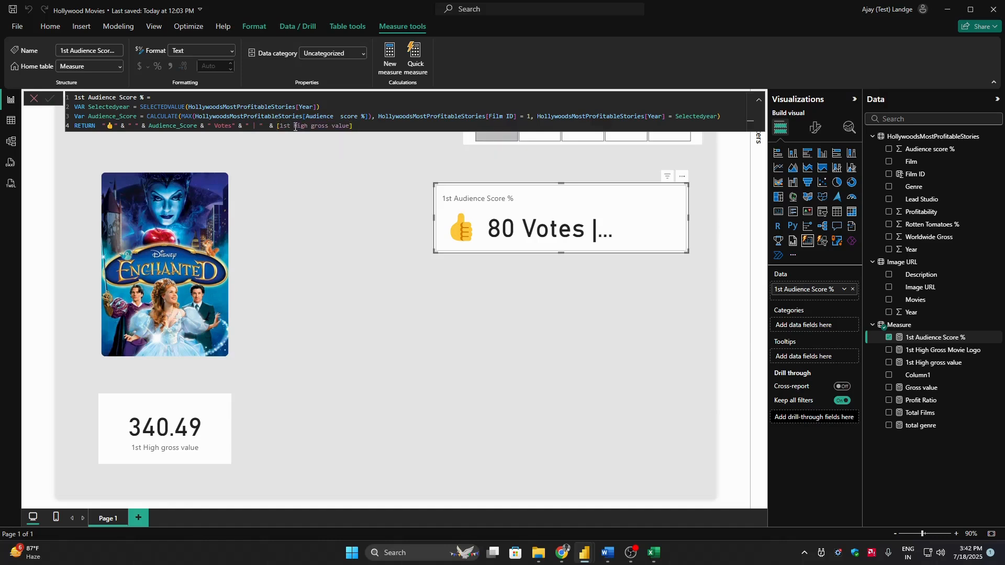
drag(434, 253, 350, 266)
Step: Wrap [1st High gross value] in ROUND with 2 decimal digits in the RETURN line and commit the formula
click(385, 128)
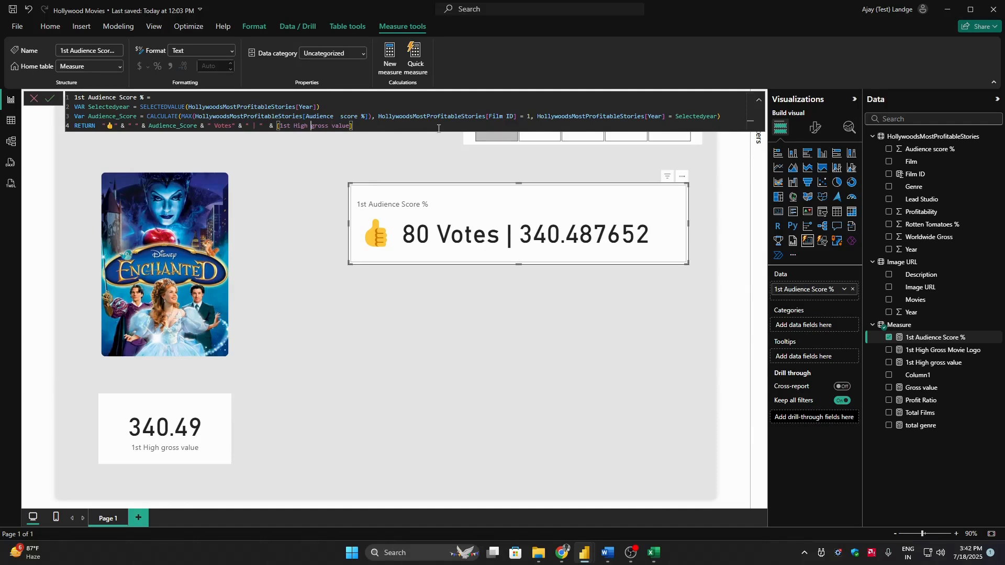
text(ROUND()
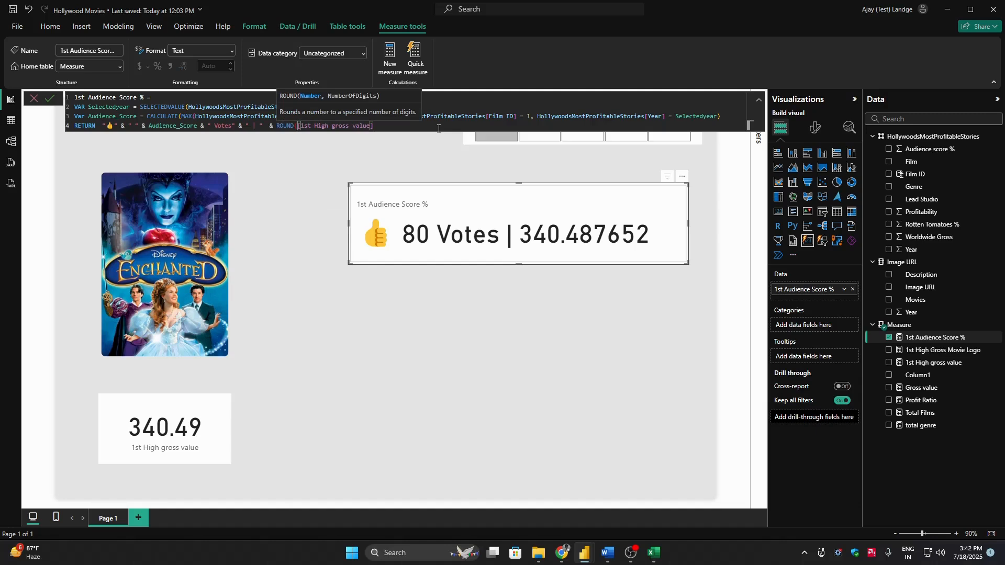
key(BackSpace)
text(()
key(End)
text(, 2))
key(Return)
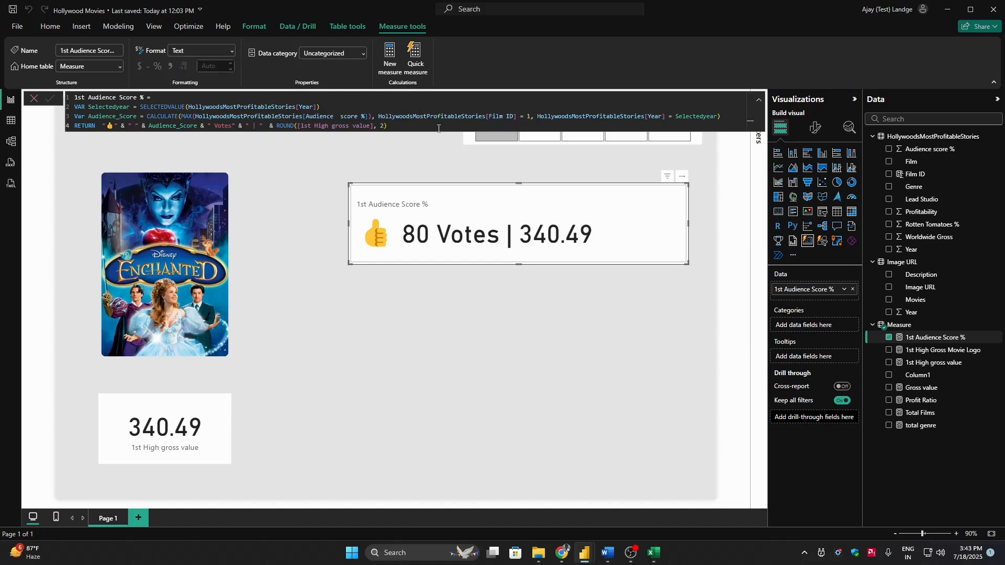
Step: Append & "M" after the ROUND expression in the RETURN line and commit the formula
click(465, 124)
text(& "M)
key(Return)
click(815, 128)
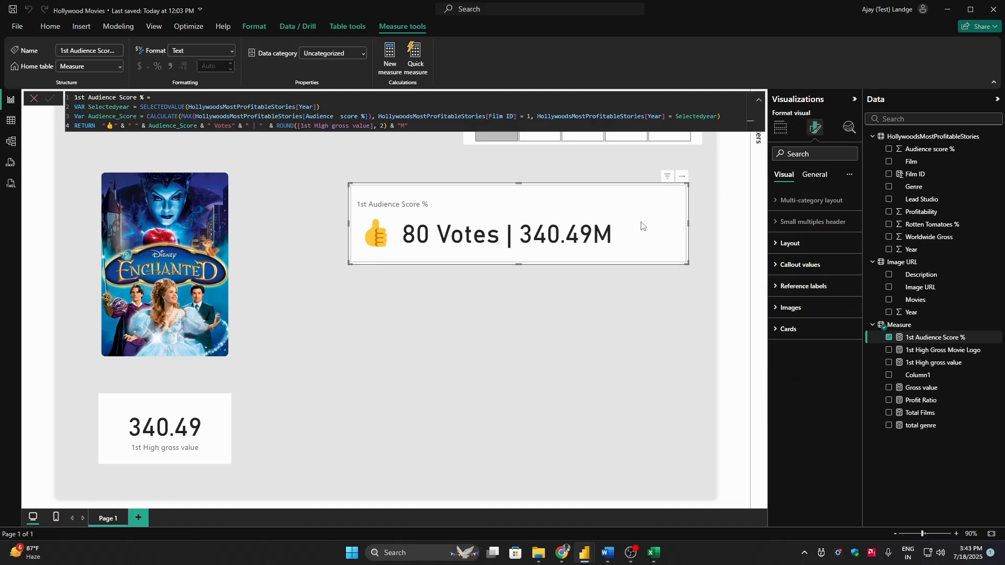
click(801, 264)
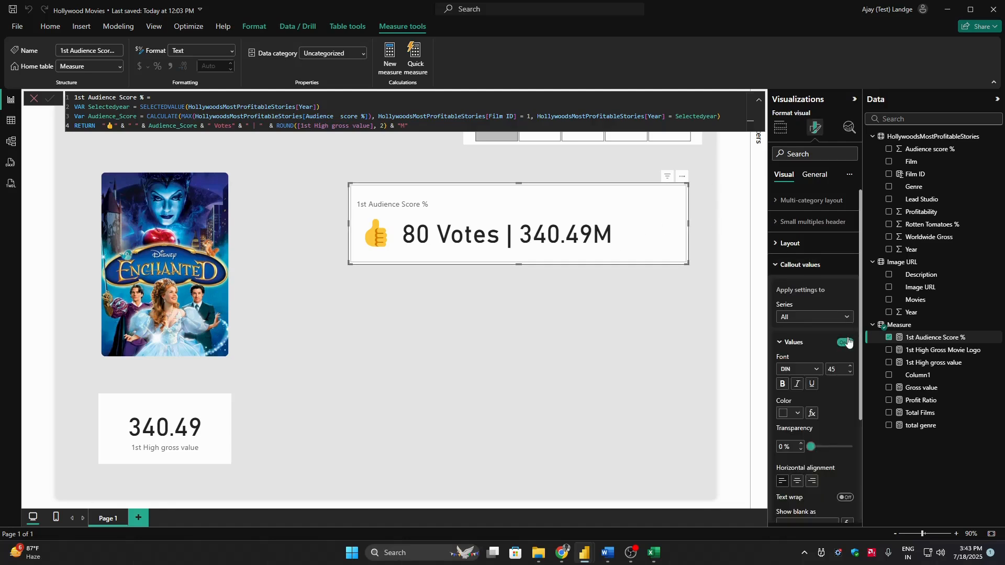
click(801, 264)
Step: Delete the 1st High gross value card and move the audience score card below the Enchanted poster
click(164, 413)
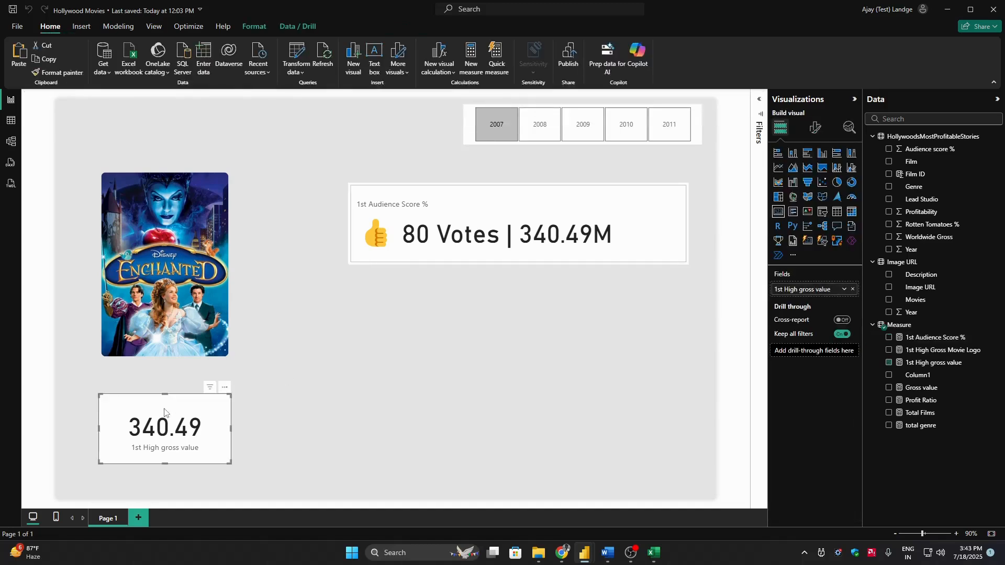
key(Delete)
drag(482, 204, 207, 384)
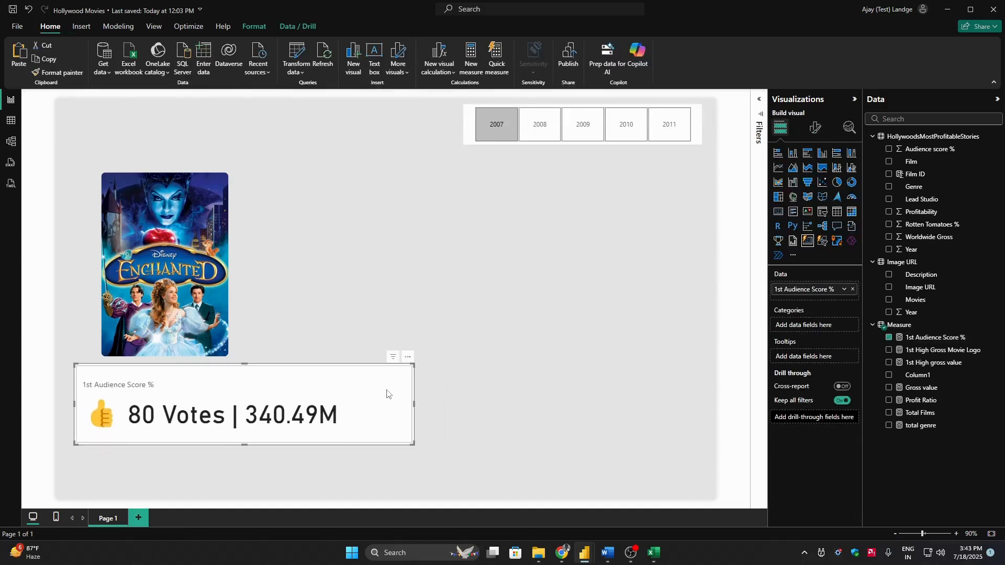
Step: Switch to the Book1 workbook in Excel, look up the height and width for the 4 Cards row, and return to Power BI
key(alt+Tab)
key(alt+Tab)
key(alt+Tab)
key(alt+Tab)
key(alt+Tab)
key(alt+Tab)
key(alt+Tab)
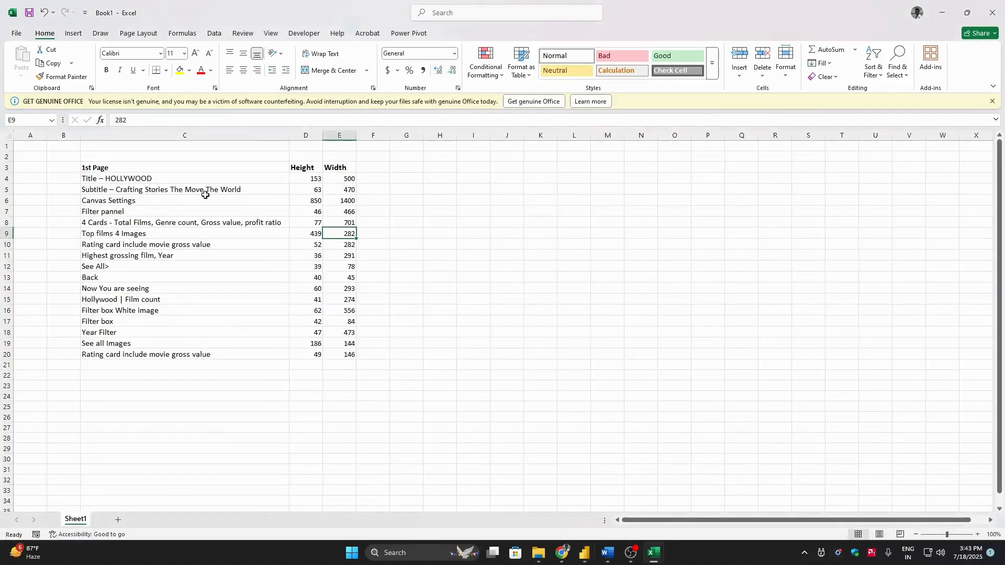
click(141, 225)
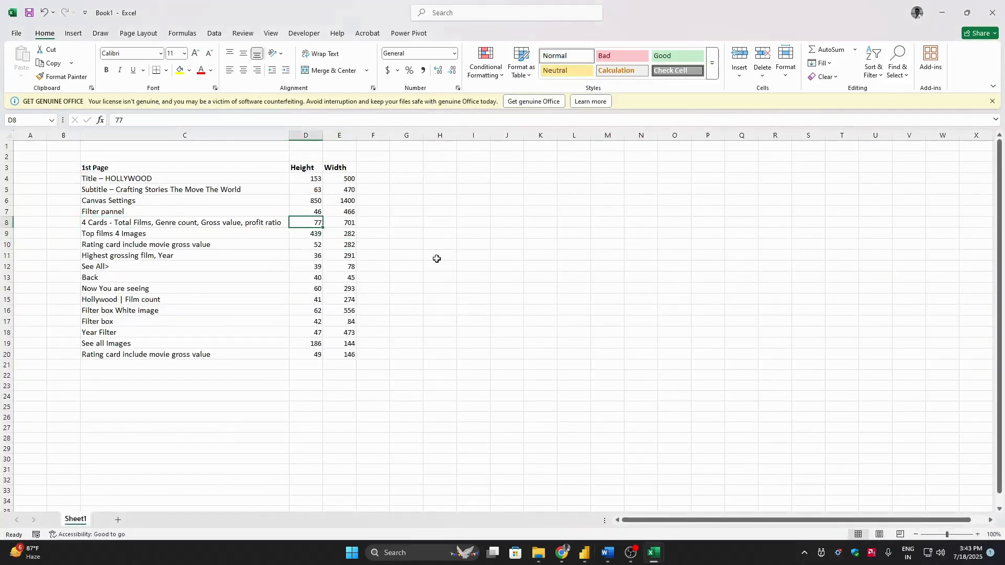
key(alt+Tab)
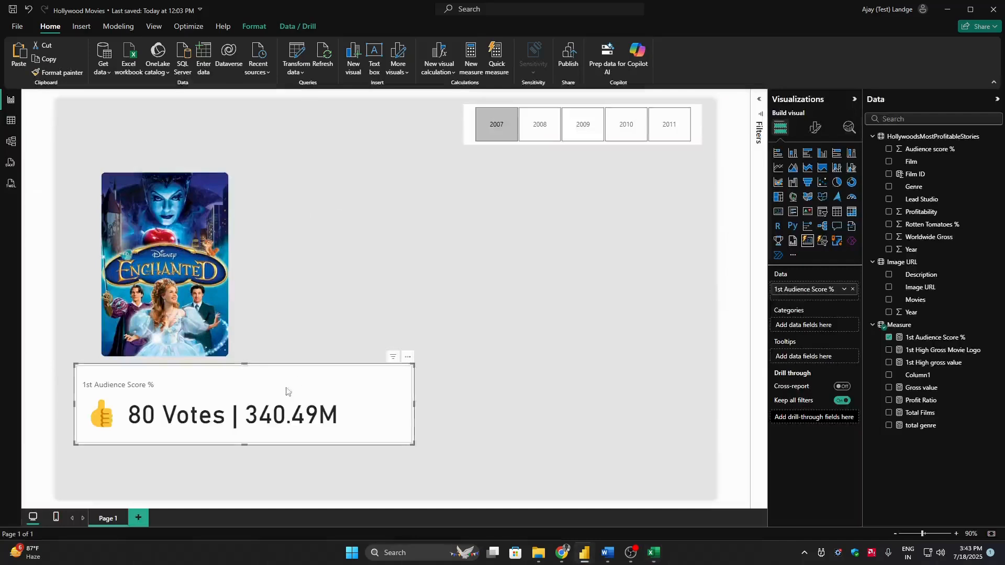
Step: Set the audience score card's height to 77 and width to 701 in its size properties
click(813, 129)
click(815, 174)
click(795, 201)
double_click(795, 253)
text(77)
key(Tab)
text(701)
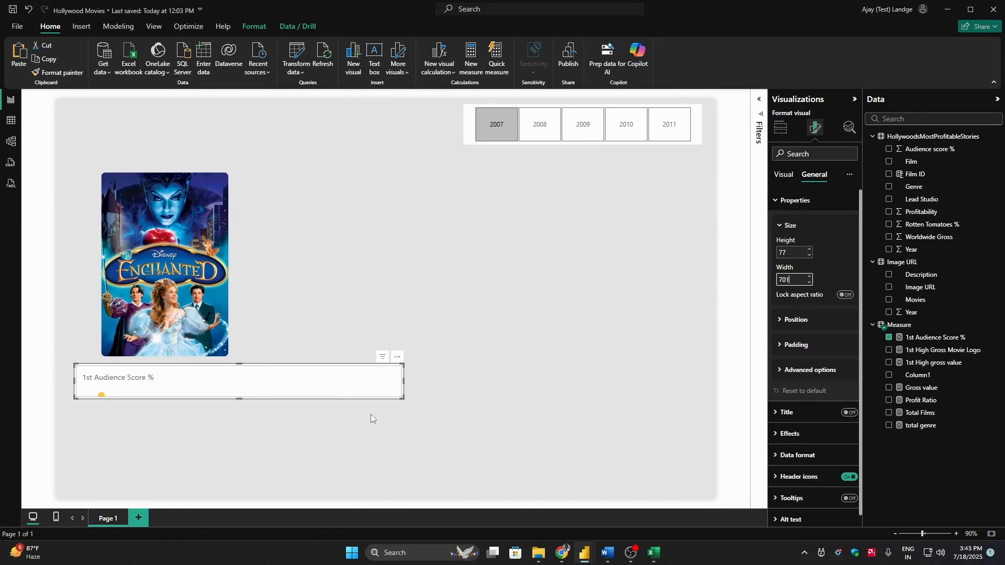
click(369, 386)
Step: Set the audience score card to height 52 and width 282 per the Excel list's first rating card row, and align it directly beneath the poster
key(alt+Tab)
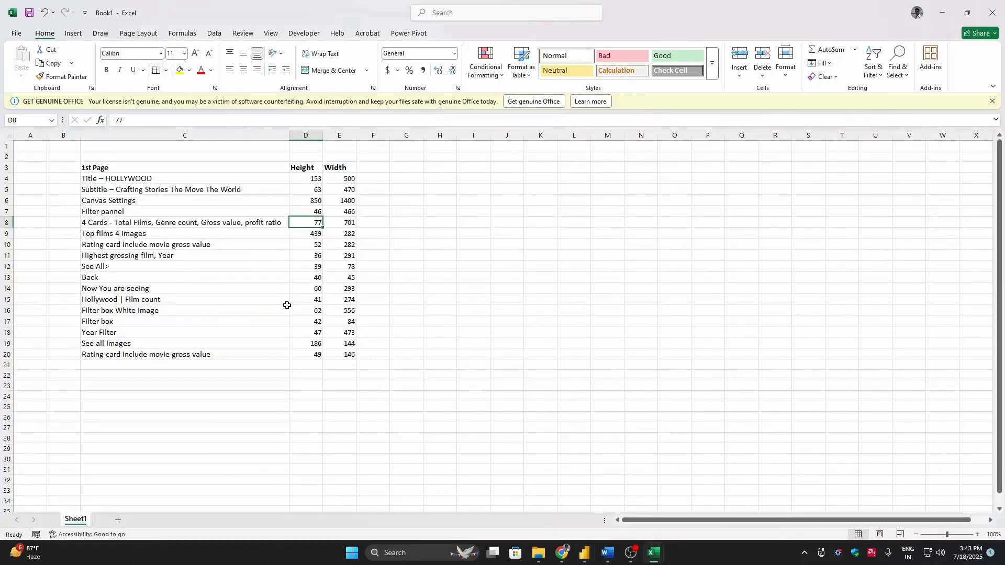
click(133, 246)
click(311, 246)
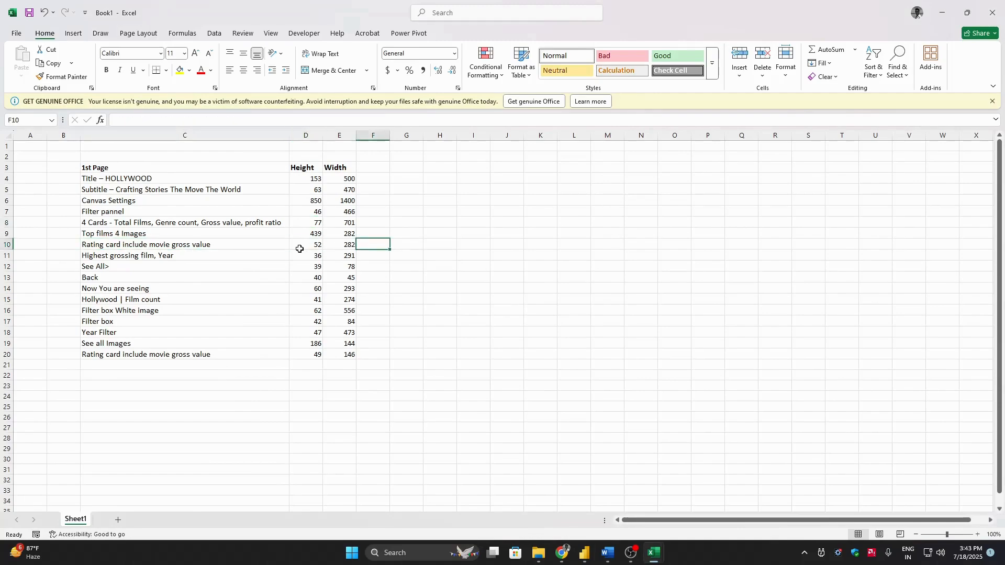
key(alt+Tab)
text(52)
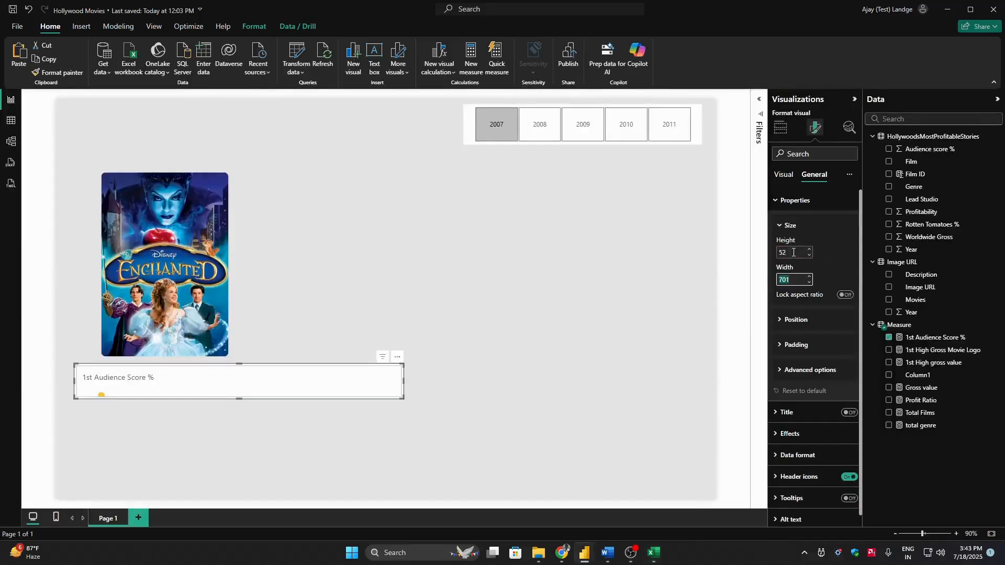
key(Tab)
text(282)
key(Return)
drag(152, 381, 176, 368)
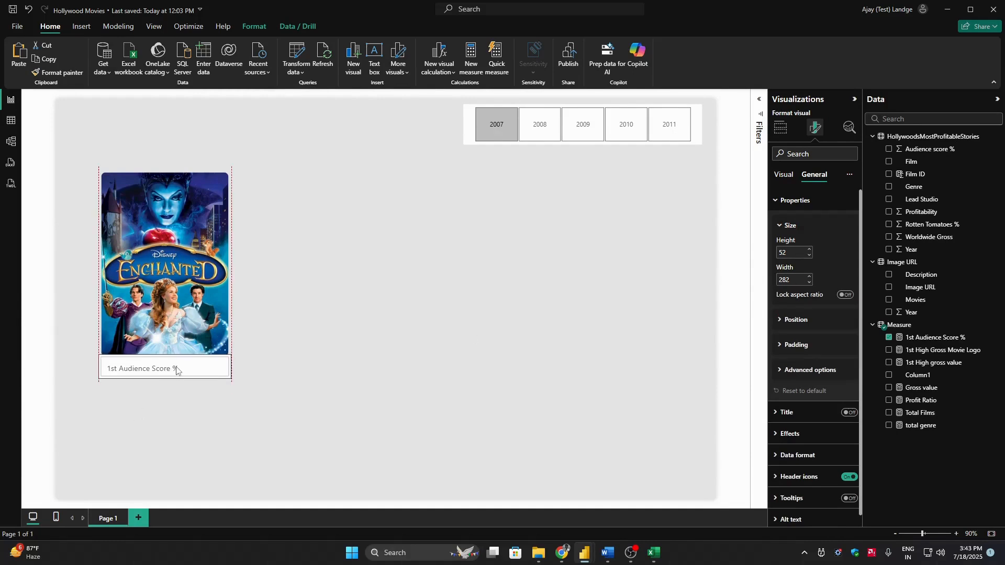
Step: Set the callout value font of the 1st Audience Score % series to Trebuchet MS, size 10
click(784, 175)
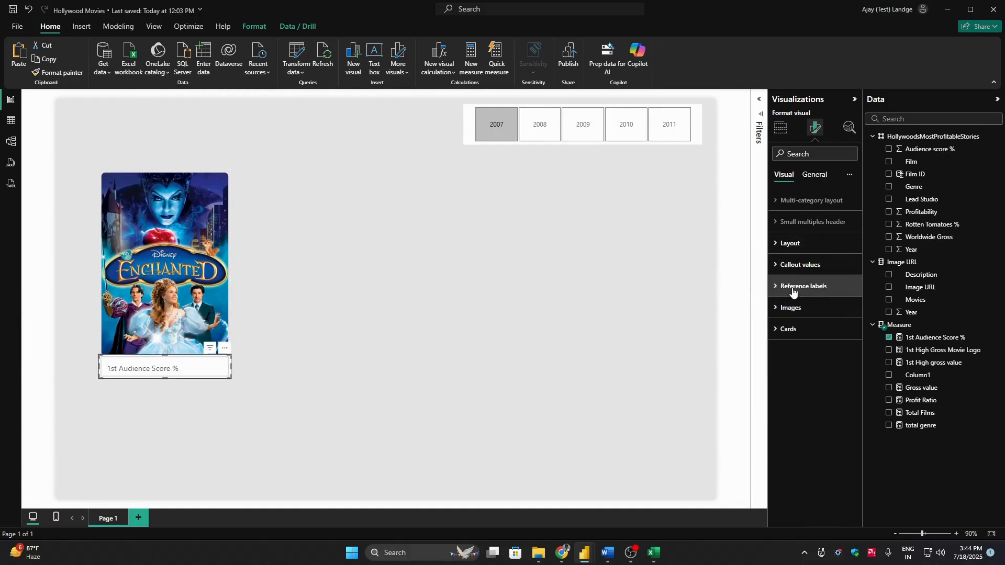
click(809, 264)
click(844, 343)
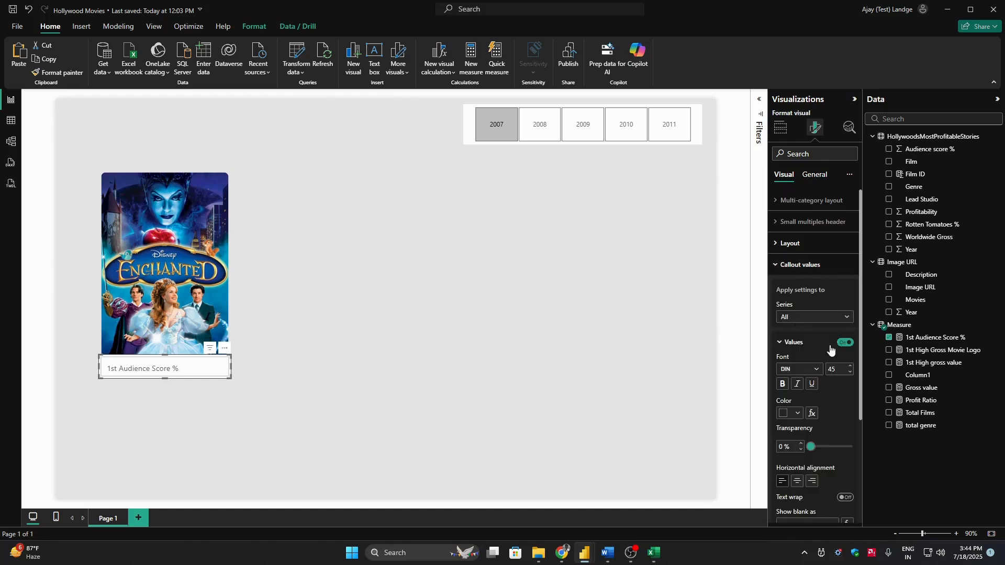
click(829, 317)
click(817, 342)
click(816, 369)
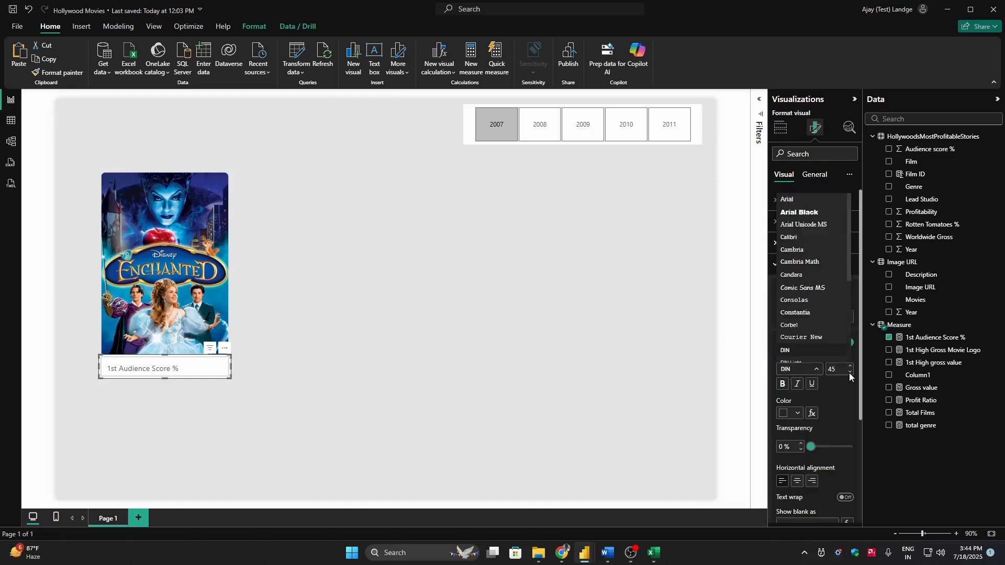
scroll(815, 314, down, 3)
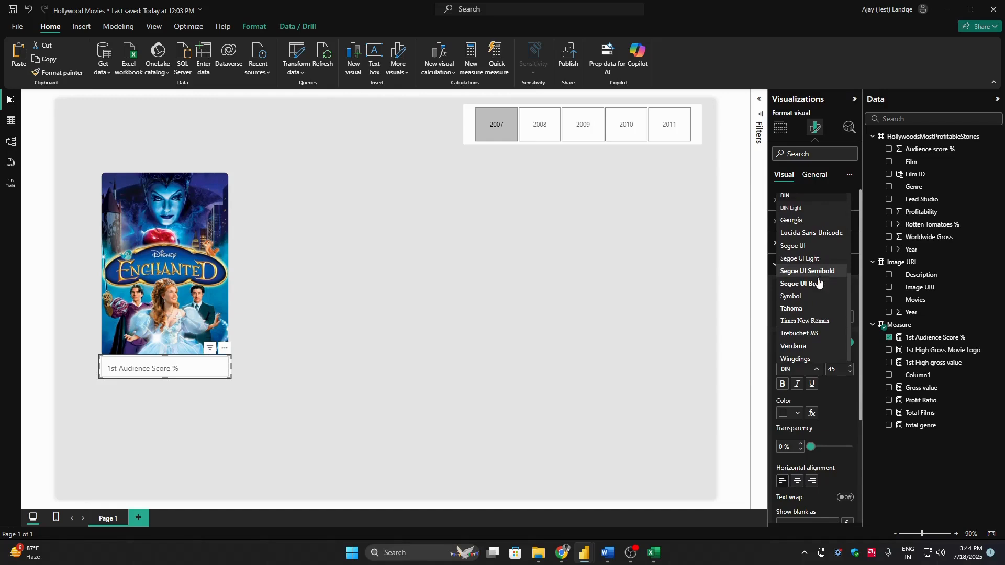
click(815, 334)
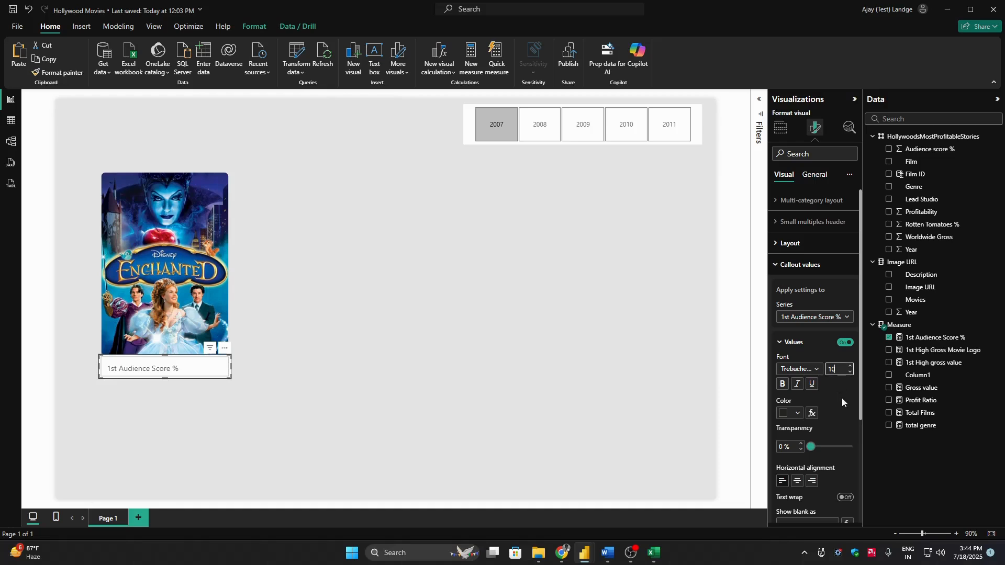
Step: Change the callout value colour of the 1st Audience Score % series to white
click(798, 415)
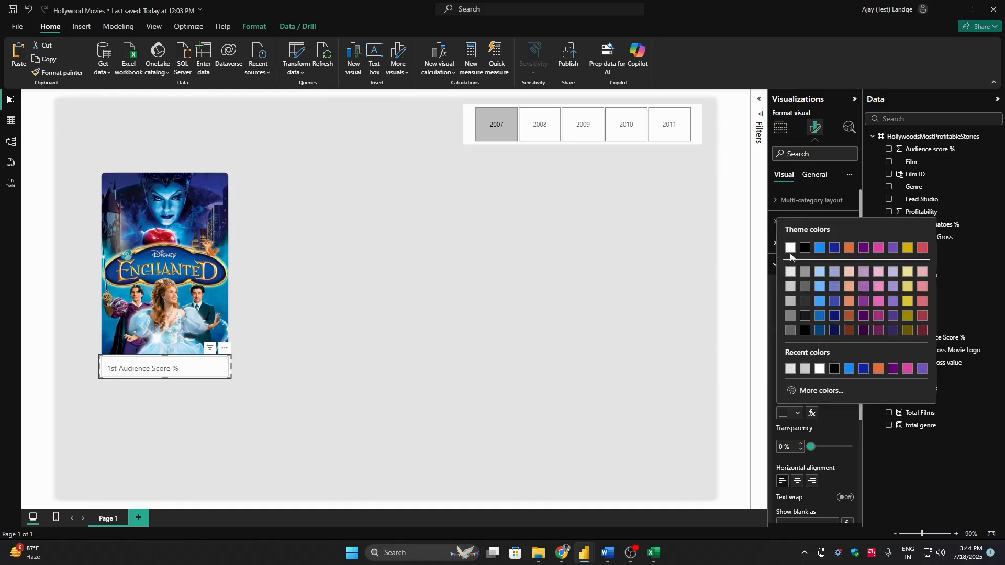
click(820, 369)
click(800, 266)
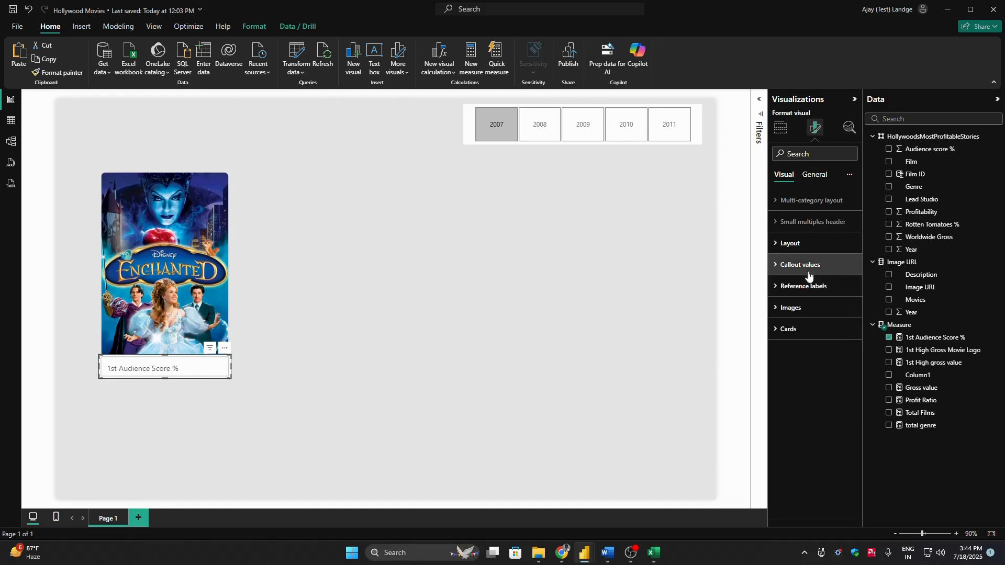
Step: Set the card background to black for the 1st Audience Score % series
click(820, 331)
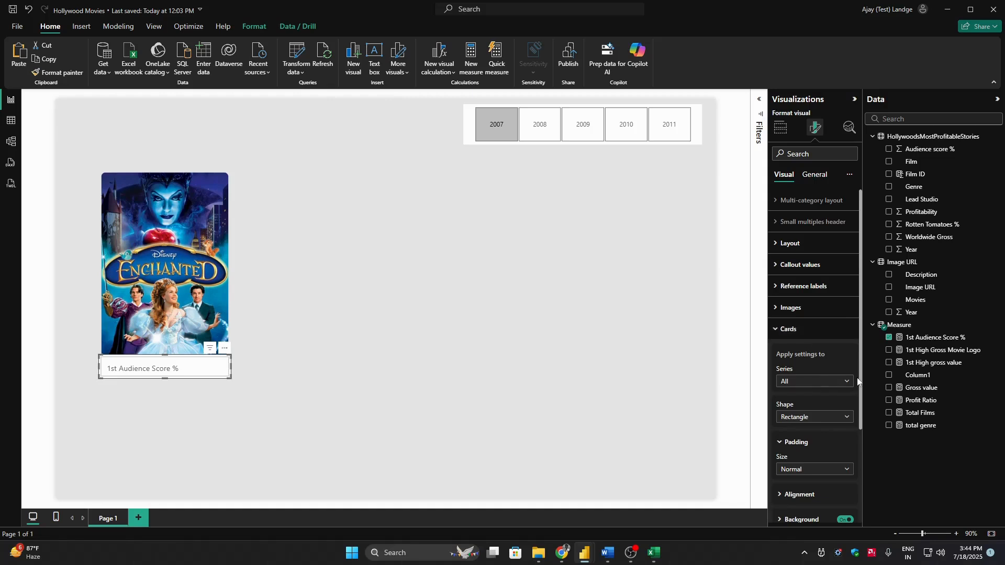
drag(861, 382, 866, 473)
click(815, 391)
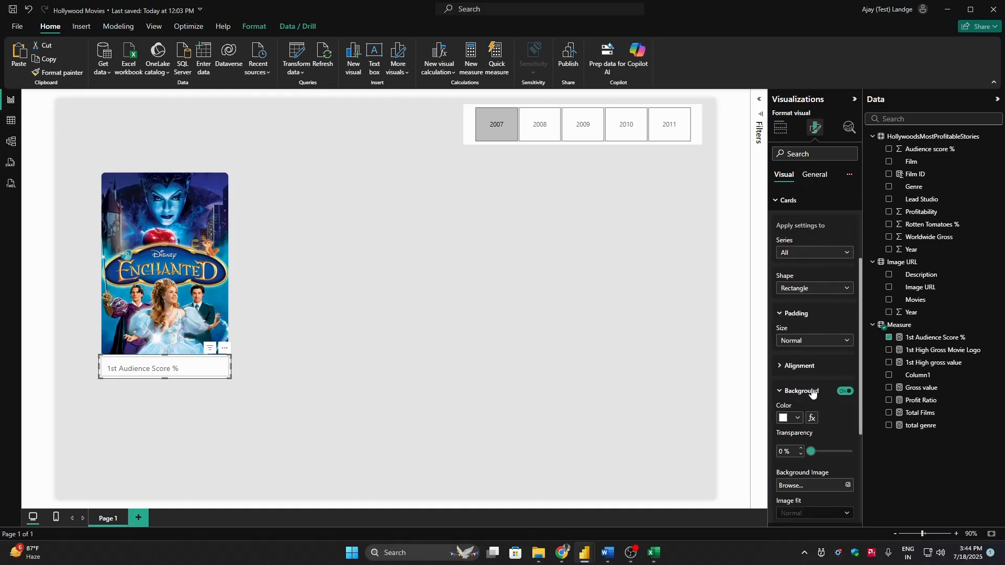
click(807, 252)
click(800, 275)
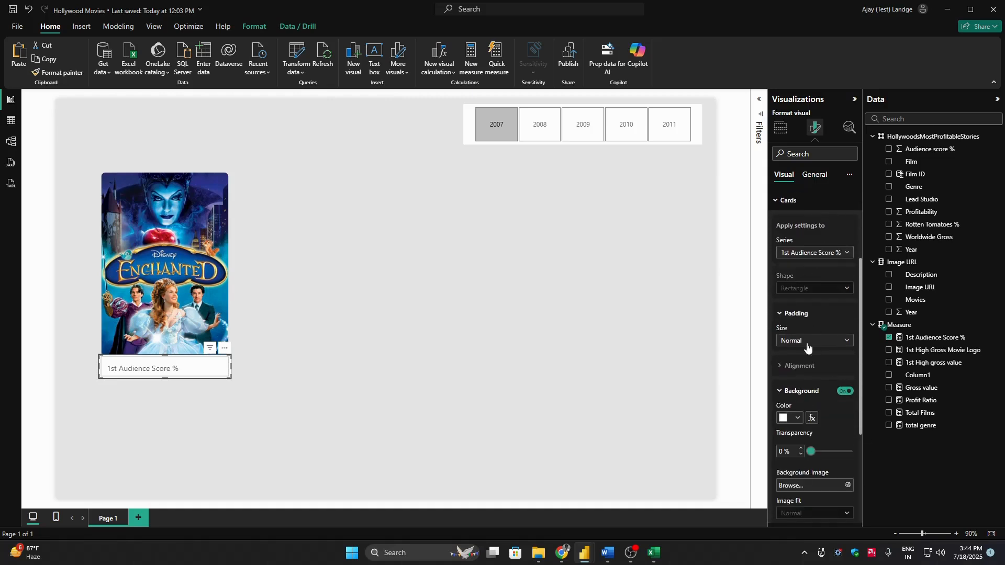
click(798, 418)
click(835, 374)
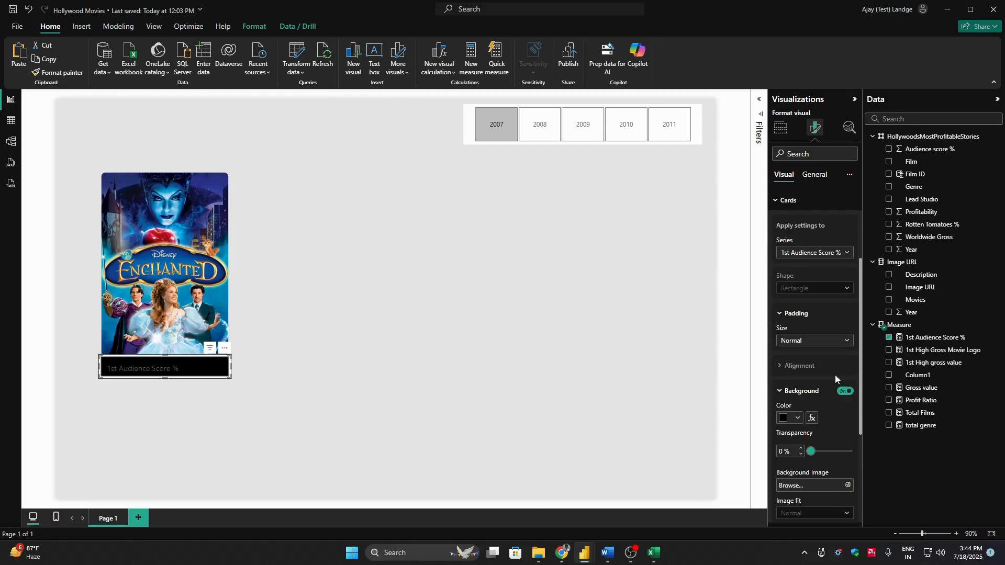
Step: Turn off the card border for the 1st Audience Score % series
click(801, 392)
click(845, 417)
click(845, 417)
click(811, 422)
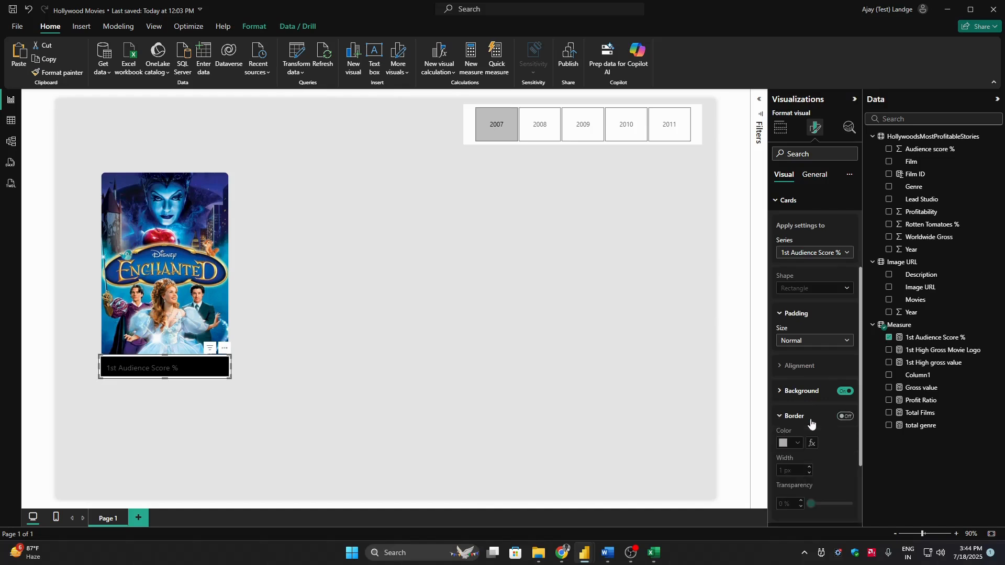
drag(860, 310, 861, 222)
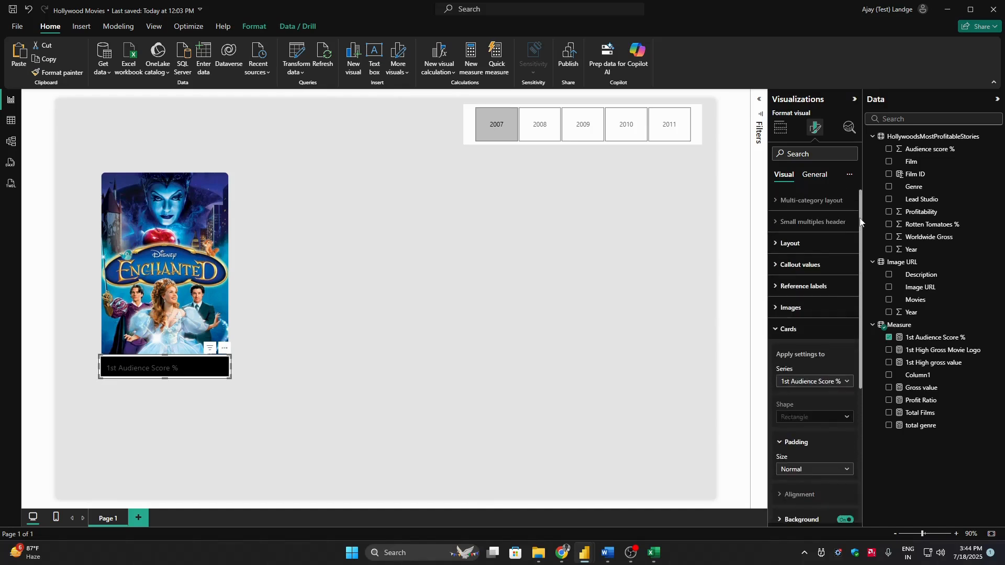
click(802, 338)
click(800, 265)
click(798, 414)
key(Escape)
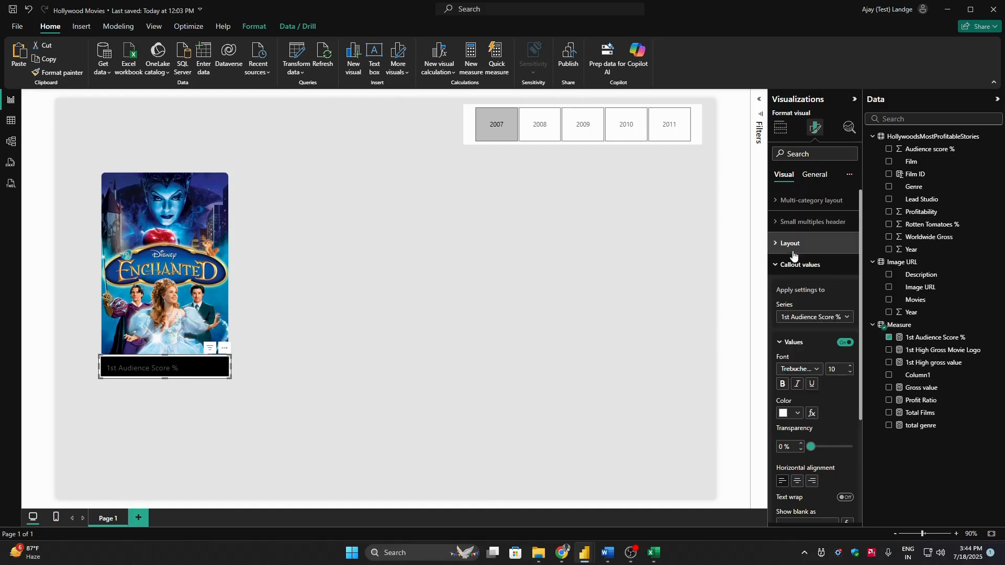
click(811, 343)
click(781, 128)
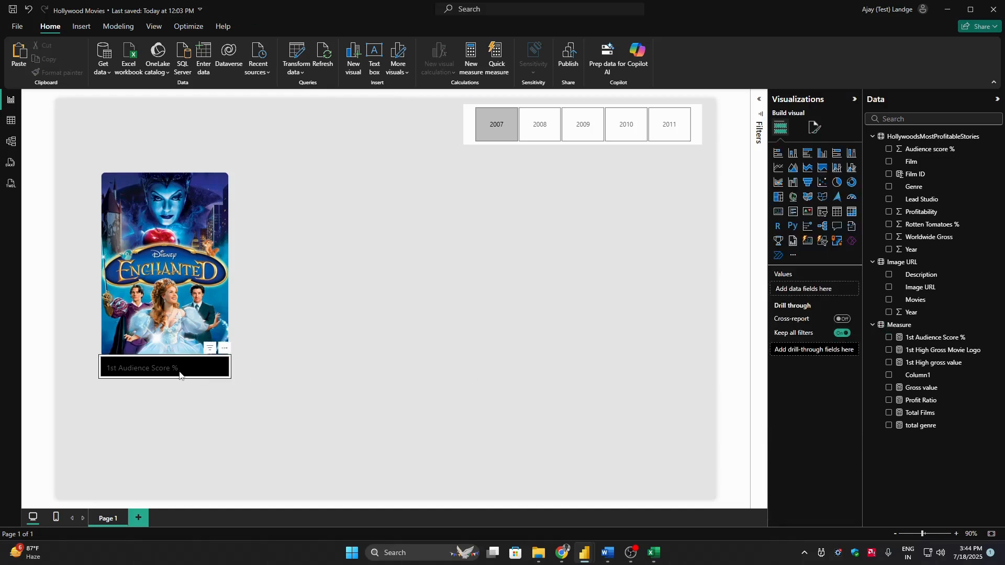
Step: Turn off the callout label of the 1st Audience Score % card so only its value is shown
click(815, 127)
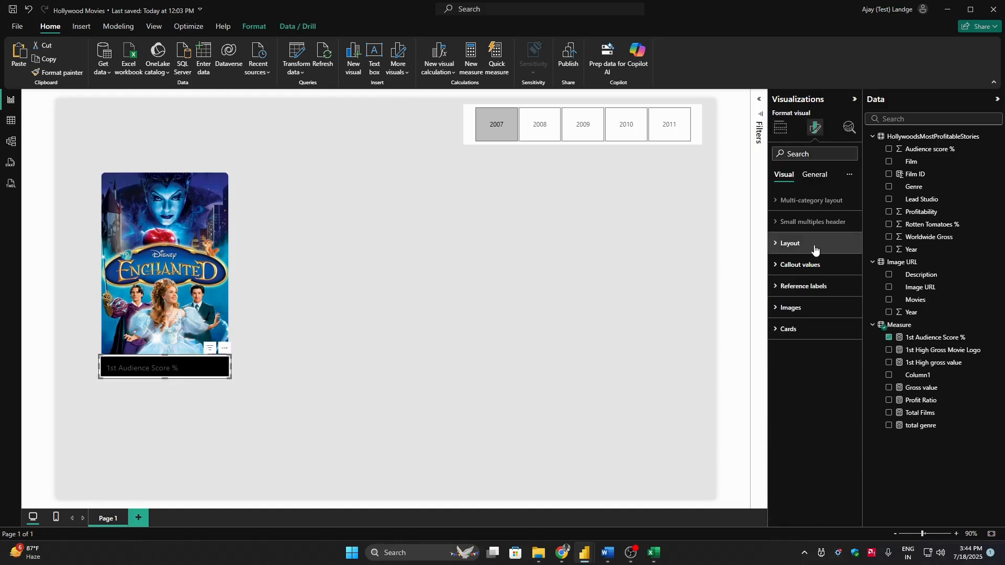
click(811, 265)
click(799, 344)
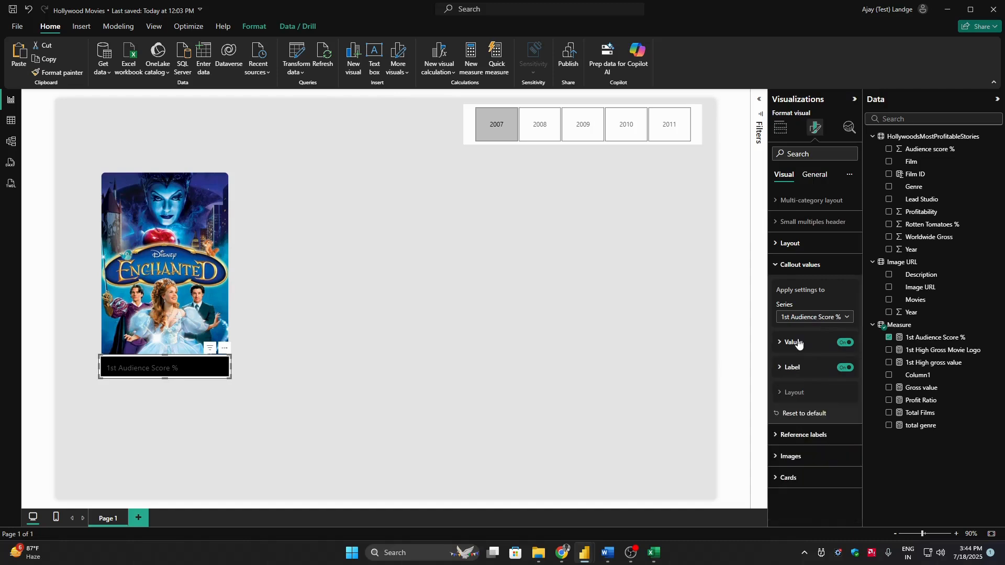
click(803, 368)
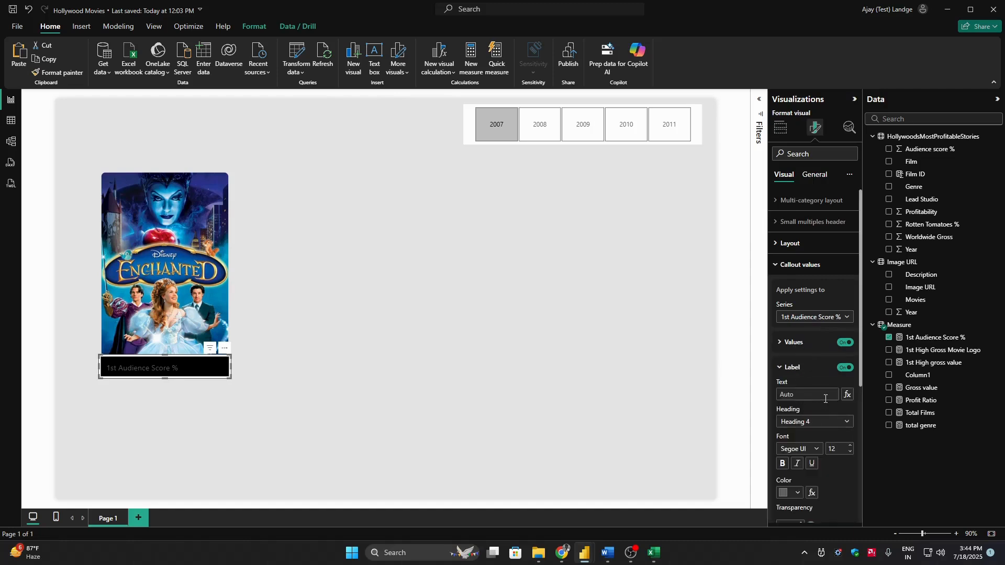
click(848, 370)
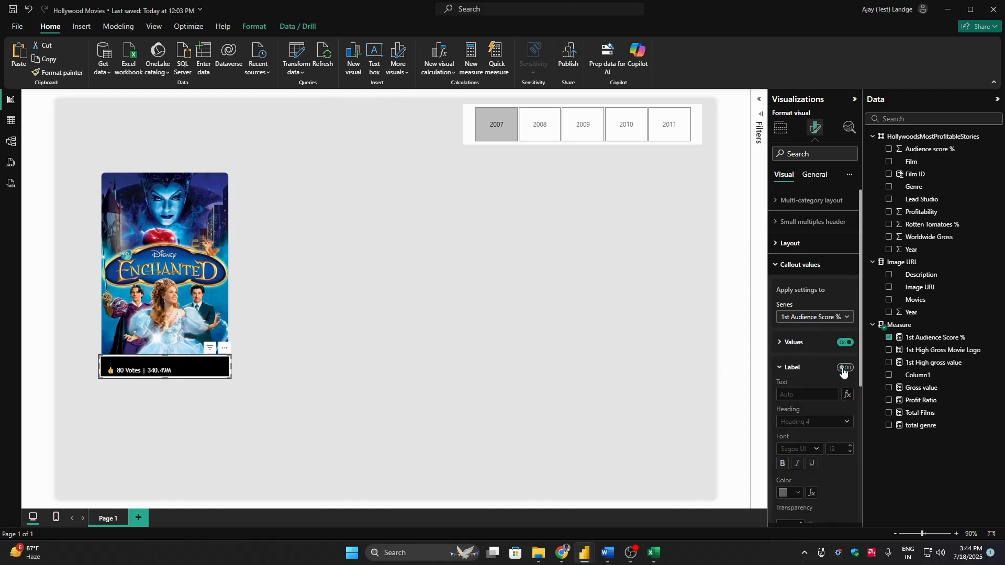
click(804, 368)
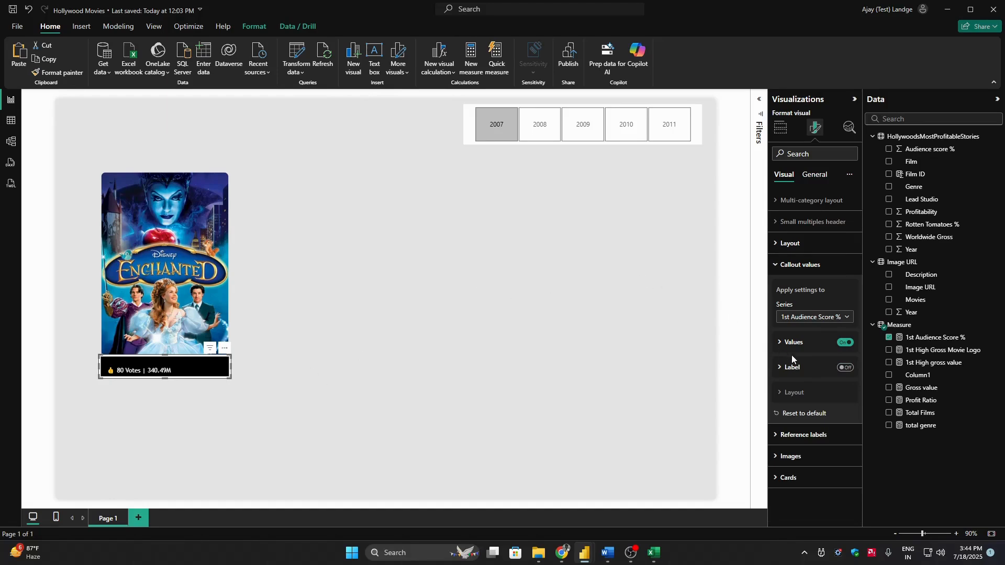
click(809, 318)
click(809, 331)
click(816, 393)
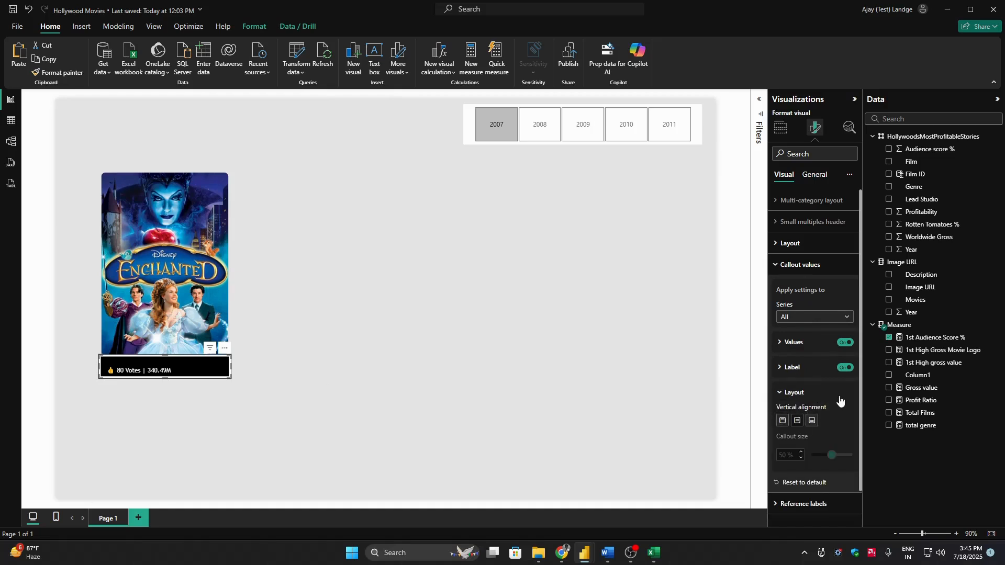
click(805, 396)
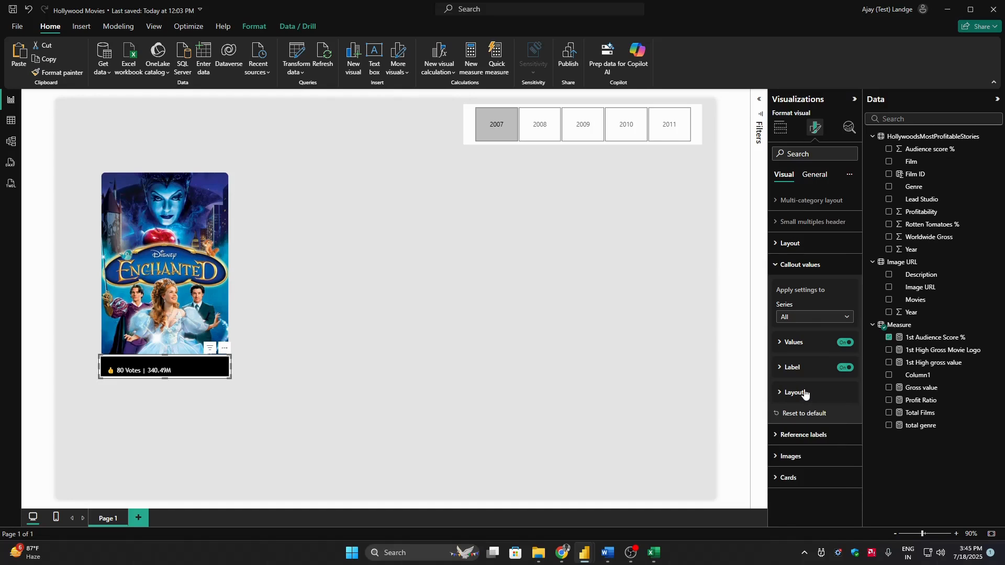
click(803, 265)
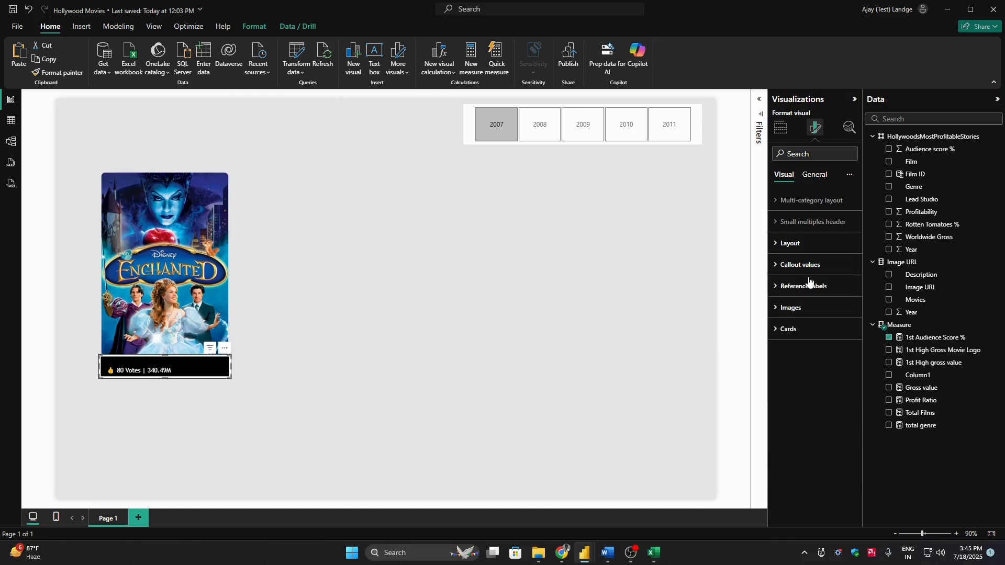
Step: Apply the card settings to all series and set the card's vertical alignment to Top
click(804, 329)
click(820, 468)
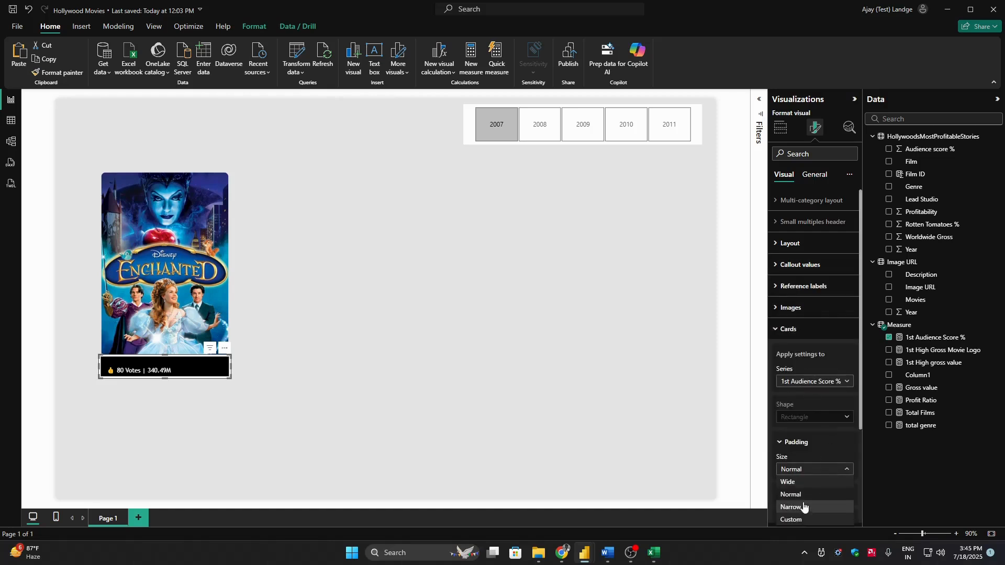
click(860, 472)
scroll(860, 476, down, 3)
drag(861, 486, 863, 498)
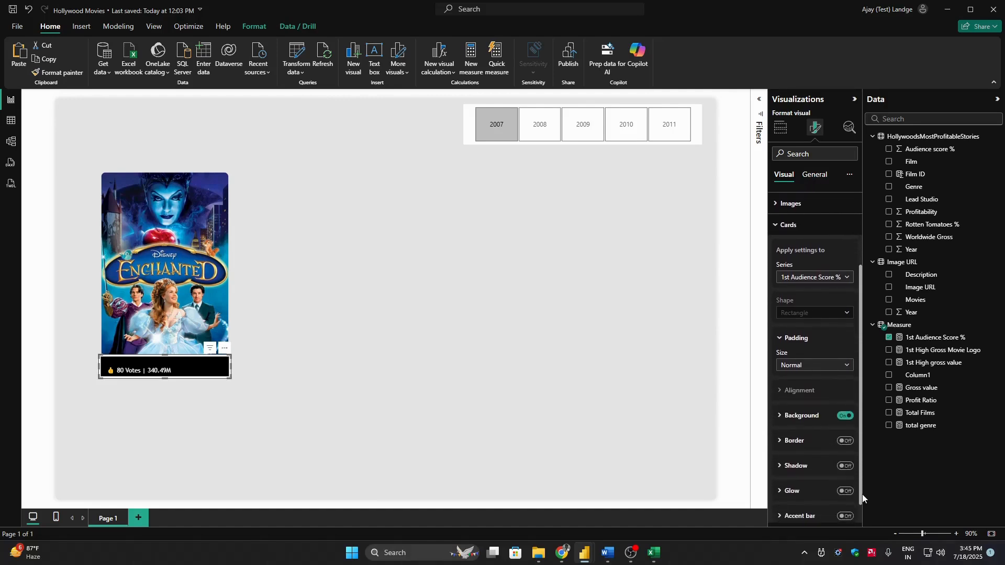
click(814, 277)
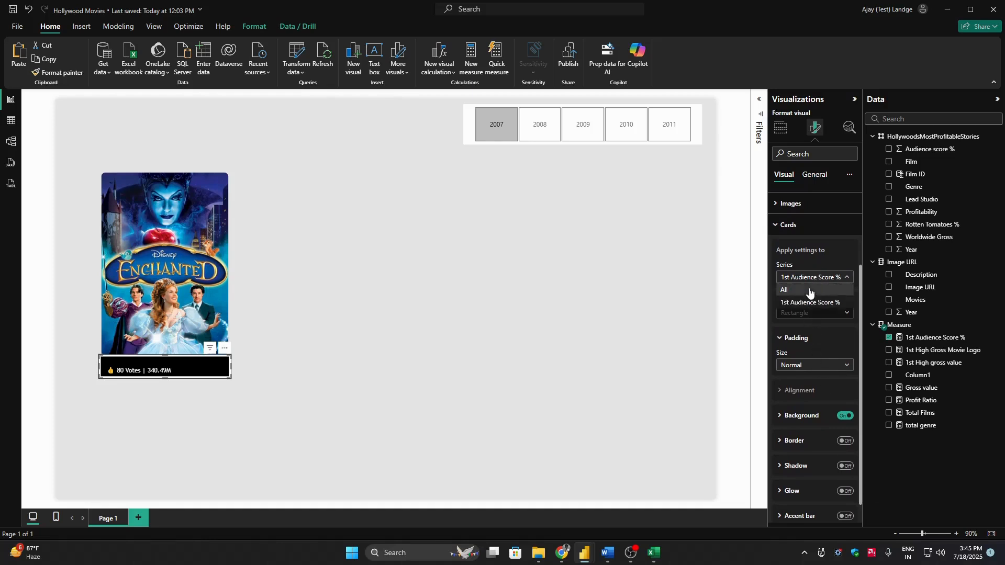
click(810, 290)
click(810, 394)
click(796, 420)
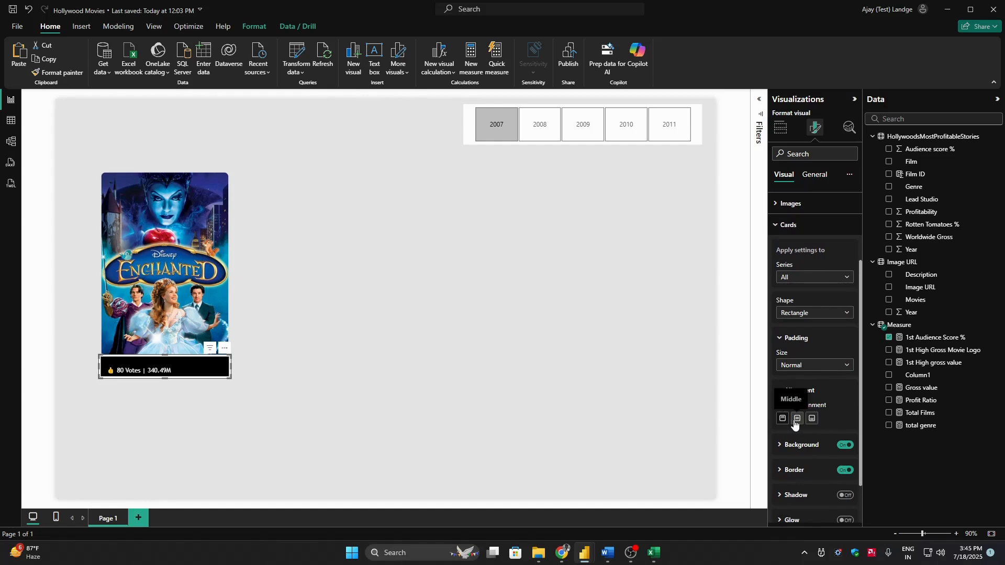
click(785, 422)
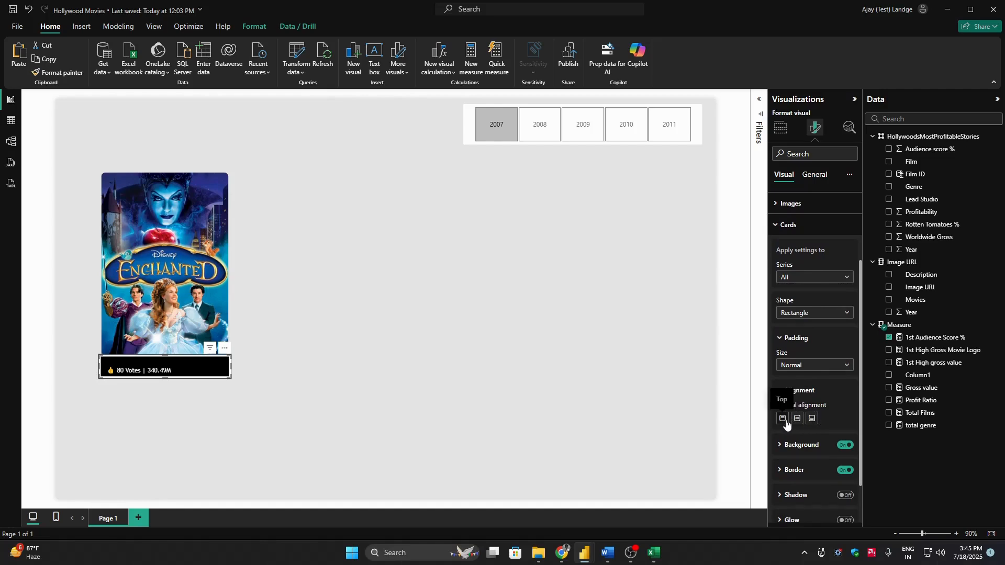
Step: Switch the card padding to Custom and set the top padding to 0 px
click(806, 366)
click(799, 416)
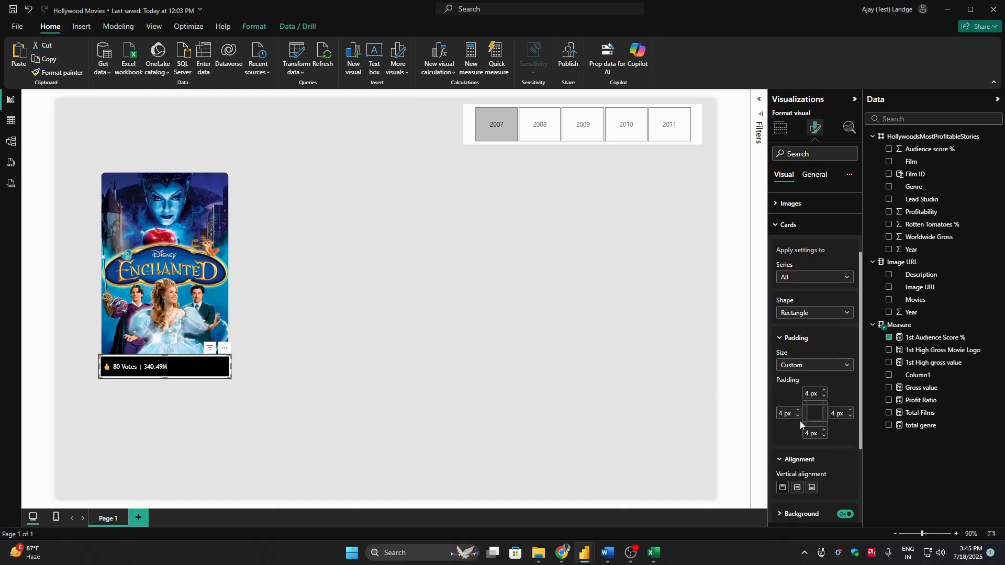
double_click(808, 397)
text(0)
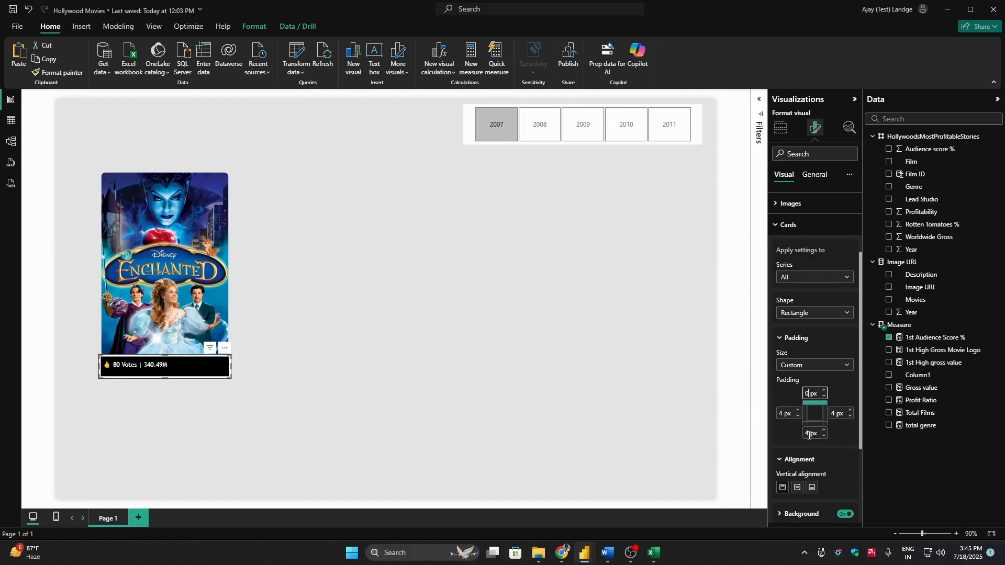
Step: Try Middle vertical alignment for the card content and return it to Top
click(797, 487)
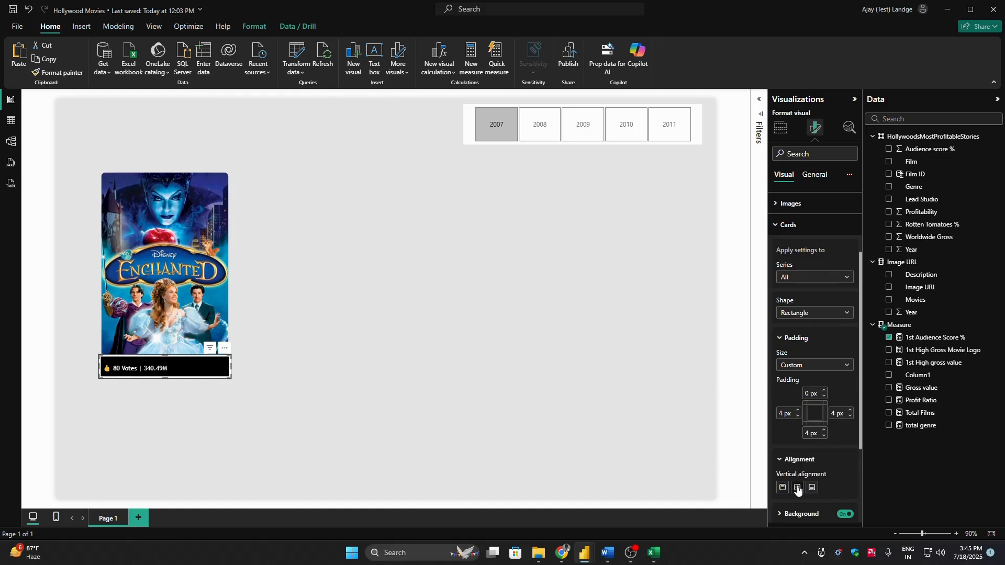
click(784, 488)
scroll(862, 446, up, 3)
click(789, 316)
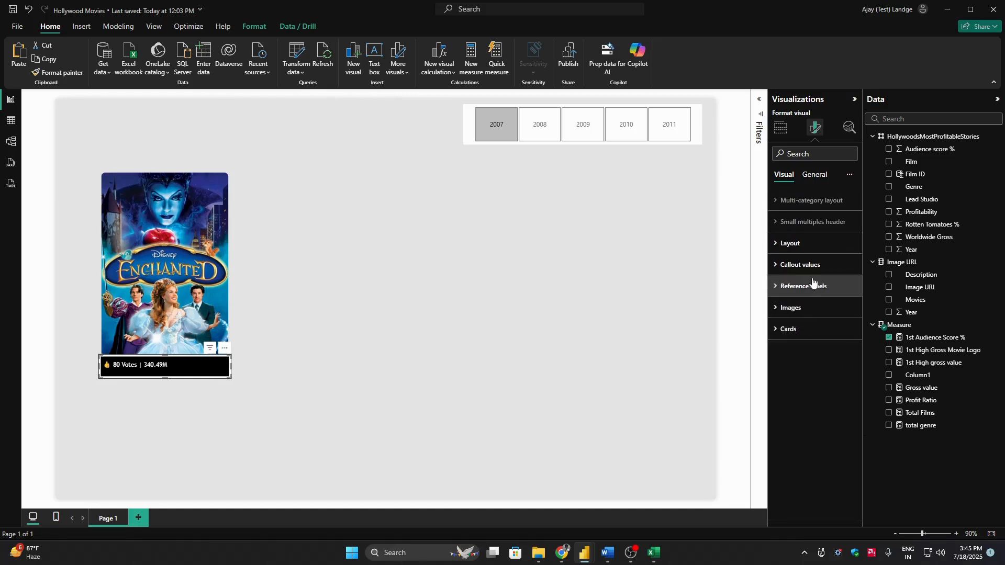
Step: Try centring the callout value horizontally and return it to left alignment
click(800, 264)
click(812, 344)
click(798, 482)
click(782, 481)
click(605, 323)
Step: Check the card against the finished Hollywood Movies dashboard and set the top padding of the 1st Audience Score % card to 4 px
key(alt+Tab)
key(alt+Tab)
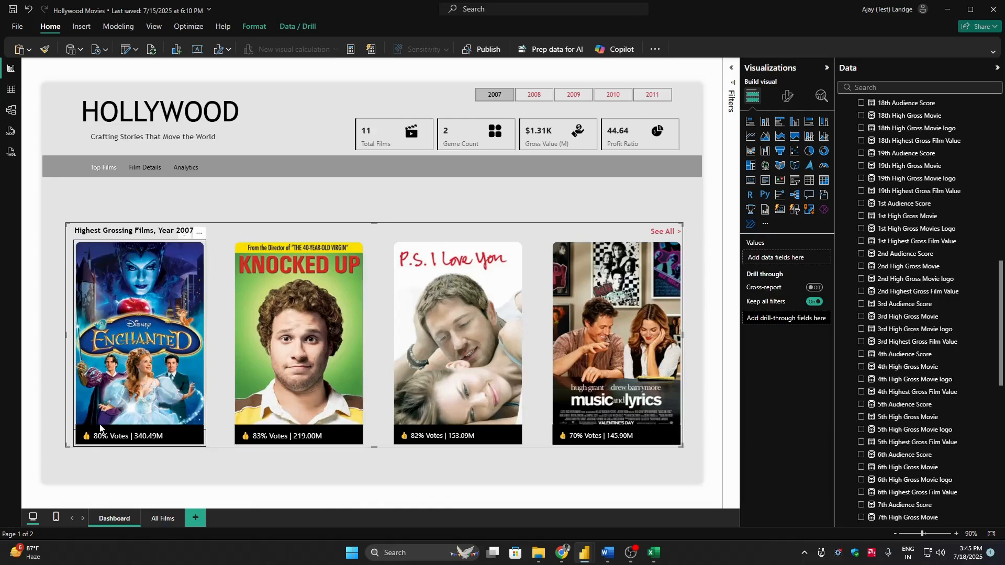
key(alt+Tab)
click(178, 369)
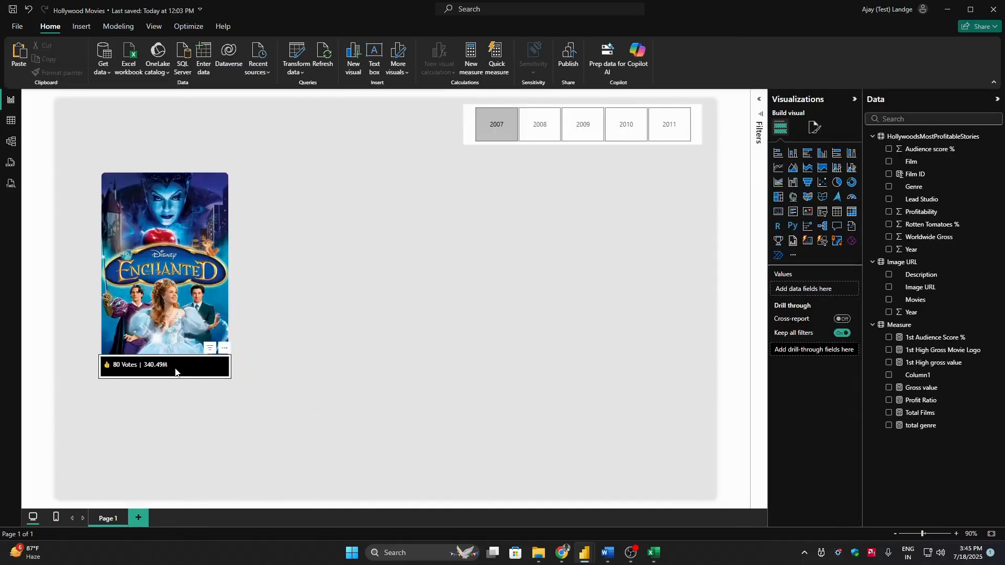
click(815, 128)
click(801, 330)
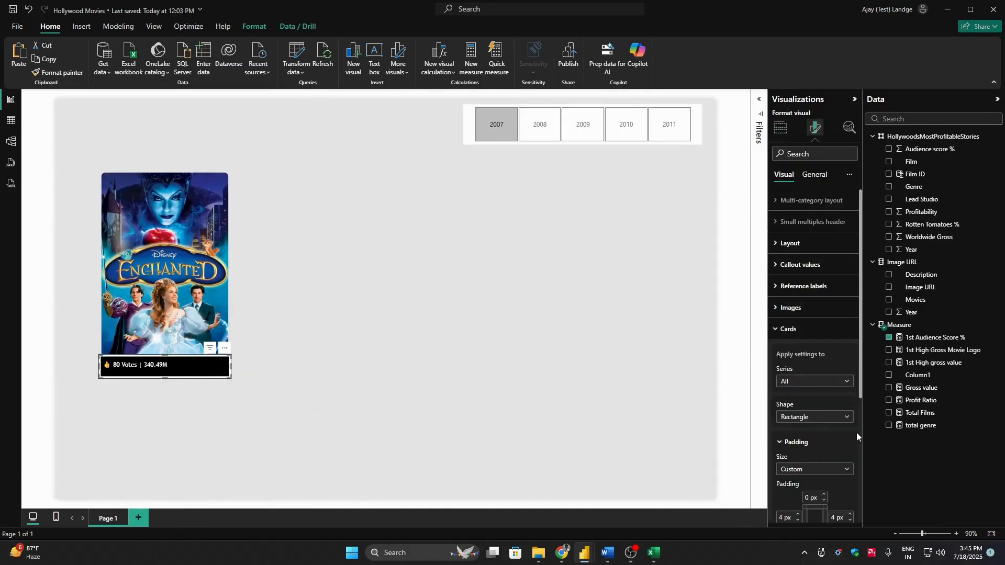
click(814, 496)
text(4)
click(419, 404)
click(206, 366)
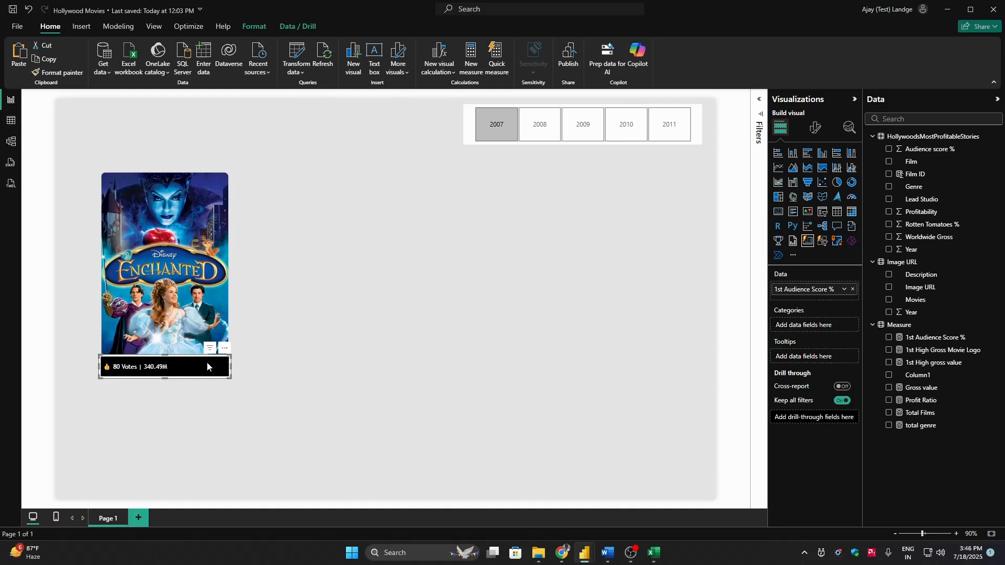
click(815, 128)
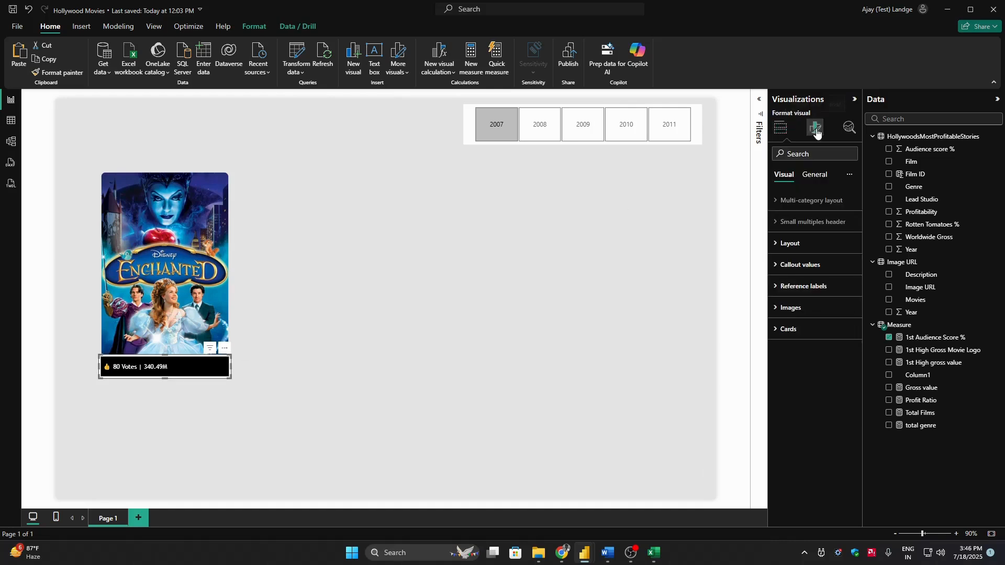
click(814, 174)
click(814, 244)
click(808, 243)
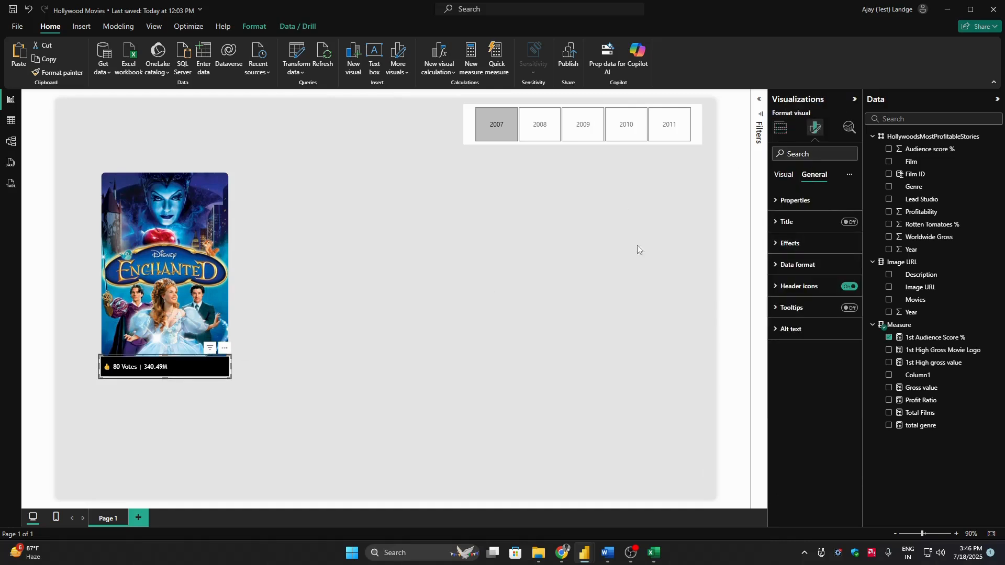
click(284, 401)
Step: Move the black votes card up slightly so that it overlaps the lower edge of the movie poster
click(199, 374)
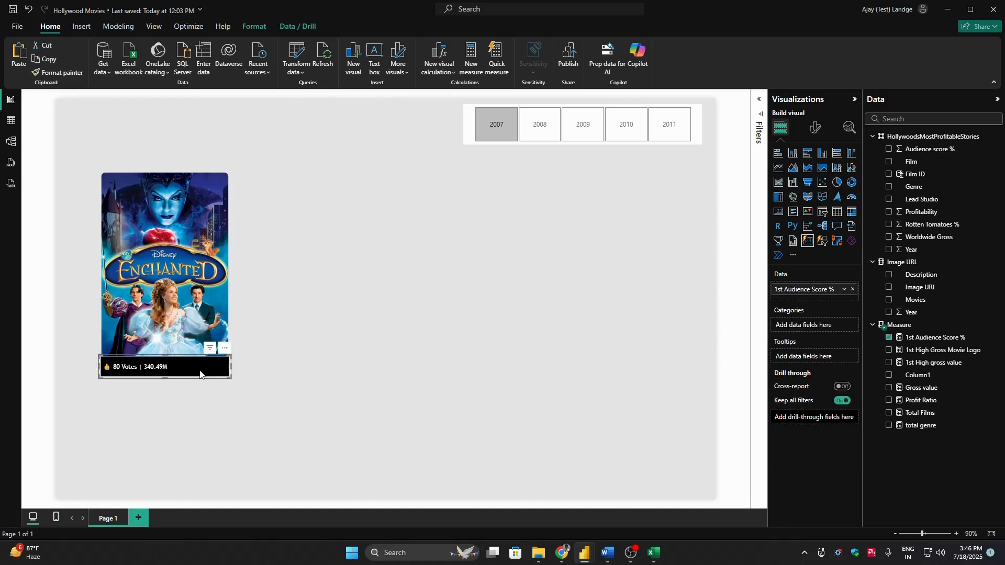
drag(193, 375, 190, 370)
click(315, 358)
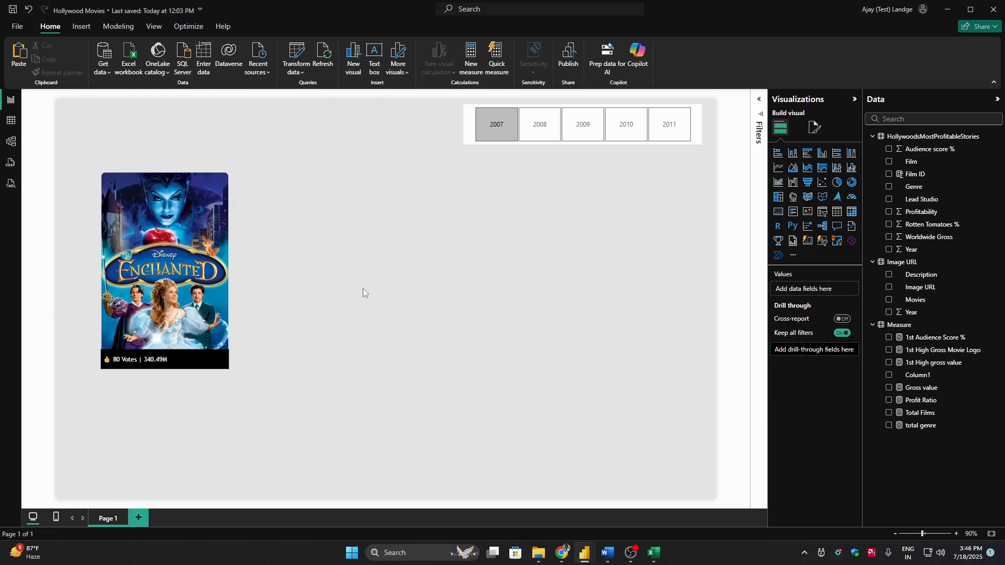
Step: Set the callout value font size to 13 for the 1st Audience Score % series of the votes card
click(157, 369)
click(815, 127)
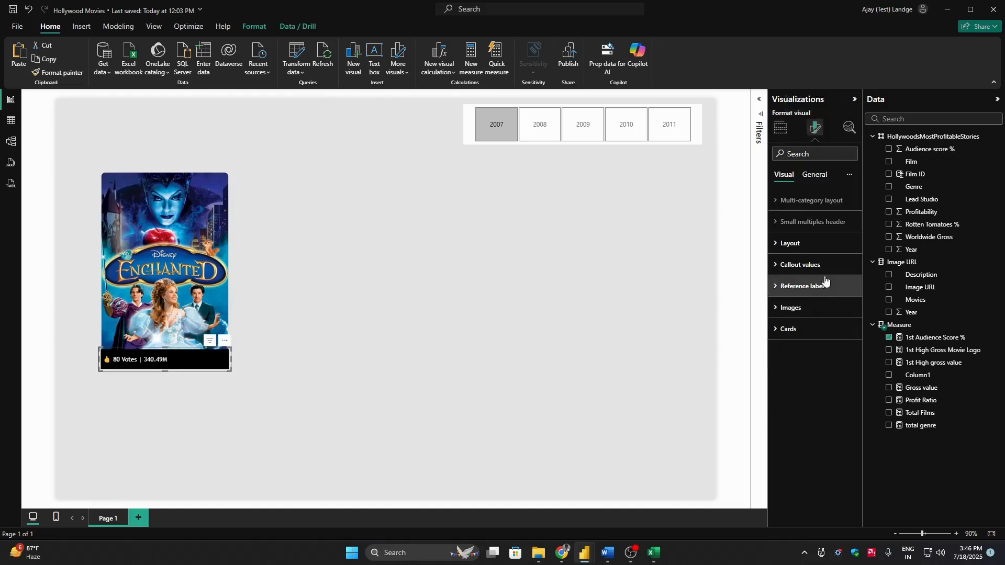
click(816, 265)
click(814, 317)
click(810, 345)
click(850, 367)
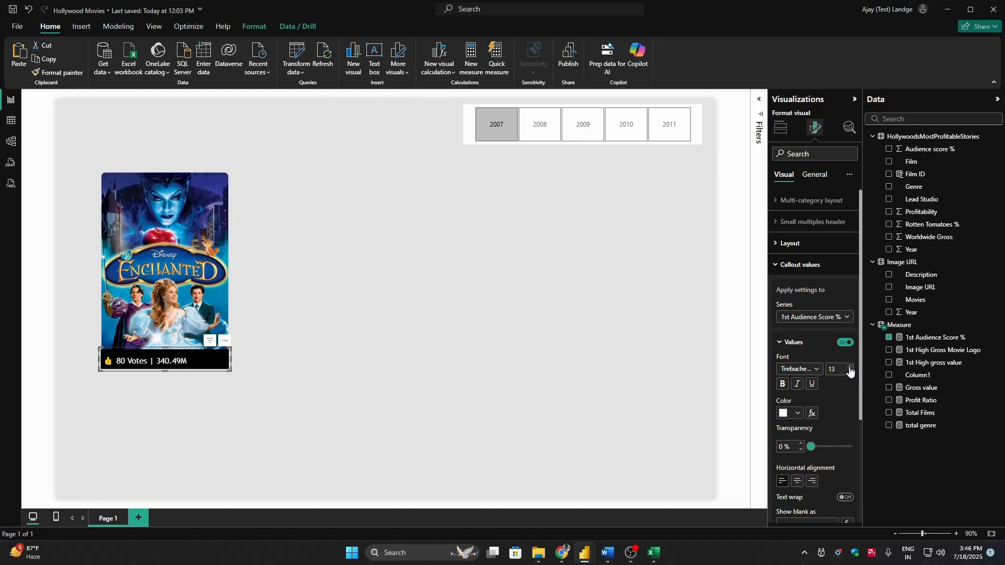
click(333, 329)
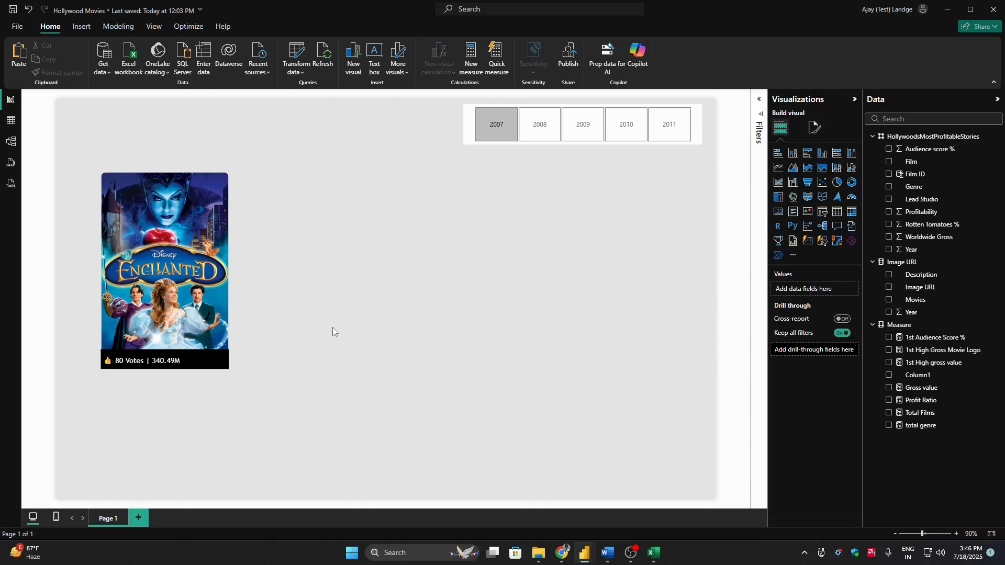
click(214, 361)
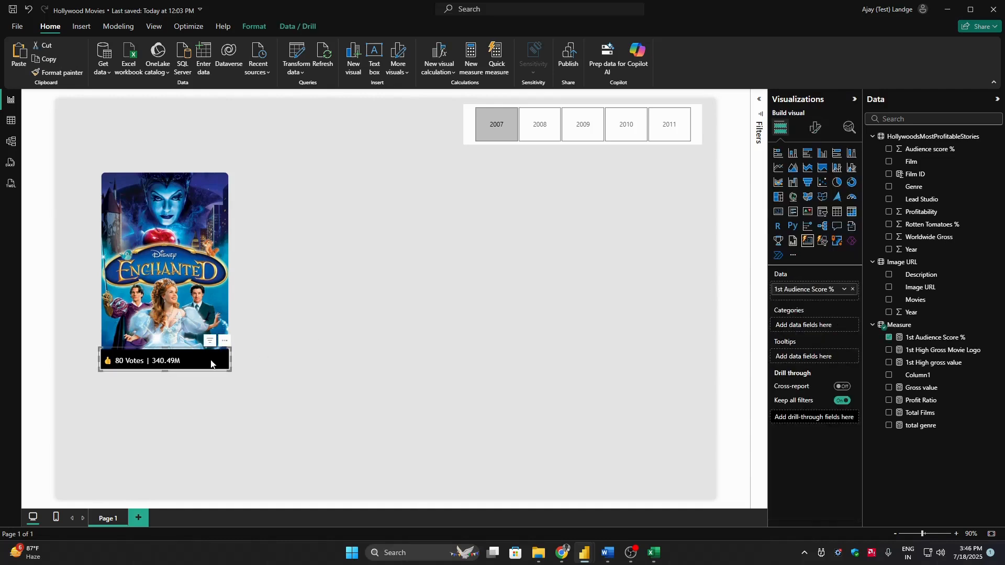
click(353, 359)
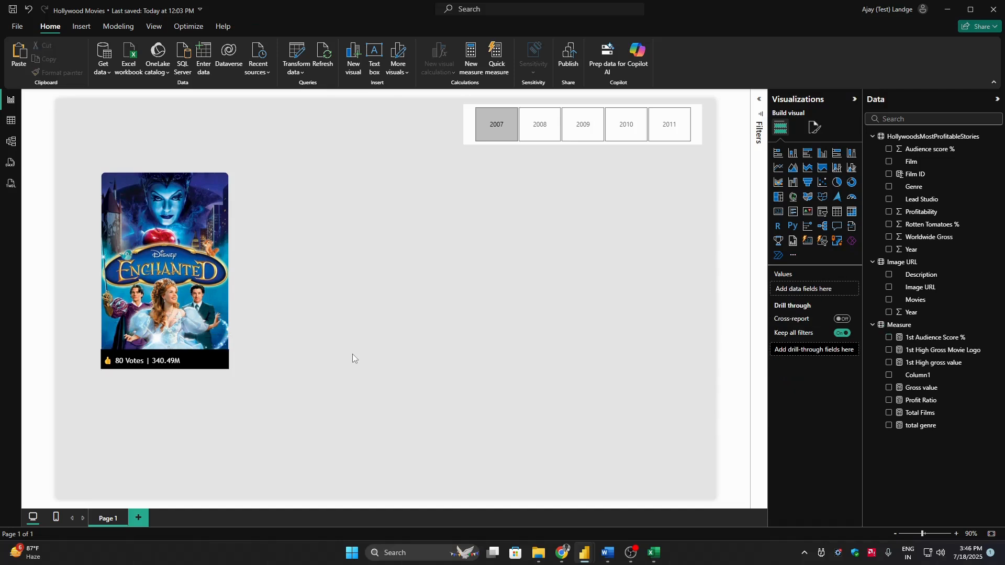
Step: Add & "%" after Audience_Score in the RETURN line of the 1st Audience Score % measure
click(137, 366)
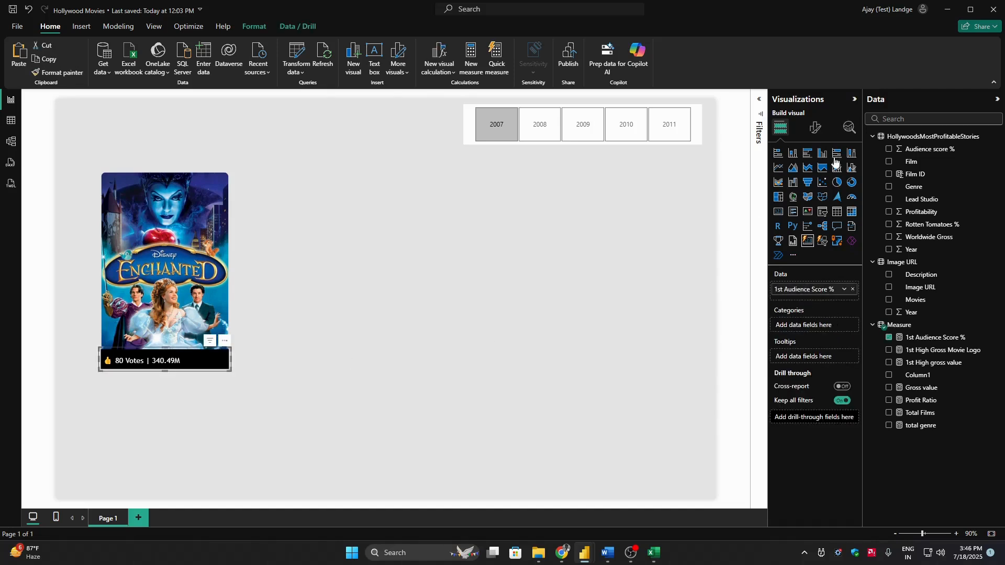
click(927, 338)
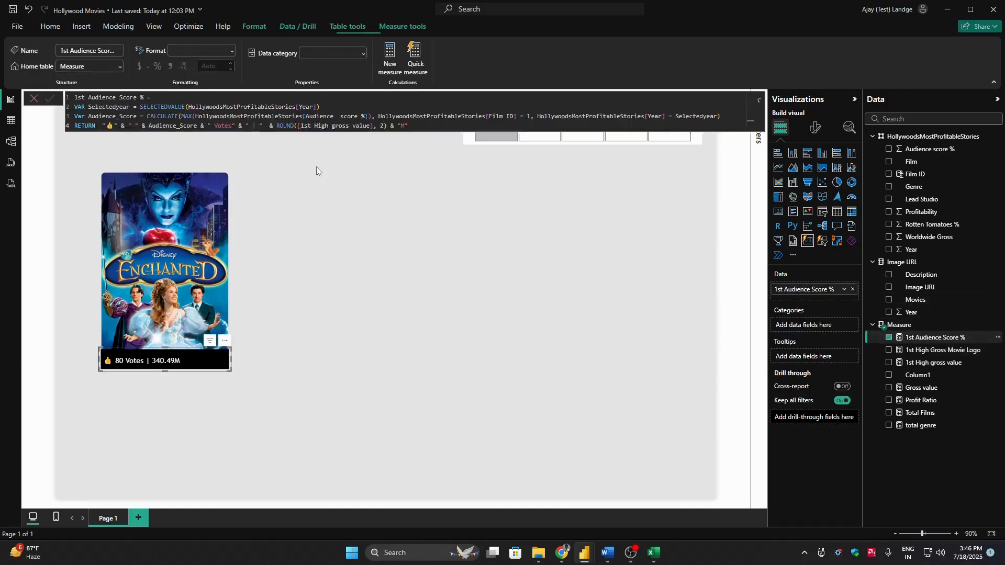
click(199, 126)
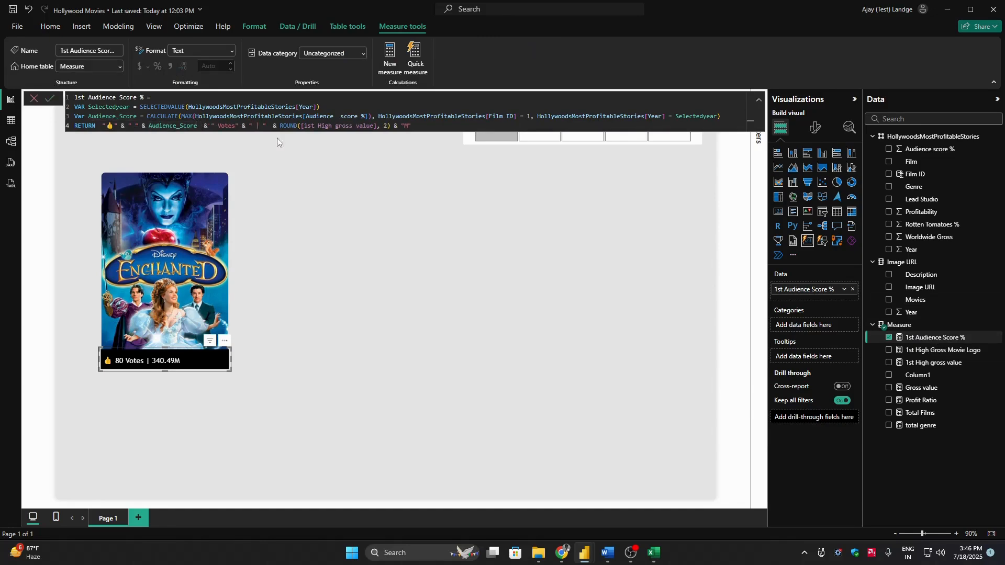
text(& "%")
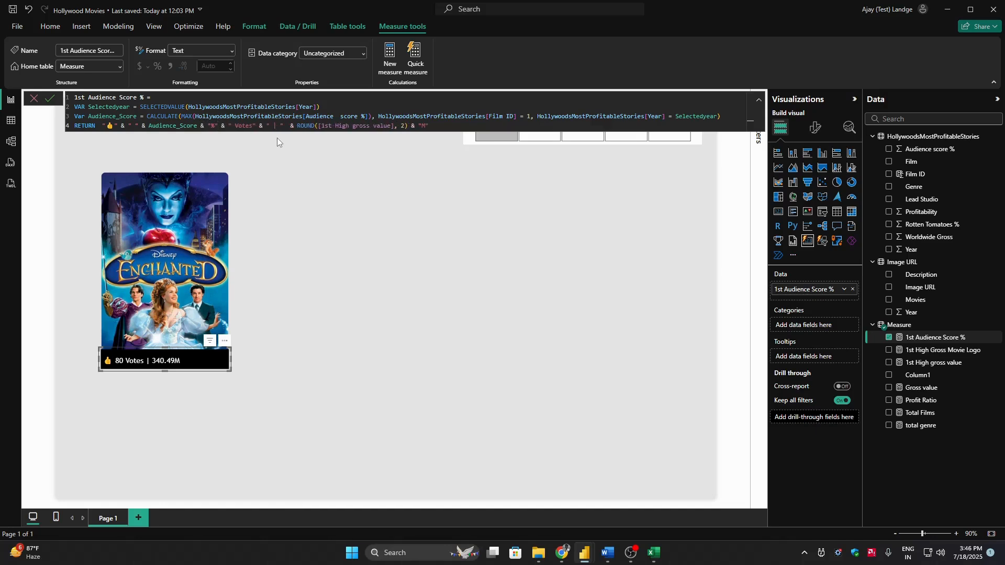
key(Return)
click(326, 310)
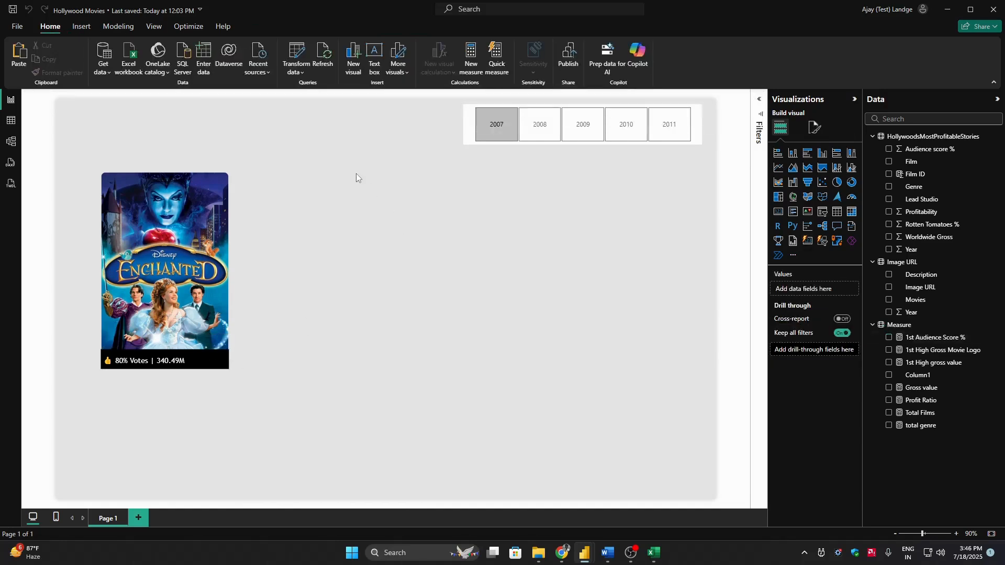
Step: Group the movie poster with its votes card and move the group down on the page
drag(303, 169, 71, 381)
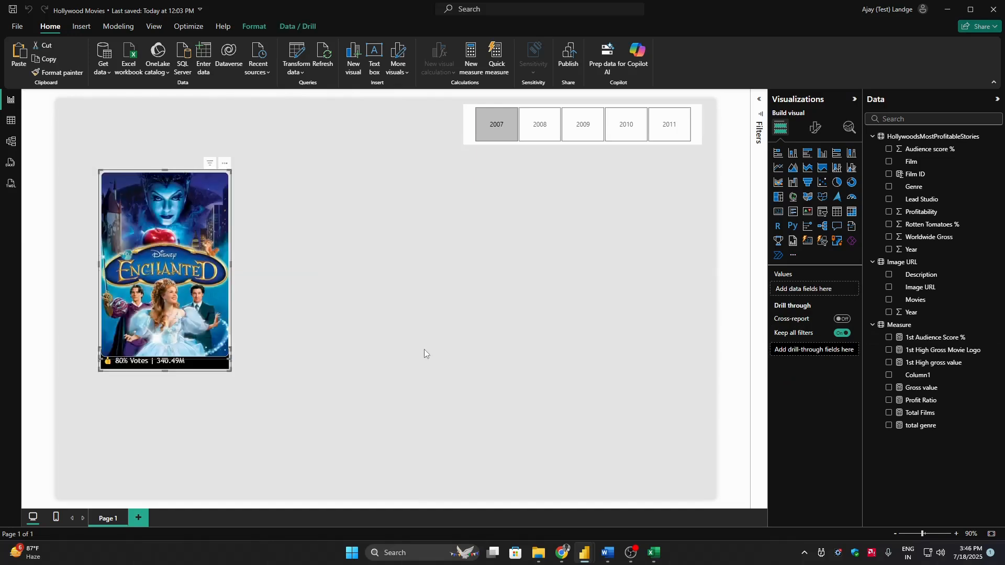
right_click(186, 280)
click(319, 317)
drag(163, 234, 158, 298)
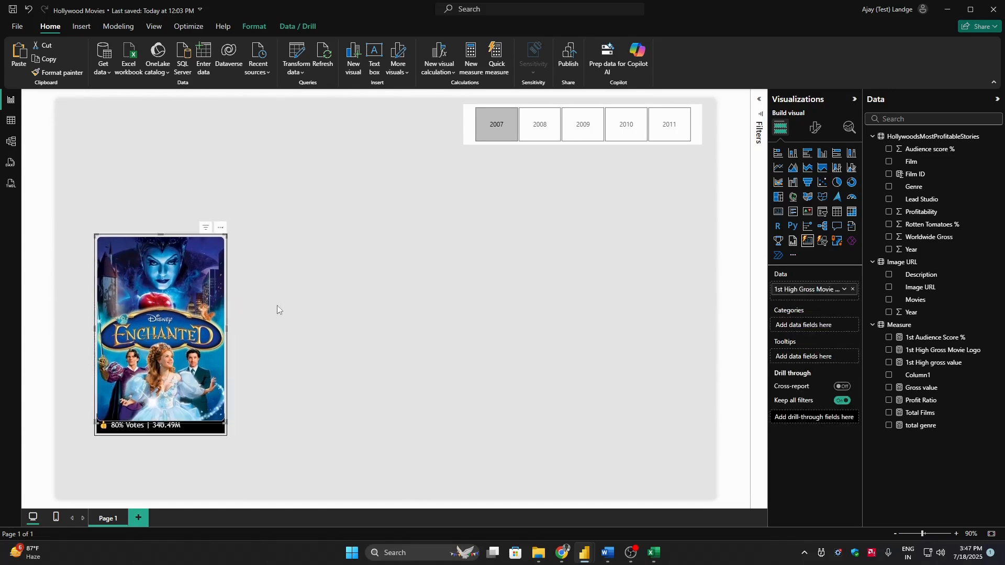
Step: Duplicate the poster group and place the copy beside the original, level with it
click(291, 288)
click(221, 263)
key(ctrl+c)
key(ctrl+v)
drag(204, 277, 382, 273)
Step: Copy both poster groups together and place the duplicates to the right of the first two
ctrl+click(191, 284)
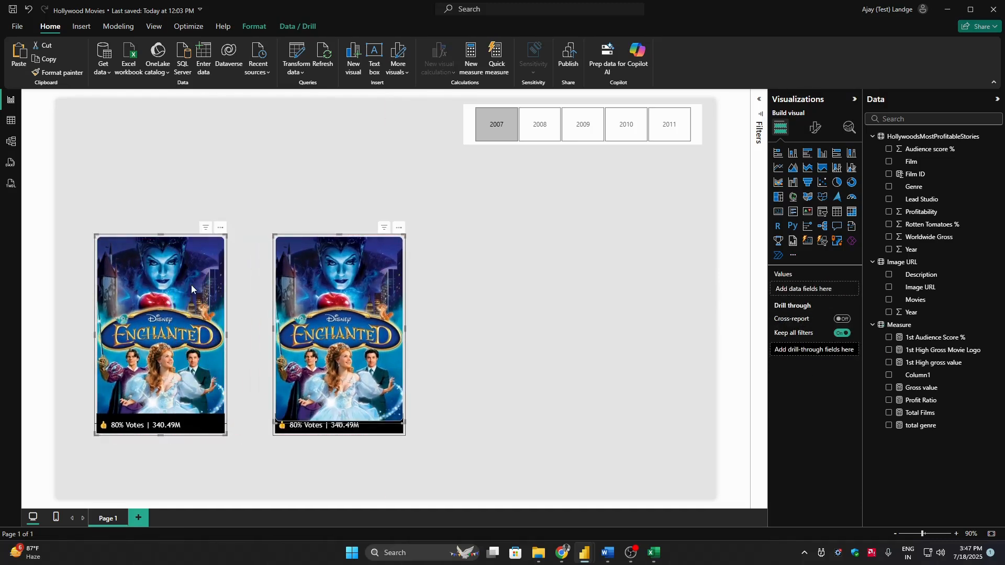
key(ctrl+c)
key(ctrl+v)
drag(201, 262, 532, 262)
click(687, 320)
drag(461, 195, 657, 335)
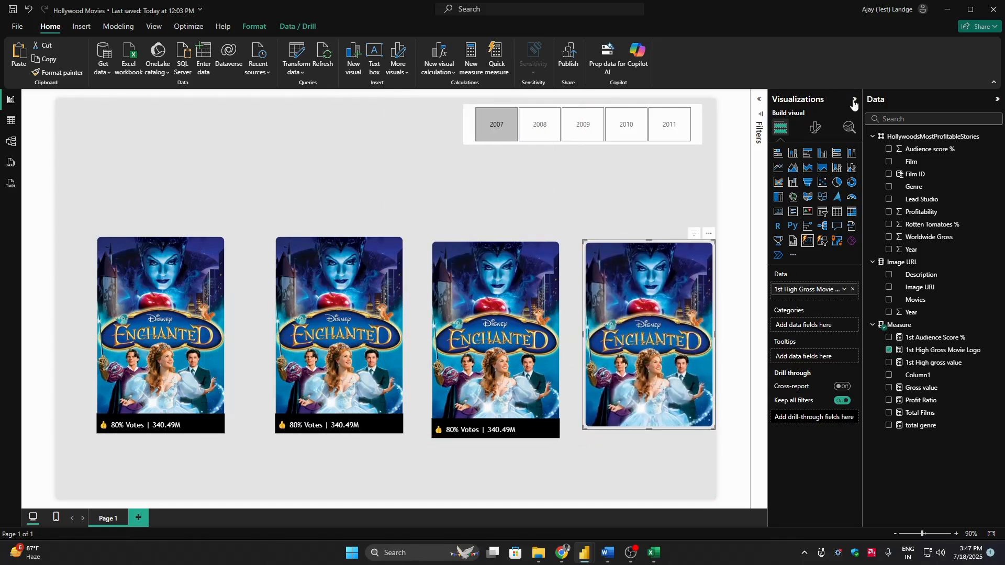
Step: Collapse the Visualizations pane and reposition the four posters into one level row across the page
click(855, 99)
click(780, 265)
click(178, 335)
drag(178, 335, 167, 335)
drag(376, 310, 360, 312)
drag(546, 281, 538, 287)
drag(672, 301, 659, 297)
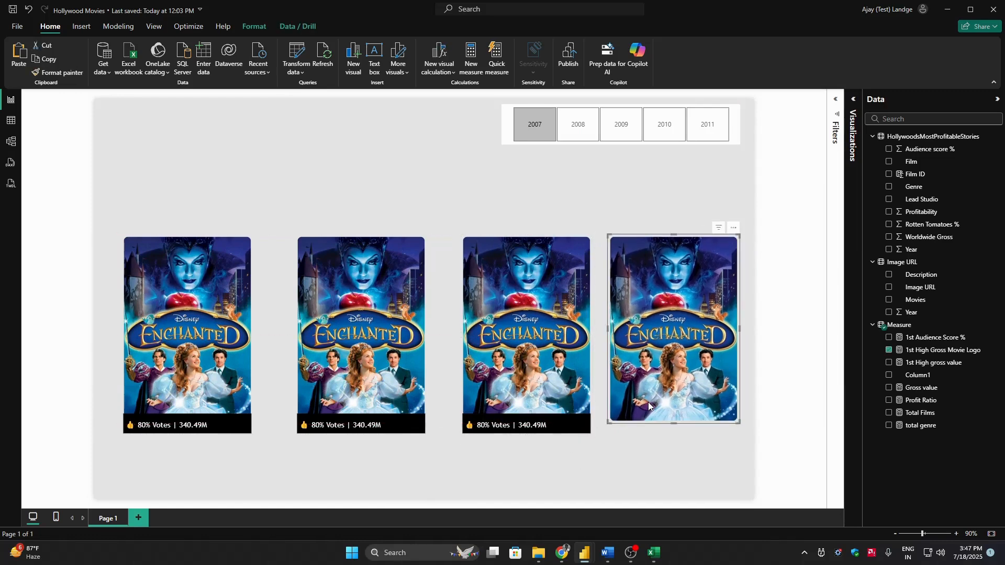
Step: Delete the fourth poster without a votes card and replace it with a copy of the third poster group
key(Delete)
click(527, 388)
key(ctrl+c)
key(ctrl+v)
drag(502, 365, 642, 365)
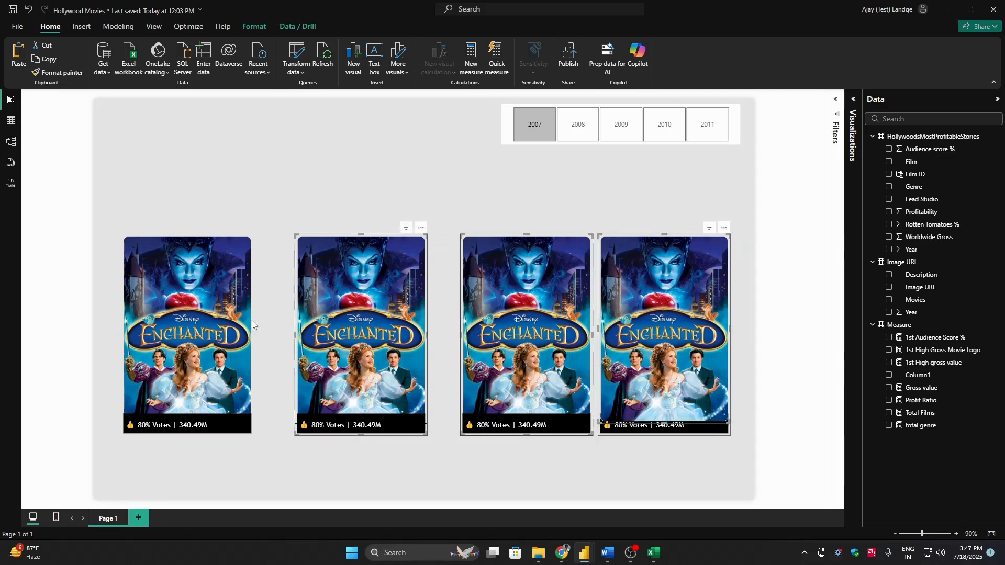
Step: Distribute the four selected poster groups horizontally
click(251, 27)
click(234, 77)
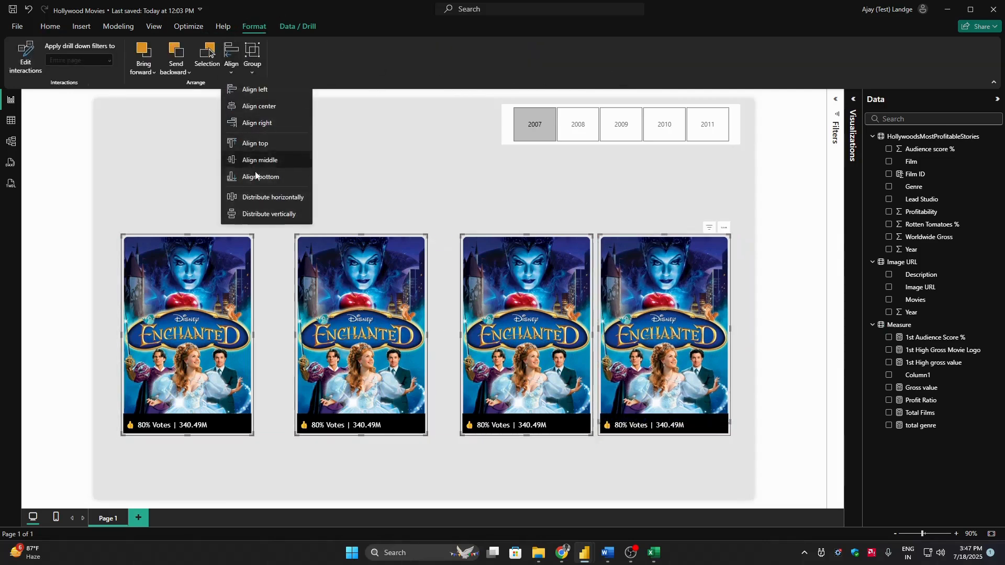
click(271, 197)
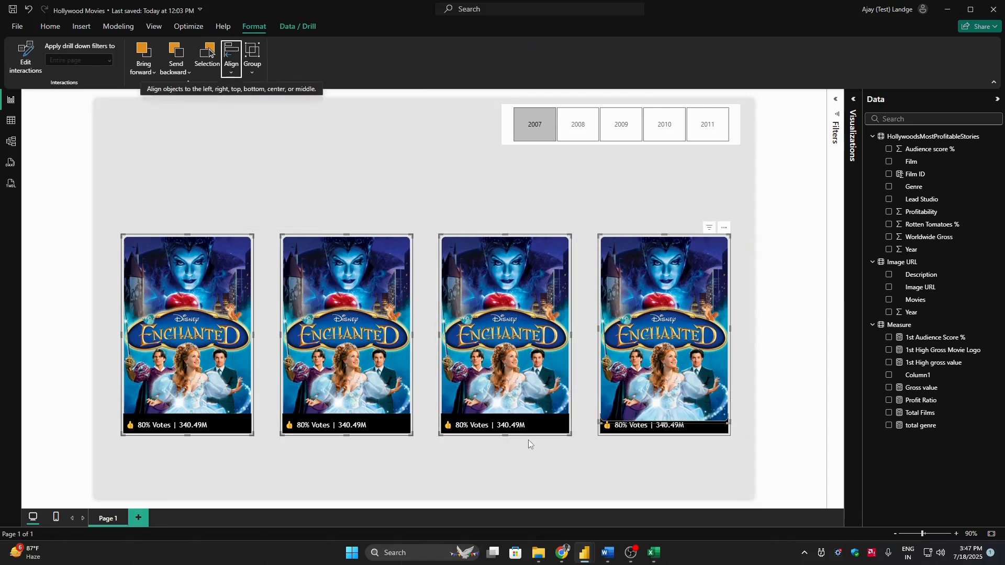
click(591, 461)
Step: Ungroup the fourth, third and second poster groups
click(661, 303)
right_click(661, 303)
mouse_move(743, 313)
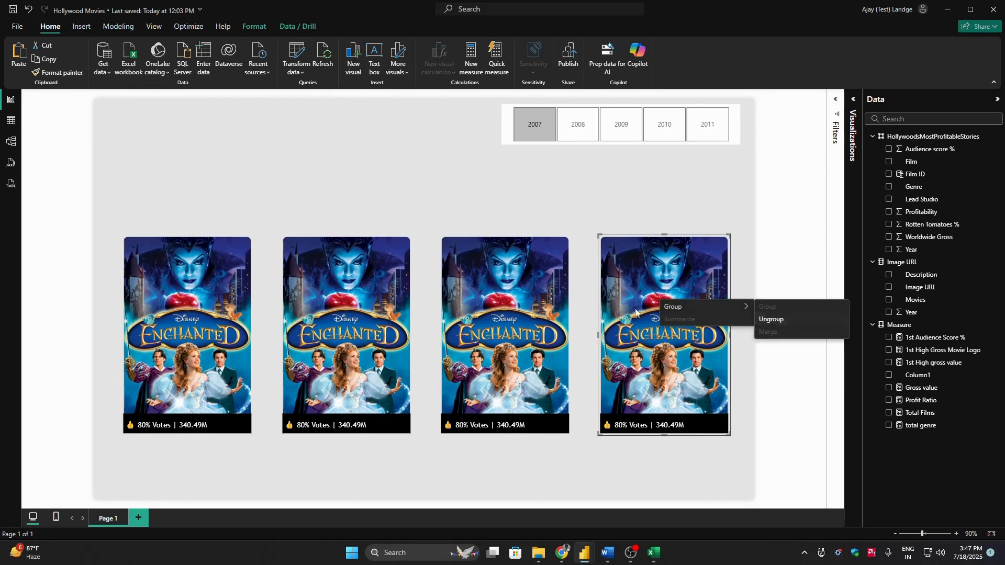
click(525, 295)
right_click(526, 295)
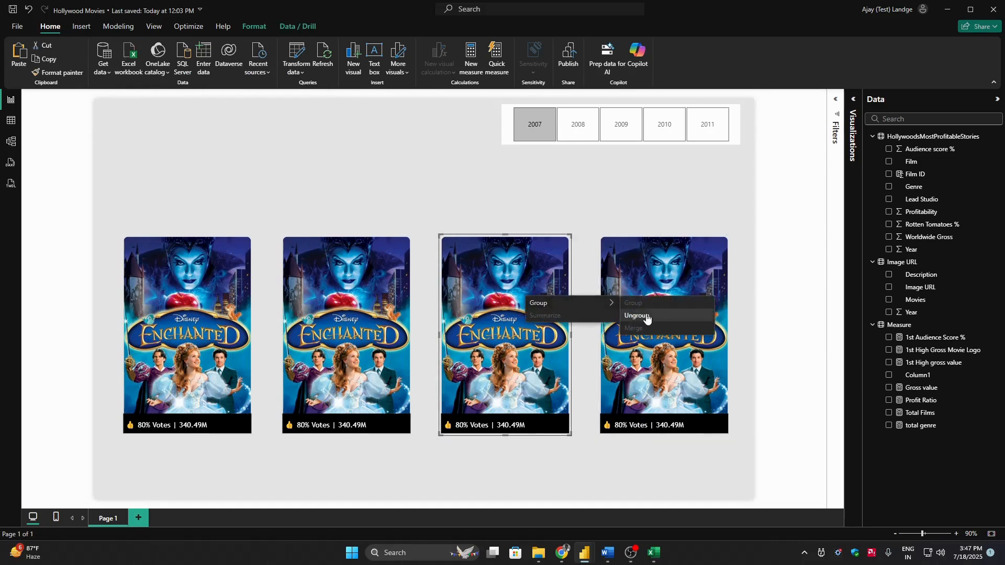
click(366, 300)
right_click(366, 300)
mouse_move(437, 310)
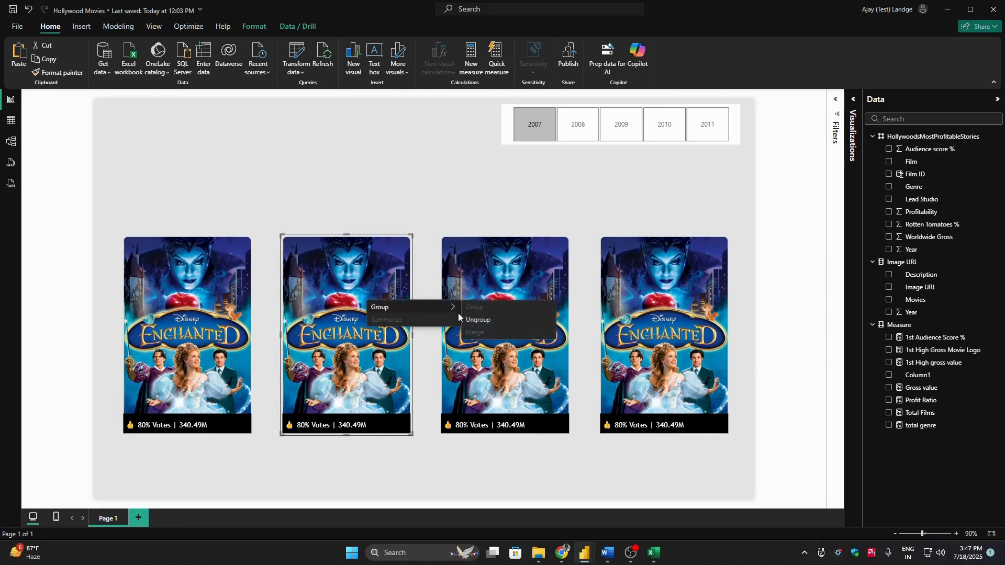
click(480, 321)
Step: Create a new measure in the Measure table from a copy of the 1st High gross value formula
click(348, 307)
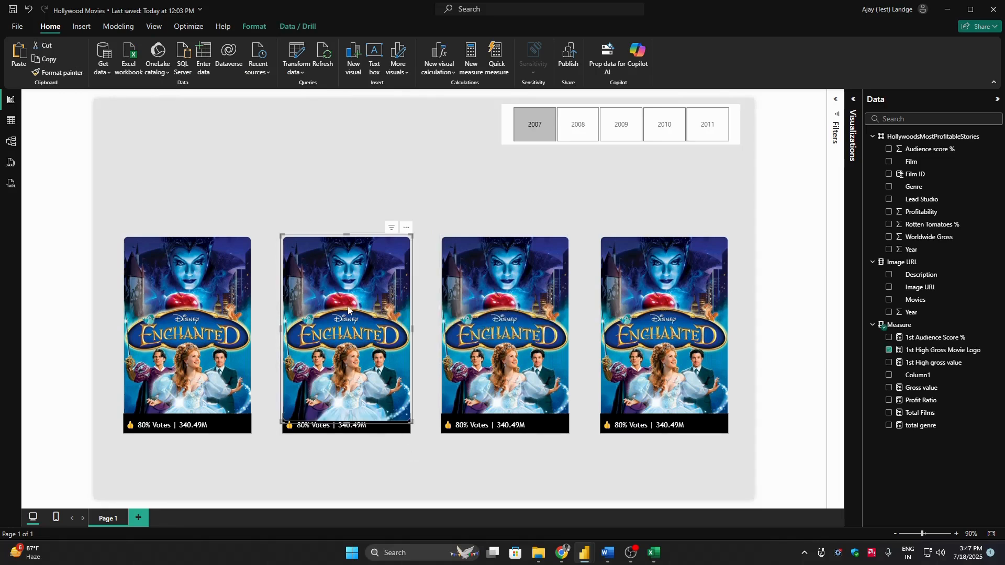
click(930, 338)
click(933, 364)
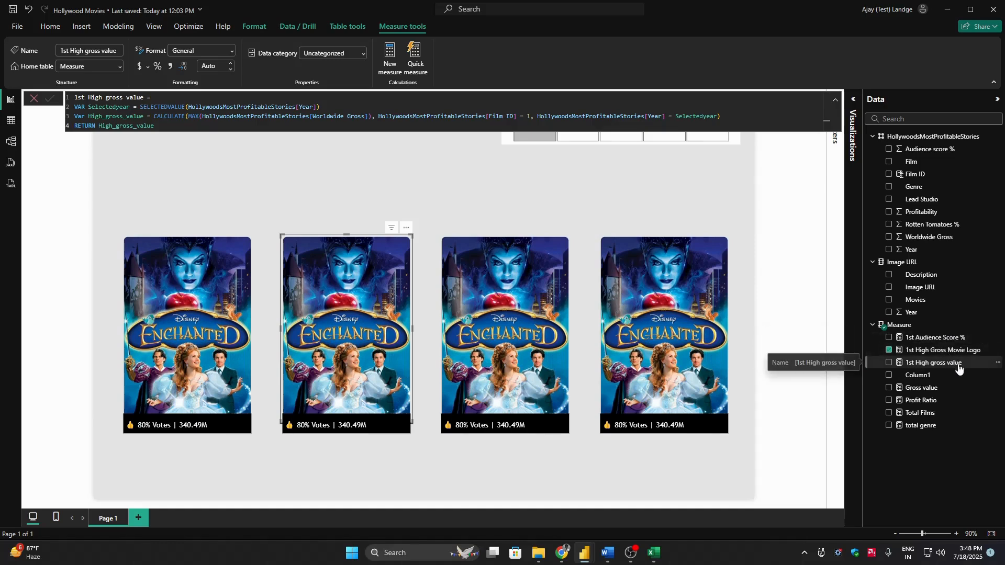
key(ctrl+a)
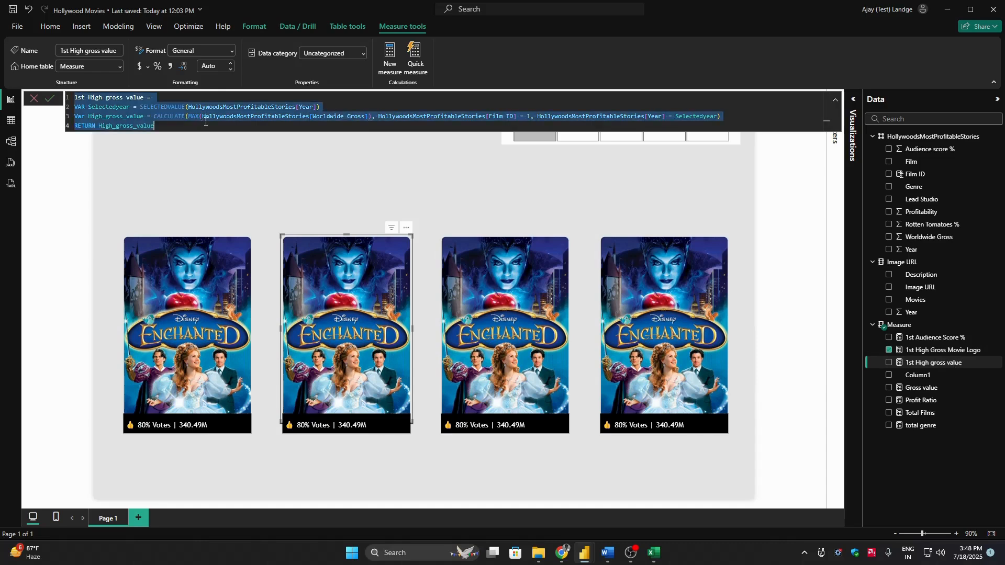
click(900, 325)
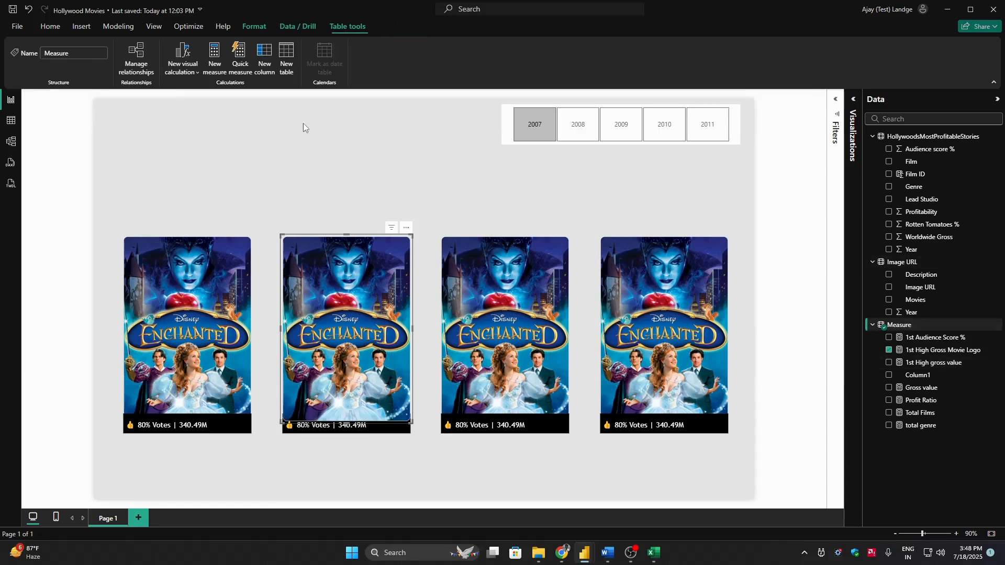
click(216, 60)
key(ctrl+a)
key(ctrl+v)
Step: Name the new measure 2nd High gross value, set its Film ID filter to 2 and commit the formula
double_click(79, 97)
text(2nd)
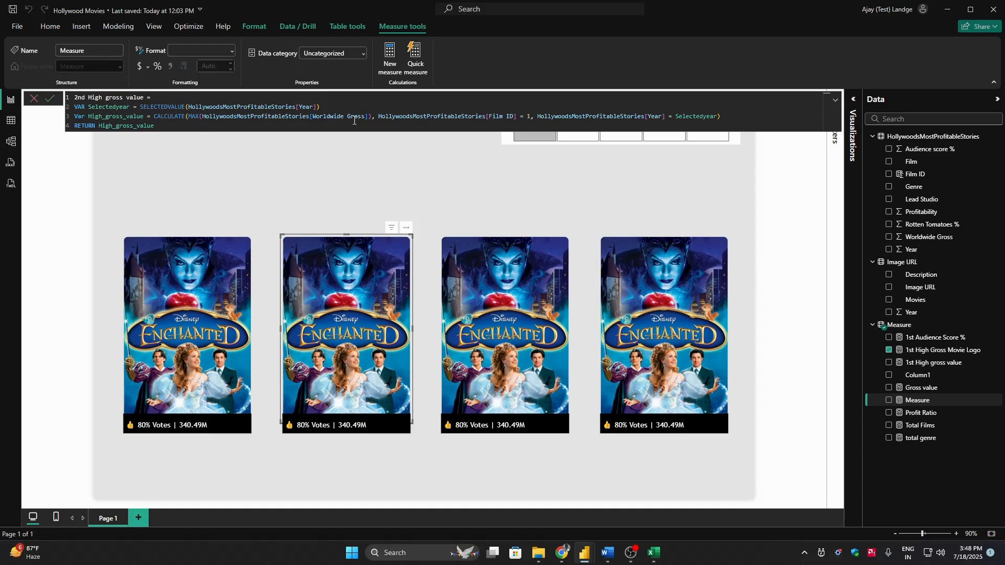
double_click(529, 116)
text(2)
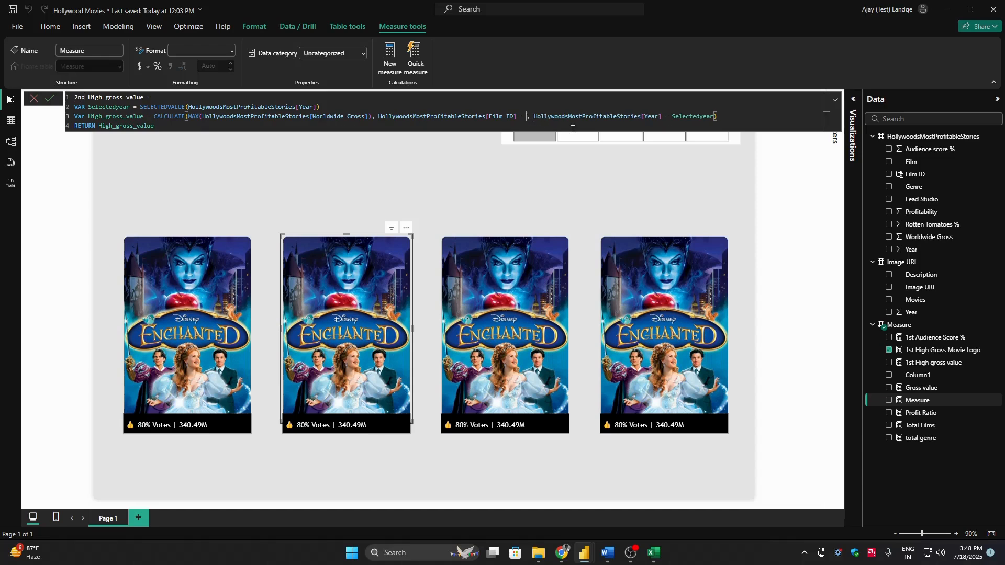
key(Return)
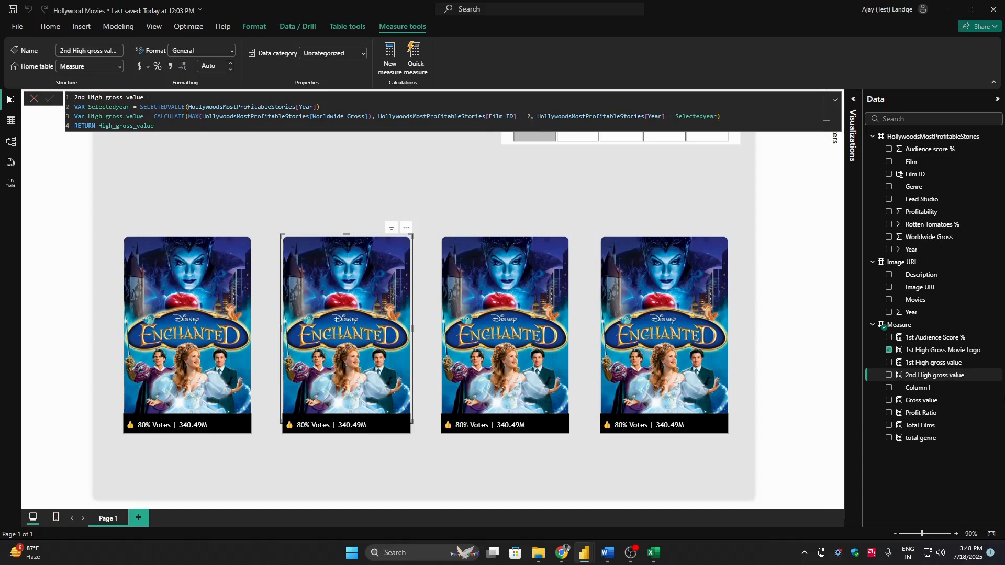
Step: Create a measure in the Measure table from a copy of the 1st High Gross Movie Logo formula, named 2nd High Gross Movie Logo
click(890, 349)
key(ctrl+a)
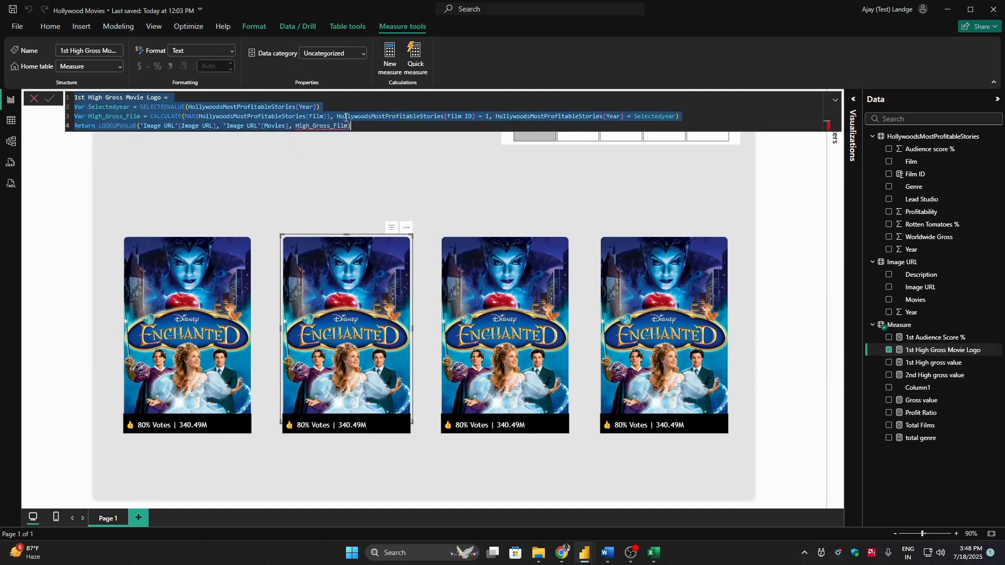
click(906, 326)
click(215, 58)
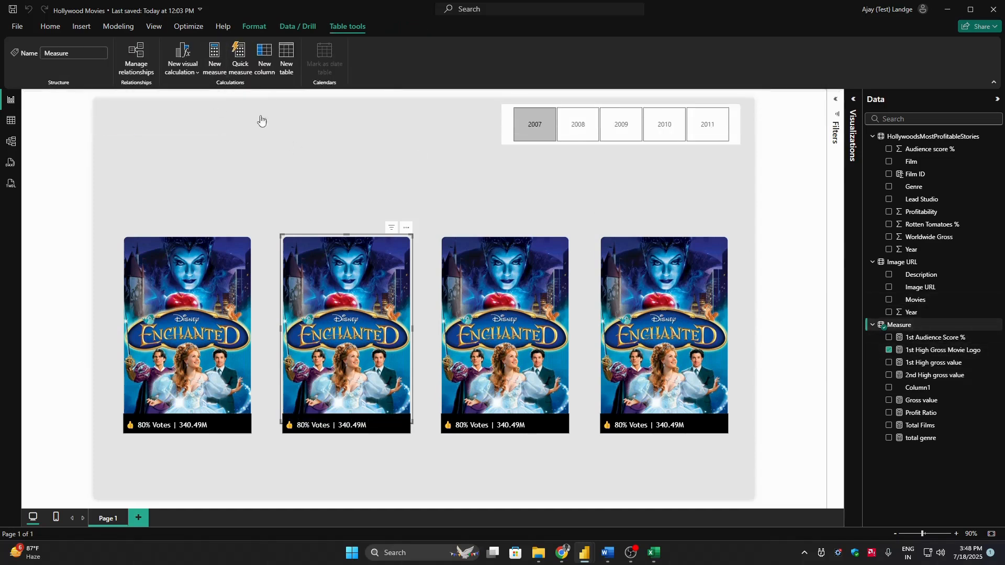
key(ctrl+a)
key(ctrl+v)
drag(76, 99, 85, 97)
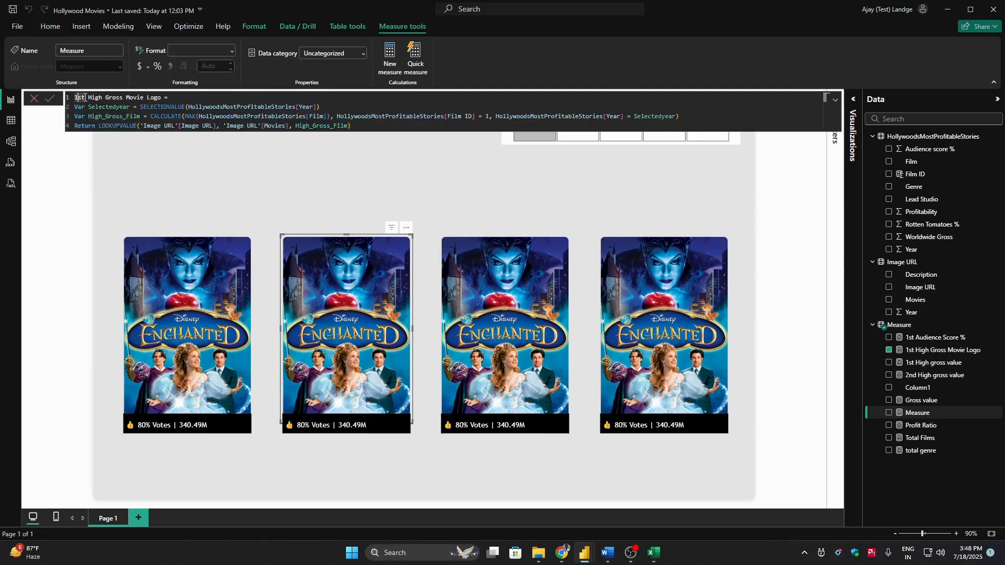
text(2nd)
Step: Set the Film ID filter in the 2nd High Gross Movie Logo formula to 2 and commit the measure
drag(147, 107, 320, 107)
click(334, 106)
click(484, 116)
key(Delete)
text(2)
click(648, 118)
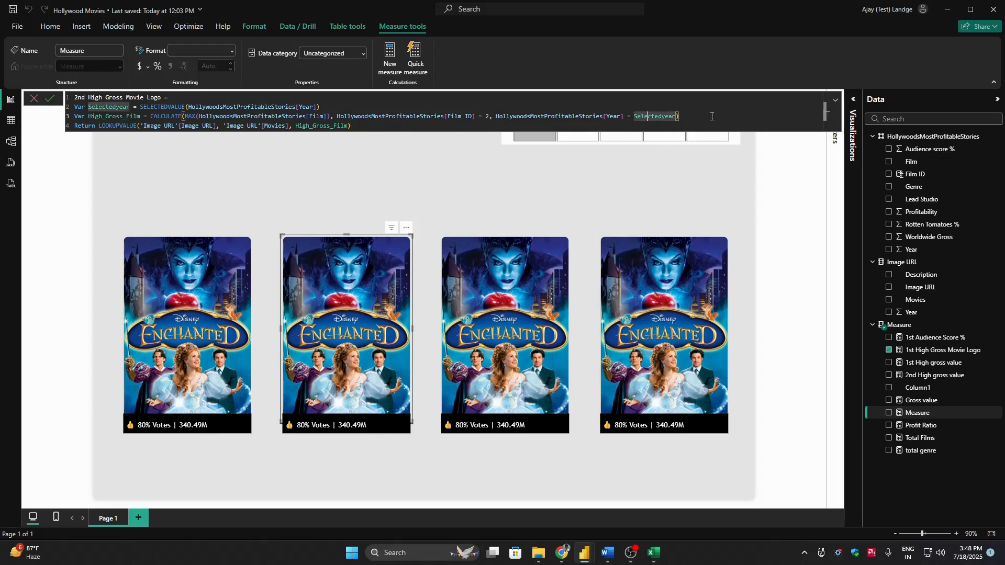
key(Return)
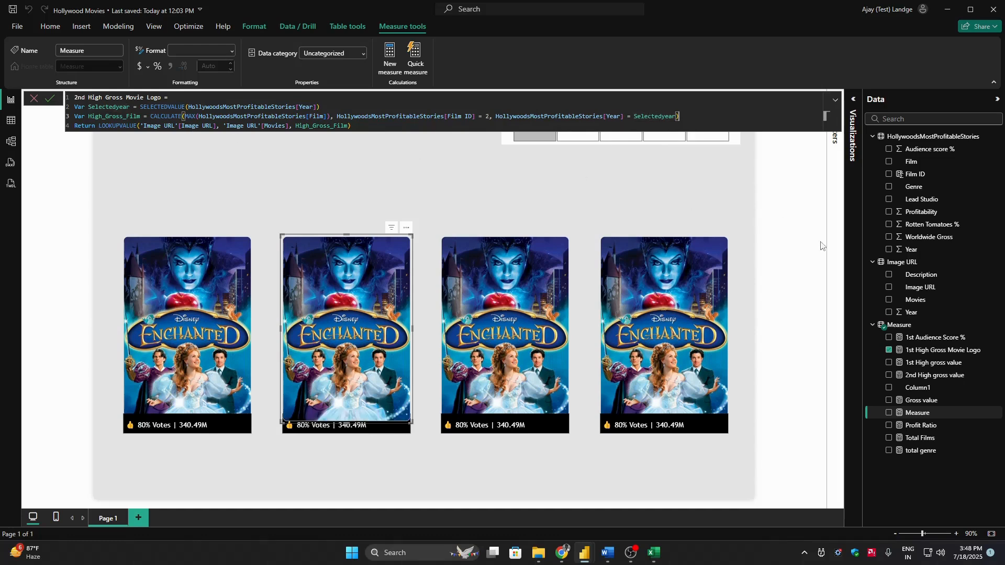
Step: Create a measure in the Measure table from a copy of the 1st Audience Score % formula, named 2nd Audience Score %
click(935, 337)
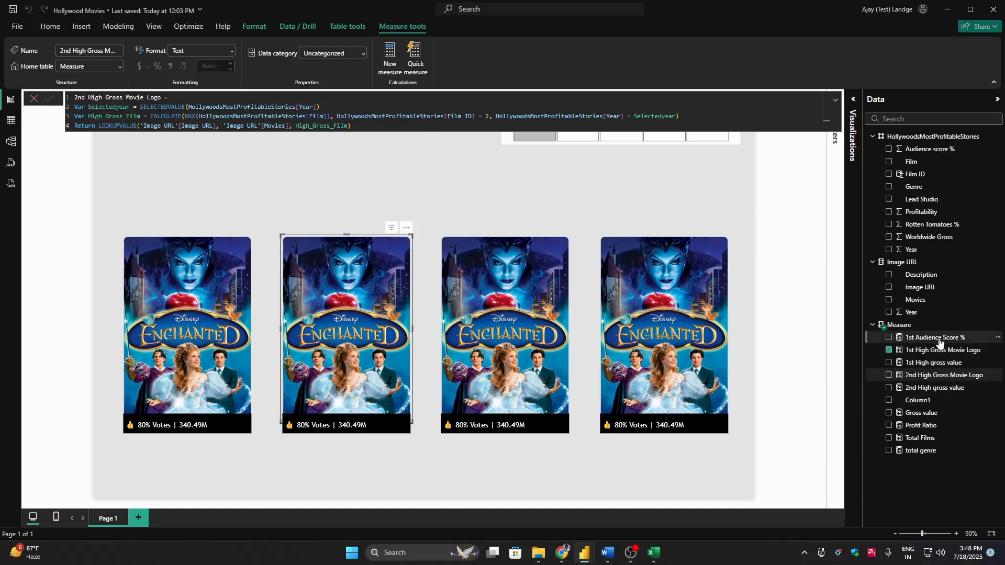
click(899, 324)
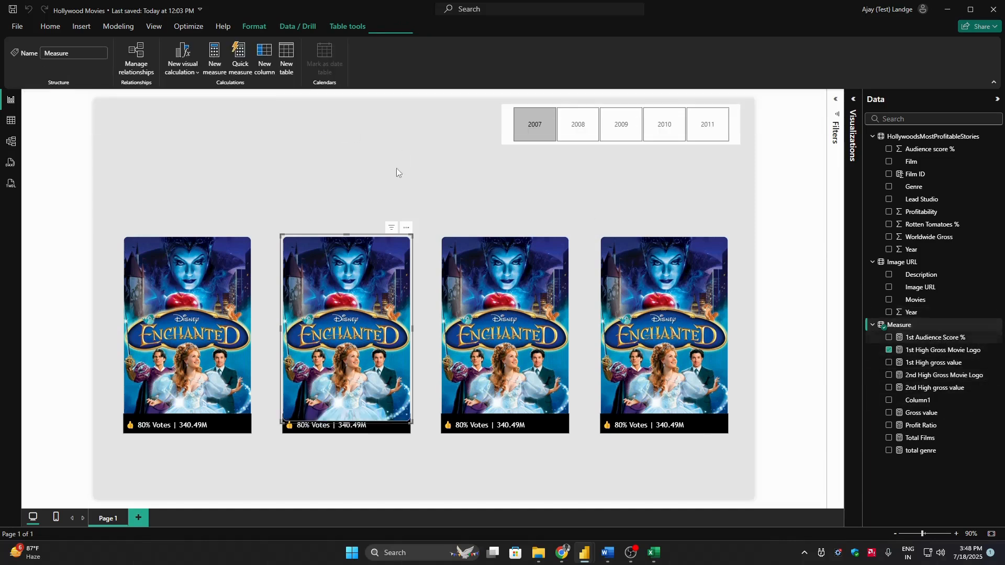
click(215, 58)
text(1st Audience Score % = VAR Selectedyear = SELECTEDVALUE(HollywoodsMostProfitableStories[Year]) Var Audience_Score = CALCULATE(MAX(HollywoodsMostProfitableStories[Audience  score %]), HollywoodsMostProfitableStories[Film ID] = 1, HollywoodsMostProfitableStories[Year] = Selectedyear) RETURN  "👍" & " " & Audience_Score & "%" & " Votes" & " | "  & ROUND([1st High gross value], 2) & "M")
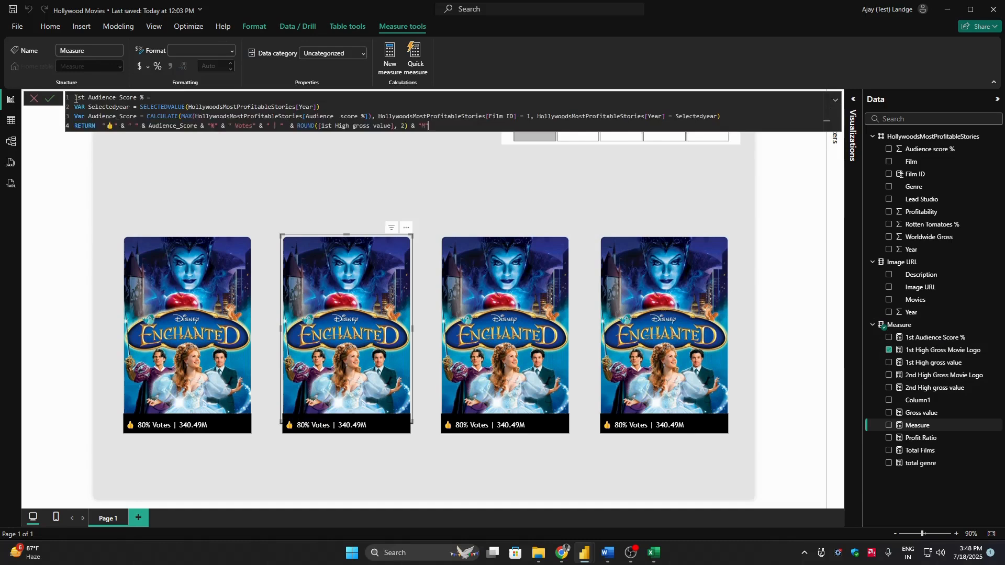
drag(84, 97, 73, 99)
text(2nd)
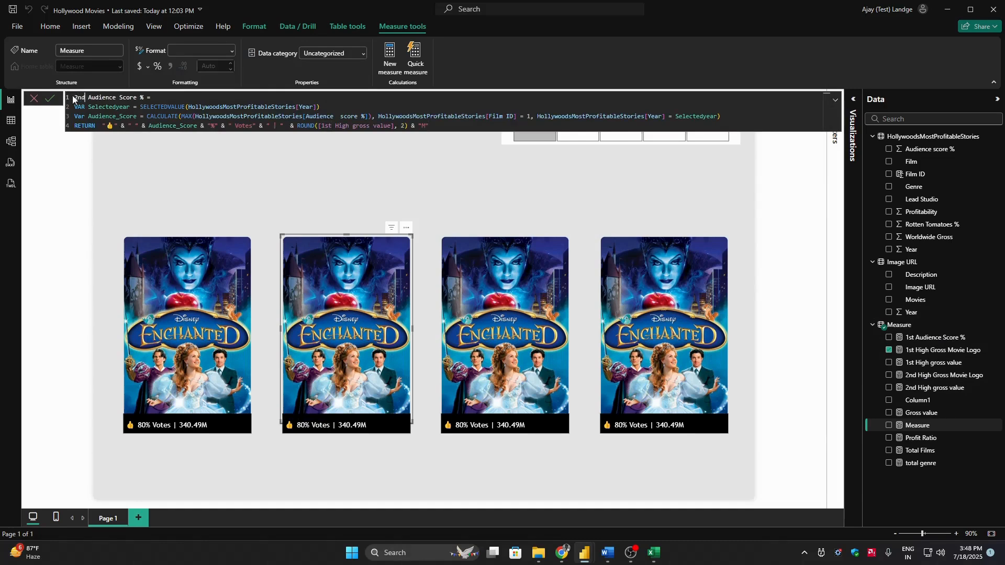
Step: Set the Film ID filter in the 2nd Audience Score % formula to 2 and commit the measure
click(131, 108)
click(275, 107)
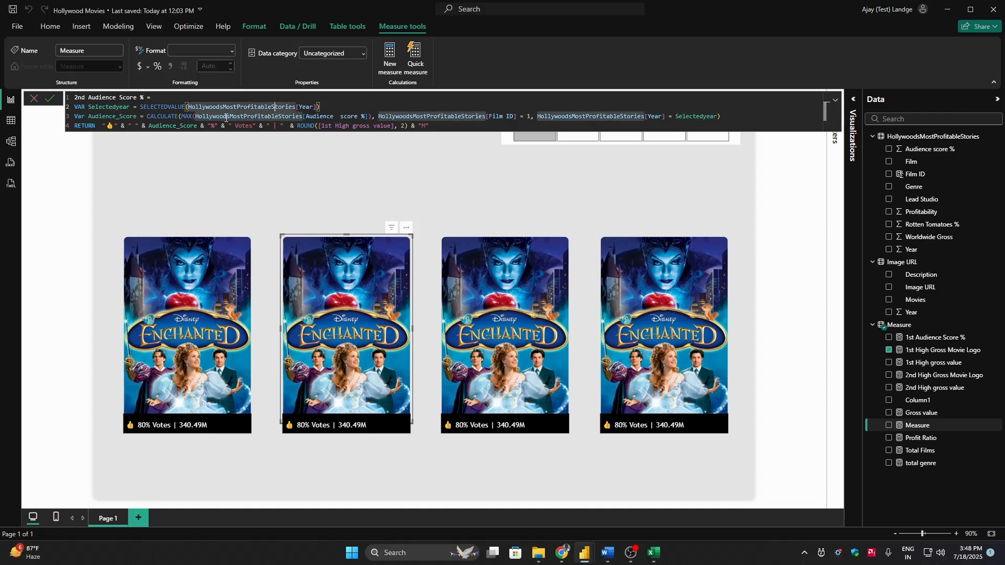
click(527, 116)
text(2)
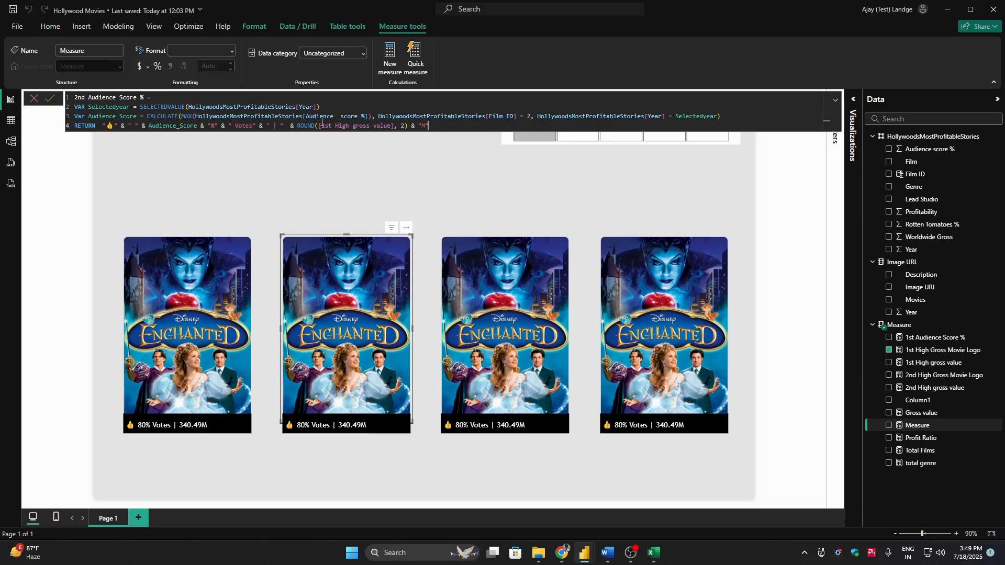
key(Return)
Step: Replace the second poster card's data field with the 2nd High Gross Movie Logo measure
click(372, 325)
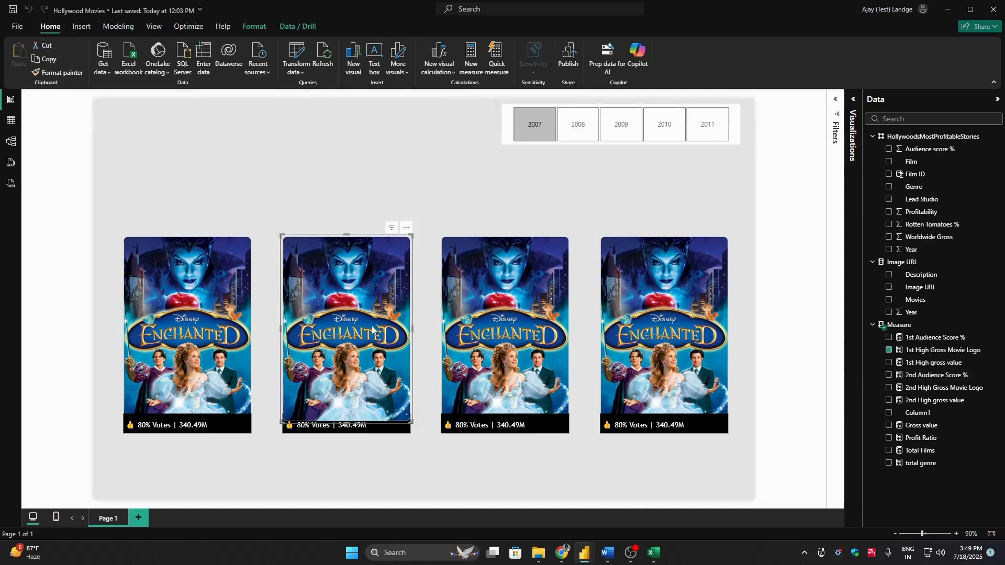
click(854, 135)
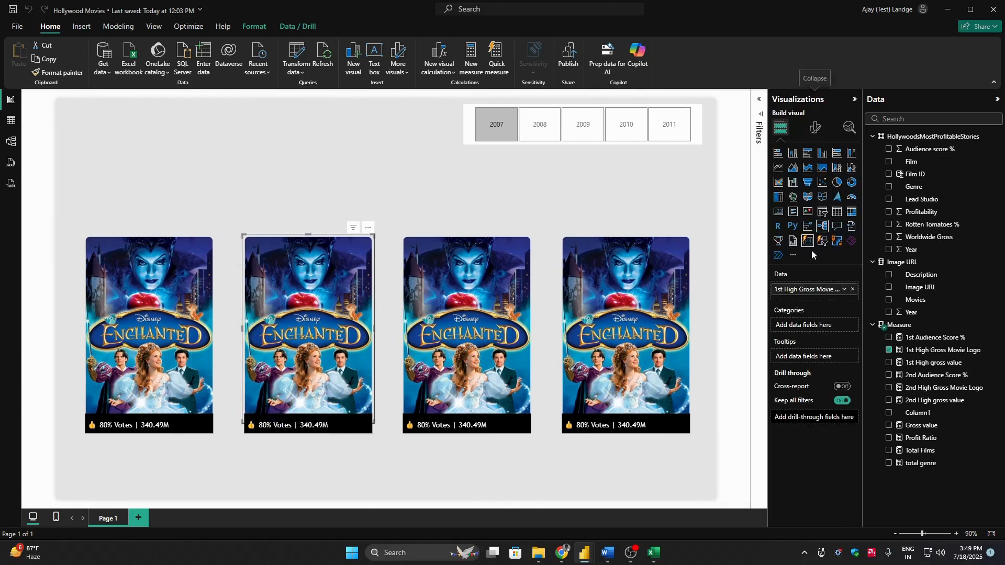
click(853, 289)
click(889, 387)
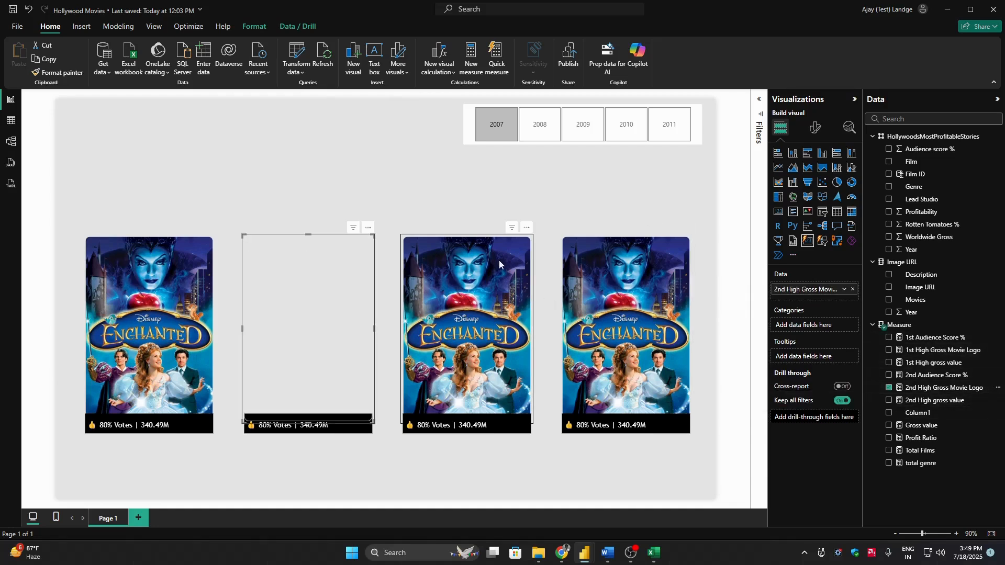
Step: Turn on the second poster's image for the 2nd High Gross Movie Logo series, using an Image URL based on that measure's field value
click(813, 130)
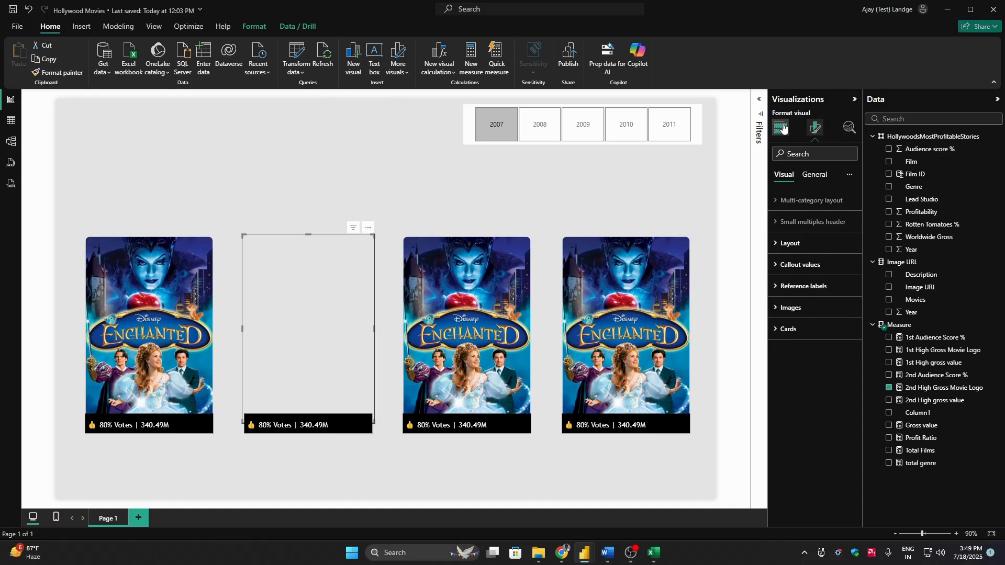
click(799, 308)
click(804, 361)
click(796, 386)
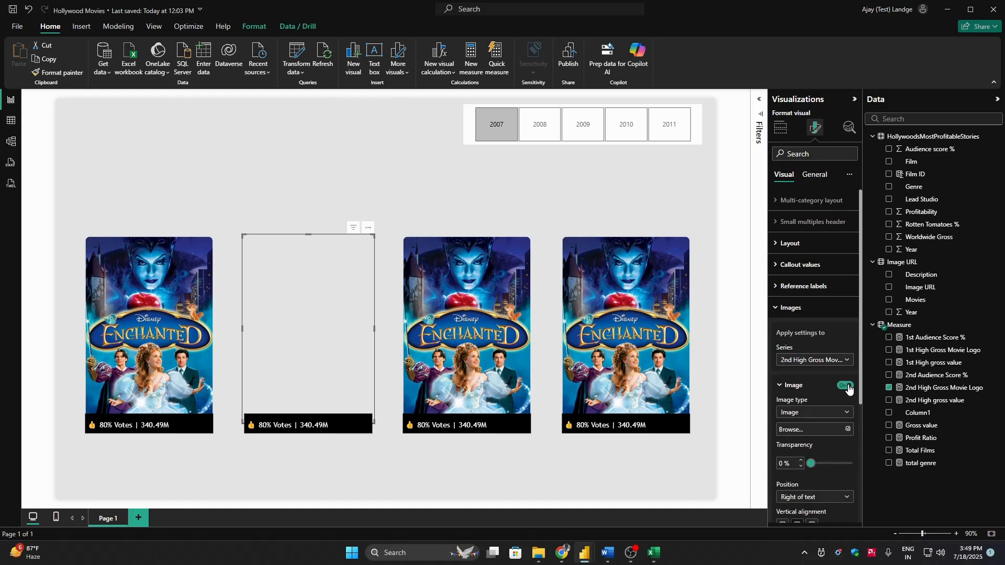
click(816, 412)
click(798, 436)
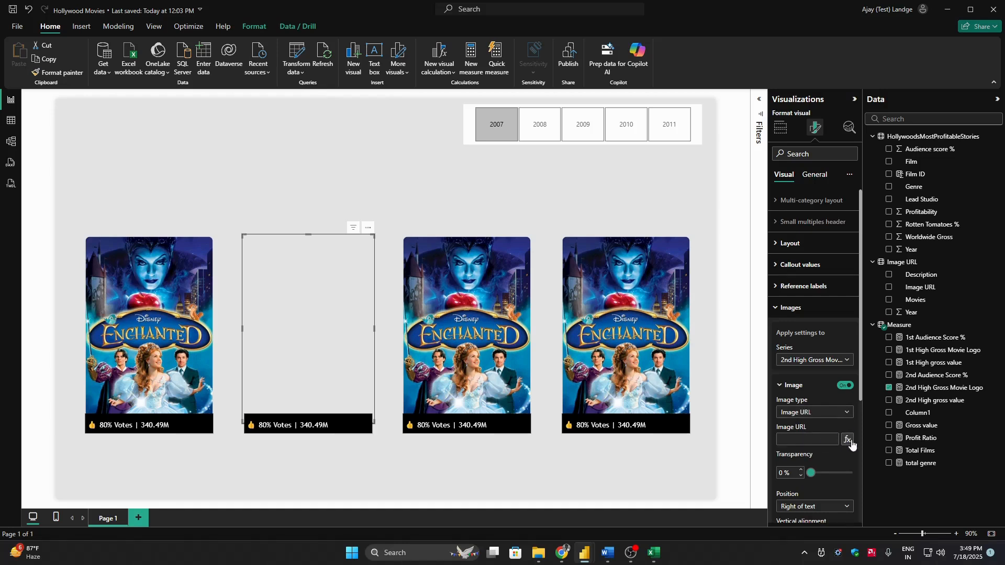
click(848, 440)
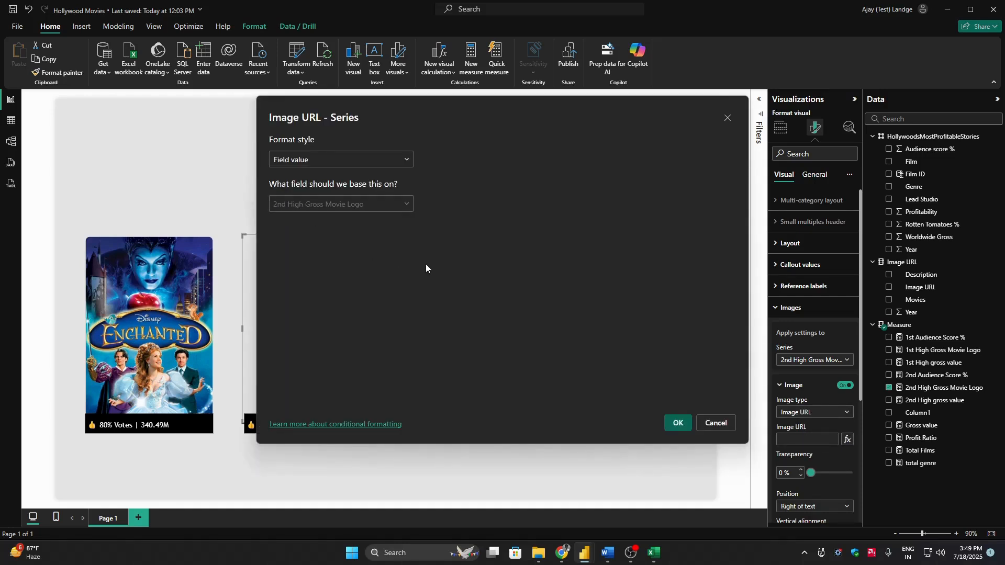
click(675, 424)
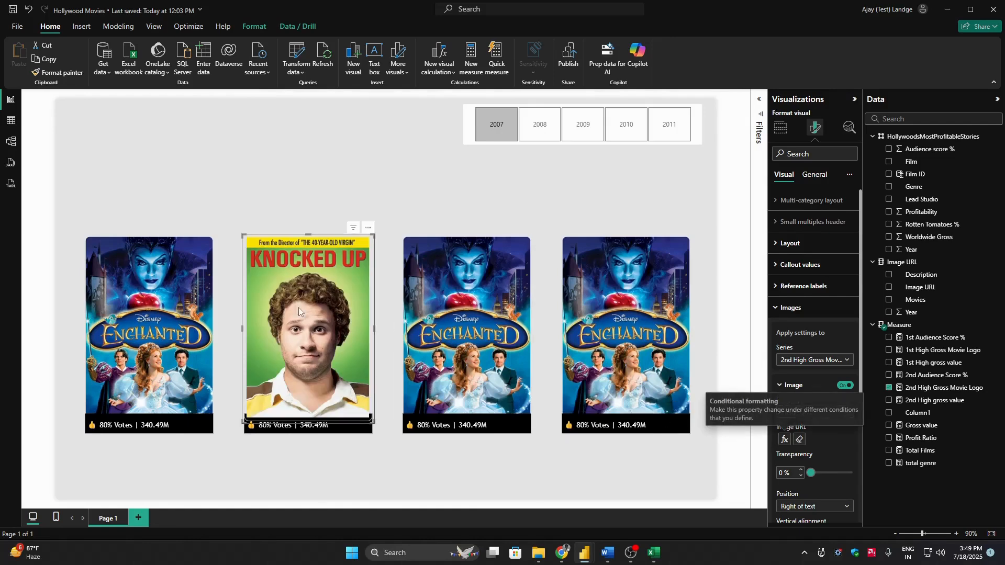
click(347, 460)
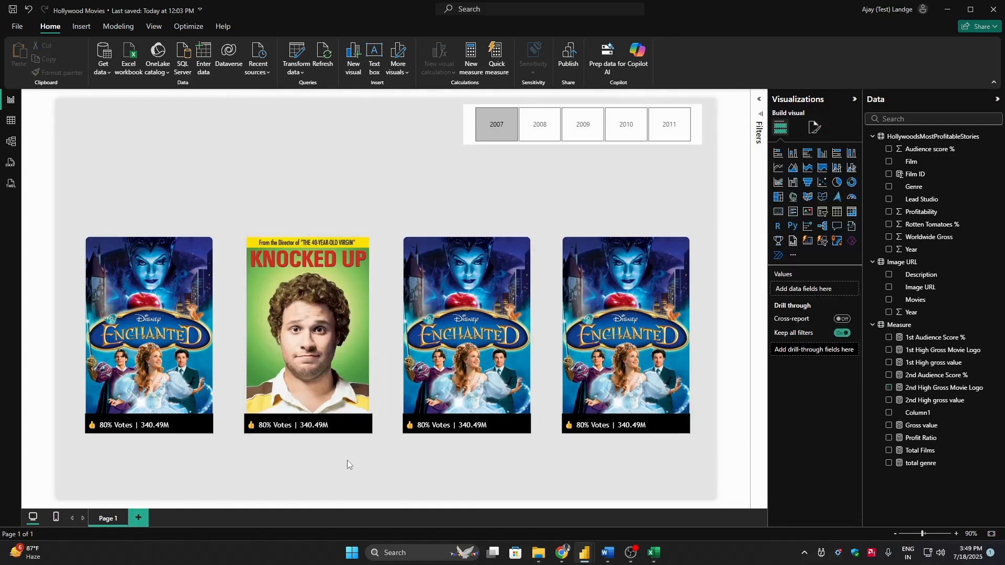
Step: Set the space between image and callout on the second poster card to 0 px
click(363, 393)
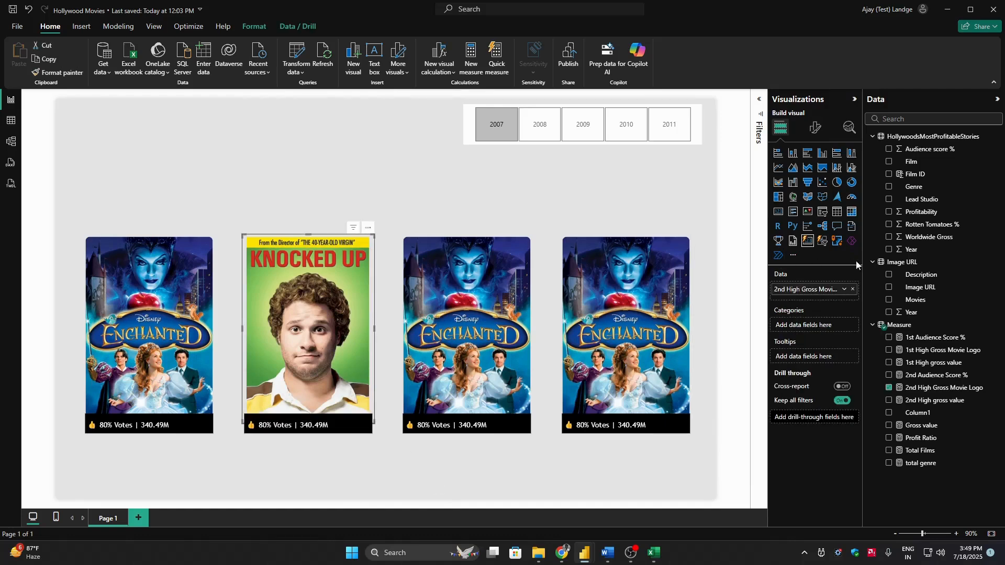
click(816, 127)
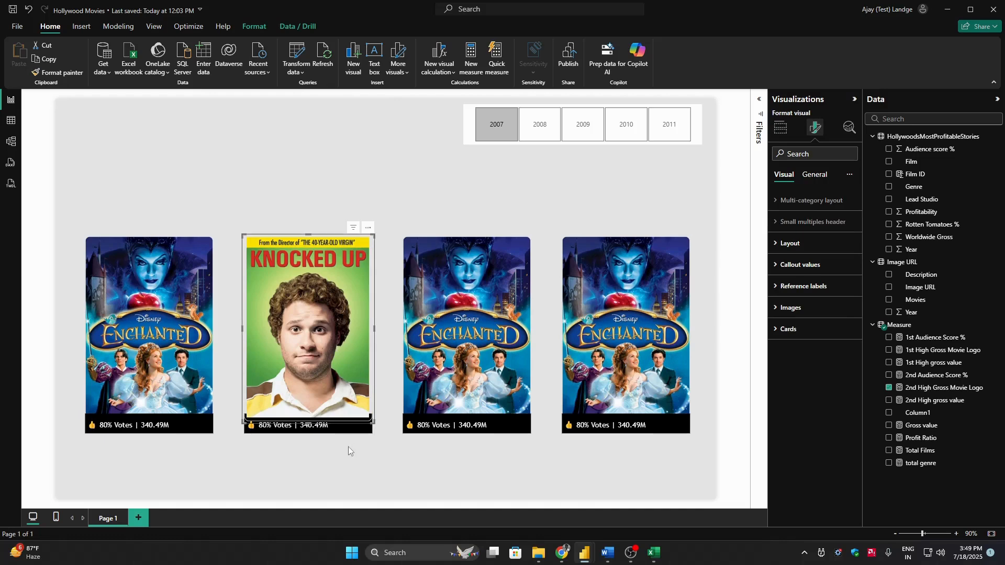
click(319, 304)
click(814, 130)
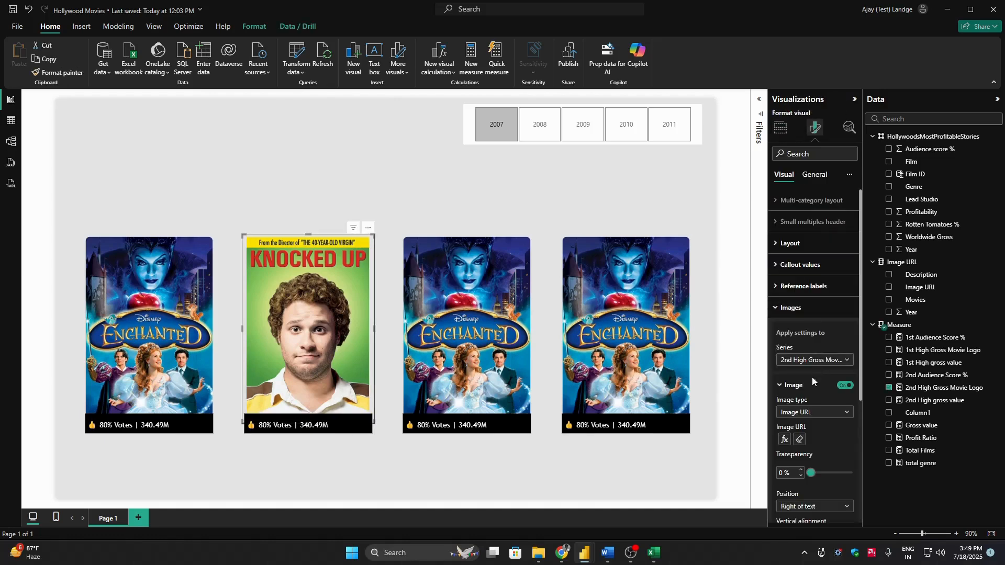
scroll(859, 404, down, 4)
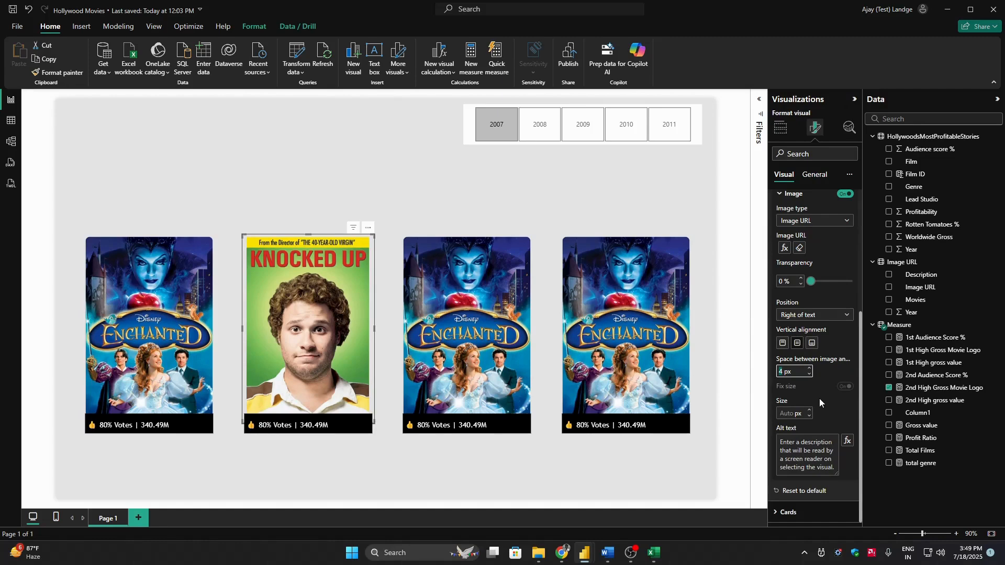
text(0)
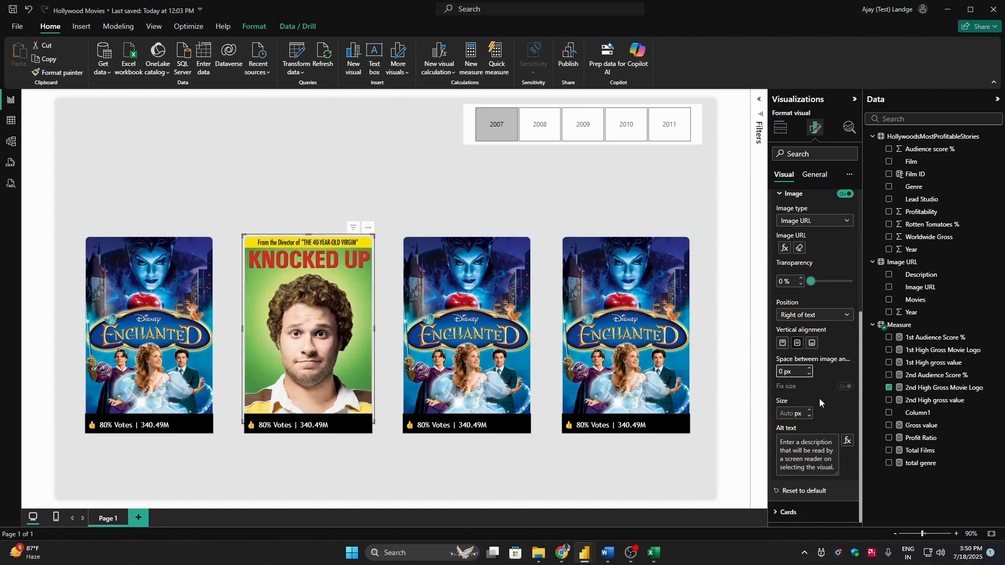
click(366, 471)
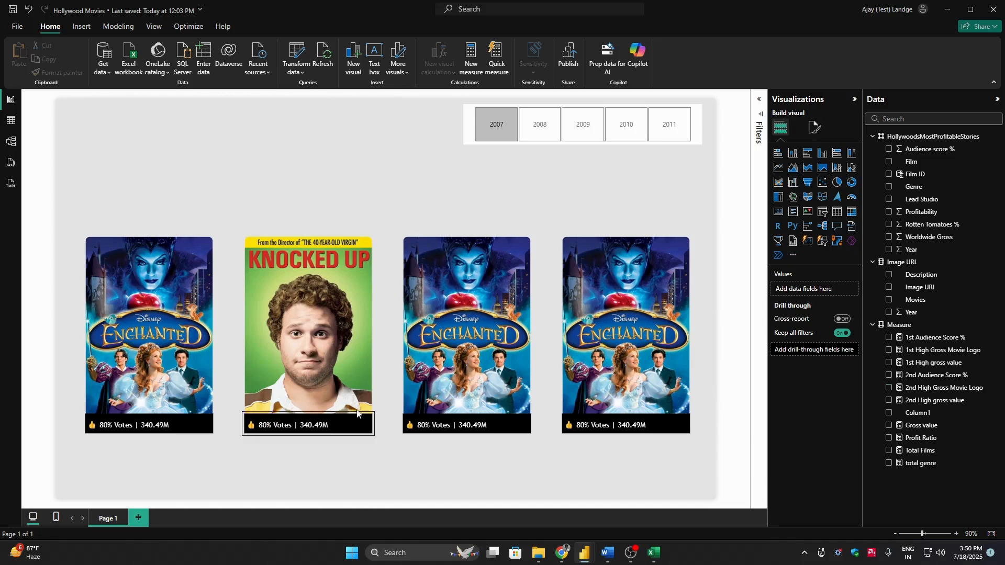
Step: Replace the data field of the votes strip under the second poster with the 2nd Audience Score % measure
click(338, 431)
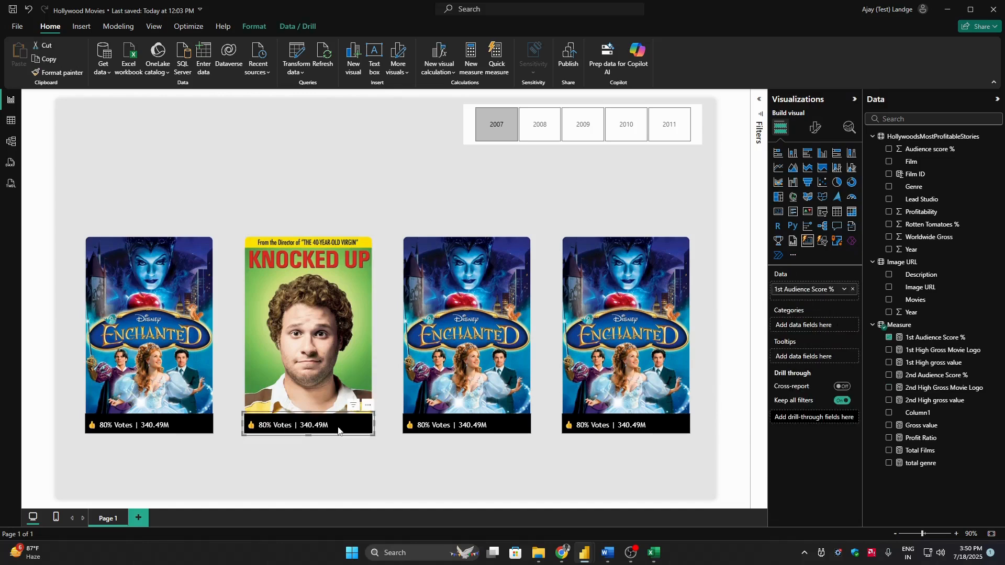
click(853, 290)
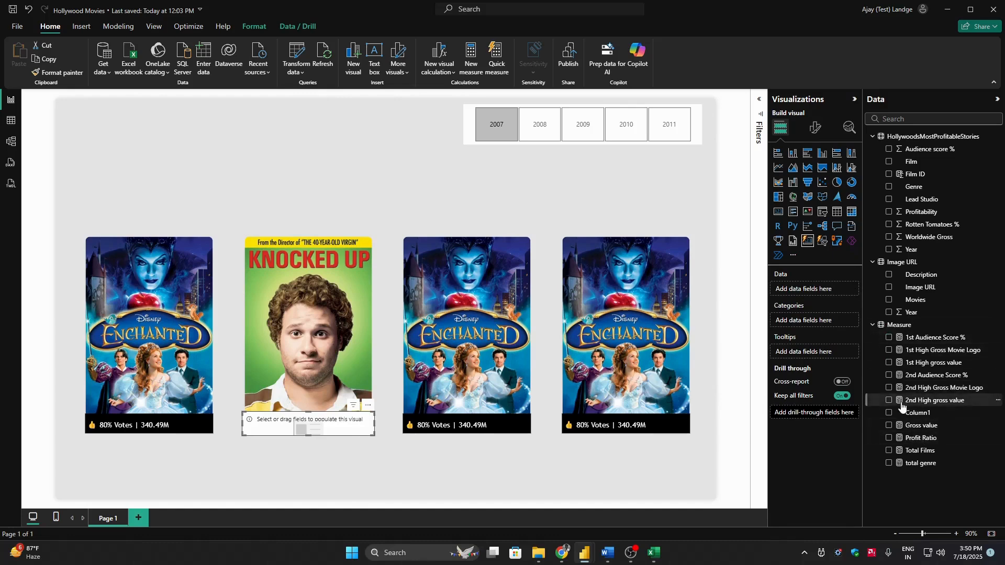
click(889, 374)
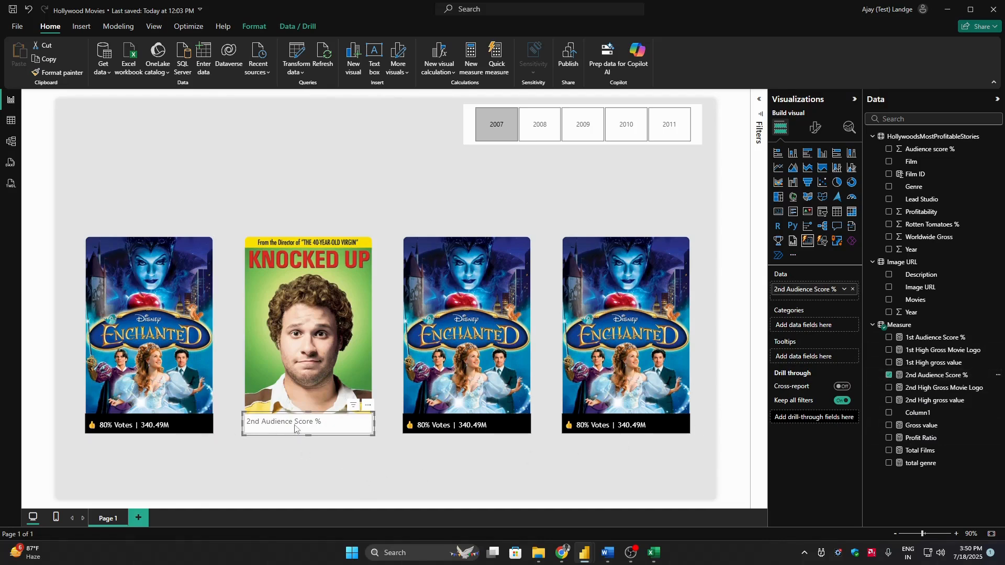
Step: For the 2nd Audience Score % series on the second votes strip, turn off the callout label and turn on the callout values
click(815, 127)
click(800, 265)
click(846, 343)
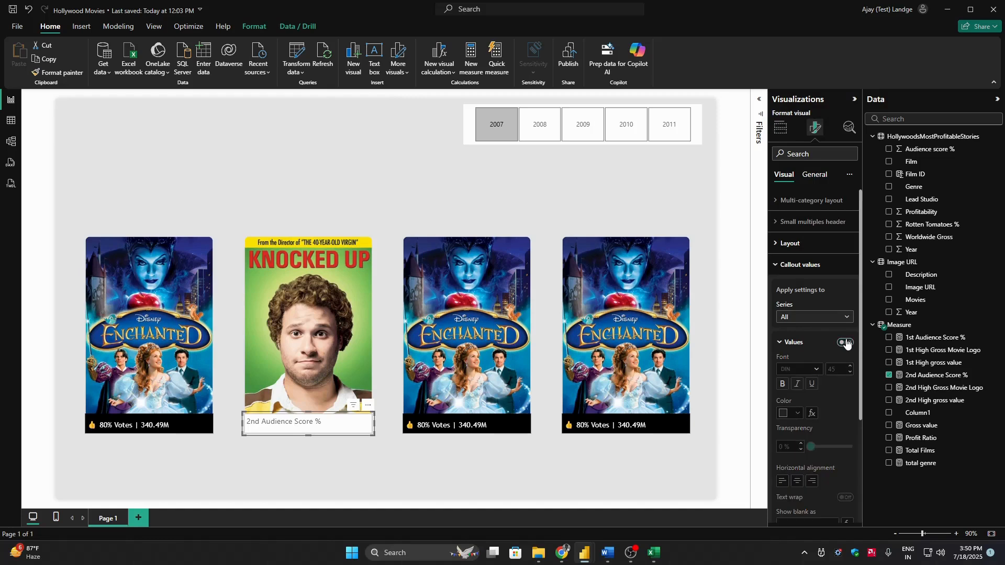
click(821, 341)
click(806, 343)
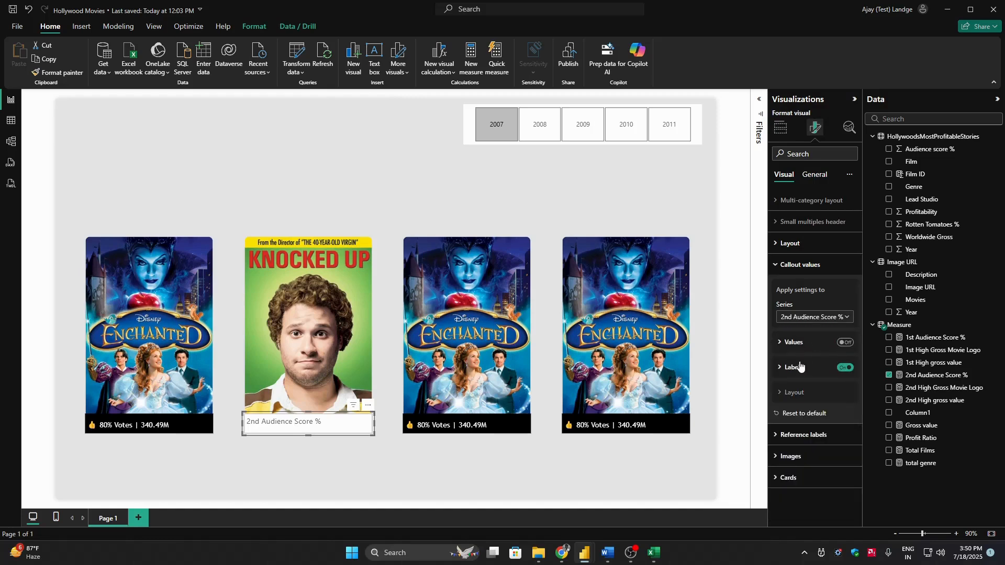
click(806, 367)
scroll(862, 404, down, 3)
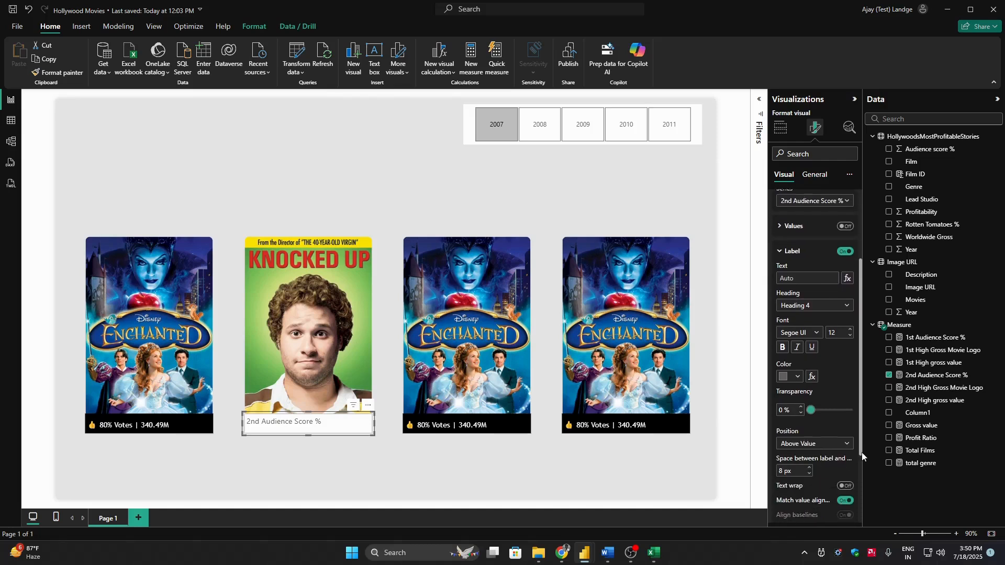
drag(862, 419, 860, 397)
click(804, 355)
click(844, 368)
click(844, 343)
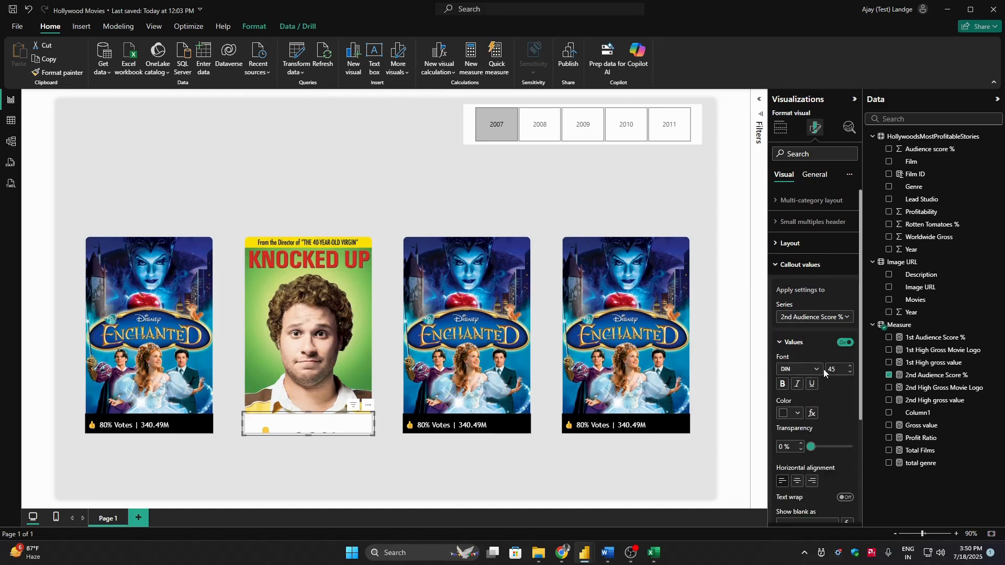
Step: Format the second votes strip's callout value in Trebuchet font, size 12, with white text
click(813, 370)
scroll(809, 340, down, 5)
click(811, 344)
click(798, 413)
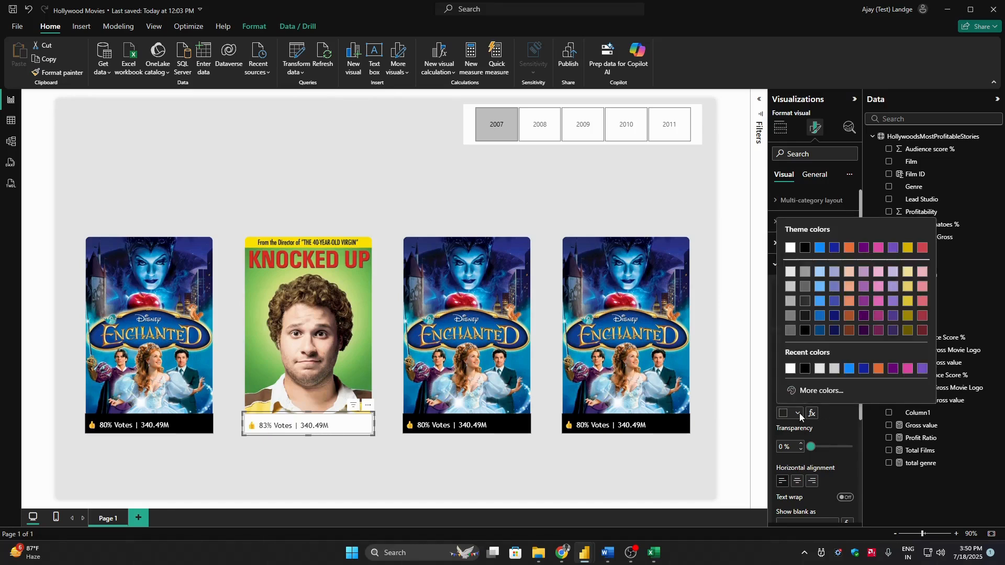
click(789, 369)
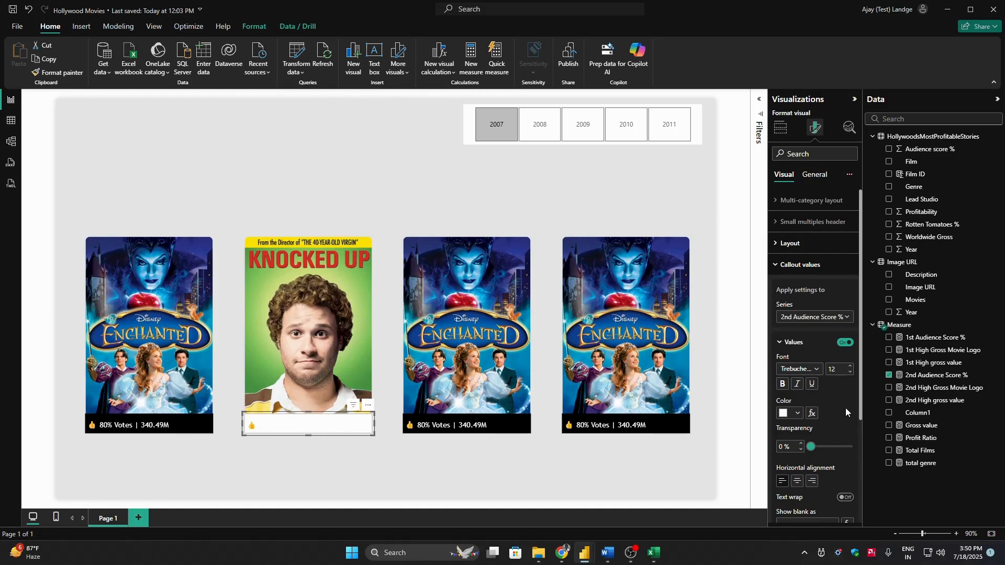
Step: Set the card background of the second votes strip to black
click(814, 275)
click(828, 329)
drag(860, 397, 863, 473)
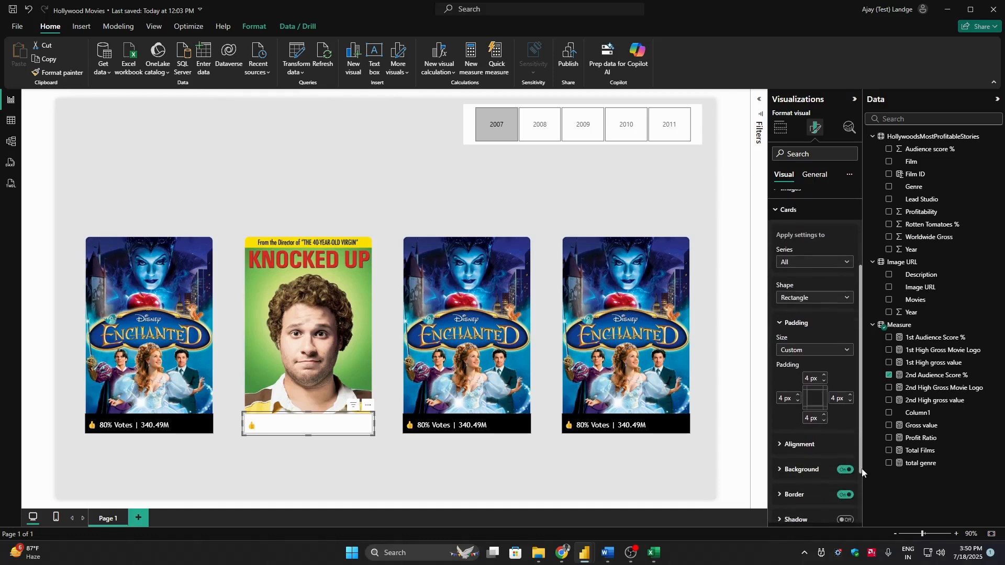
click(804, 470)
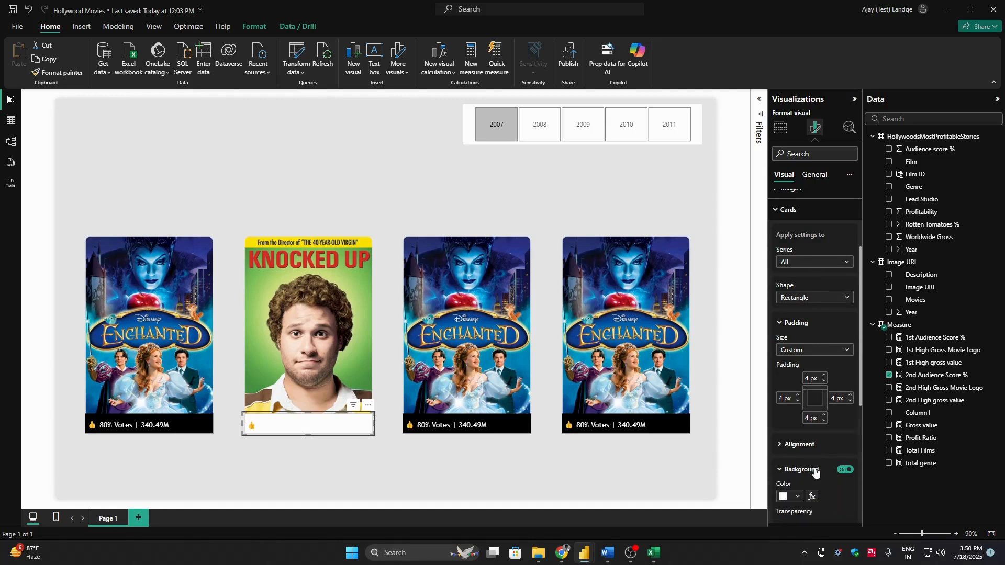
click(796, 496)
click(812, 455)
Step: Turn off the card border on the second votes strip
click(799, 445)
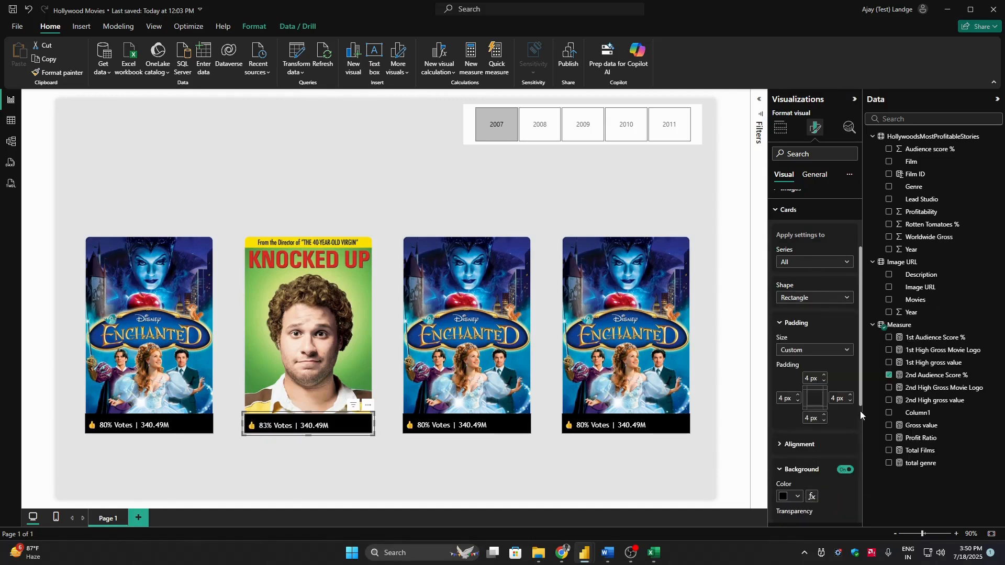
scroll(860, 413, down, 3)
click(802, 368)
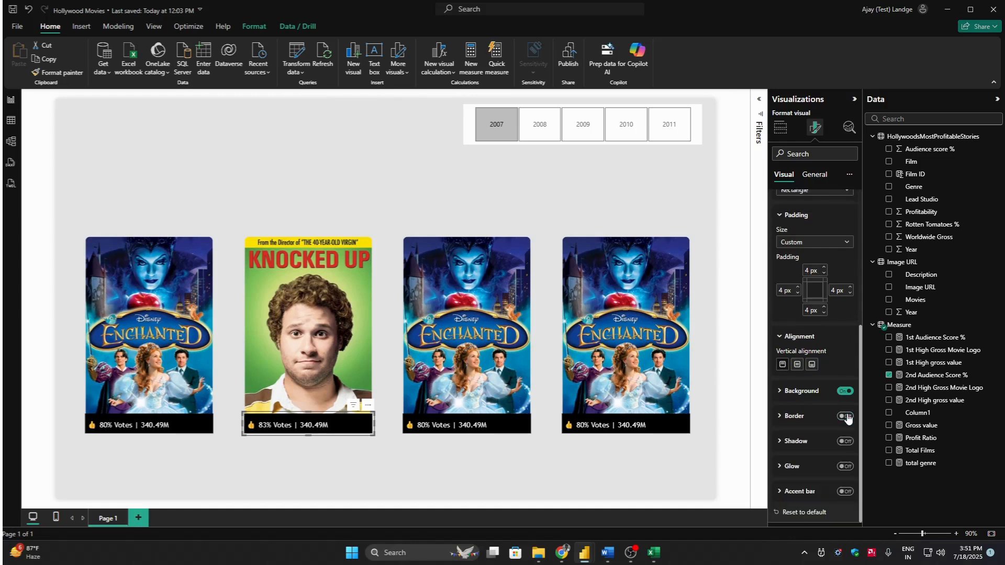
scroll(852, 430, up, 5)
click(788, 287)
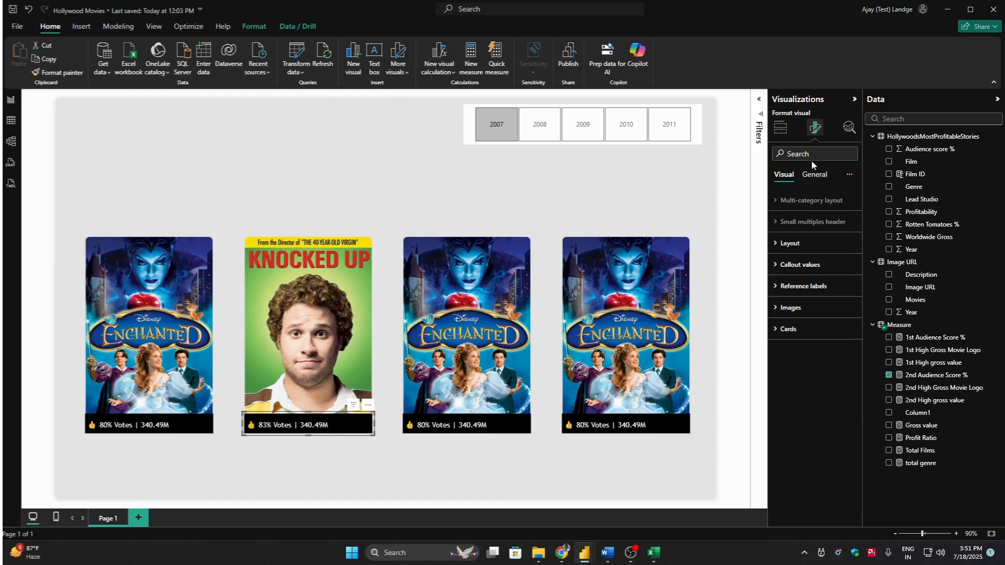
Step: Compare the first votes strip's card settings with the second strip's callout value formatting
click(211, 426)
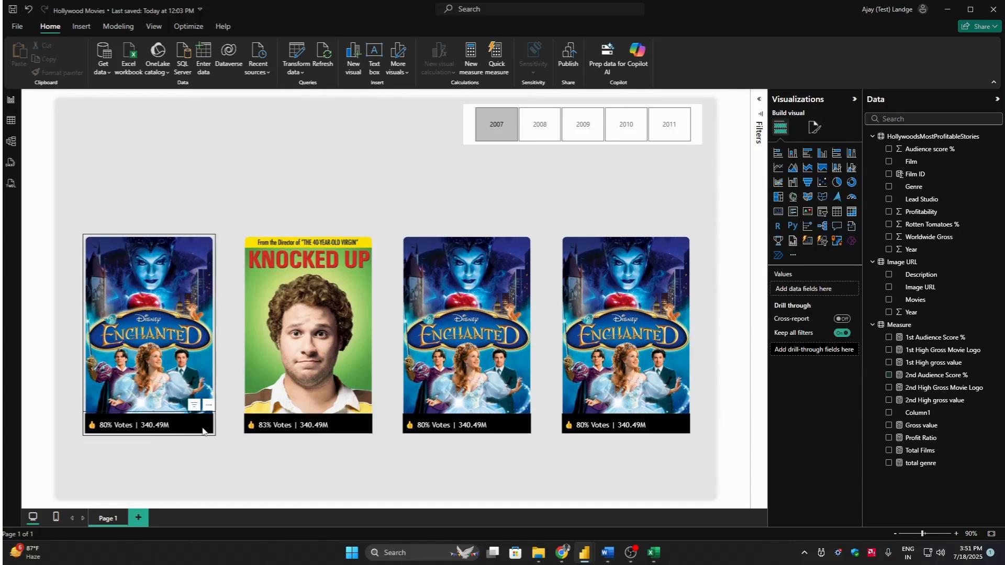
click(816, 330)
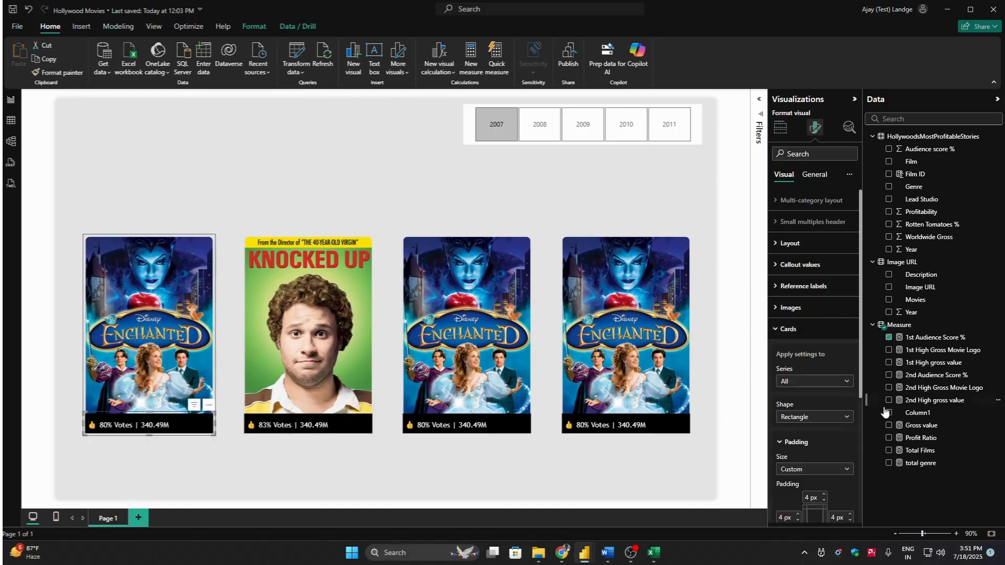
scroll(859, 431, down, 4)
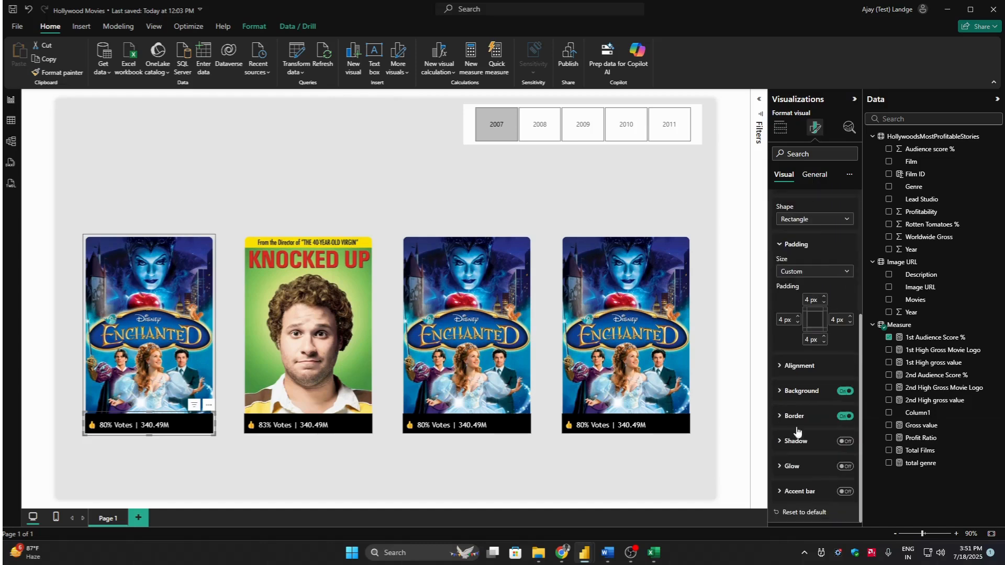
click(302, 478)
click(315, 425)
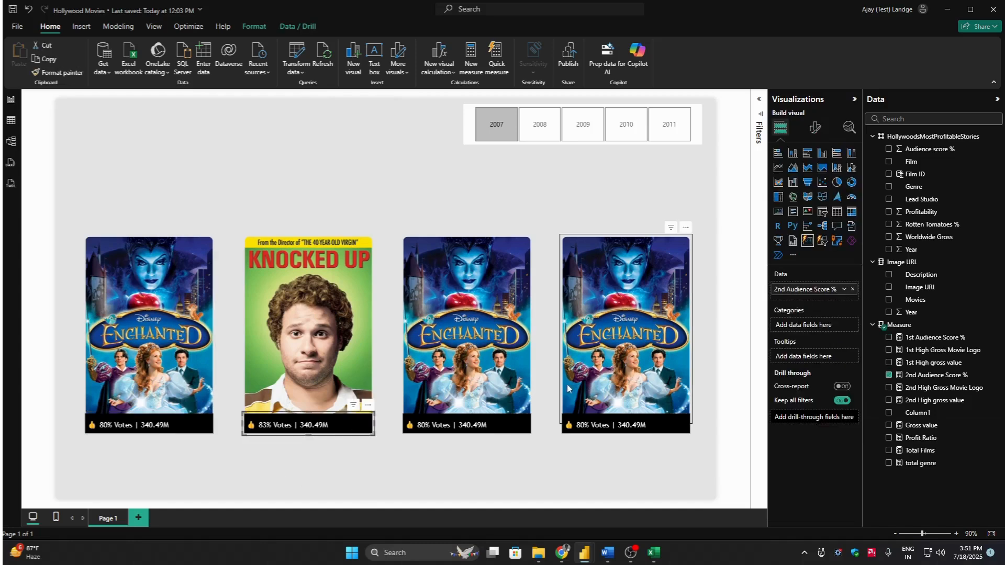
click(815, 127)
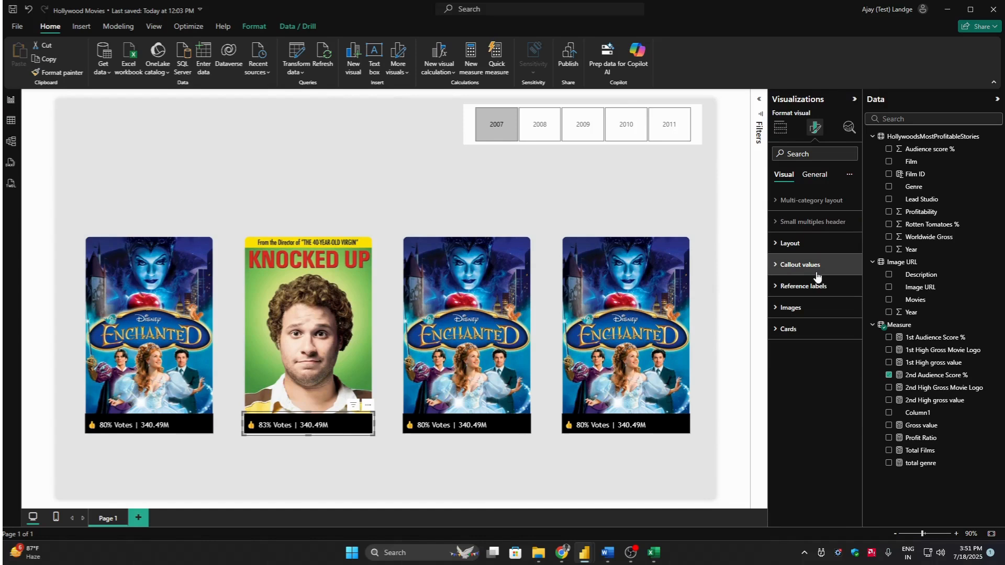
click(816, 264)
scroll(861, 416, down, 2)
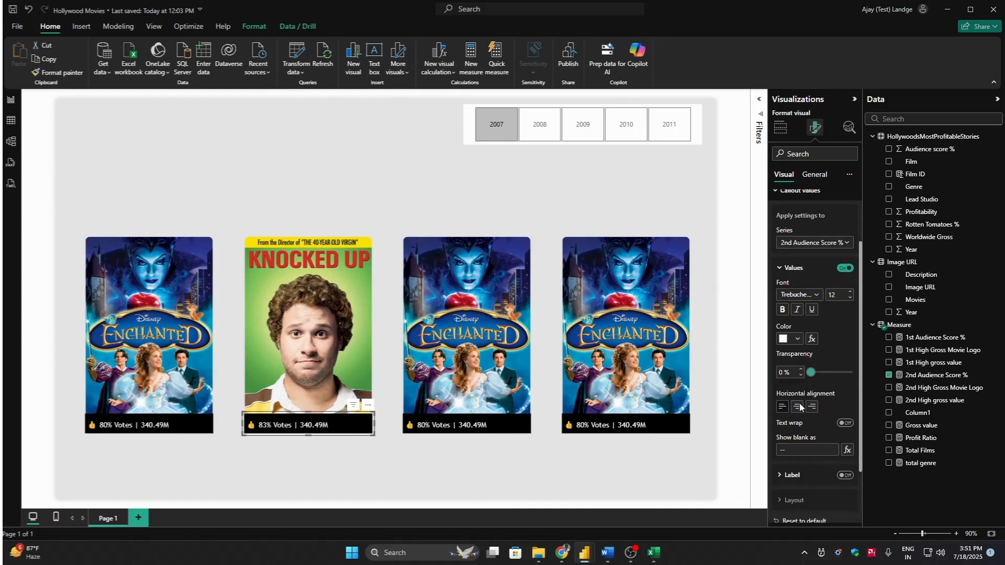
click(378, 493)
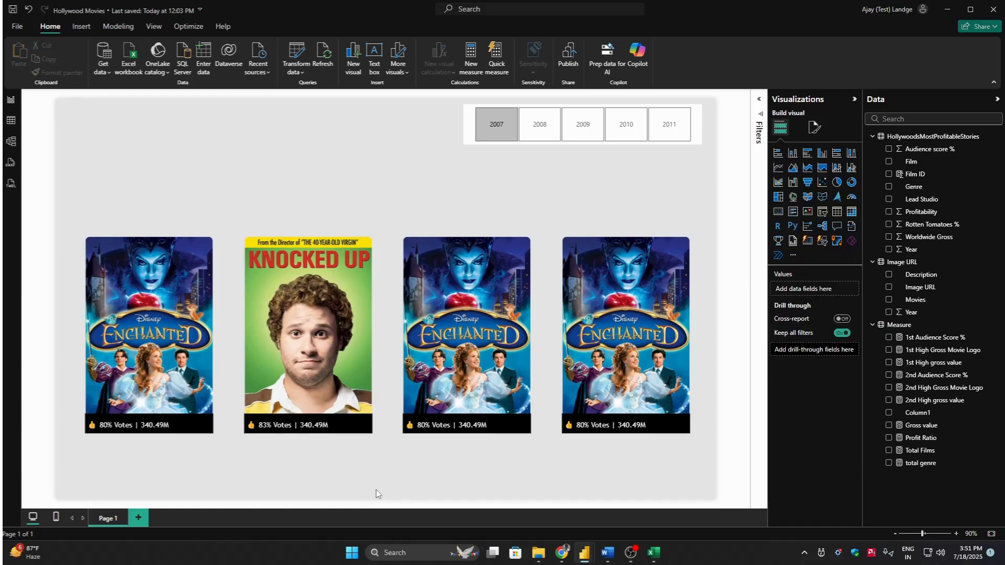
click(500, 318)
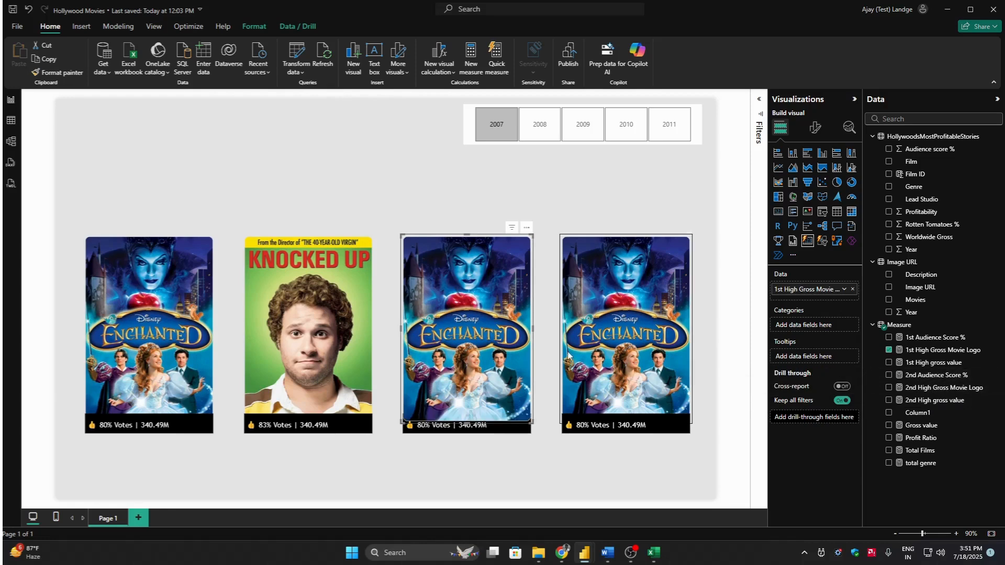
click(541, 444)
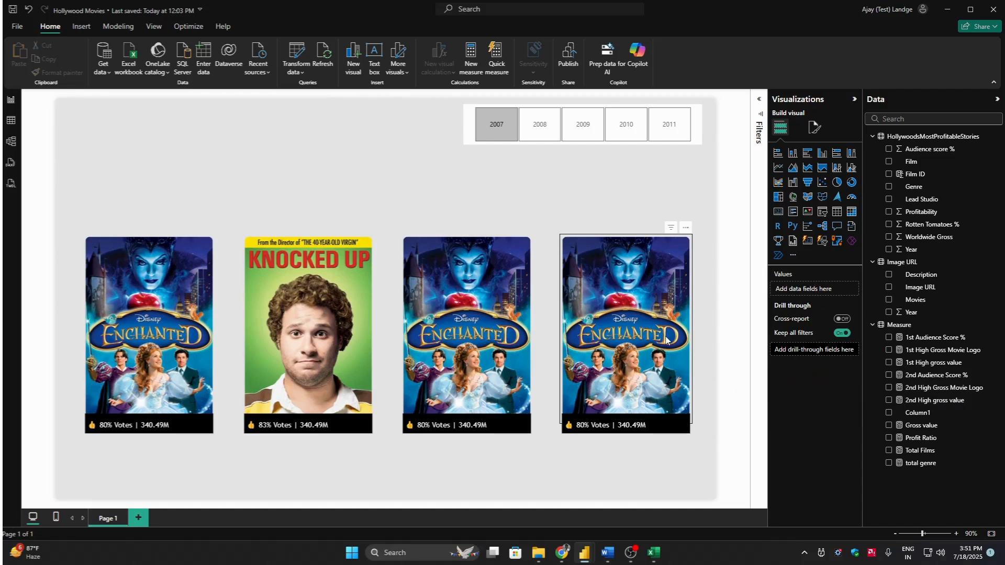
Step: Switch to the HollywoodsMostProfitableStories workbook in Excel and reset the header filters so films of all years are listed
mouse_move(654, 553)
click(701, 497)
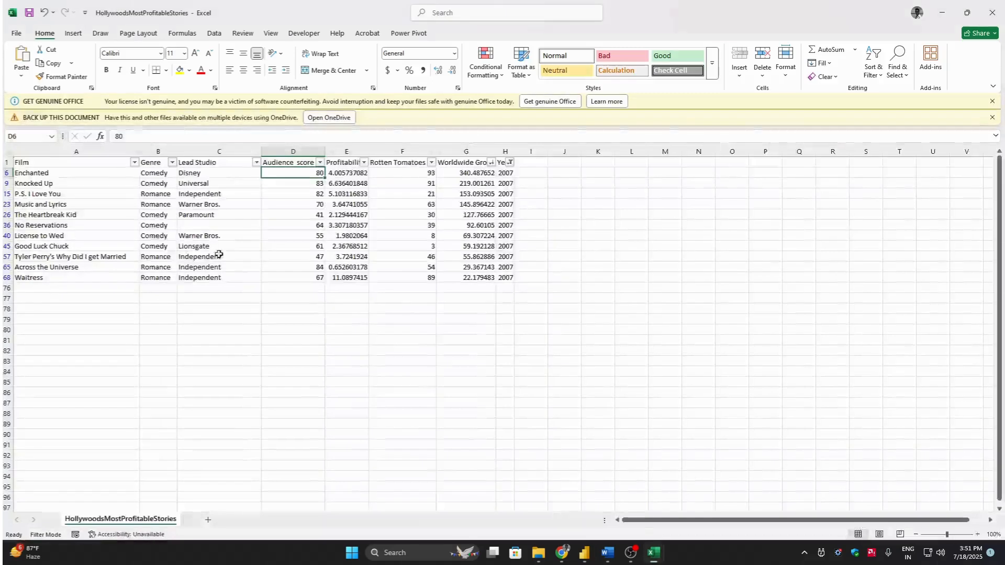
click(226, 212)
key(ctrl+shift+l)
click(234, 164)
key(ctrl+shift+l)
click(509, 165)
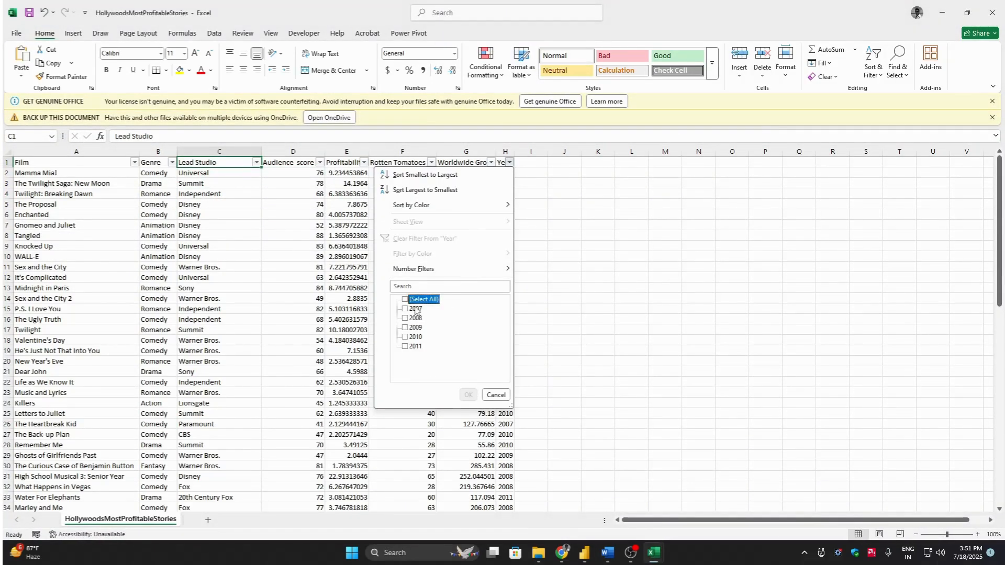
click(356, 191)
click(349, 164)
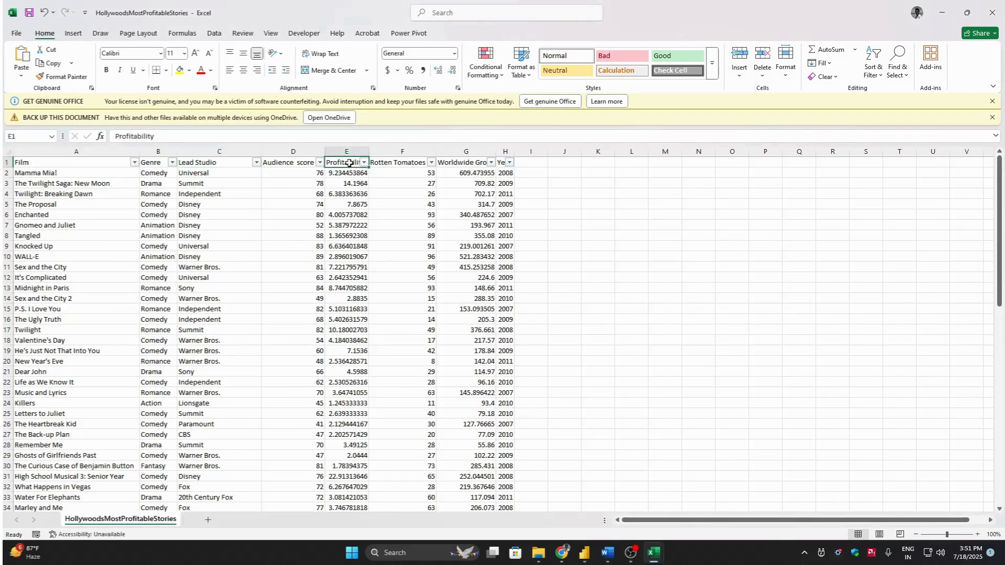
Step: Insert a PivotTable on a new worksheet from the entire film table, range A1:H75
key(ctrl+a)
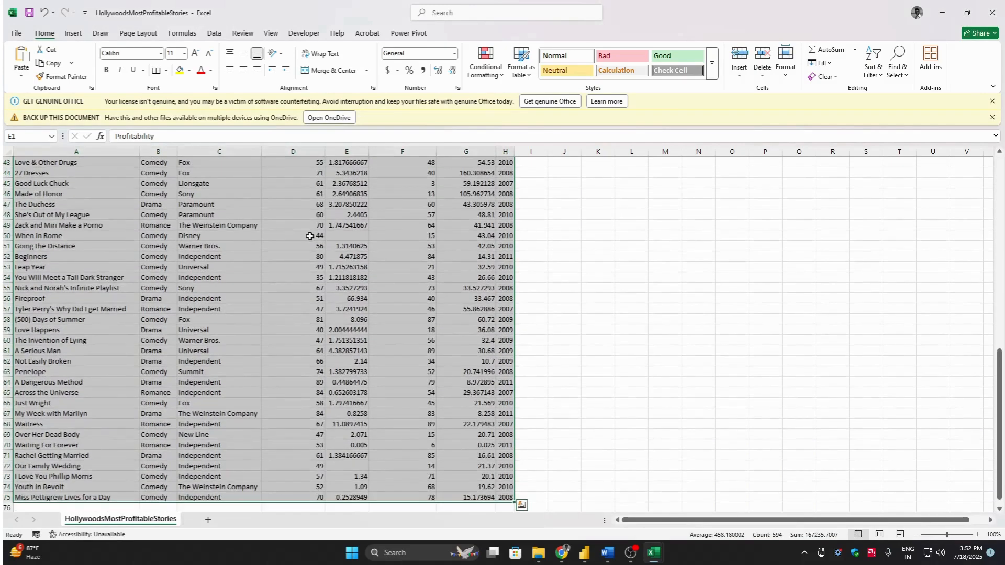
click(74, 33)
click(25, 62)
click(56, 91)
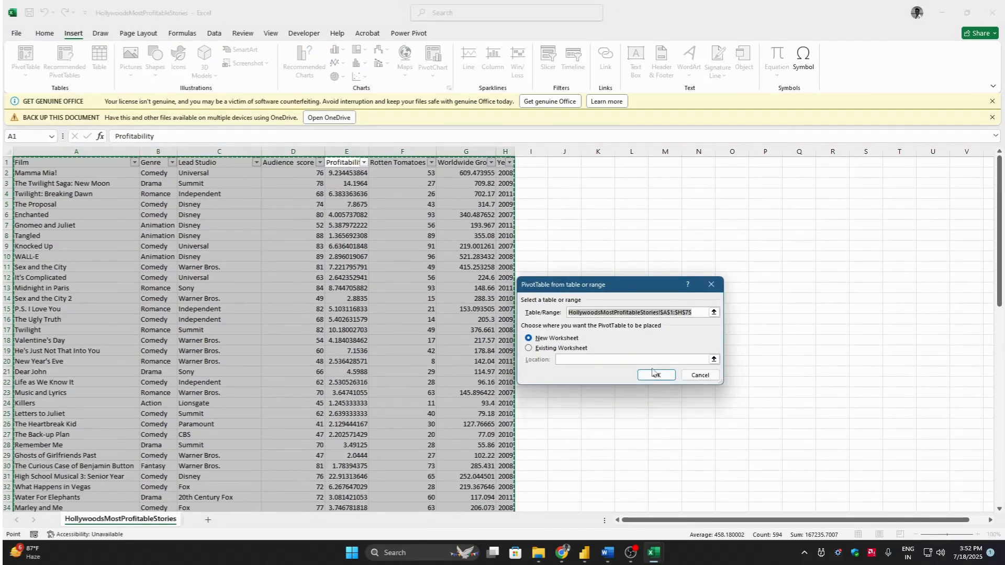
click(654, 372)
Step: Lay out the PivotTable with Year as rows and Count of Film as values, and check the film counts per year
click(835, 296)
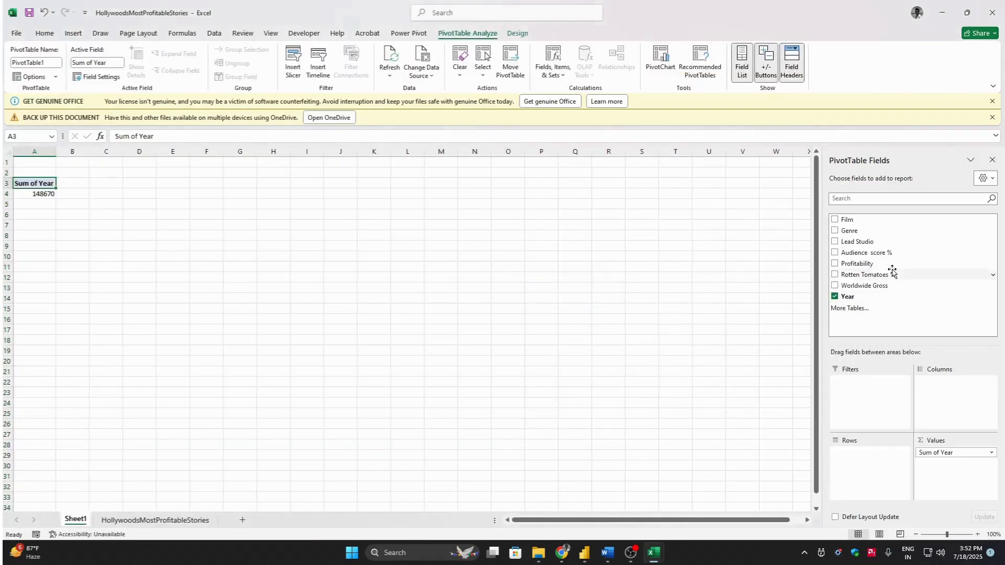
click(834, 220)
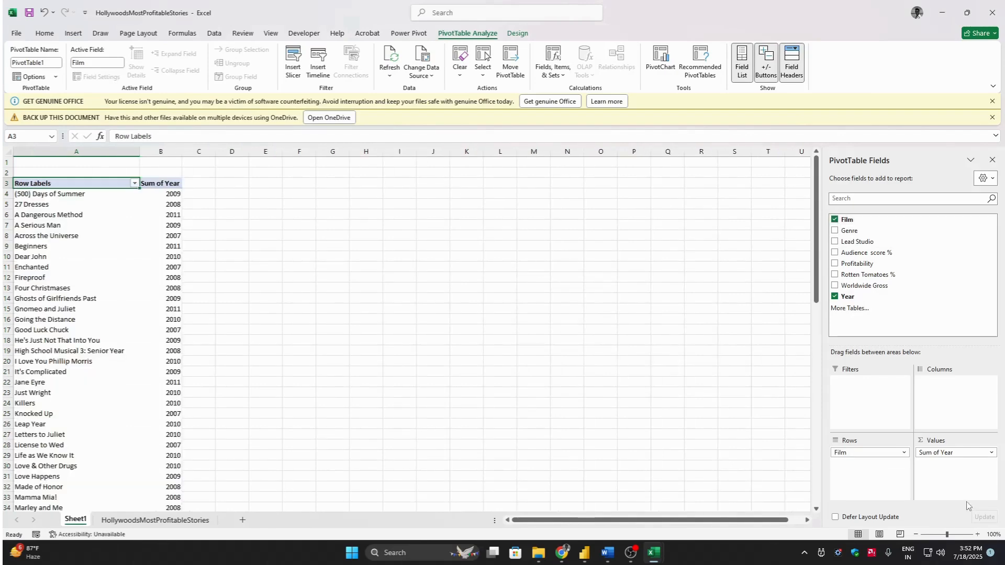
mouse_move(948, 456)
mouse_down()
mouse_move(890, 471)
mouse_move(950, 456)
mouse_up()
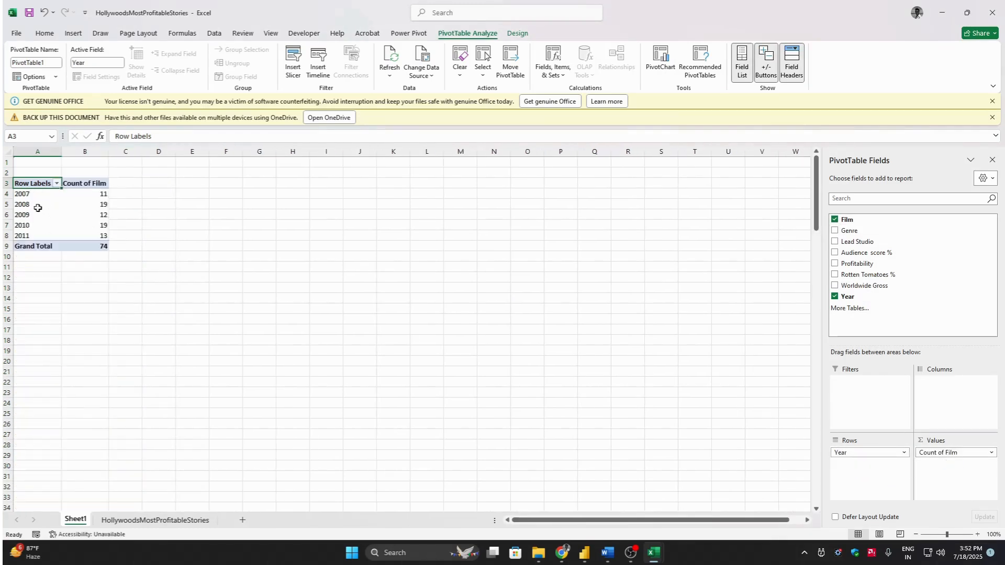
click(98, 196)
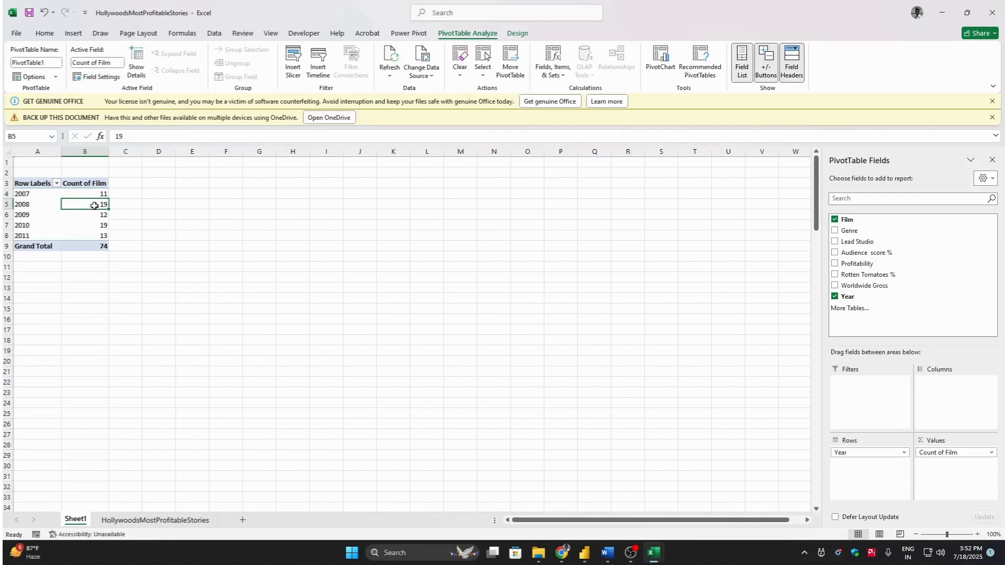
click(184, 263)
click(89, 226)
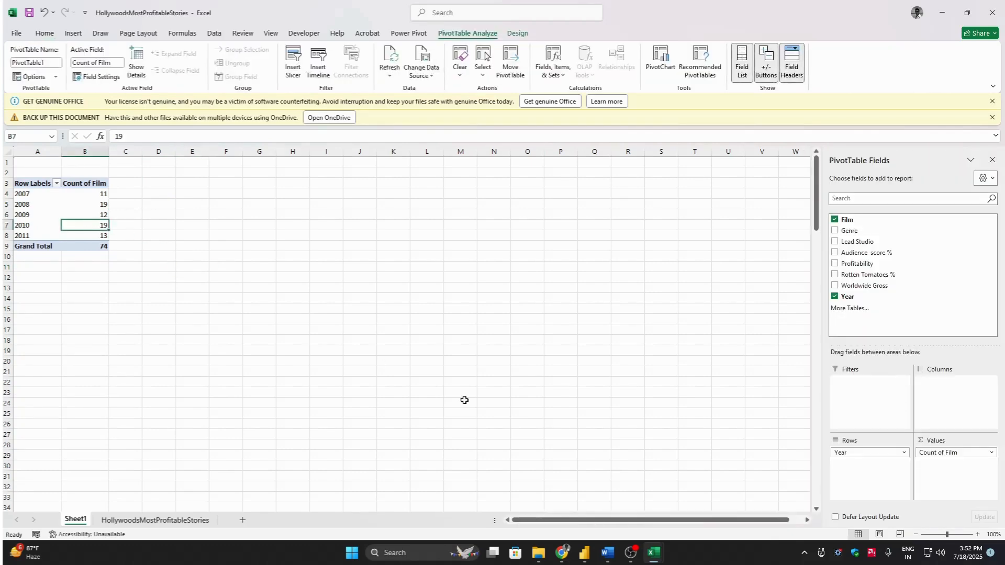
Step: Switch to the finished Hollywood Movies report in Power BI, view its All Films page for 2008, and return to the report in progress
click(644, 503)
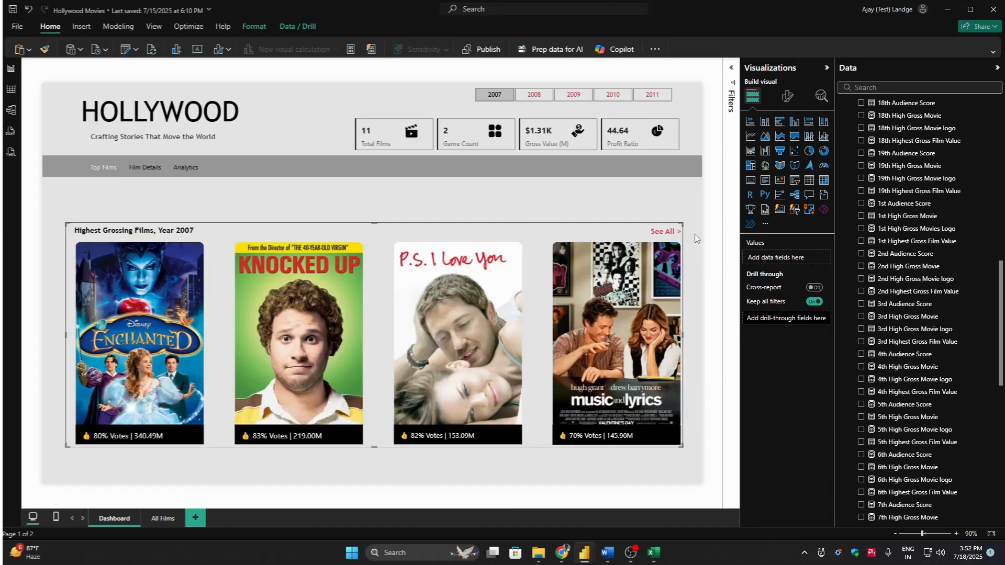
key(Escape)
ctrl+click(664, 232)
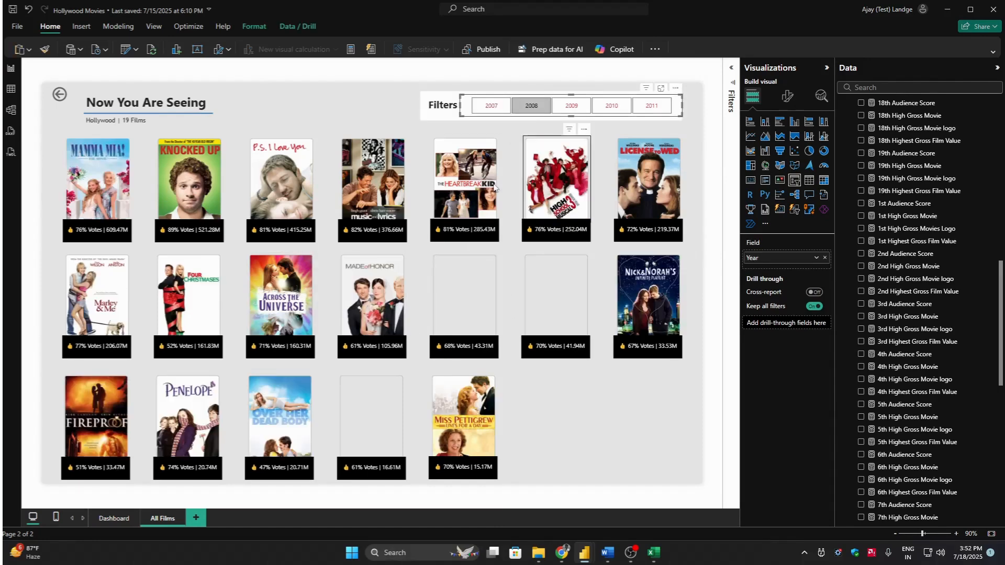
mouse_move(585, 553)
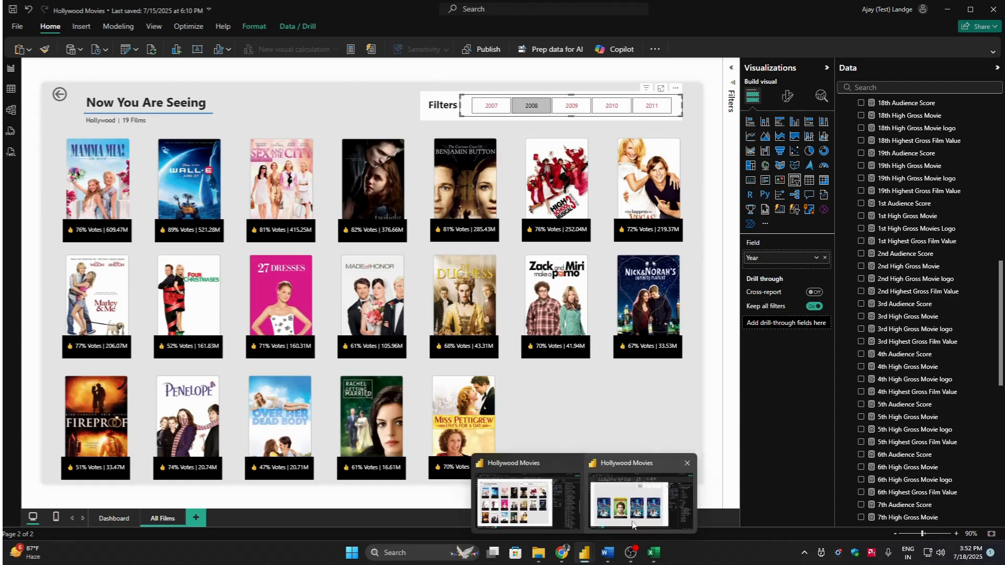
click(642, 497)
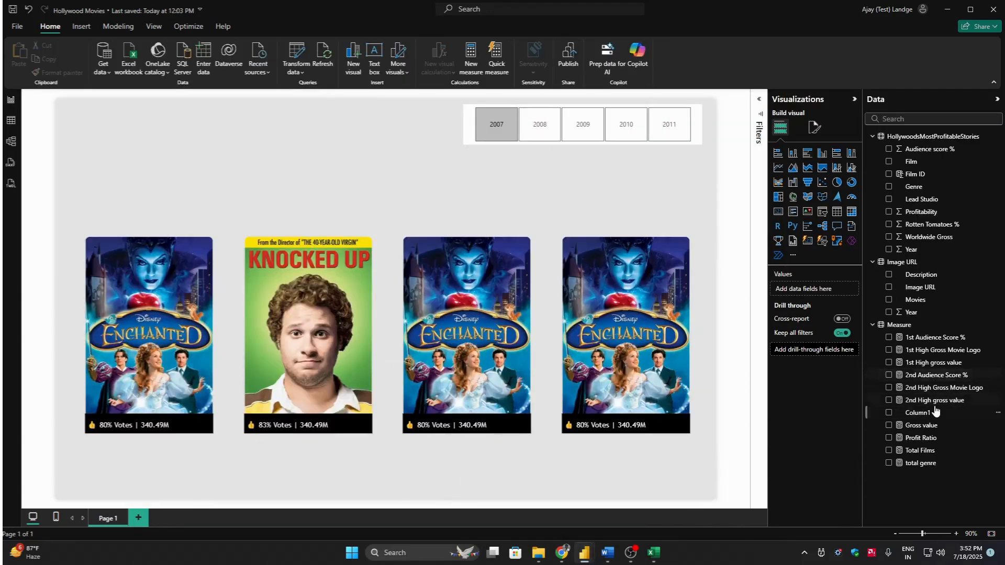
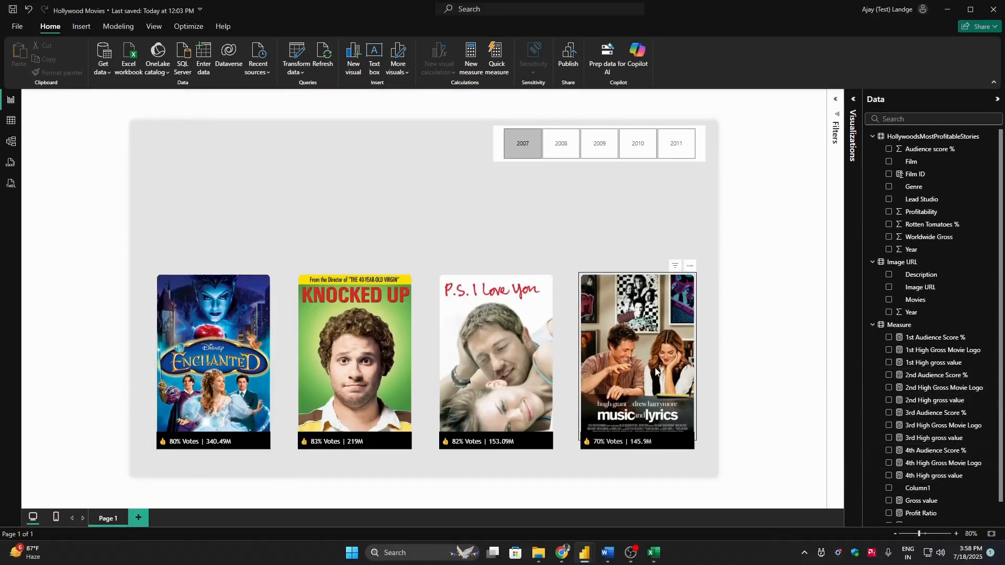
Step: Review the DAX formulas of the ranked high gross value, audience score and movie logo measures
click(934, 476)
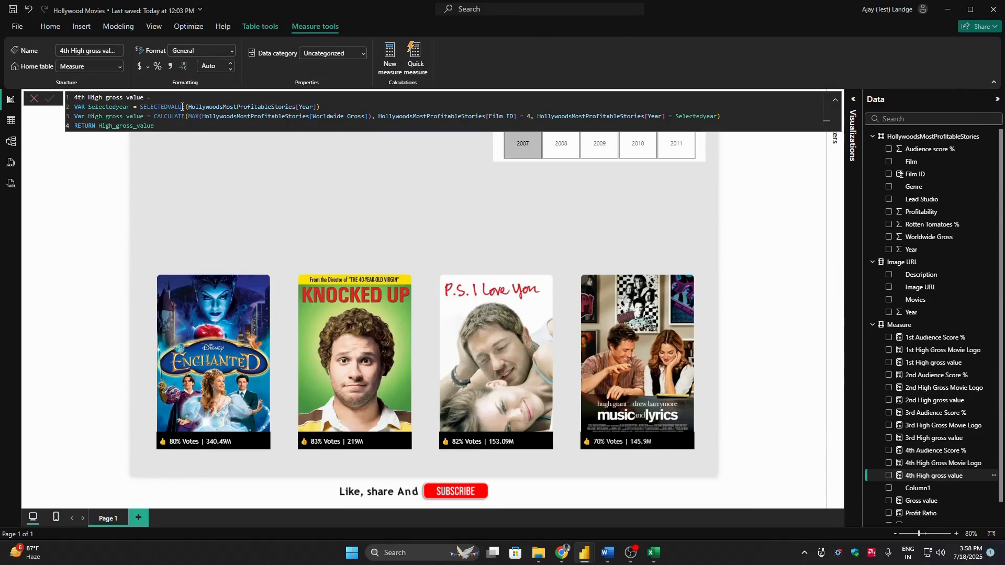
click(959, 464)
click(930, 451)
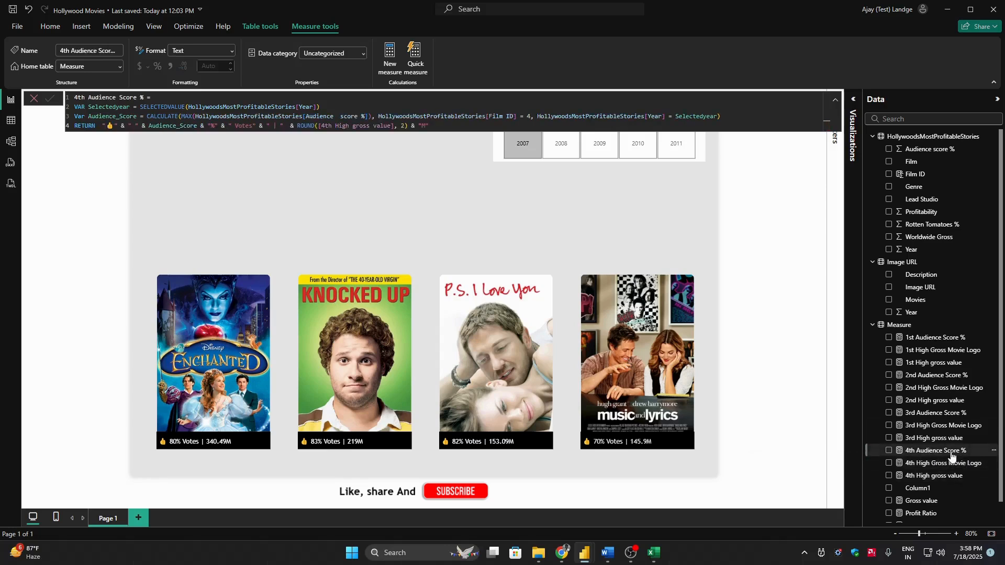
click(922, 440)
click(940, 426)
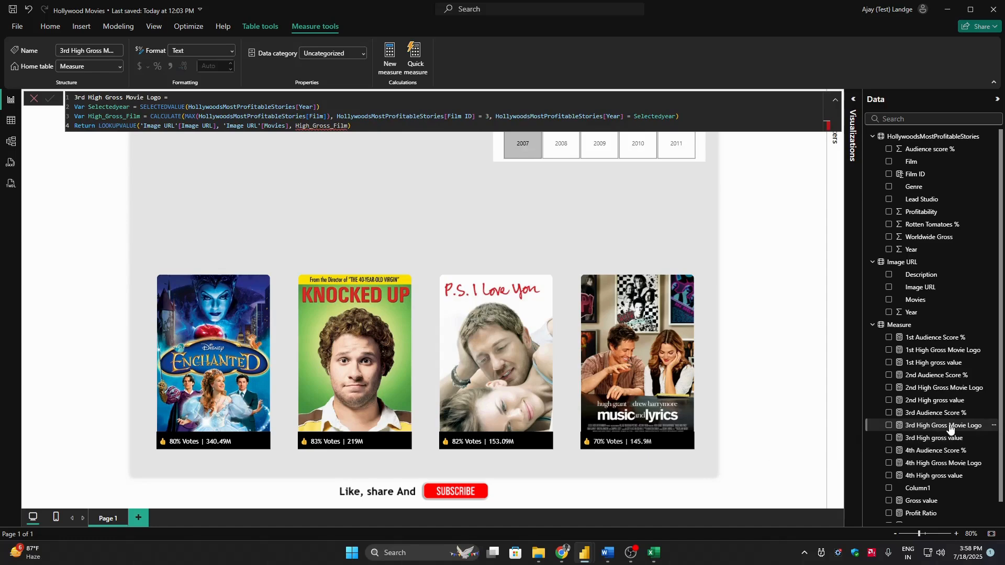
click(961, 413)
click(963, 400)
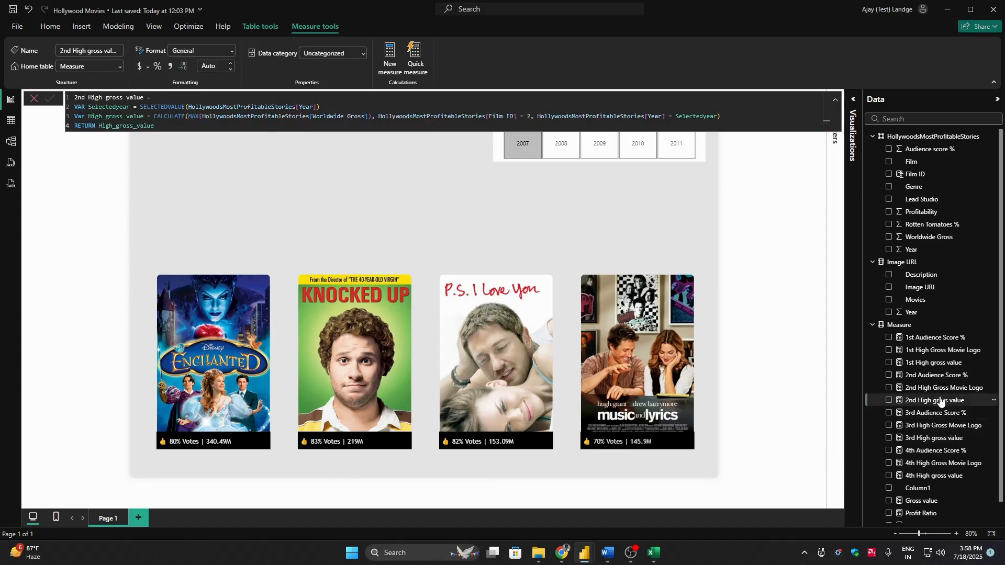
click(950, 388)
click(937, 375)
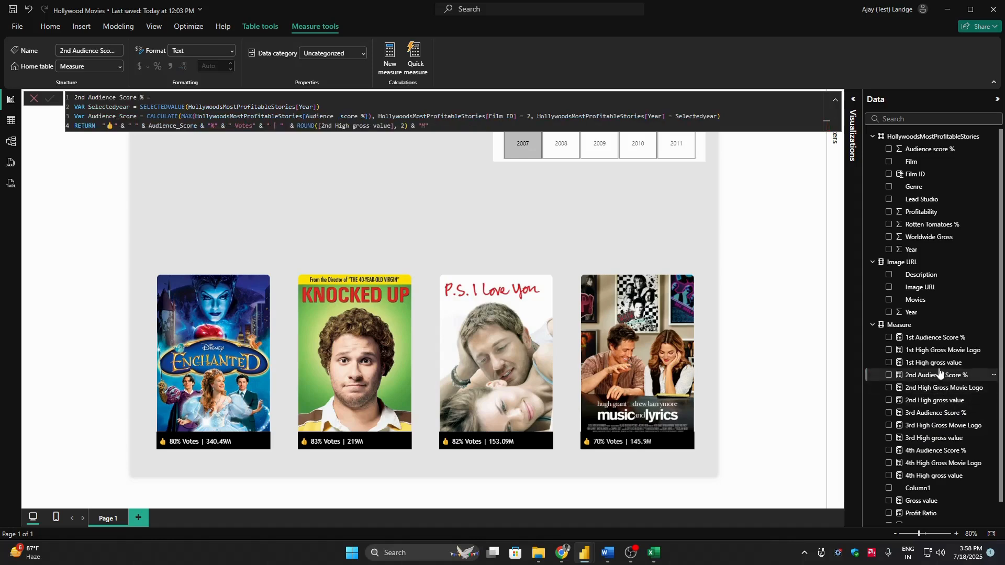
click(760, 232)
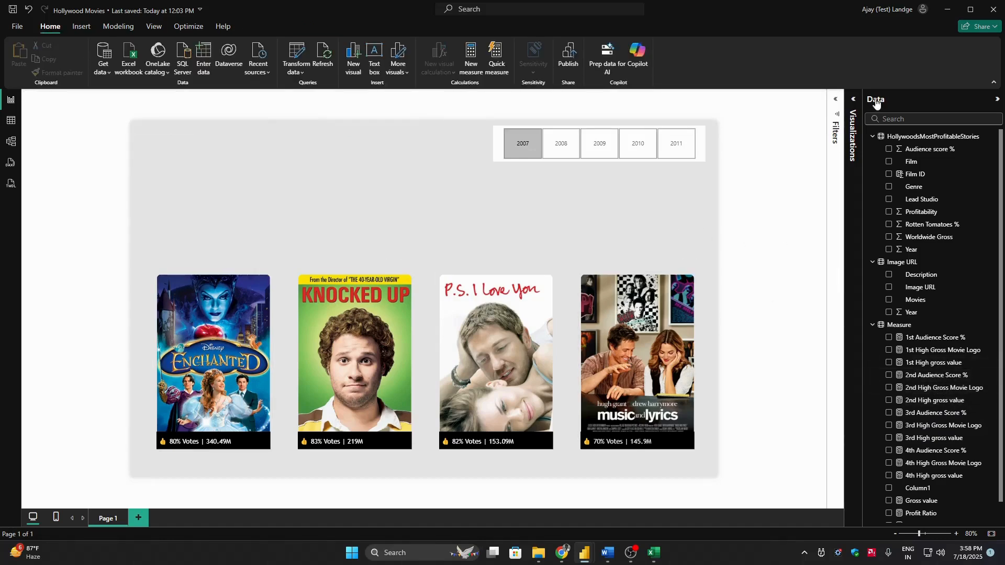
Step: Switch the year slicer through 2008, 2009, 2010 and 2011 to check the four posters and their votes strips
click(998, 100)
click(621, 152)
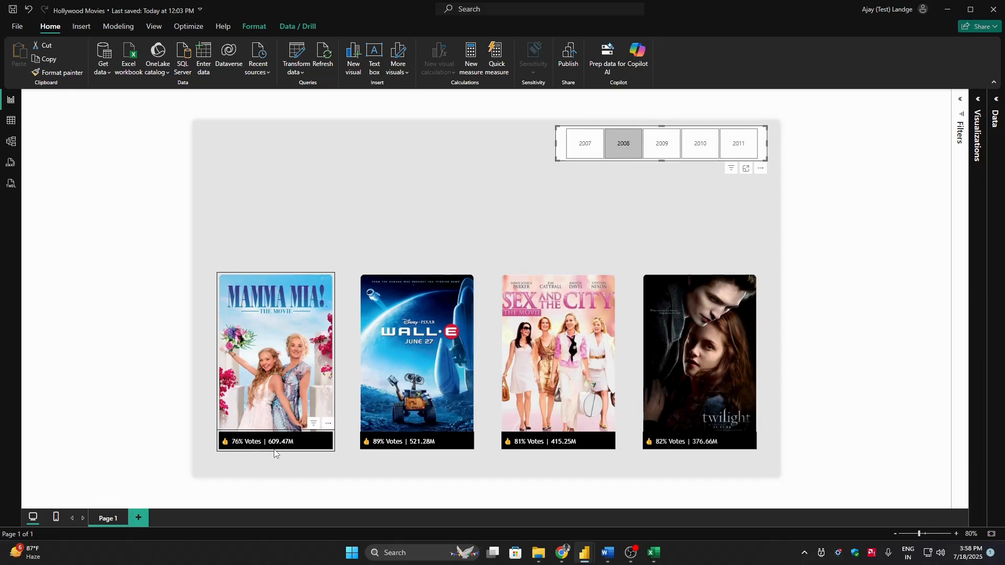
click(669, 148)
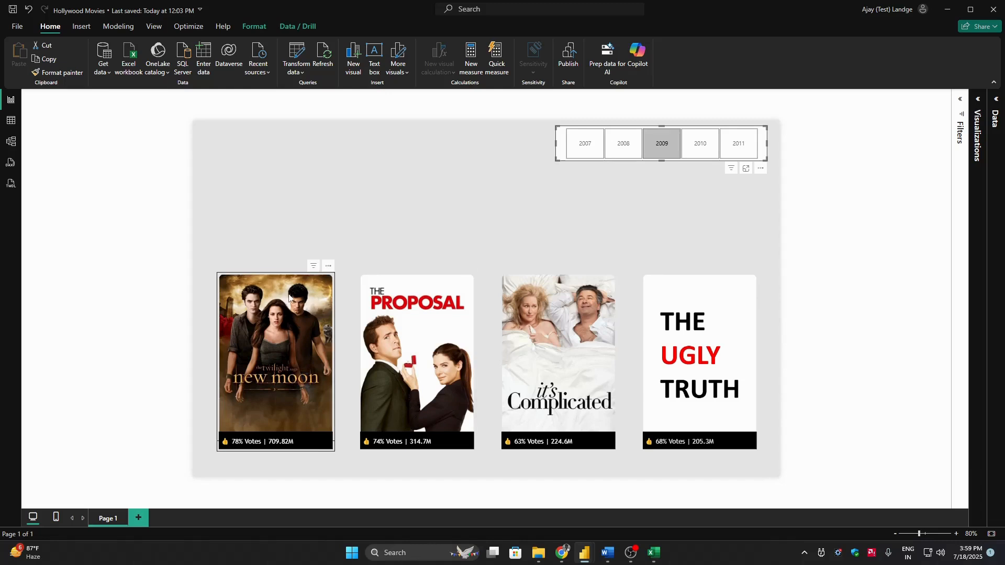
click(701, 145)
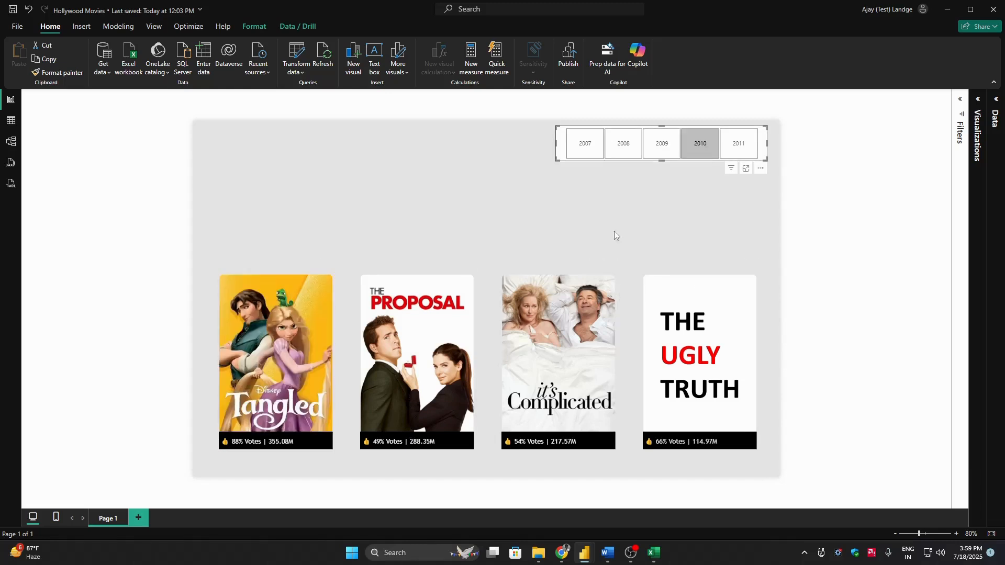
click(736, 151)
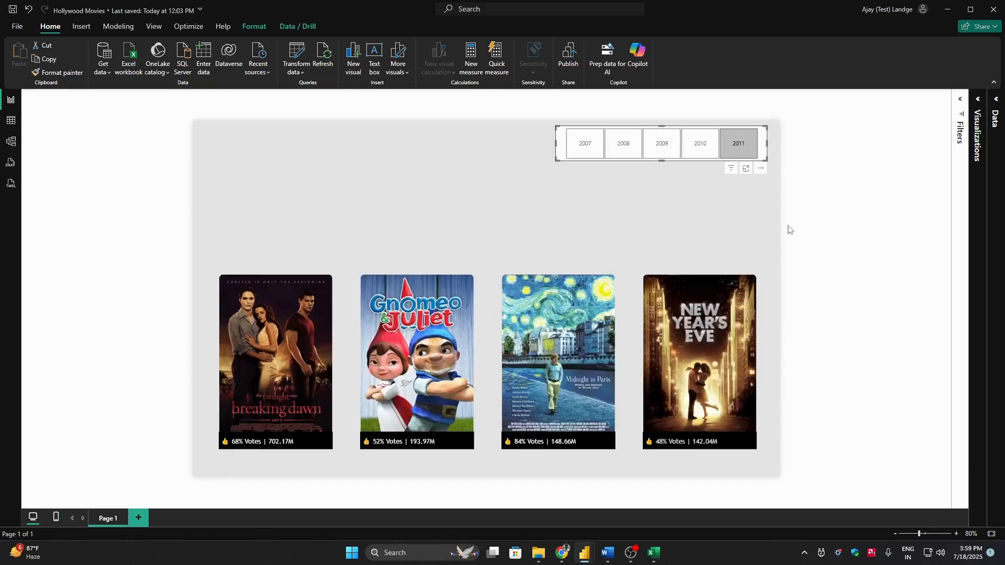
click(823, 233)
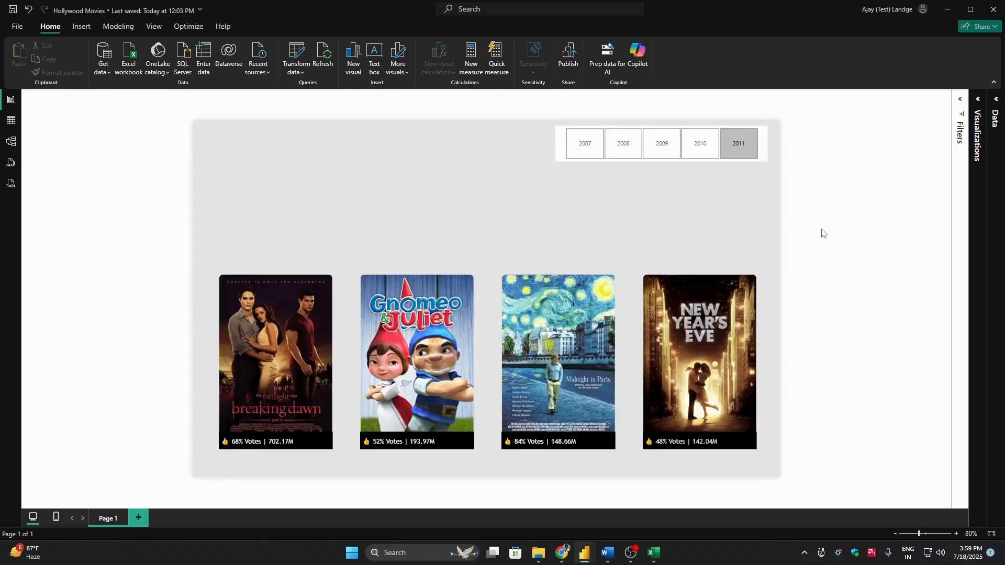
Step: Insert a rectangle, flatten it into a thin band below the year slicer, and stretch it across the page's full width
click(82, 26)
click(374, 58)
click(372, 110)
drag(238, 324, 236, 208)
drag(251, 317, 251, 311)
click(384, 231)
key(ctrl+z)
click(298, 236)
drag(252, 315, 252, 209)
drag(311, 195, 779, 193)
click(780, 191)
click(769, 197)
Step: Fill the rectangle band with medium grey and remove its border
click(976, 105)
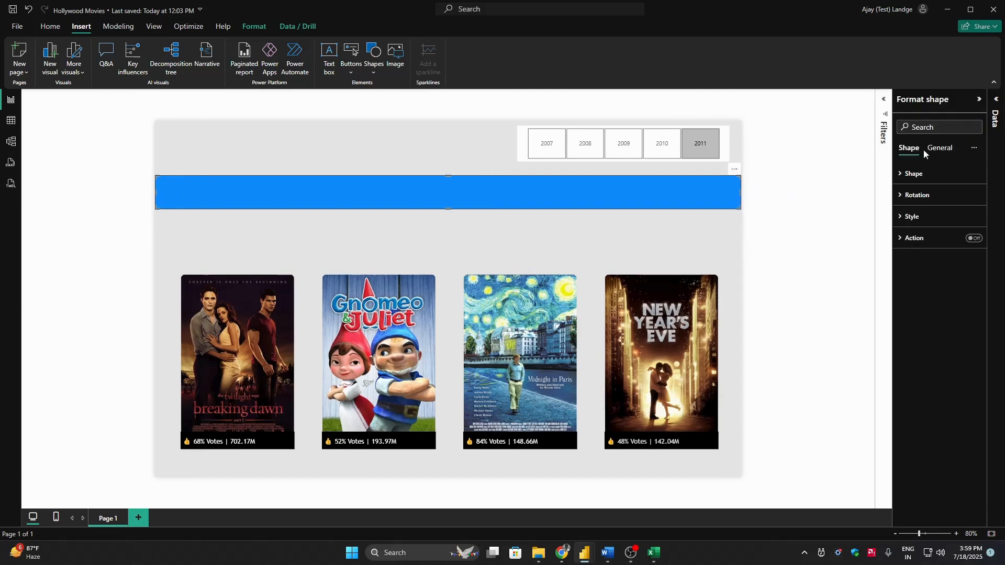
click(912, 216)
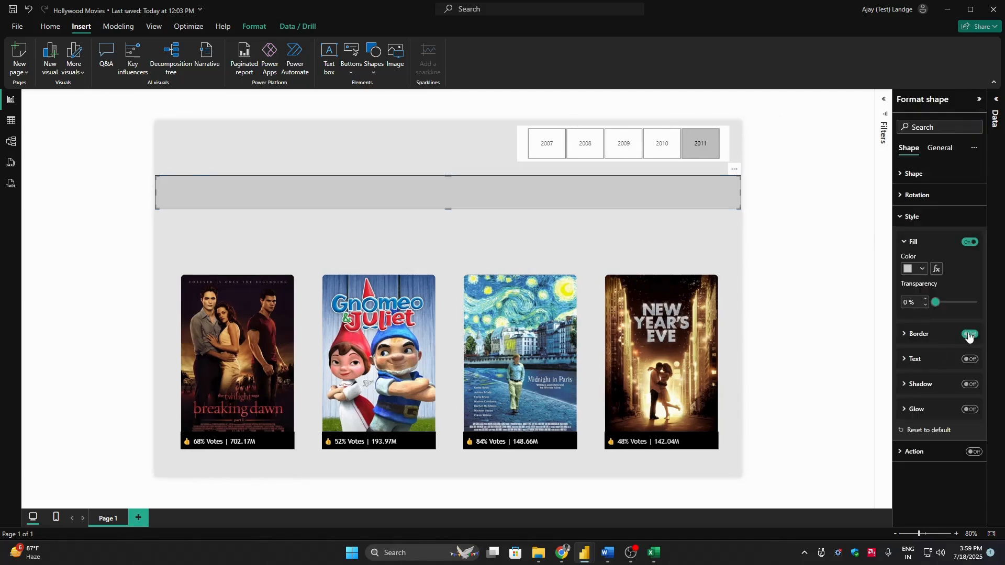
click(922, 269)
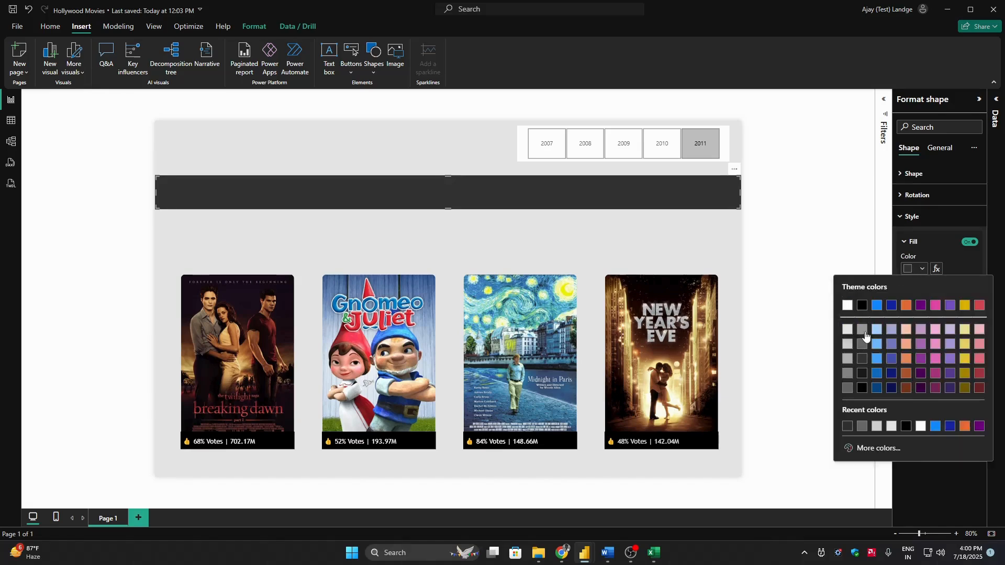
click(865, 334)
click(846, 222)
Step: Set the grey band's height to 45 and its width to 1400
click(488, 196)
click(940, 148)
text(45)
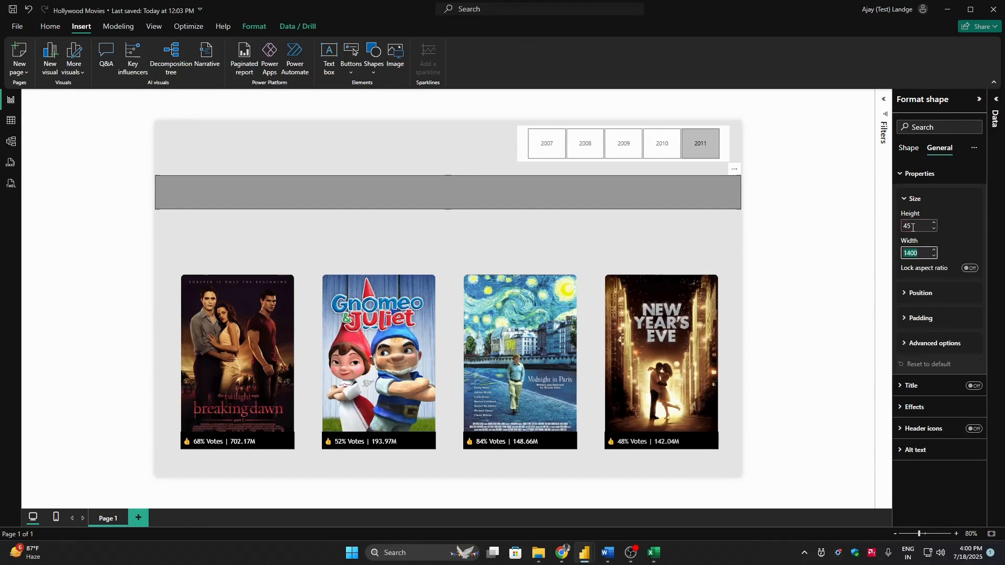
key(Tab)
text(1500)
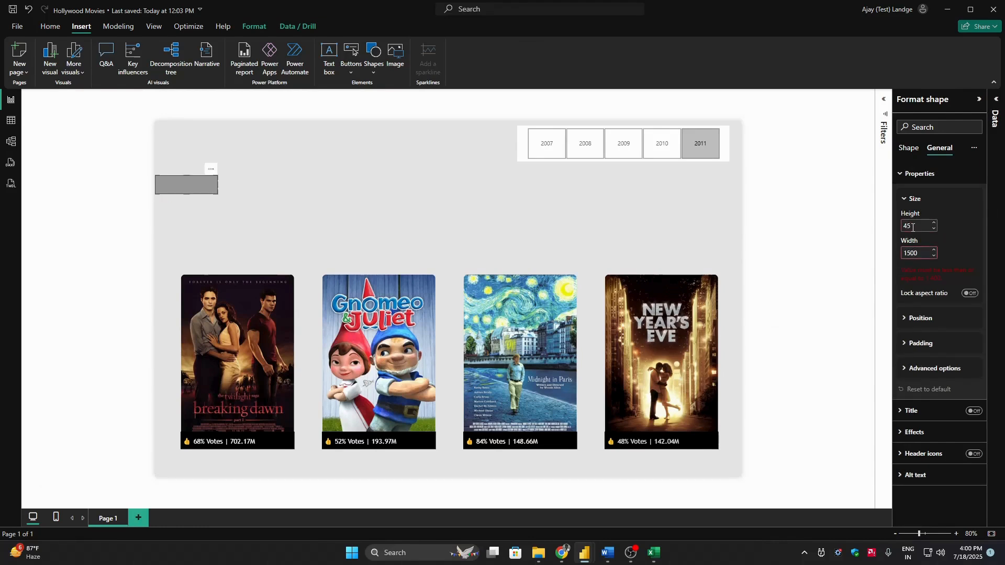
key(Return)
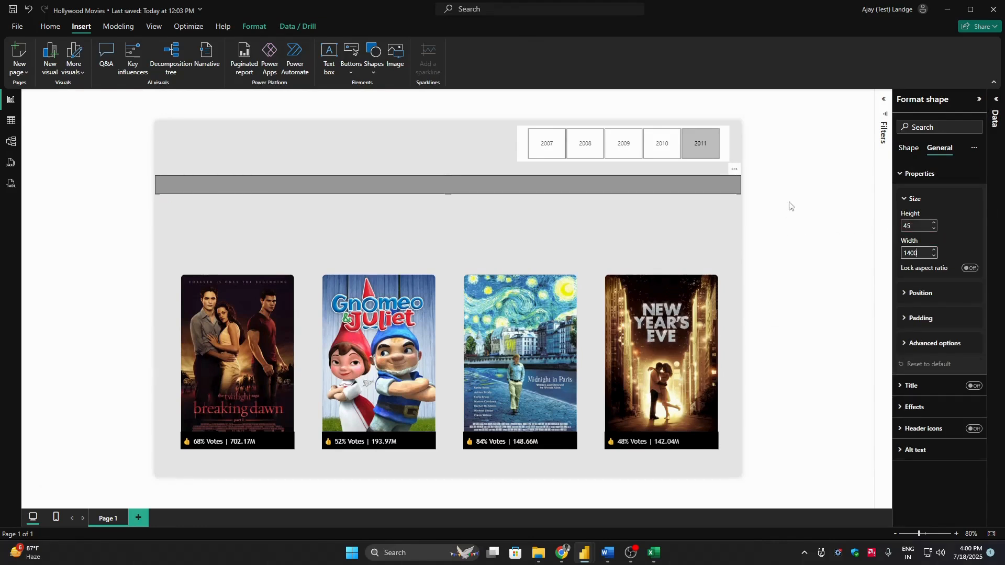
click(790, 206)
Step: Compare the grey band with the navigation band in the finished Hollywood Movies report, and return to the report in progress
click(453, 185)
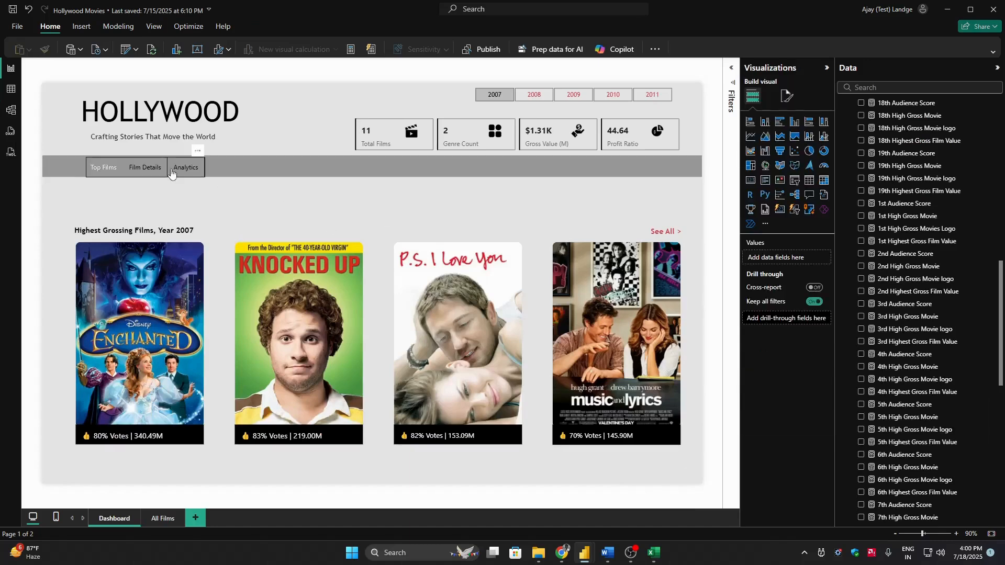
click(367, 173)
click(786, 116)
click(764, 139)
click(706, 186)
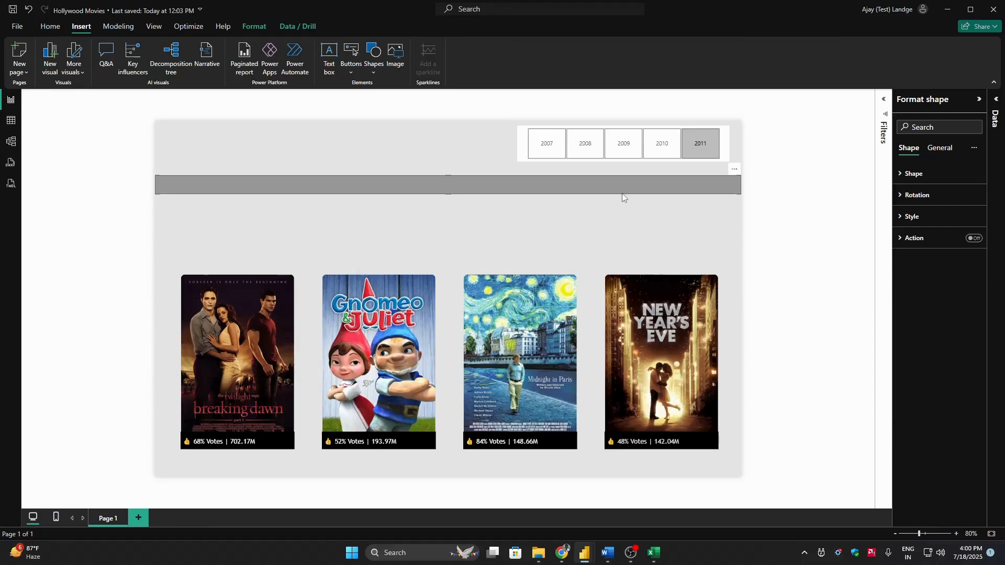
click(767, 197)
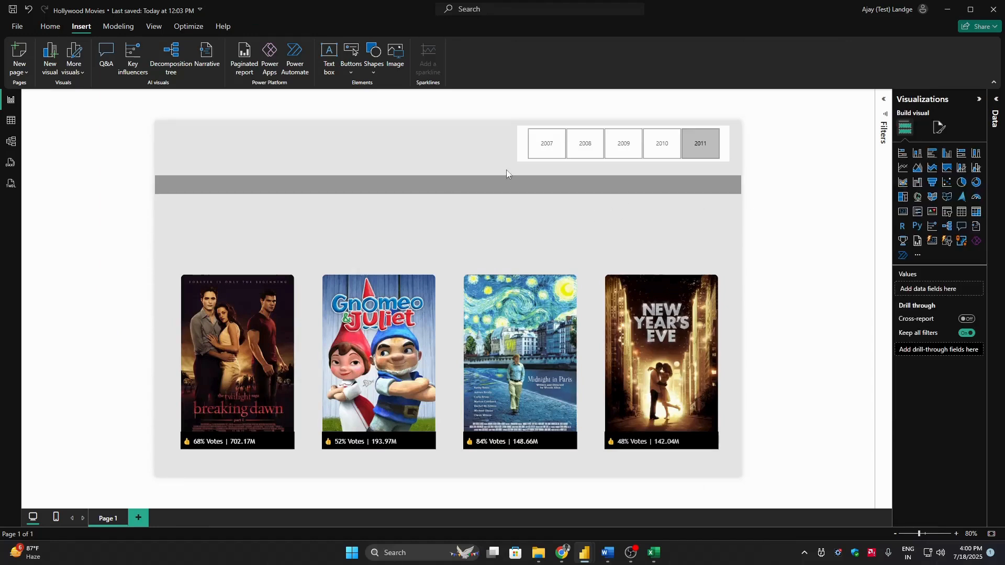
Step: Resize the year slicer to height 46 and width 466, and move it slightly toward the page's right edge
click(553, 161)
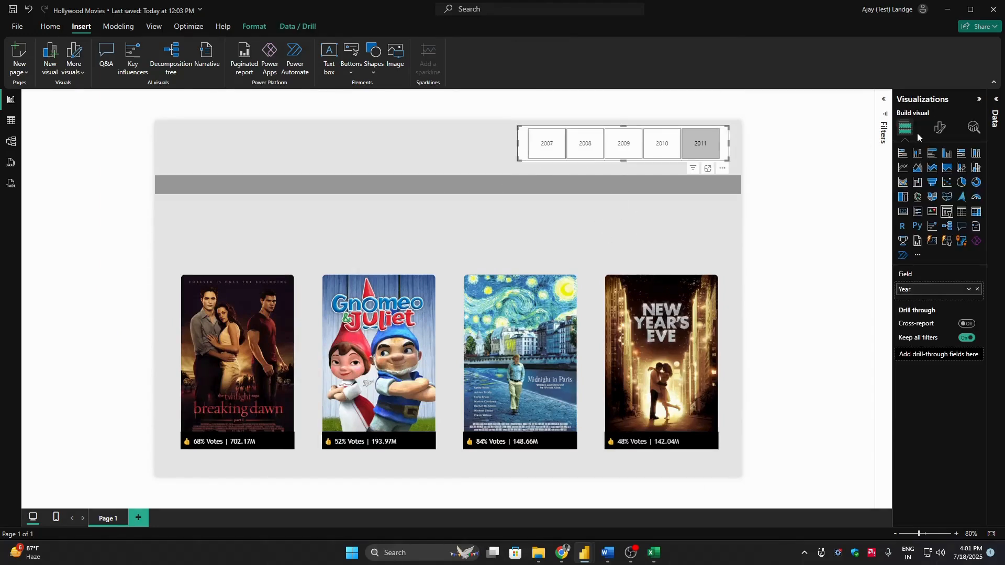
click(940, 128)
click(939, 174)
click(921, 201)
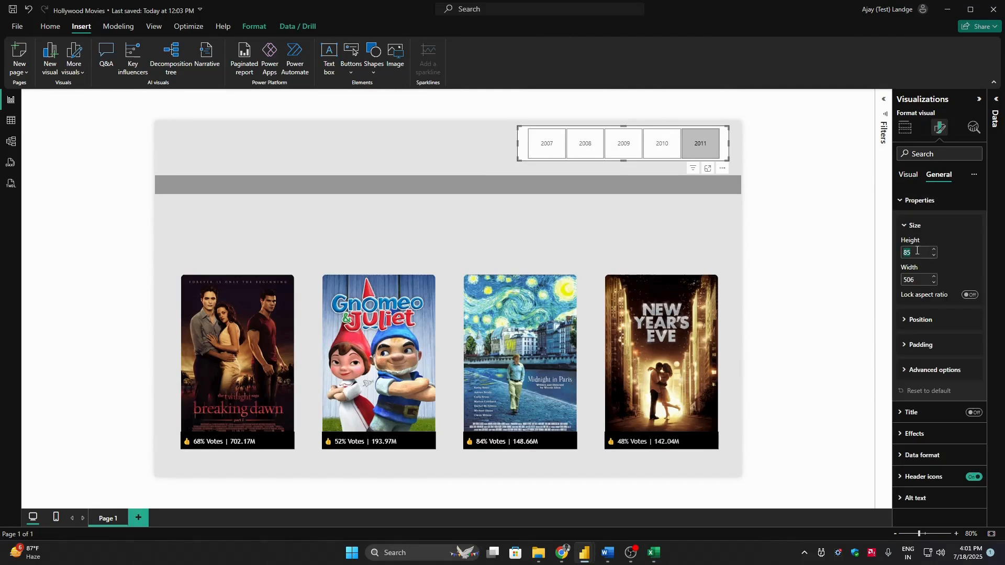
text(466)
key(Return)
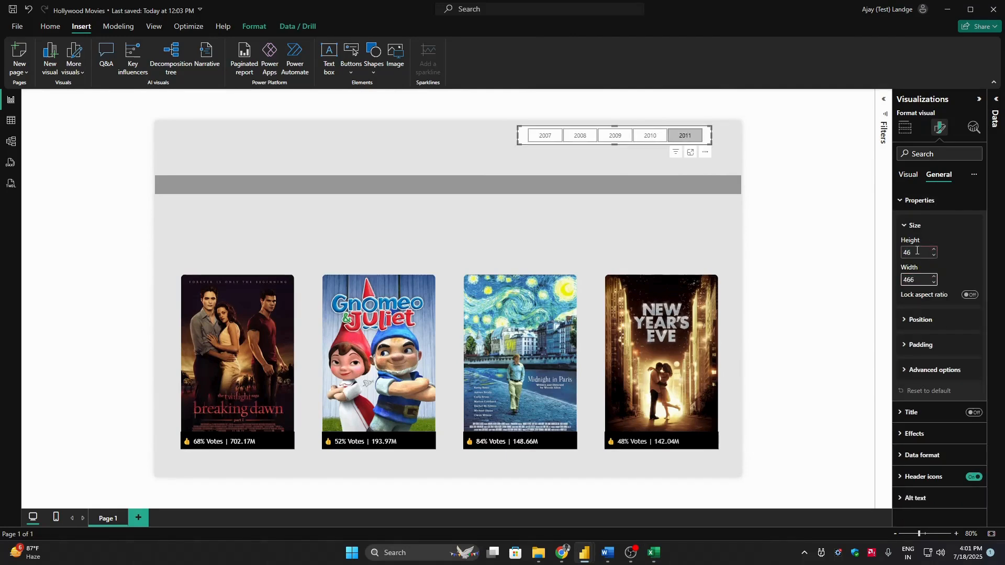
click(812, 171)
drag(639, 138, 649, 137)
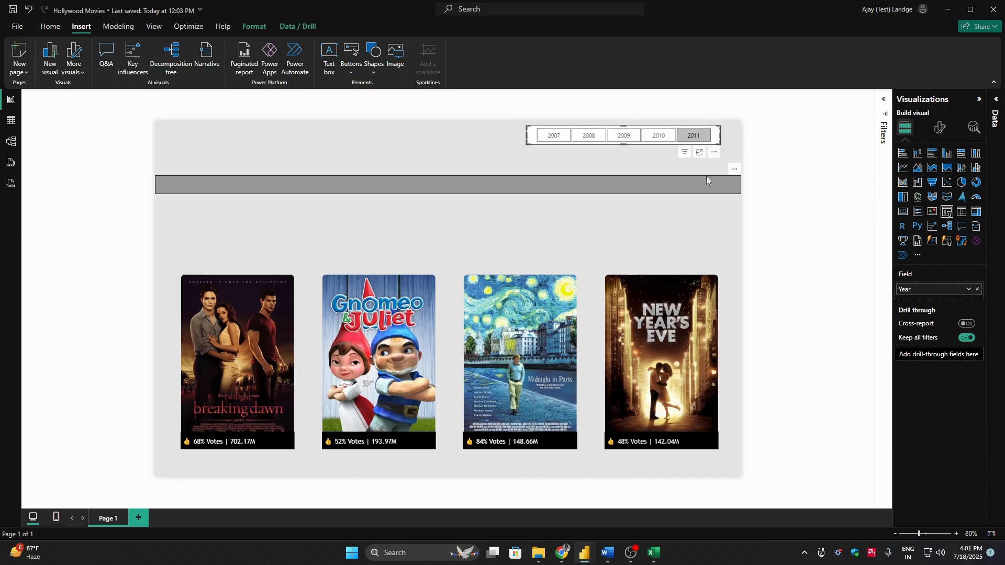
click(788, 164)
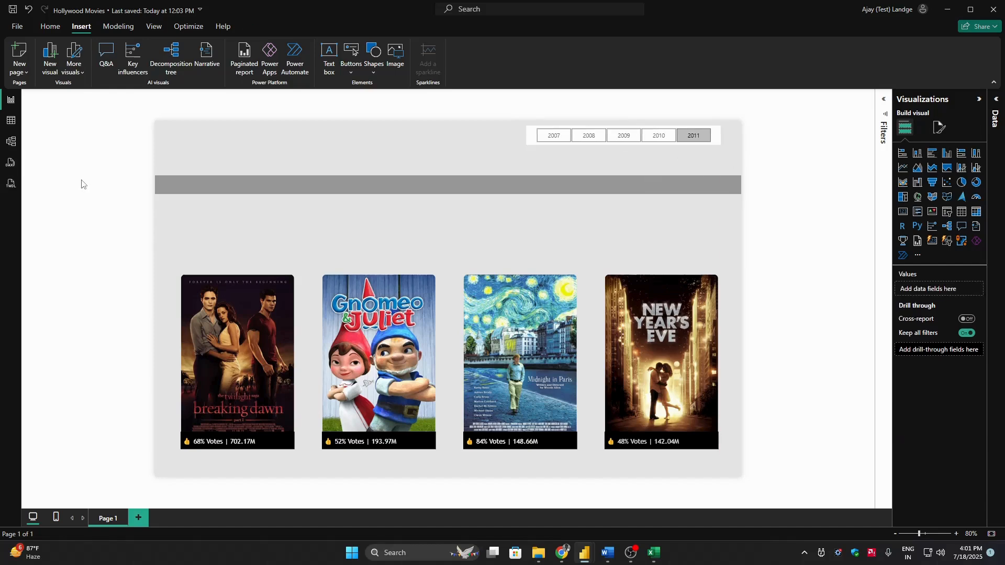
Step: Check the header of the finished report, and add an empty card visual at the upper-left of the page in progress
key(alt+Tab)
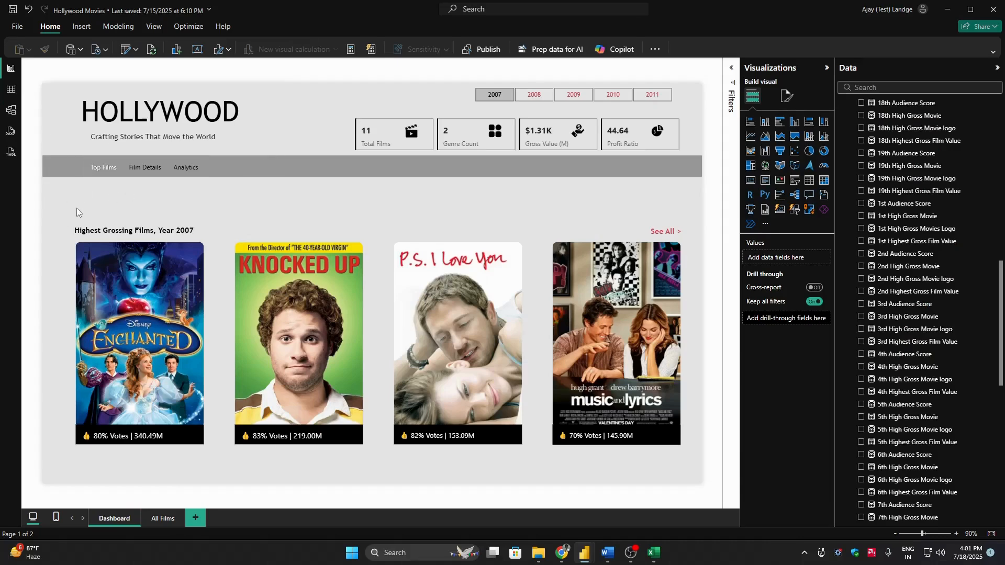
key(alt+Tab)
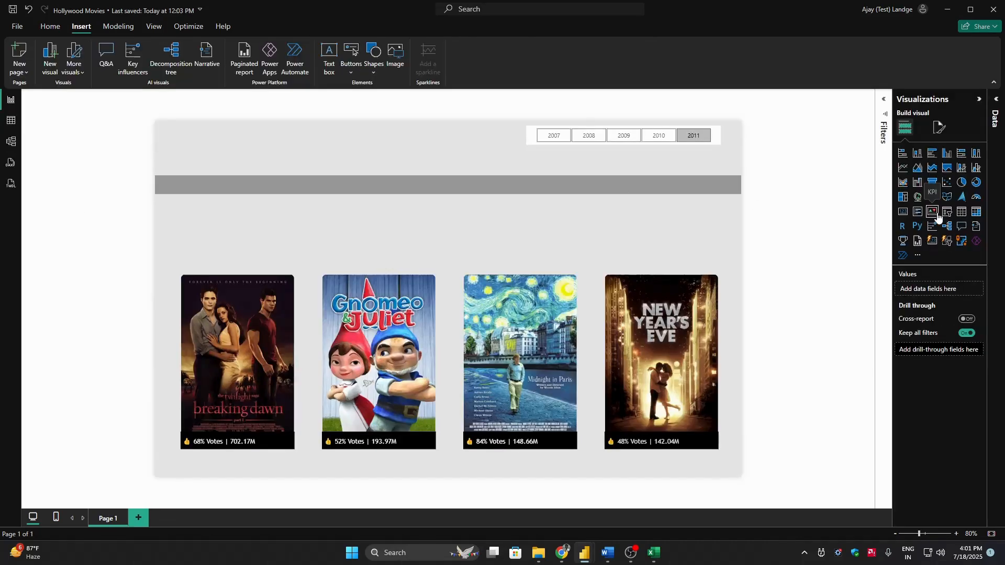
click(932, 240)
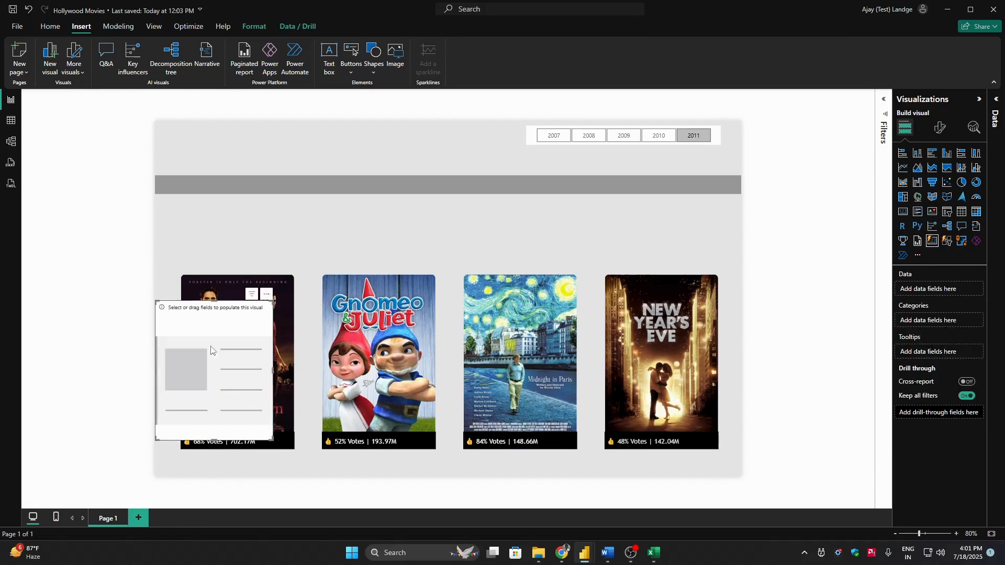
drag(214, 355, 222, 187)
Step: Create a measure in the Measure table with the formula Title = "HOLLYWOOD"
click(994, 104)
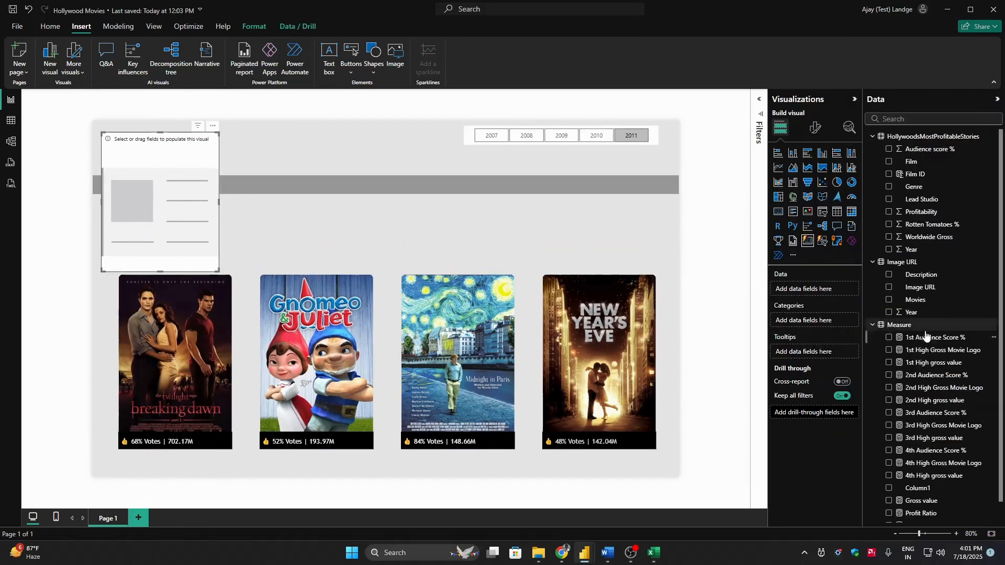
click(919, 325)
click(213, 70)
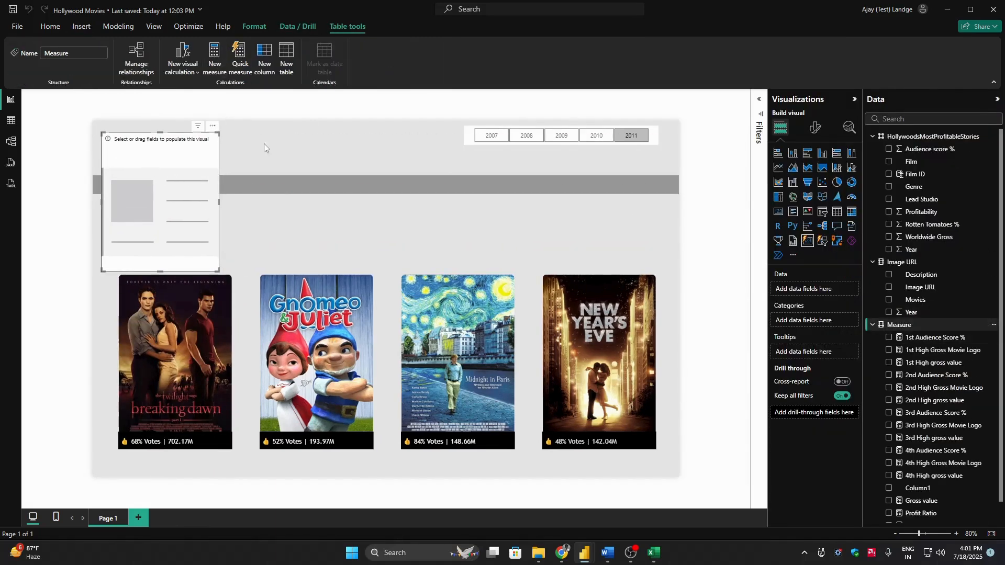
text(Titl)
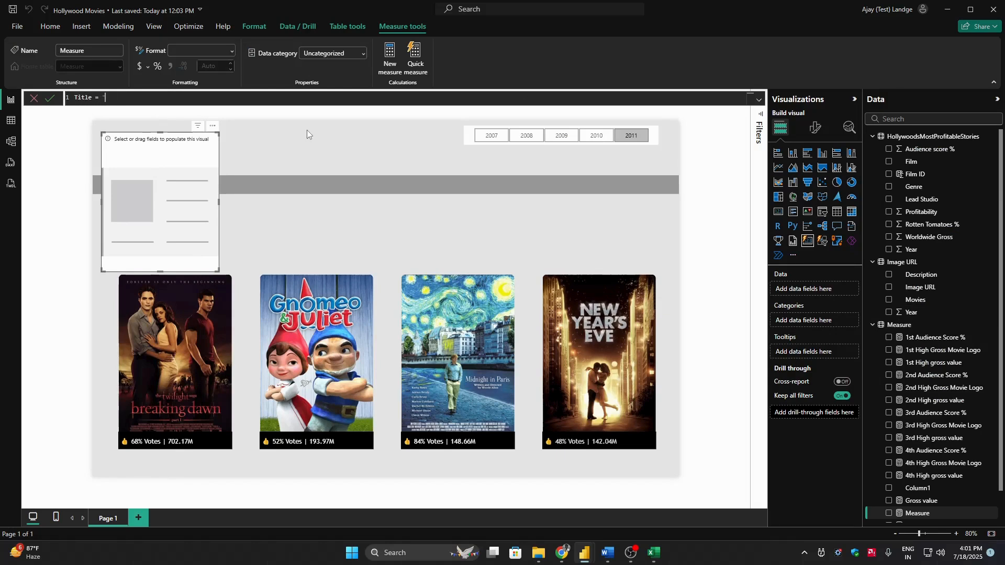
text(e = "HOLLYWOOD)
key(Return)
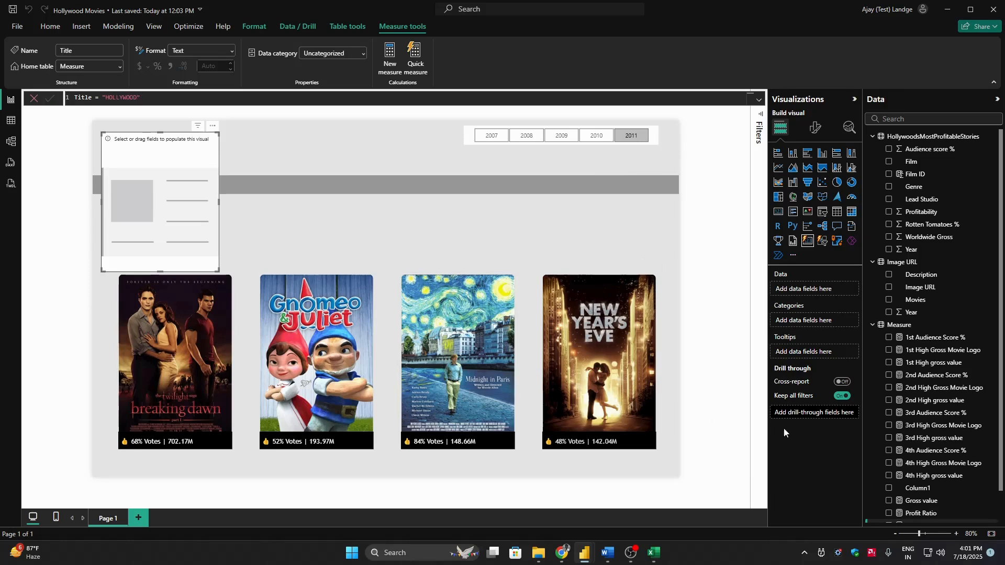
Step: Add the Title measure to the empty card visual and turn off the callout label
scroll(1002, 505, down, 1)
click(889, 492)
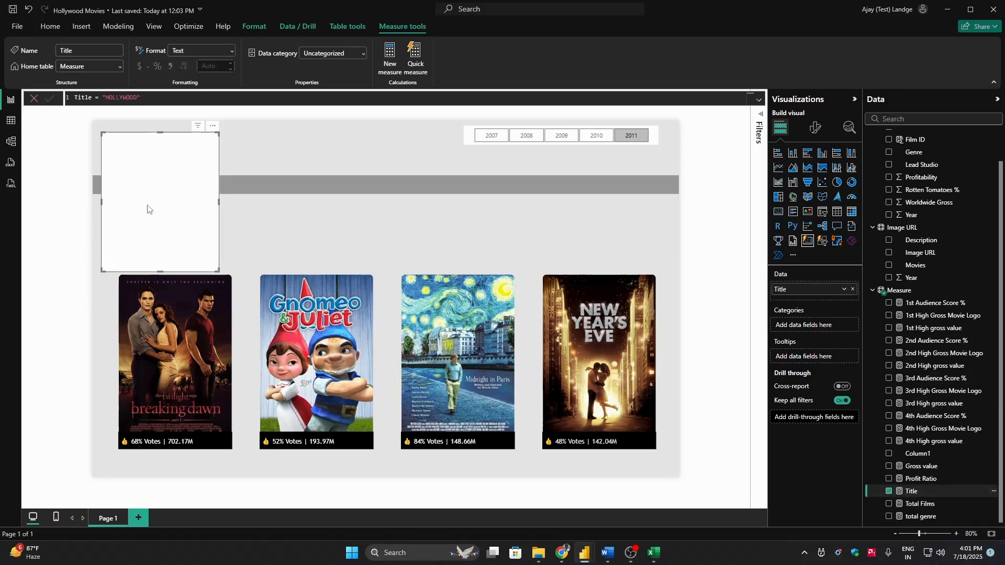
click(815, 128)
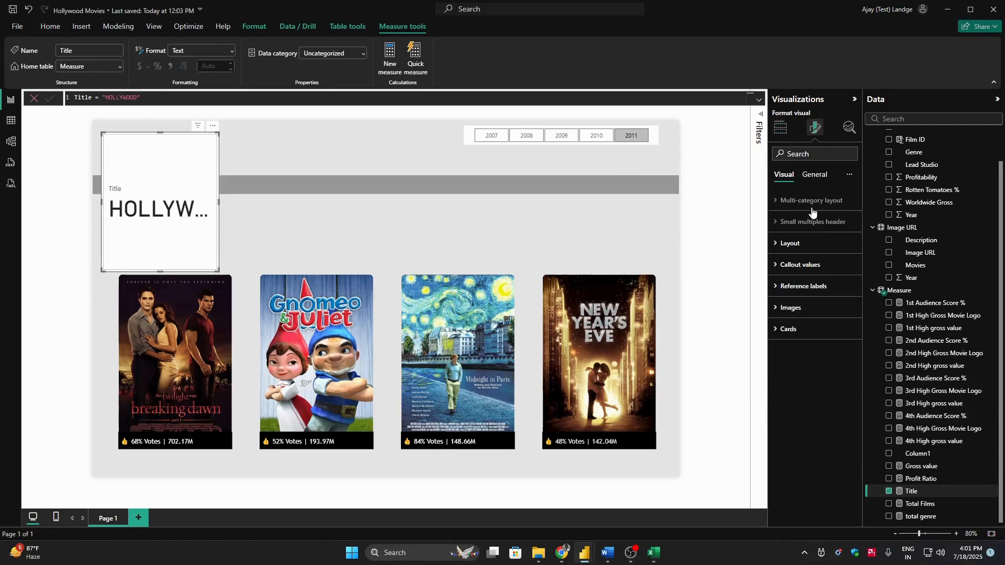
click(809, 265)
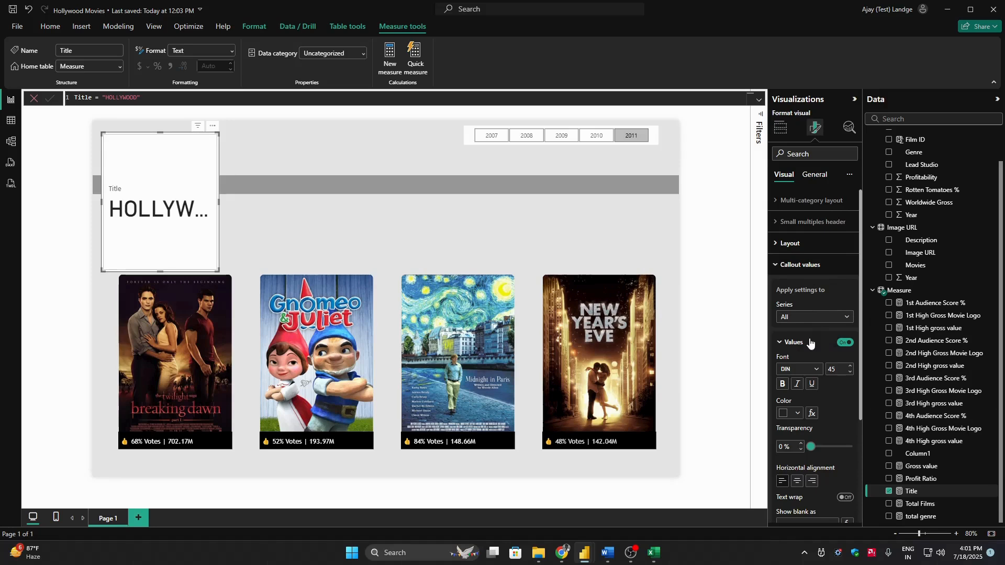
click(809, 343)
click(845, 370)
Step: Set the Title series' callout font to Trebuchet MS, and make the card wider and shorter so the whole word fits
click(794, 342)
click(815, 316)
click(801, 343)
click(798, 370)
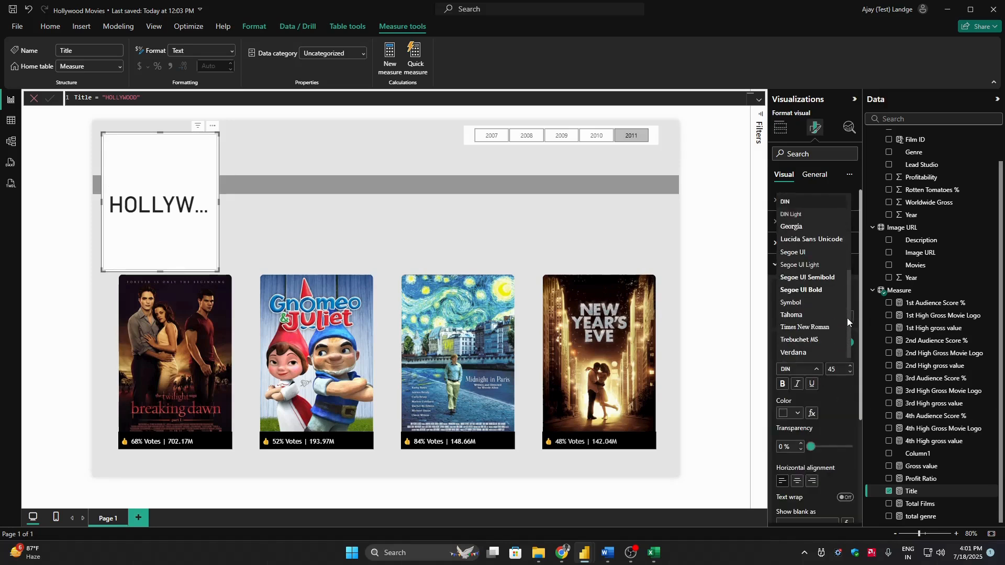
scroll(846, 254, up, 3)
scroll(838, 293, down, 3)
click(814, 339)
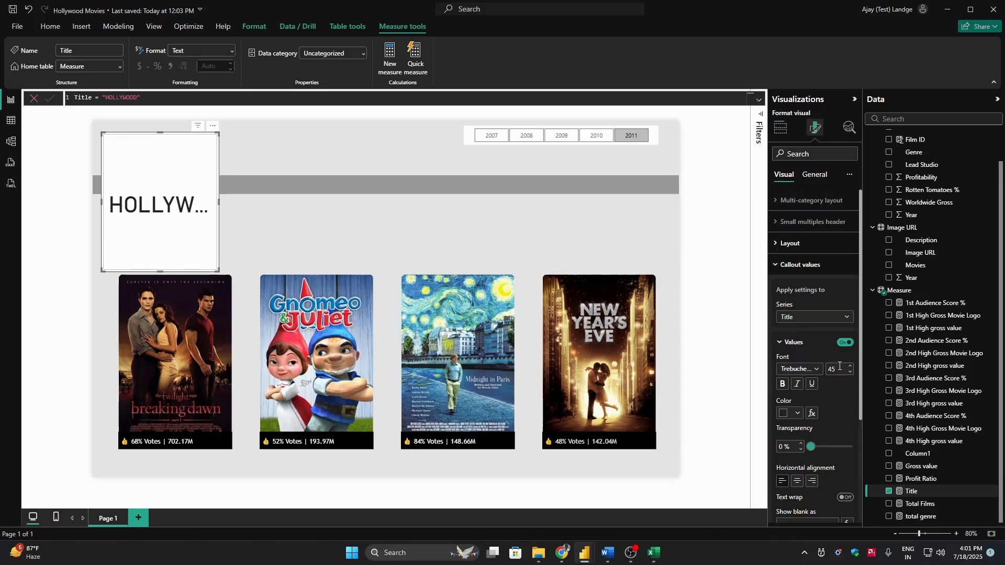
click(839, 368)
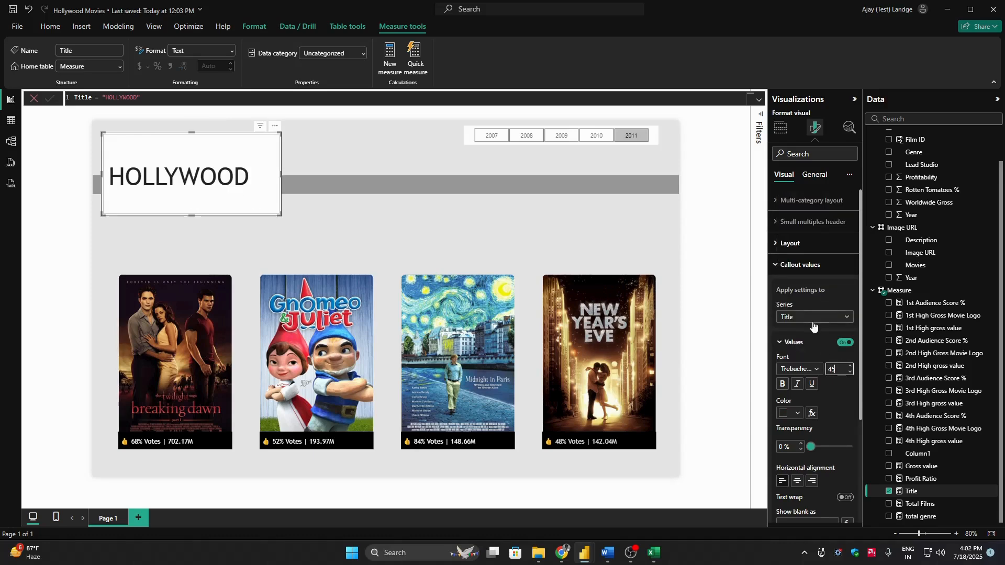
Step: Center the card's callout values horizontally for all series
click(798, 346)
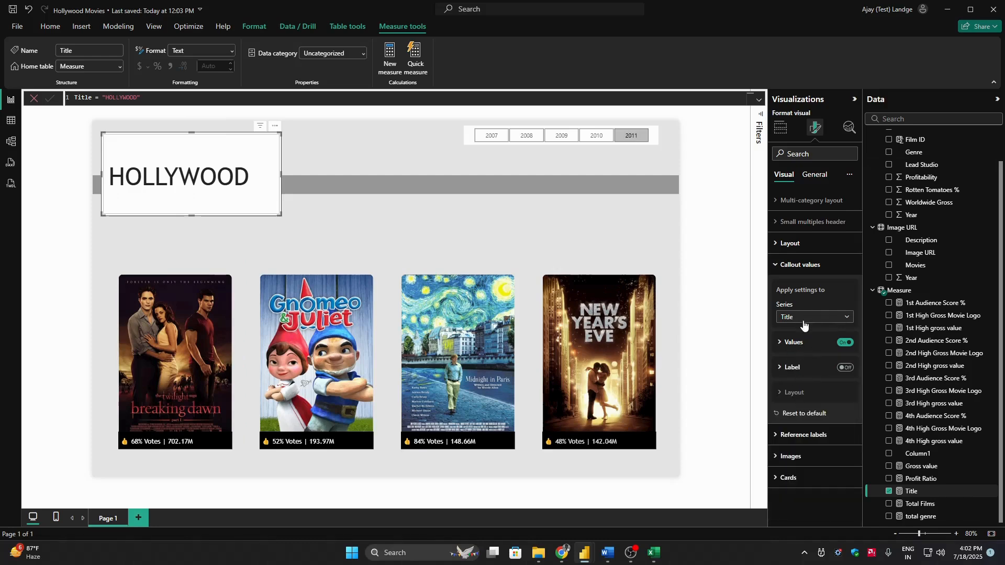
click(796, 392)
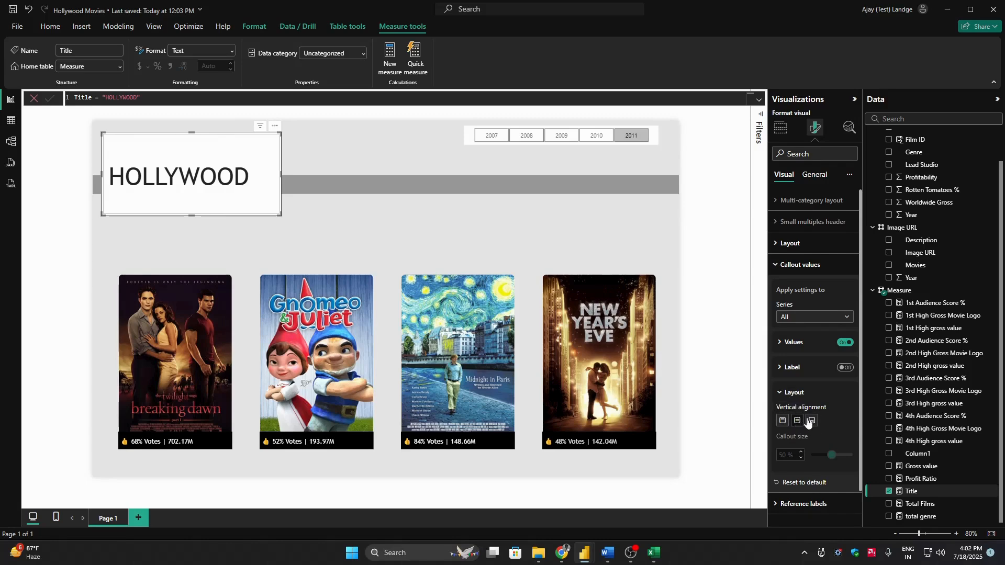
click(793, 394)
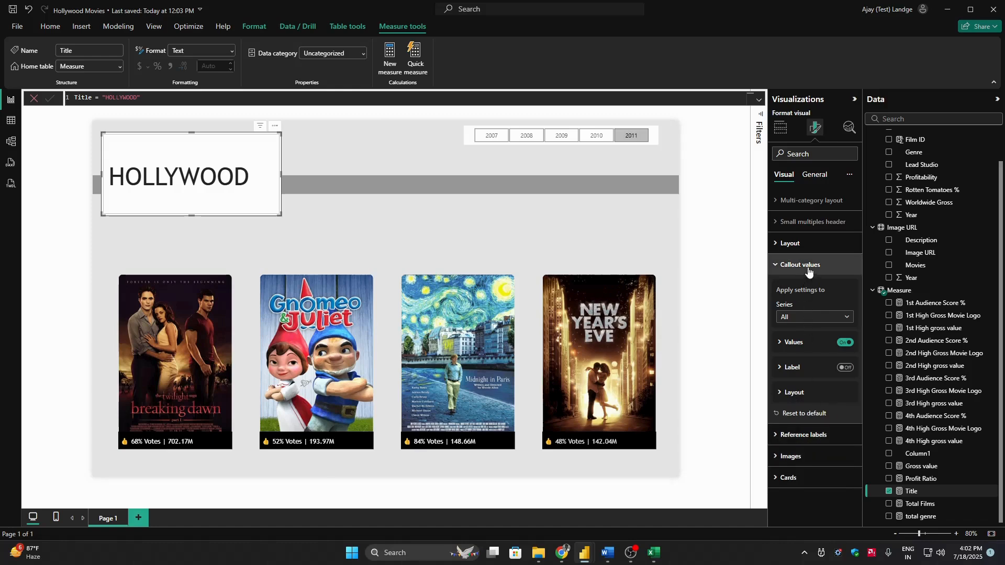
click(793, 342)
click(797, 482)
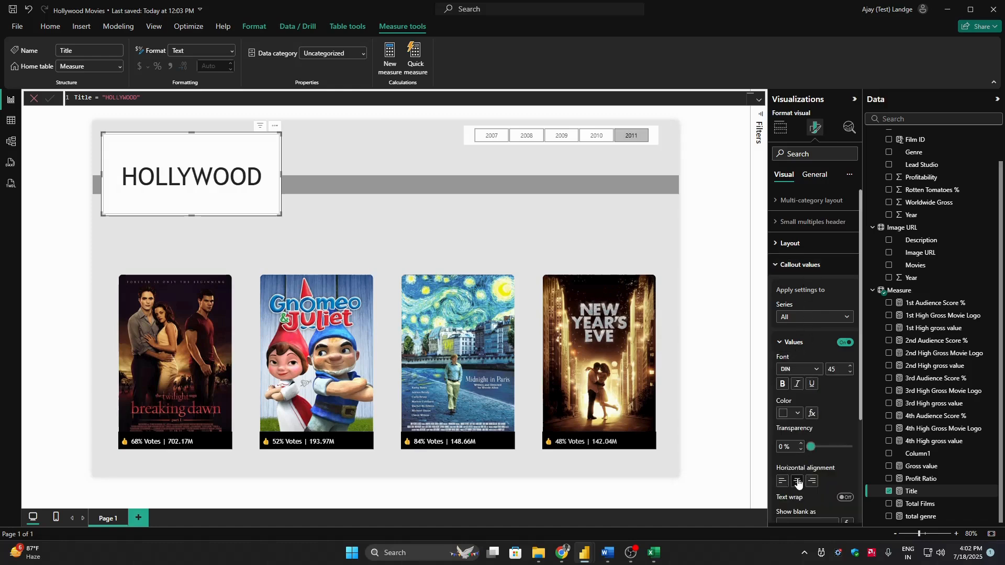
click(799, 264)
Step: Turn off the background of the HOLLYWOOD card
click(814, 174)
click(790, 243)
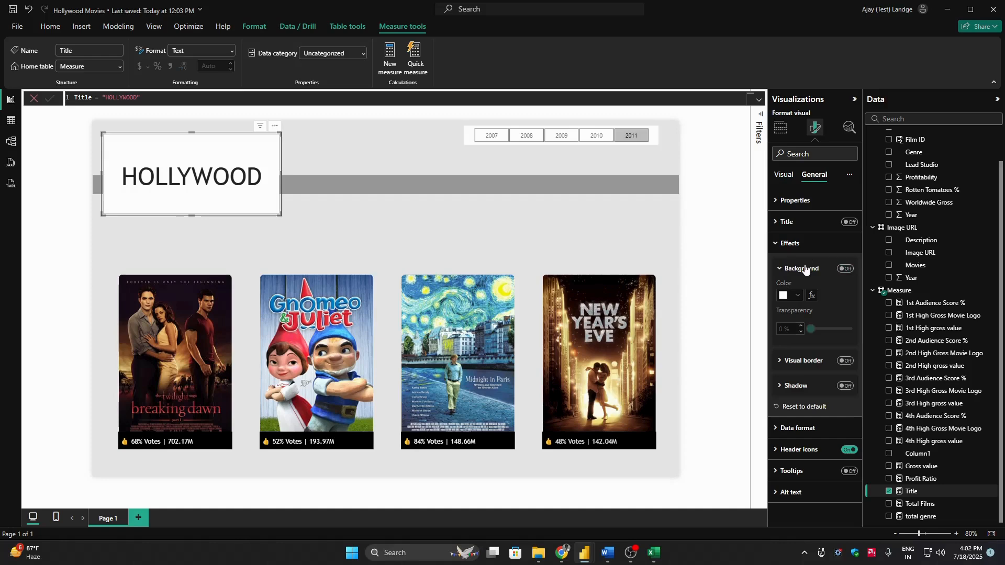
click(805, 269)
click(789, 243)
click(784, 175)
click(788, 328)
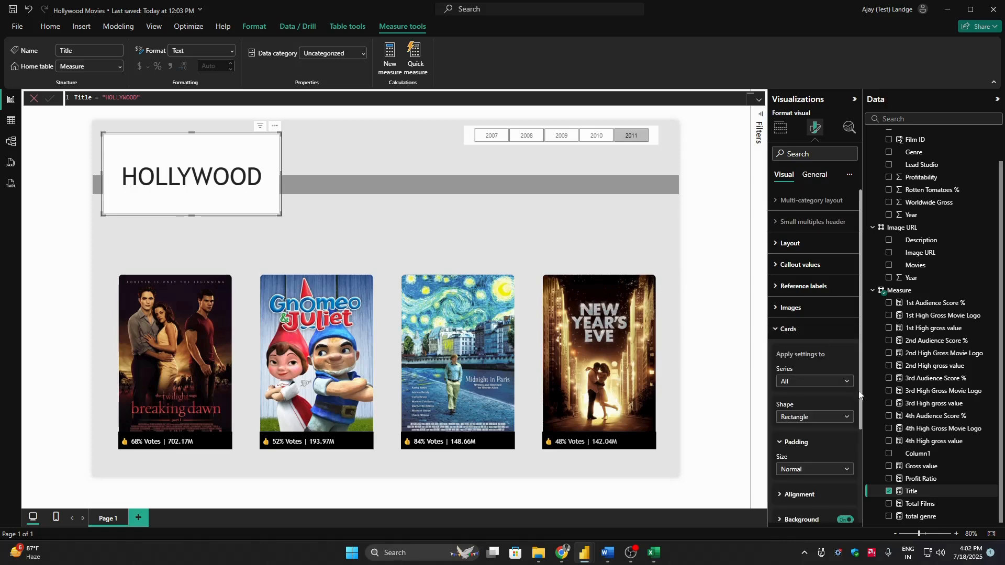
drag(858, 393, 858, 475)
click(845, 411)
Step: Fit the HOLLYWOOD card into the page's upper-left corner and move the grey band slightly lower
drag(241, 176, 216, 186)
drag(275, 202, 275, 173)
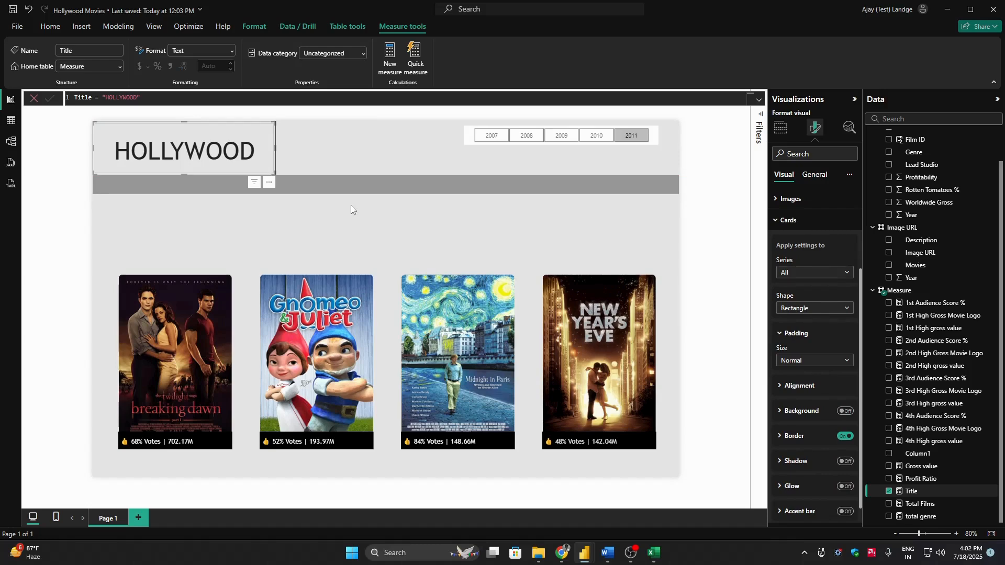
click(340, 184)
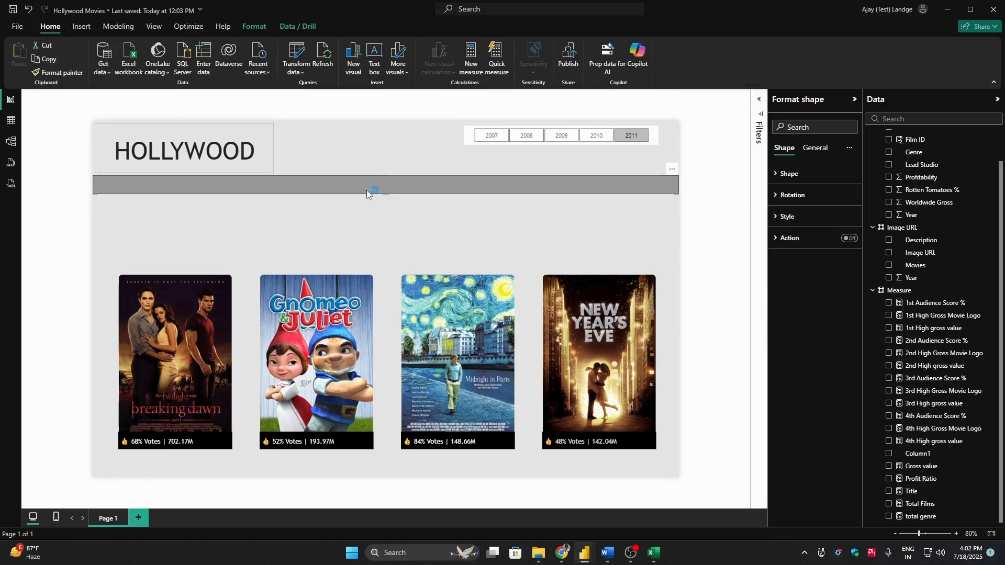
click(359, 218)
drag(354, 185, 355, 212)
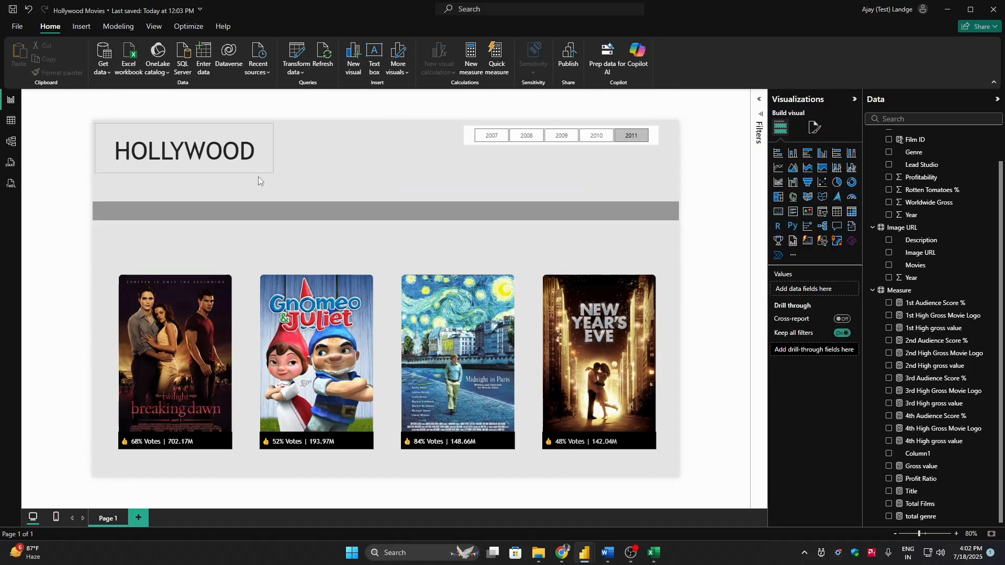
Step: Enlarge the HOLLYWOOD card down to the grey band and align its content vertically to the top
click(260, 170)
drag(273, 173, 280, 199)
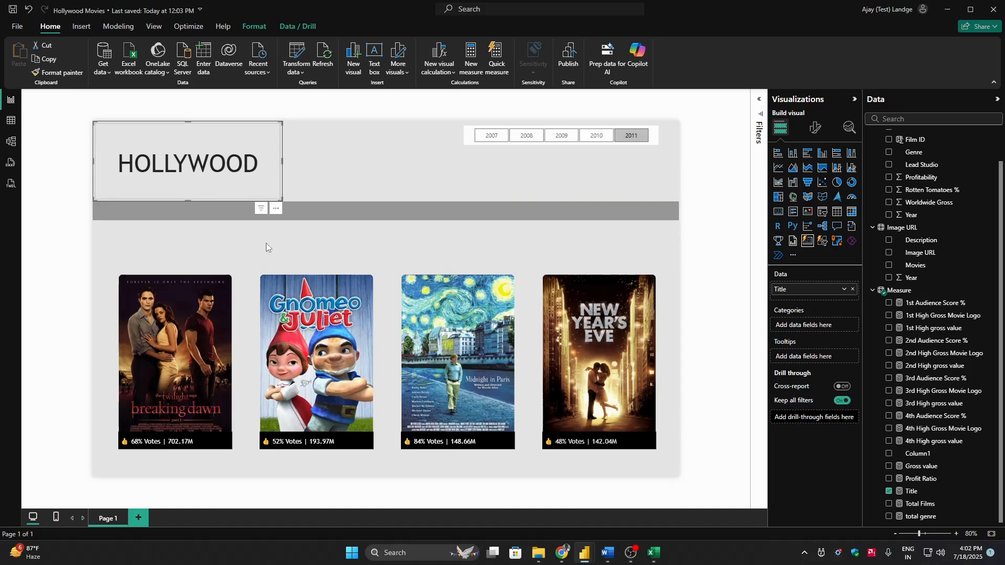
click(815, 127)
click(789, 328)
click(831, 493)
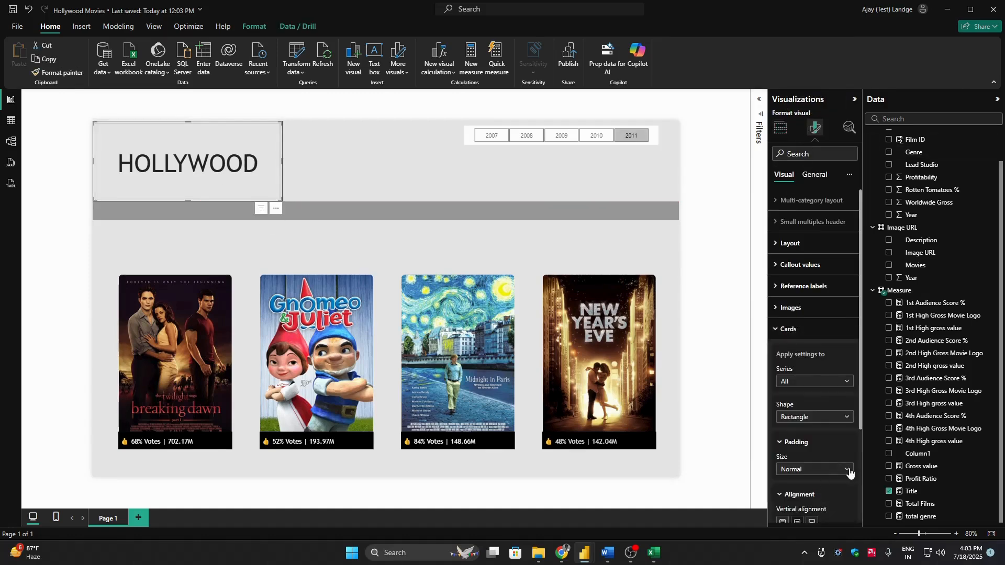
scroll(861, 458, down, 3)
click(783, 364)
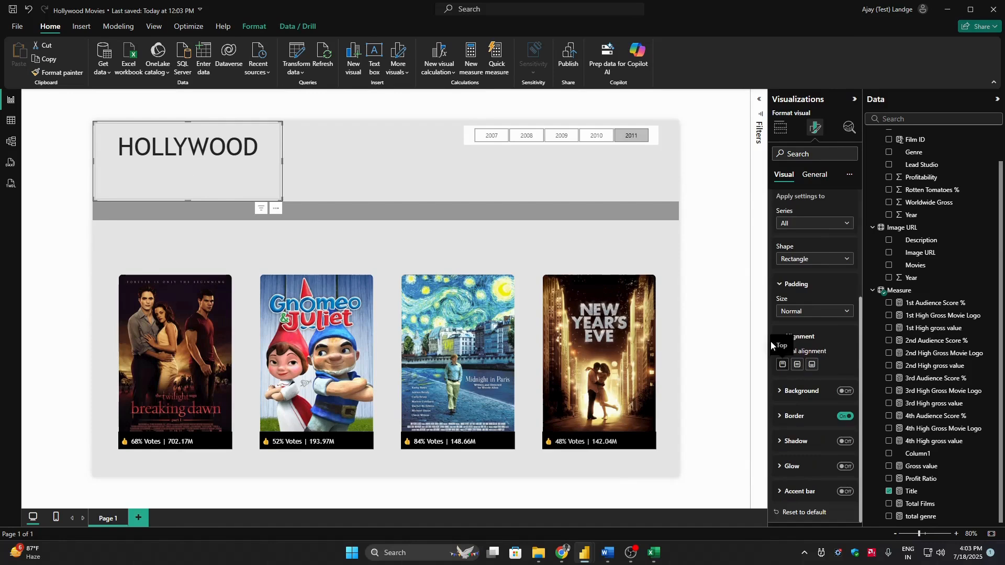
Step: Turn off the border of the HOLLYWOOD card
click(256, 236)
click(237, 171)
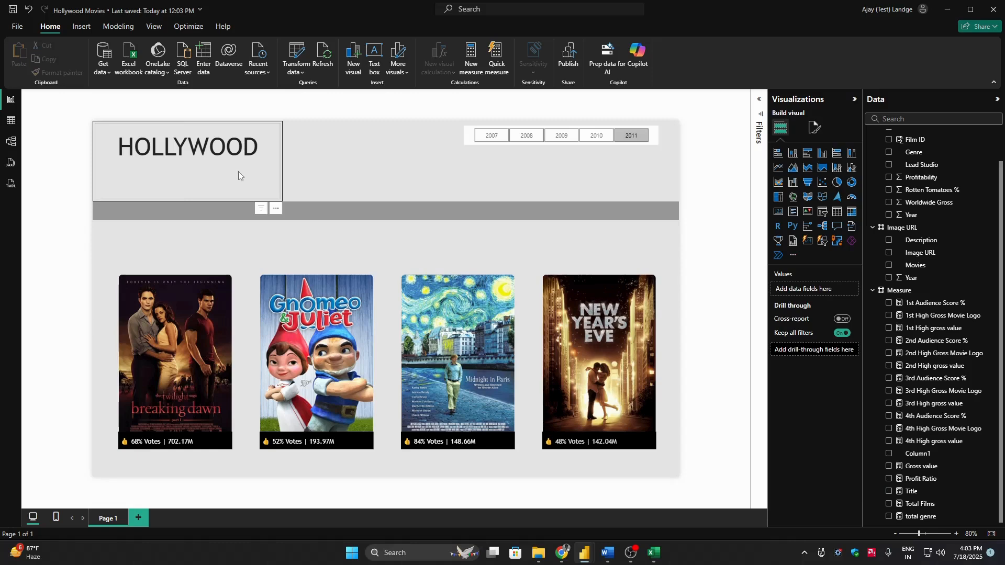
click(815, 128)
scroll(829, 367, down, 3)
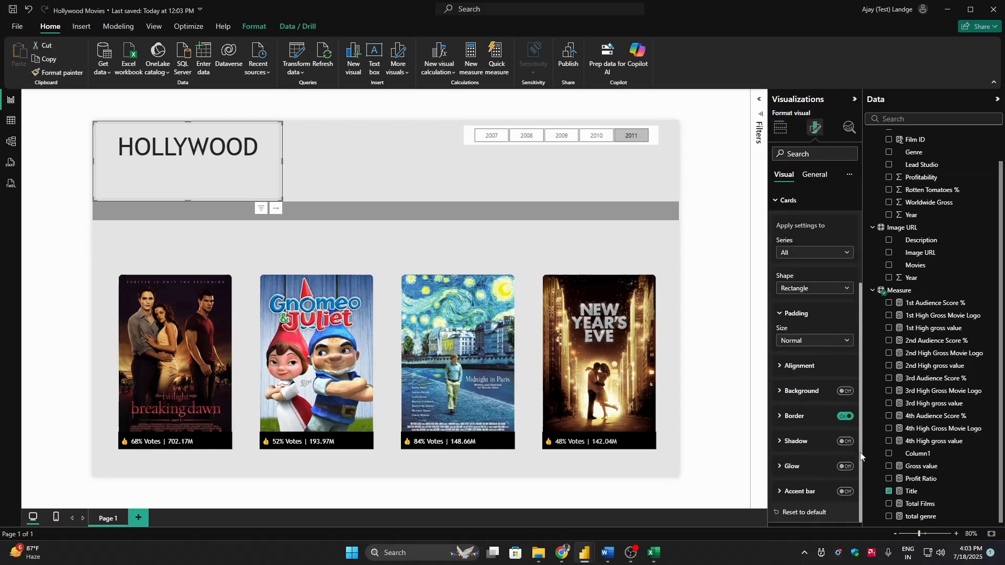
click(42, 210)
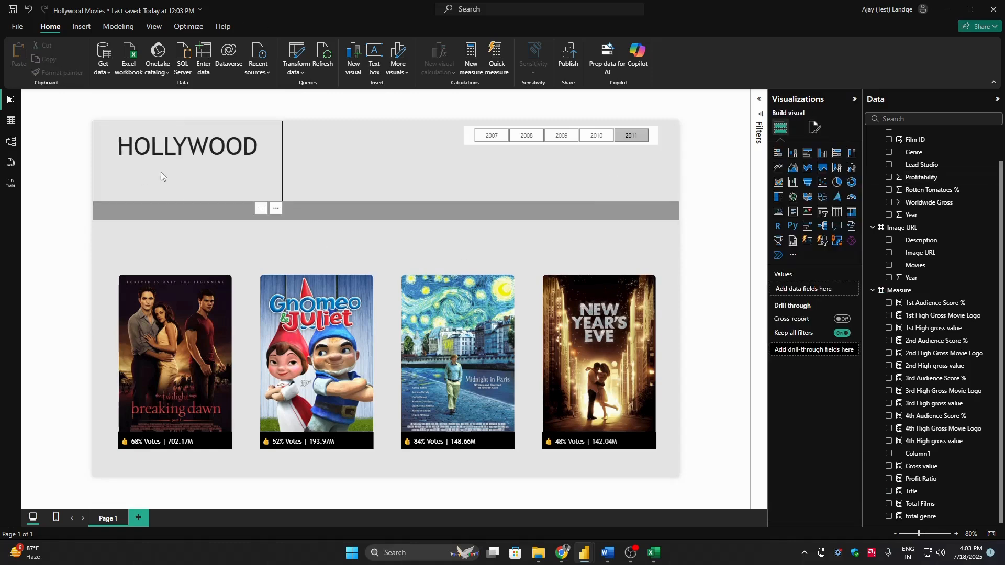
Step: Create a measure with the formula Sub title = "Crafting Stories That Move The World", using the tagline from the text box
click(224, 58)
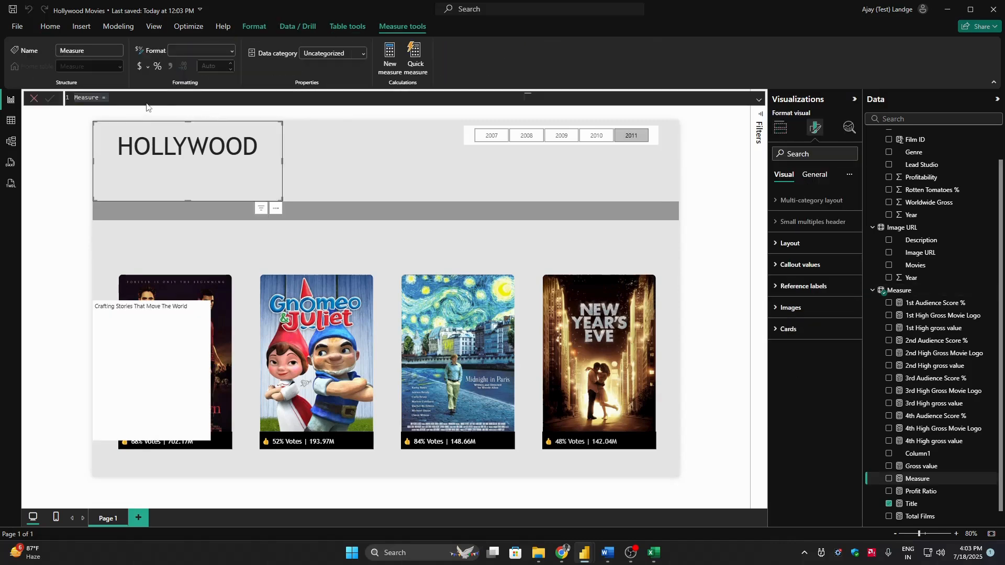
text(Sub title)
click(99, 343)
triple_click(131, 305)
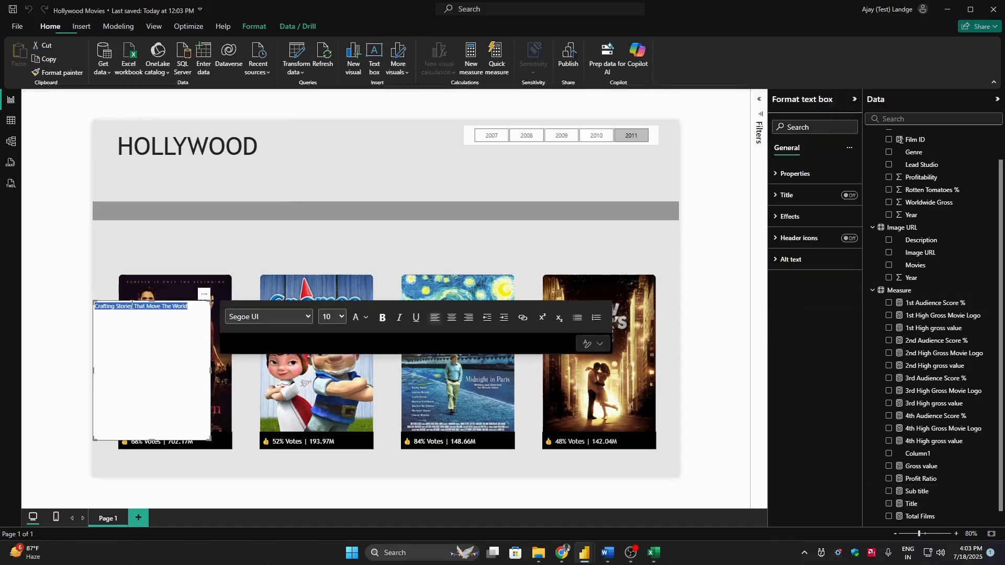
key(End)
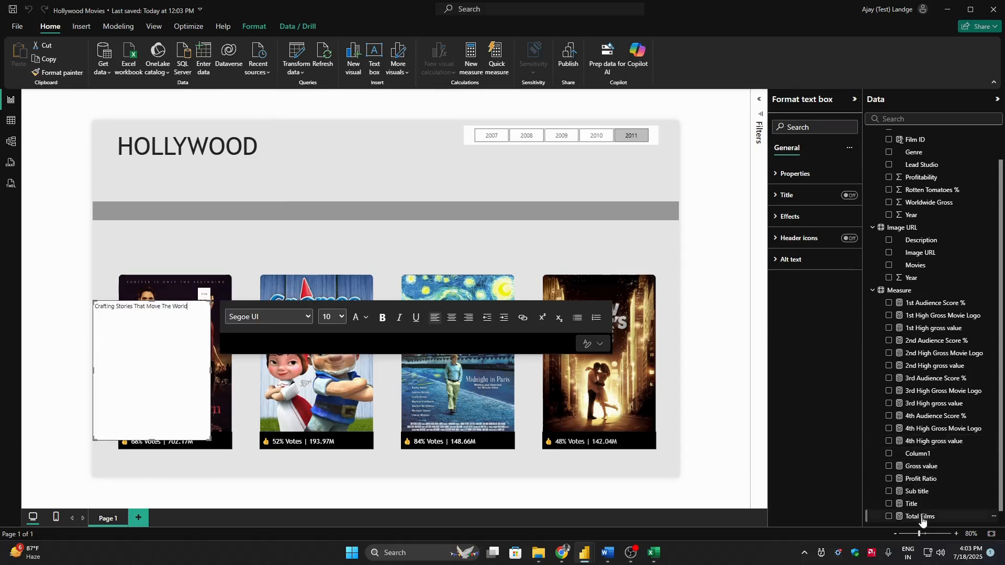
click(917, 491)
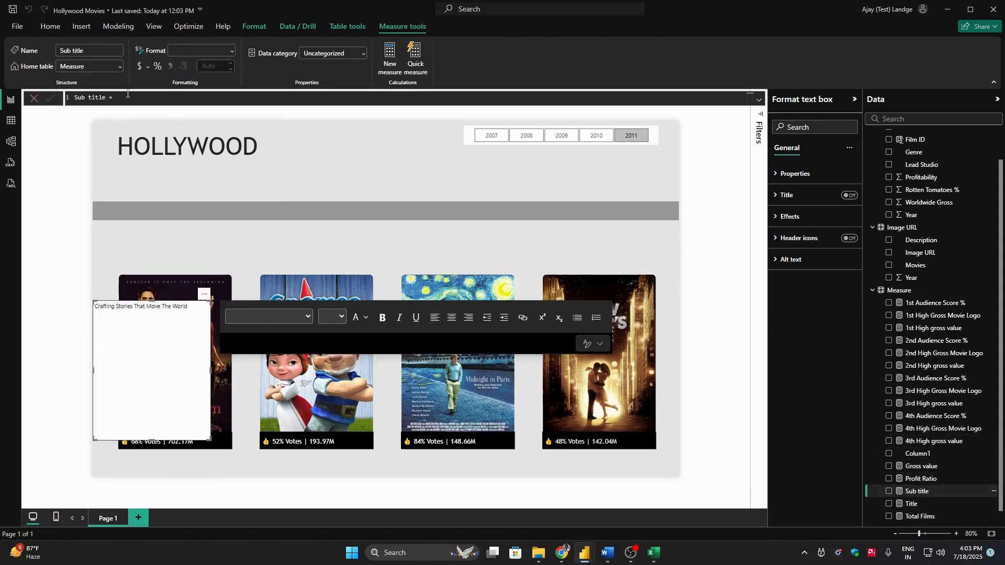
text(")
text(Crafting Stories That Move The World")
key(Return)
Step: Delete the tagline text box that covers the first movie poster
click(158, 369)
key(BackSpace)
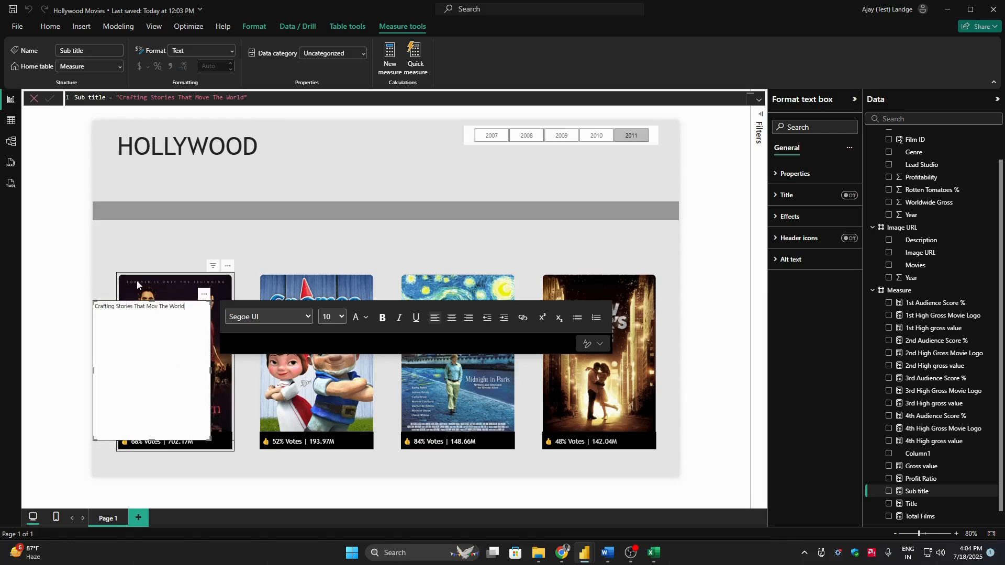
click(162, 159)
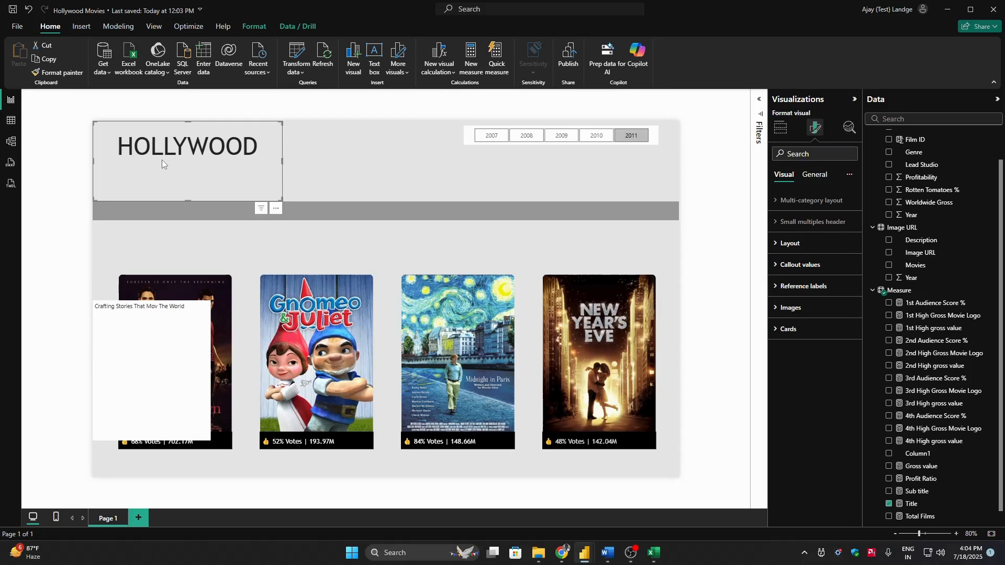
click(172, 375)
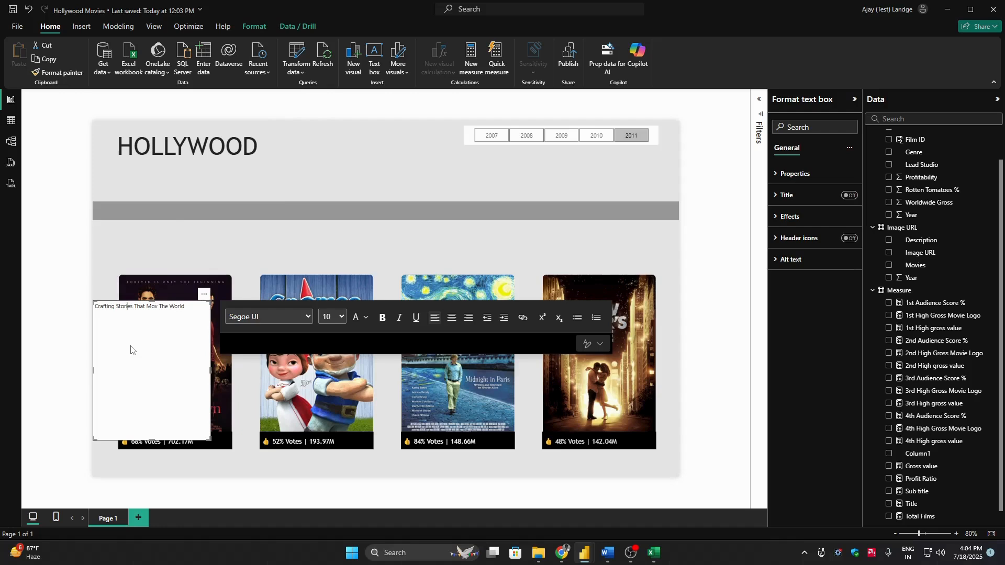
click(199, 440)
Step: Duplicate the HOLLYWOOD card beside the original and replace the copy's Title field with the Sub title measure
click(152, 164)
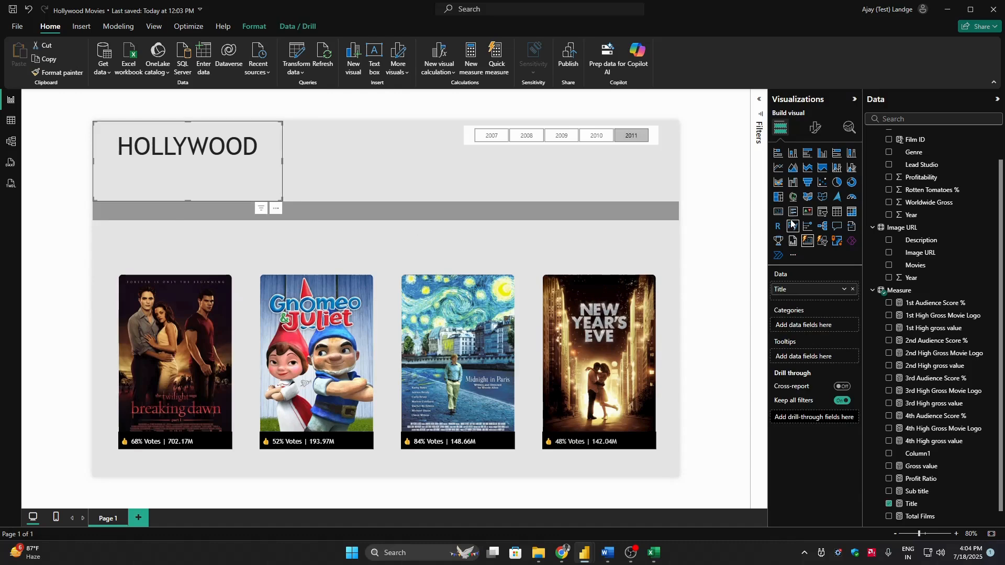
click(316, 190)
click(243, 164)
key(ctrl+c)
key(ctrl+v)
drag(231, 168, 450, 197)
click(852, 289)
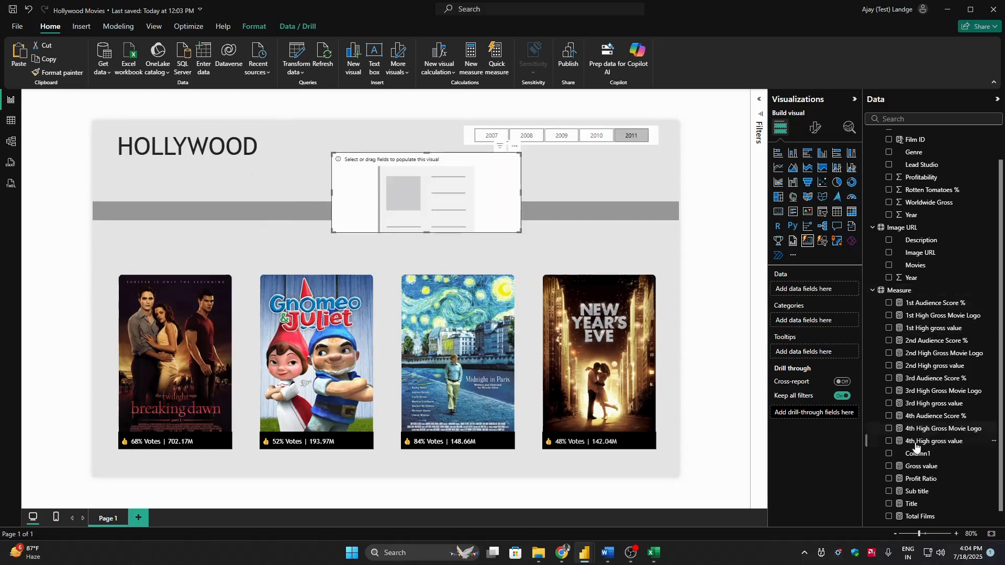
drag(915, 492, 431, 193)
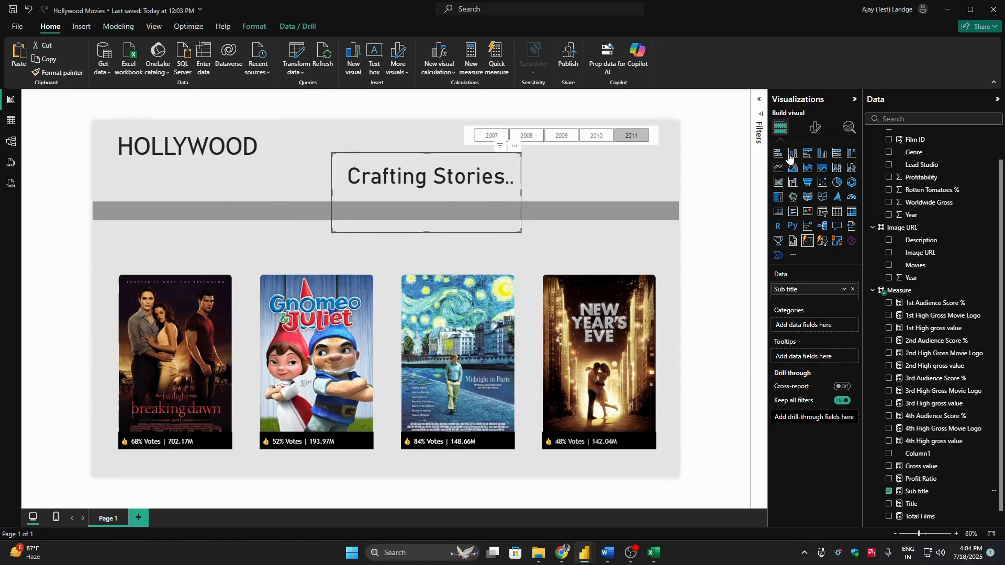
Step: Set the Sub title callout to Trebuchet MS at size 12, and fit its card between the HOLLYWOOD text and the grey band
click(815, 127)
click(800, 264)
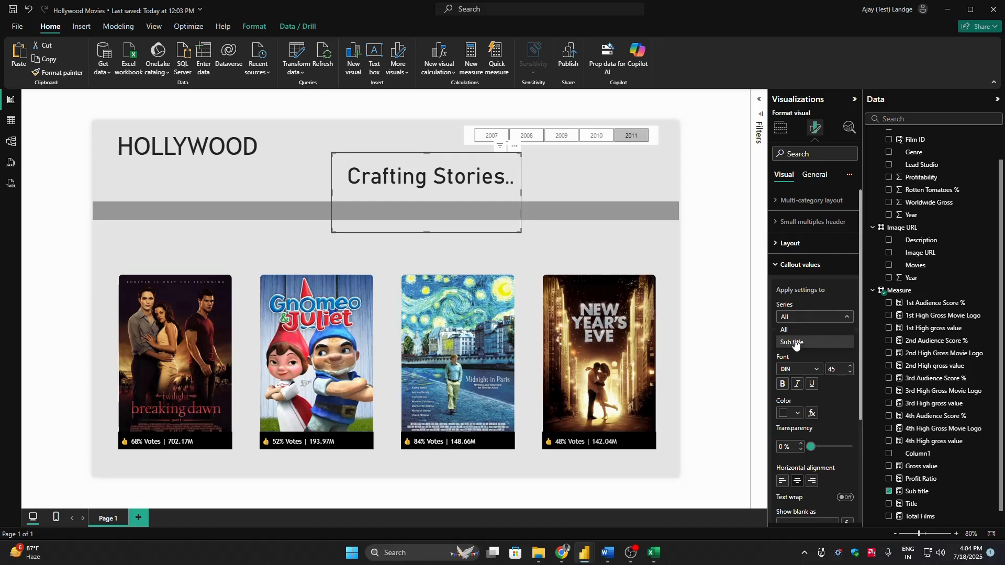
click(814, 369)
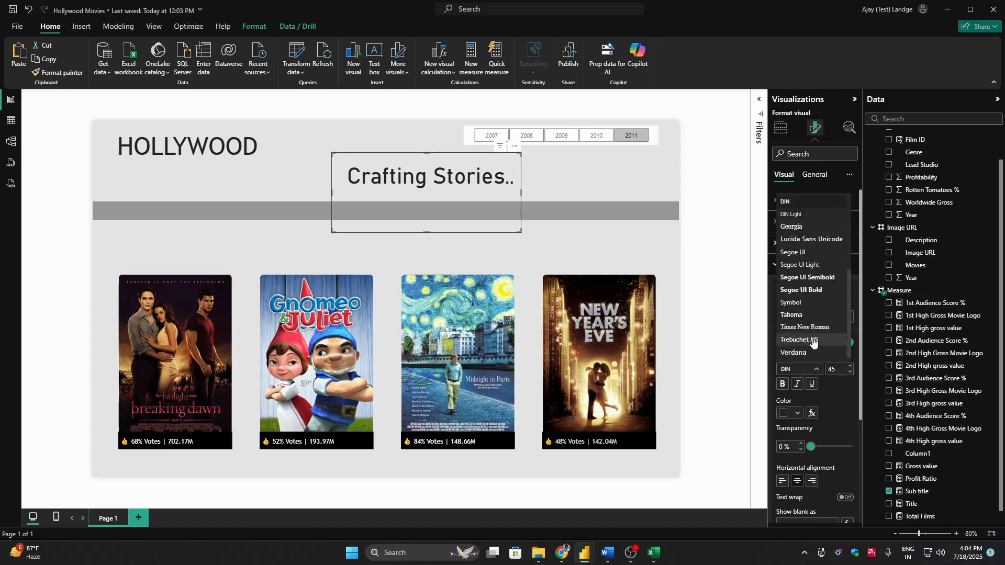
click(839, 341)
click(844, 370)
text(12)
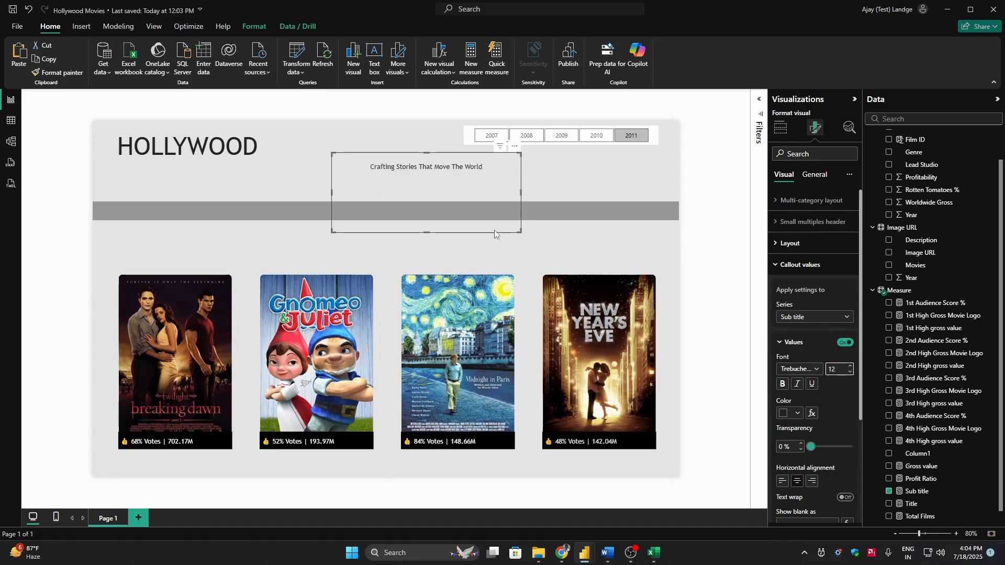
drag(479, 187, 240, 184)
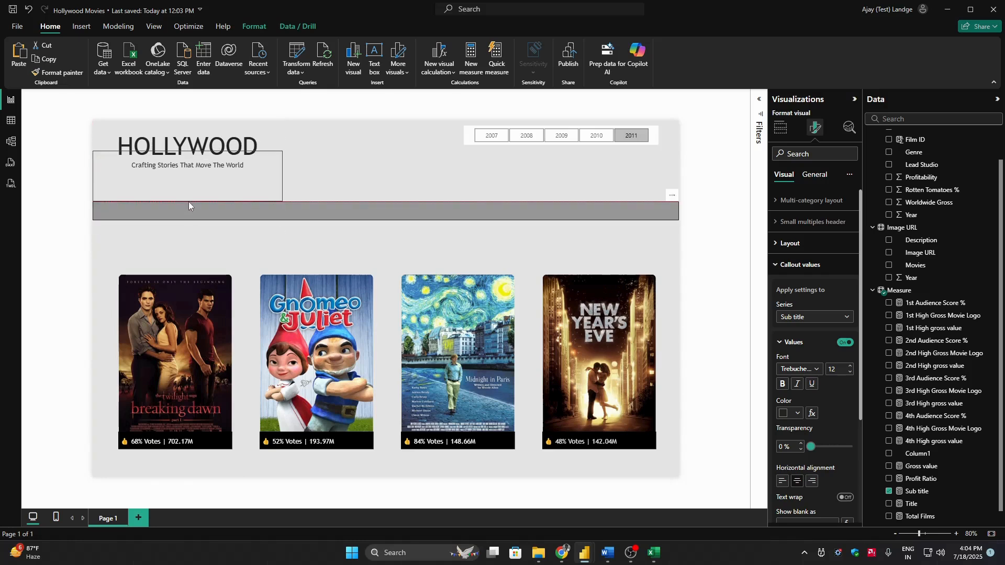
Step: Add a new card visual with the Total Films, total genre, Gross value and Profit Ratio measures
click(67, 169)
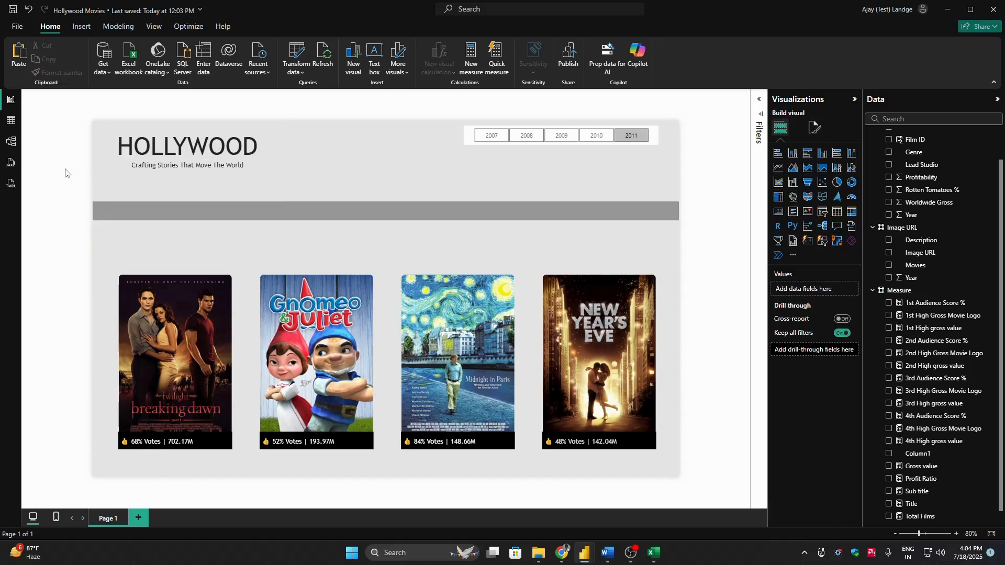
click(808, 241)
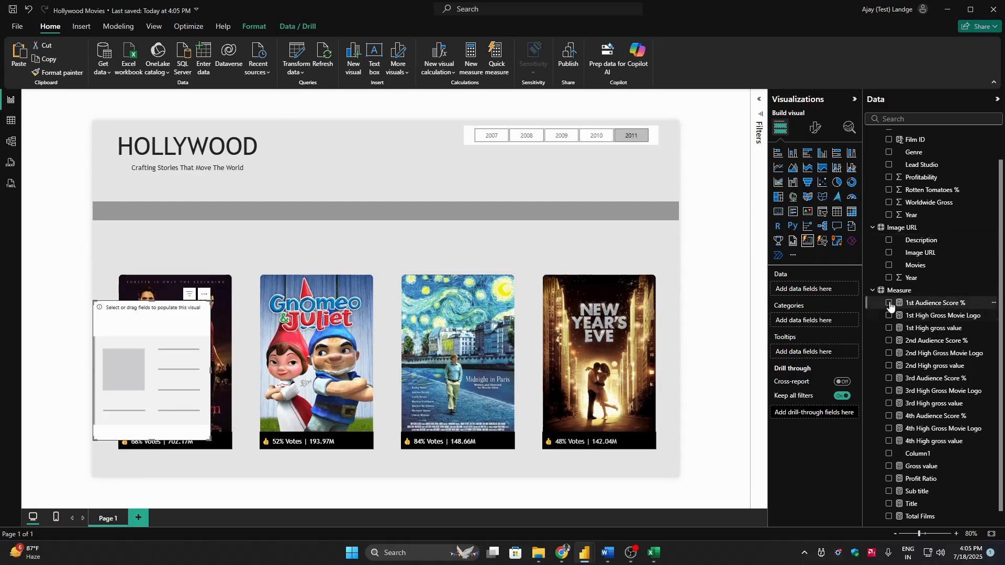
scroll(937, 380, down, 1)
click(918, 503)
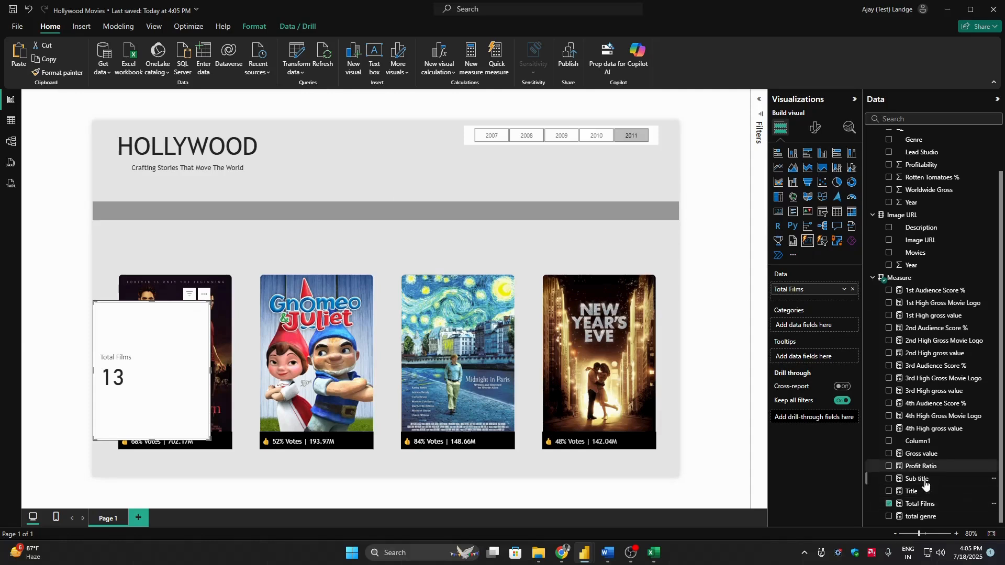
click(889, 517)
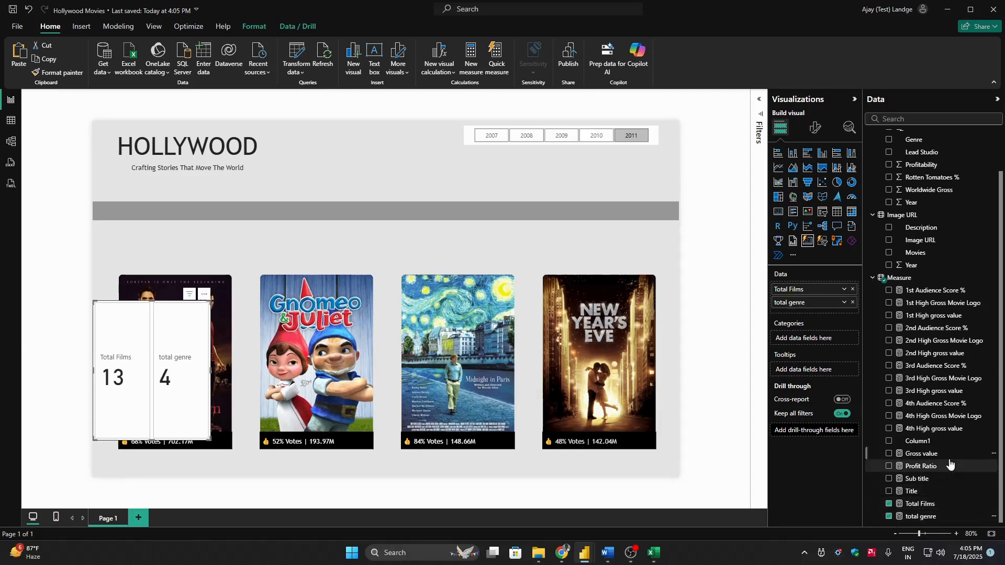
click(889, 454)
click(889, 466)
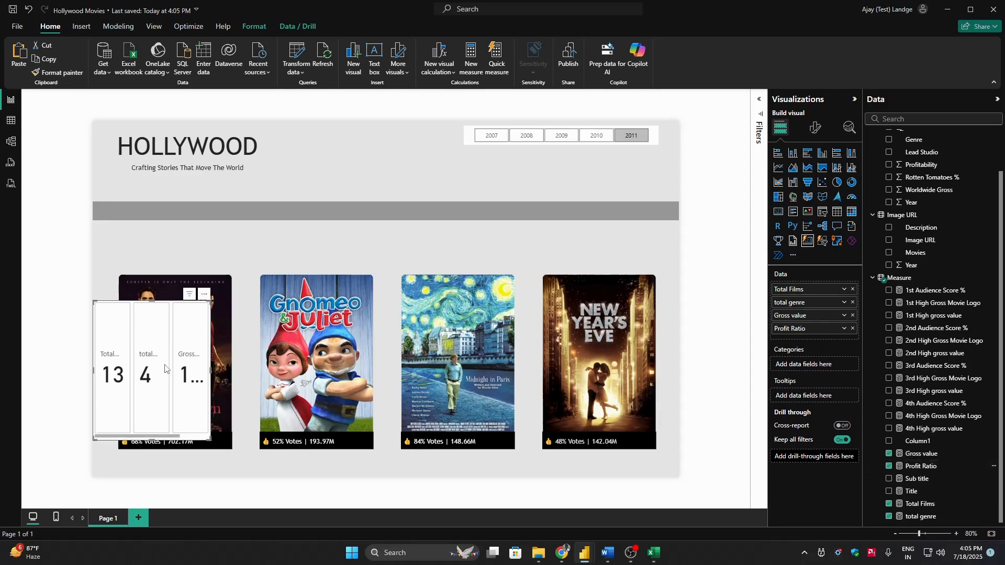
Step: Show a maximum of 4 cards in the multi-measure card, widen it, and fit it between the year slicer and the grey band
click(812, 127)
click(800, 265)
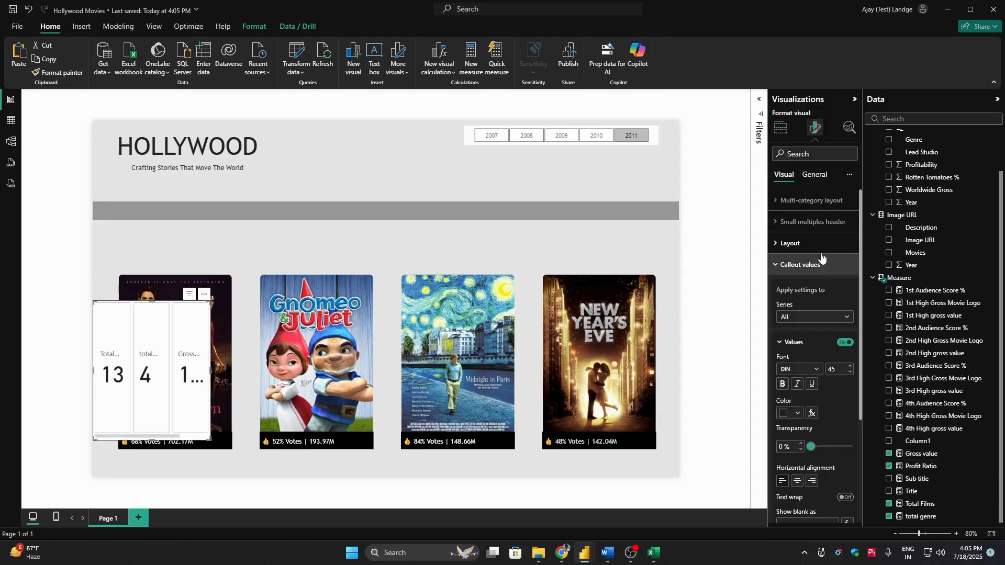
click(791, 244)
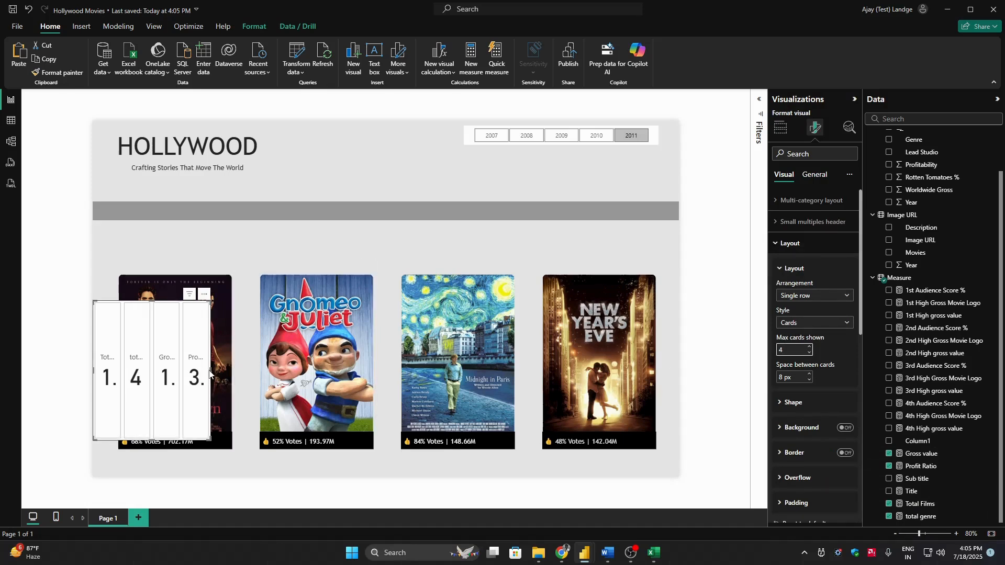
drag(210, 370, 448, 371)
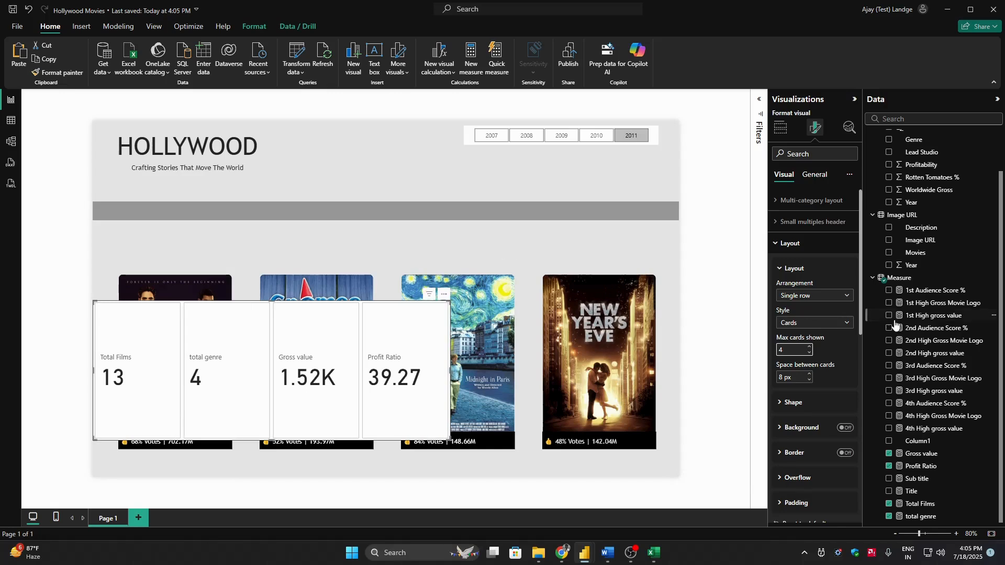
drag(351, 315, 559, 173)
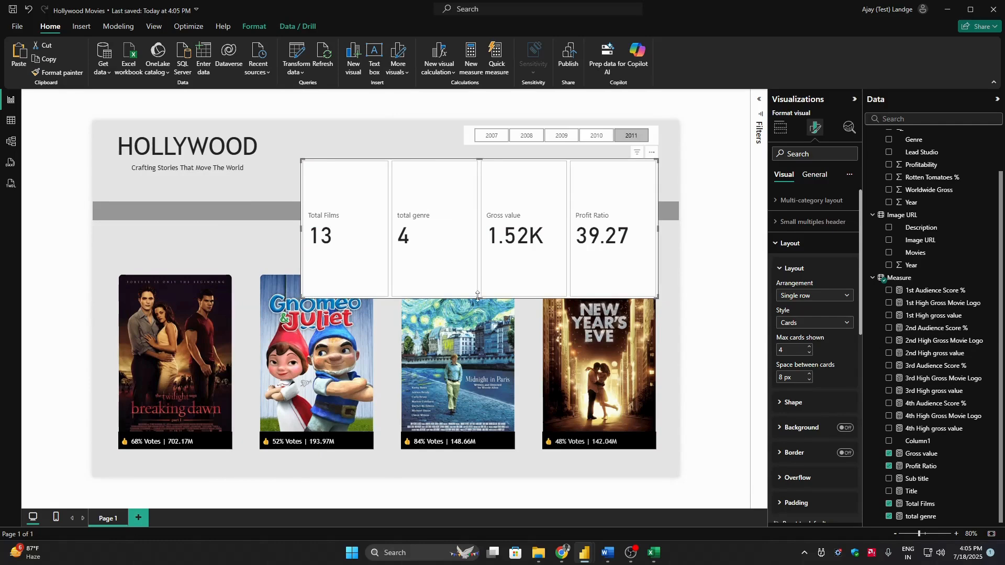
drag(477, 296, 489, 201)
Step: Set the multi-measure card visual's height to 77 and width to 701
click(814, 174)
double_click(796, 253)
text(7)
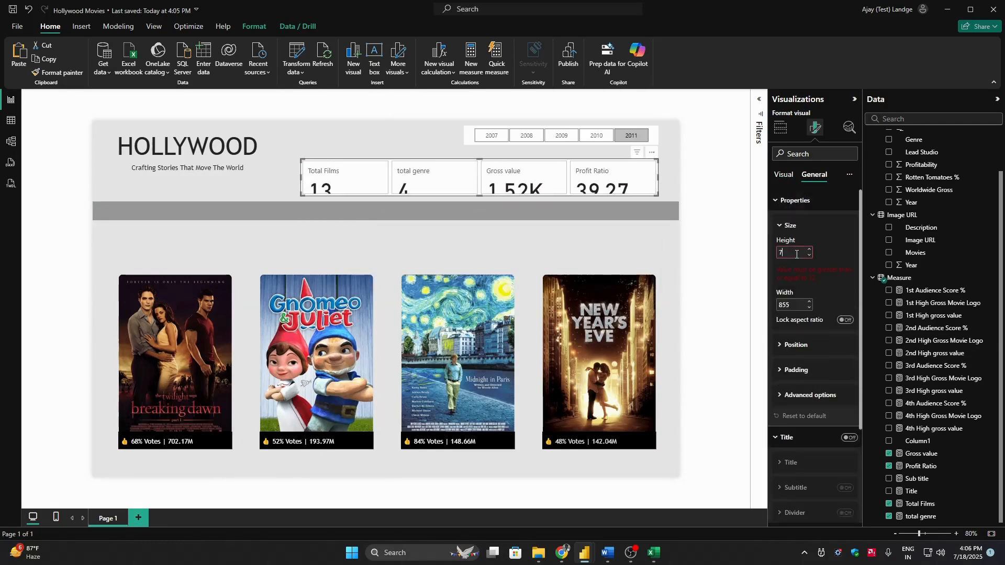
text(7)
key(Tab)
text(701)
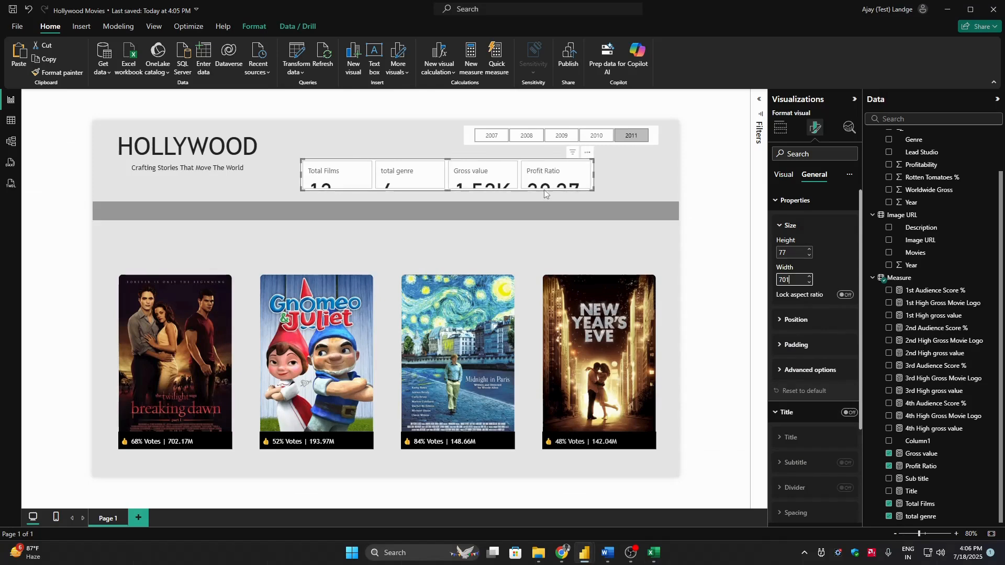
Step: Format the callout values of all four cards as bold Segoe UI, size 12, in black
click(791, 225)
click(783, 174)
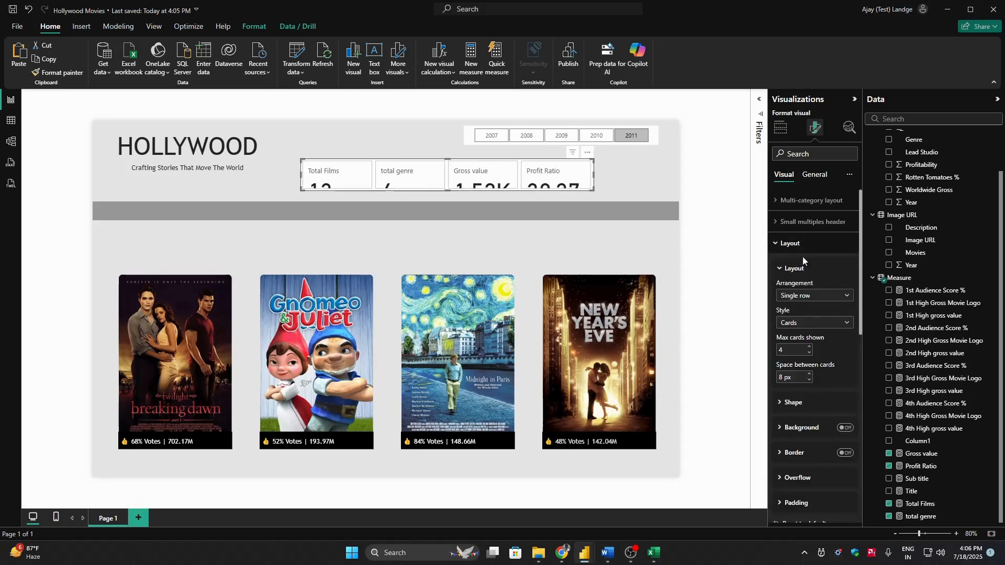
click(790, 242)
click(801, 264)
click(806, 317)
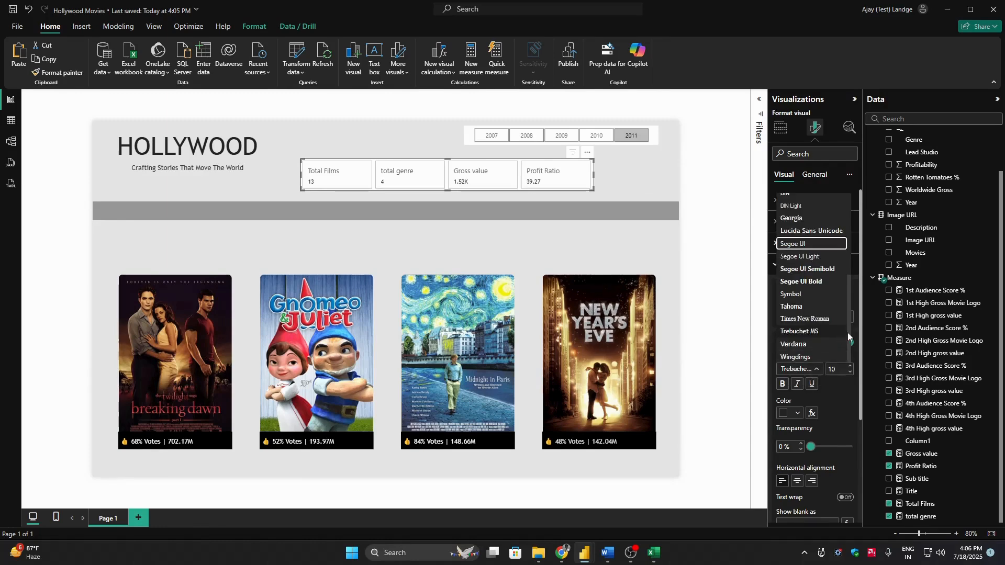
click(793, 244)
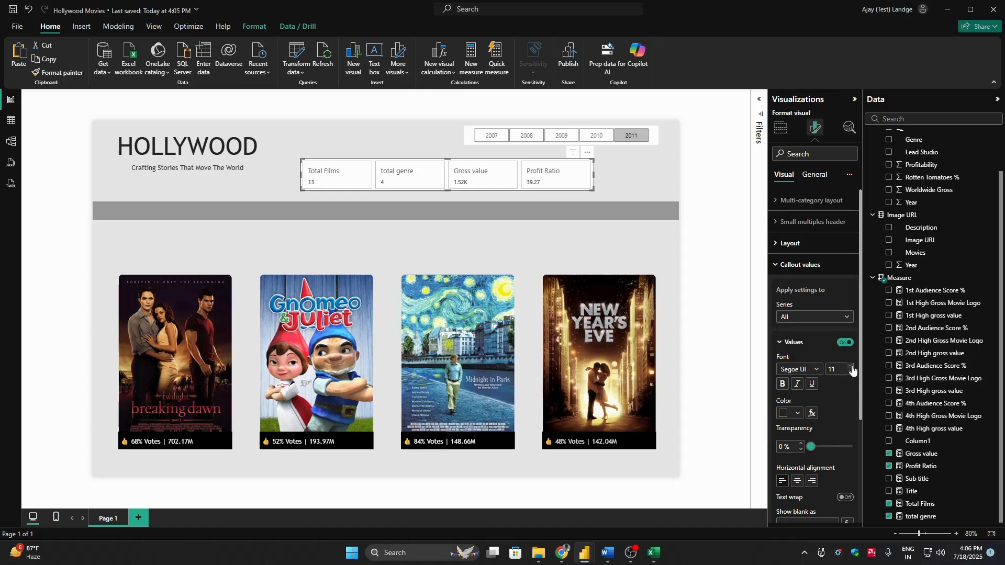
click(782, 384)
click(795, 413)
click(864, 368)
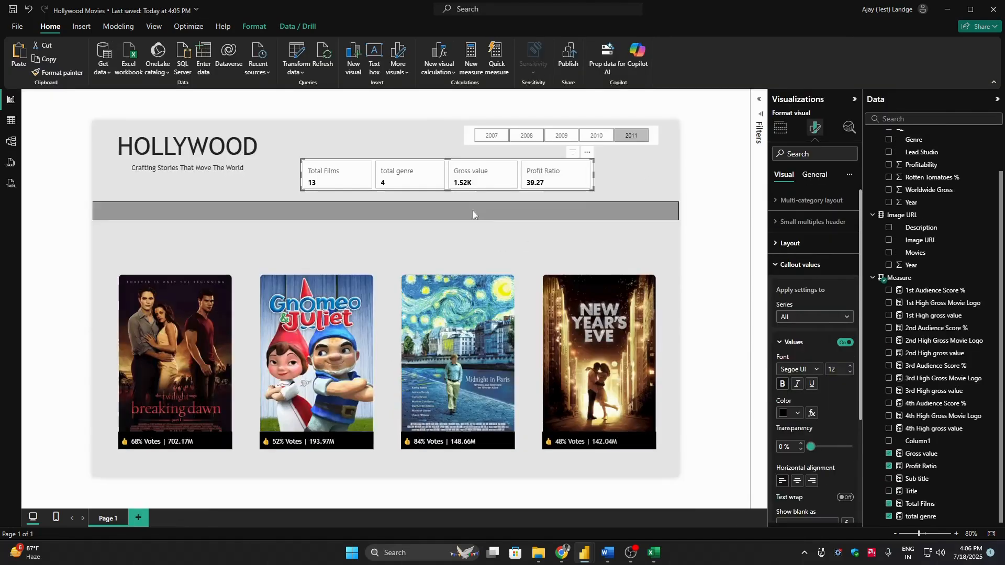
Step: Set the callout label position to Below Value for all four cards
click(806, 276)
click(807, 275)
click(798, 343)
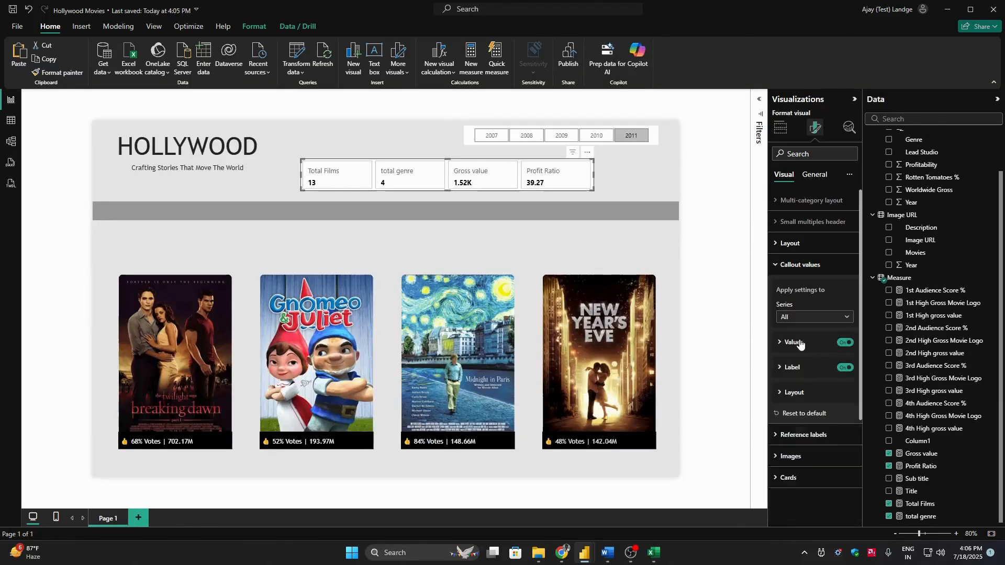
click(810, 371)
scroll(861, 388, down, 4)
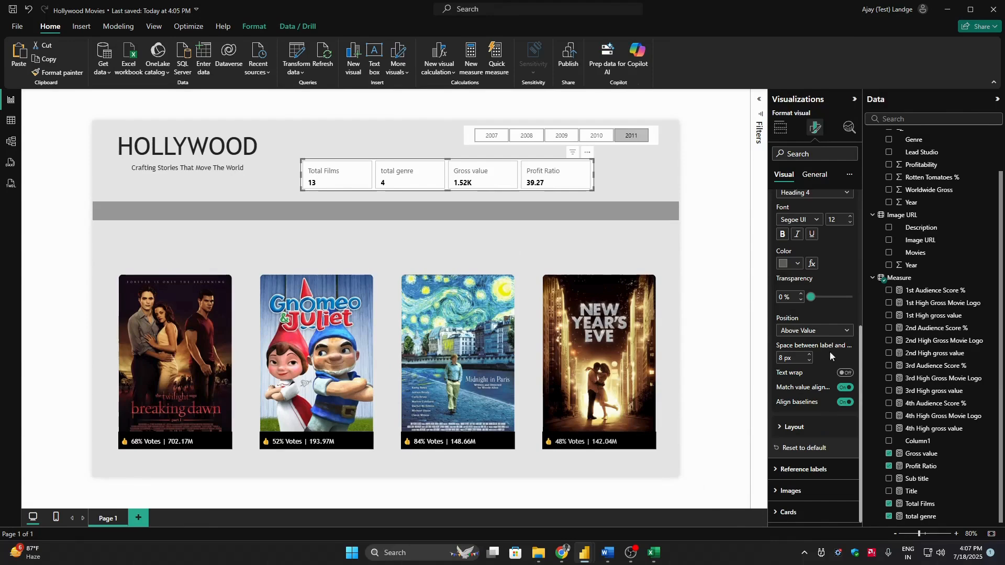
click(816, 333)
click(809, 350)
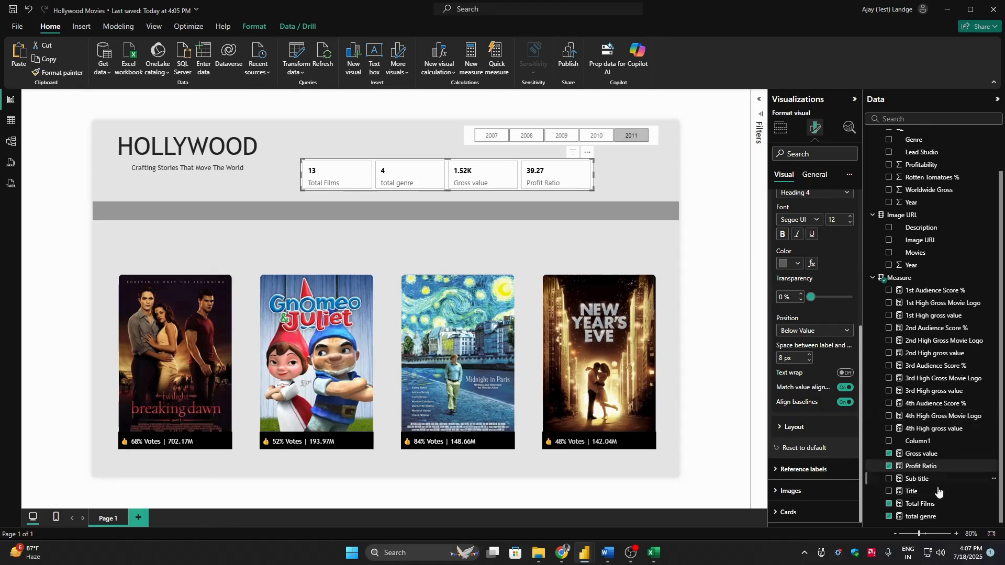
Step: Rename the total genre measure to Total Genre in its formula
click(921, 516)
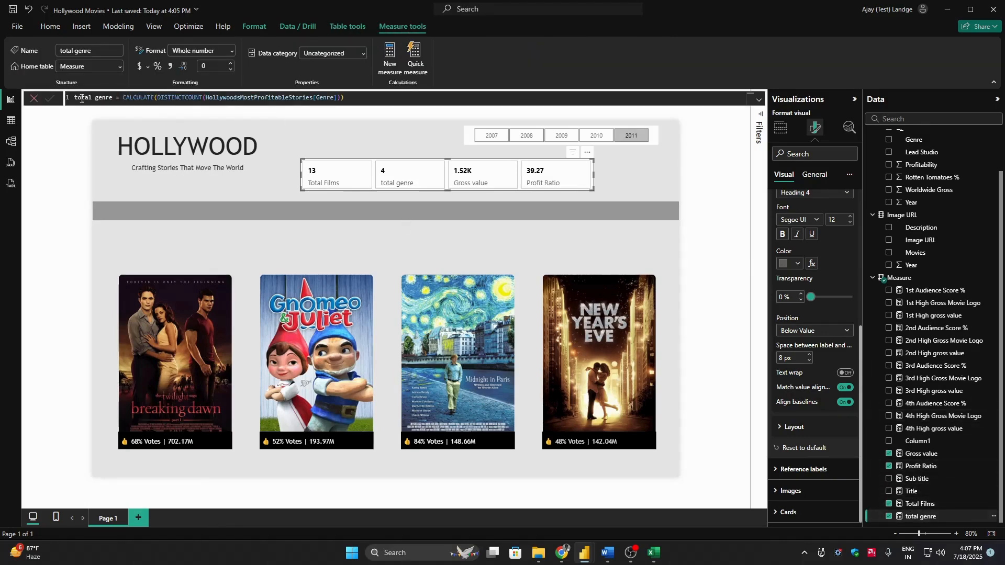
text(T)
key(Delete)
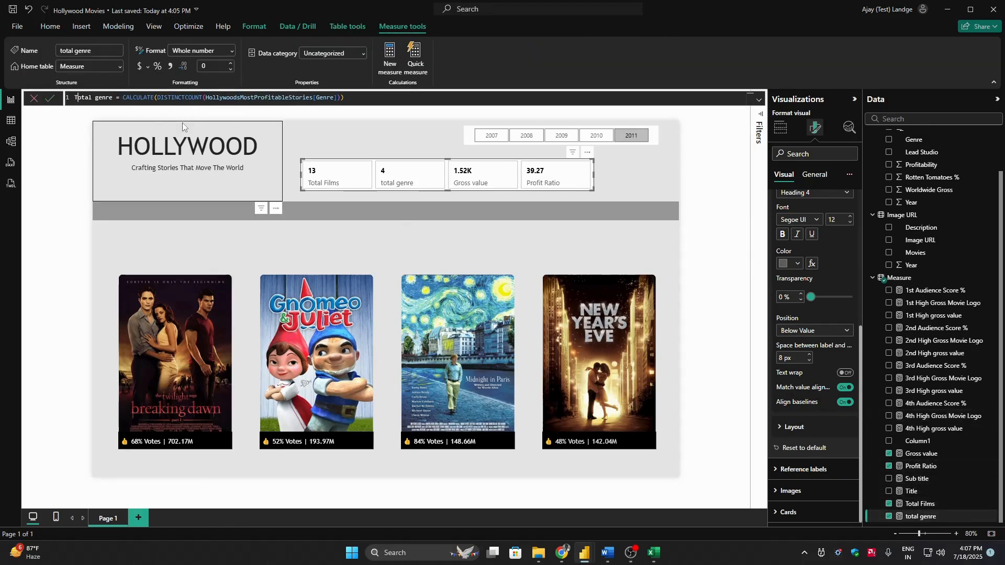
key(Right)
key(Right)
key(Right)
key(Right)
key(Right)
text(G)
key(Delete)
key(Return)
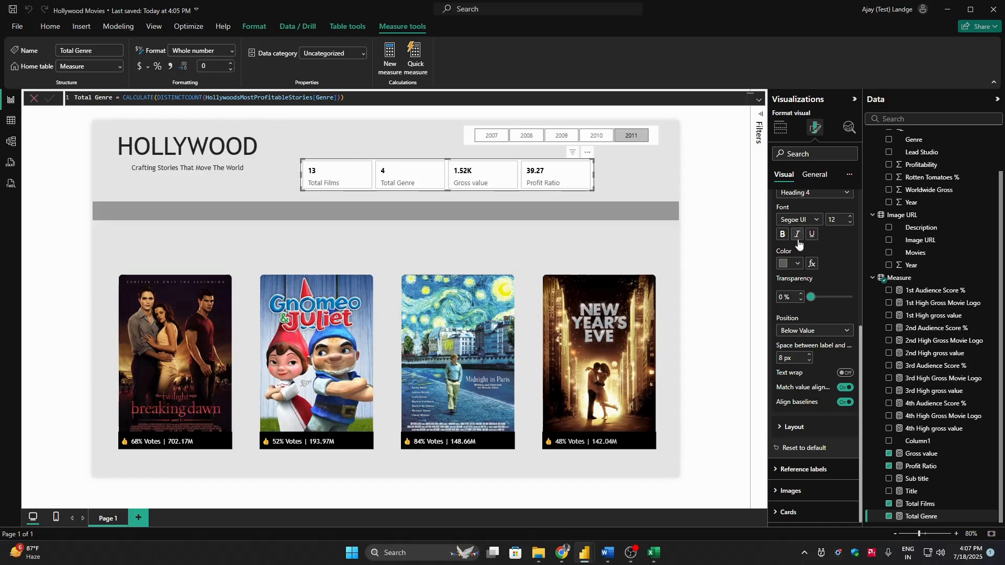
Step: Enter custom label texts for individual card series, using Total Films for the film count and Gross Value (M) for the gross value
drag(860, 335, 843, 284)
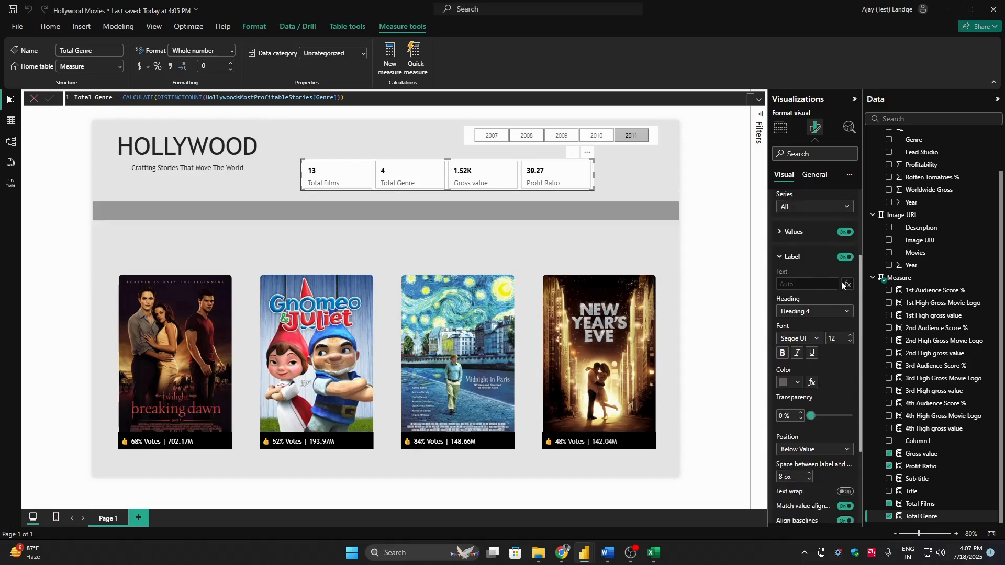
click(815, 207)
click(804, 231)
click(815, 207)
click(796, 231)
click(799, 284)
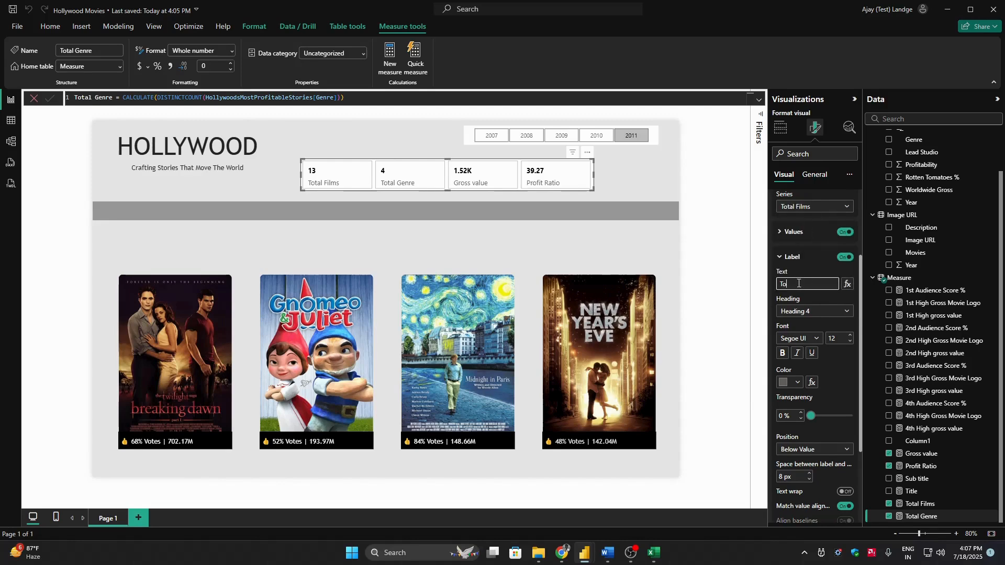
text(Total Film)
click(807, 208)
click(798, 244)
click(820, 285)
click(821, 223)
click(810, 209)
click(806, 271)
click(817, 284)
Step: Align the four-card visual's right edge with the year slicer and shift the grey band slightly up beneath it
drag(557, 180, 627, 204)
click(627, 209)
click(721, 210)
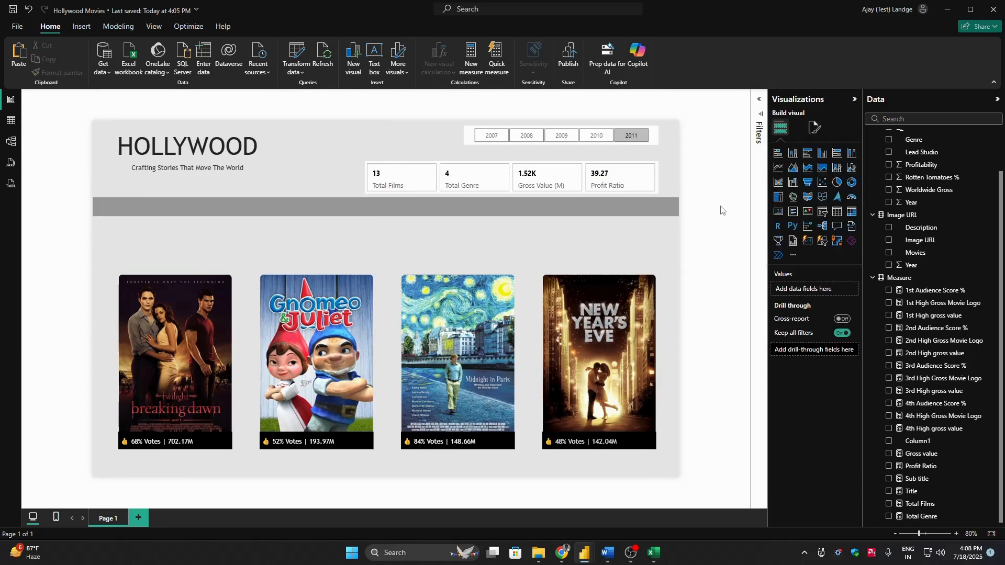
Step: Change the background color of the individual cards in the four-card visual to the lightest grey tint of white
click(855, 100)
click(695, 185)
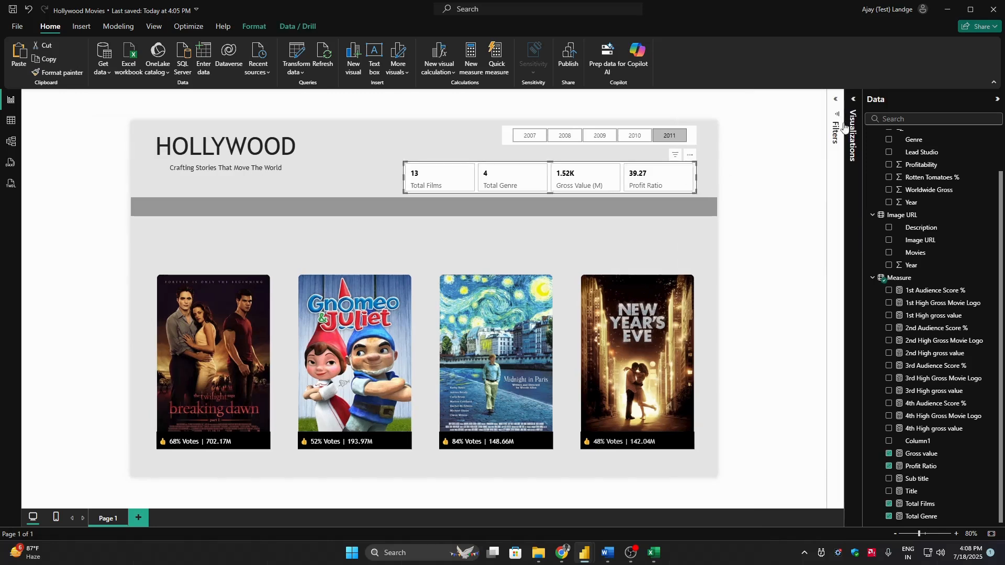
click(850, 107)
click(816, 127)
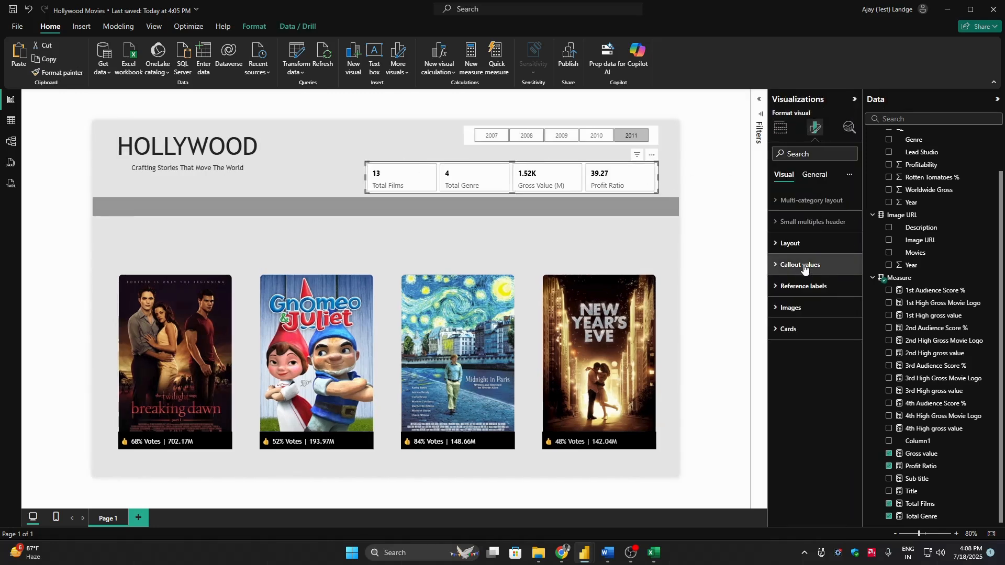
click(812, 337)
scroll(810, 377, down, 3)
click(797, 419)
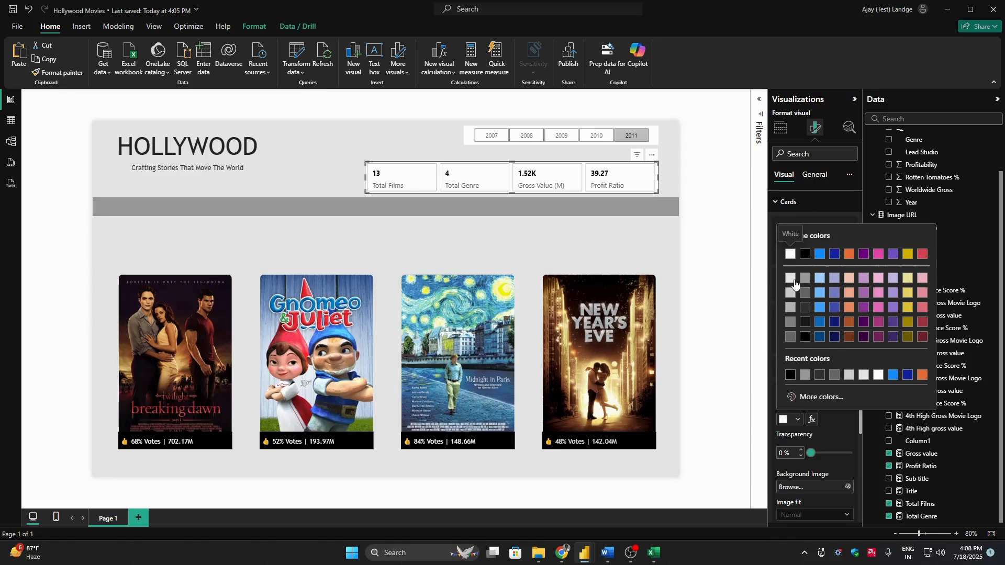
click(793, 279)
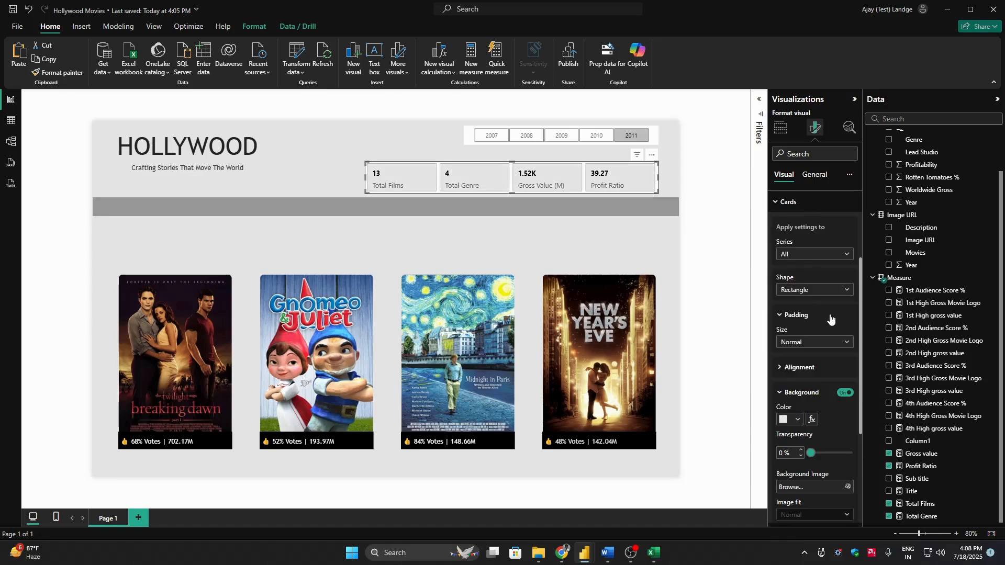
click(809, 396)
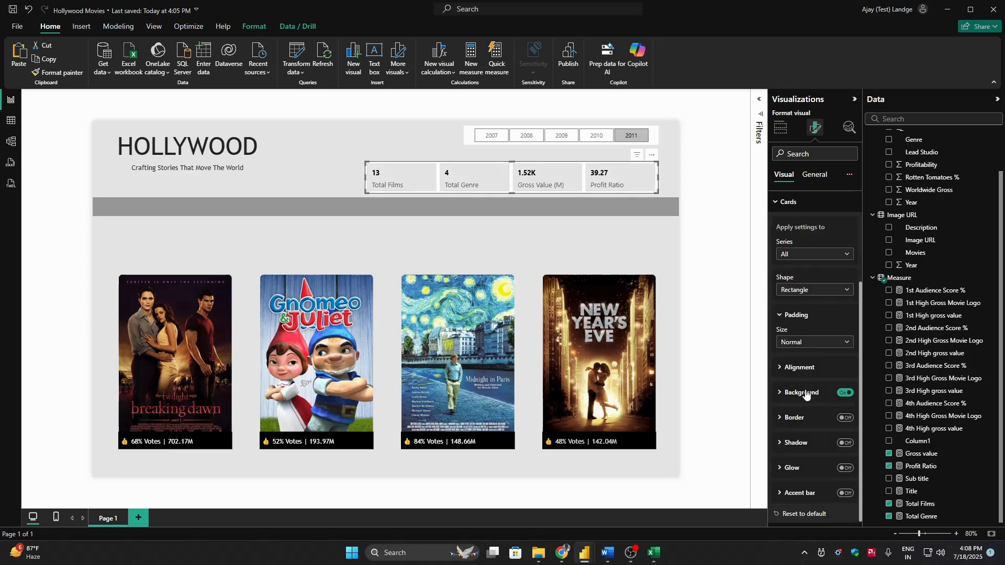
Step: Set the overall background of the four-card visual to the same light grey as the page
click(726, 307)
click(633, 189)
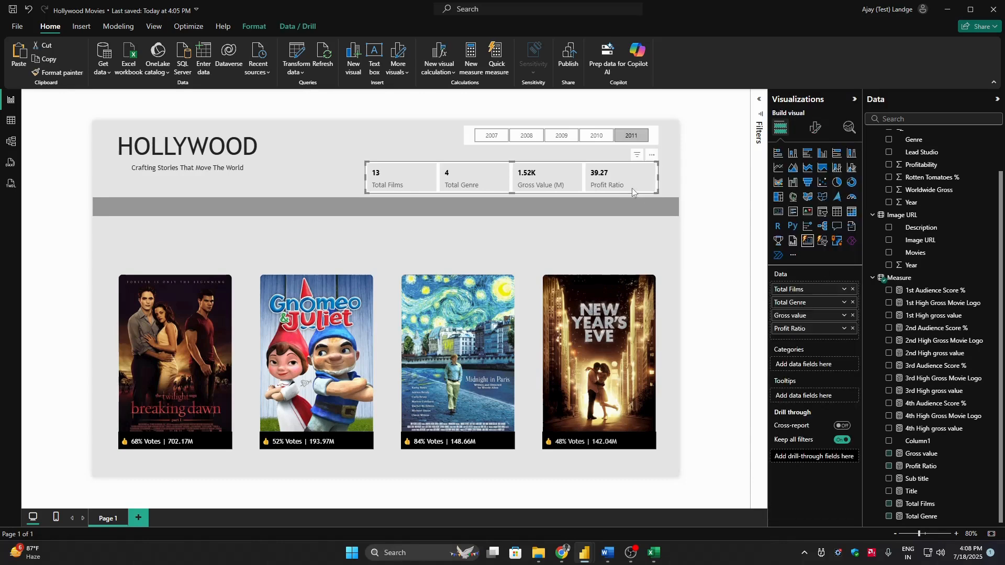
click(819, 131)
click(814, 175)
click(790, 243)
click(796, 296)
click(790, 357)
Step: Turn on the border for all cards in the four-card visual
click(784, 175)
click(815, 308)
click(816, 308)
click(815, 328)
scroll(850, 442, down, 3)
click(845, 416)
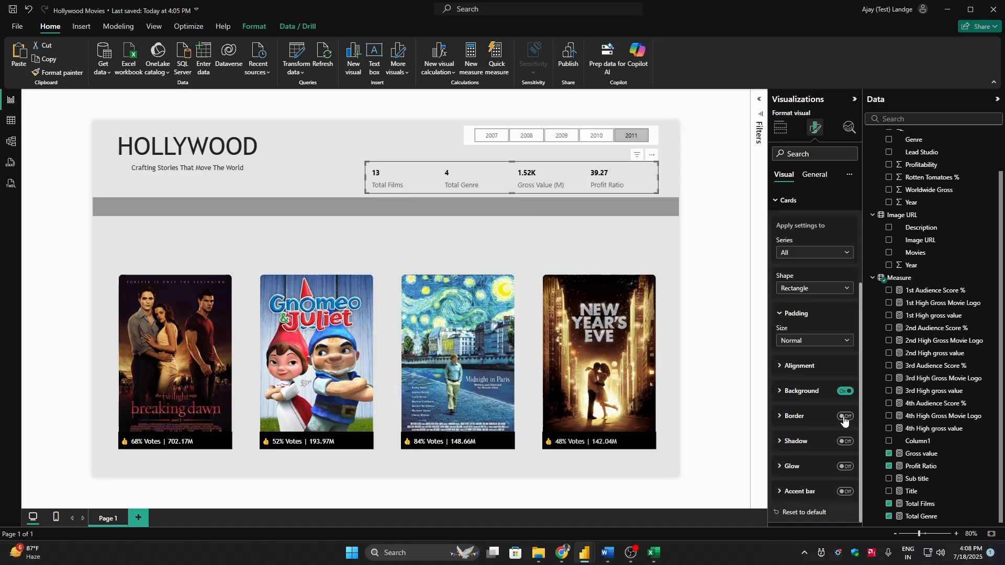
click(743, 266)
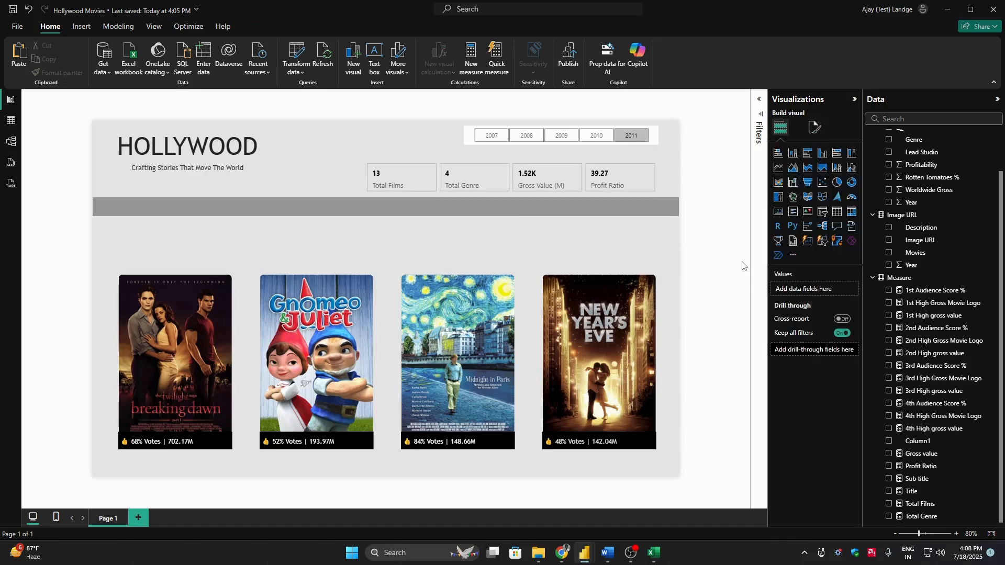
Step: Set the year slicer's background color to the page's light grey and go to its visual-specific formatting options
click(496, 143)
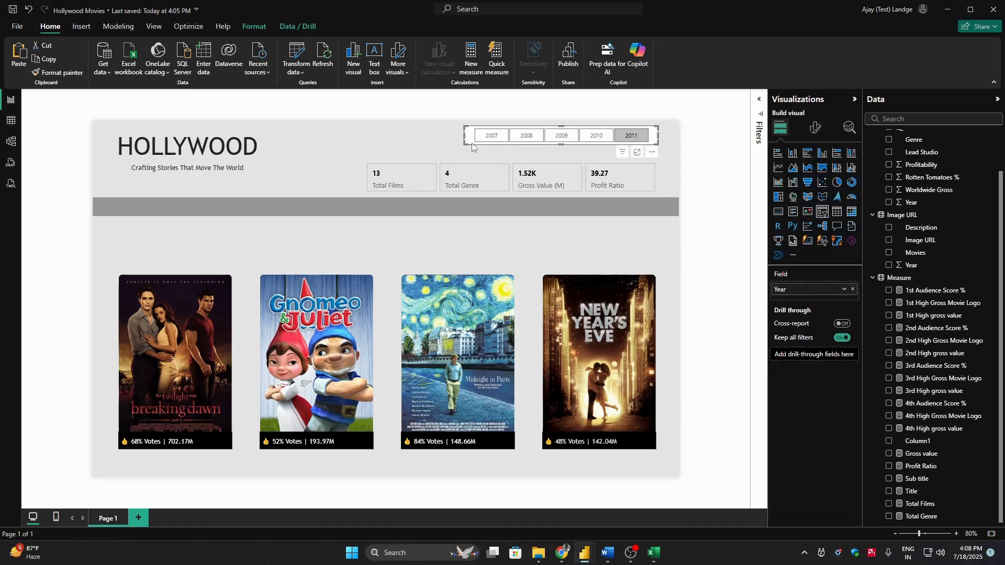
click(814, 127)
click(815, 174)
click(815, 243)
click(793, 295)
click(793, 358)
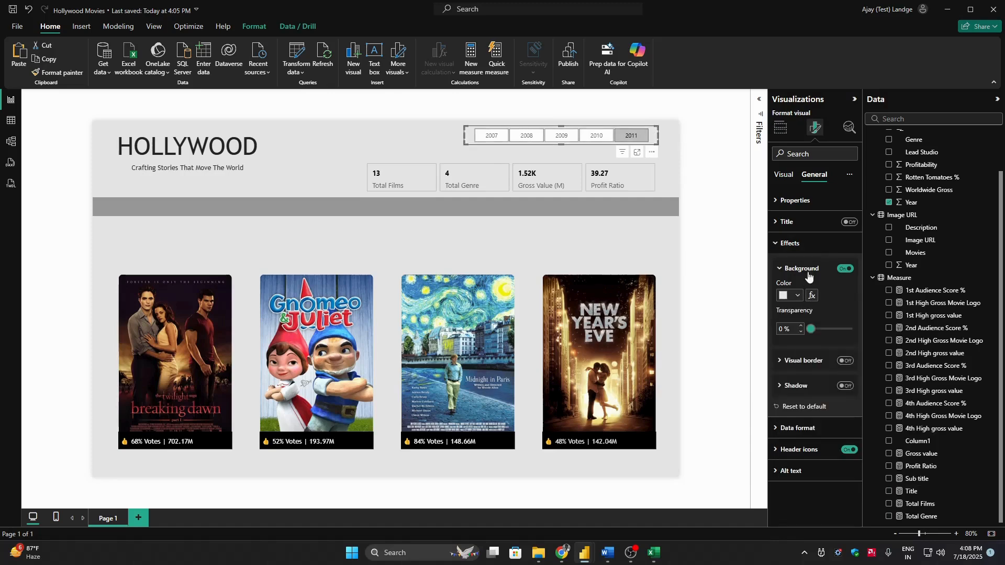
click(791, 243)
click(785, 176)
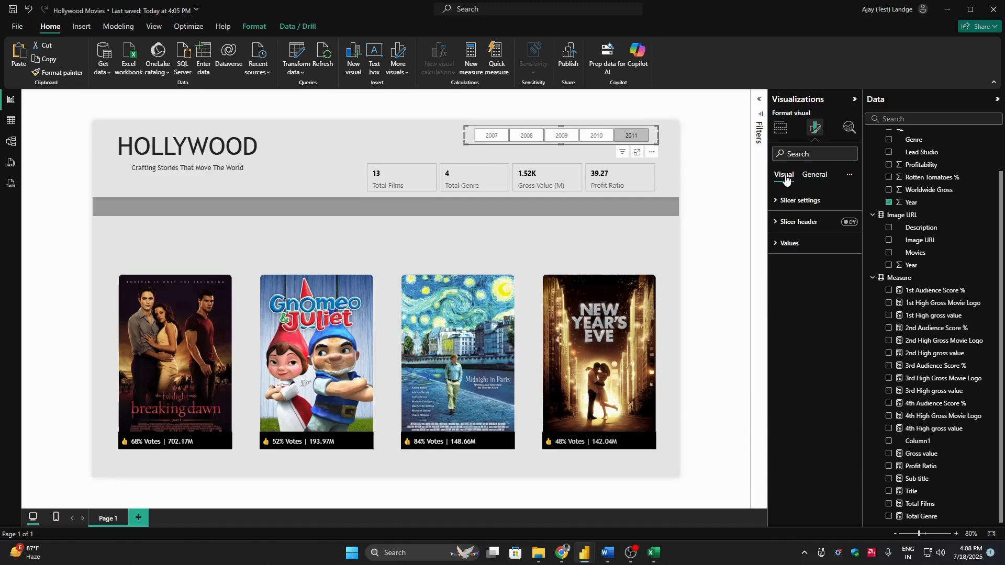
Step: Set the year slicer's value font color to black and its value background to the lightest grey tint of white
click(840, 243)
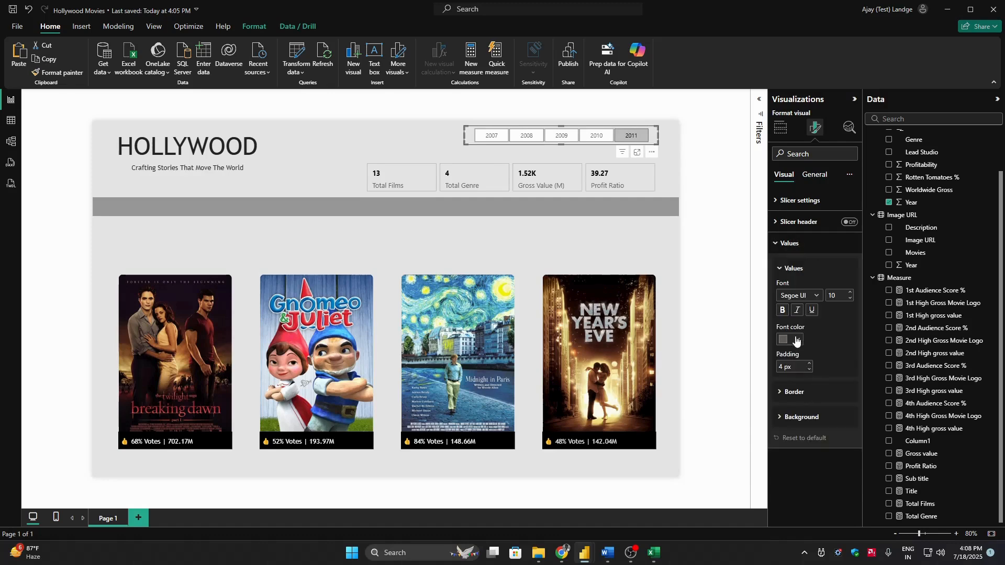
click(796, 341)
click(803, 376)
click(812, 418)
click(797, 444)
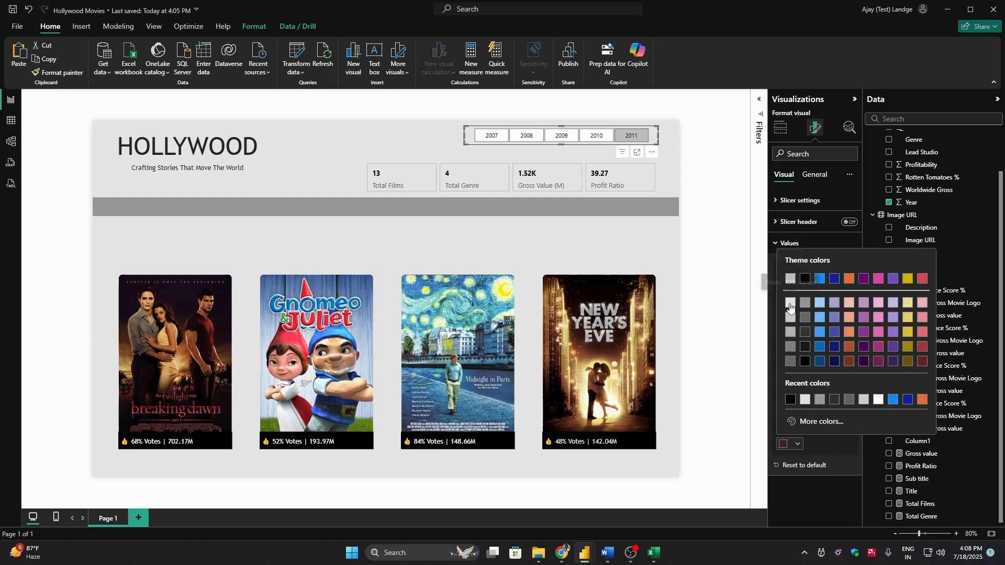
click(791, 303)
click(798, 418)
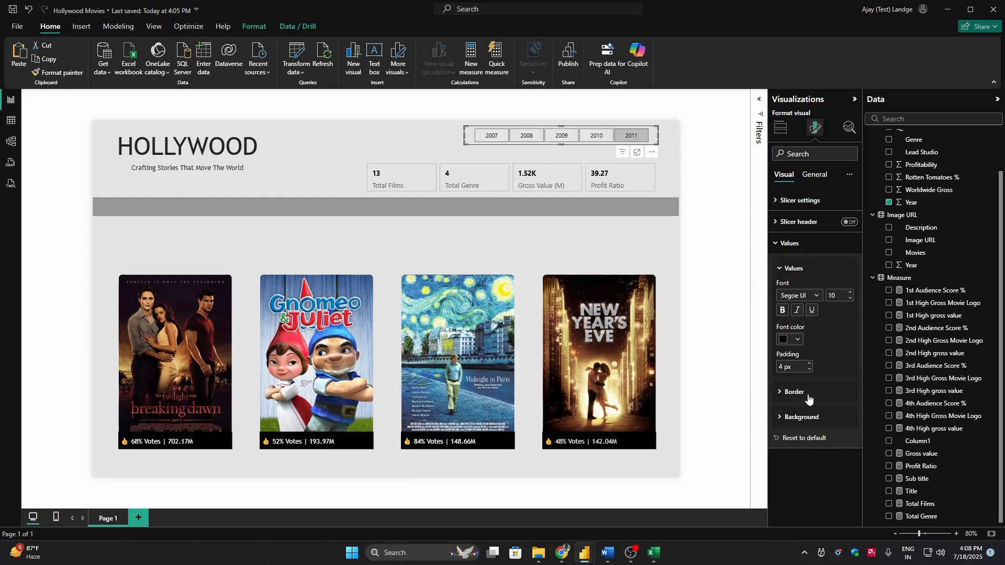
Step: Set the border color of the year slicer's values to black and deselect the slicer
click(804, 392)
click(798, 477)
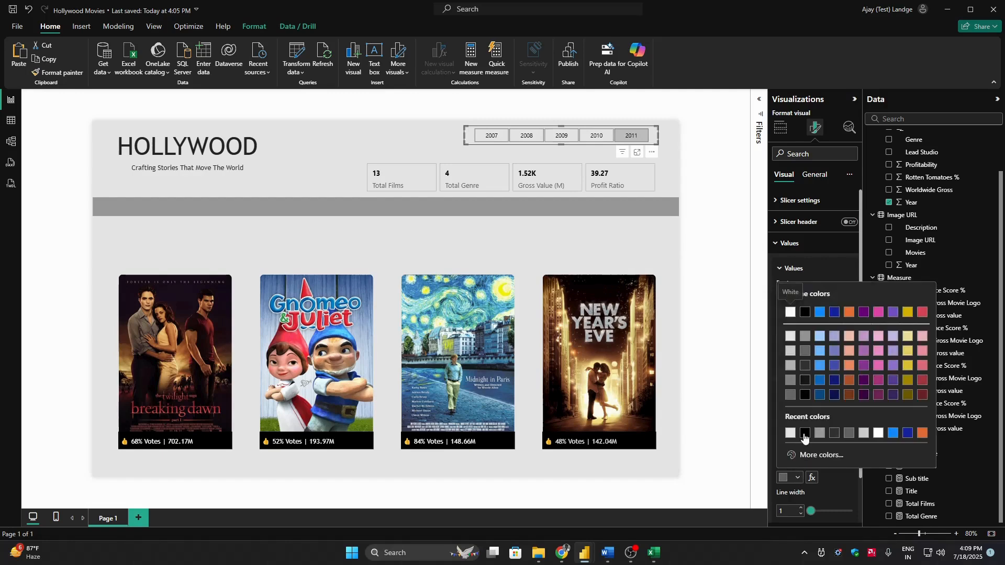
click(804, 433)
click(721, 233)
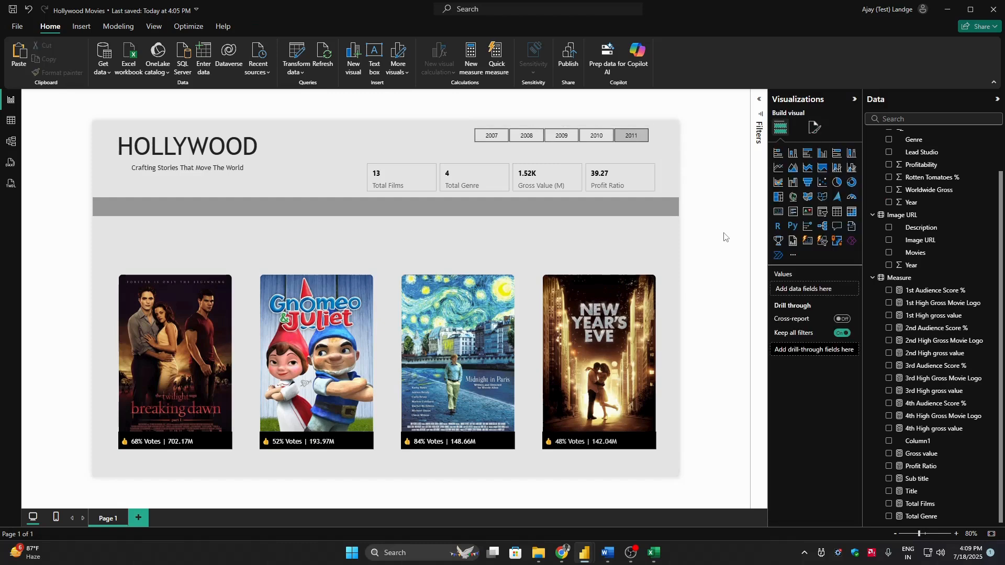
Step: Filter the dashboard with the year slicer to 2007 and then 2008 to check the cards and posters
click(490, 137)
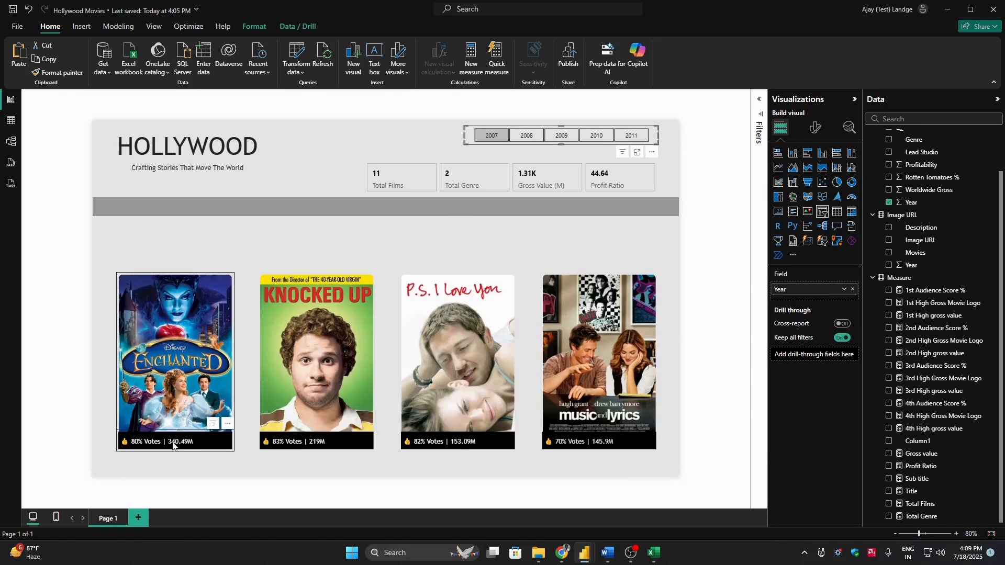
click(526, 136)
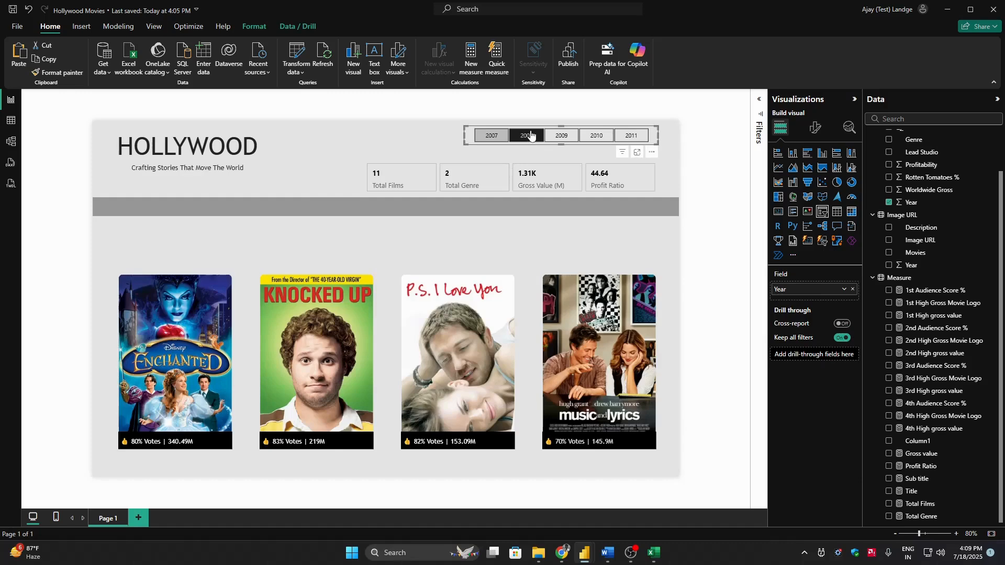
click(709, 262)
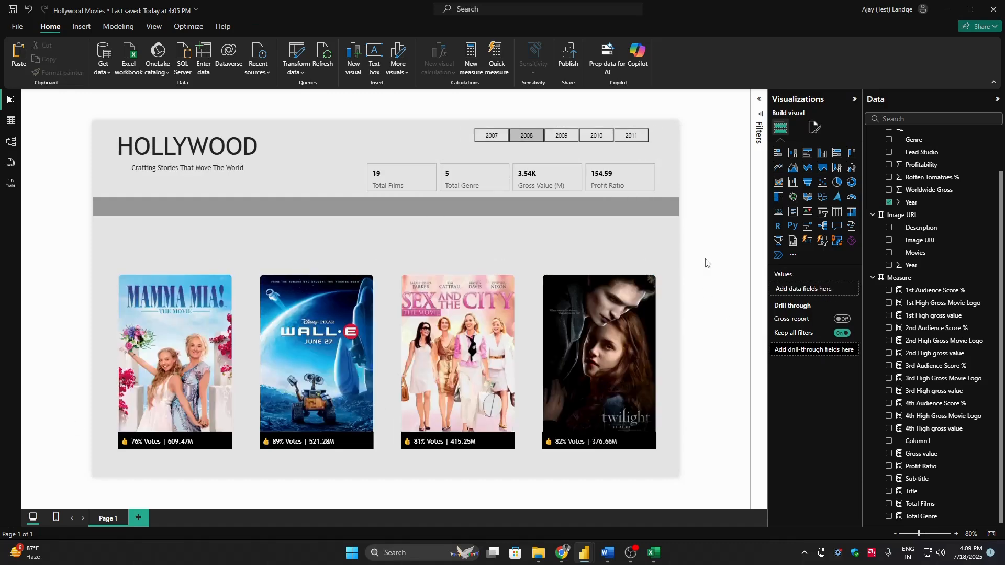
Step: Start a new measure named Selected Year that uses the SELECTEDVALUE function
click(215, 45)
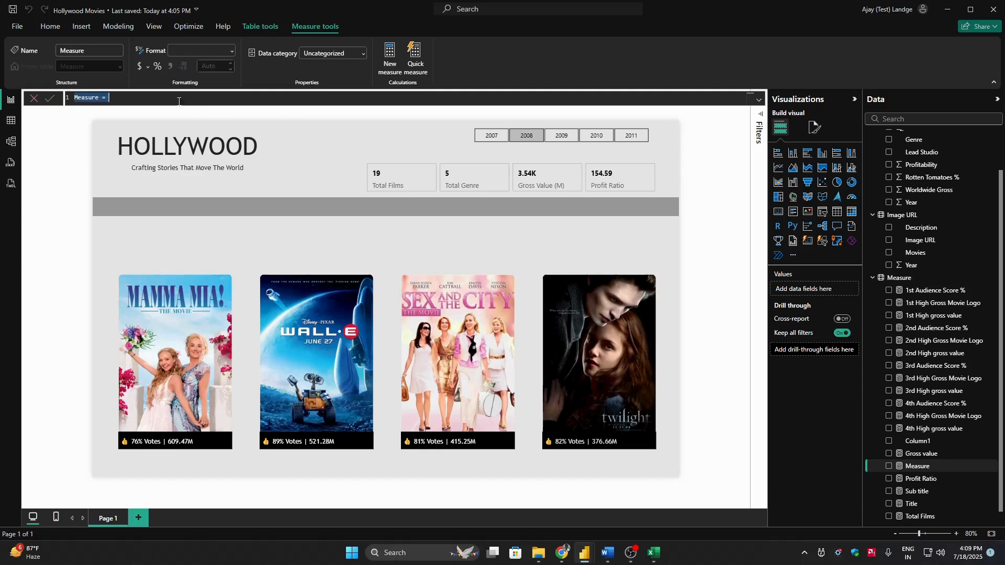
text(Selected Year = Selectedva)
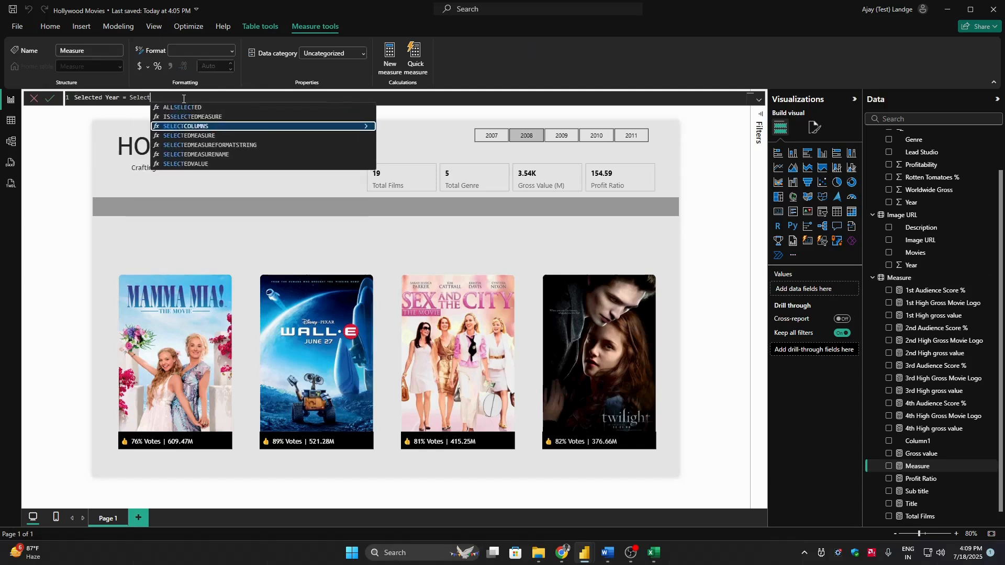
key(Tab)
text(year)
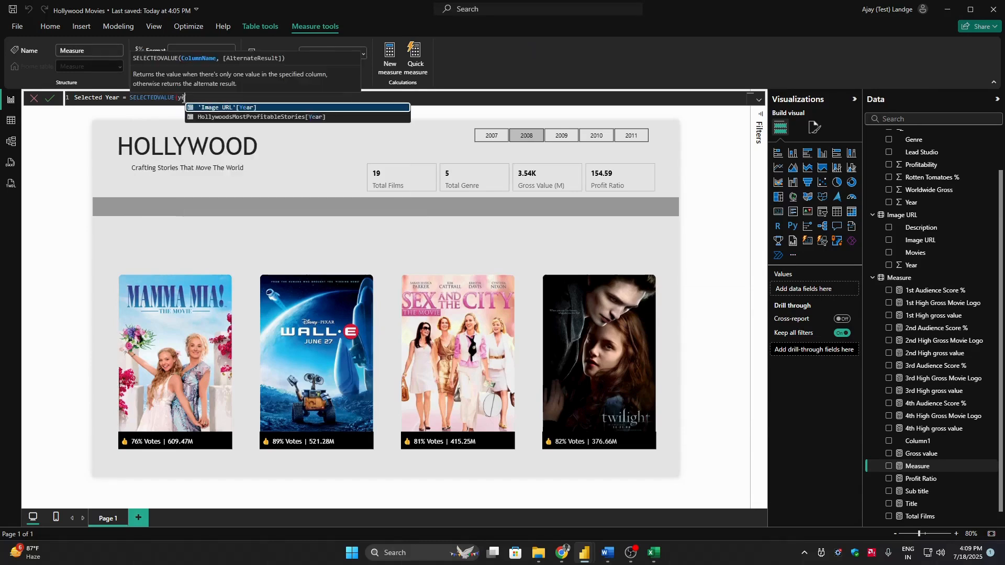
key(Tab)
key(BackSpace)
key(BackSpace)
key(BackSpace)
key(BackSpace)
key(BackSpace)
key(BackSpace)
key(BackSpace)
key(BackSpace)
key(BackSpace)
key(BackSpace)
key(BackSpace)
key(BackSpace)
key(BackSpace)
key(BackSpace)
key(BackSpace)
key(BackSpace)
key(BackSpace)
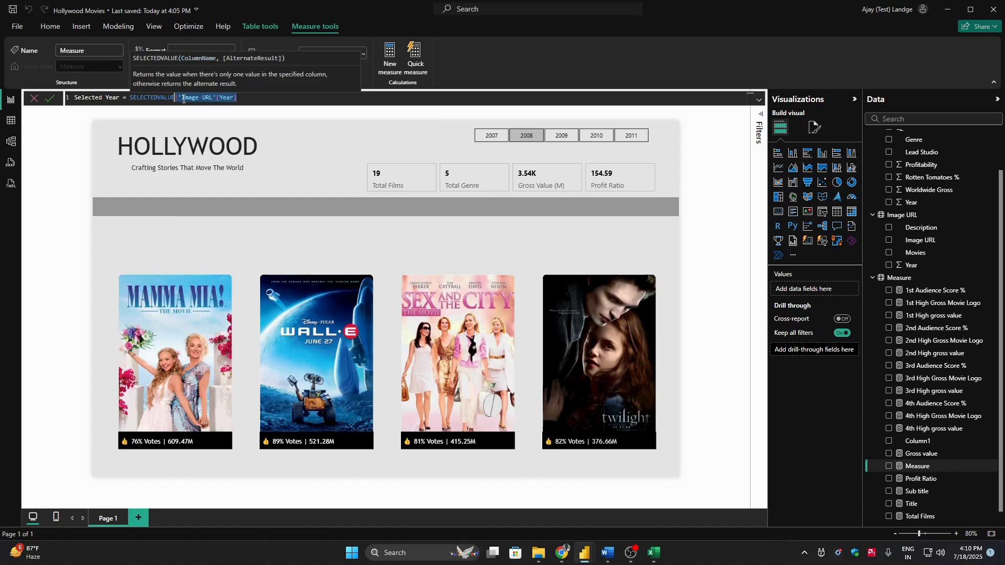
Step: Complete the Selected Year formula with the column HollywoodsMostProfitableStories[Year] and commit the measure
text(y)
key(Down)
key(Tab)
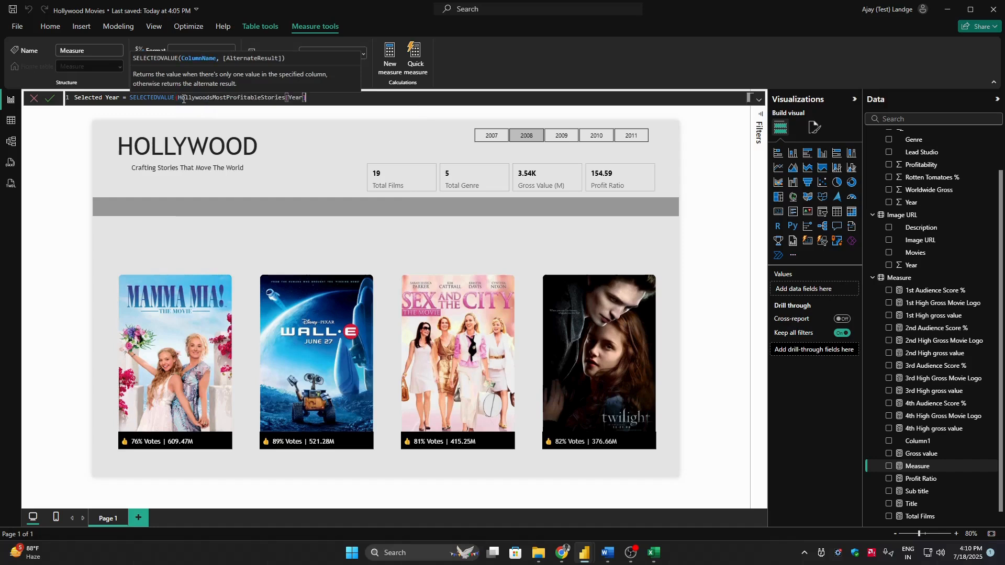
text())
key(Return)
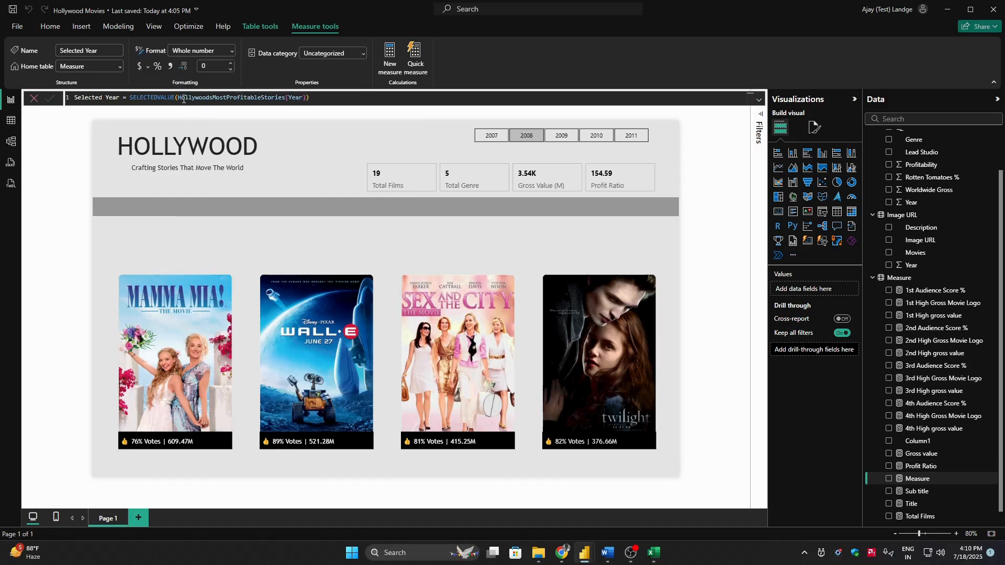
Step: In the Measure table, create the measure Highest Gross Film title = "Highest Gross Films, Year " & [Selected Year]
click(923, 280)
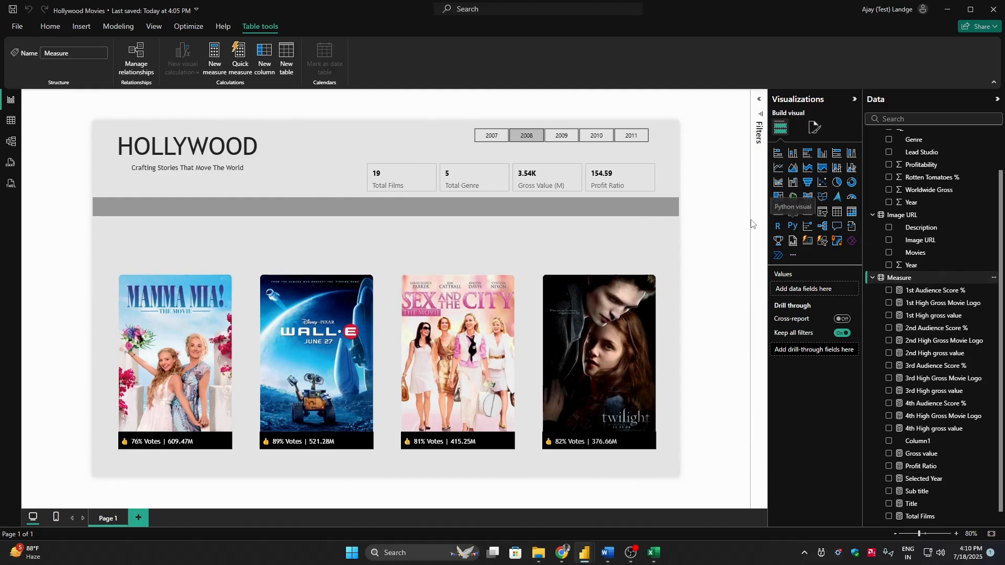
click(216, 58)
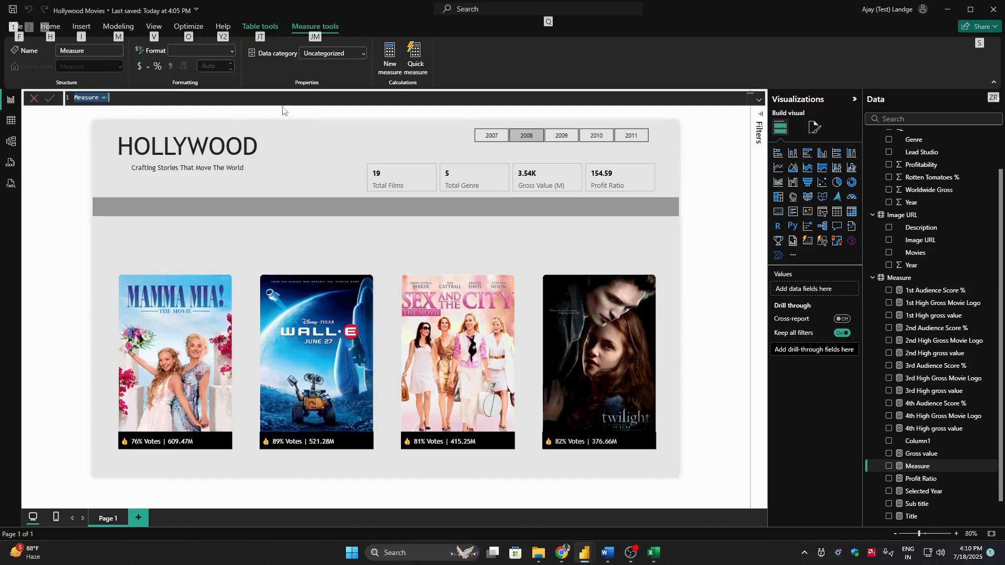
text(High)
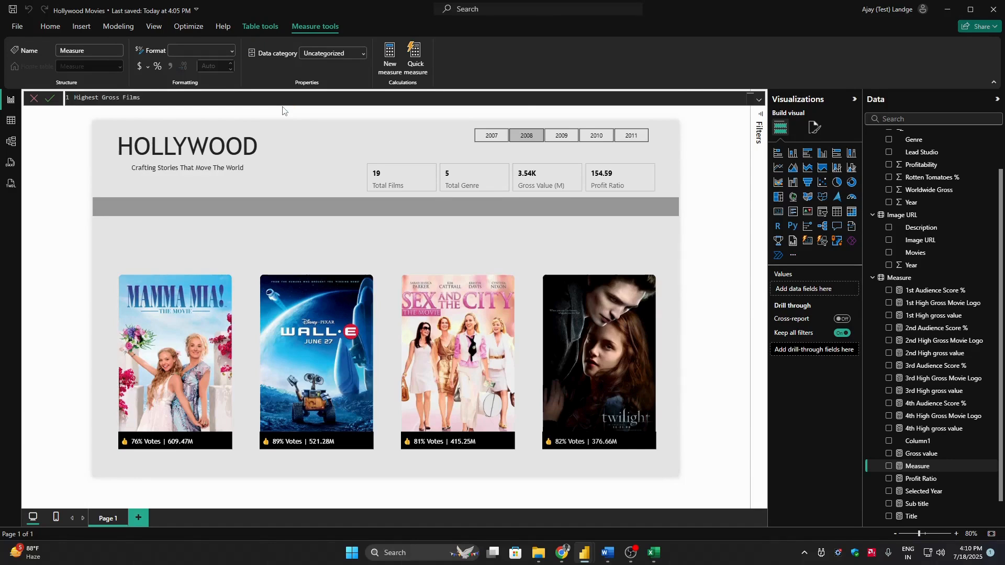
text(est Gross Film title =)
text("Highest Gross Film)
text(s)
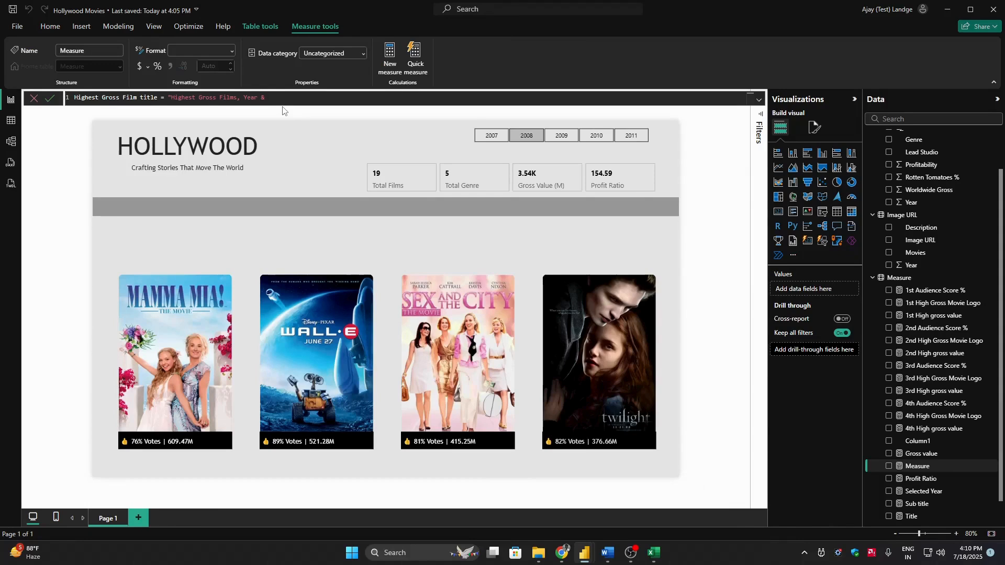
text(-)
text(yea)
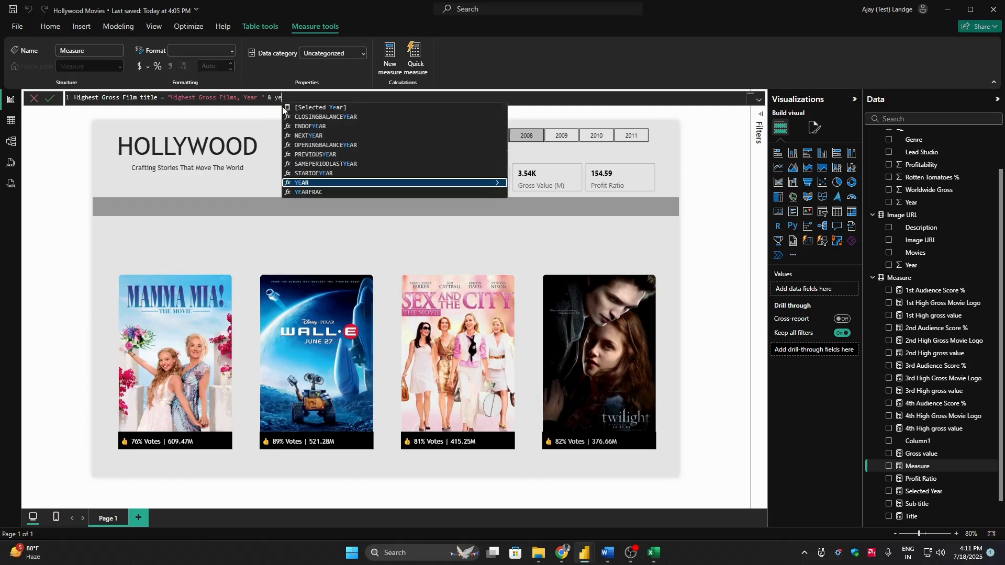
key(Up)
key(Up)
key(Up)
key(Up)
key(Up)
key(Up)
key(Up)
key(Up)
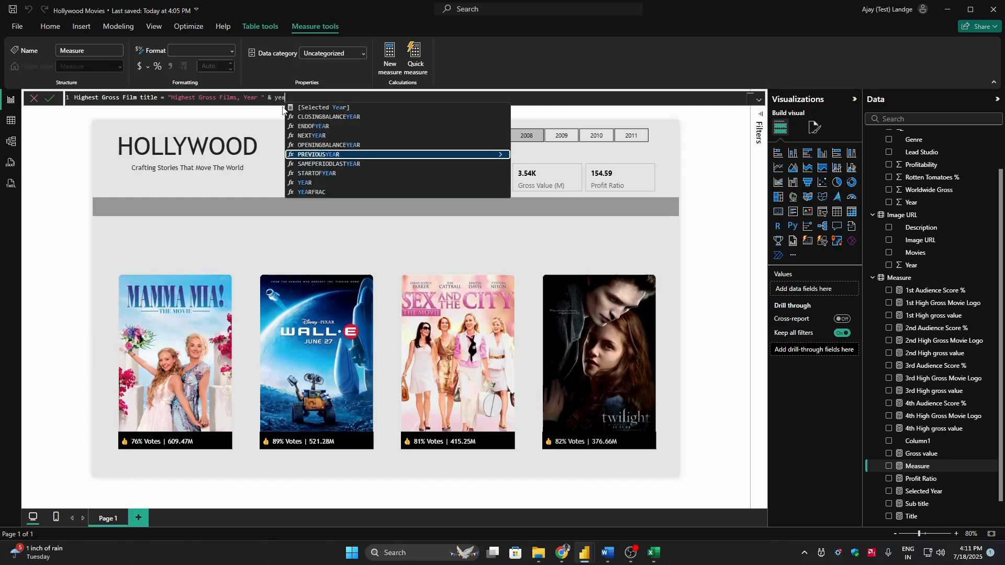
key(Tab)
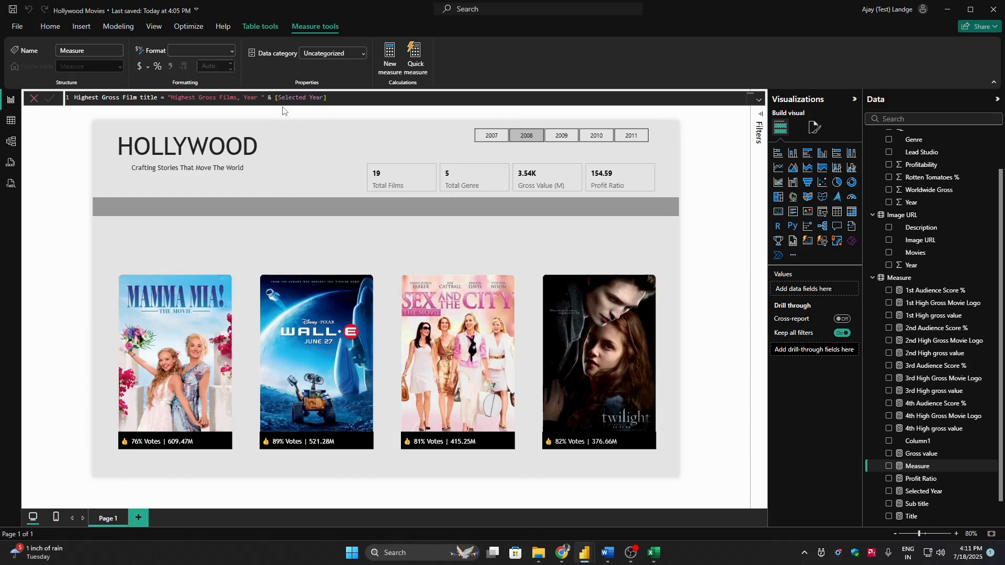
key(Return)
Step: Add a card showing Highest Gross Film title, place it below the grey band at the first poster, and widen it
click(720, 237)
click(779, 211)
drag(123, 333, 146, 273)
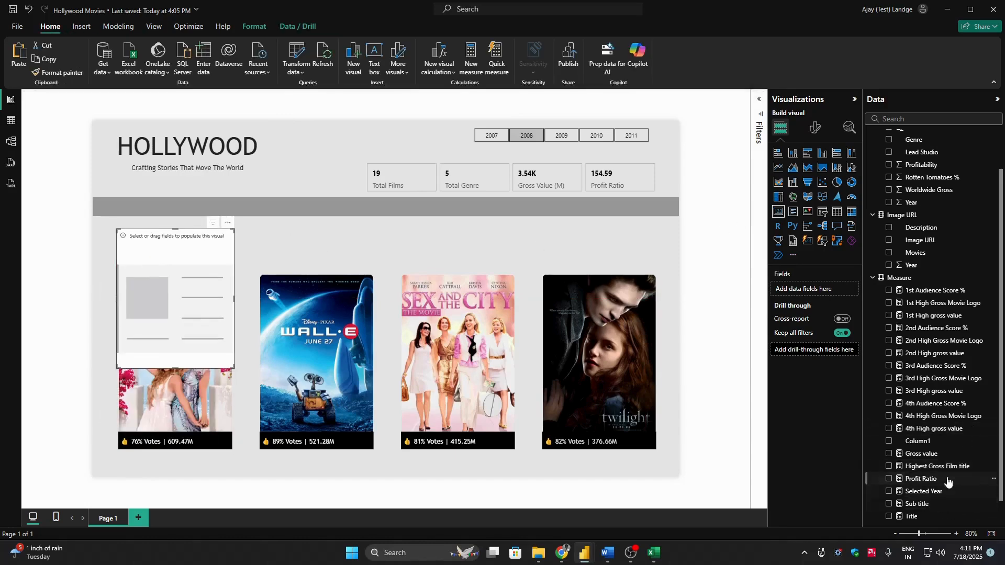
click(889, 466)
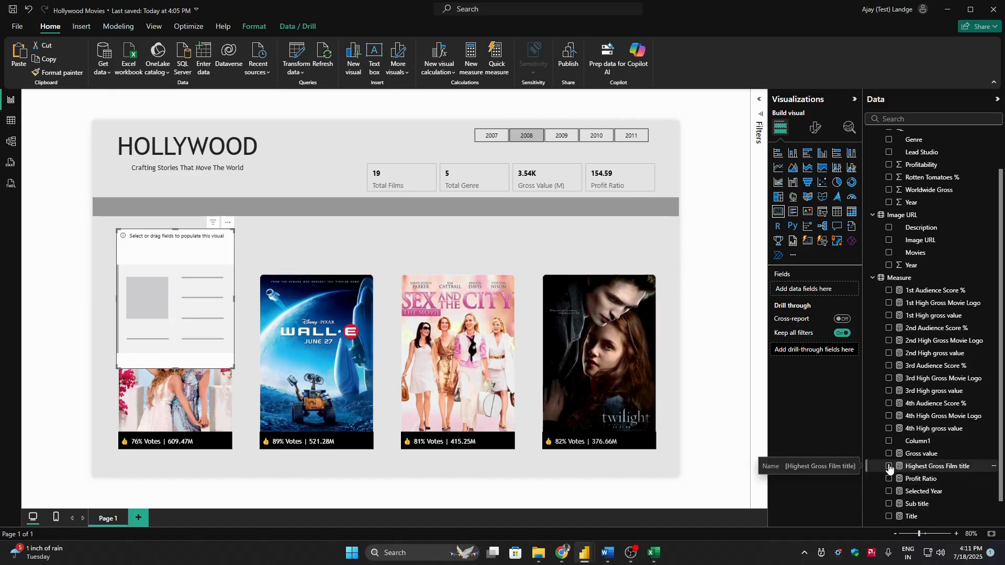
drag(234, 299, 410, 298)
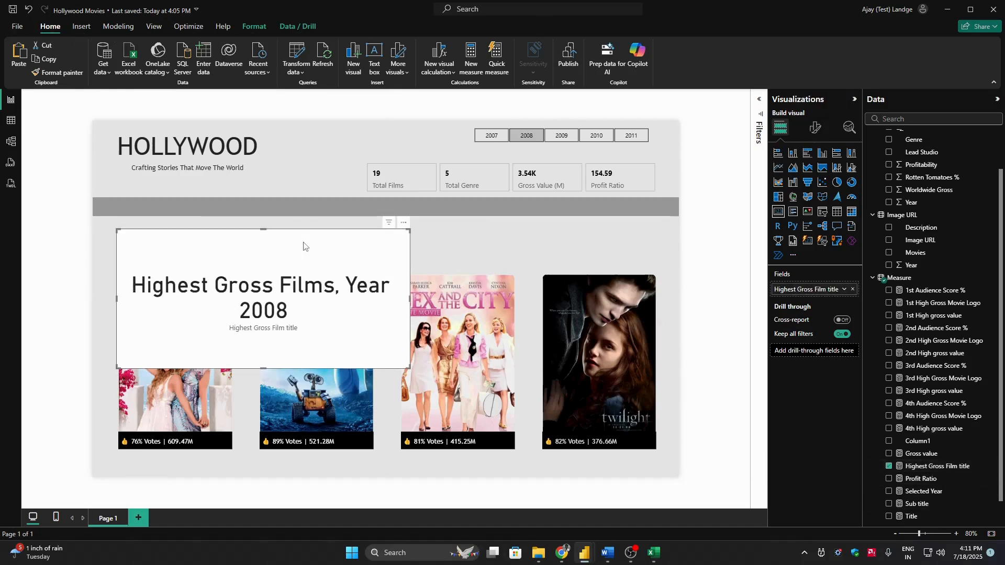
Step: Look up the highest grossing film title's dimensions in Excel, then set the card's height to 36 and width to 291 in Power BI
key(alt+Tab)
click(133, 258)
click(313, 255)
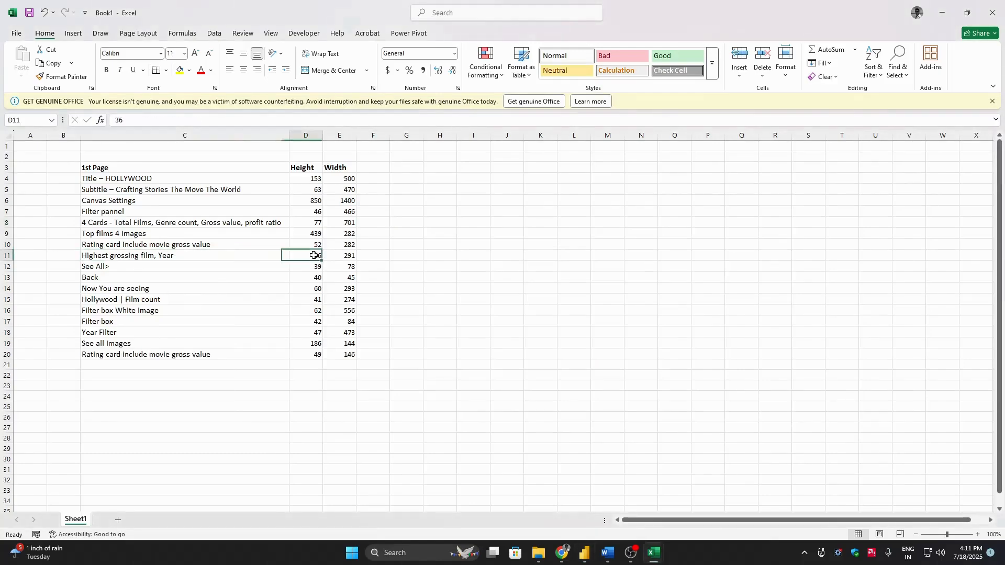
key(alt+Tab)
click(816, 128)
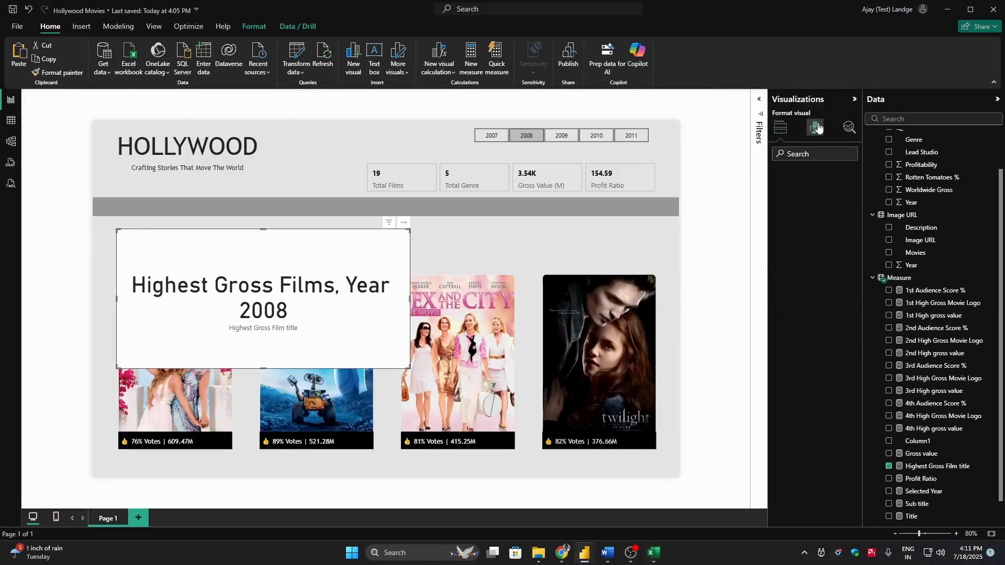
click(815, 175)
click(795, 201)
click(790, 225)
click(792, 252)
text(36)
key(Tab)
text(291)
key(Return)
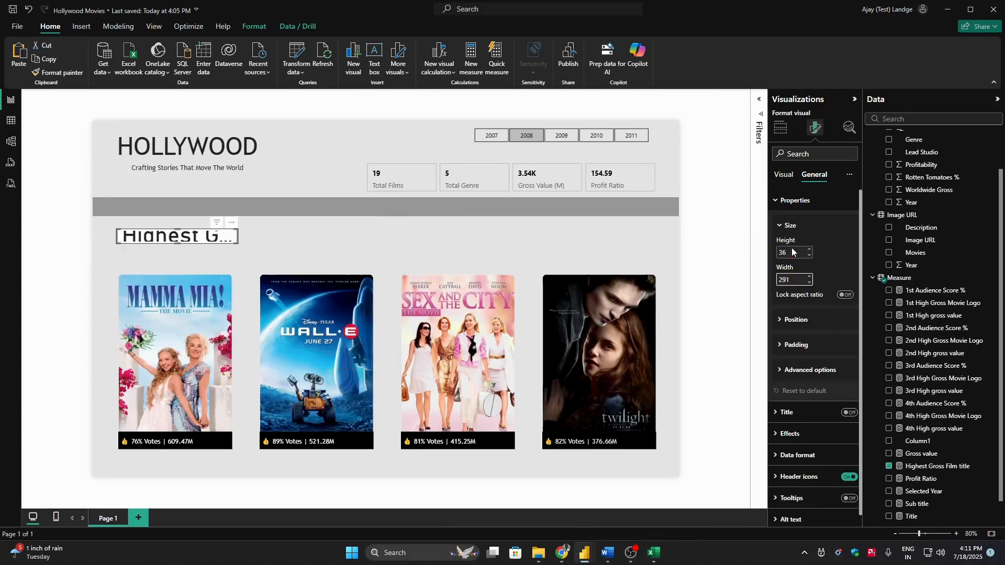
click(796, 201)
Step: Set the title card's callout value font to Trebuchet at size 10
click(784, 174)
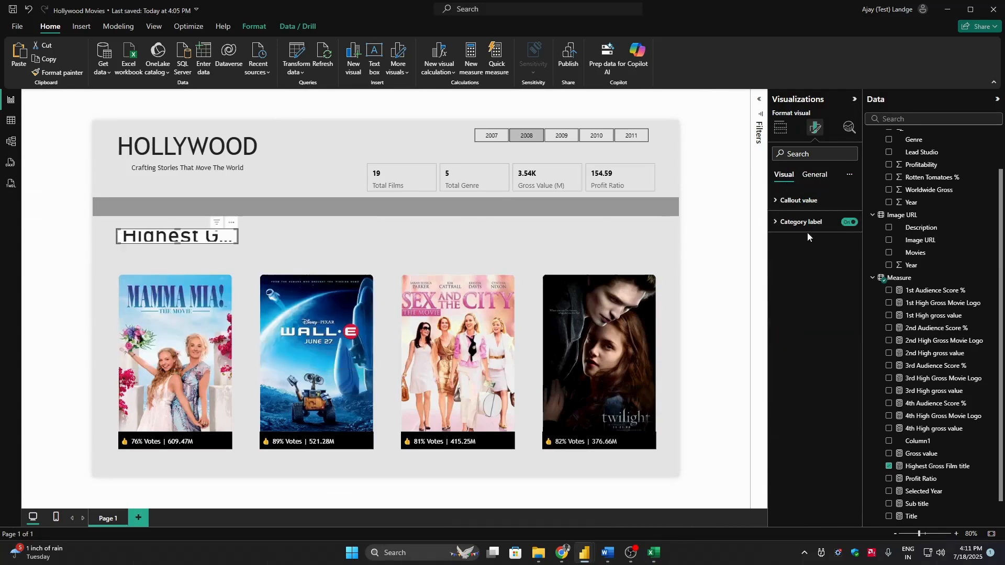
click(799, 201)
click(799, 235)
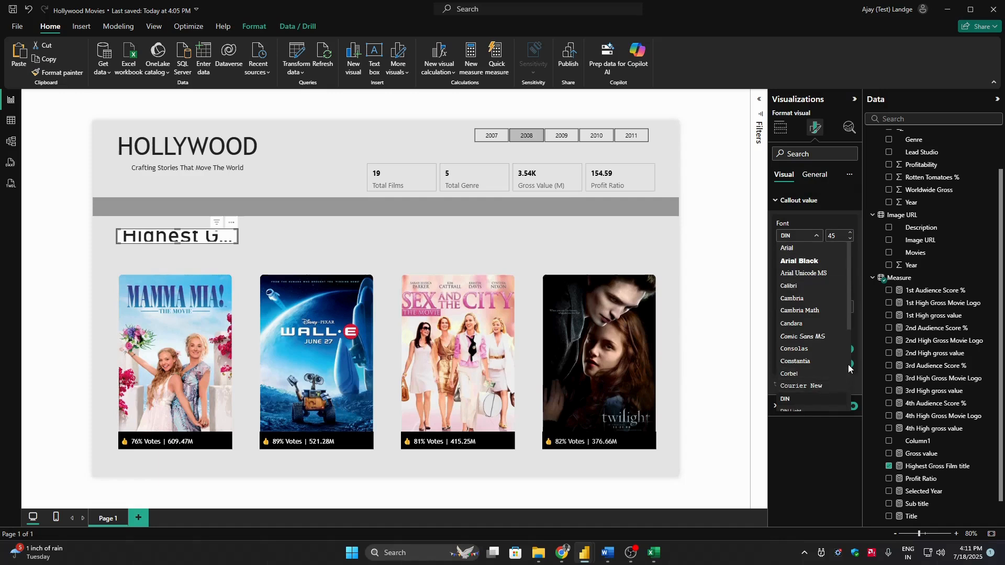
scroll(848, 364, down, 5)
click(813, 391)
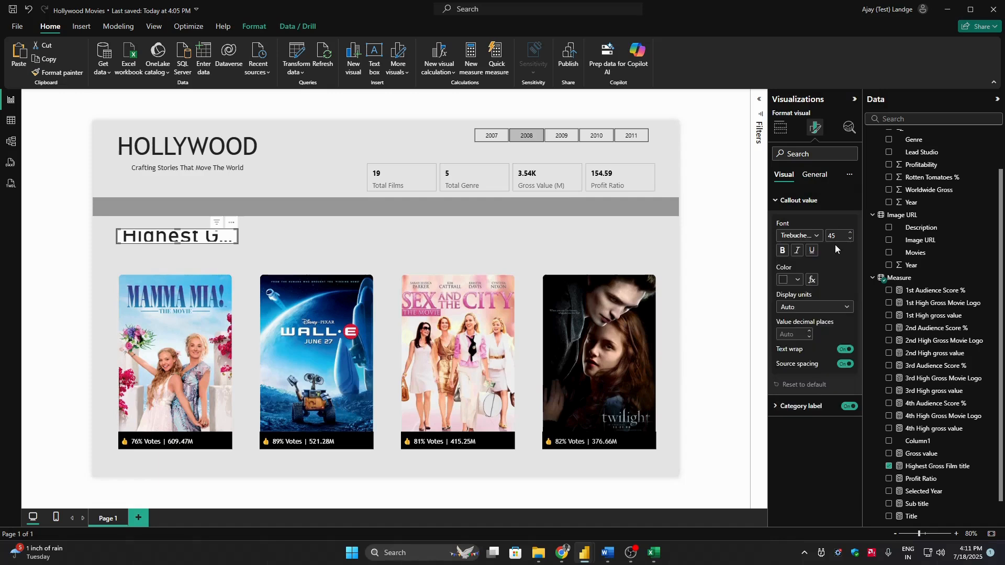
click(842, 236)
key(Return)
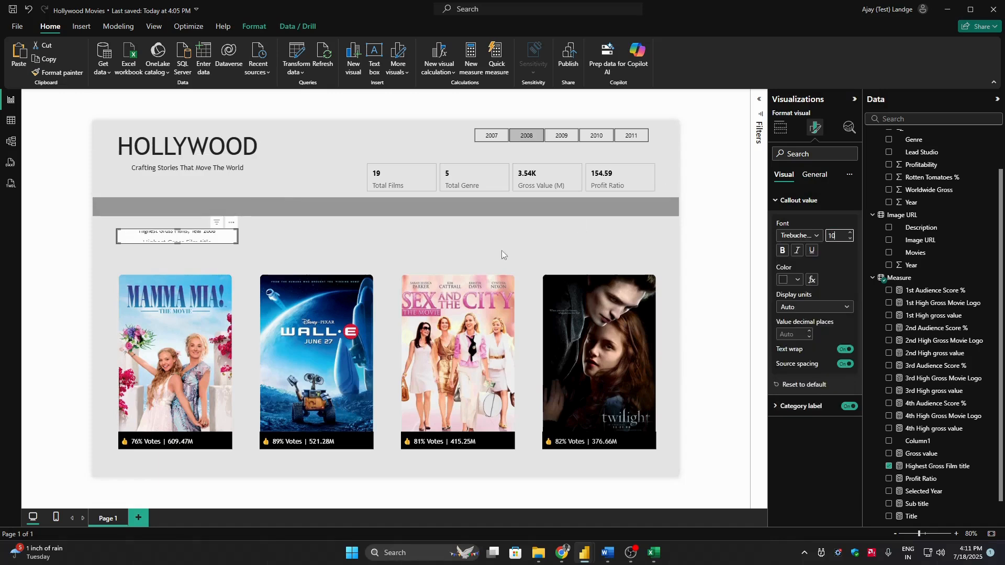
Step: Turn off the title card's category label and set its callout value color to black
click(849, 406)
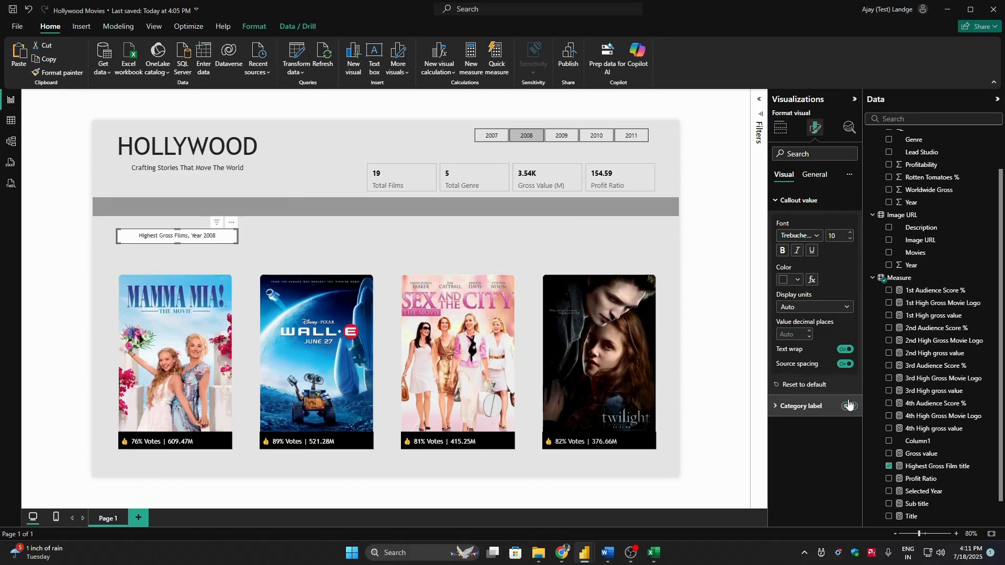
click(793, 280)
click(805, 316)
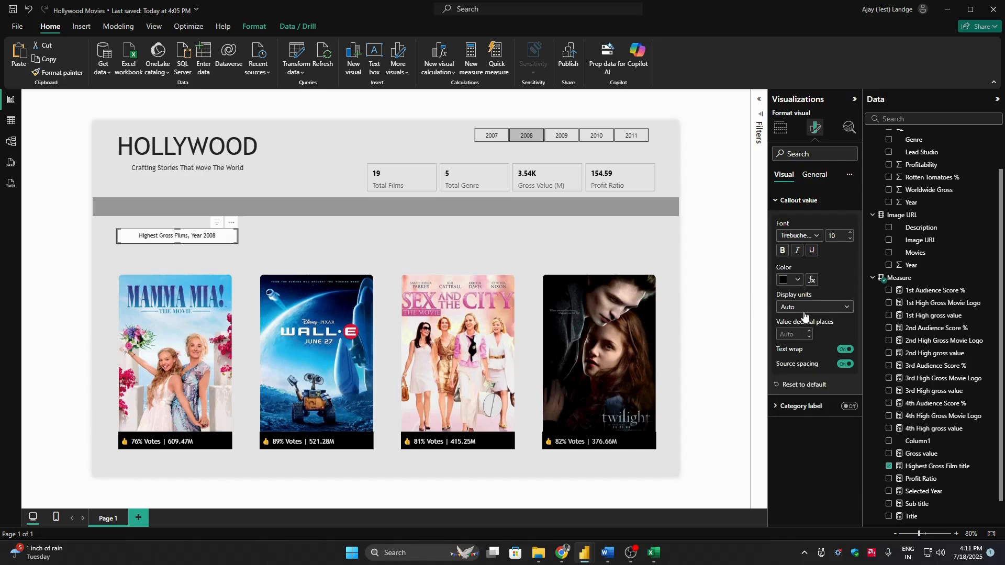
Step: Turn off the background of the Highest Gross Films title card
click(798, 200)
click(815, 174)
click(806, 244)
click(845, 269)
Step: Increase the title card's callout value font size to 12
click(784, 175)
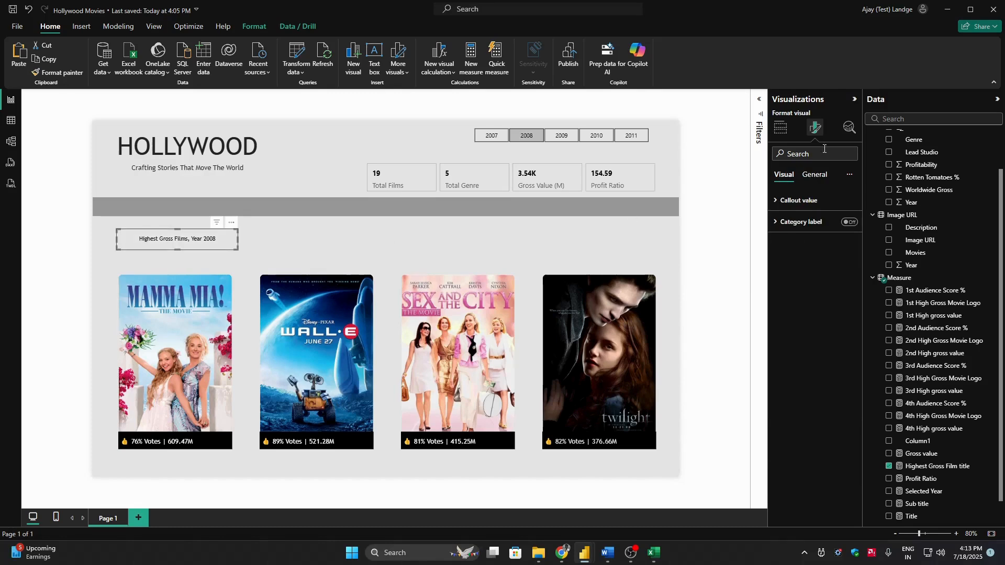
click(798, 201)
click(850, 233)
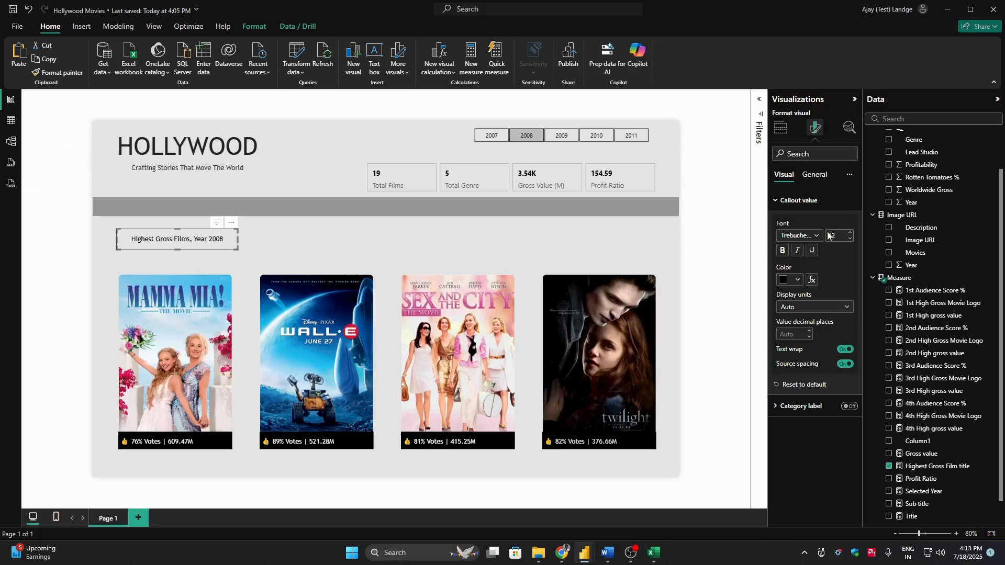
Step: Make the Highest Gross Films title text bold and move the card just above the first poster, aligned with its edge
click(783, 250)
drag(207, 244, 196, 266)
click(77, 260)
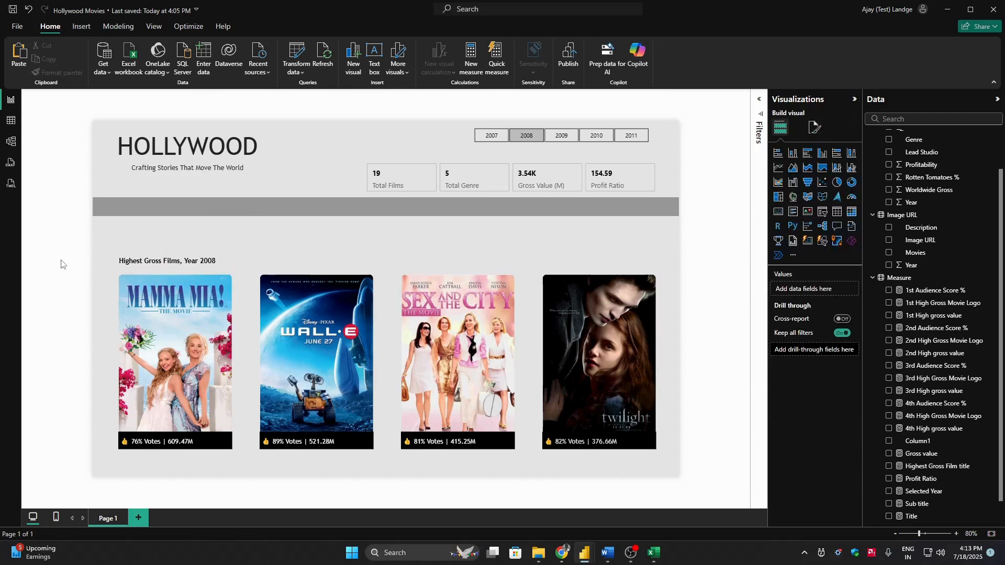
click(187, 266)
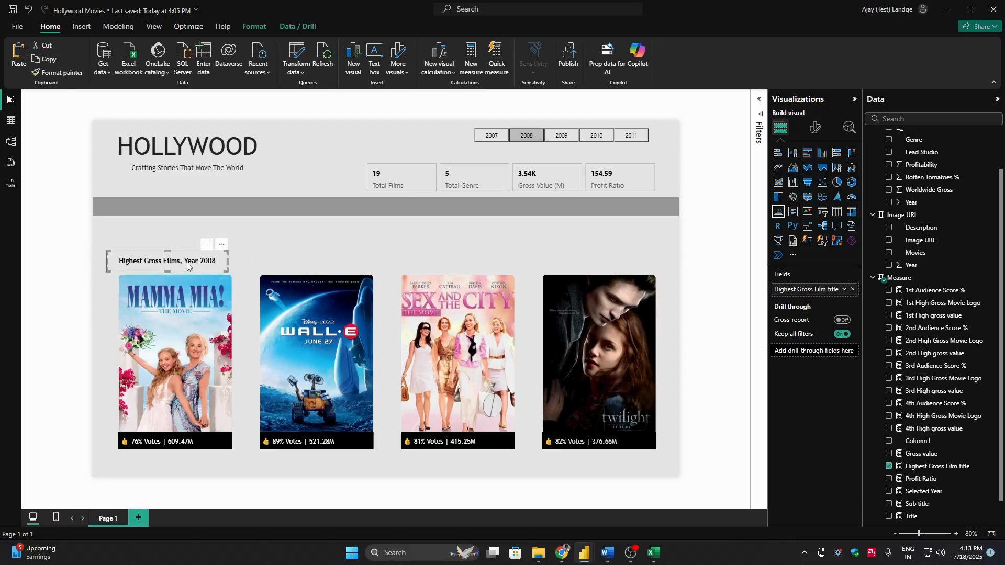
click(302, 247)
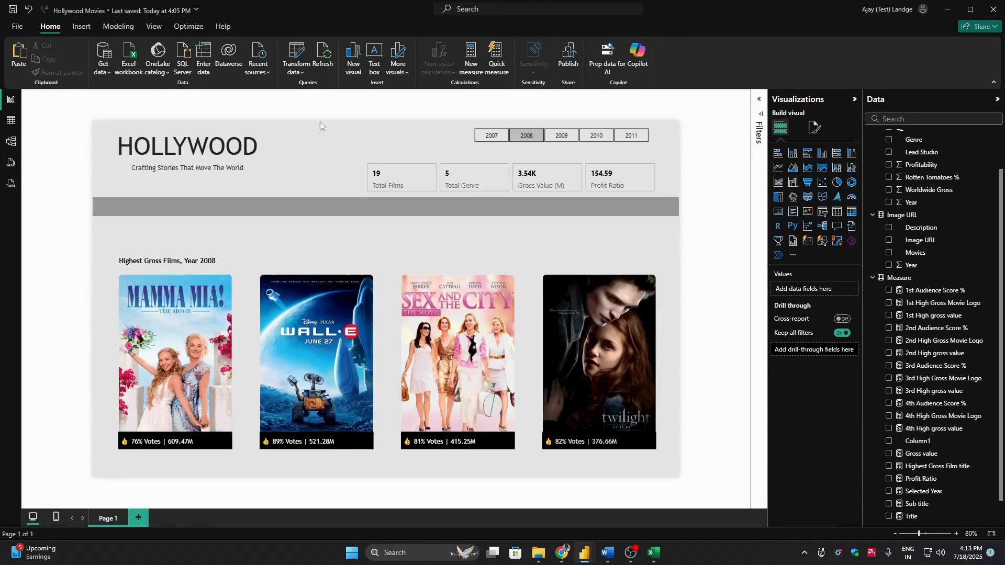
Step: Insert a blank button and place it in the empty area above the third poster
click(81, 26)
click(351, 64)
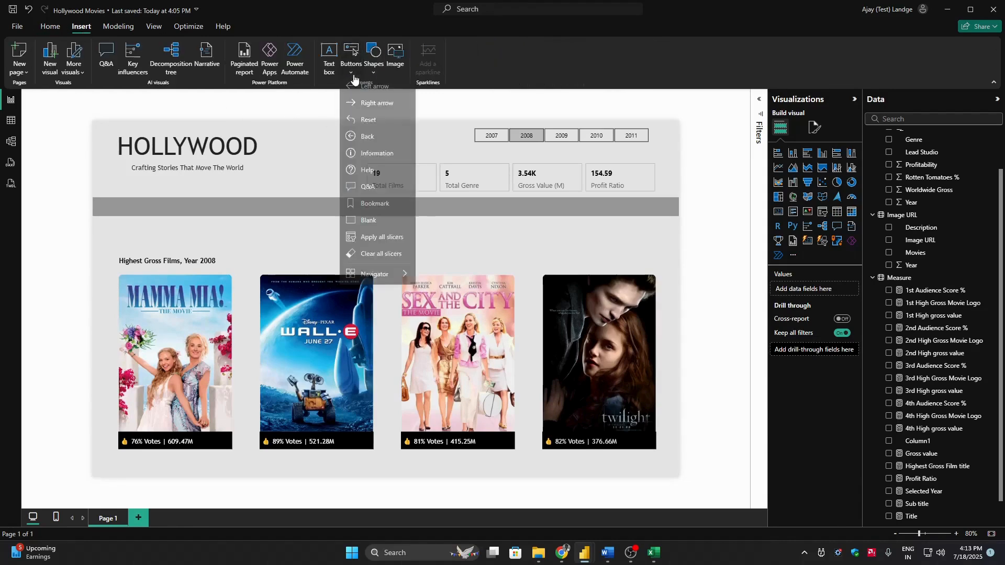
click(360, 225)
drag(114, 129, 538, 243)
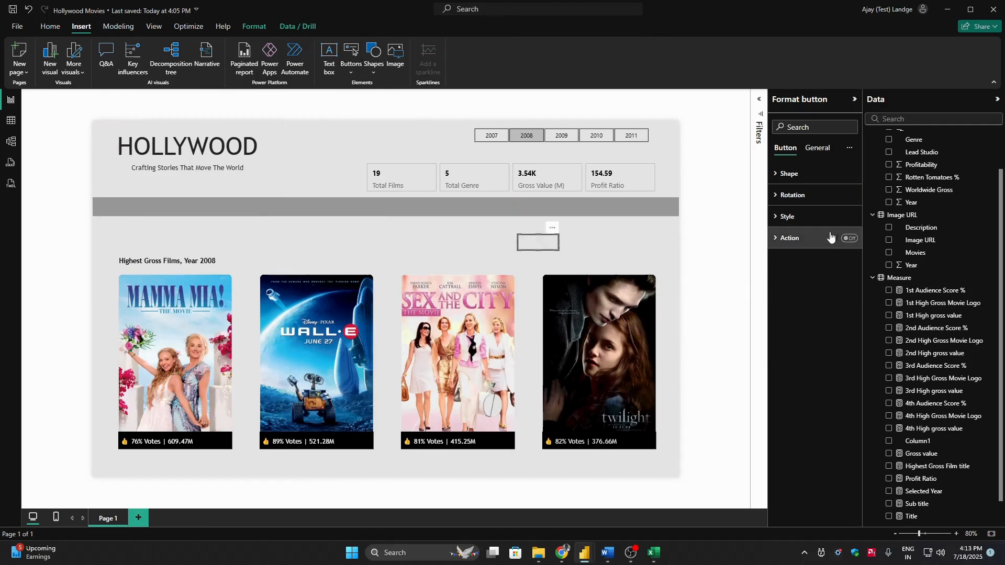
Step: Enable the blank button's text and set it to "See All>"
click(787, 216)
click(809, 295)
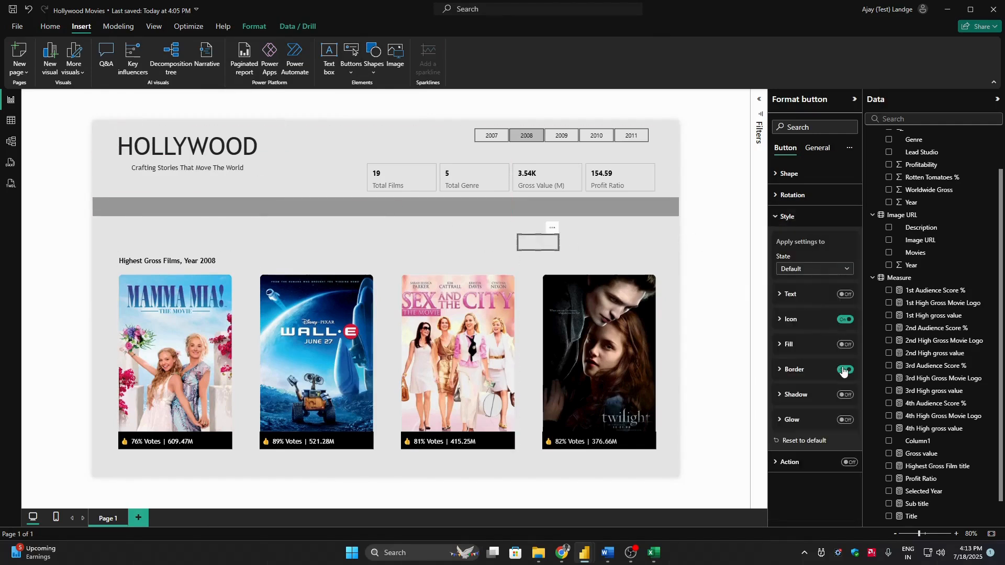
click(844, 295)
click(823, 297)
click(808, 321)
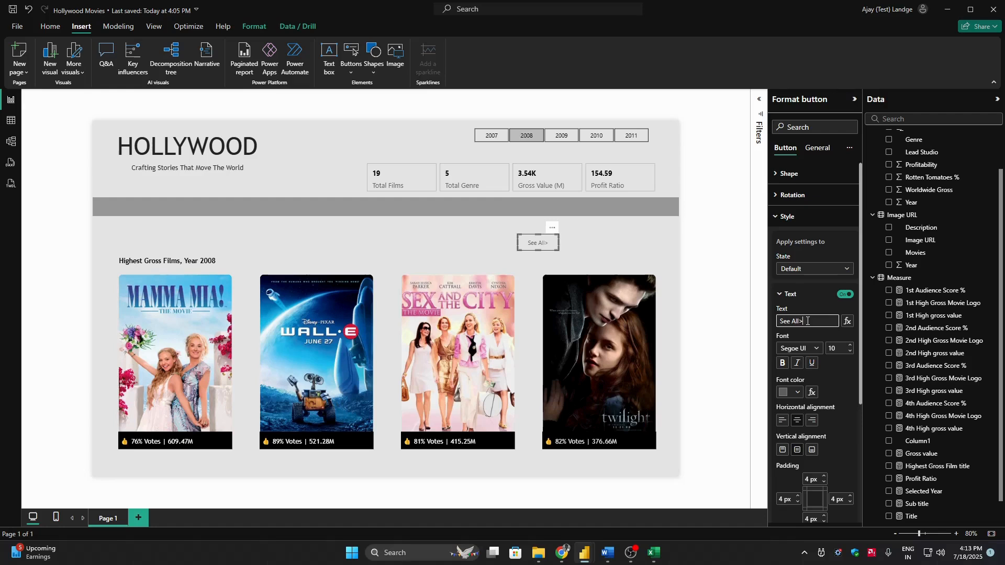
Step: Set the See All> button's size to height 39 and width 78
click(817, 148)
click(795, 174)
double_click(800, 225)
text(39)
key(Tab)
text(78)
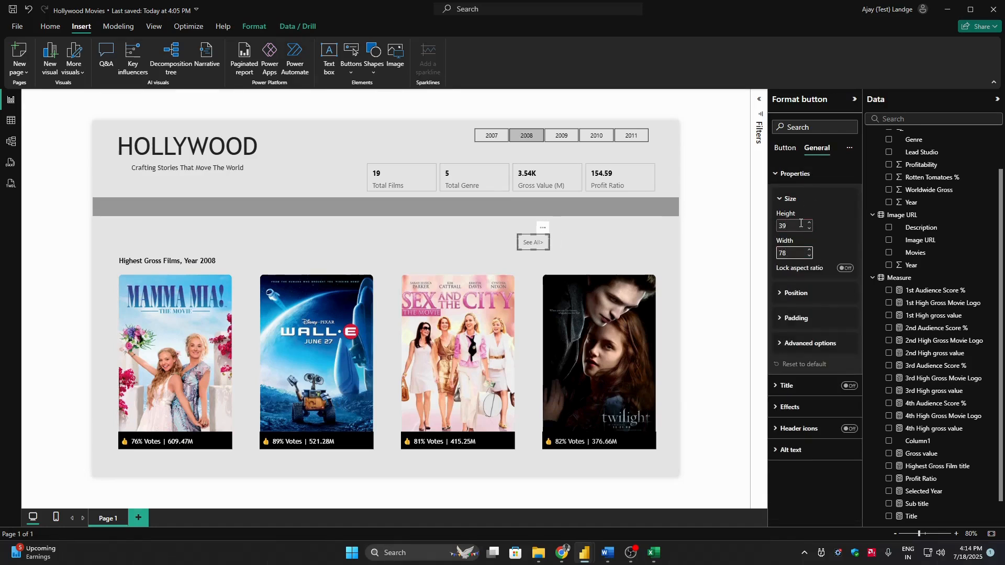
Step: Style the See All> button with bold black text in a different font and no border
click(785, 148)
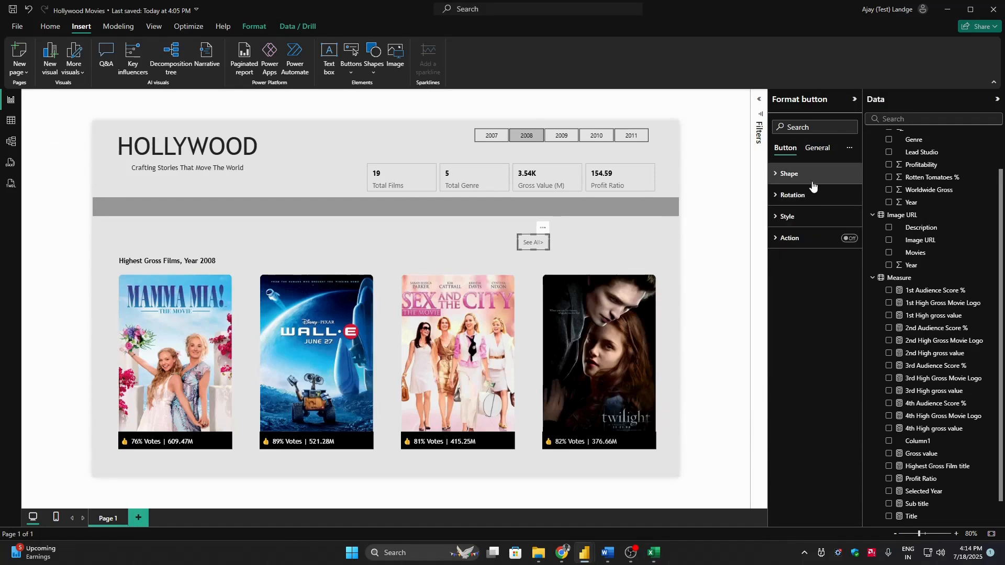
click(803, 217)
click(796, 393)
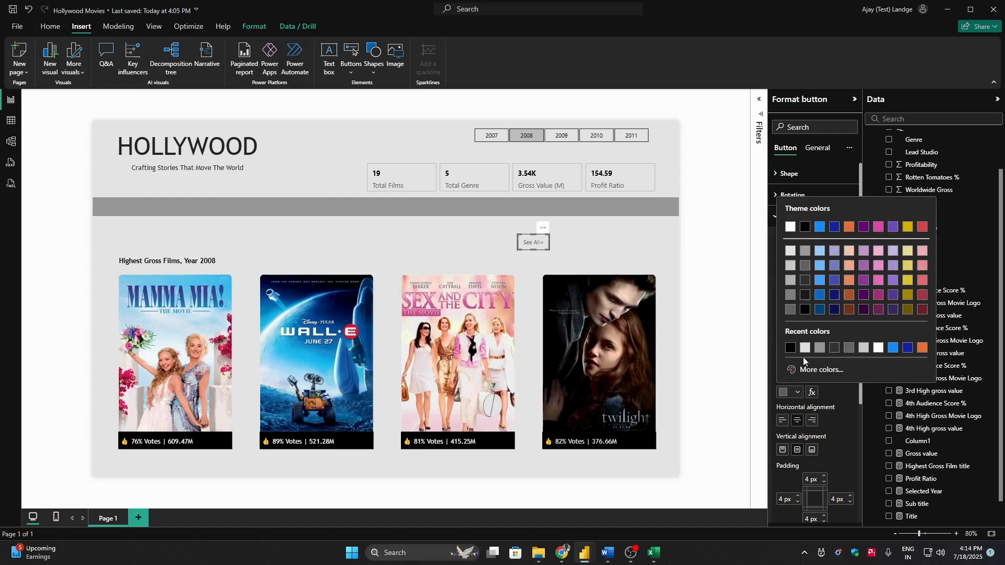
click(791, 350)
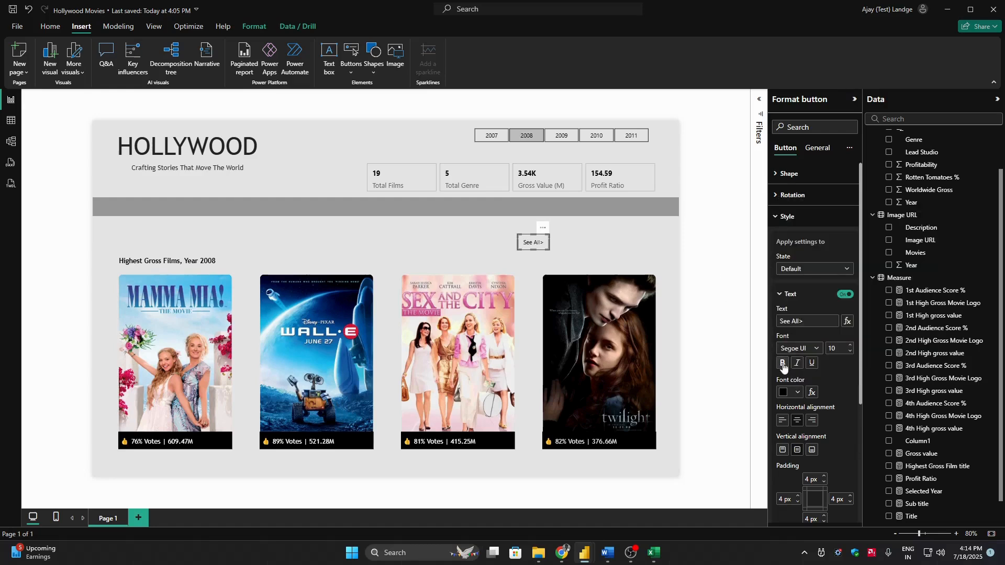
click(799, 349)
click(806, 492)
Step: Move the See All> button just above the fourth poster's outer corner, level with the year title, and collapse the side panes
drag(537, 245, 646, 266)
click(704, 269)
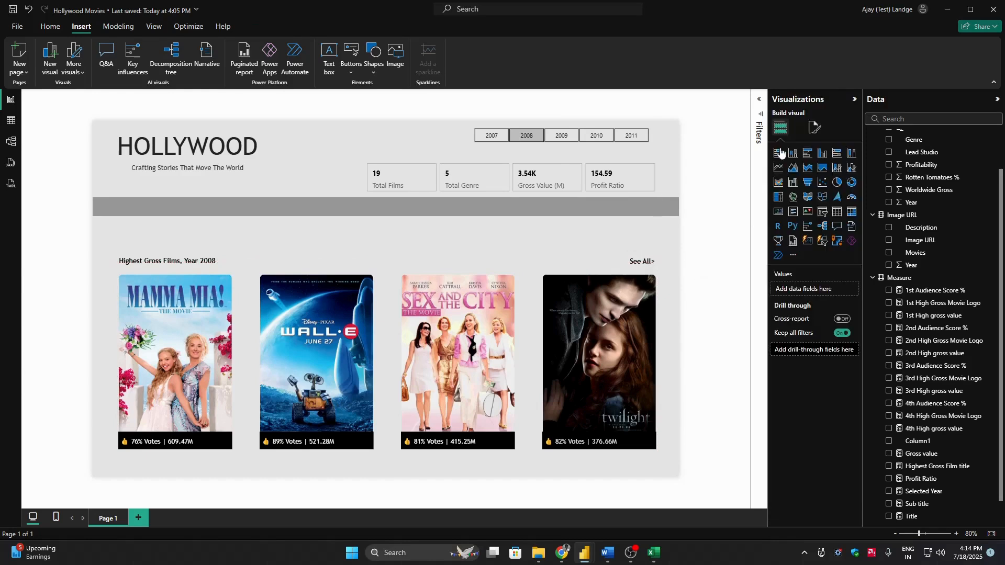
click(855, 100)
click(996, 100)
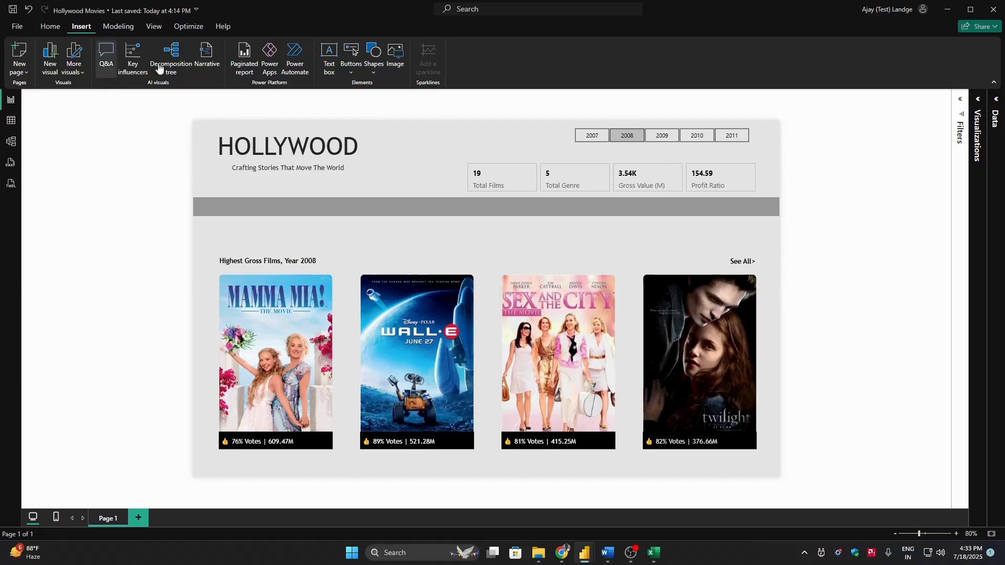
Step: Insert the category image from the Images folder, shrink it to a small icon and place it above the WALL-E poster
click(396, 55)
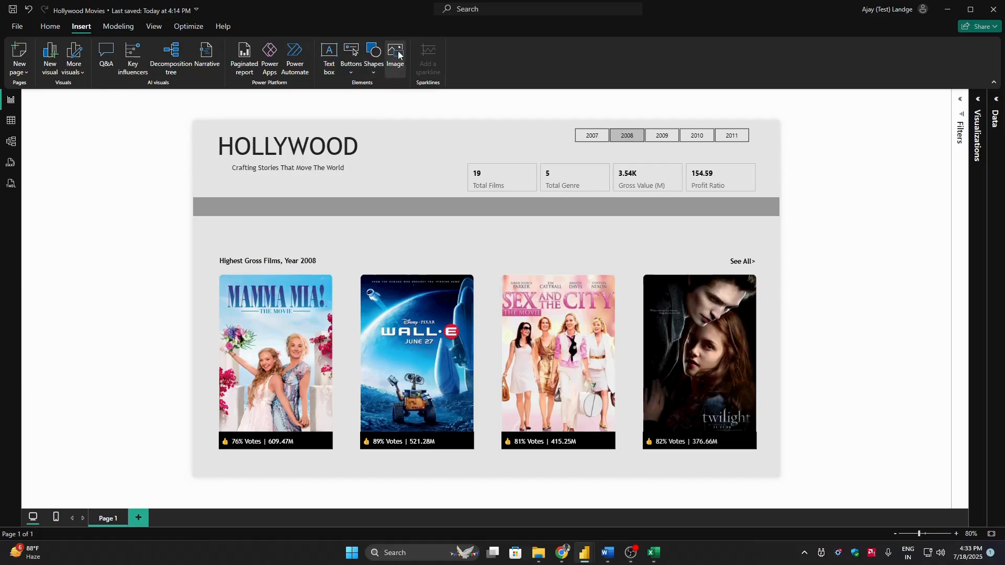
double_click(129, 87)
click(299, 118)
click(242, 105)
click(175, 96)
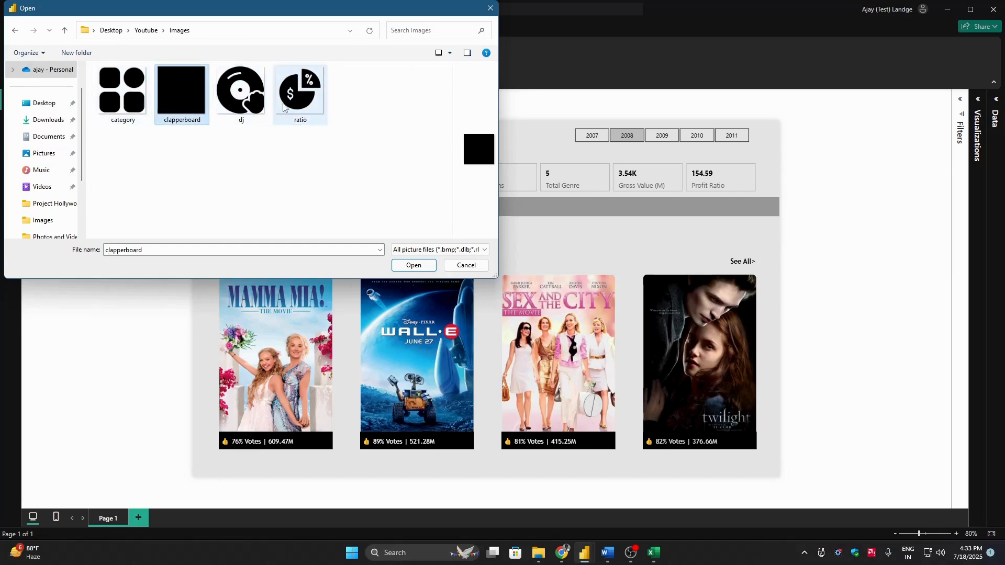
click(123, 95)
click(409, 268)
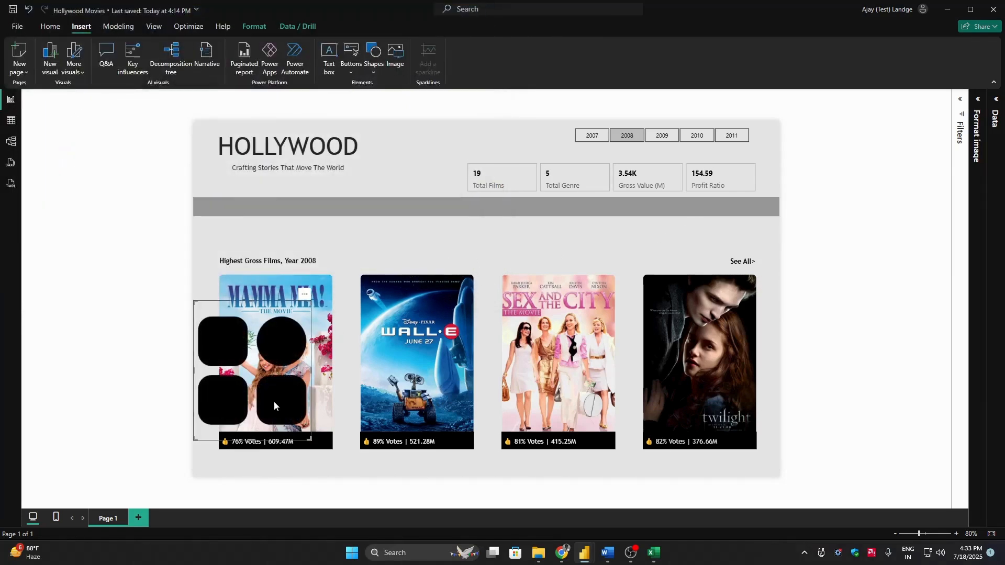
drag(269, 410, 480, 325)
drag(502, 318, 433, 261)
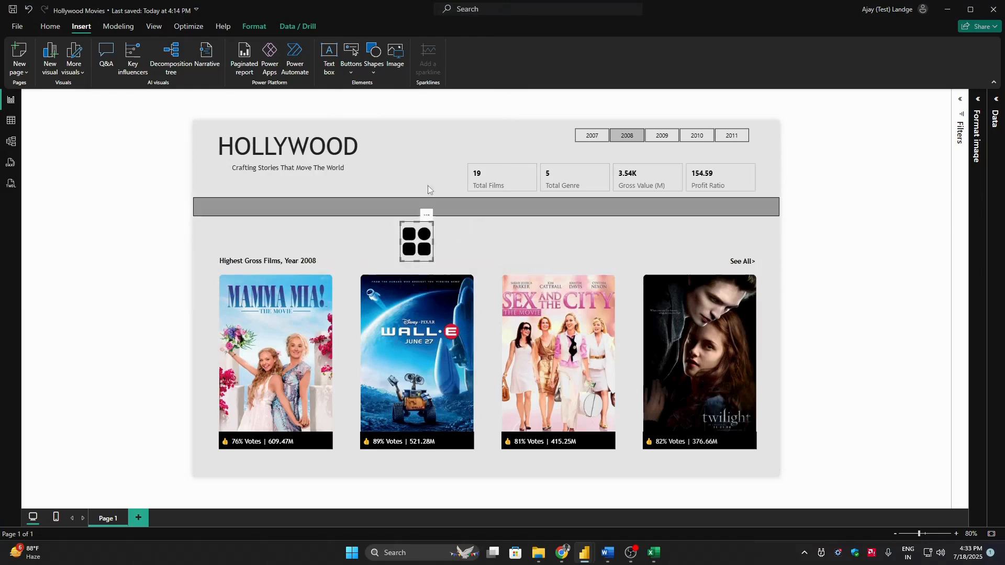
Step: Insert the clapperboard image, shrink it and place it beside the category icon below the grey band
click(396, 55)
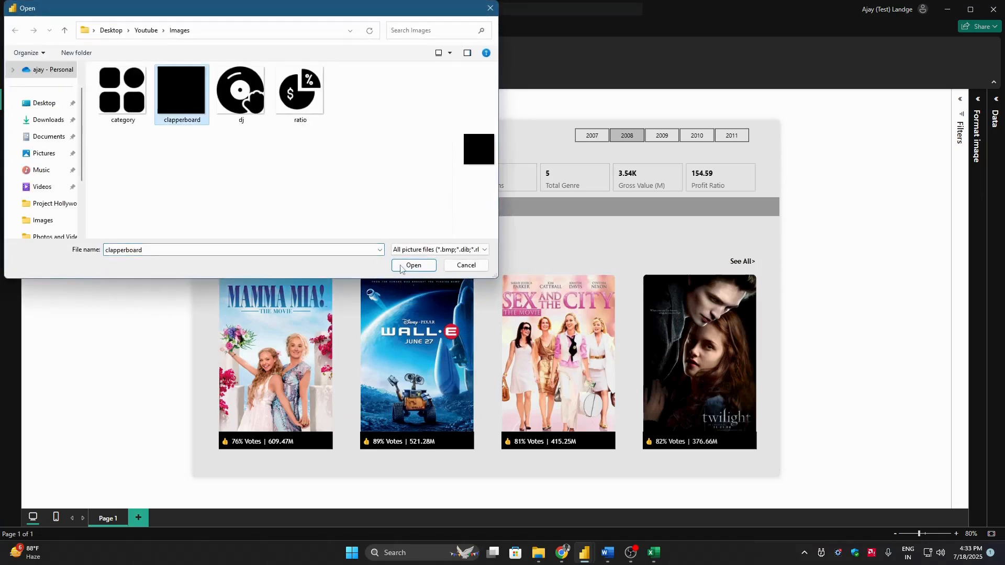
click(414, 265)
drag(288, 388, 543, 284)
drag(558, 323, 499, 254)
Step: Insert a second copy of the category image and place it over the third poster
click(395, 55)
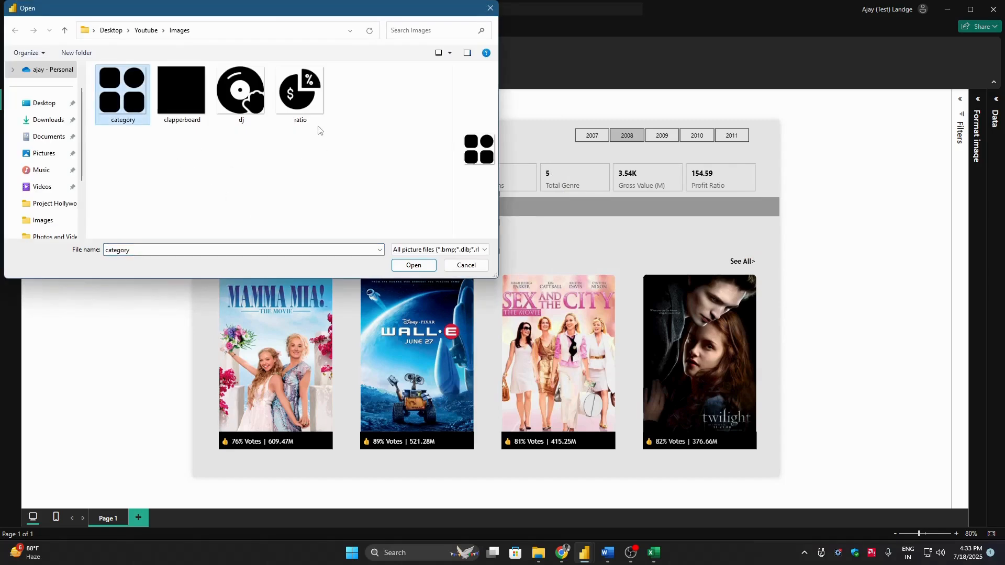
click(414, 265)
drag(269, 348, 610, 257)
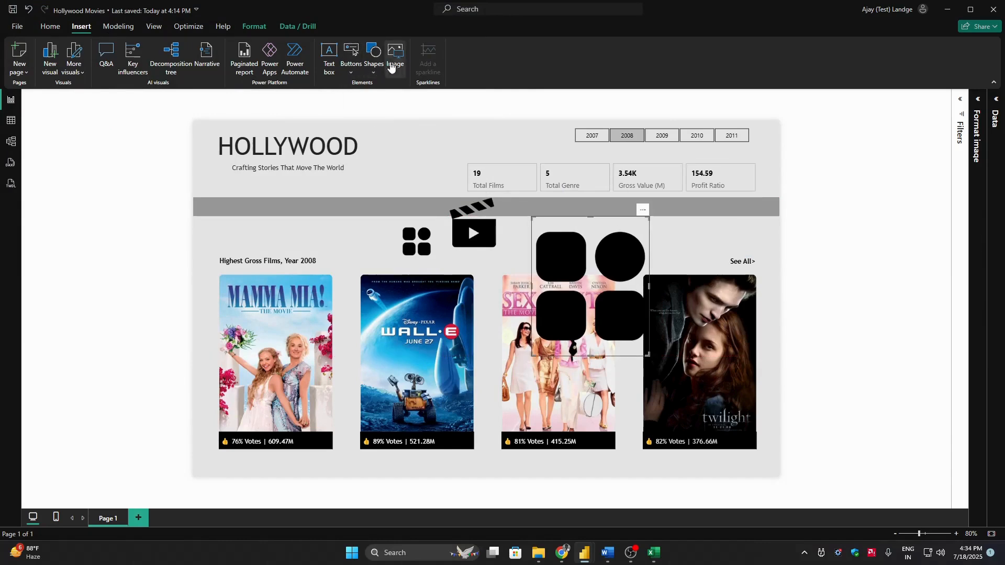
Step: Insert the ratio image and place it over the upper part of the fourth poster
click(396, 55)
click(300, 93)
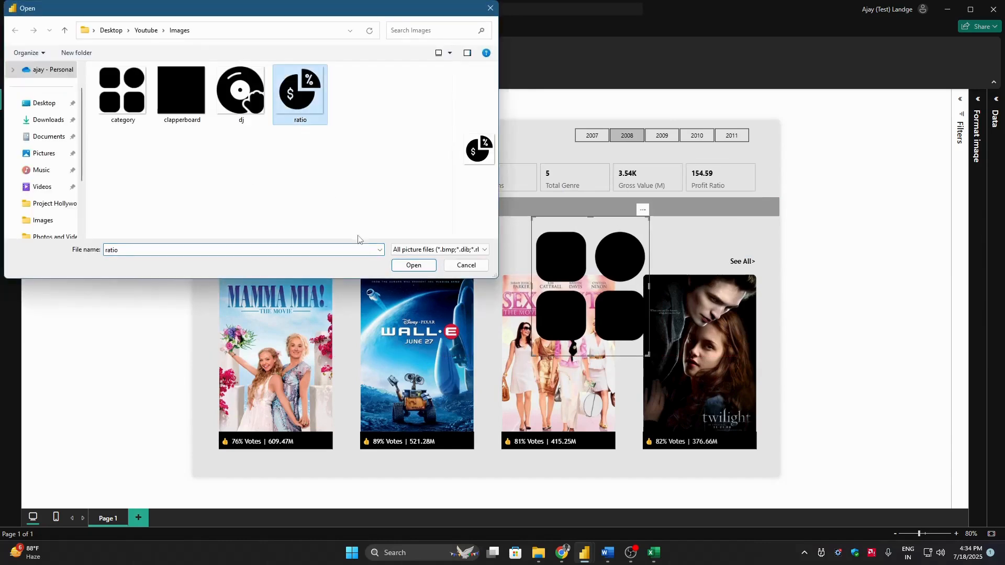
click(414, 265)
drag(256, 367, 723, 269)
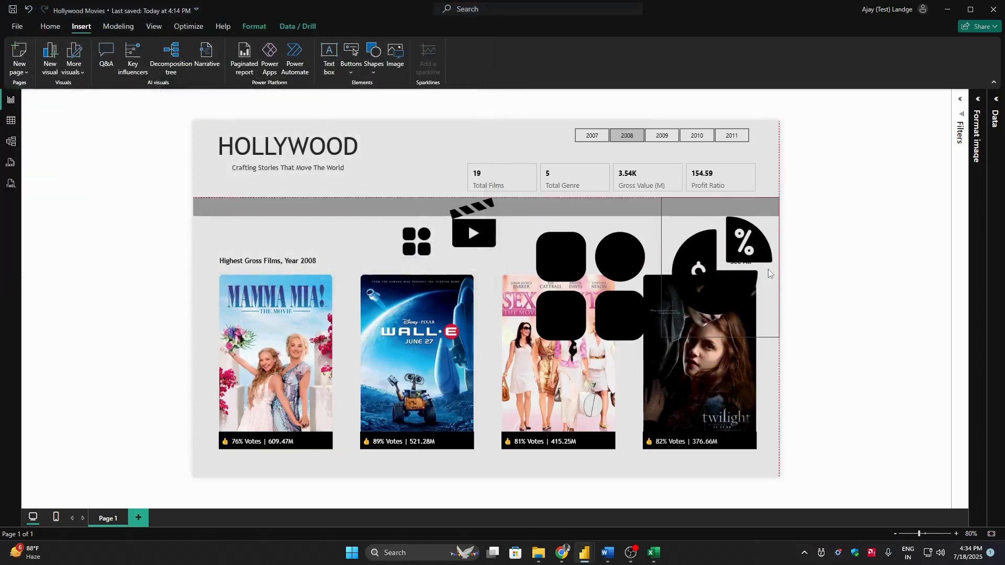
Step: Move the clapperboard icon onto the Total Films card and set its size to height 38 and width 47
drag(499, 252, 525, 180)
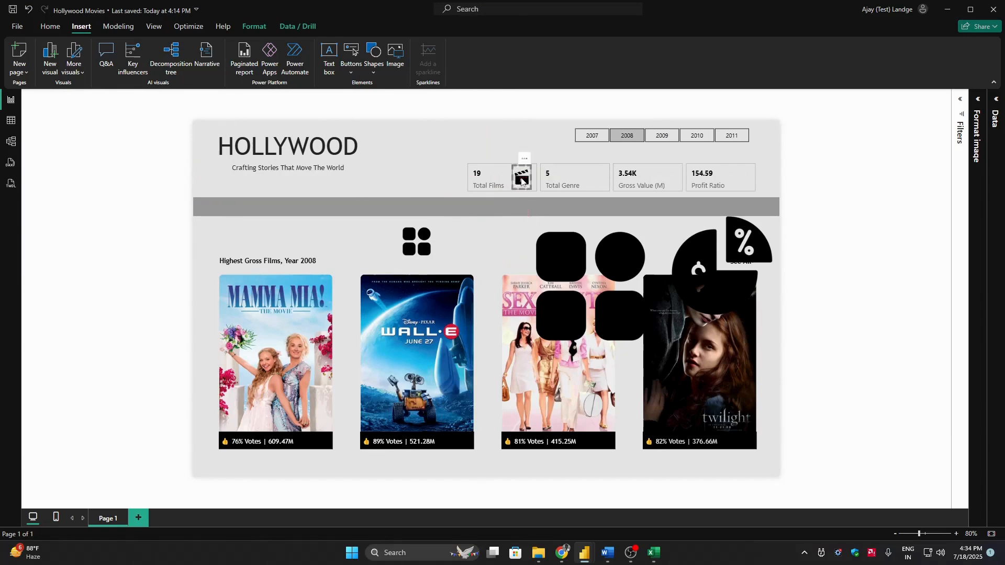
click(978, 116)
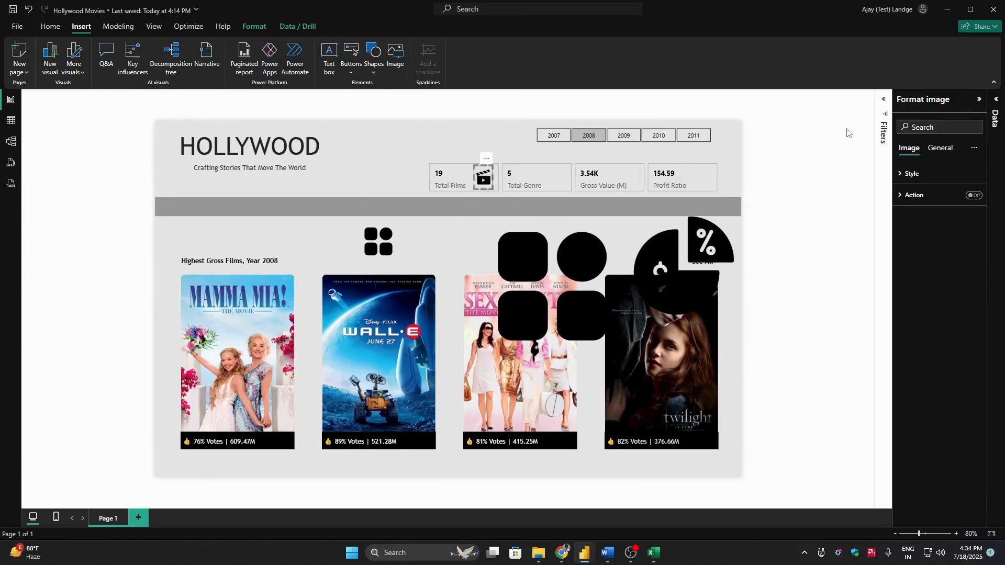
click(932, 150)
click(920, 224)
text(38)
key(Tab)
text(47)
Step: Nudge the clapperboard icon slightly up and left within the Total Films card
click(484, 176)
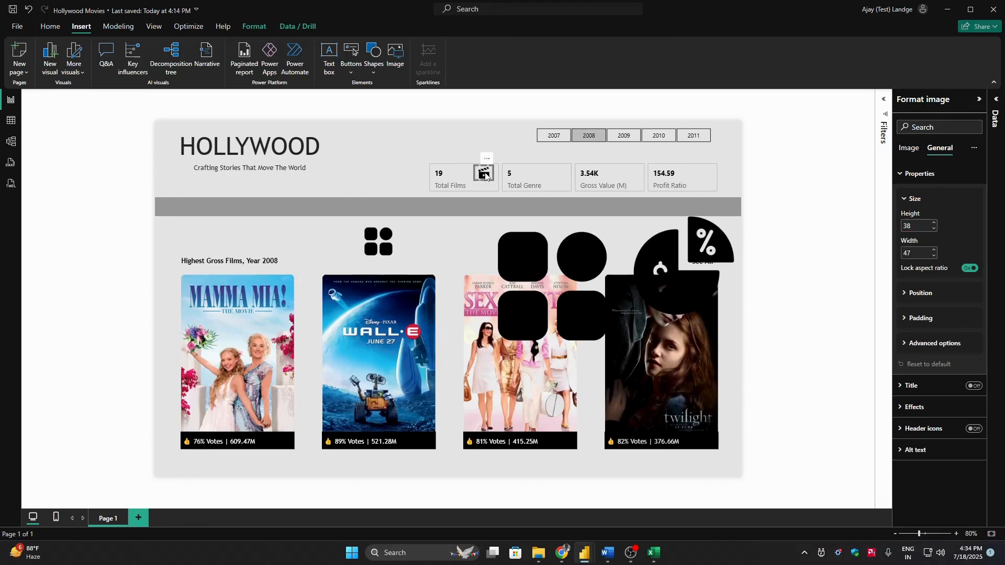
drag(485, 175, 482, 175)
key(Up)
key(Up)
key(Up)
key(Up)
key(Up)
key(Up)
key(Left)
key(Left)
key(Left)
click(786, 202)
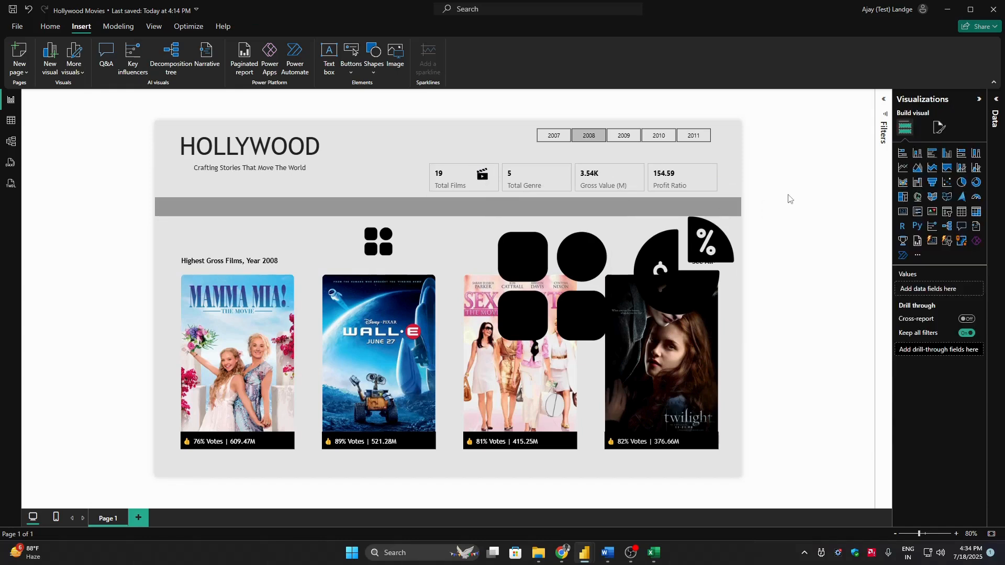
Step: Set the small category icon's height to 40 and move it onto the Total Genre card
click(385, 248)
click(940, 148)
click(915, 199)
click(924, 223)
text(40)
key(Return)
drag(378, 228, 555, 178)
Step: Set the large duplicate category image's height to 38
click(583, 256)
click(939, 148)
click(922, 175)
text(38)
key(Tab)
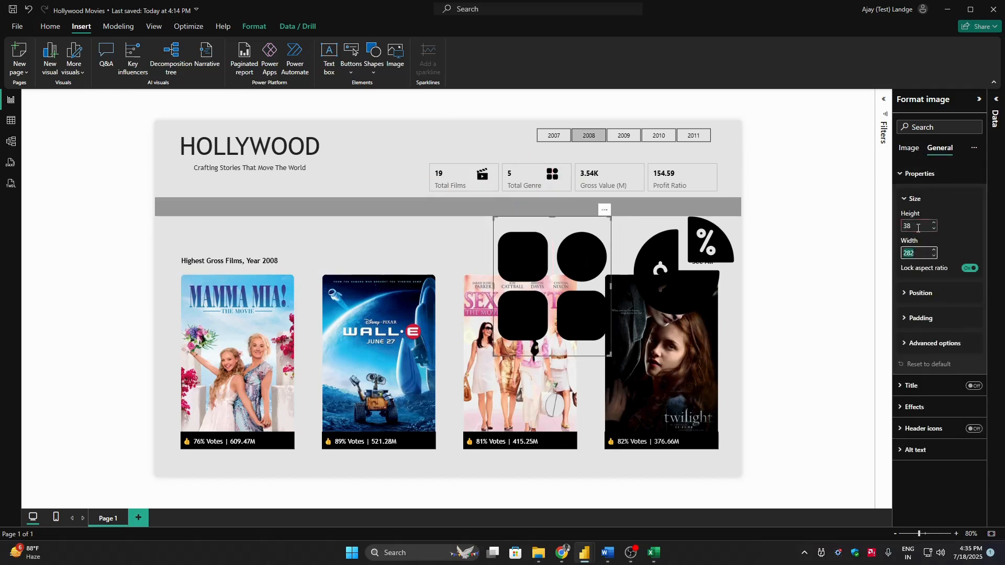
Step: Delete the duplicate category icon below the grey band
click(800, 228)
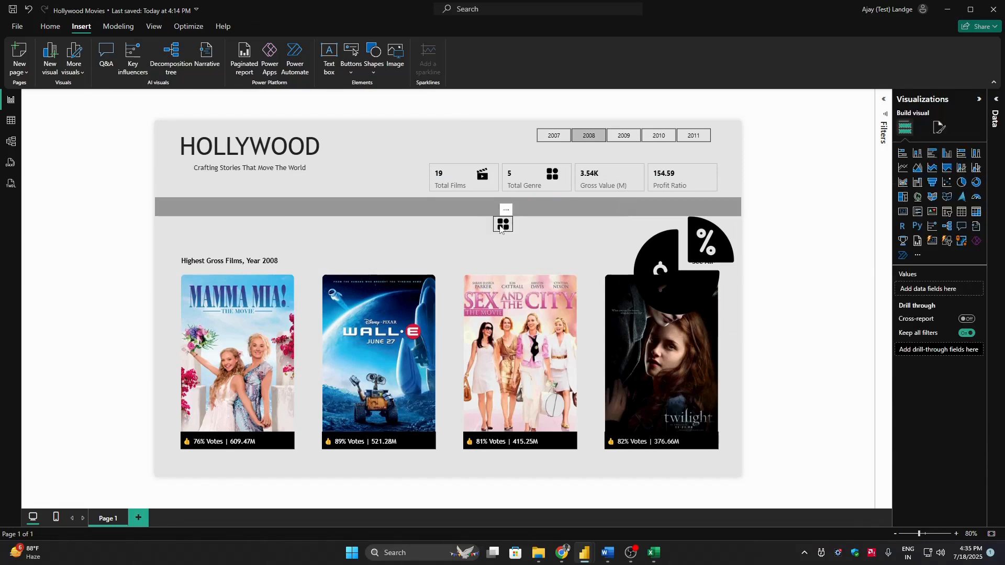
click(677, 274)
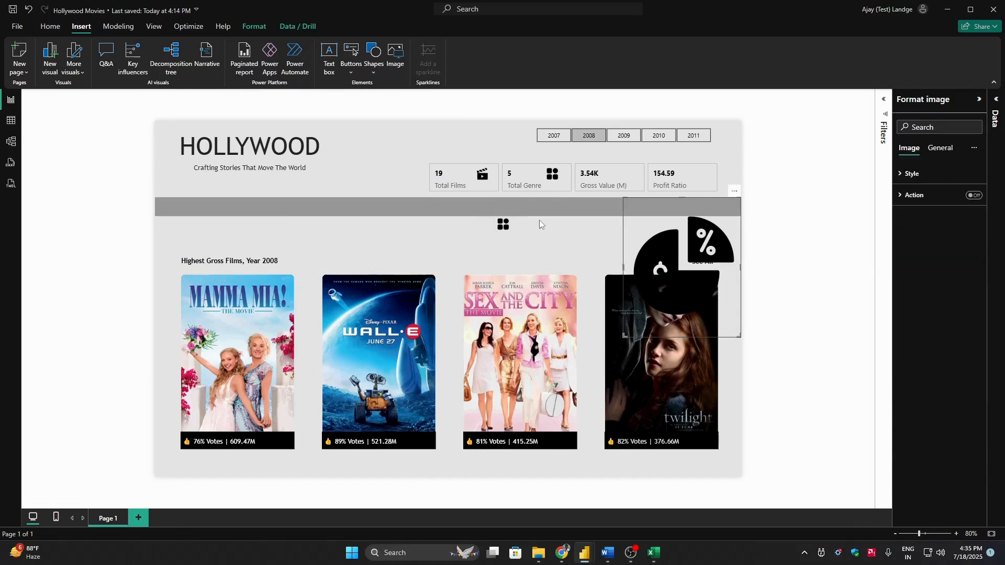
click(510, 227)
key(Delete)
Step: Set the ratio icon's size to height 38 and width 47 and move it onto the Profit Ratio card
click(664, 247)
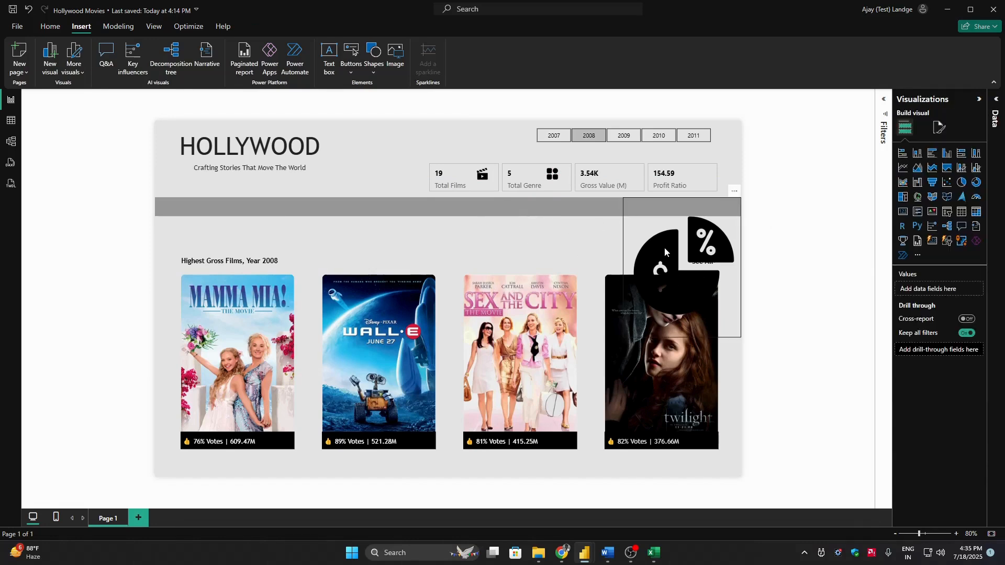
click(940, 148)
click(920, 173)
text(38)
key(Tab)
text(47)
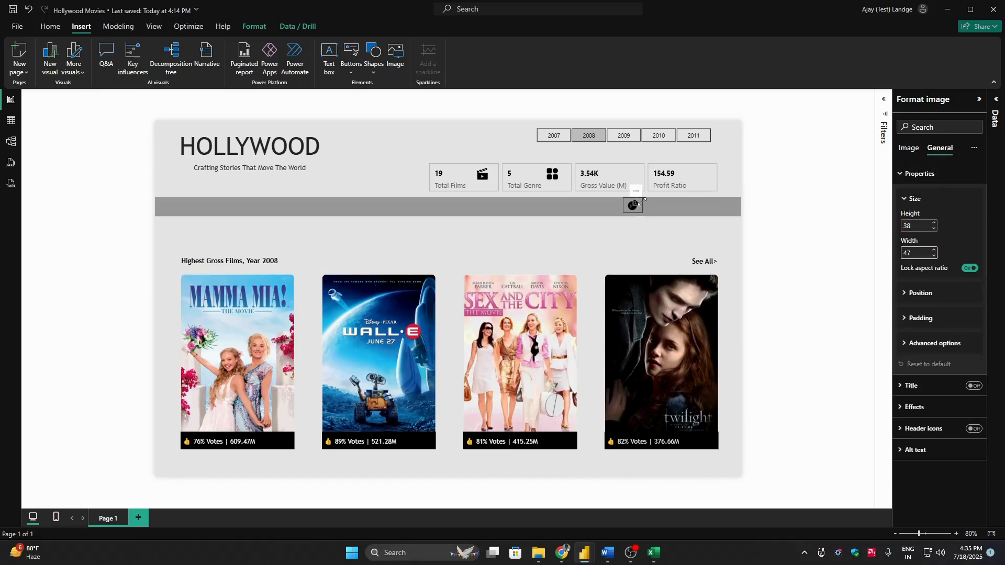
drag(635, 206, 701, 178)
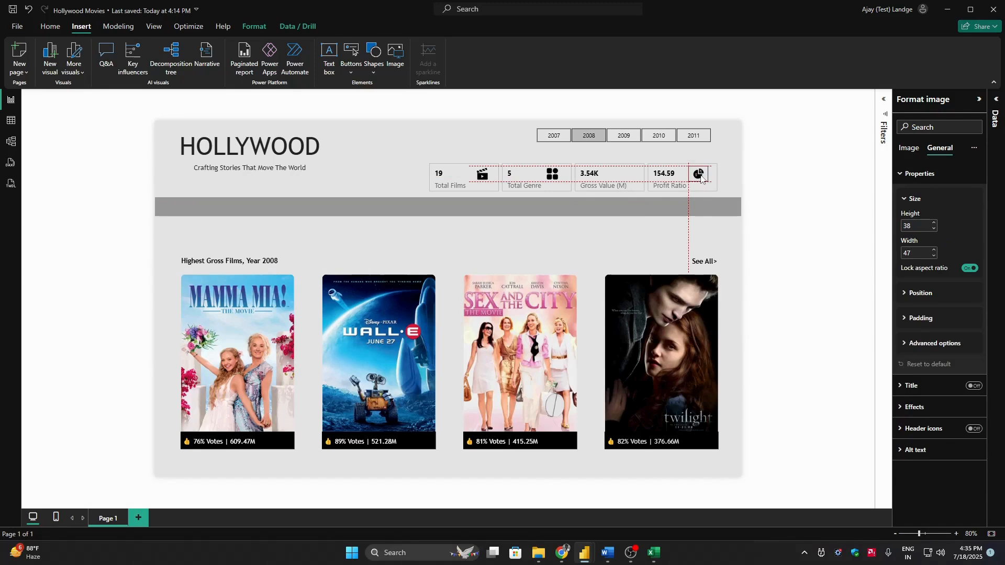
click(760, 203)
Step: Insert the image of a hand holding a dollar coin and set its size to height 38 and width 47
click(397, 58)
click(360, 90)
click(413, 265)
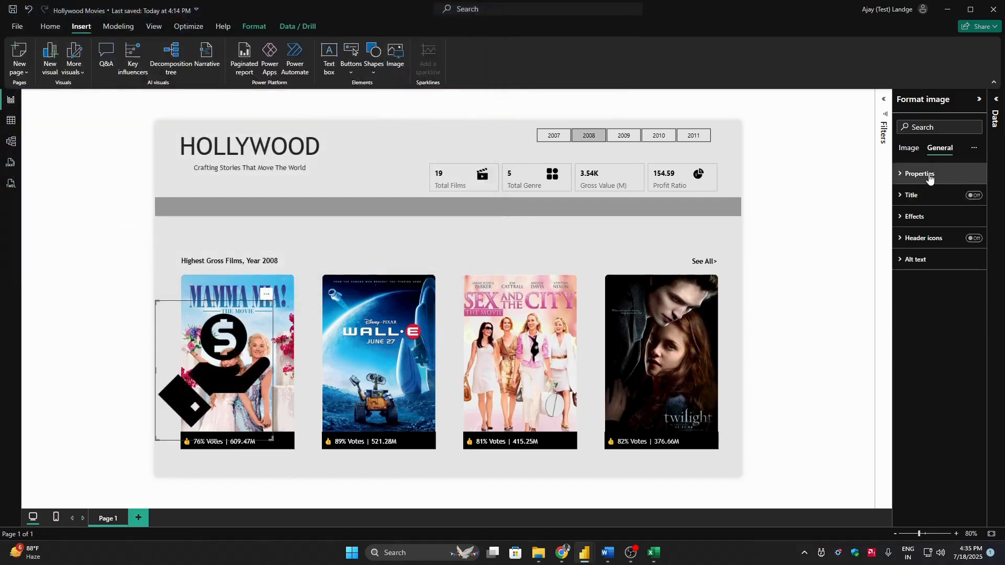
click(929, 178)
text(384)
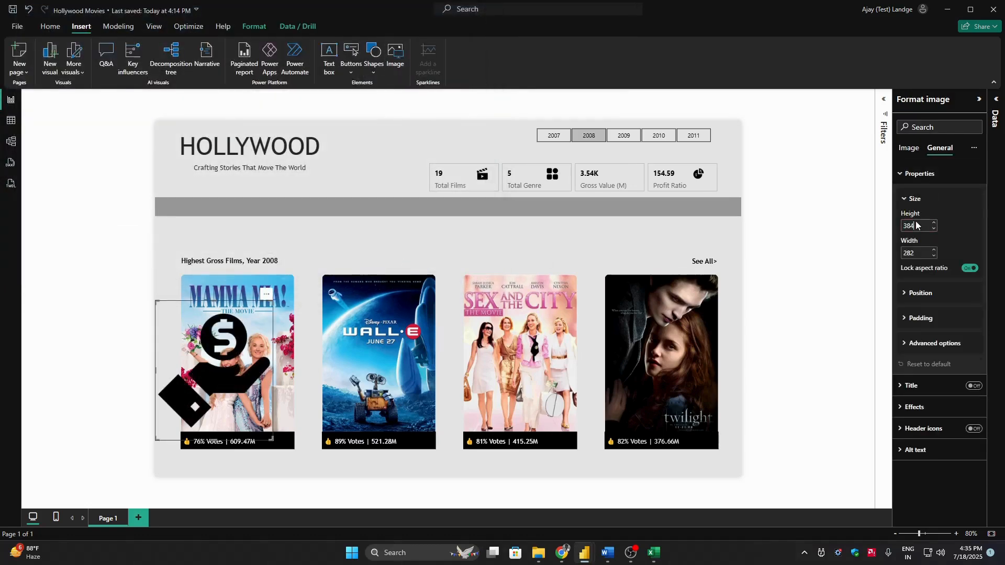
key(Tab)
text(47)
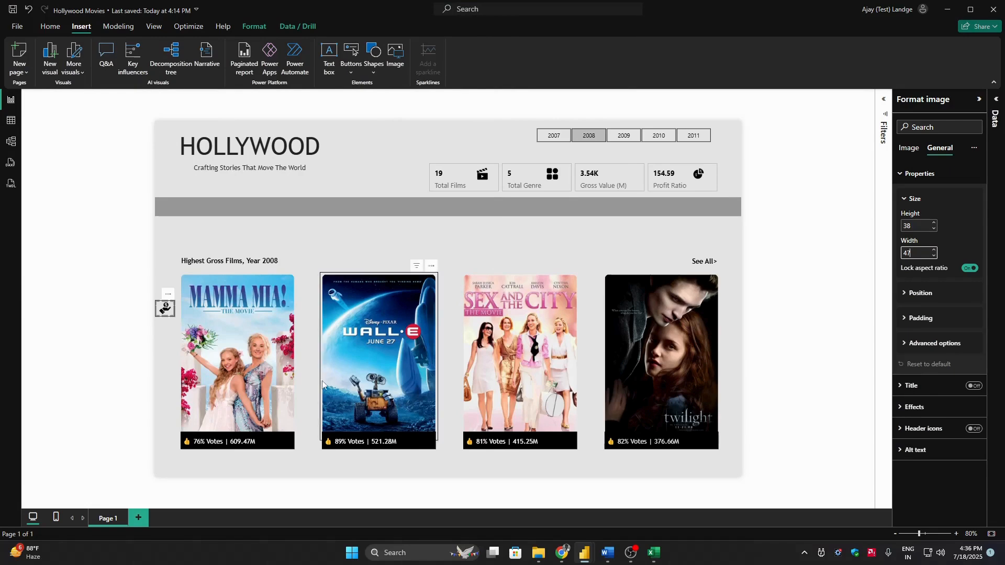
Step: Move the hand-with-coin icon onto the Gross Value (M) card, set its width to 47, and save the report
drag(249, 300, 630, 178)
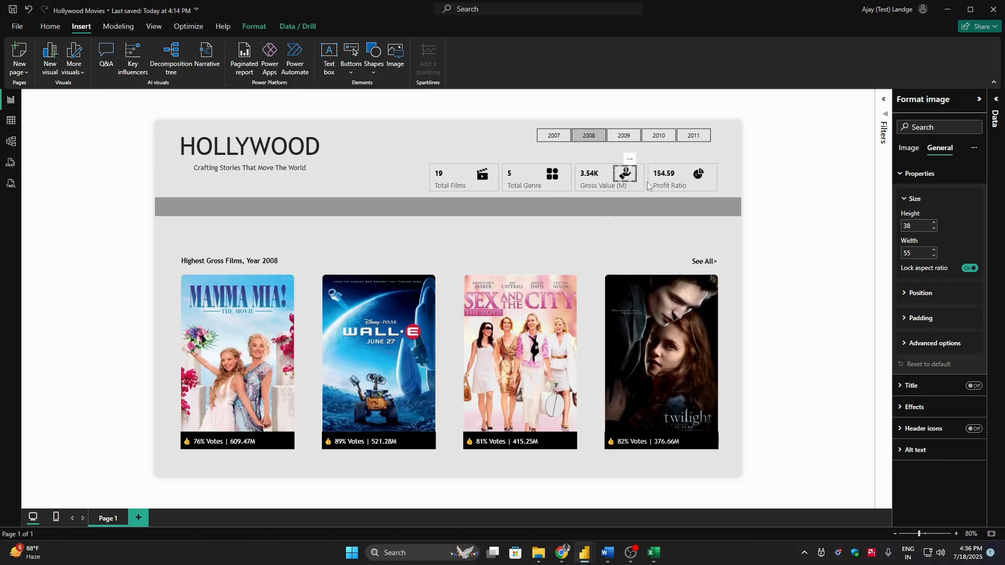
click(925, 254)
text(47)
key(Return)
click(799, 208)
drag(623, 176, 628, 176)
click(780, 222)
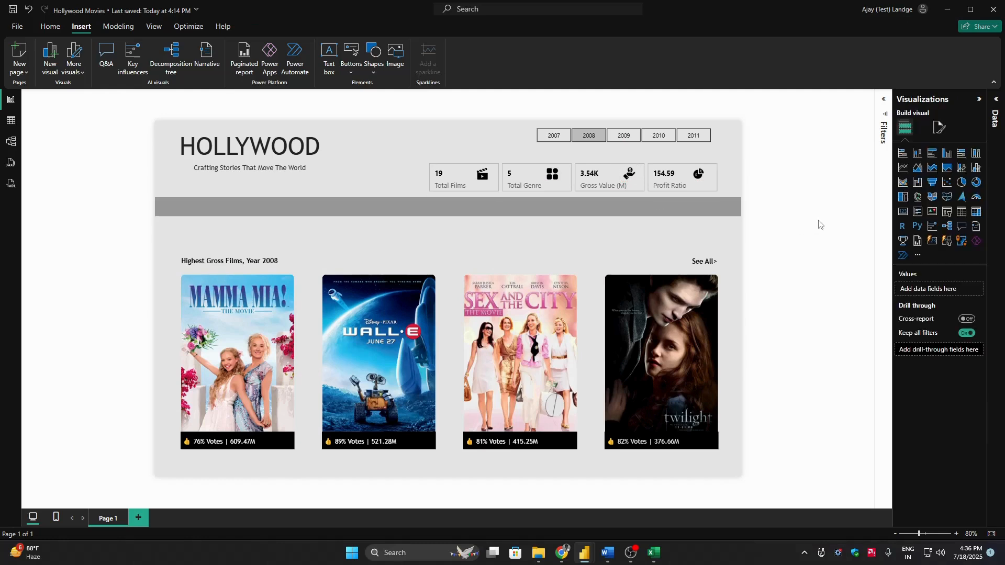
key(ctrl+s)
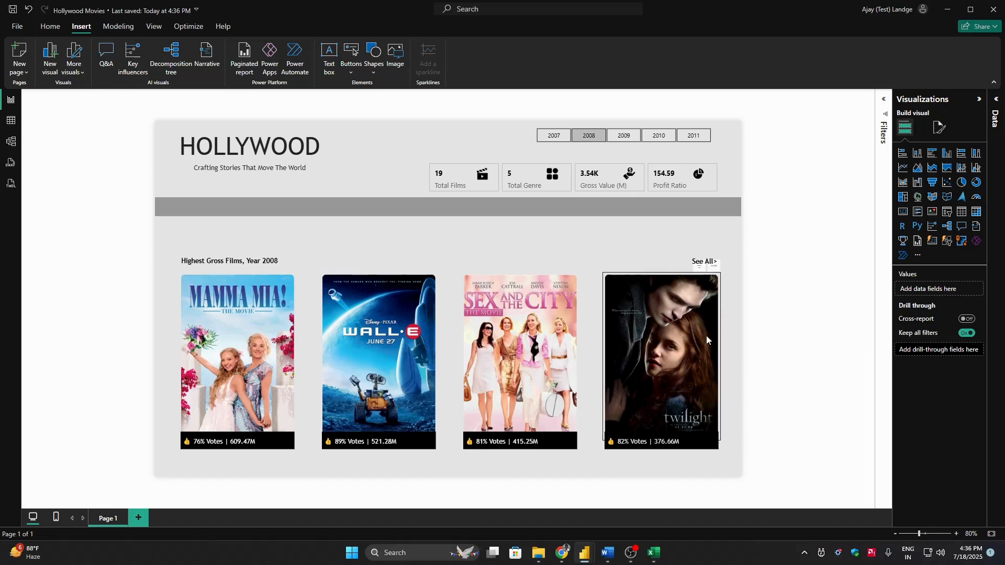
Step: Rename the report page as Dashboard
click(940, 127)
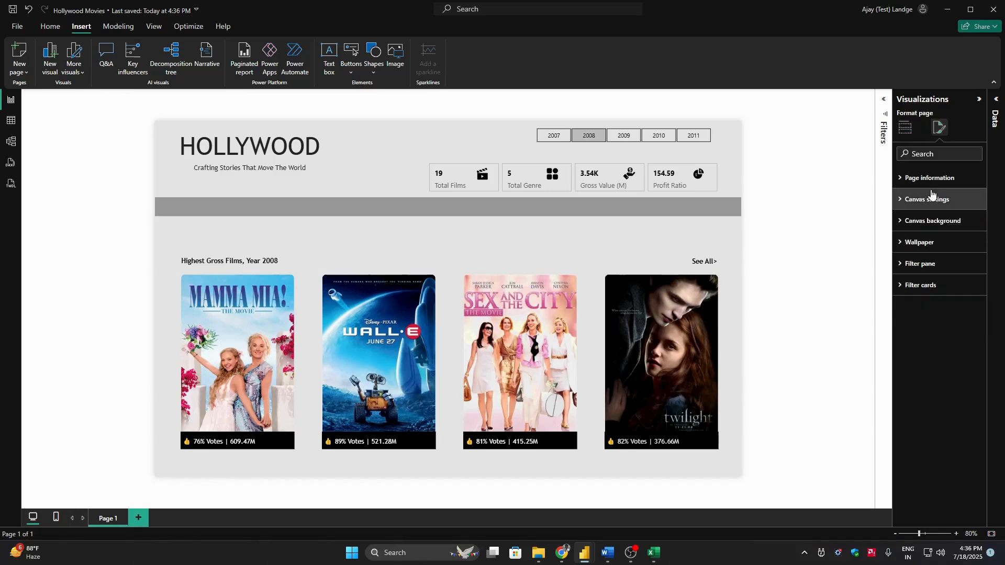
click(950, 178)
click(938, 213)
key(ctrl+a)
text(Dash)
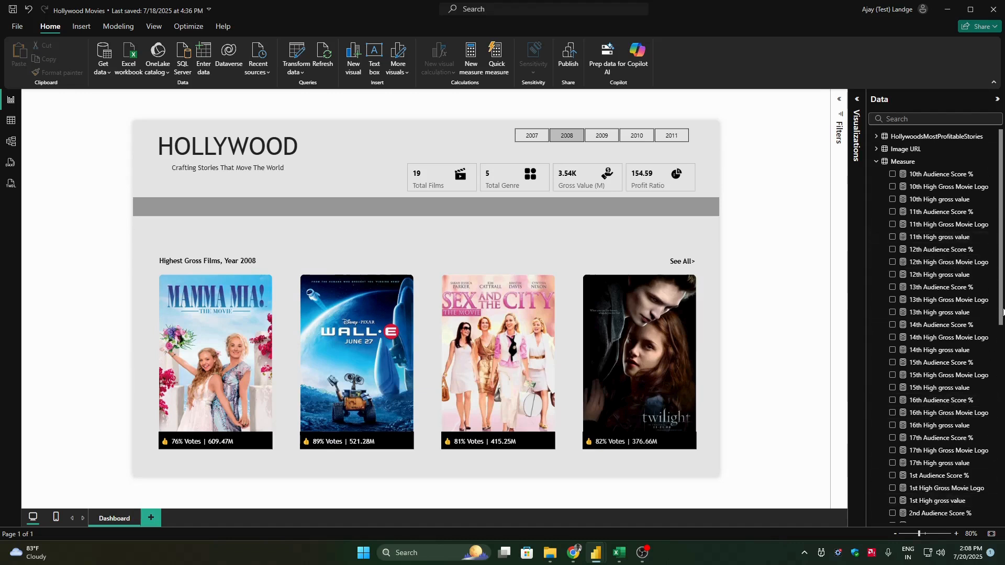
Step: Review the formulas of the 1st Audience Score % and 1st High gross value measures
scroll(968, 471, down, 3)
click(937, 383)
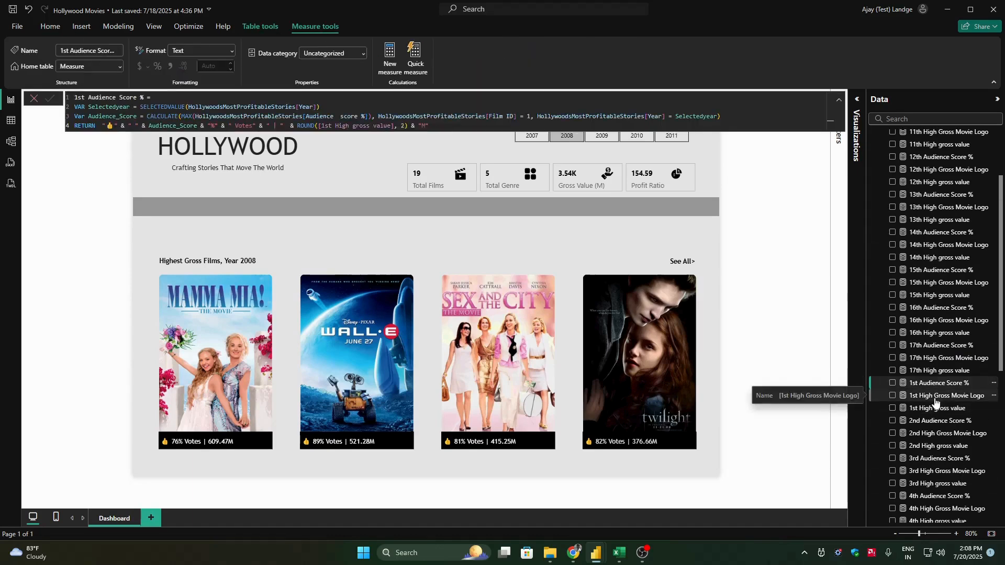
click(937, 409)
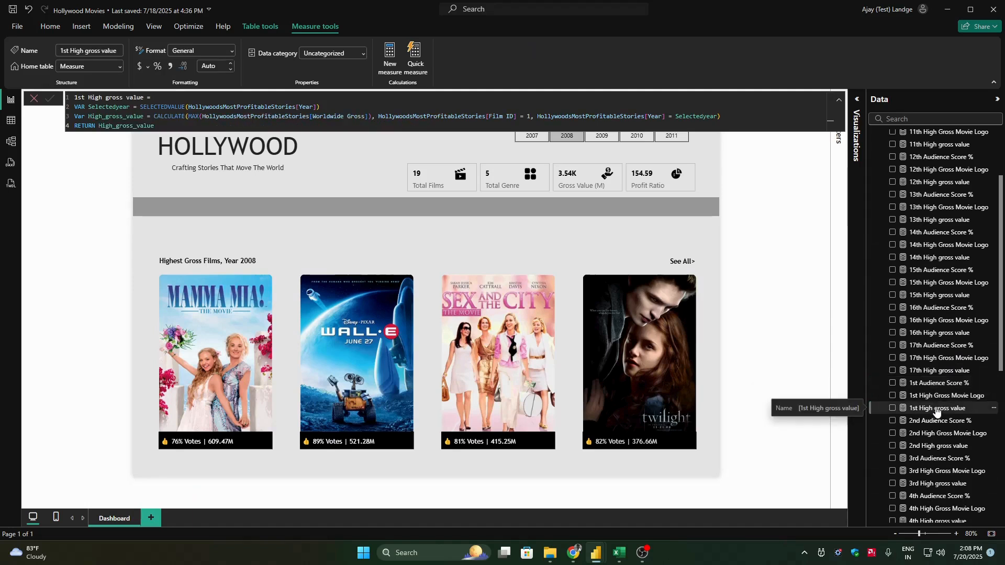
click(818, 288)
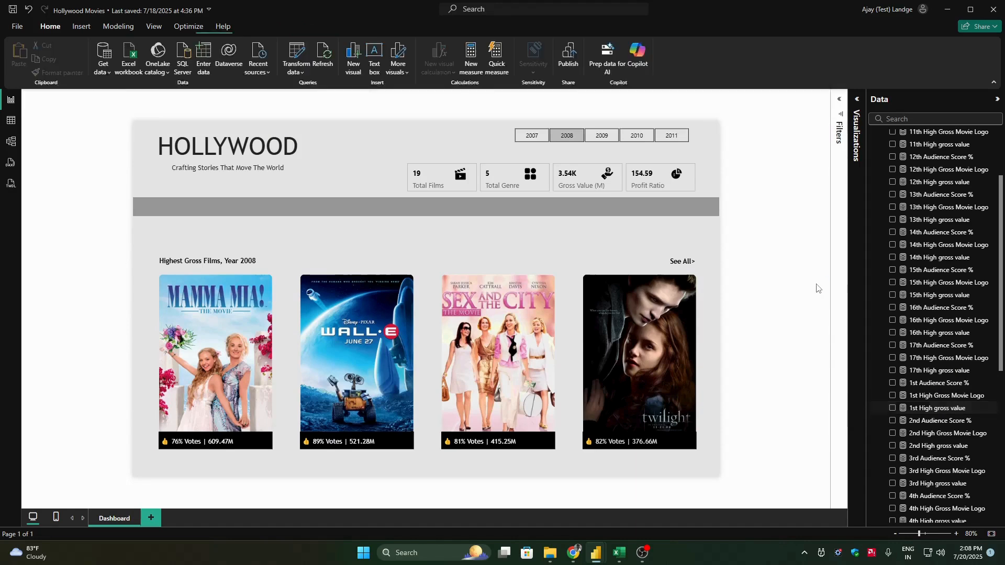
scroll(968, 269, up, 3)
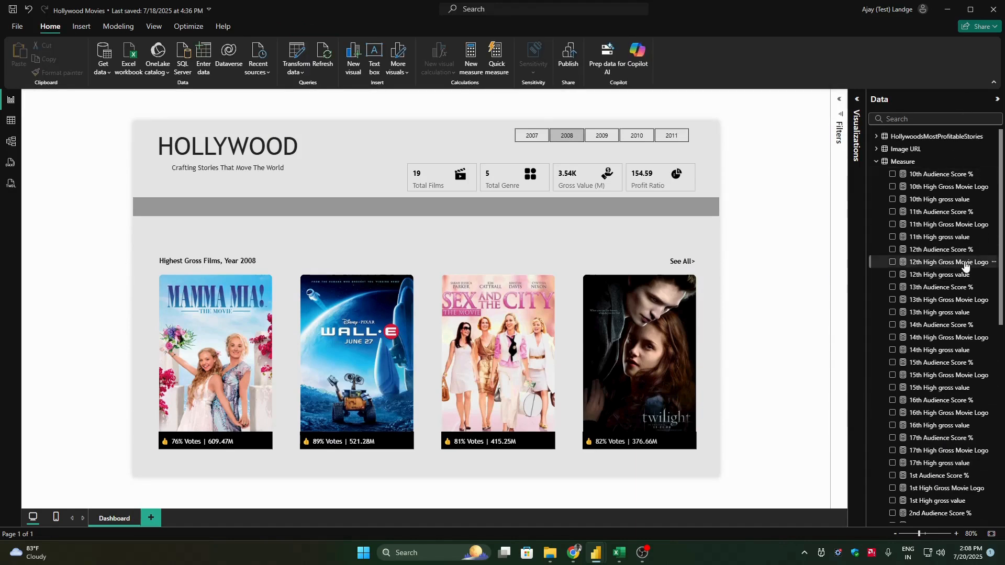
Step: Create a measure in the Measure table from a copy of the 17th High gross value formula, named 18th High gross value
click(938, 463)
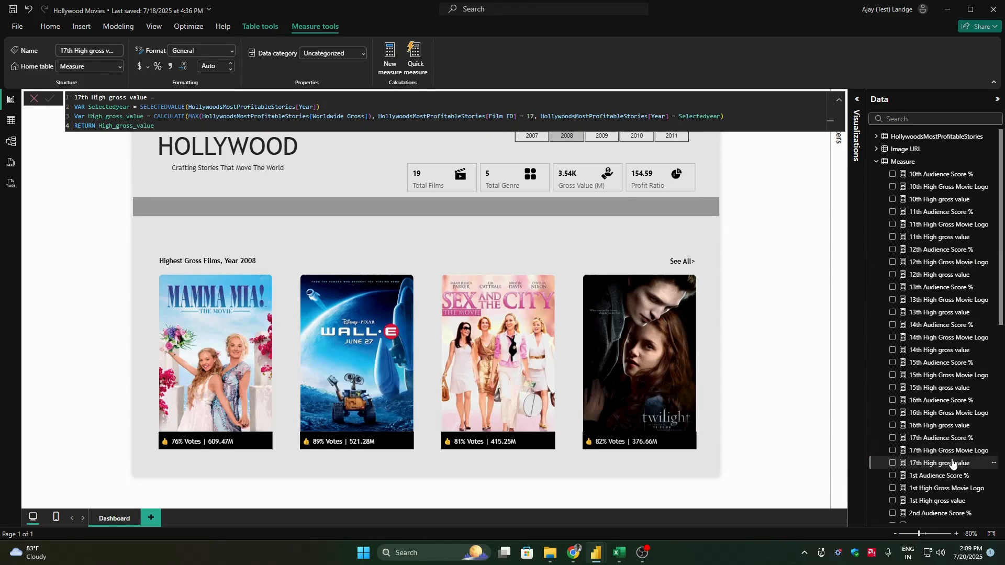
key(ctrl+a)
key(ctrl+c)
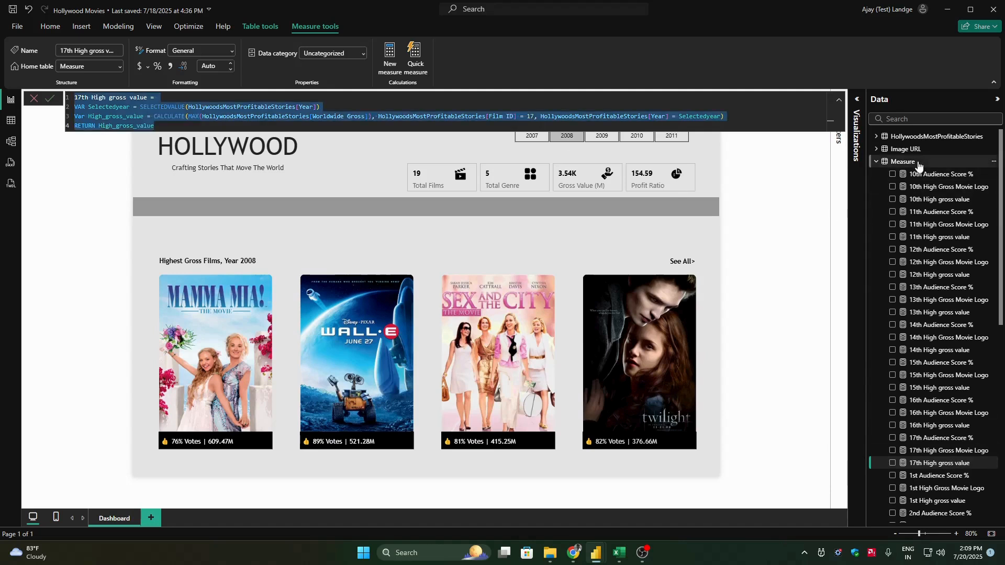
click(903, 161)
click(214, 58)
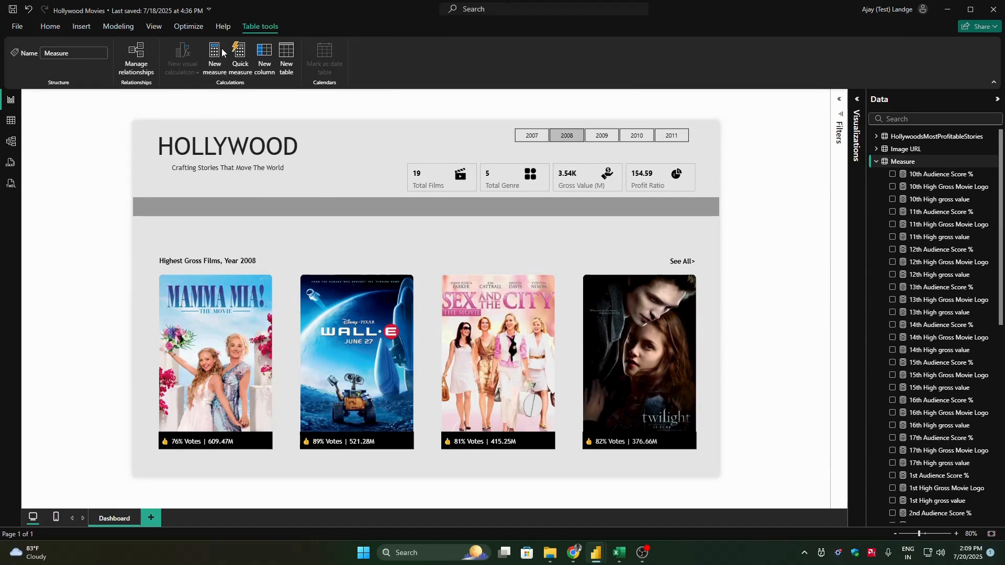
key(ctrl+a)
key(ctrl+v)
click(81, 99)
key(BackSpace)
text(8)
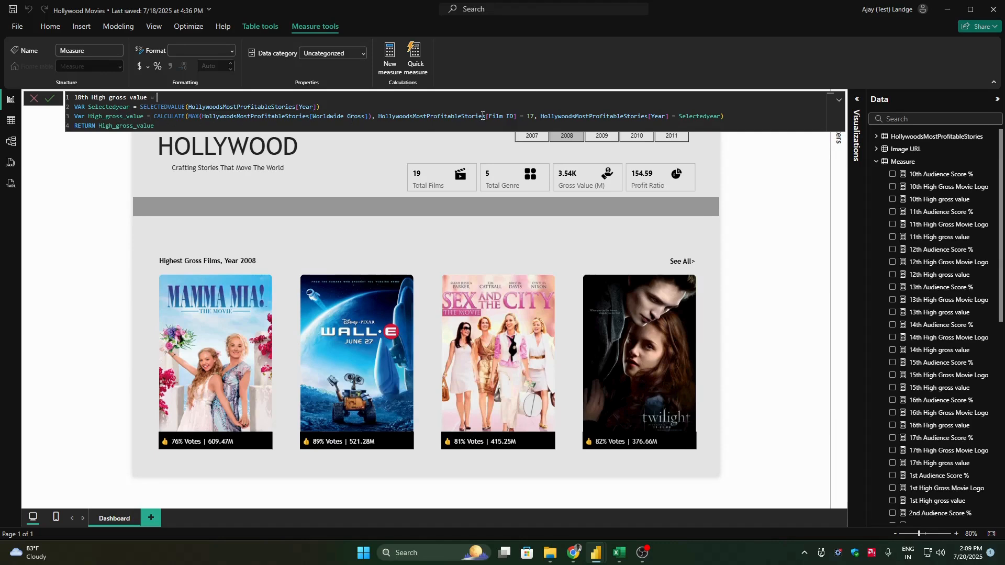
Step: Set the Film ID filter to 18 in the 18th High gross value measure and commit the formula
key(BackSpace)
text(8)
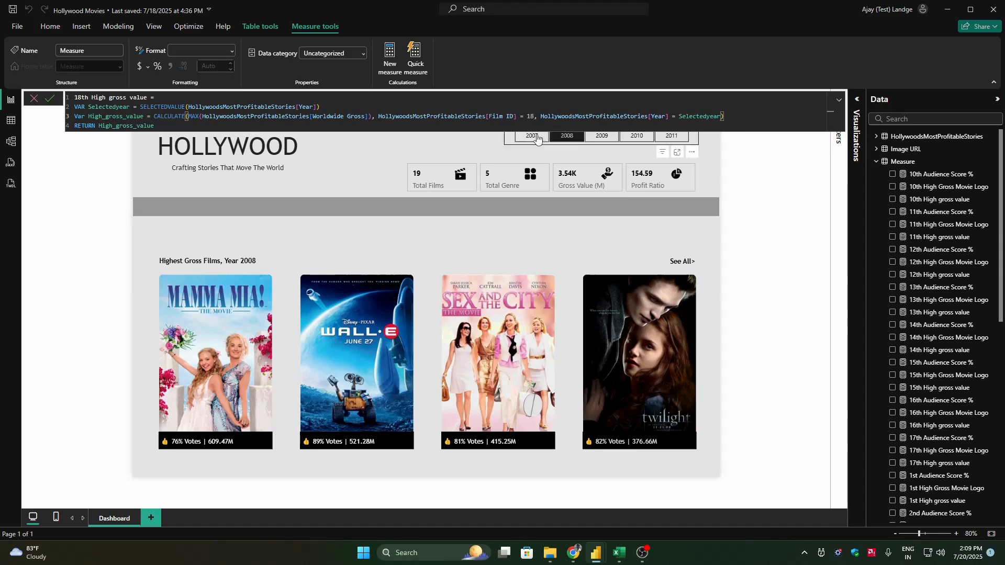
key(Return)
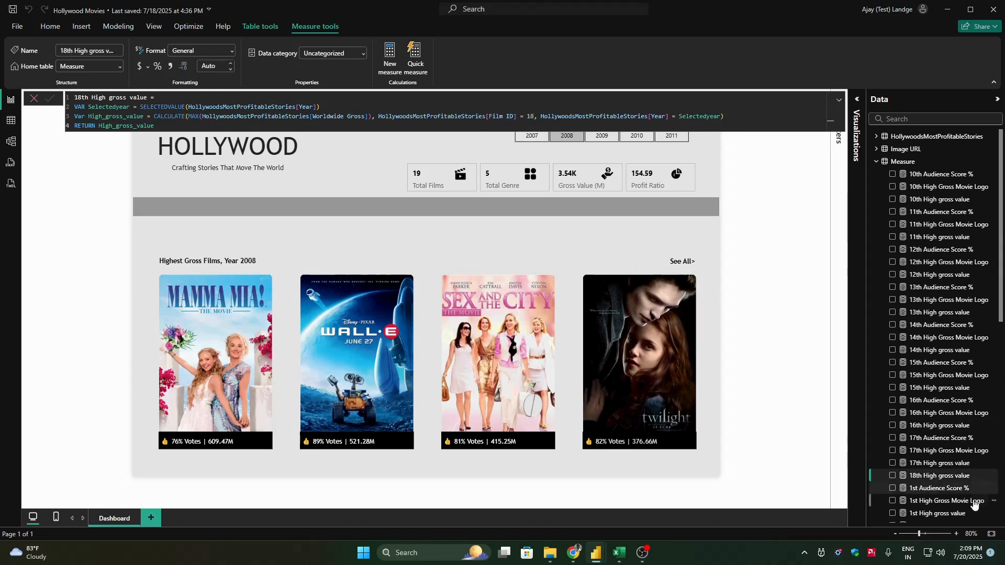
Step: Create a new measure in the Measure table from a copy of the 17th High Gross Movie Logo formula, named 18th High Gross Movie Logo
click(965, 453)
key(ctrl+a)
key(ctrl+c)
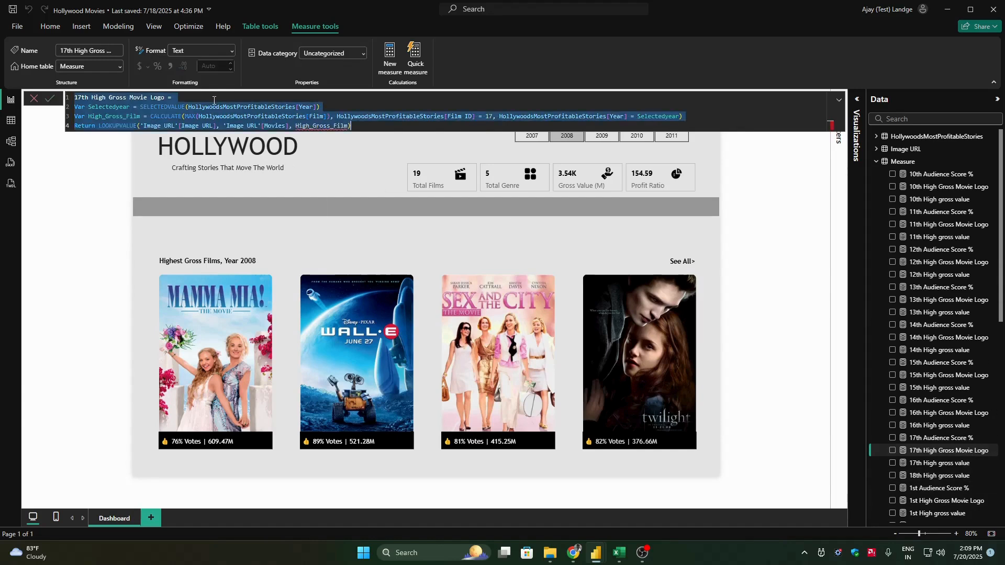
click(903, 161)
click(212, 57)
key(ctrl+a)
key(ctrl+v)
click(82, 98)
key(BackSpace)
text(8)
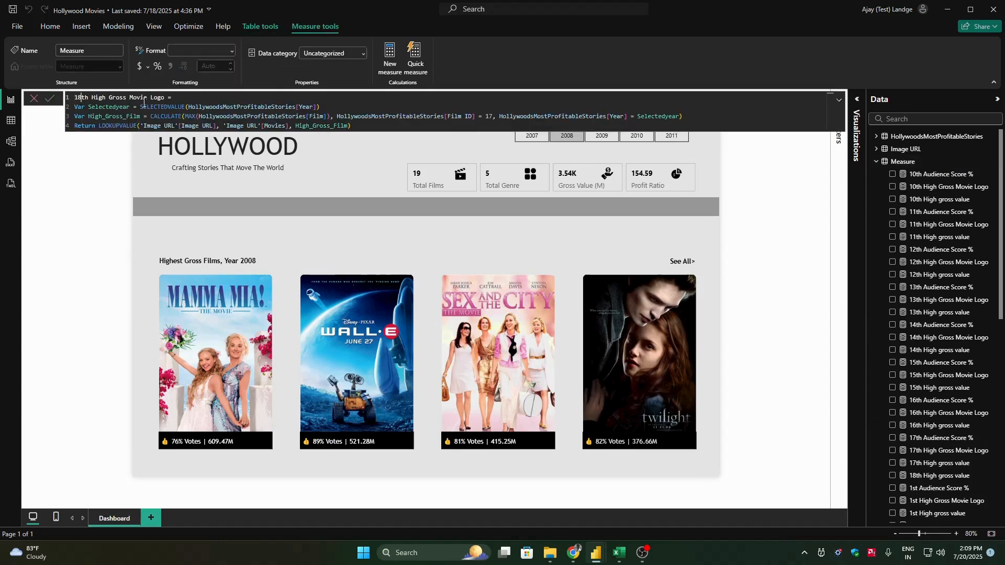
Step: Set the Film ID filter to 18 in the 18th High Gross Movie Logo measure and commit it
click(493, 116)
key(BackSpace)
text(8)
key(Return)
Step: Create a new measure in the Measure table from a copy of the 17th Audience Score % formula, named 18th Audience Score %
click(941, 438)
click(368, 104)
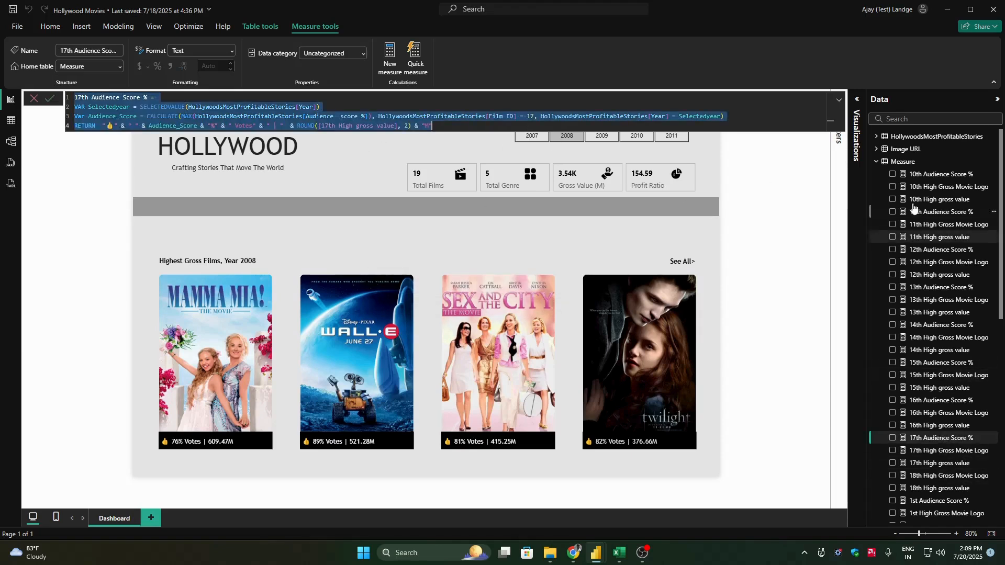
click(903, 161)
click(213, 54)
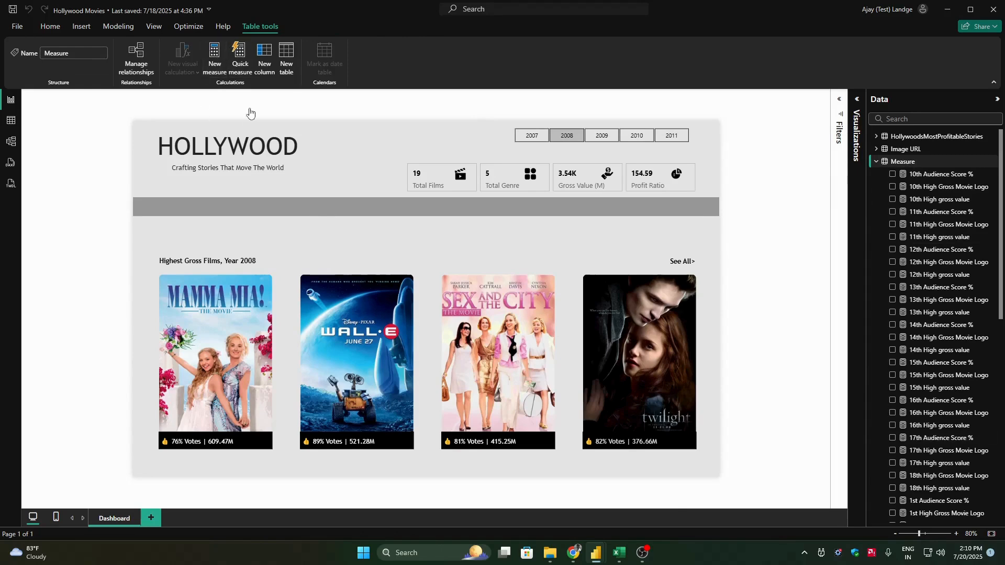
key(ctrl+a)
key(ctrl+v)
key(BackSpace)
text(8)
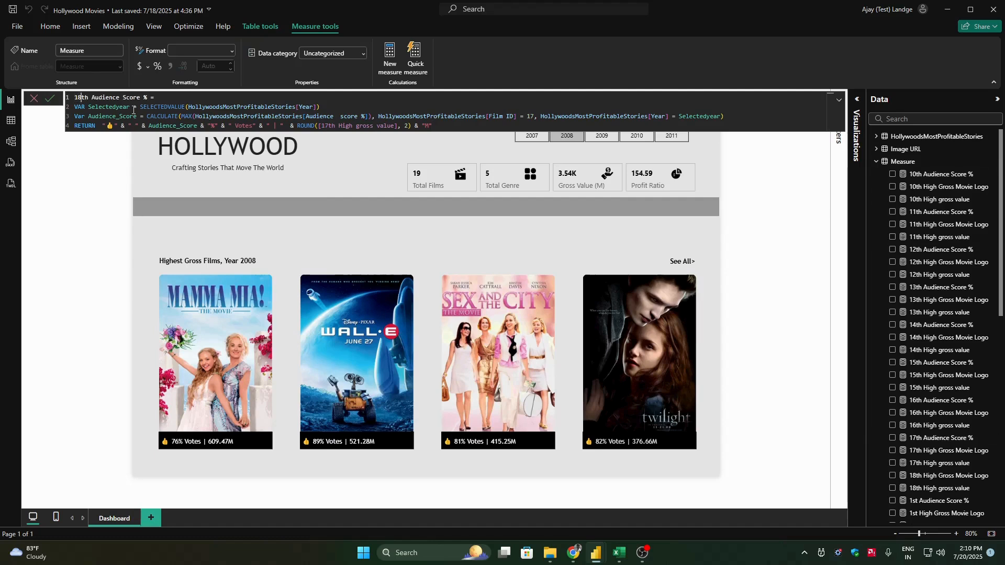
Step: In the 18th Audience Score % formula, set the Film ID to 18, reference 18th High gross value, and commit it
click(530, 118)
key(BackSpace)
text(8)
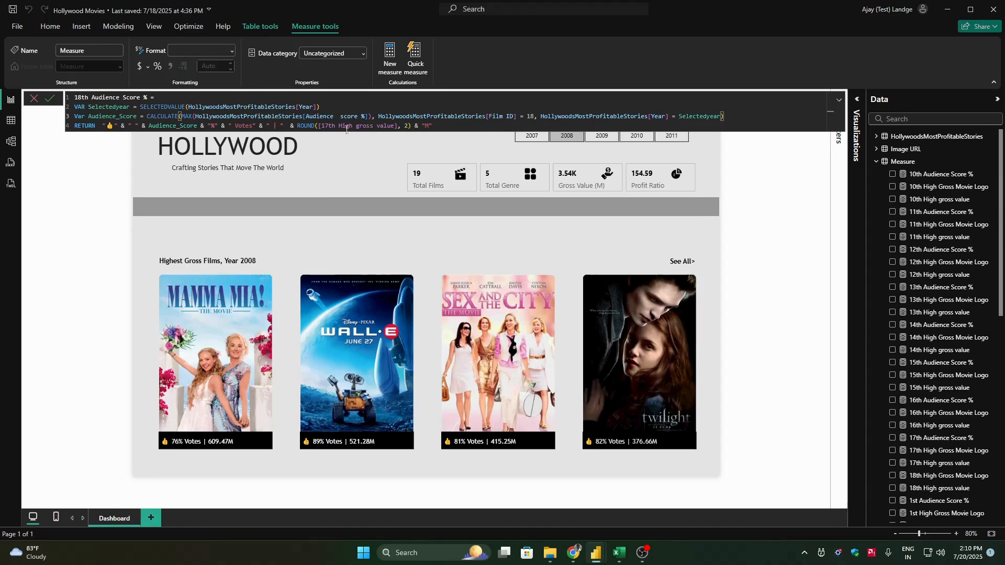
click(329, 127)
key(BackSpace)
text(8)
key(Escape)
key(Return)
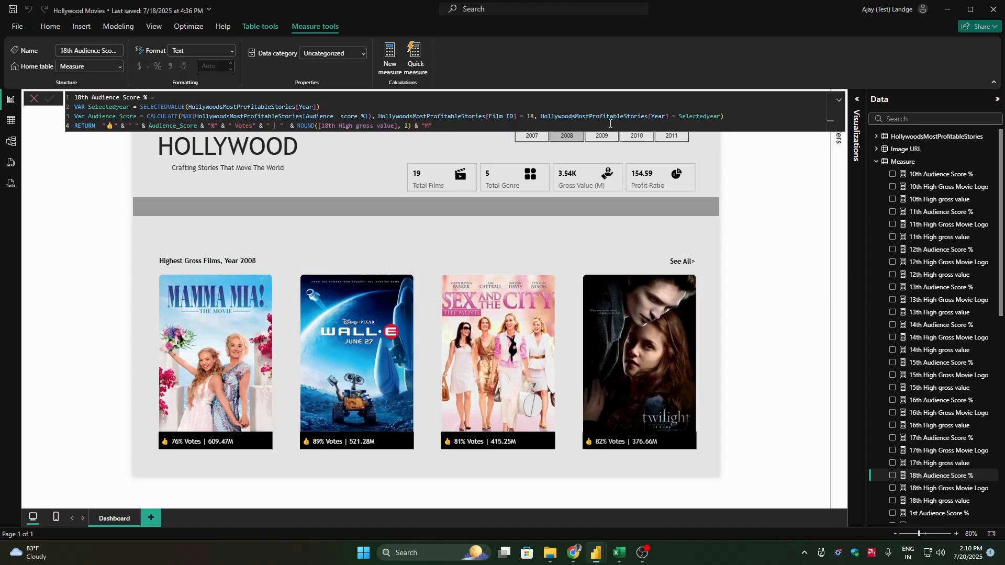
Step: Create a 19th High gross value measure from a copy of the 18th High gross value formula, with the Film ID filter set to 19
click(958, 503)
key(ctrl+a)
key(ctrl+c)
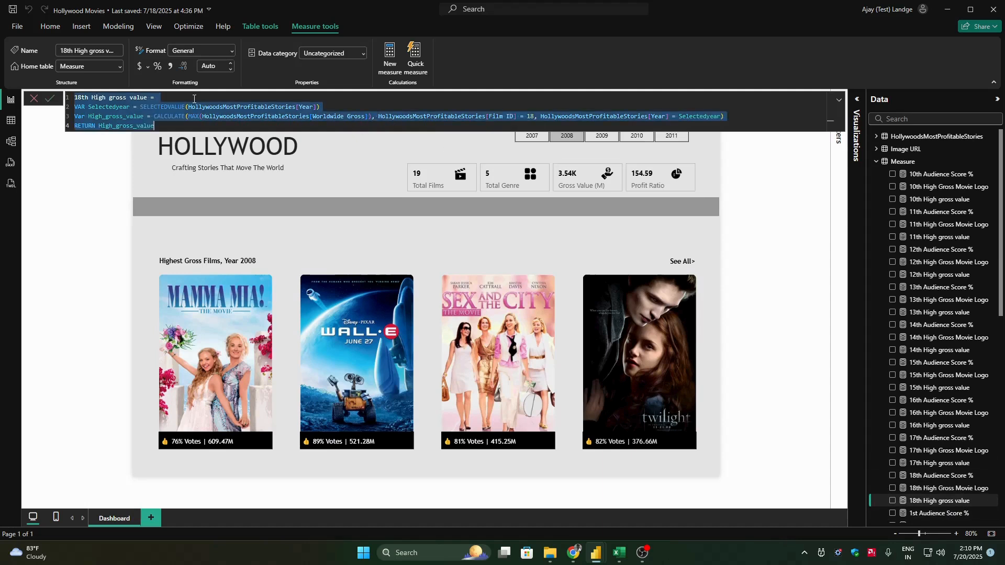
click(903, 161)
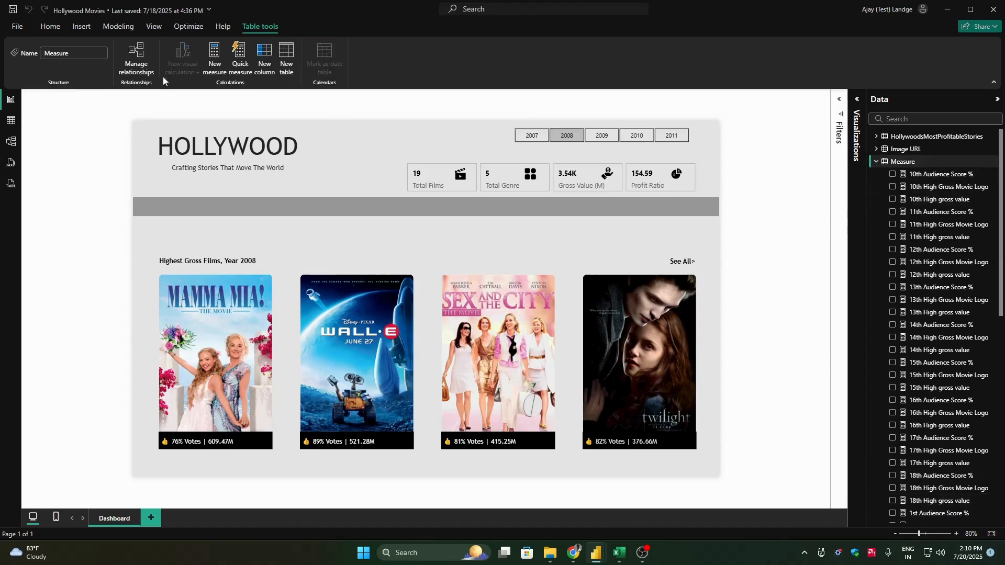
click(214, 58)
key(ctrl+a)
key(ctrl+v)
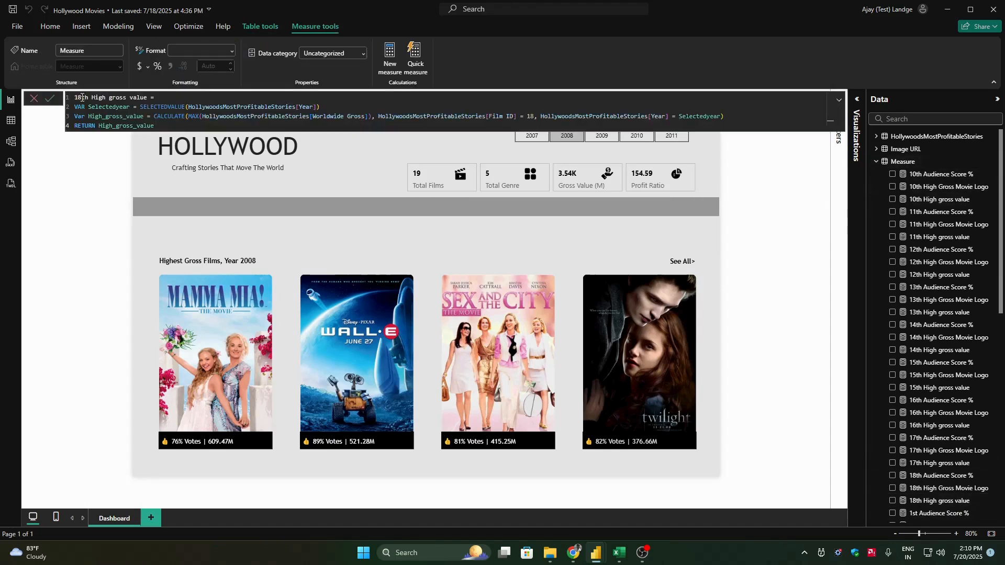
text(19th)
double_click(530, 117)
text(19)
key(Return)
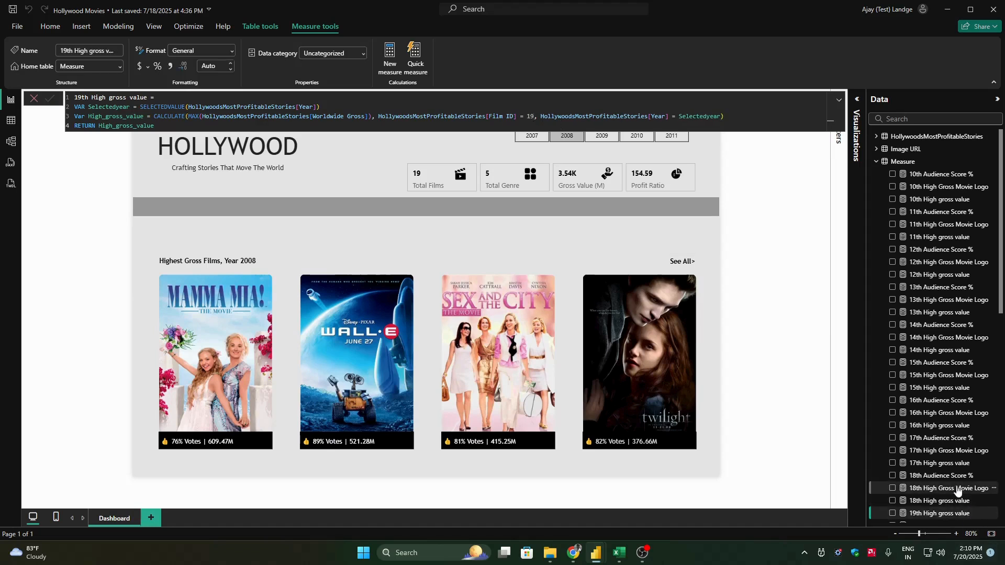
Step: Create a new measure in the Measure table from a copy of the 18th High Gross Movie Logo formula, named 19th High Gross Movie Logo
click(958, 488)
click(329, 105)
key(ctrl+a)
key(ctrl+c)
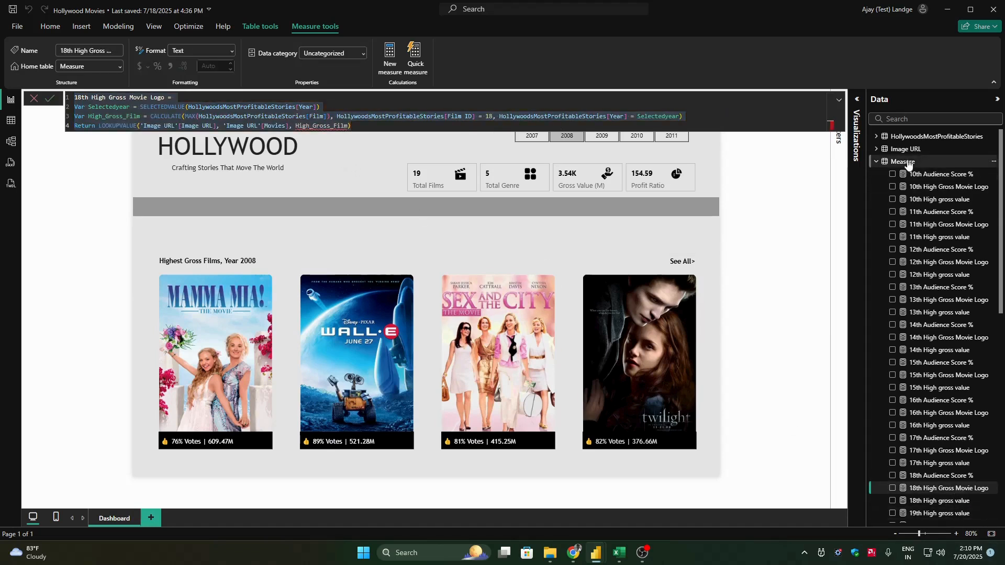
click(909, 162)
click(214, 57)
key(ctrl+v)
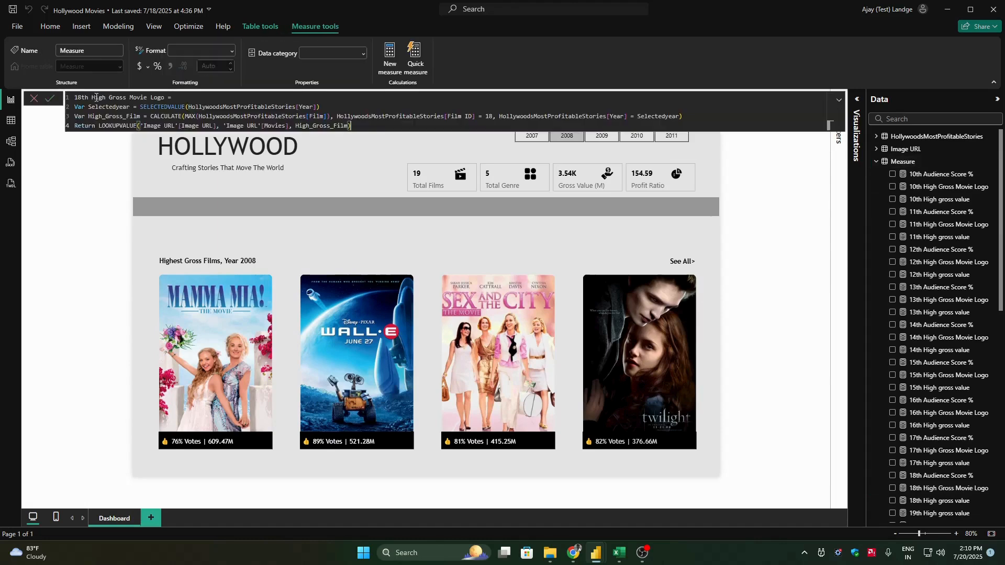
key(BackSpace)
text(9)
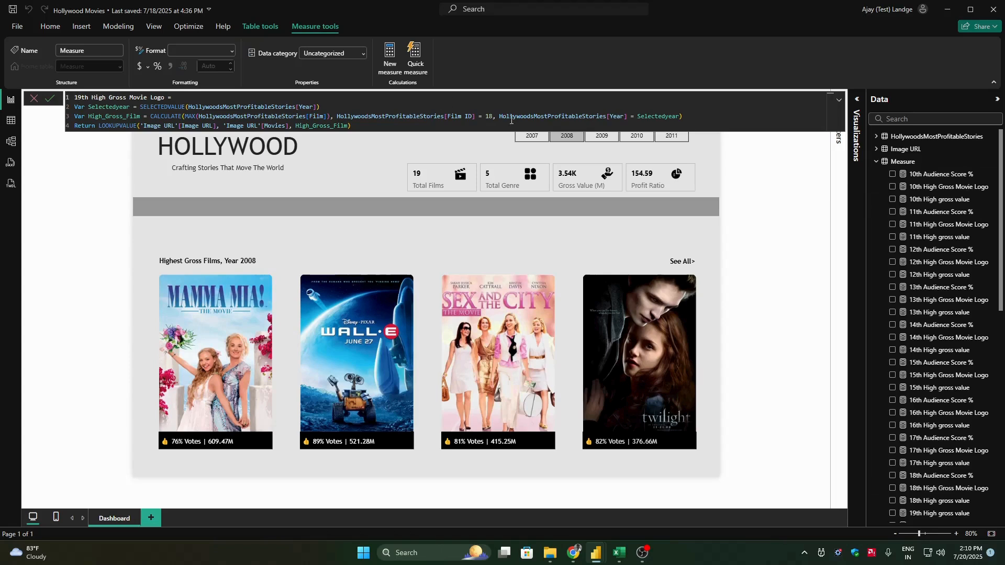
Step: Set the Film ID filter to 19 in the 19th High Gross Movie Logo measure and commit it
click(490, 117)
key(BackSpace)
text(9)
key(Return)
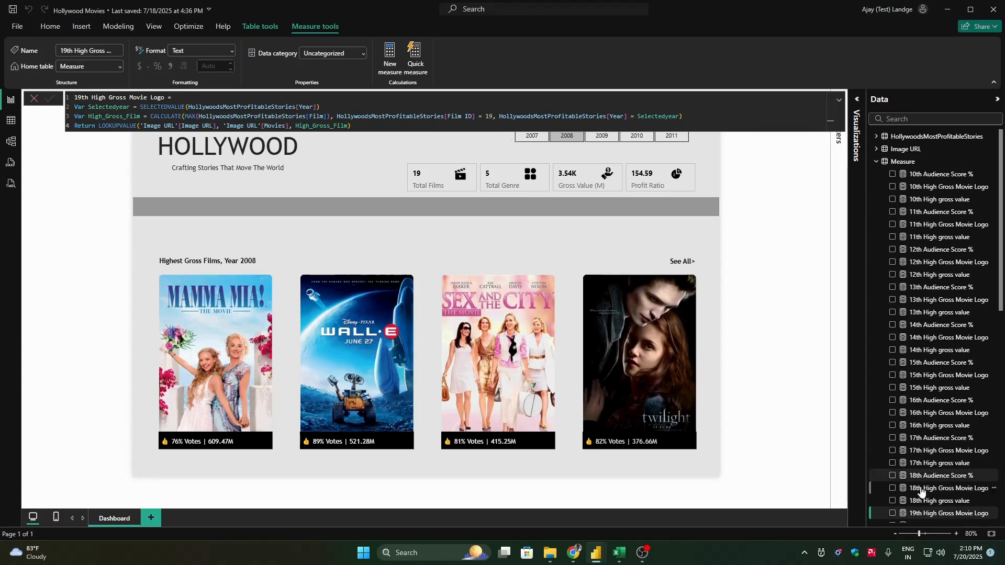
Step: Create a new measure in the Measure table from a copy of the 18th Audience Score % formula, named 19th Audience Score %
click(956, 476)
click(413, 106)
key(ctrl+a)
key(ctrl+c)
click(904, 161)
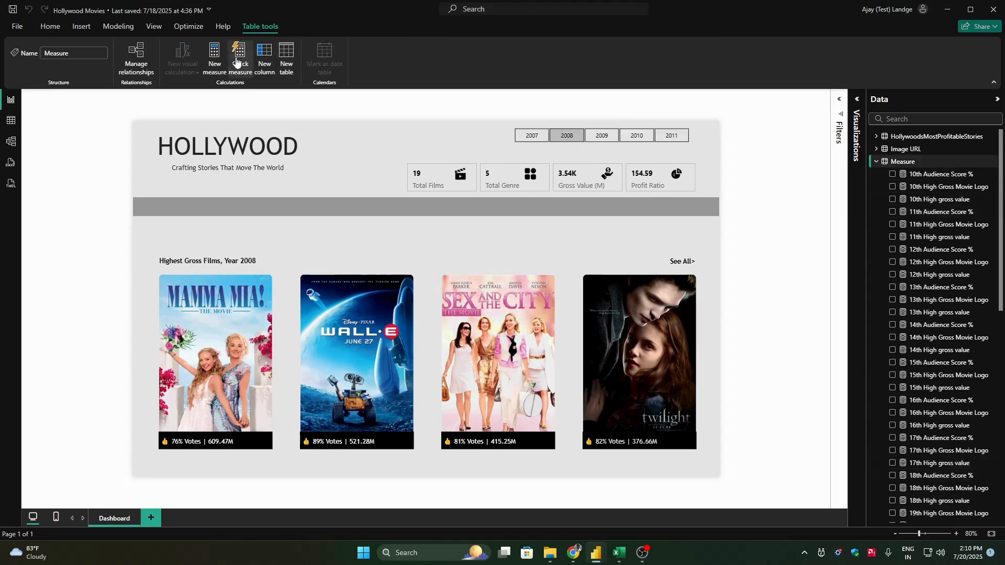
click(210, 62)
key(ctrl+v)
drag(74, 97, 83, 97)
text(19)
Step: In the 19th Audience Score % formula, set the Film ID to 19, reference 19th High gross value, and commit it
click(538, 116)
key(BackSpace)
key(BackSpace)
text(9,)
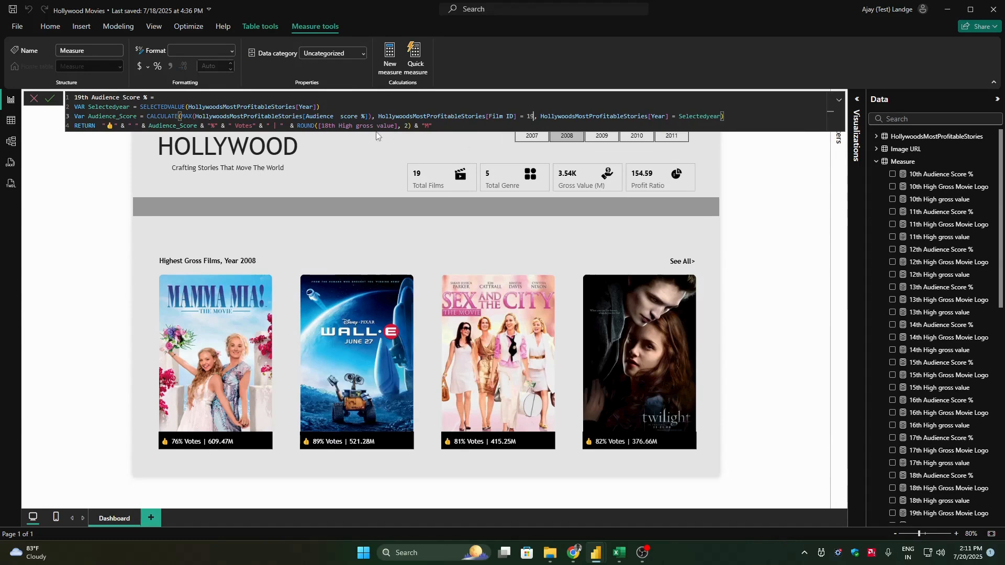
click(327, 126)
key(BackSpace)
text(9)
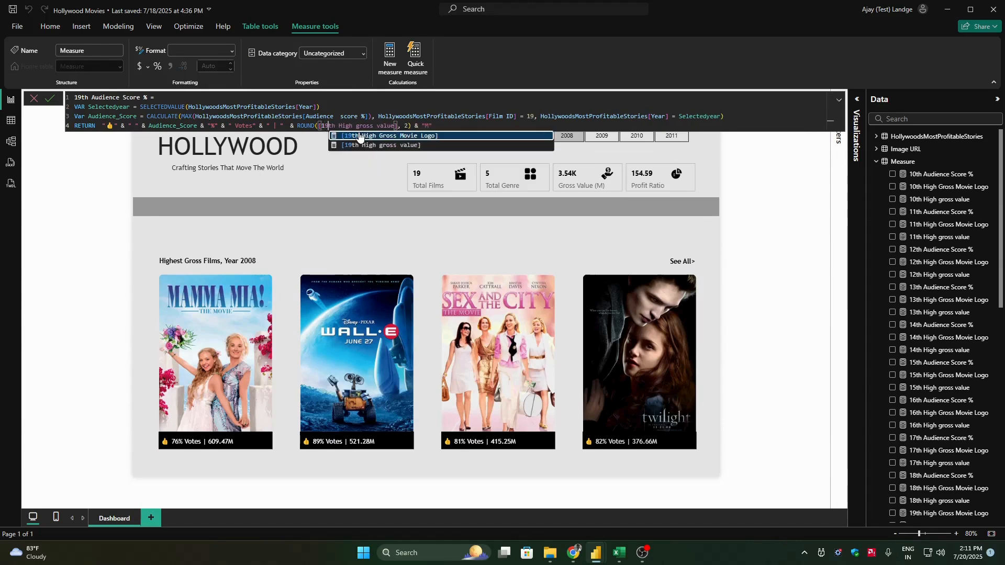
key(Return)
key(Return)
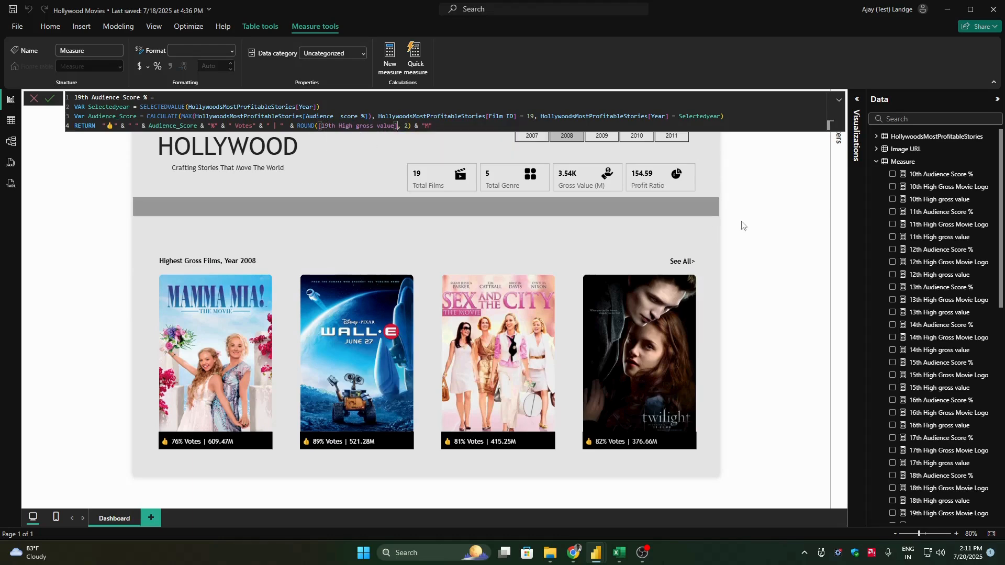
click(764, 184)
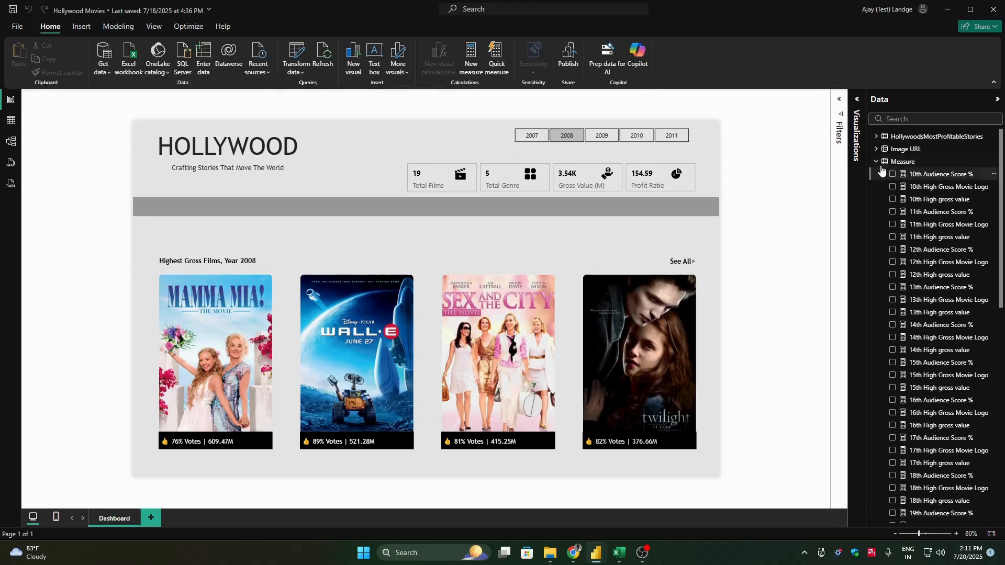
Step: Look over the list of measures and collapse the Measure table
scroll(991, 187, down, 5)
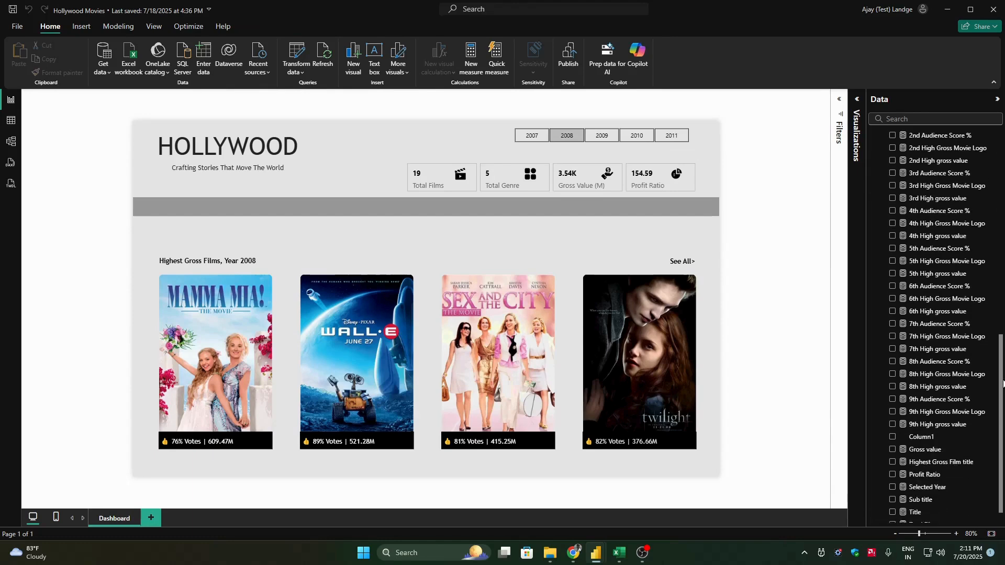
scroll(881, 166, up, 5)
click(877, 162)
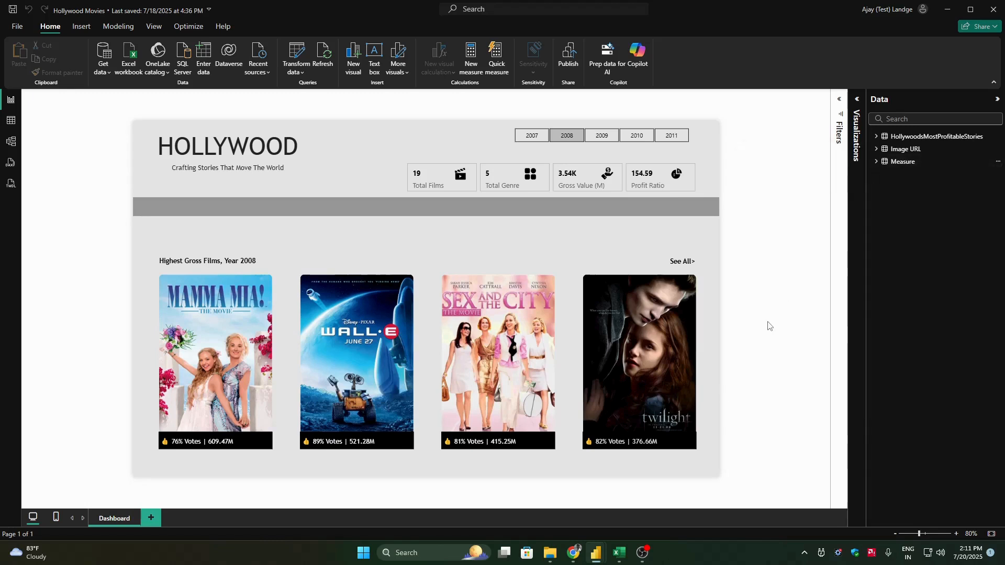
Step: Add a new report page and name it All Films
click(151, 518)
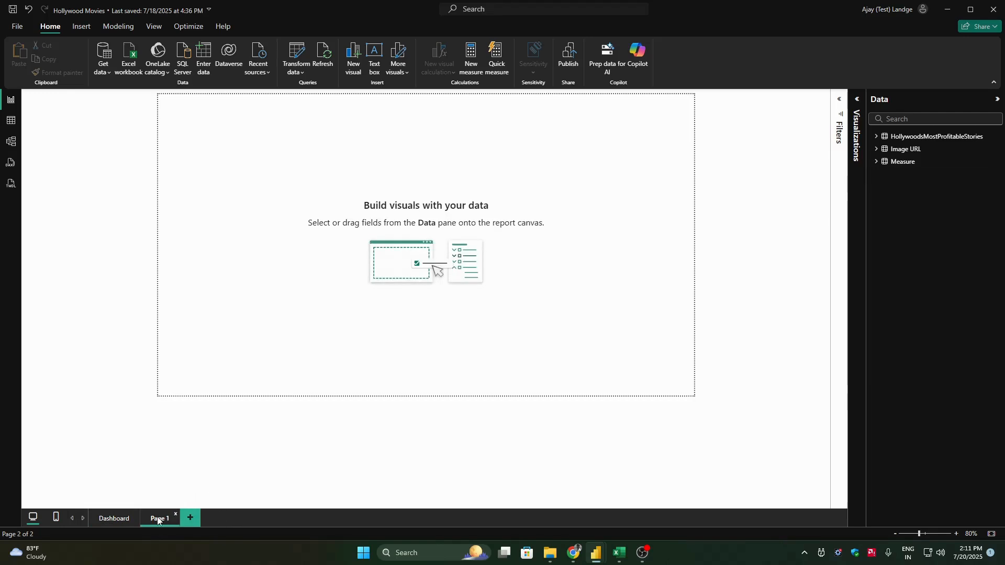
click(857, 136)
click(818, 127)
click(809, 178)
triple_click(808, 214)
text(All Films)
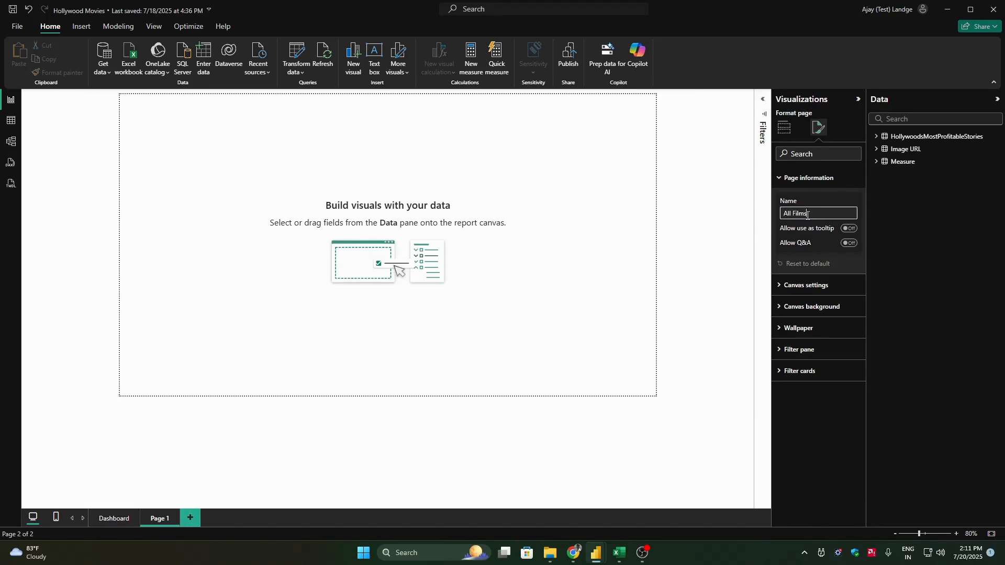
key(Return)
click(808, 178)
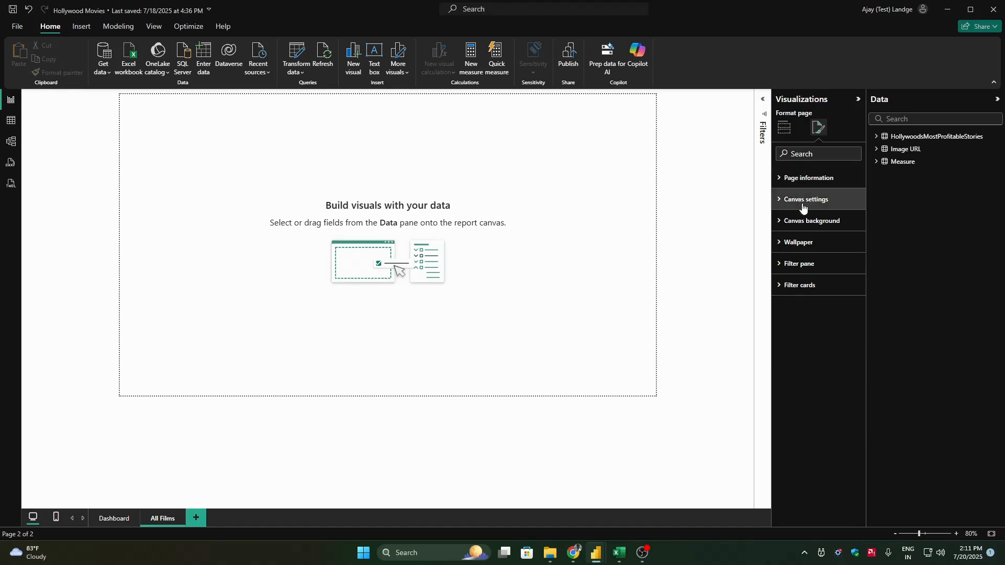
Step: Give the All Films page a custom canvas size of 850 px high by 1400 px wide with Middle vertical alignment
click(804, 205)
click(817, 235)
click(801, 297)
double_click(788, 262)
text(850)
key(Tab)
text(1400)
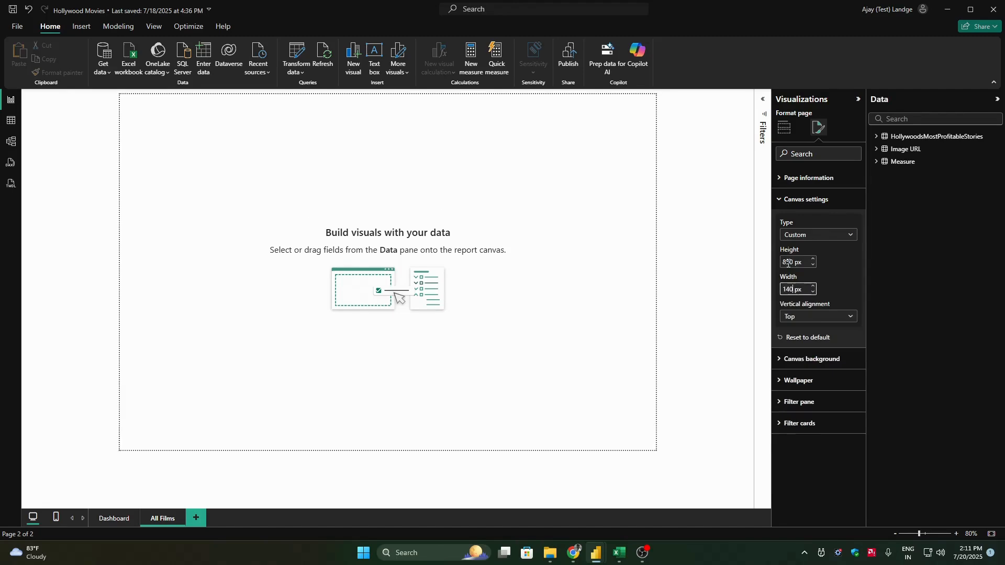
key(Tab)
click(818, 316)
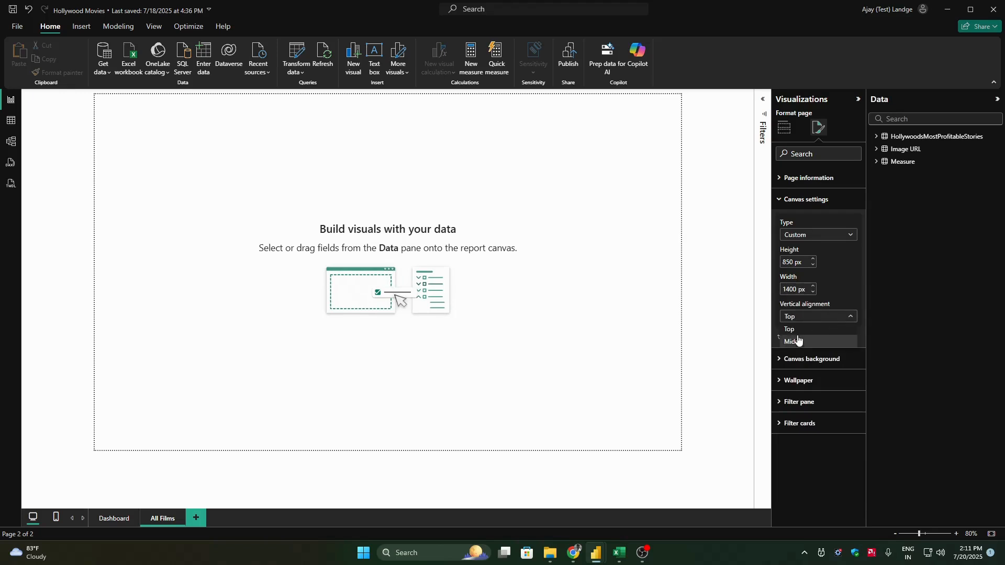
click(798, 344)
click(815, 201)
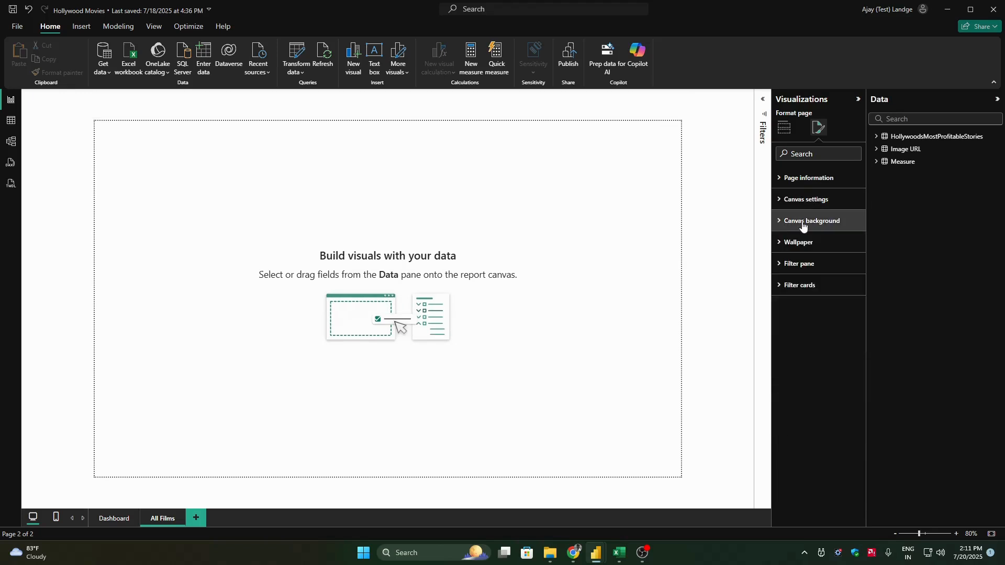
Step: Set the All Films canvas background to light grey with 0% transparency and collapse the page formatting pane
click(805, 222)
click(794, 256)
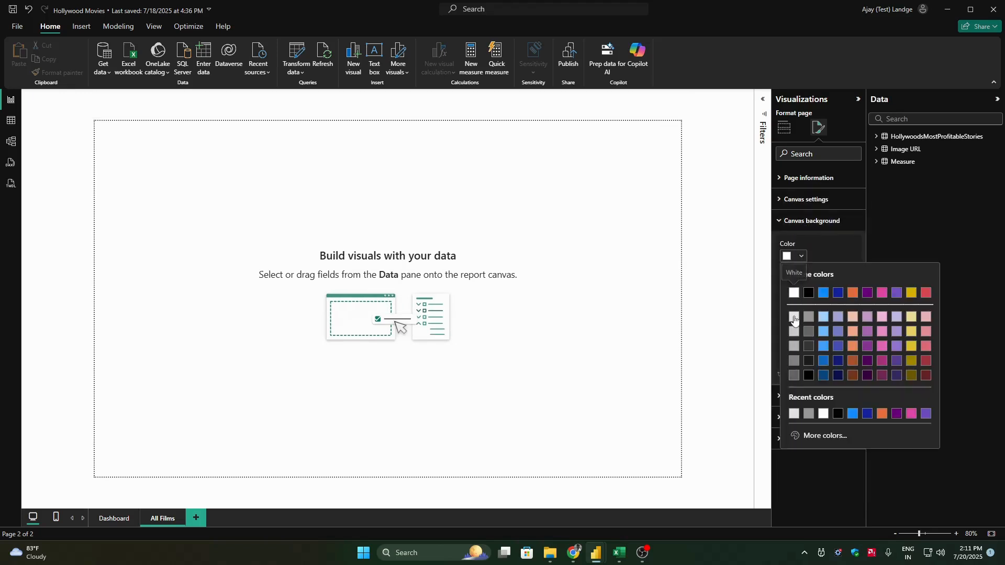
click(794, 318)
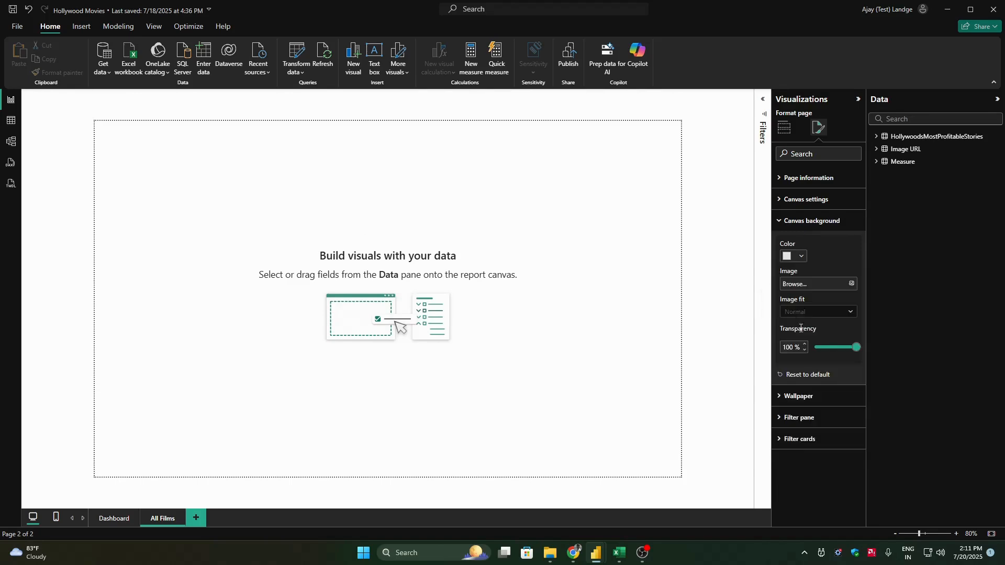
drag(852, 348, 810, 347)
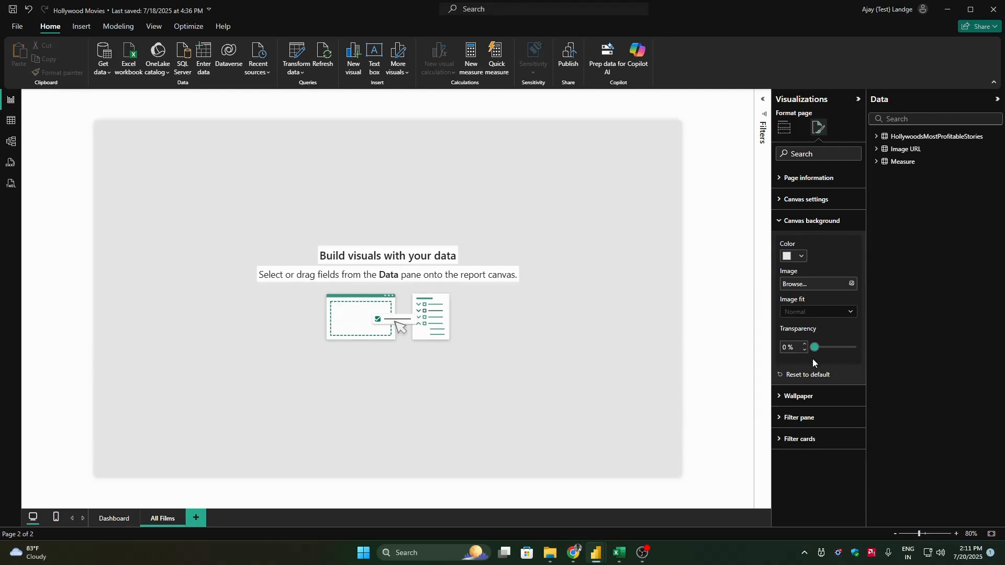
click(858, 100)
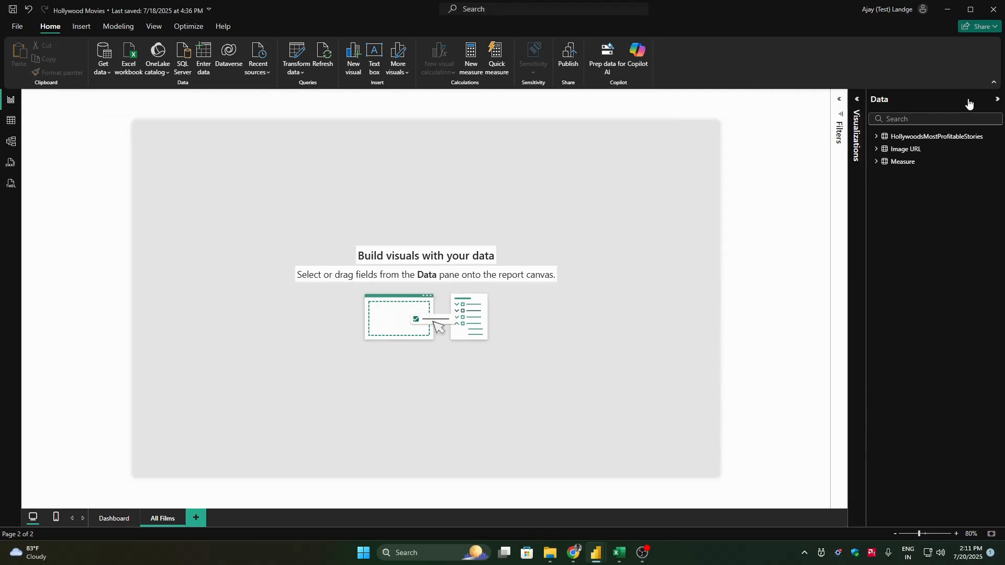
Step: Create a measure in the Measure table named Label for All Movies that returns the text "Now You Are Seeing"
click(996, 100)
click(214, 59)
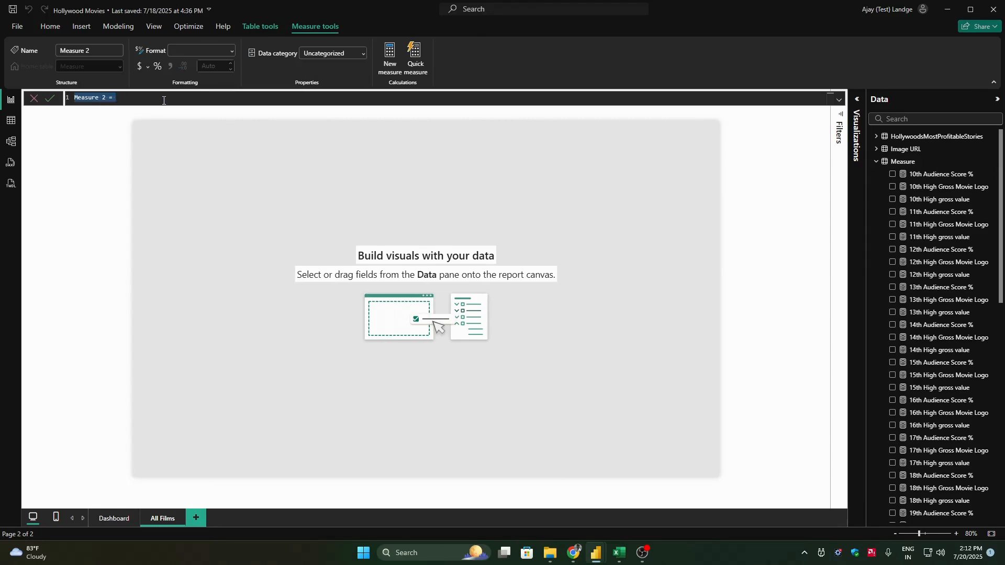
text(L)
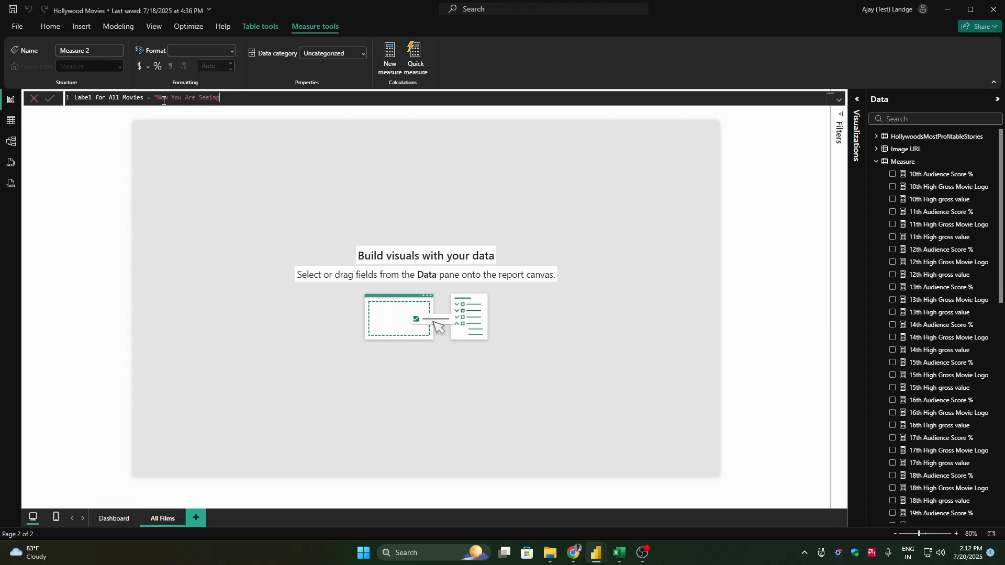
key(Return)
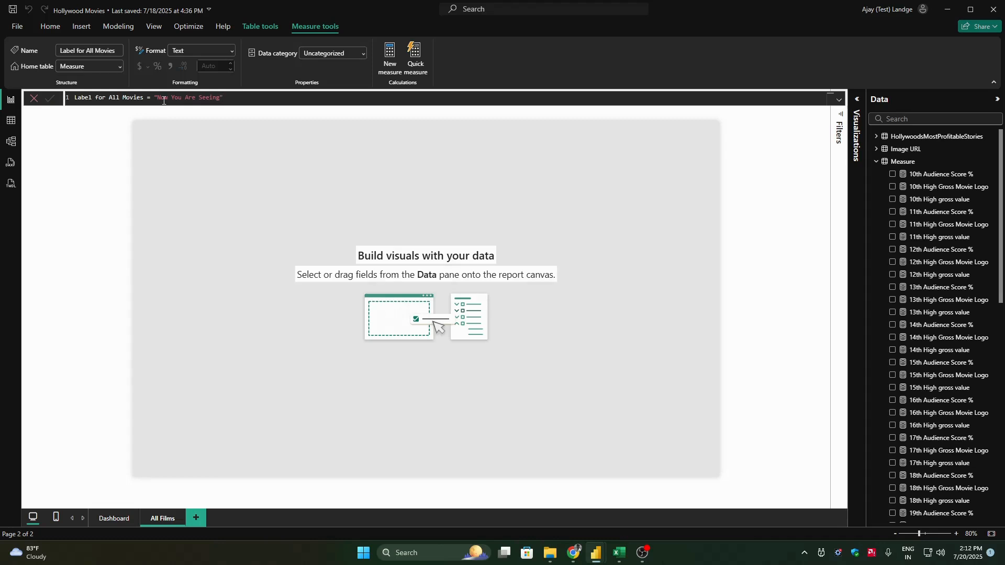
Step: Create the measure Label for All Movies 2 = "Hollywood | " & [Total Films] in the Measure table
click(903, 162)
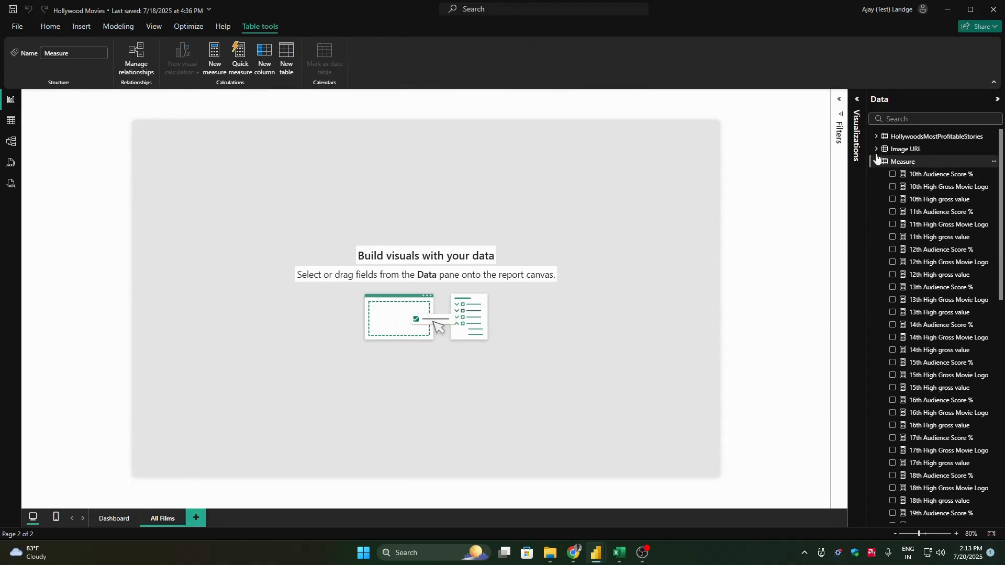
click(218, 53)
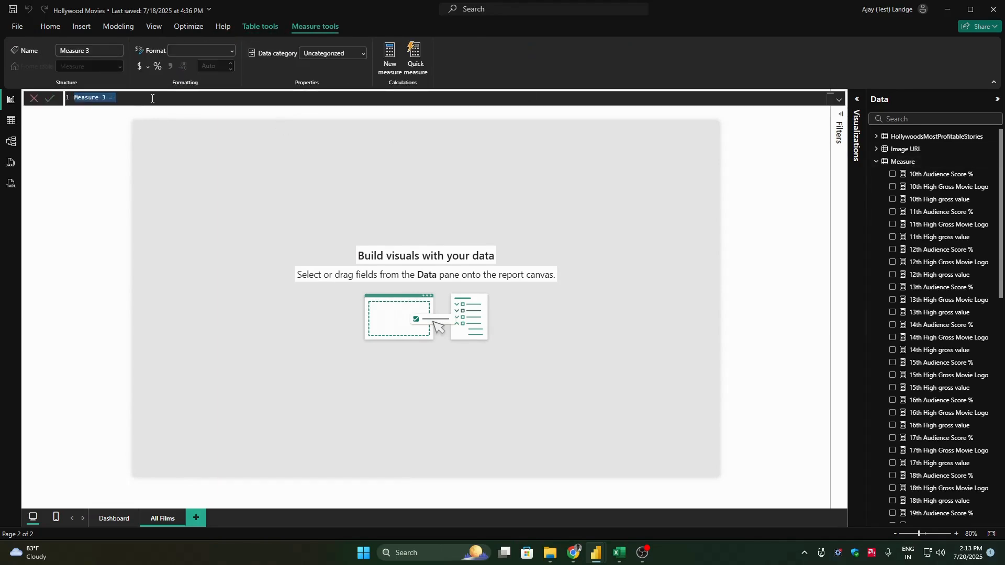
text(Label for All Movies 2 = "Hollywood")
key(BackSpace)
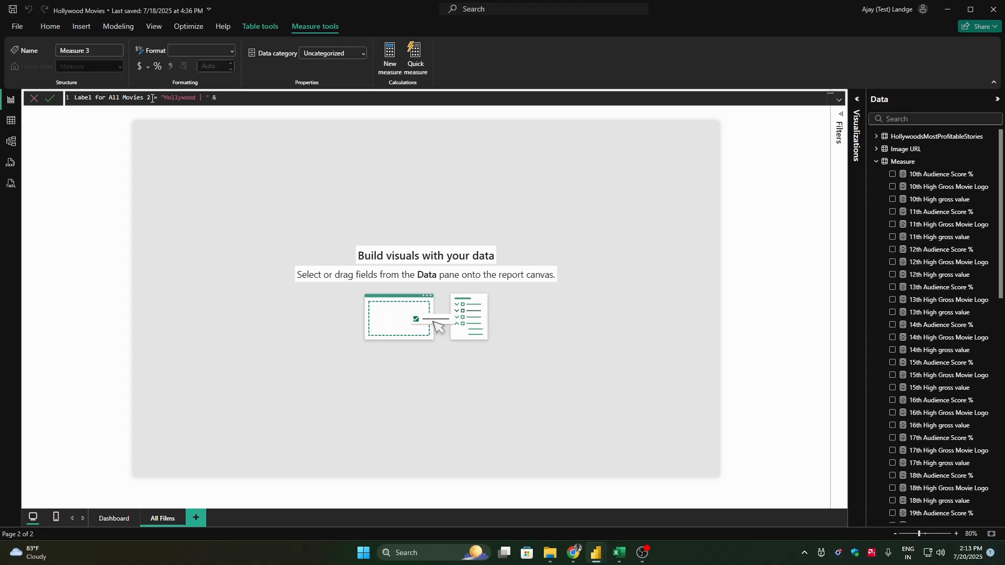
text([Total Films])
key(Tab)
key(Return)
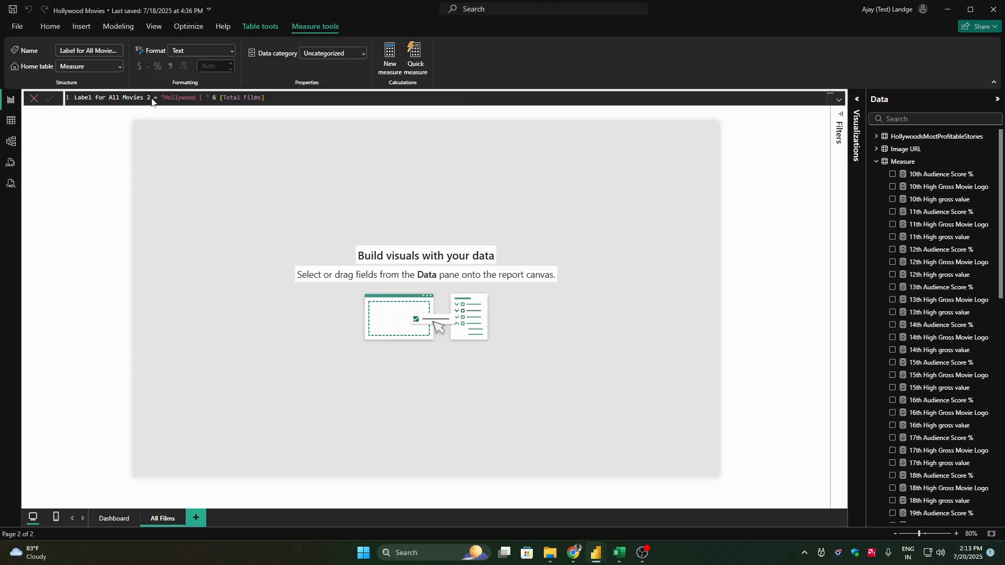
Step: Add a new card visual showing the Label for All Movies measure and make it wide and short near the canvas's upper-left corner
click(810, 183)
click(857, 99)
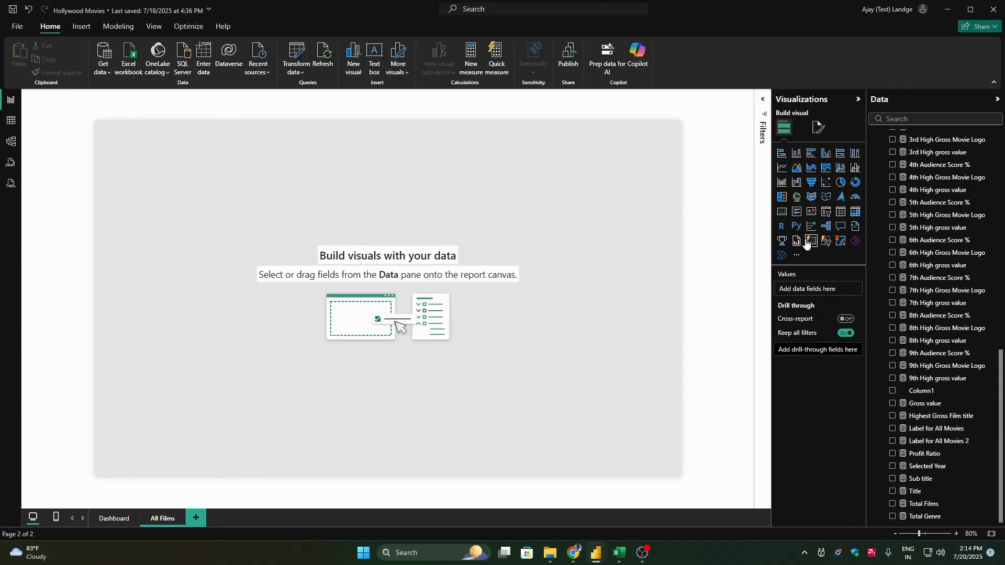
click(811, 241)
click(167, 192)
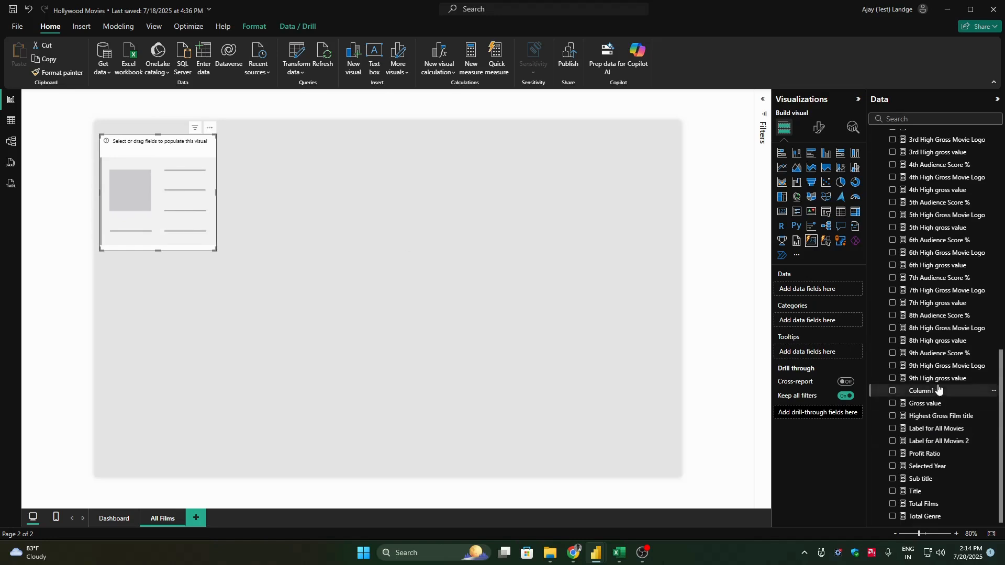
drag(951, 432, 294, 199)
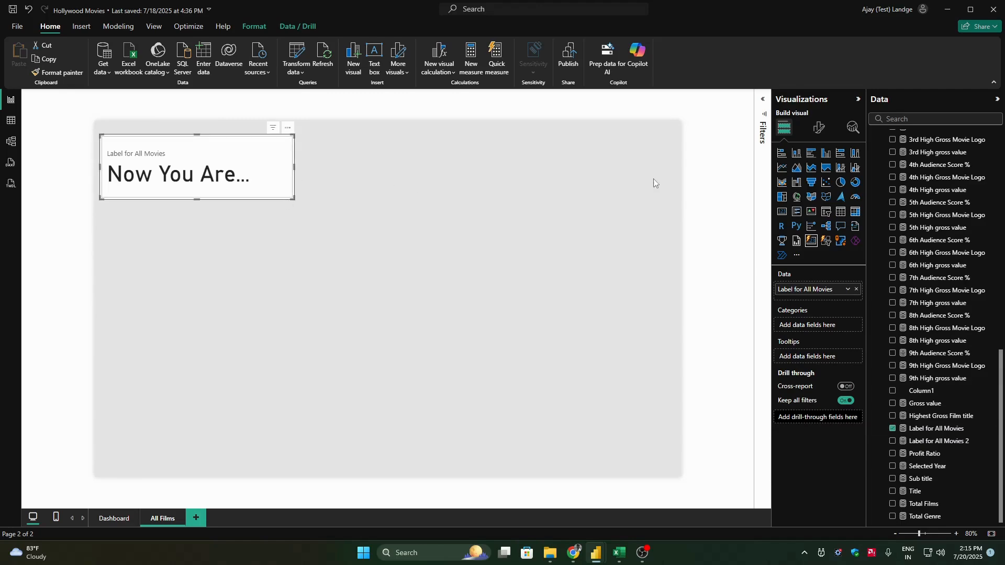
Step: Turn off the callout label of the Label for All Movies card
click(819, 127)
click(815, 271)
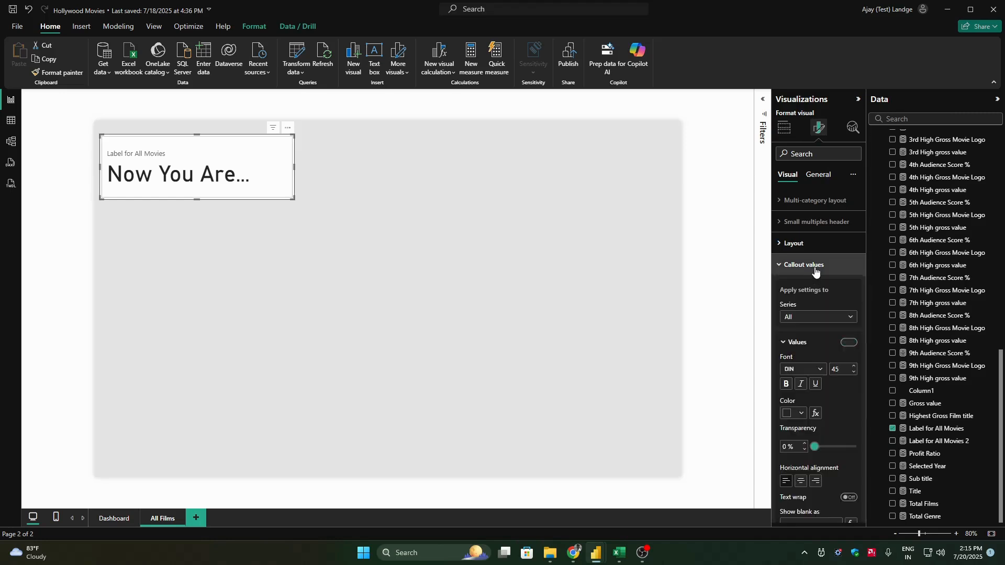
click(797, 343)
click(841, 369)
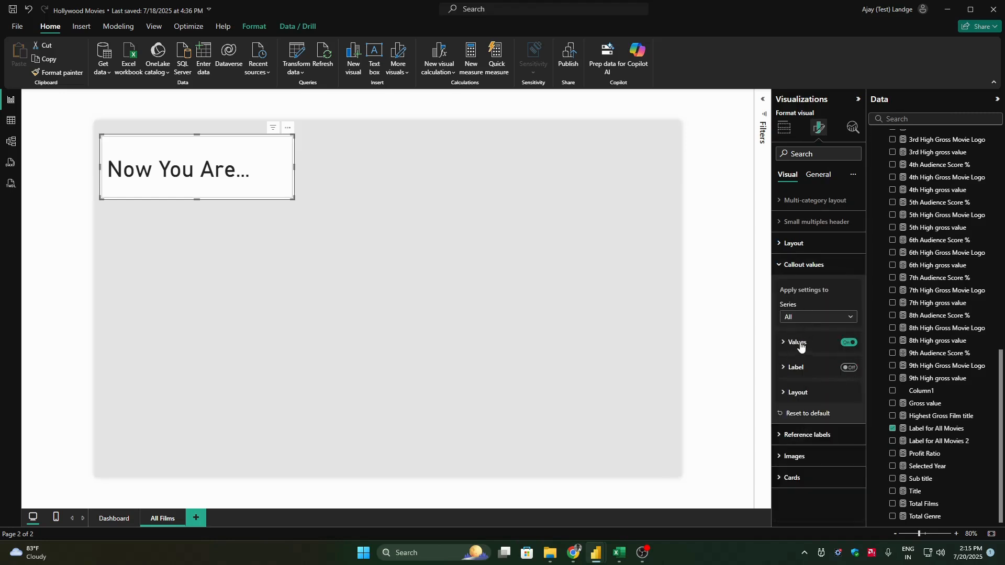
Step: Format the callout value of the Label for All Movies series in Trebuchet MS, size 20, black
click(801, 347)
click(804, 317)
click(802, 344)
click(820, 370)
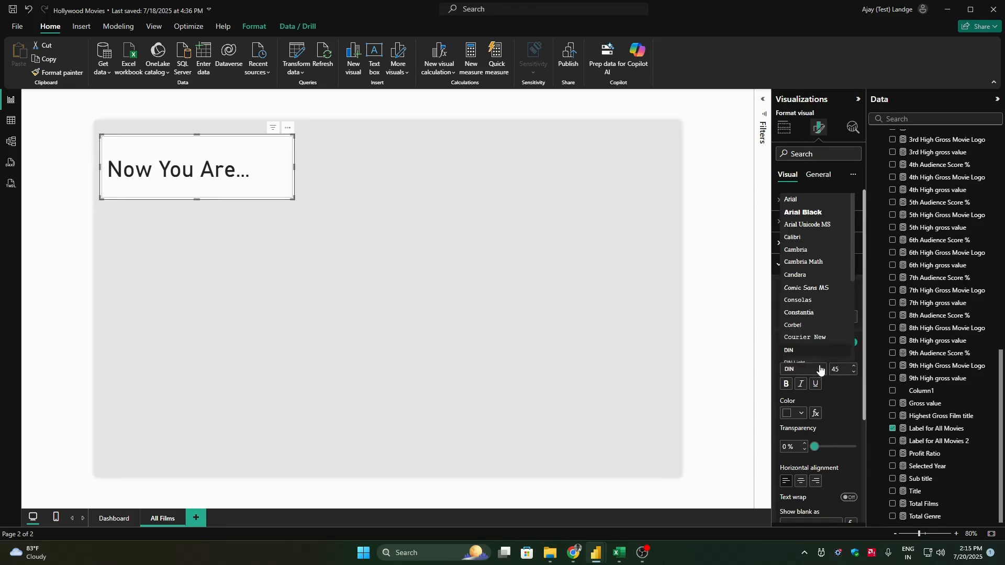
scroll(853, 337, down, 5)
click(816, 341)
click(844, 368)
key(Return)
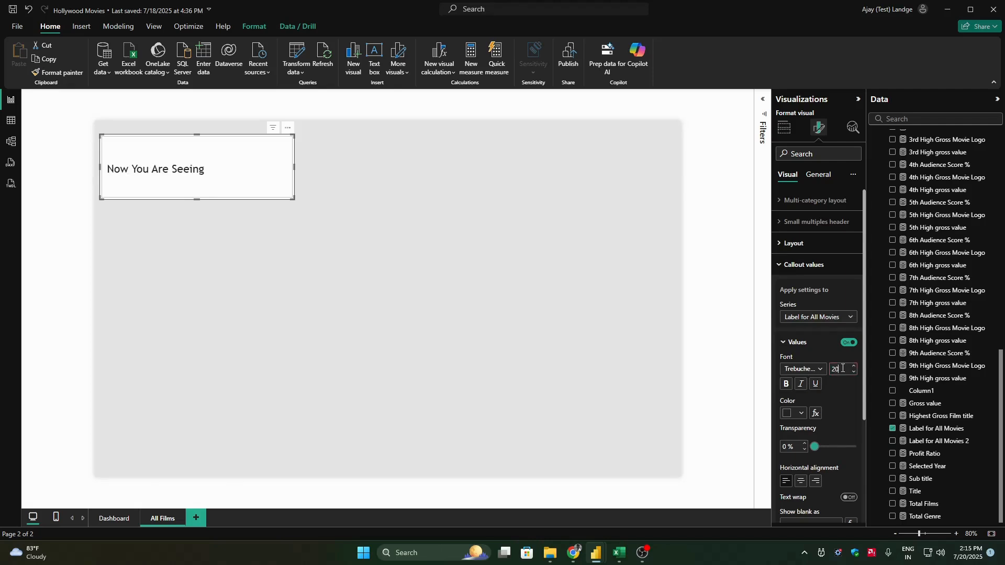
click(800, 414)
click(837, 366)
Step: Turn off the background and border of the Now You Are Seeing card
click(818, 174)
click(794, 243)
click(849, 268)
click(806, 243)
click(787, 175)
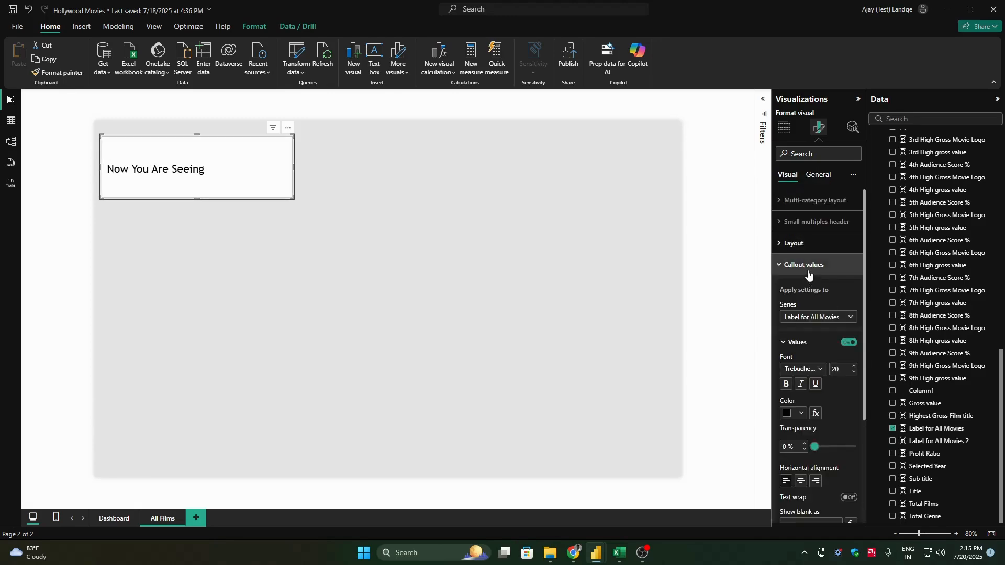
click(808, 265)
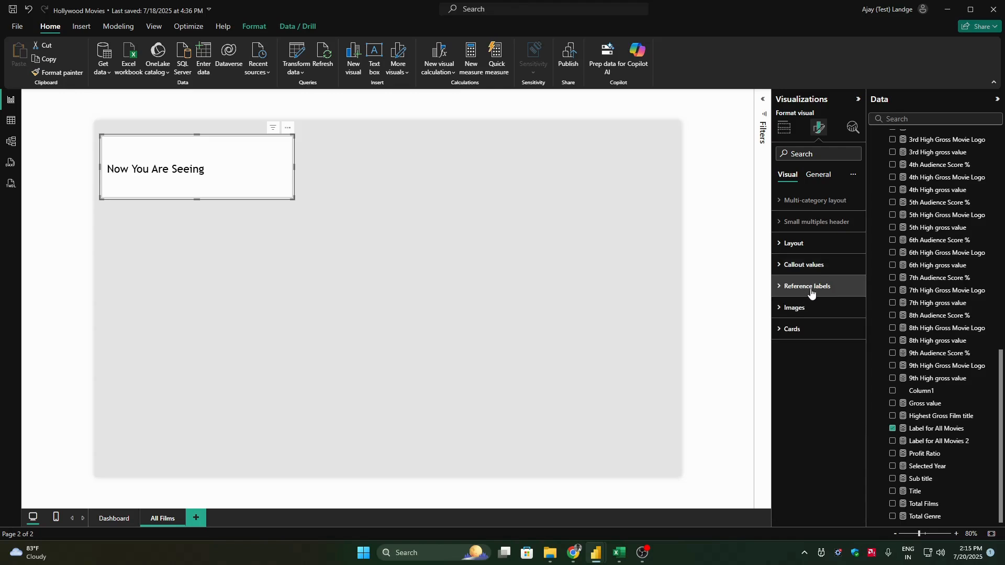
click(820, 175)
click(839, 247)
click(793, 176)
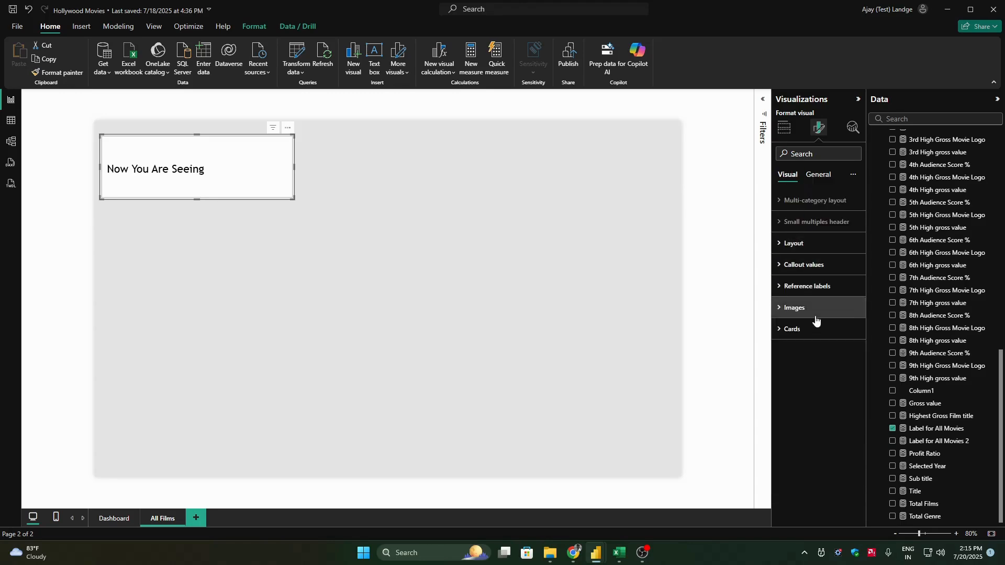
click(830, 329)
scroll(853, 403, down, 3)
click(845, 423)
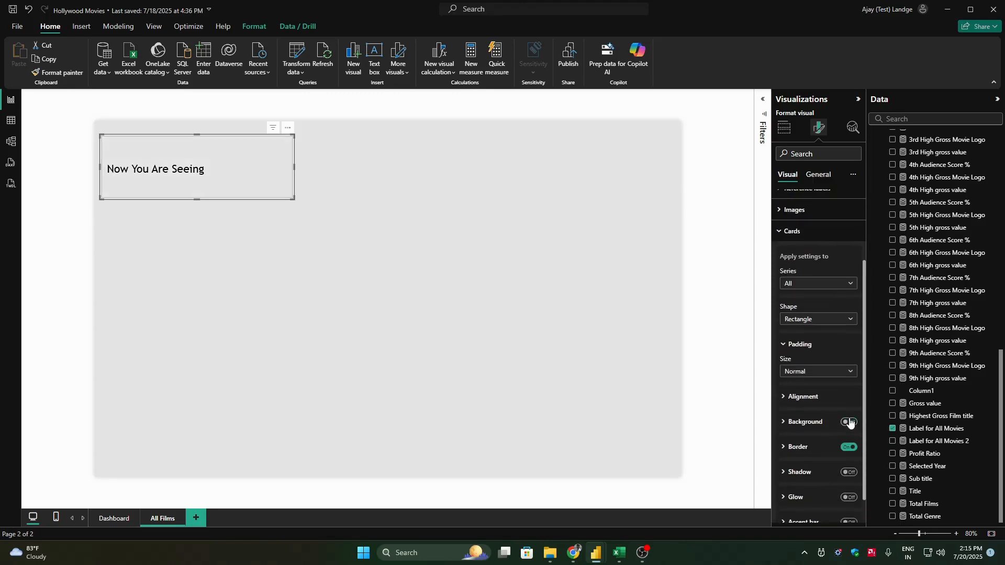
click(850, 448)
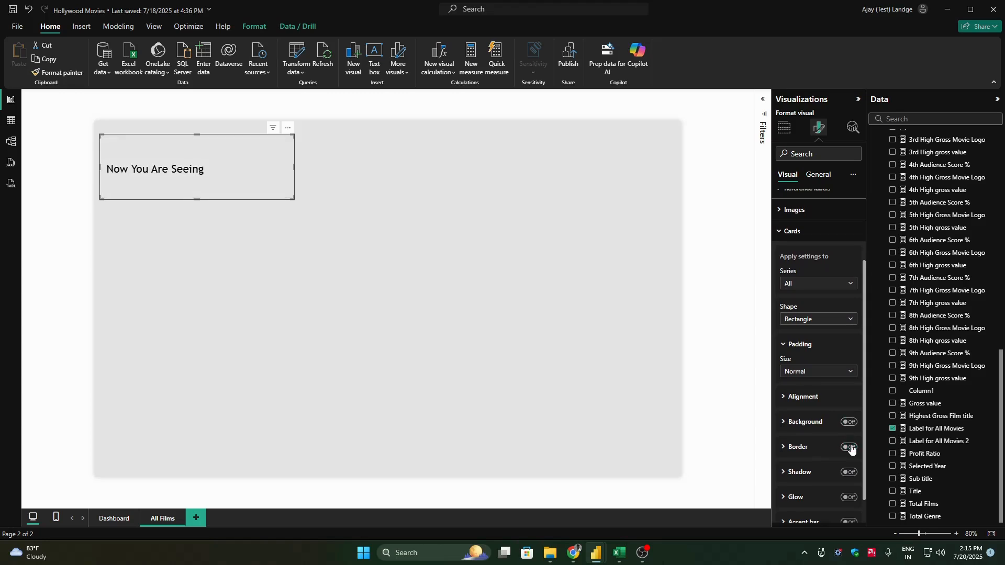
click(816, 234)
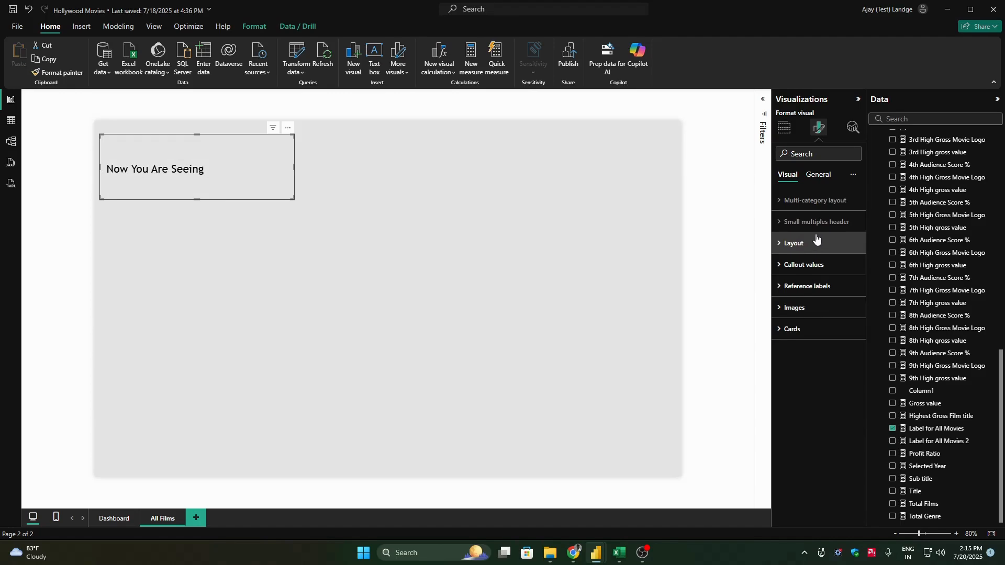
Step: Shrink the Now You Are Seeing card around its text, reposition it near the upper-left corner, and place a copy directly beneath it
mouse_move(196, 135)
mouse_down()
mouse_move(190, 172)
mouse_move(212, 143)
mouse_up()
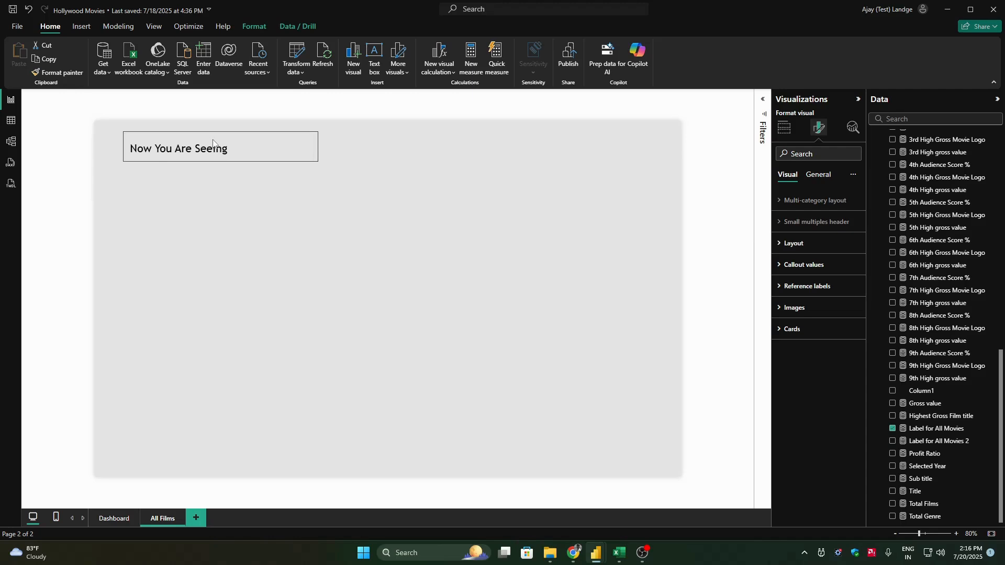
drag(317, 149, 246, 153)
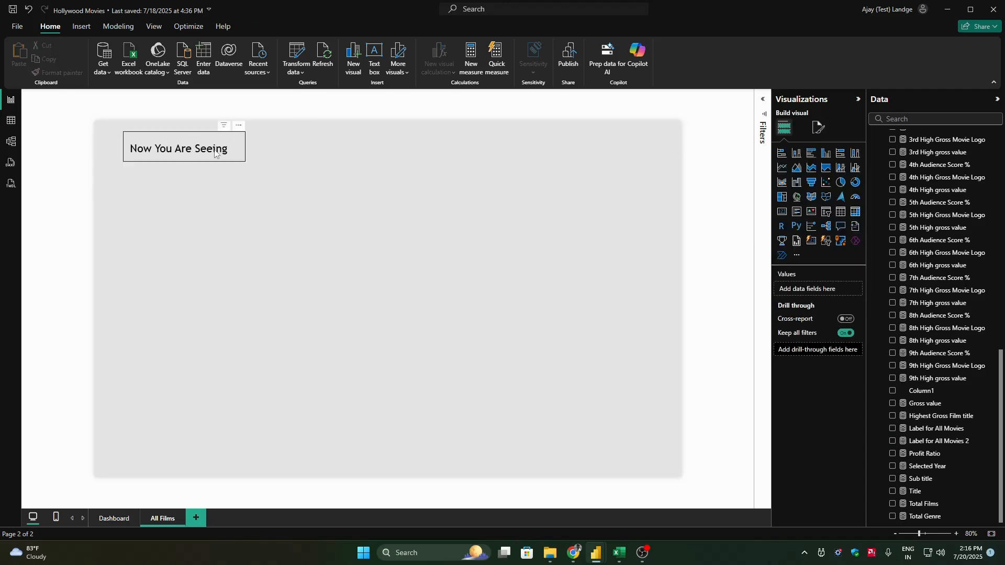
key(ctrl+c)
key(ctrl+v)
drag(215, 153, 210, 176)
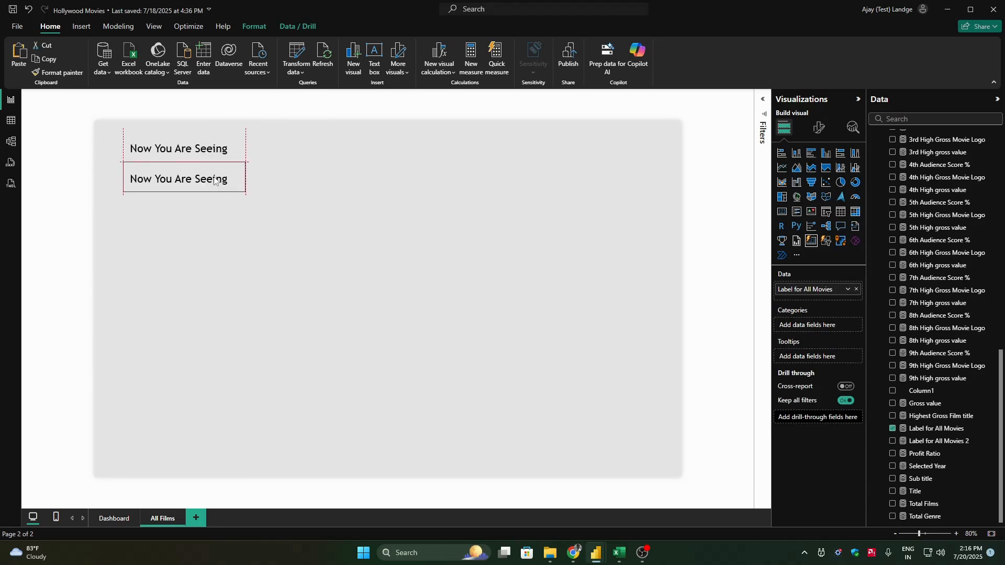
Step: Replace the copied card's field with Label for All Movies 2 and format its callout value in Trebuchet MS, size 10
click(856, 290)
click(893, 442)
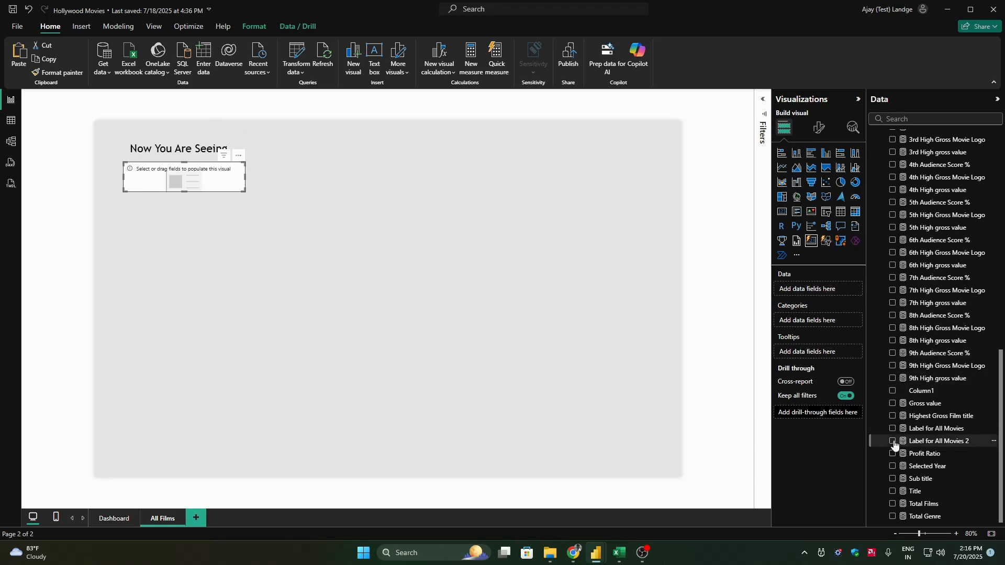
click(818, 128)
click(817, 263)
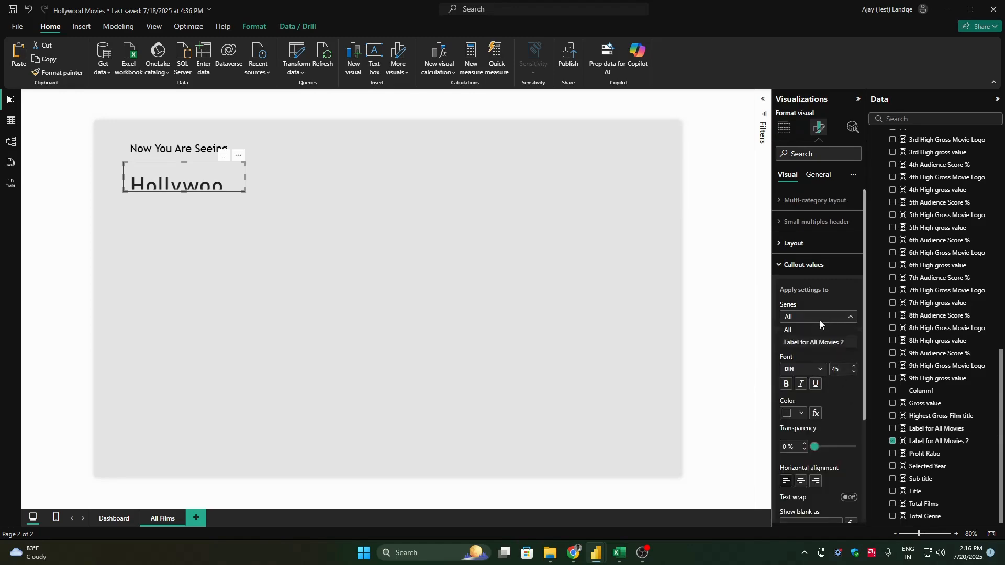
click(820, 369)
scroll(853, 340, down, 5)
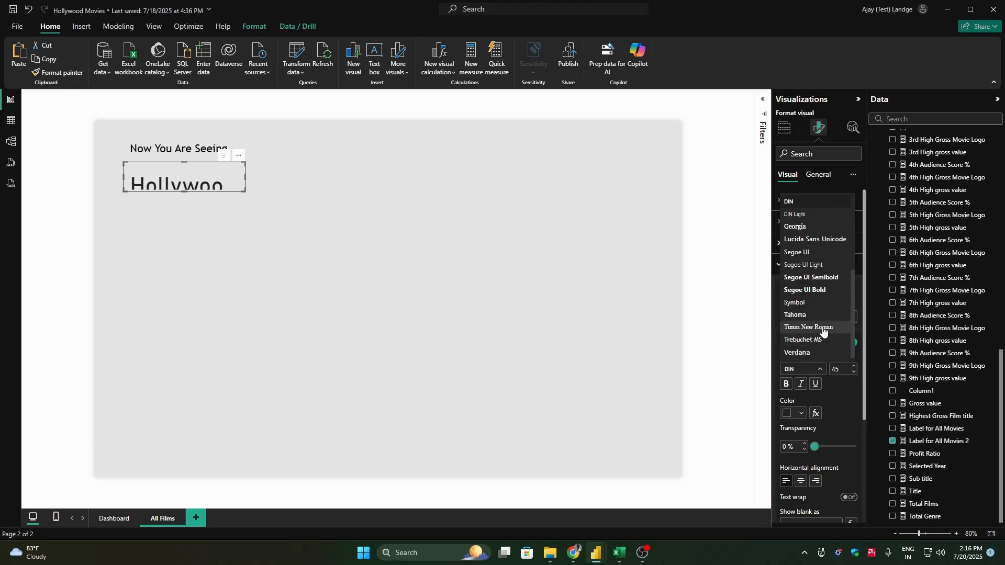
click(809, 341)
click(848, 371)
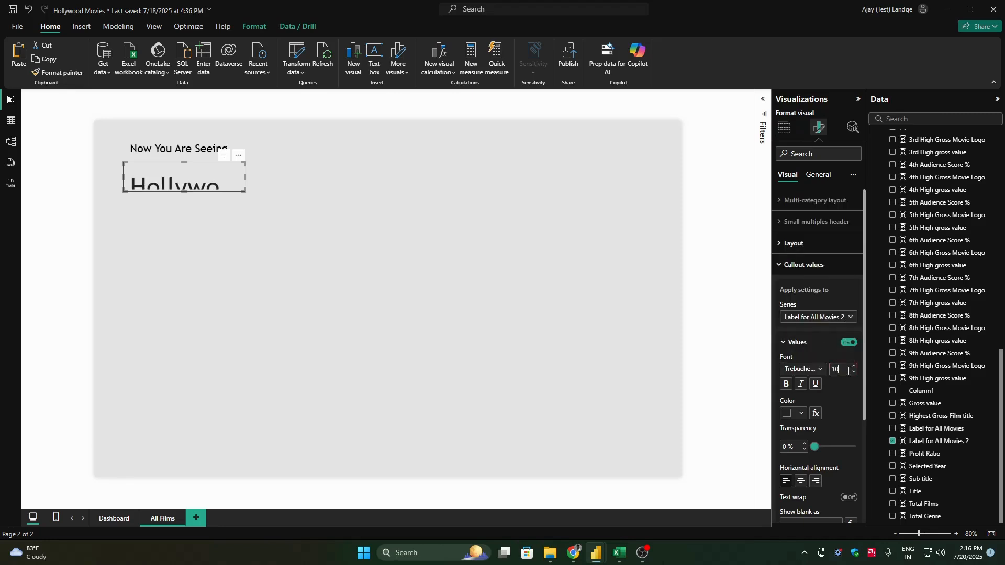
Step: Shrink the Hollywood card around its text and position it closely below the Now You Are Seeing text, aligned with its start
drag(243, 178, 163, 167)
click(183, 202)
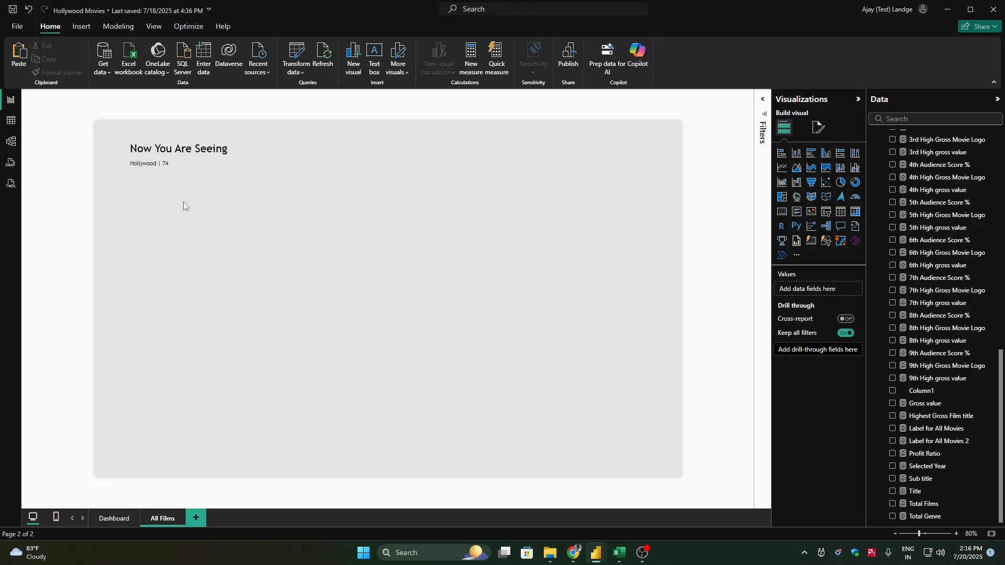
click(152, 172)
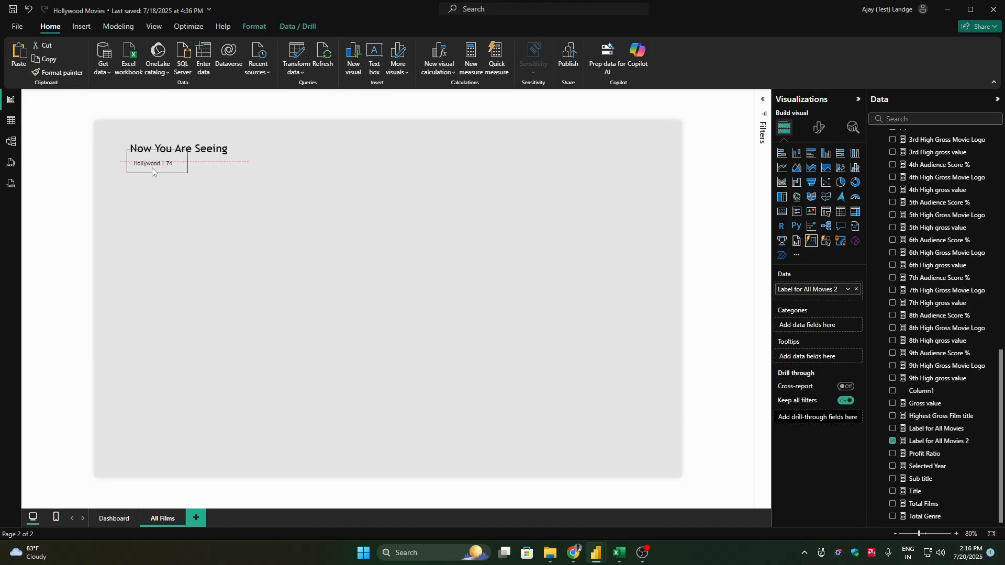
click(241, 210)
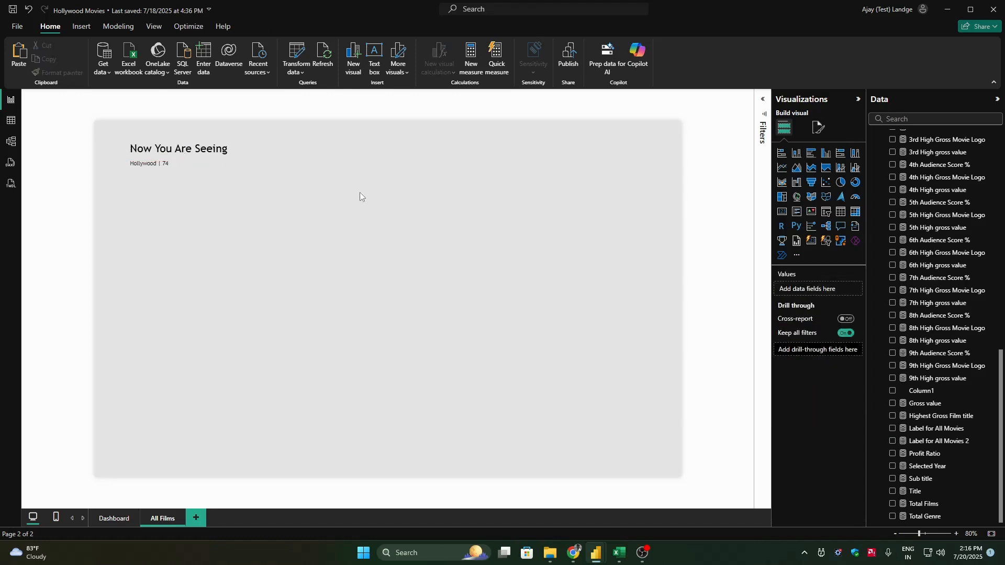
Step: Insert a line shape and place it horizontally between the Now You Are Seeing and Hollywood texts
click(82, 27)
click(374, 58)
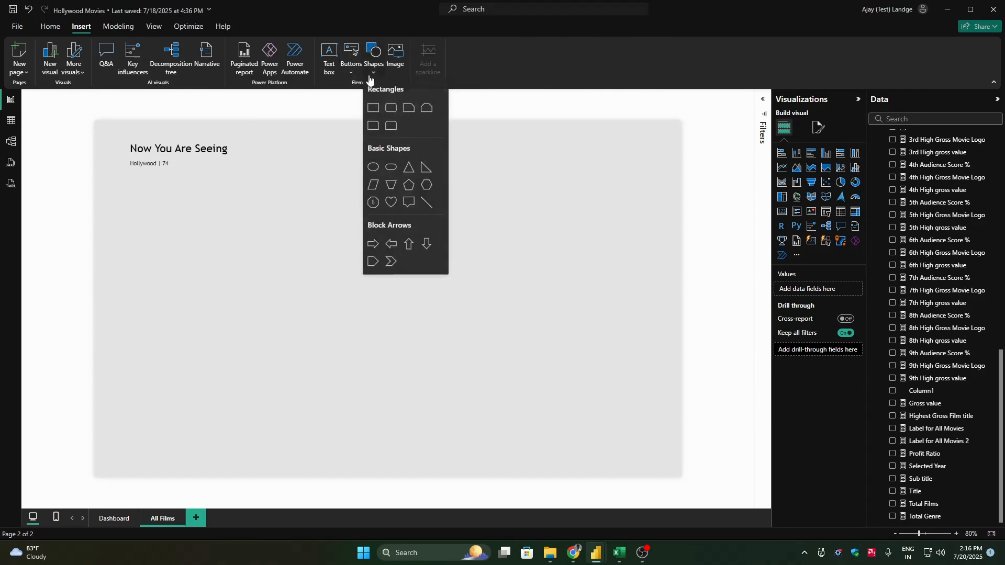
click(426, 203)
drag(157, 284, 245, 161)
click(238, 190)
Step: Widen the Hollywood card to match the heading card and shorten the line so it starts at the heading text
click(167, 166)
drag(185, 163, 245, 165)
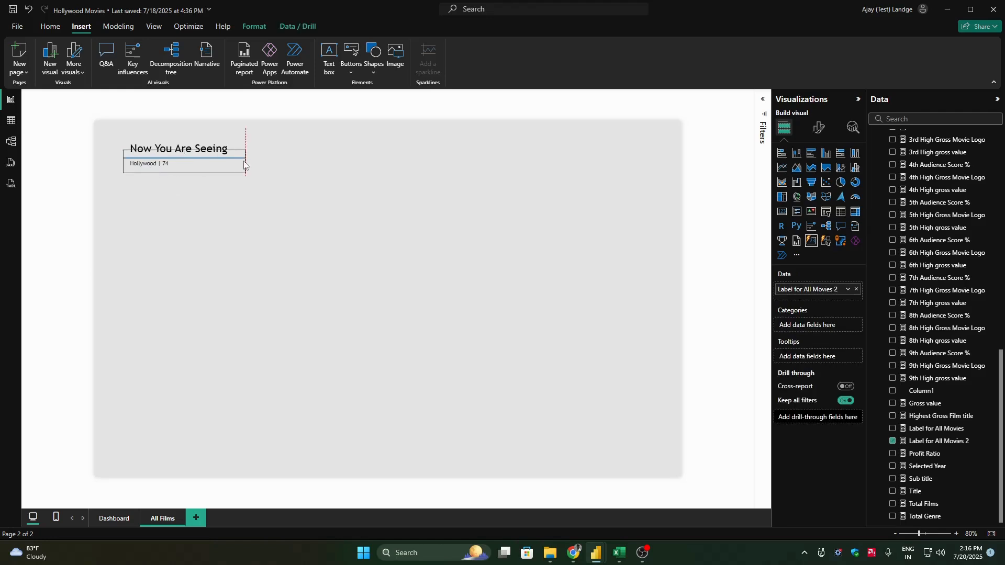
click(243, 231)
click(125, 158)
drag(124, 158, 135, 162)
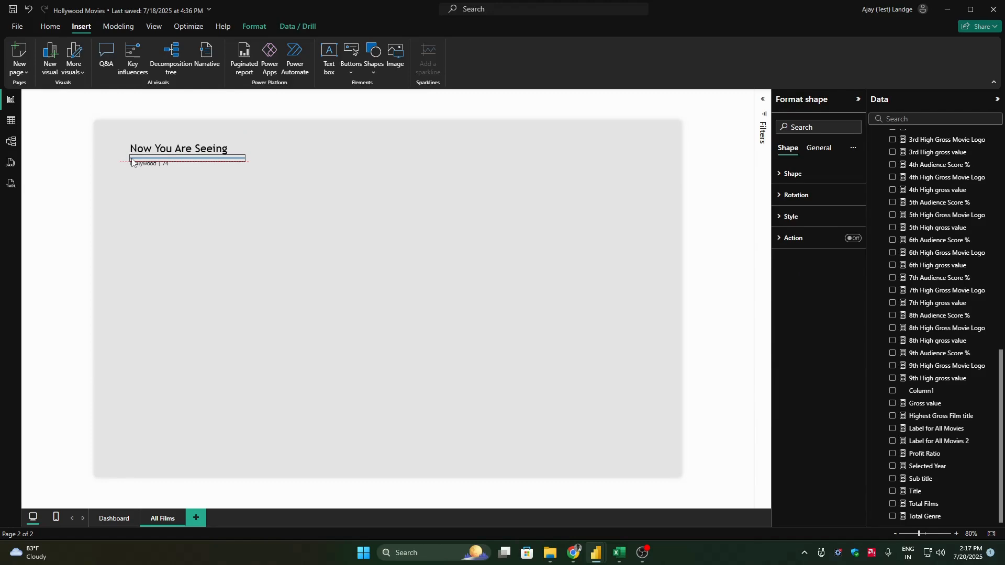
click(172, 261)
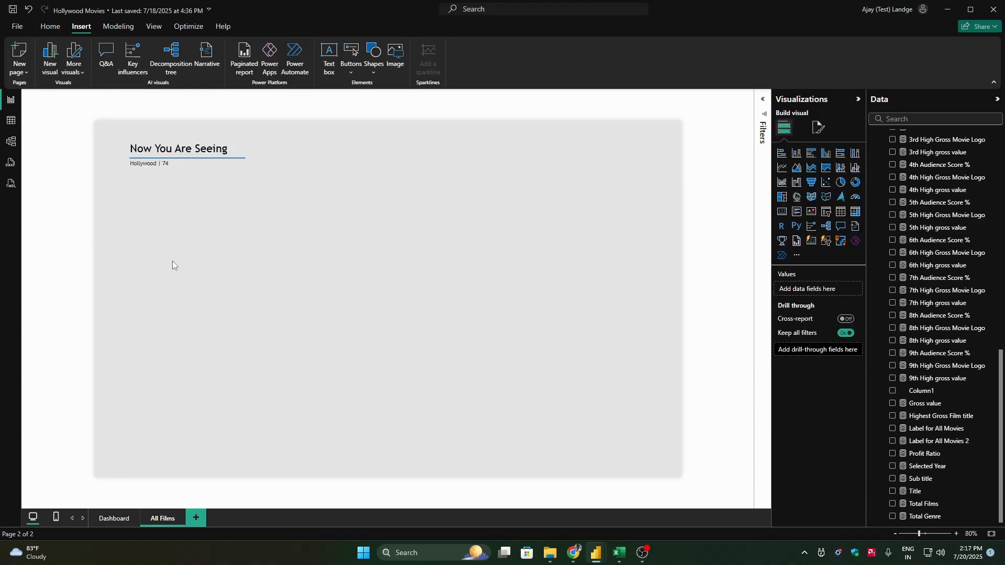
Step: Switch the Now You Are Seeing card's padding to Custom and set its left padding to 0 px
click(193, 150)
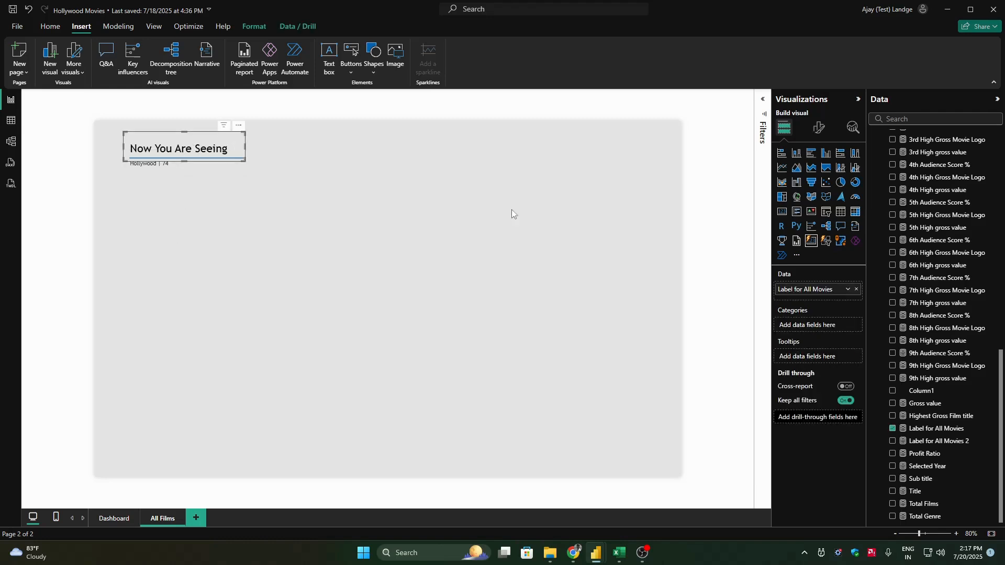
click(819, 127)
click(806, 329)
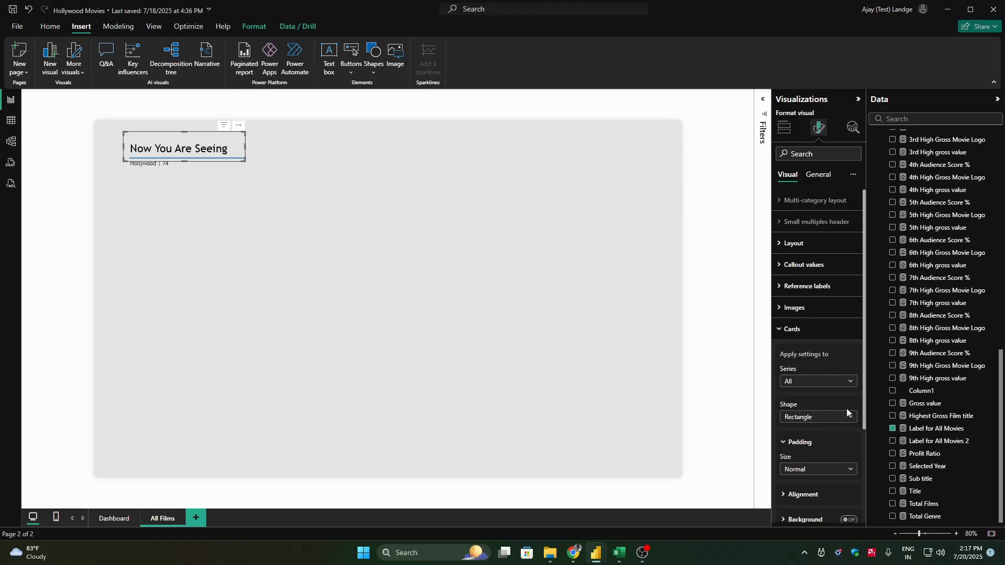
drag(865, 387, 866, 471)
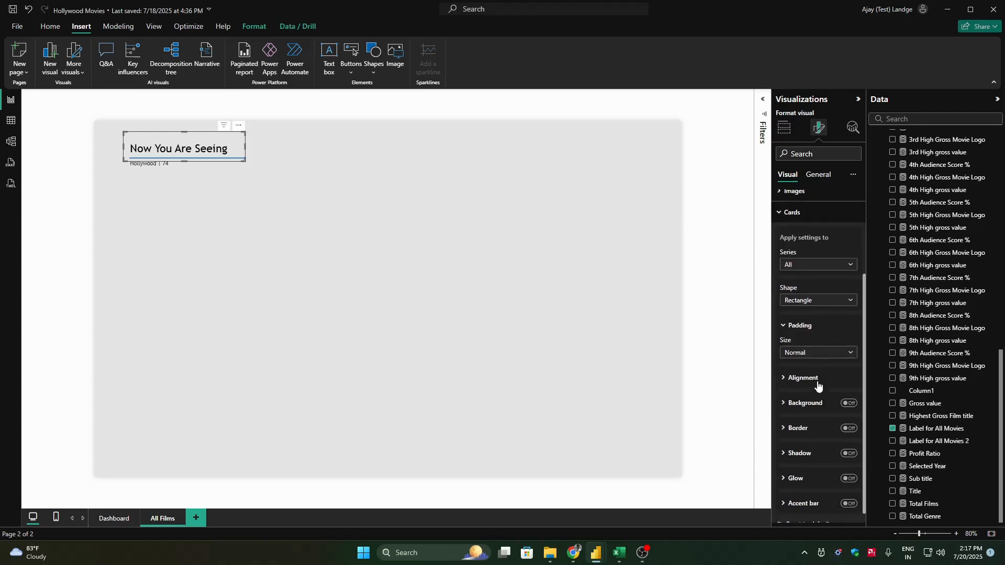
click(815, 362)
click(806, 402)
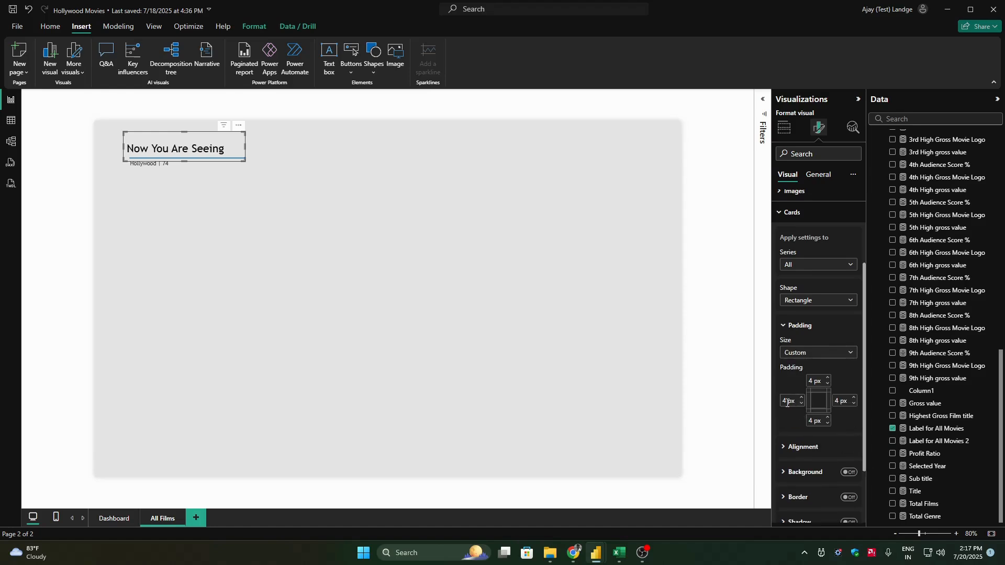
key(BackSpace)
text(0)
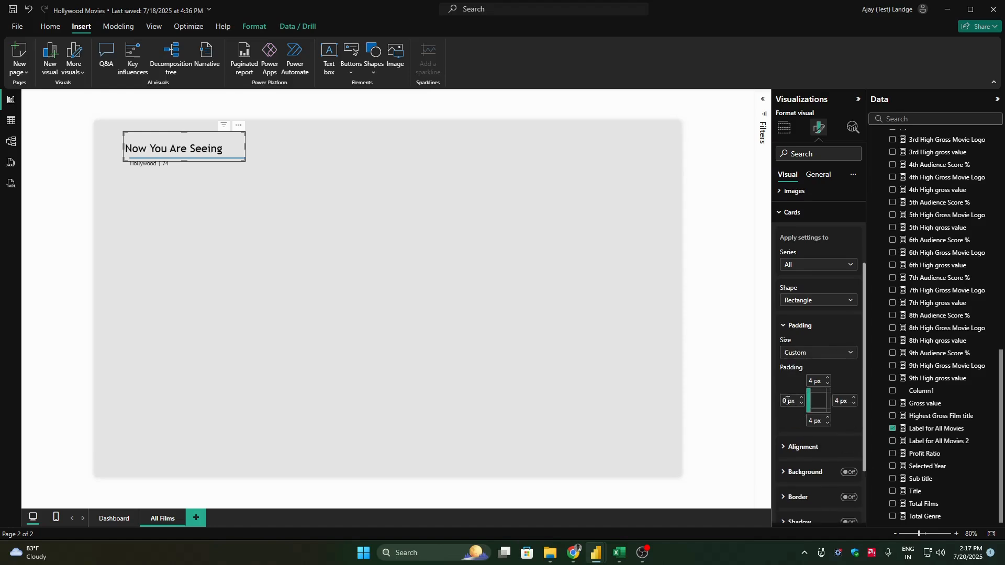
Step: Give the Hollywood card custom padding with 0 px on the left and extend the divider line to the cards' left edge
click(168, 166)
click(817, 353)
click(801, 400)
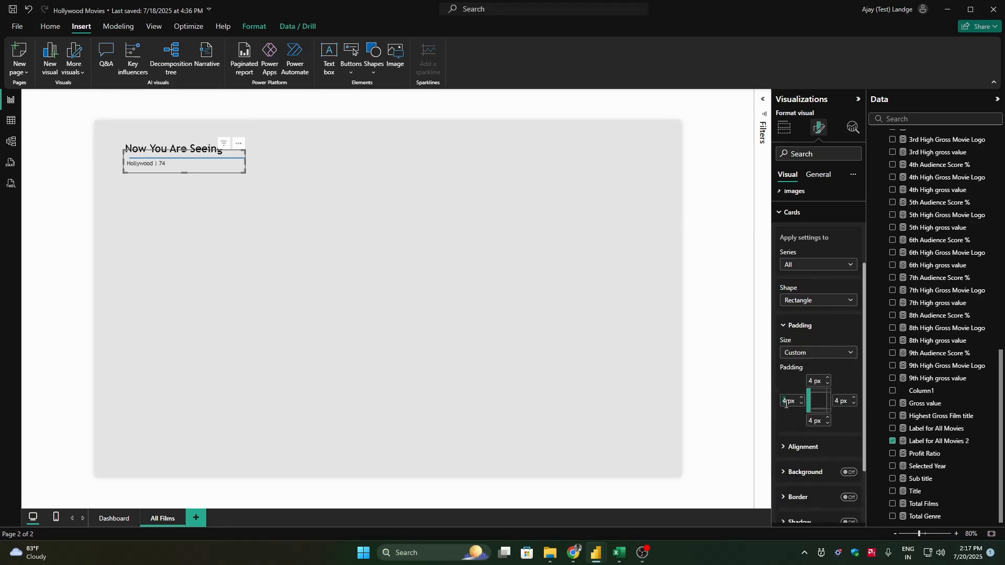
click(205, 250)
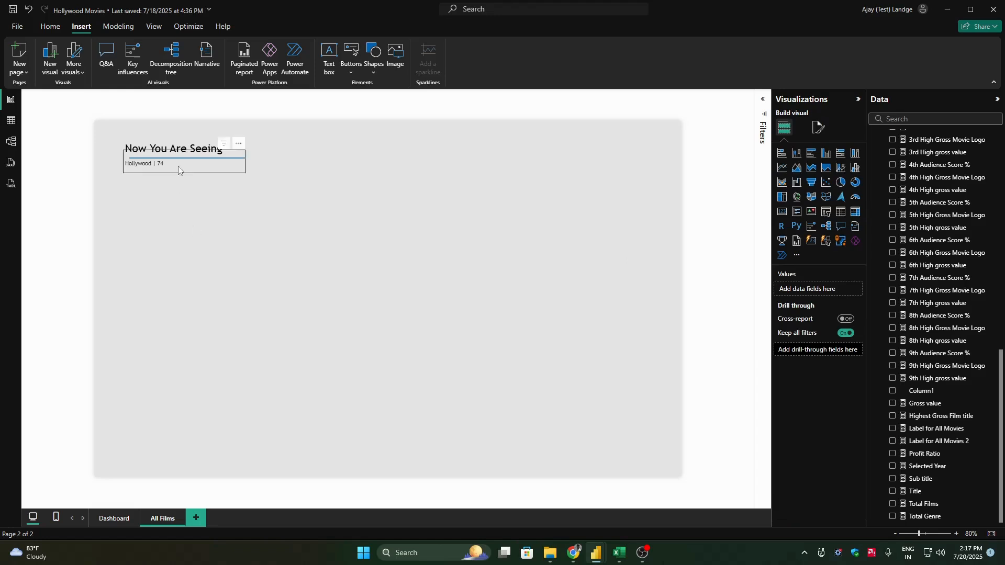
click(179, 160)
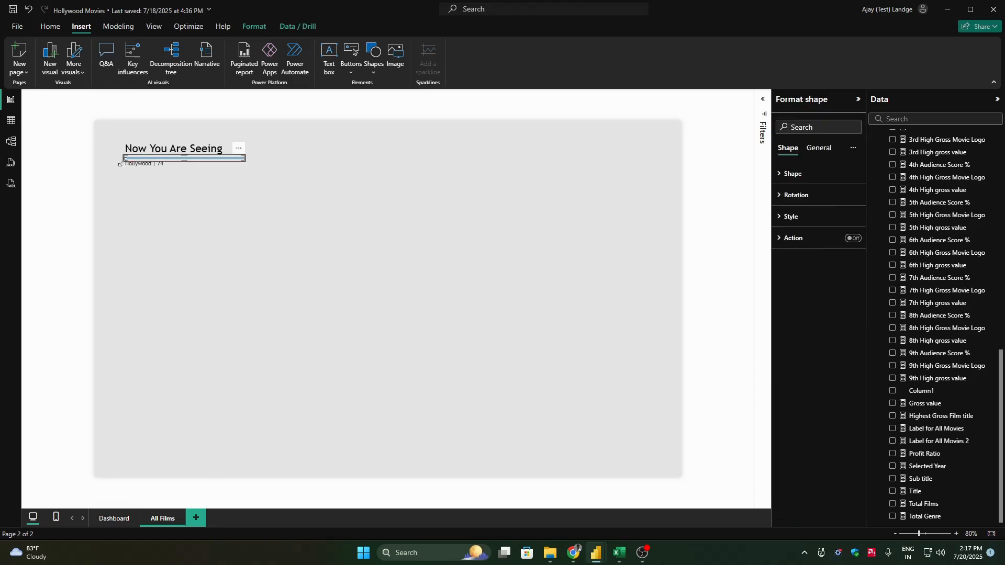
click(171, 218)
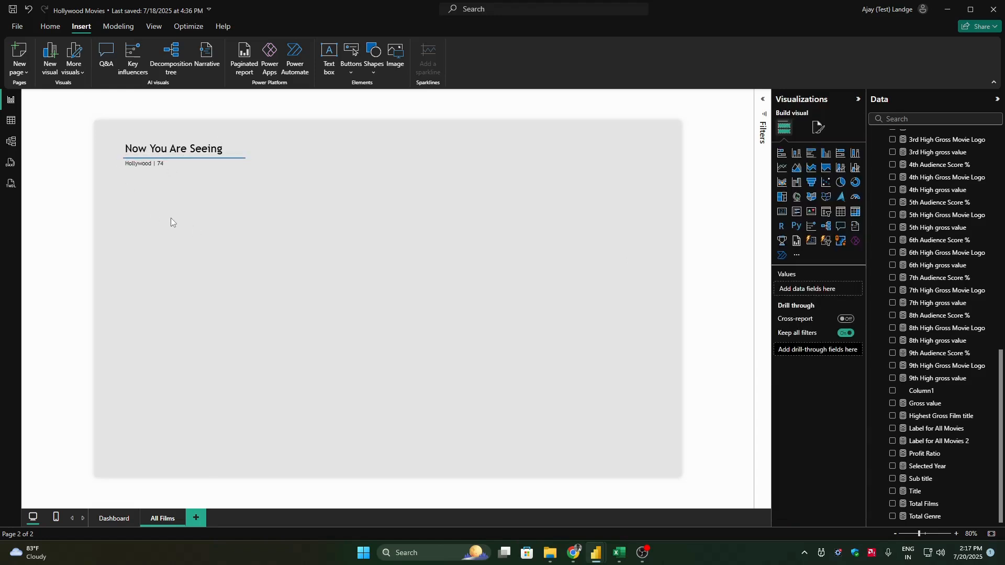
Step: Narrow the heading card, divider line and Hollywood card to the end of the Now You Are Seeing text
click(215, 149)
drag(245, 144, 227, 160)
click(233, 157)
click(231, 168)
click(254, 194)
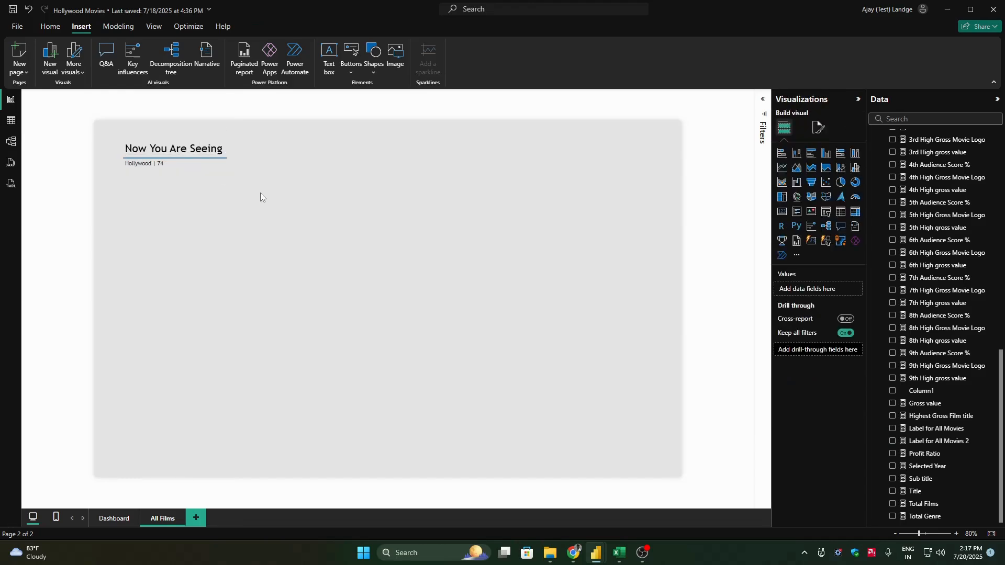
click(160, 173)
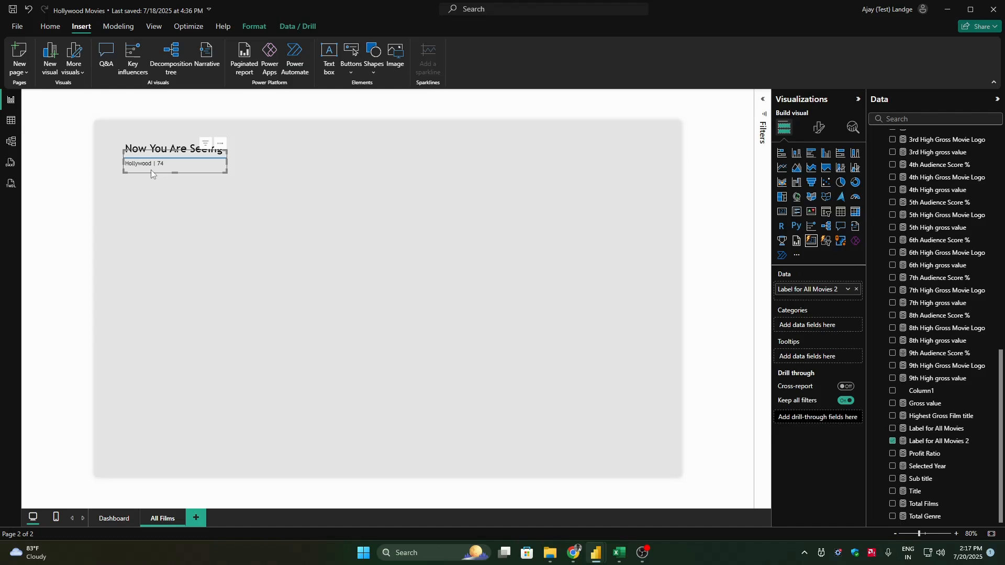
click(174, 212)
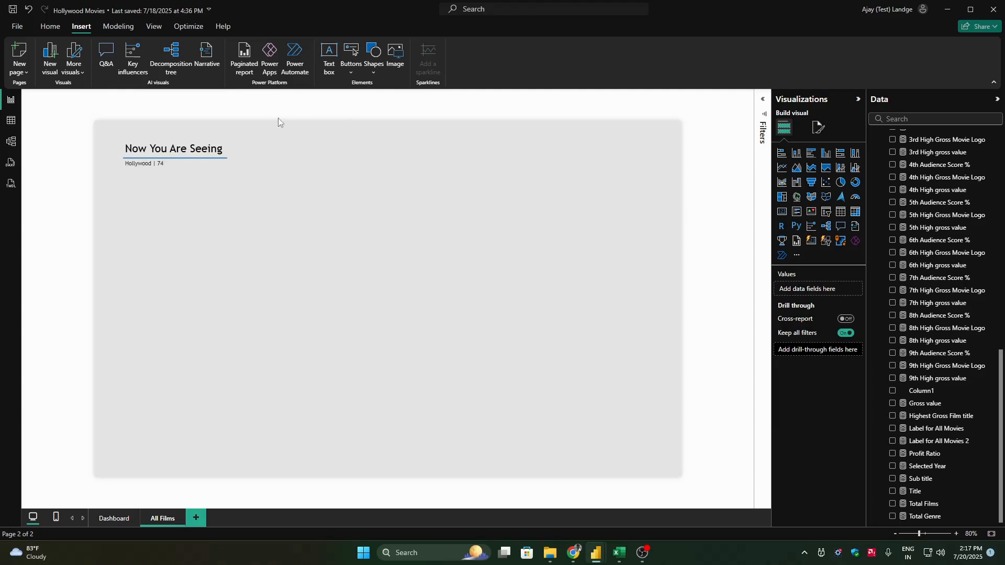
Step: Insert a rectangle shape and place it as a wide bar in the upper-right part of the report page
click(374, 58)
click(372, 107)
drag(196, 240, 653, 160)
drag(490, 161, 430, 161)
Step: Set the rectangle's height to 62 and its width to 556
click(818, 149)
click(813, 173)
click(800, 227)
text(52)
key(Tab)
text(556)
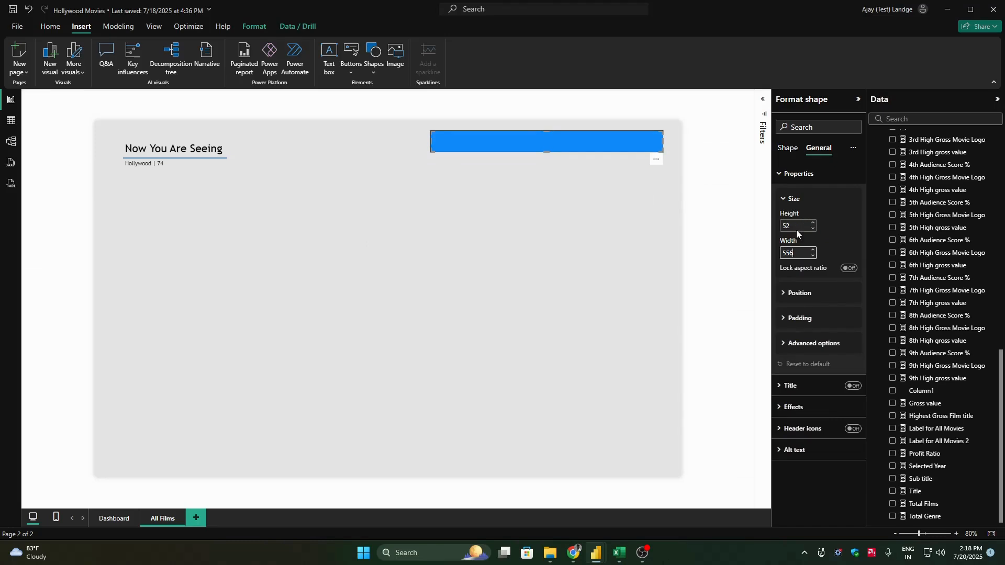
click(802, 225)
text(62)
key(Tab)
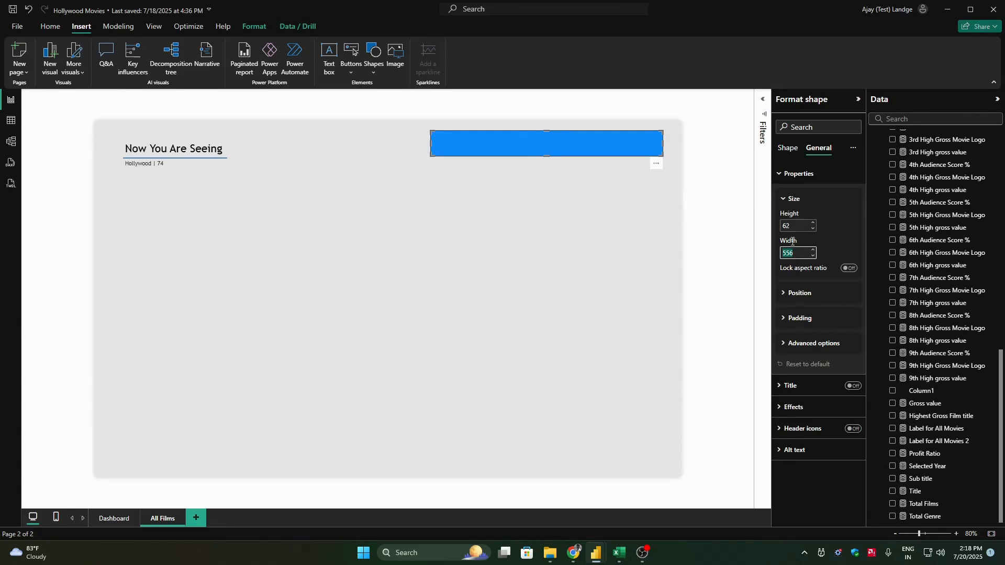
click(798, 173)
Step: Fill the rectangle with white and turn off its border
click(787, 148)
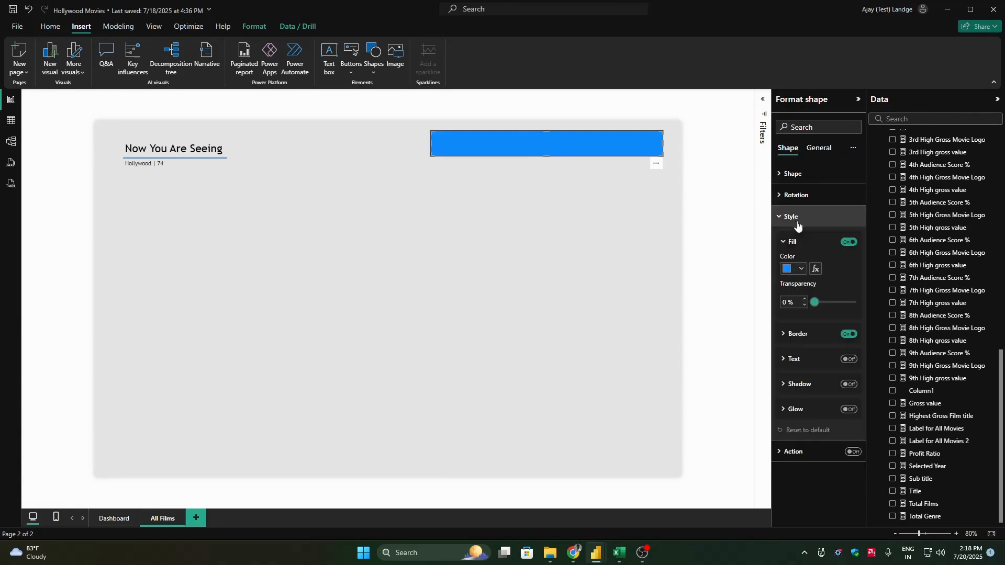
click(800, 270)
click(794, 307)
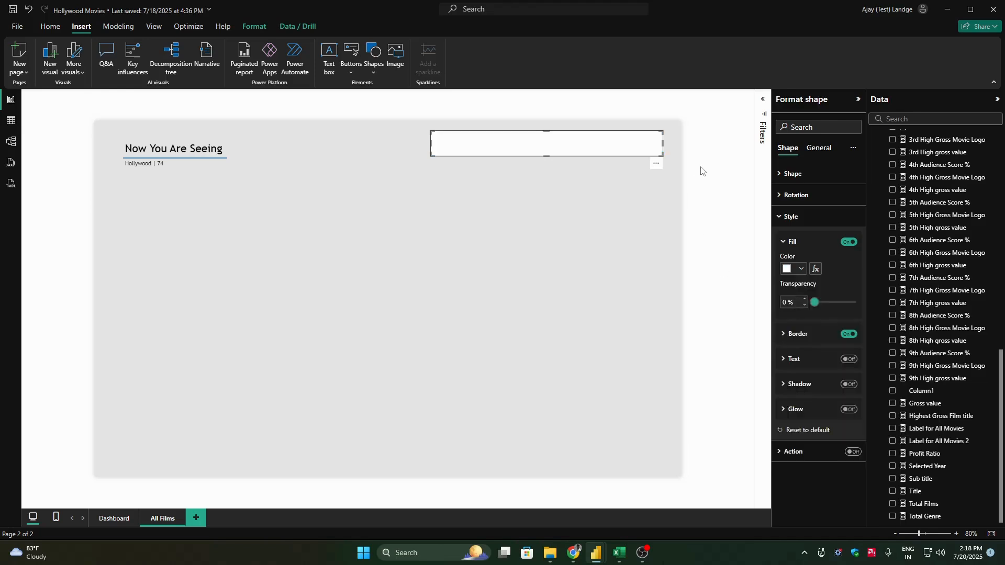
click(849, 335)
click(747, 157)
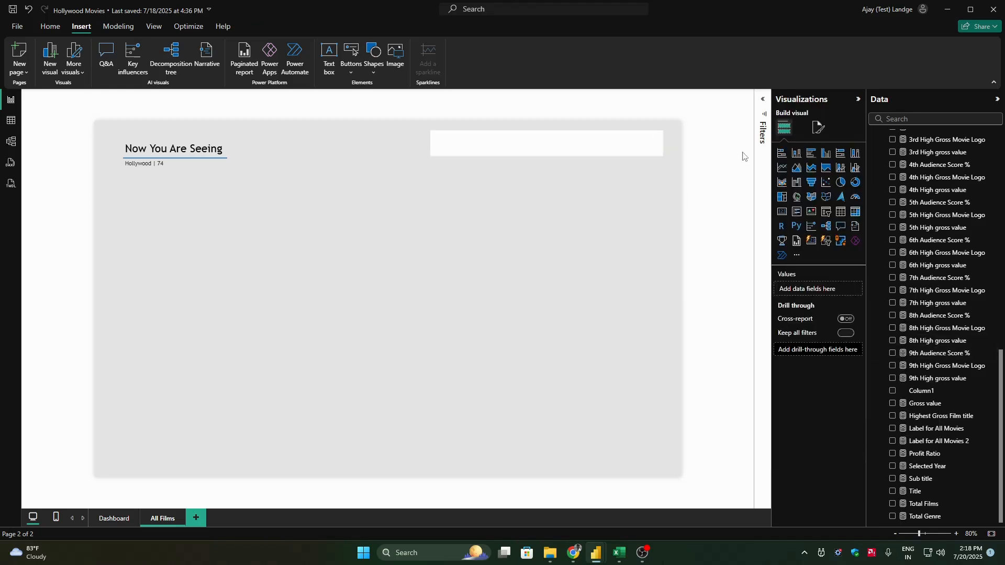
Step: Add a slicer to the open area of the page with Year from HollywoodsMostProfitableStories as its field
click(828, 212)
drag(137, 256, 189, 264)
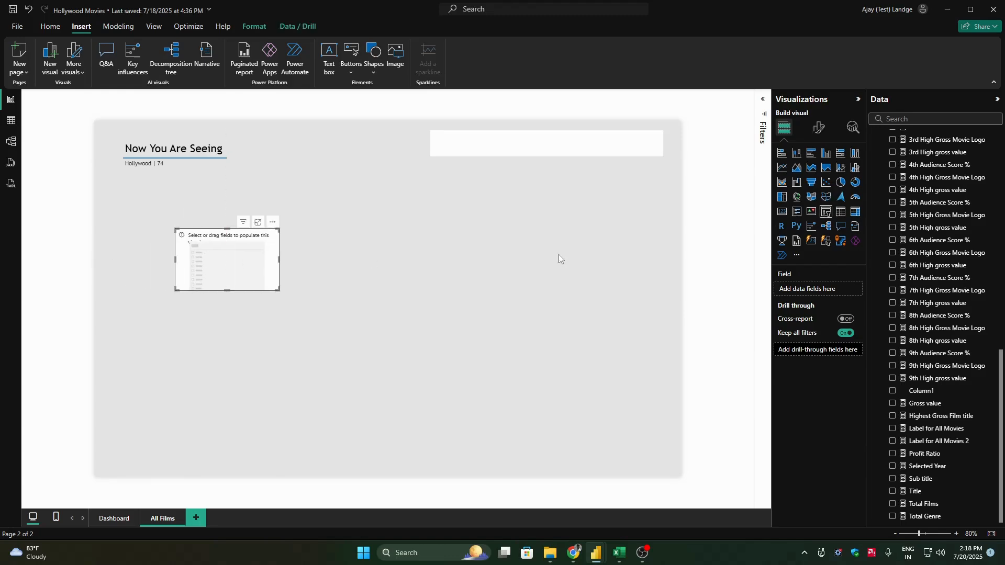
scroll(921, 221, up, 10)
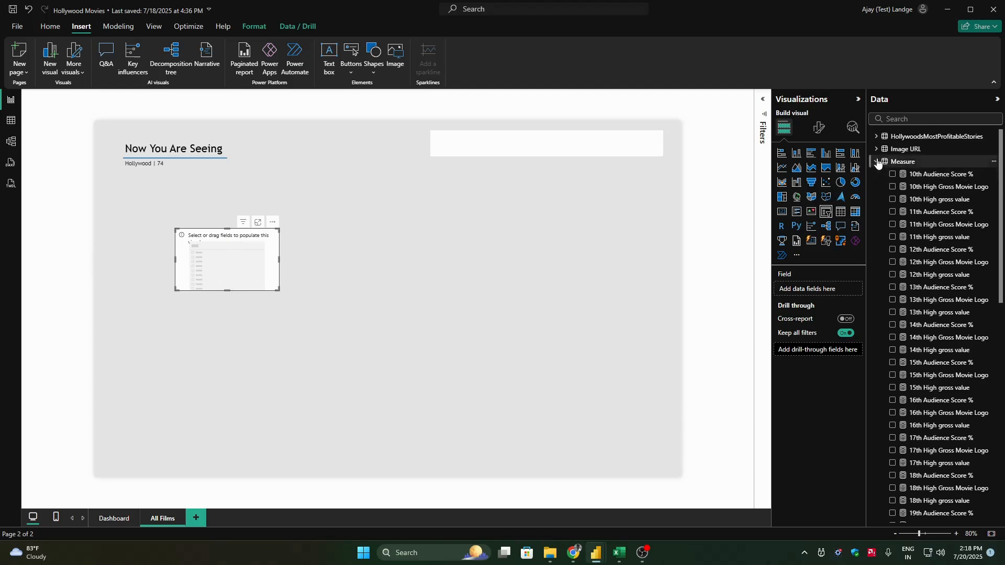
click(876, 136)
drag(915, 250, 246, 261)
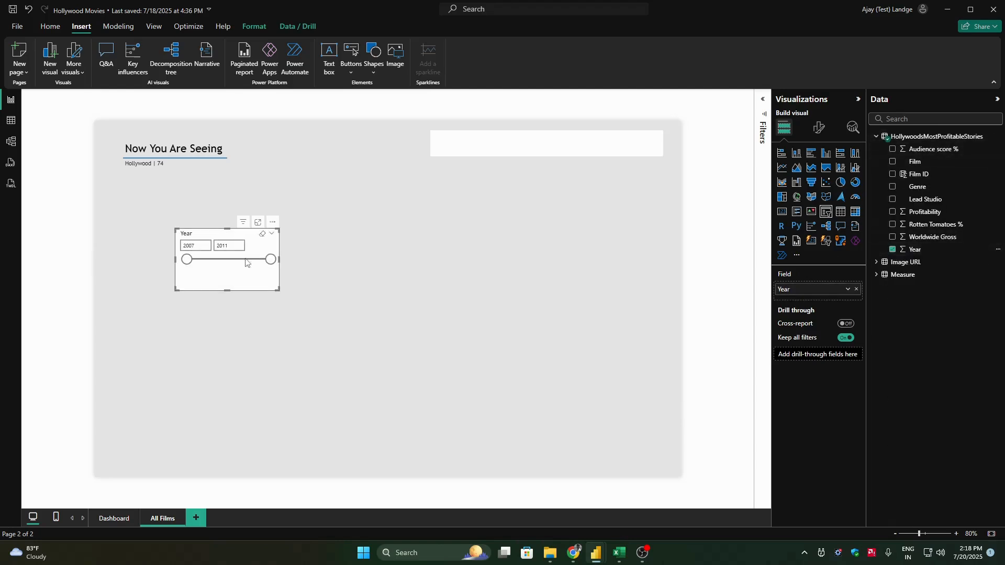
Step: Change the Year slicer's style to Tile
click(819, 127)
click(808, 200)
click(817, 252)
click(783, 278)
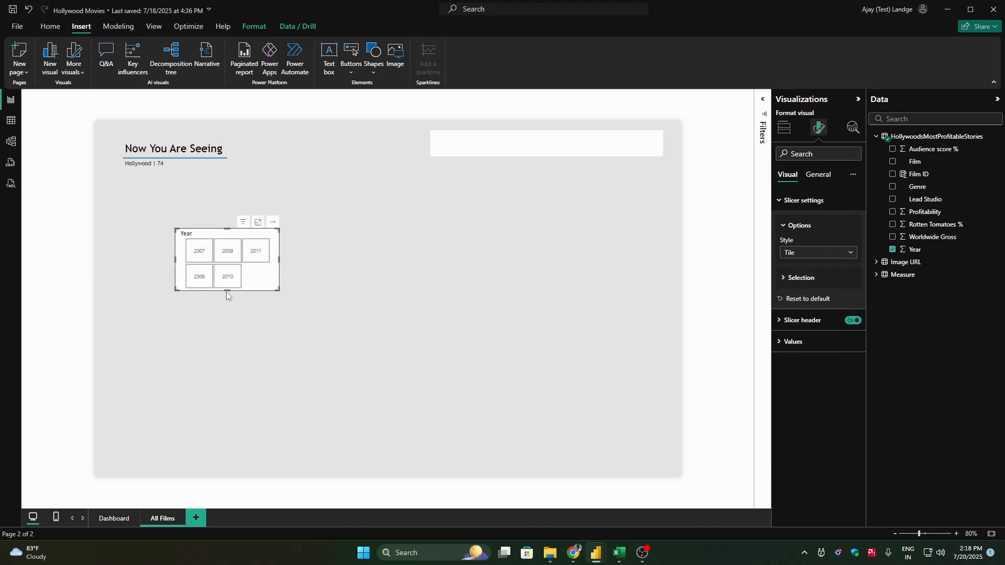
Step: Turn off the Year slicer's header and resize it so all year tiles sit in a single row
drag(226, 291, 227, 261)
click(853, 321)
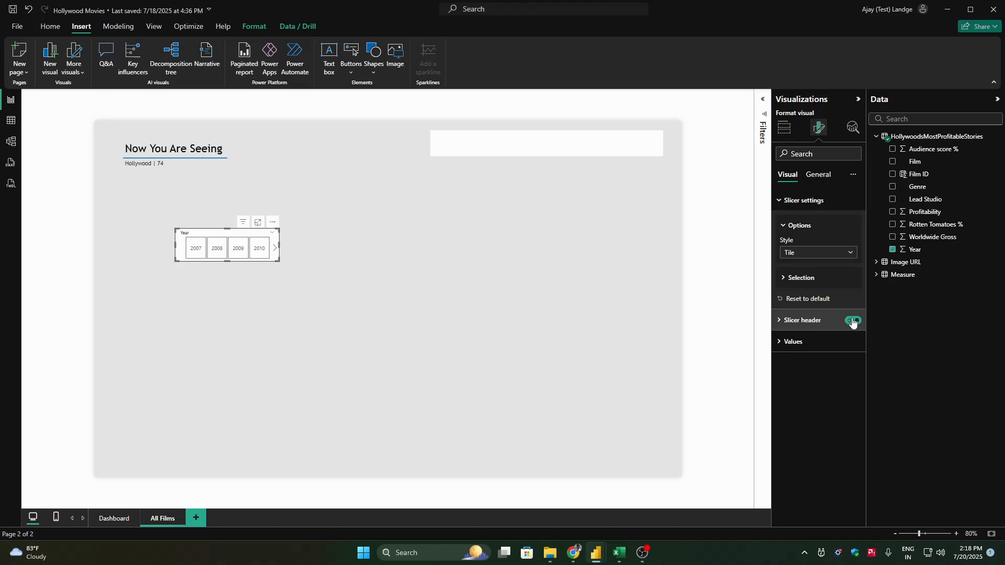
drag(176, 245, 273, 246)
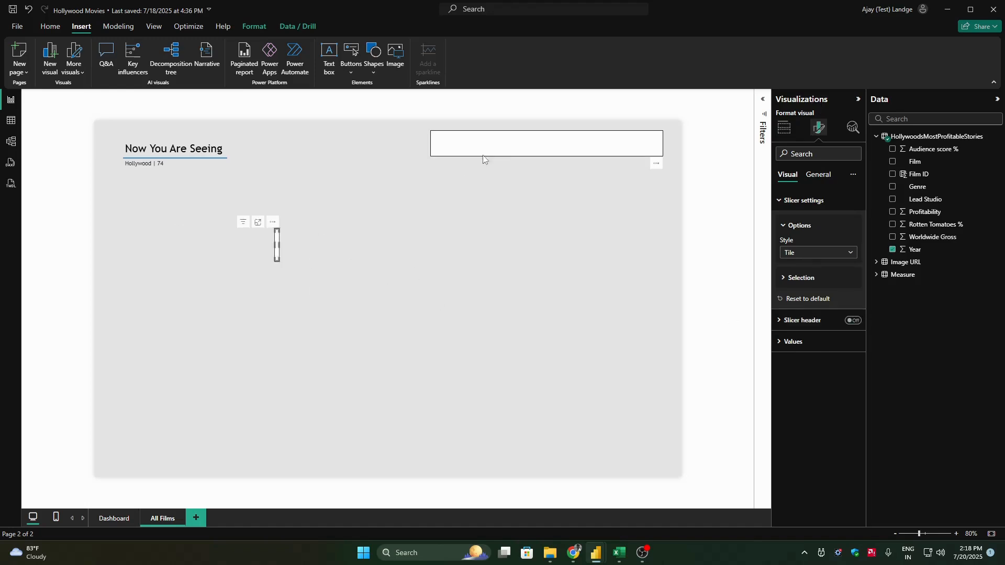
click(277, 250)
drag(281, 244, 478, 244)
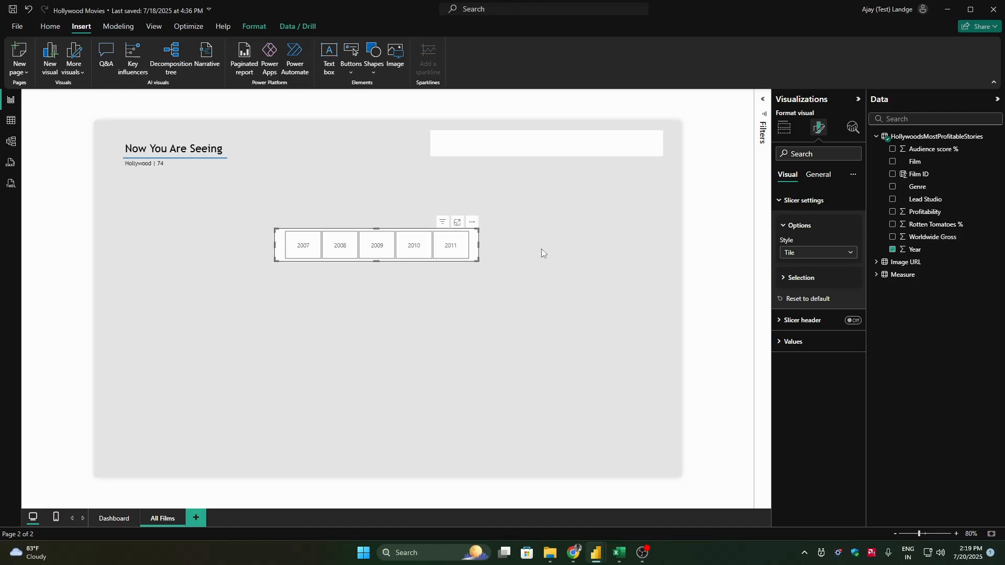
Step: Set the Year slicer's height to 47 and width to 473, and place it at the right end of the white rectangle
click(818, 174)
text(47)
key(Tab)
text(47)
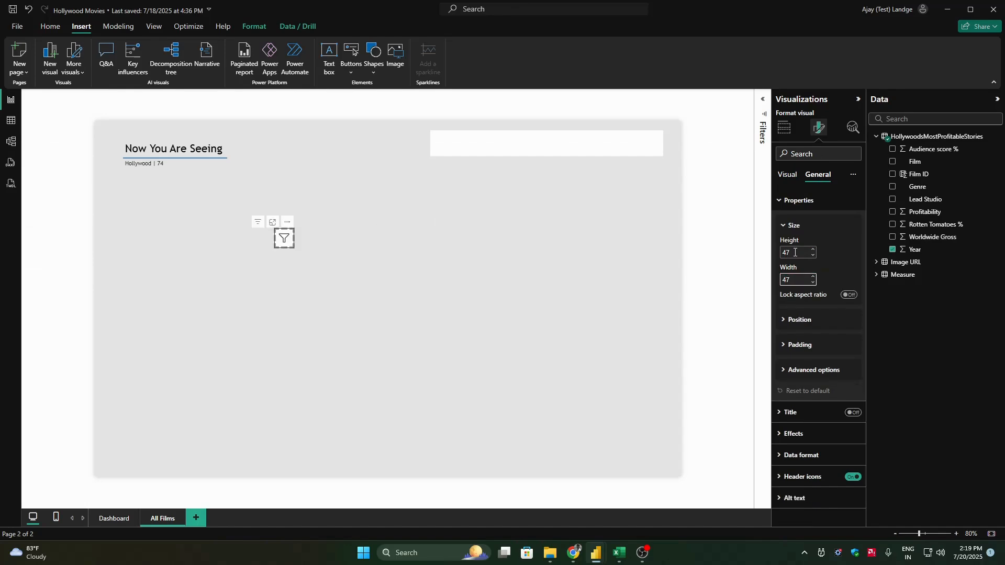
text(3)
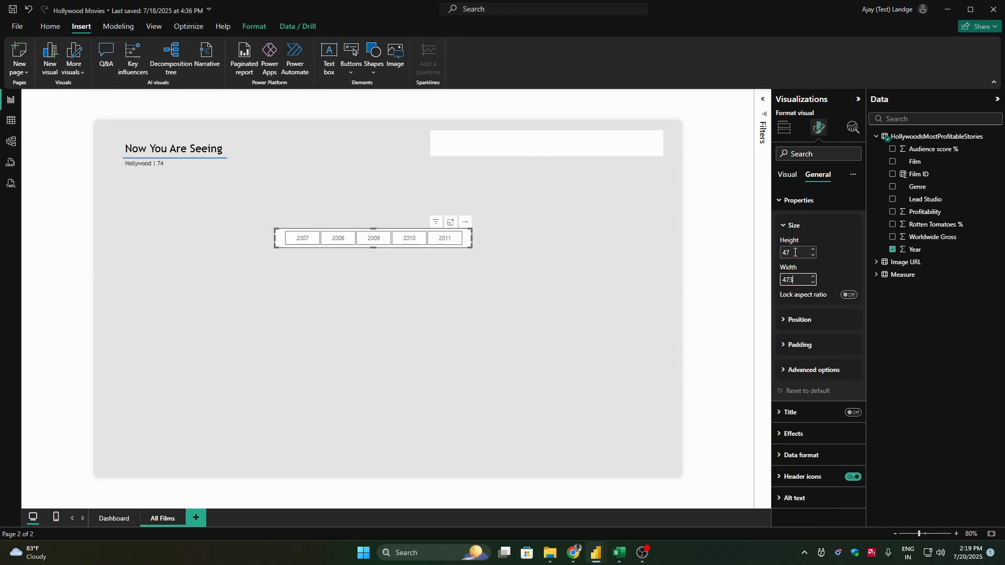
drag(448, 246, 636, 155)
click(623, 188)
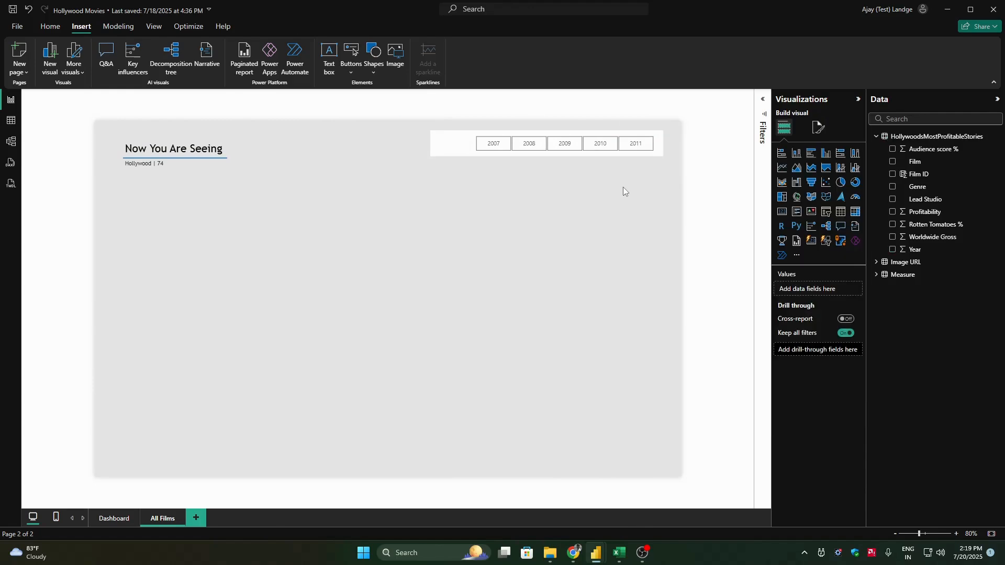
Step: Insert a text box reading Filter and format its text in Trebuchet MS, size 12
click(329, 57)
text(Filter)
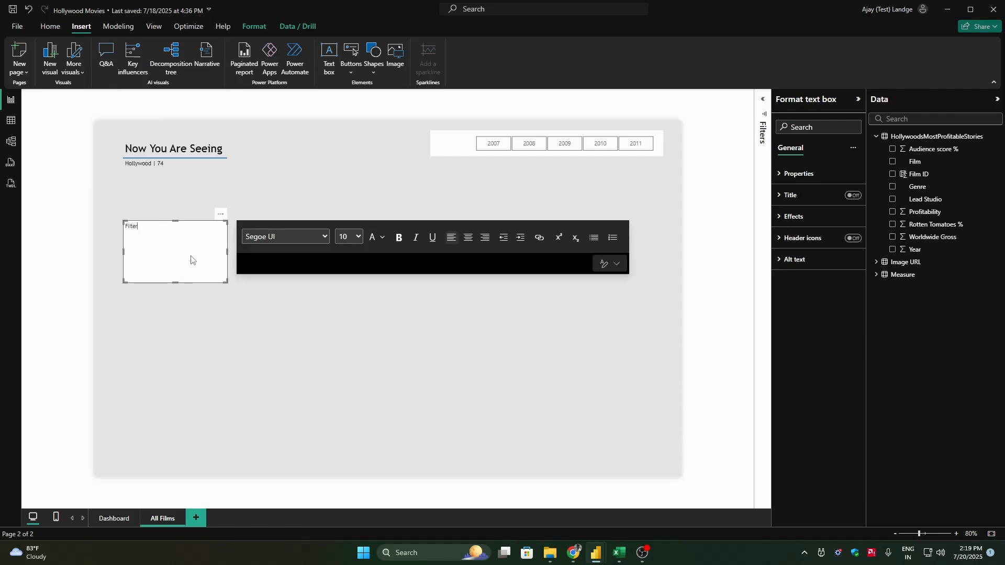
key(ctrl+a)
click(322, 236)
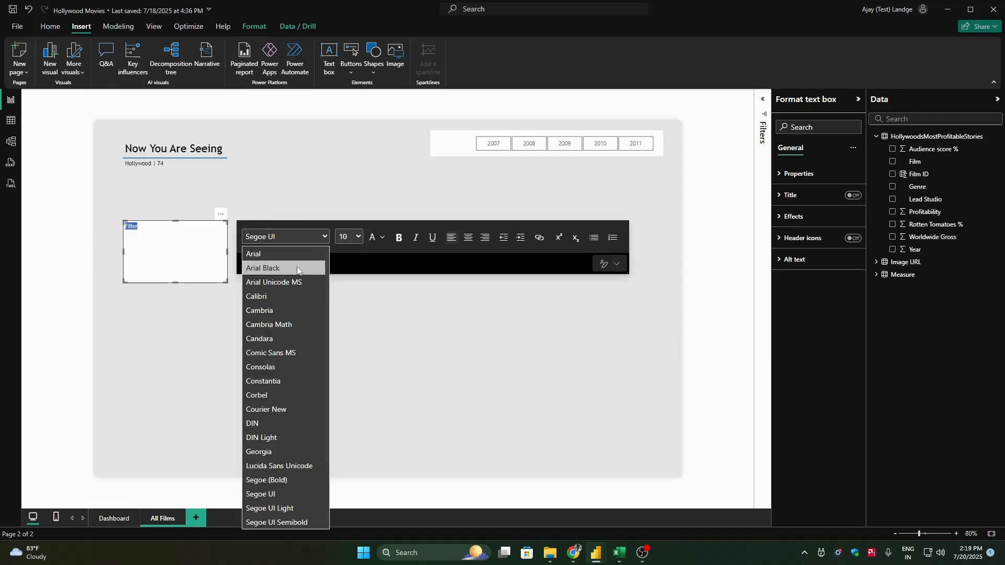
scroll(293, 495, down, 2)
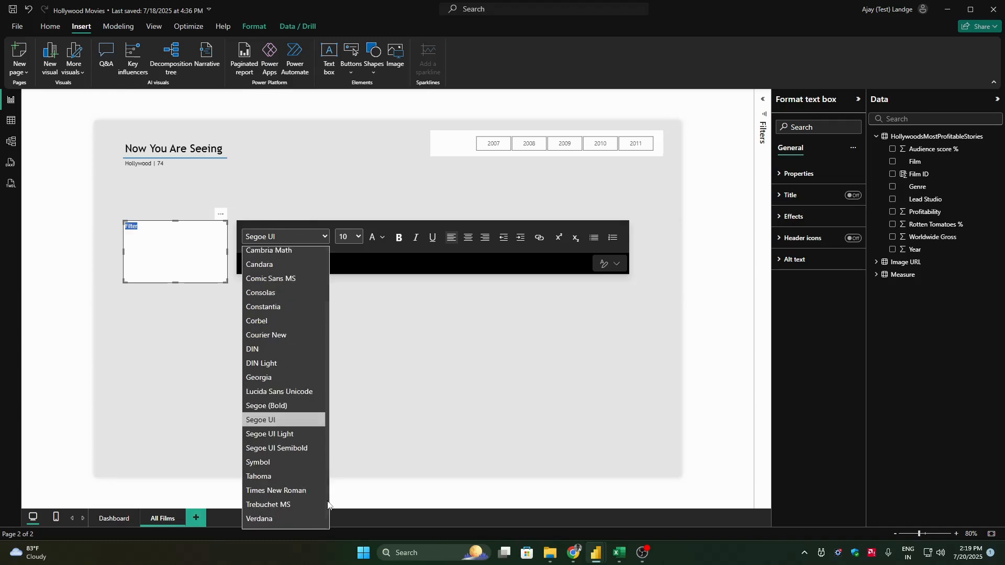
click(290, 499)
click(359, 237)
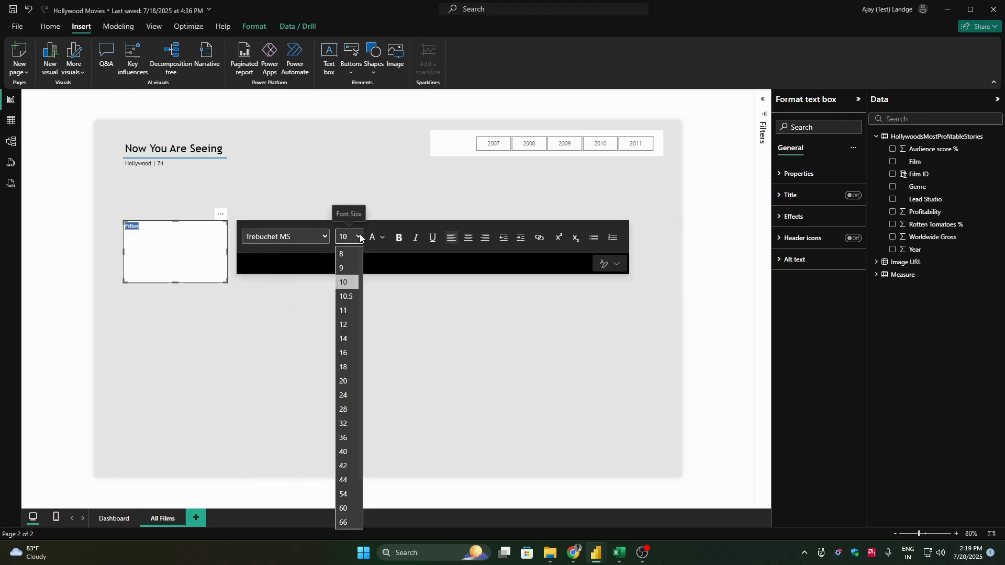
click(344, 325)
Step: Shrink the Filter text box to about 75 wide and 36 high around its text and turn off its background
drag(225, 280, 155, 238)
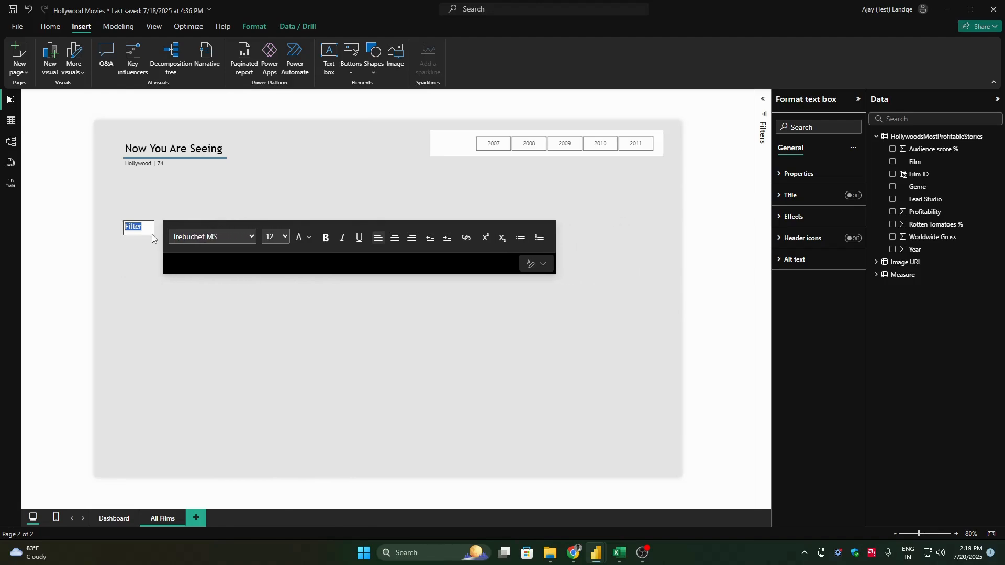
click(326, 239)
click(145, 249)
click(798, 173)
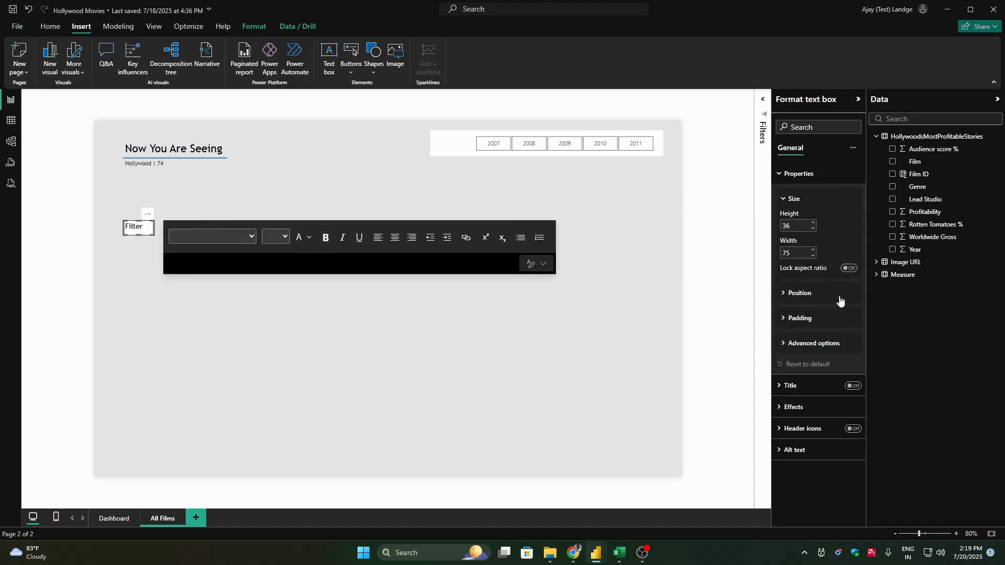
click(816, 174)
click(820, 216)
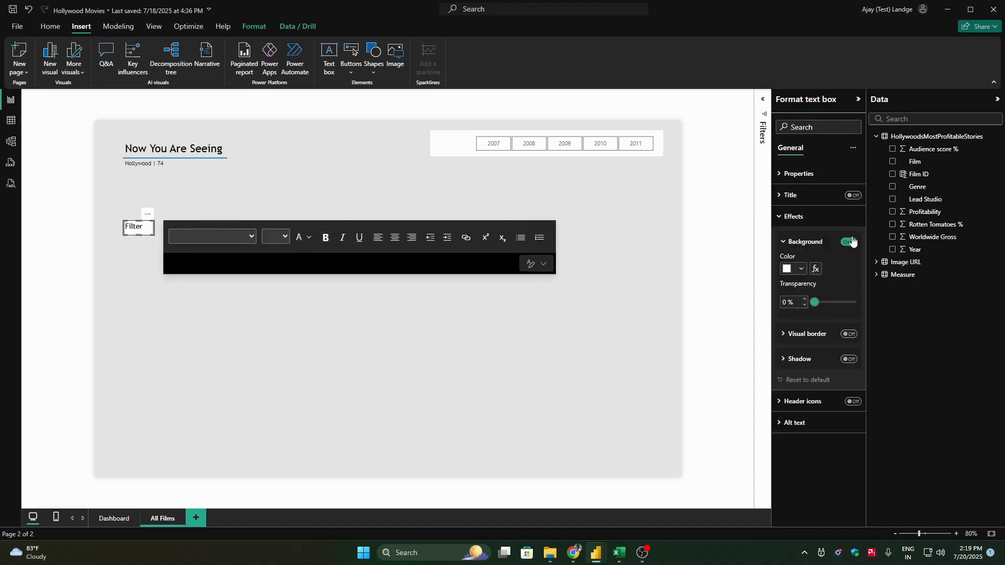
click(823, 228)
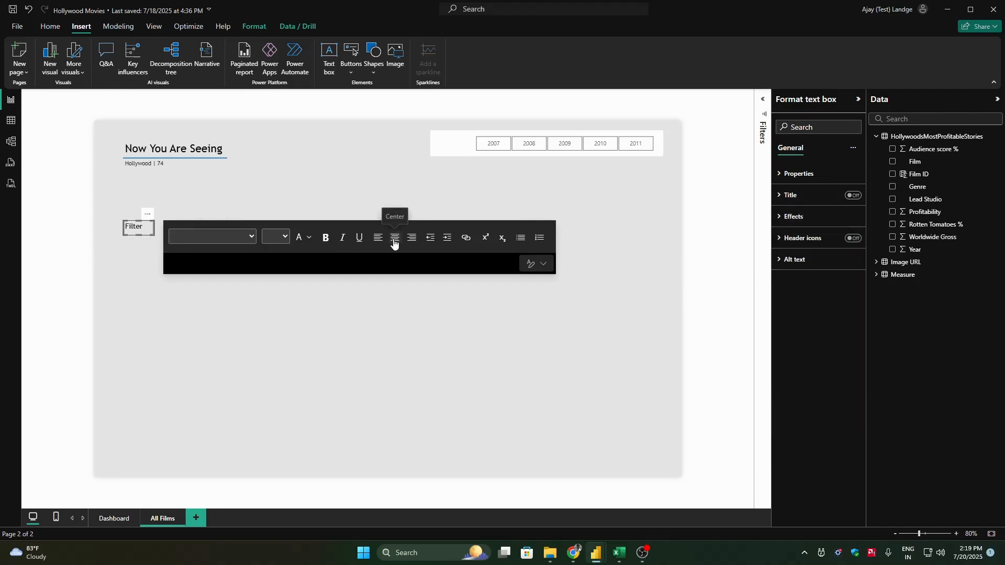
Step: Move the Filter text box into the white rectangle, directly before the 2007 tile and vertically centred with the Year slicer
click(145, 234)
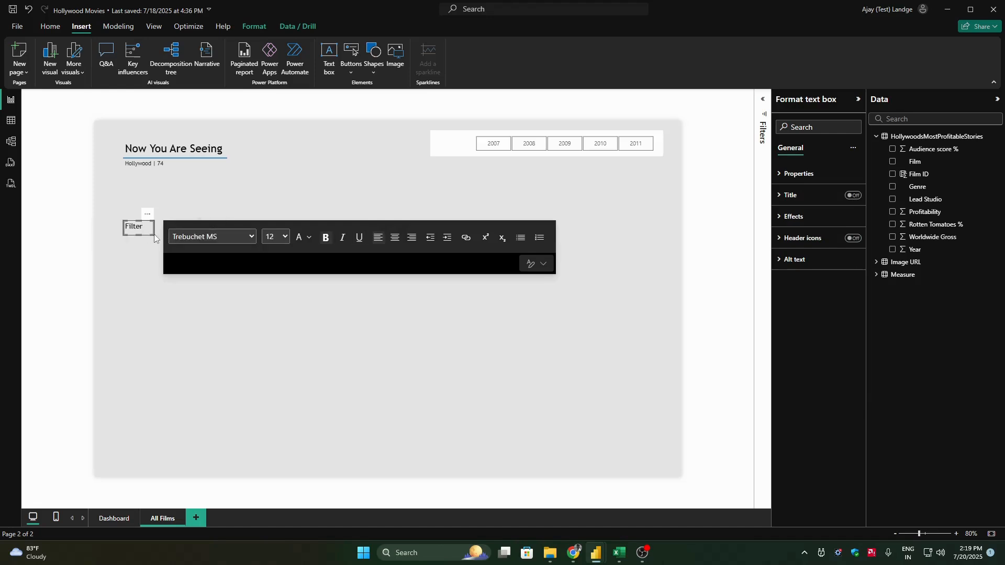
drag(147, 240, 465, 153)
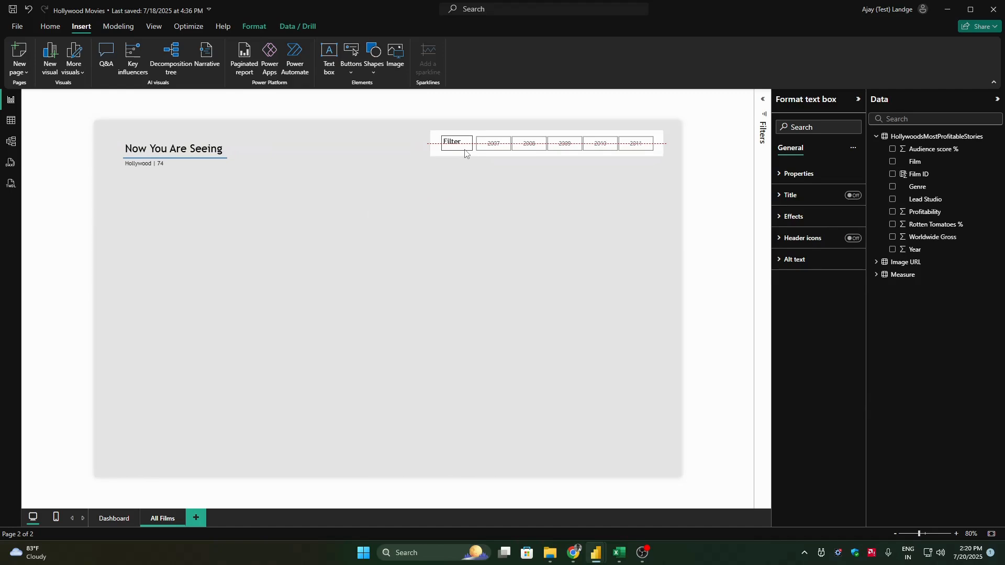
drag(466, 153, 465, 153)
click(807, 177)
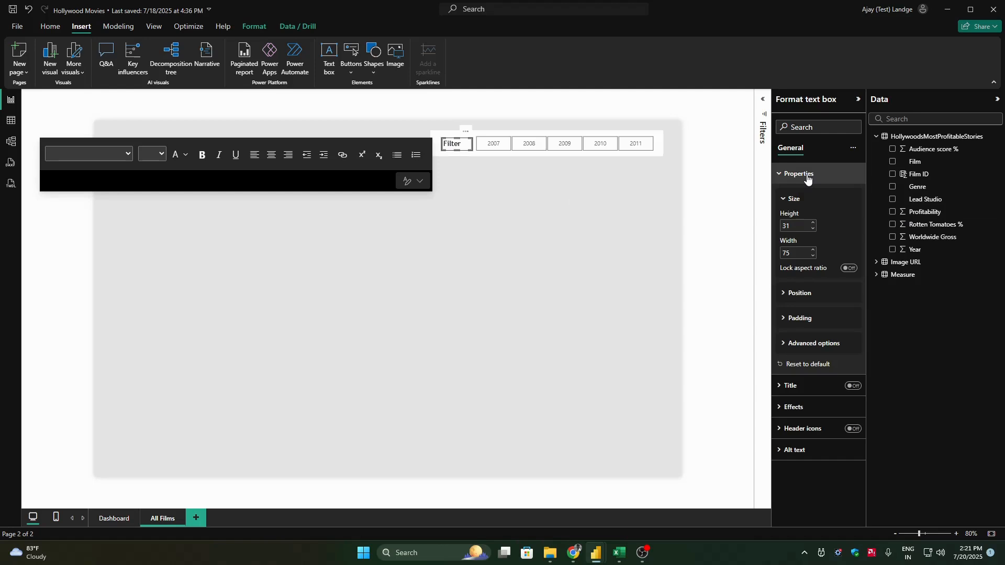
click(813, 179)
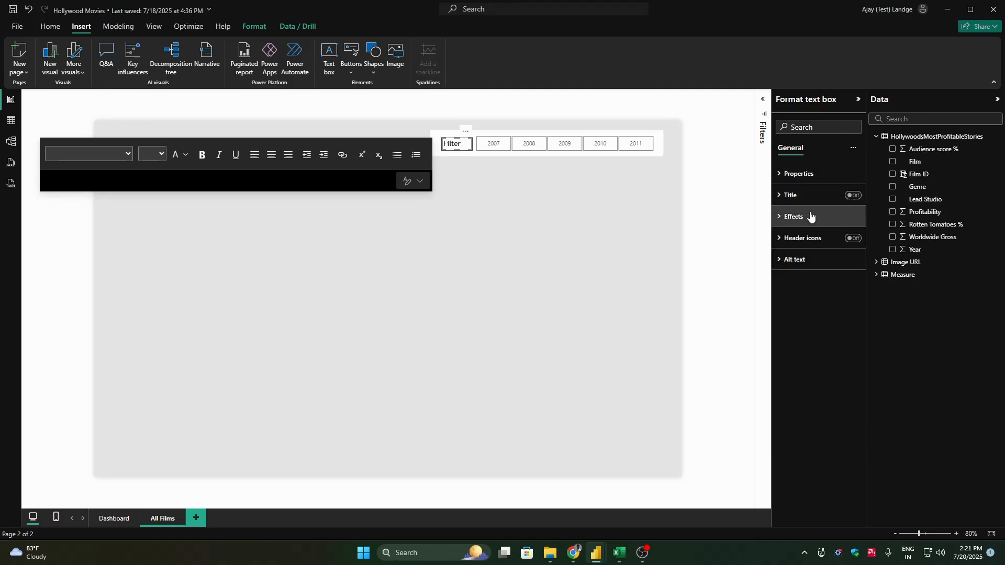
click(811, 175)
click(807, 317)
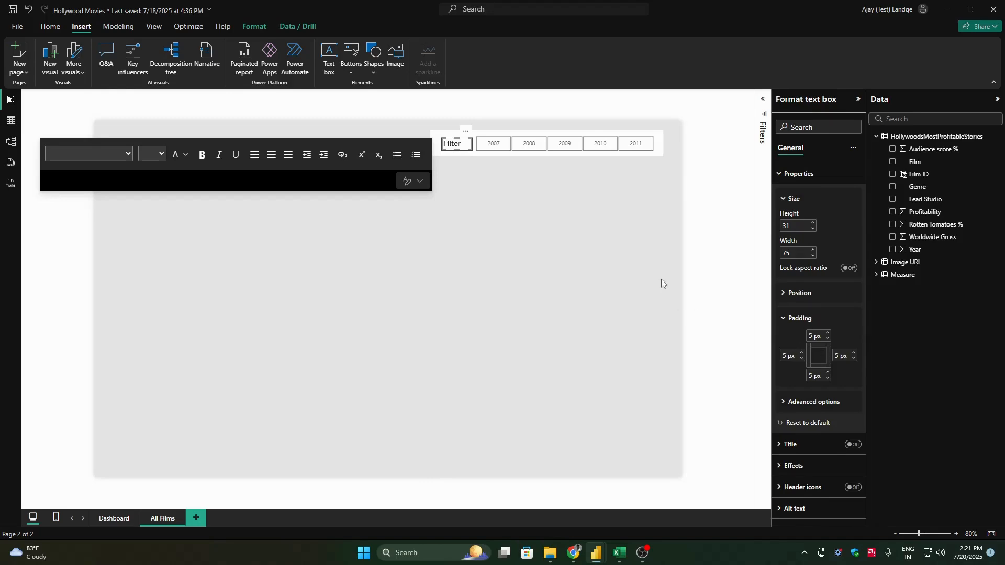
click(505, 206)
click(457, 144)
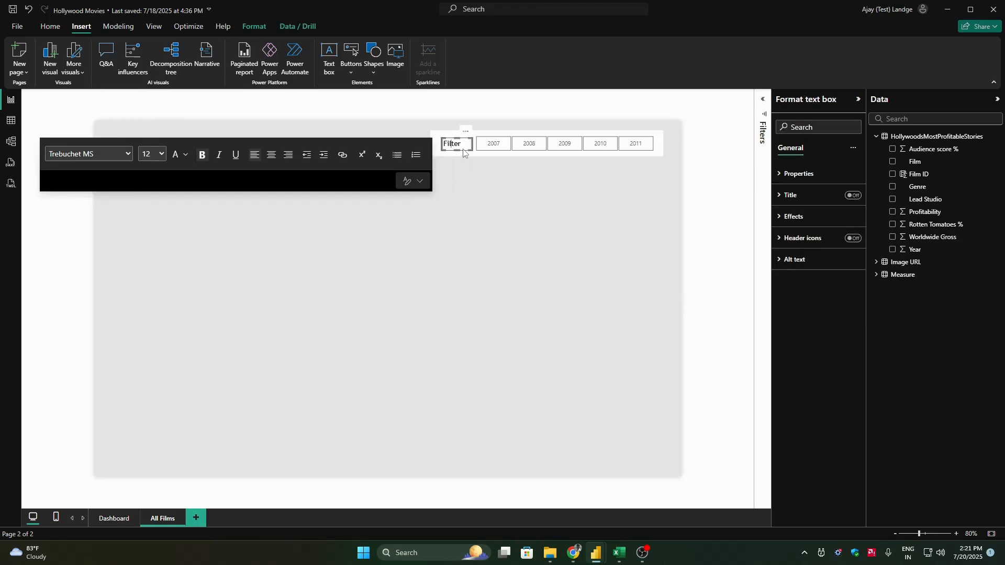
click(464, 152)
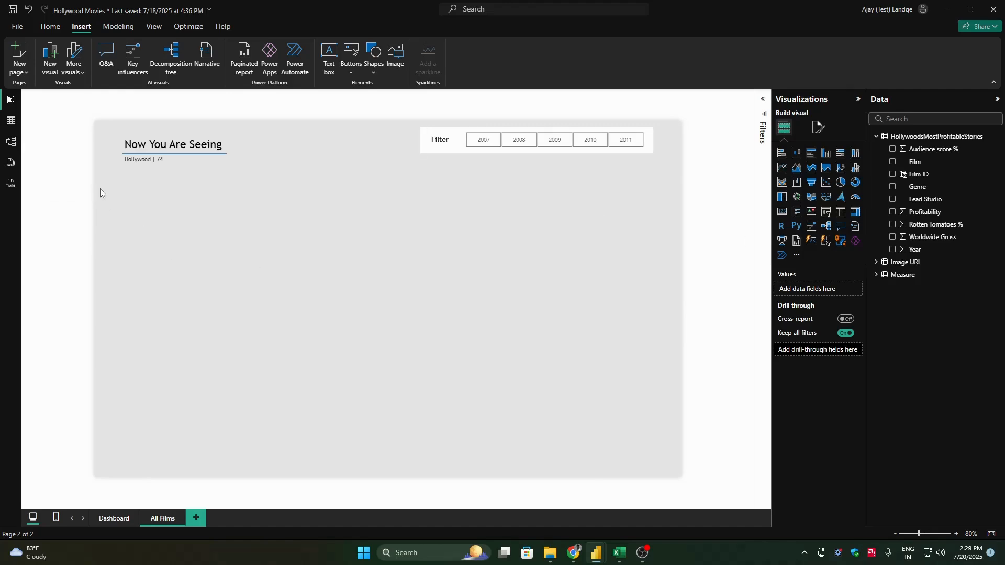
Step: Add a new card visual below the heading and populate it with the 1st High Gross Movie Logo measure
click(811, 242)
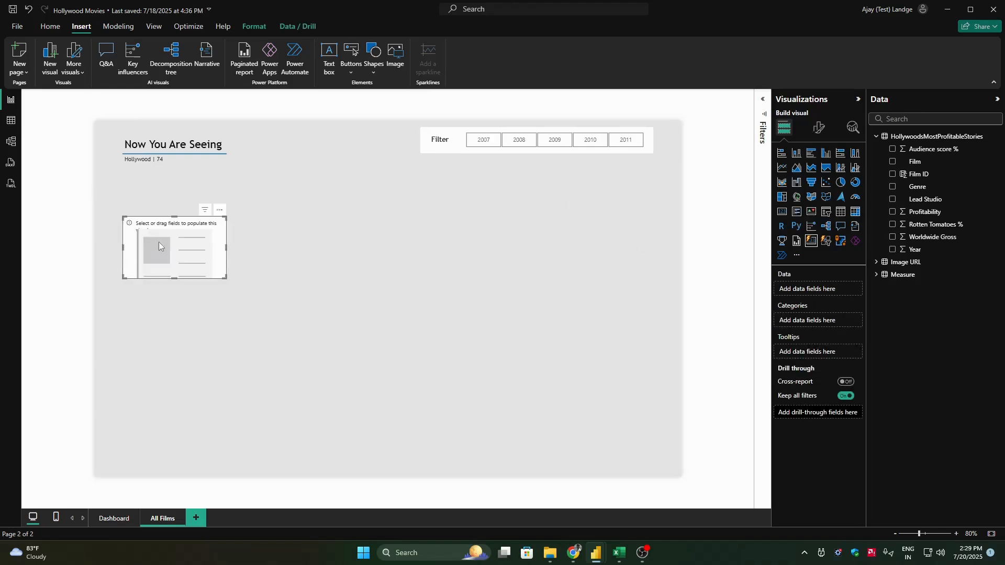
click(876, 274)
scroll(873, 276, down, 5)
scroll(933, 462, down, 10)
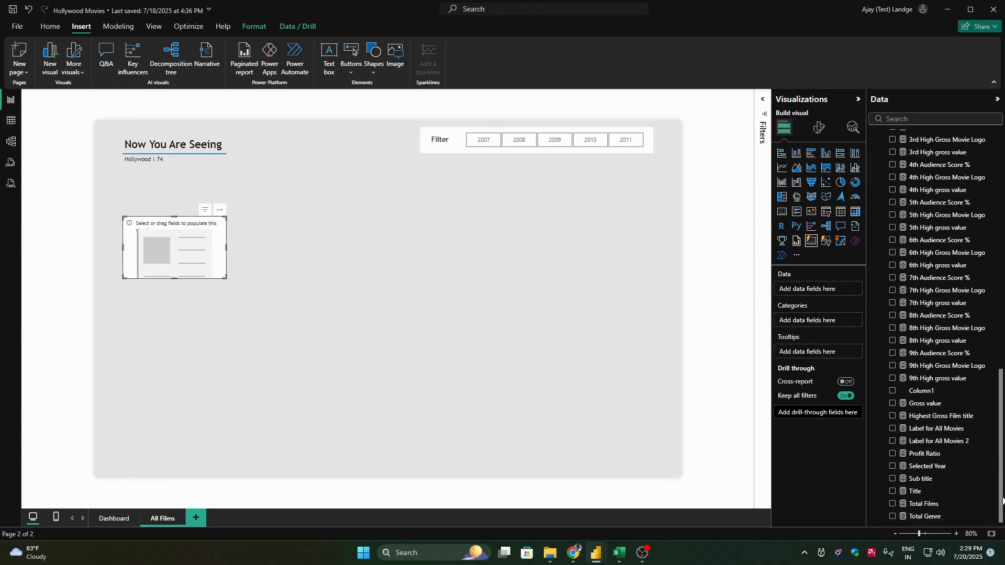
drag(999, 406, 1001, 253)
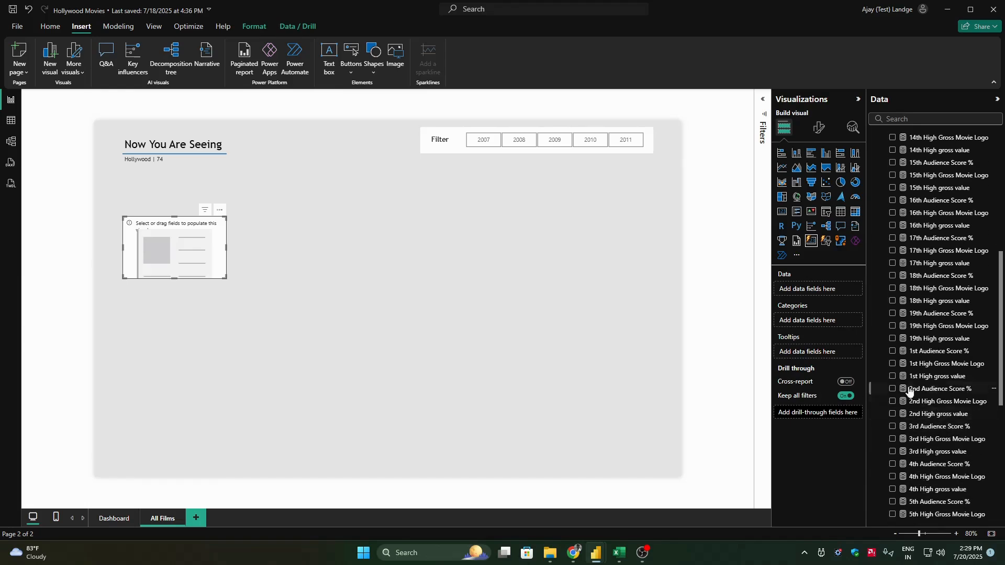
click(894, 365)
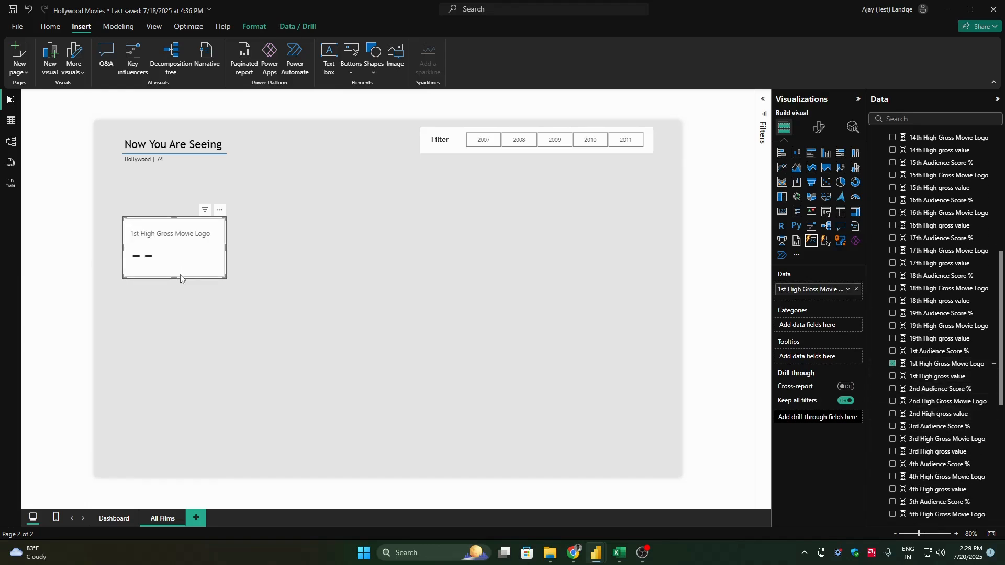
Step: Turn off the card's callout value and its label
click(819, 128)
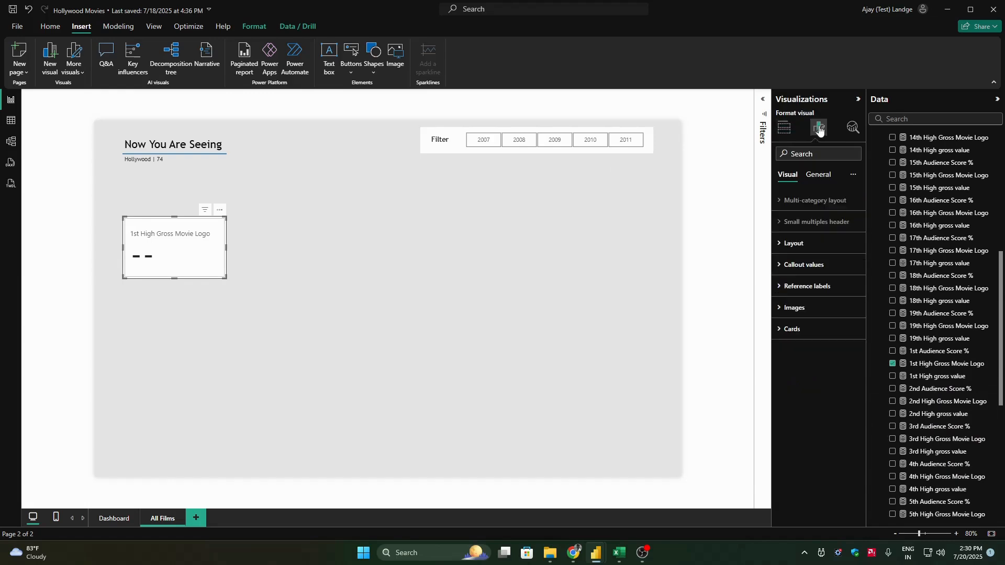
click(817, 265)
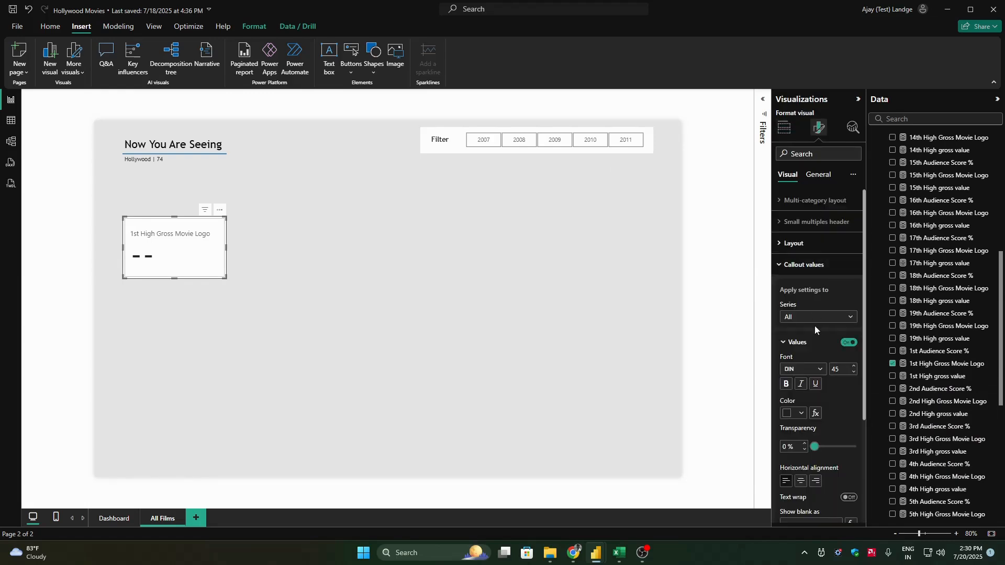
click(849, 343)
click(844, 367)
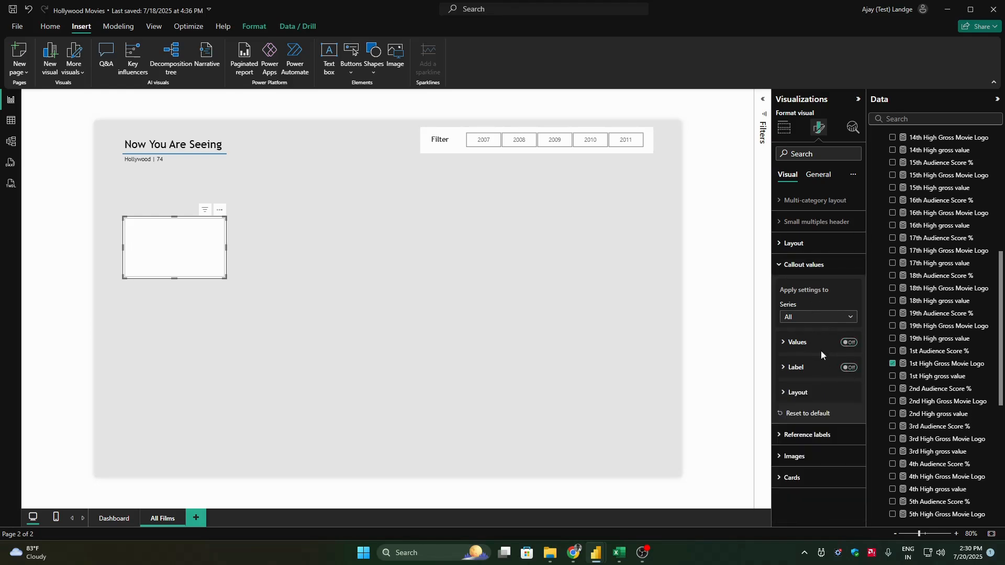
click(803, 265)
Step: Enable an image for the card's 1st High Gross Movie Logo series, using type Image URL based on that measure's field value
click(817, 309)
click(815, 361)
click(809, 388)
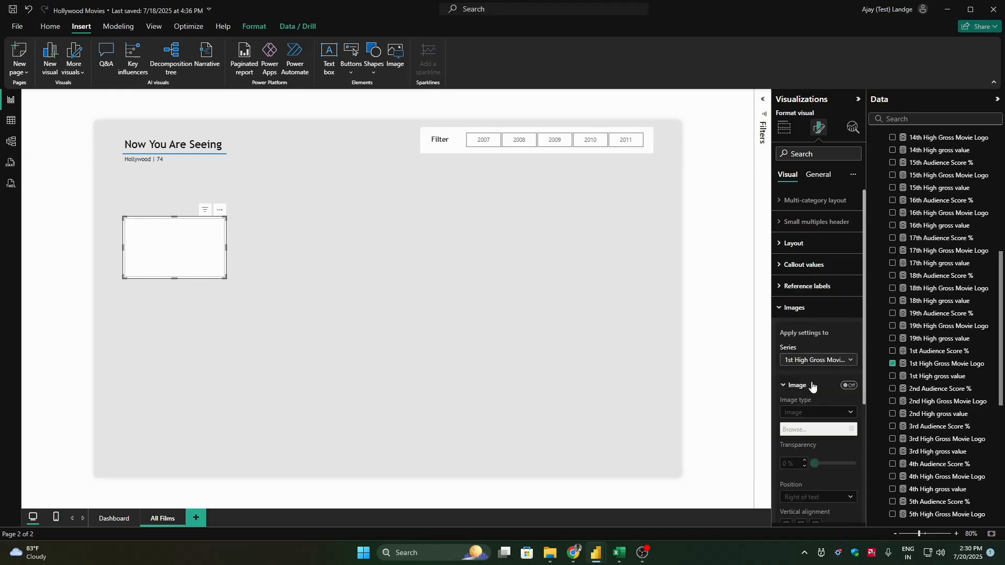
click(849, 385)
click(814, 412)
click(801, 438)
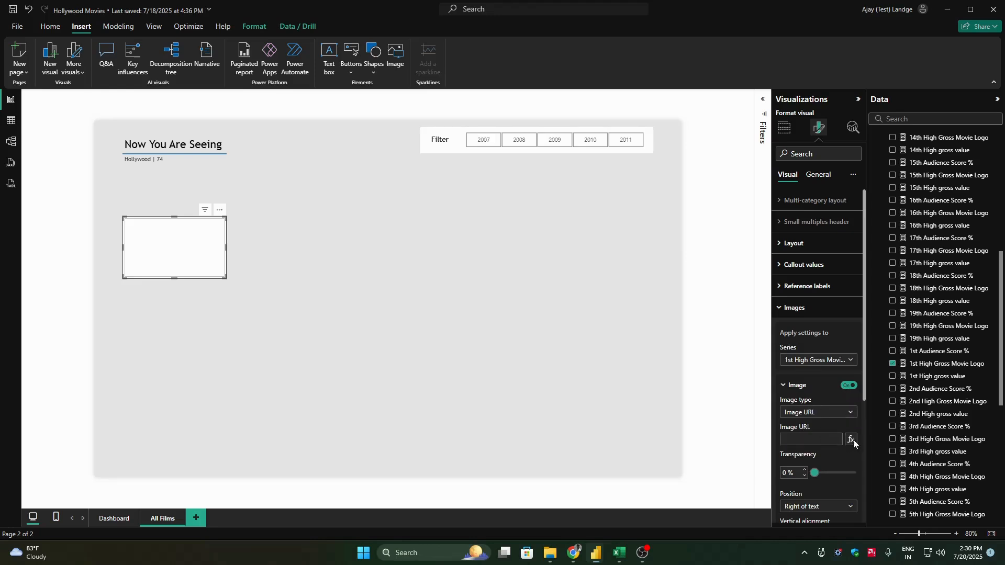
click(851, 441)
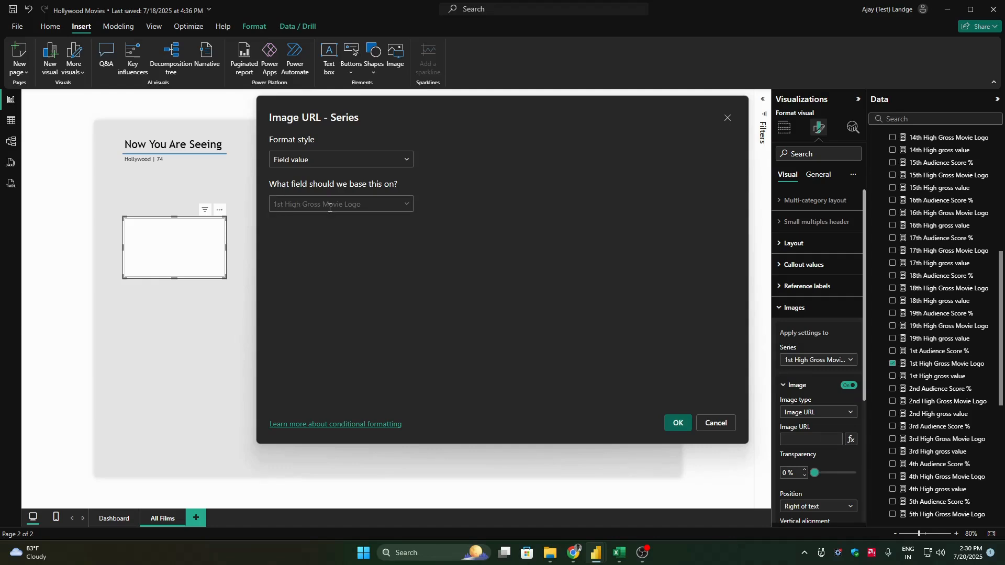
key(Return)
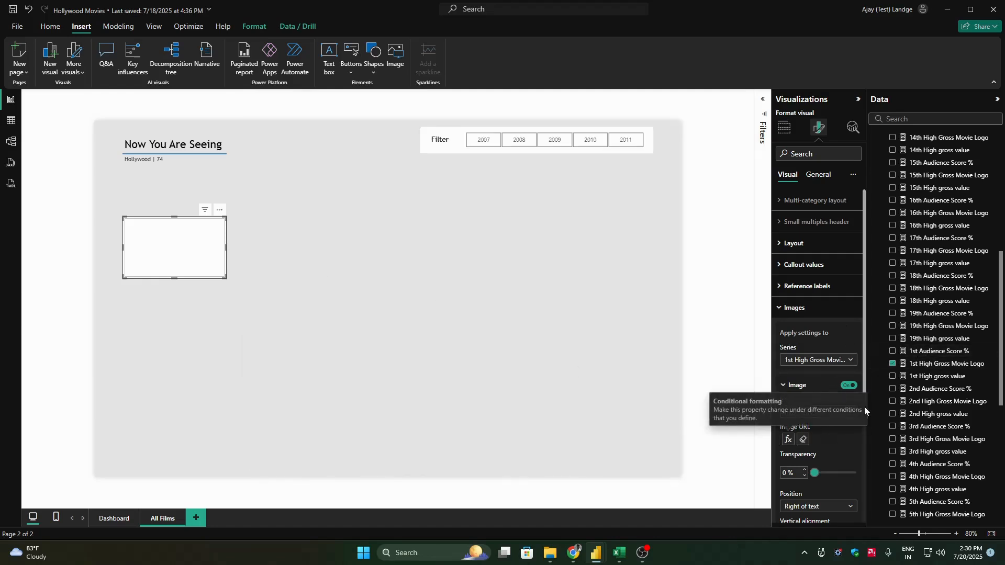
Step: Set the space between the card's image and text to 0 px and enlarge the card to a roughly square shape
scroll(816, 393, down, 3)
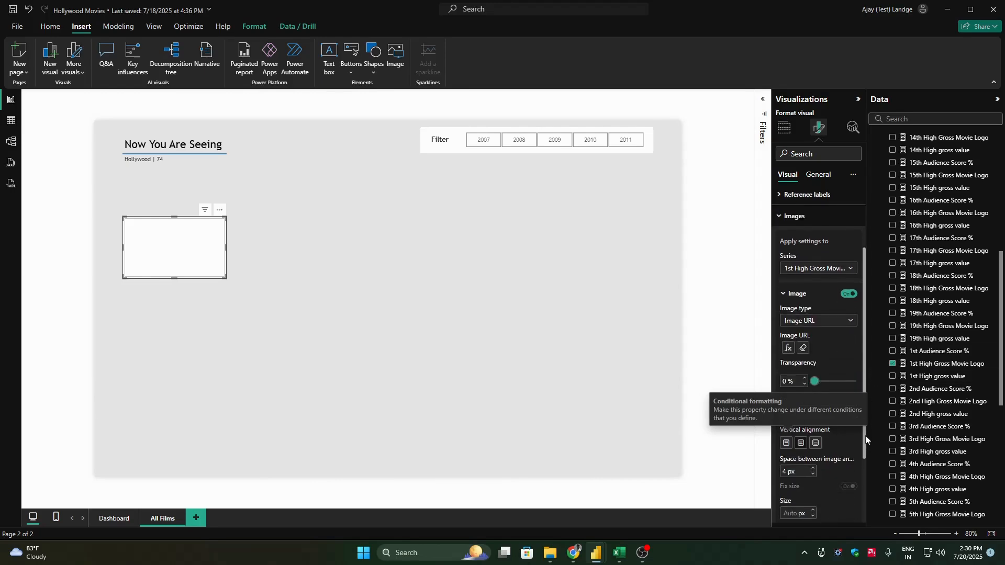
click(788, 469)
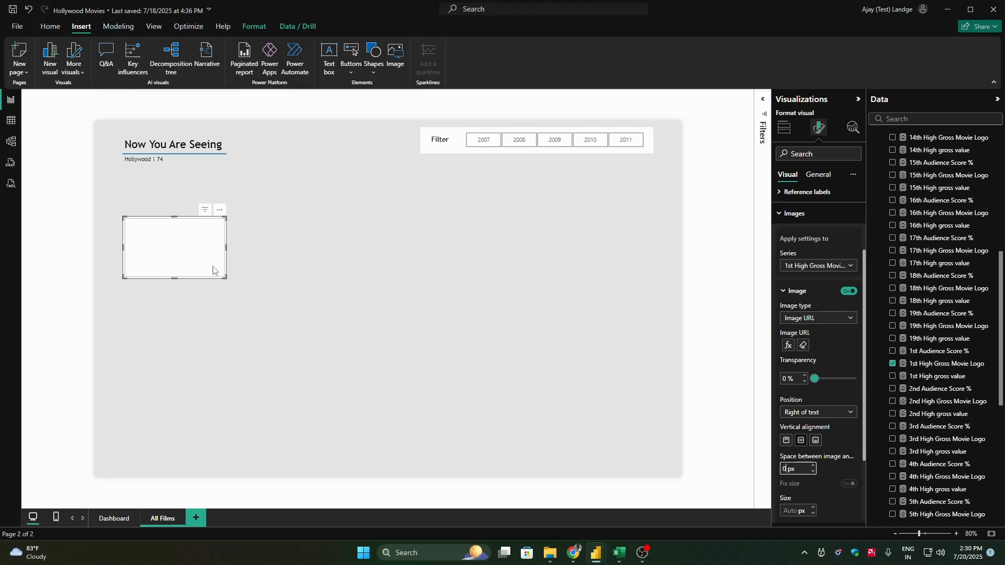
drag(226, 278, 282, 371)
Step: Set the data category of the Image URL column to Image URL
click(440, 297)
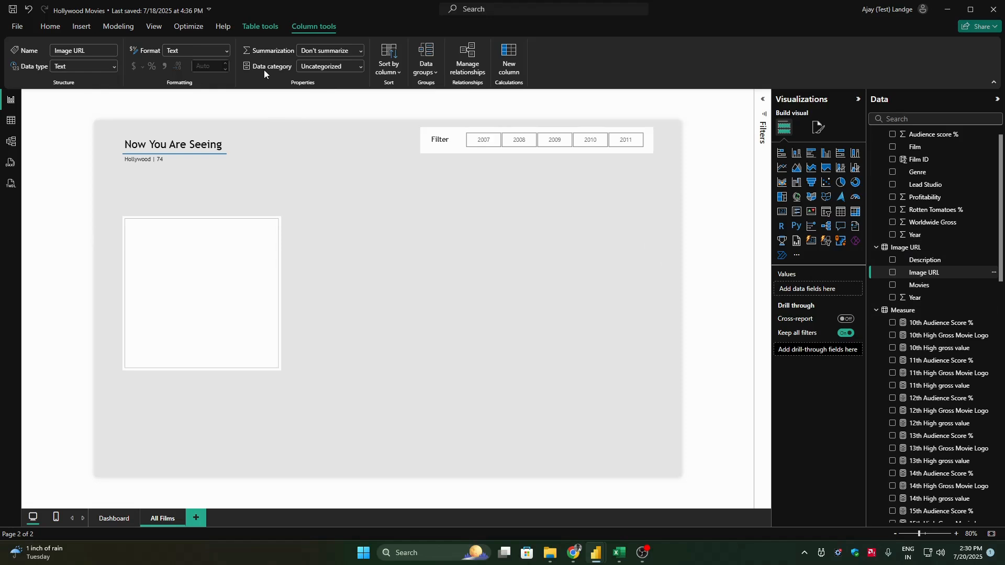
click(359, 66)
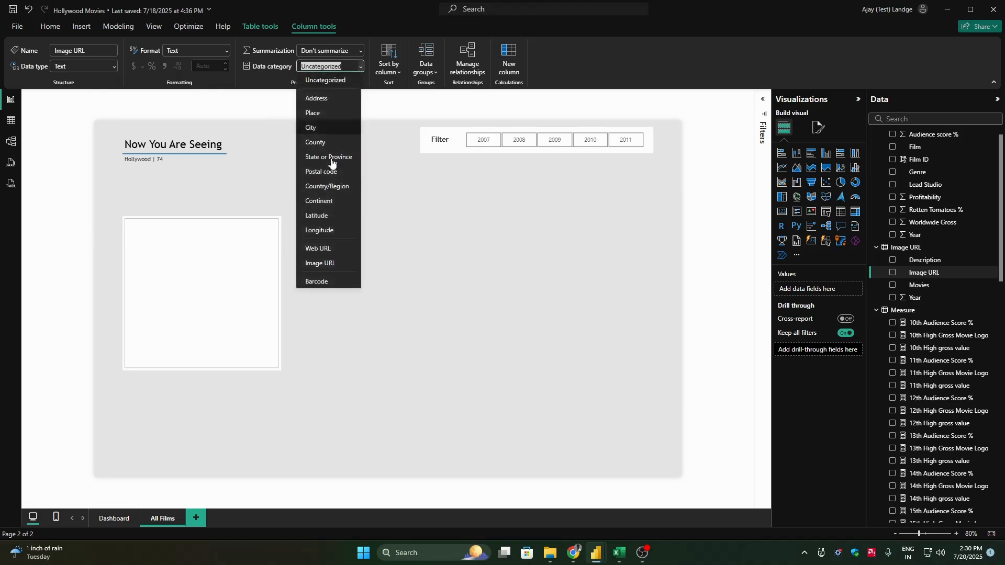
click(330, 263)
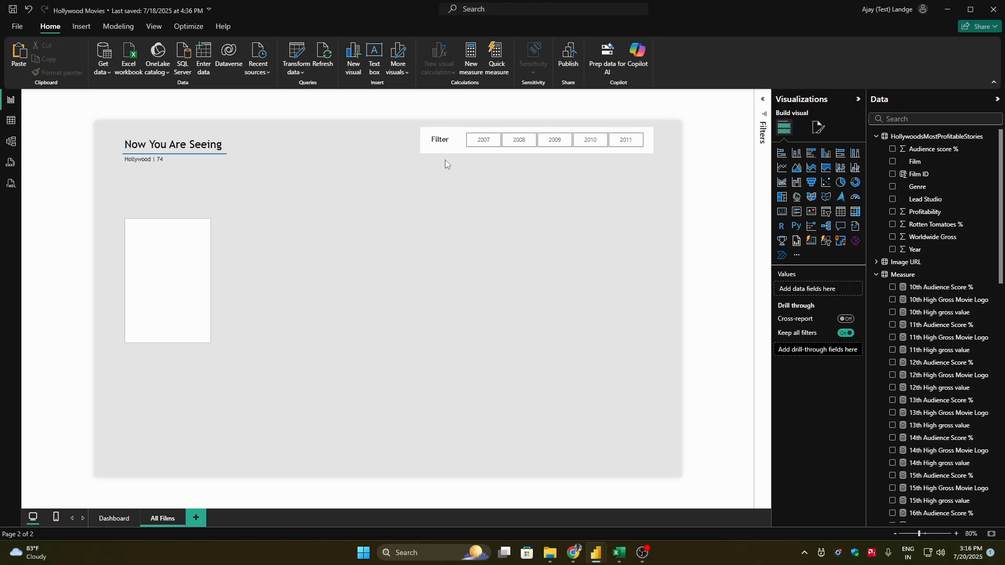
Step: Filter the page to 2007 and review the Selectedyear variable in the 1st High Gross Movie Logo measure's formula
click(484, 145)
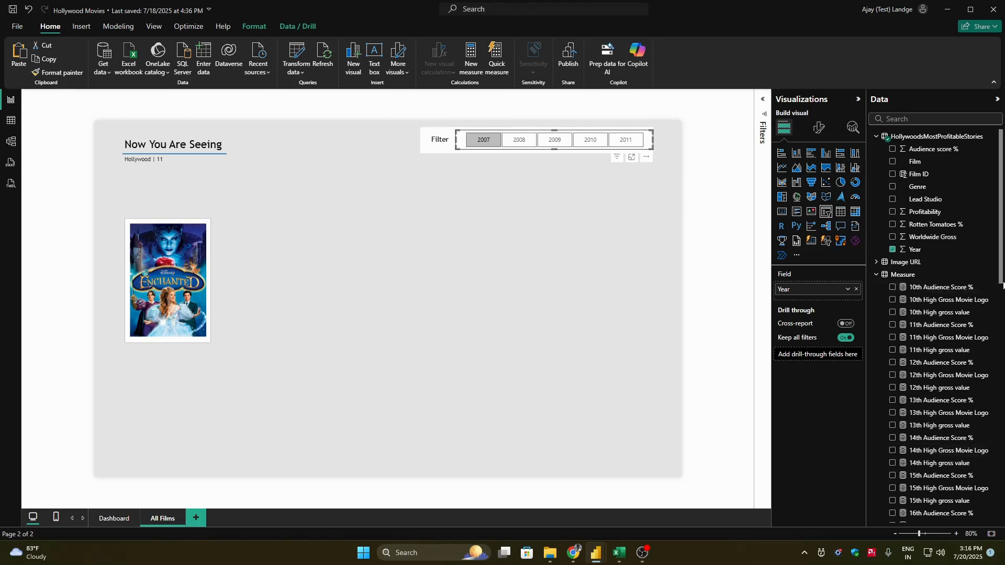
drag(1003, 286, 1003, 400)
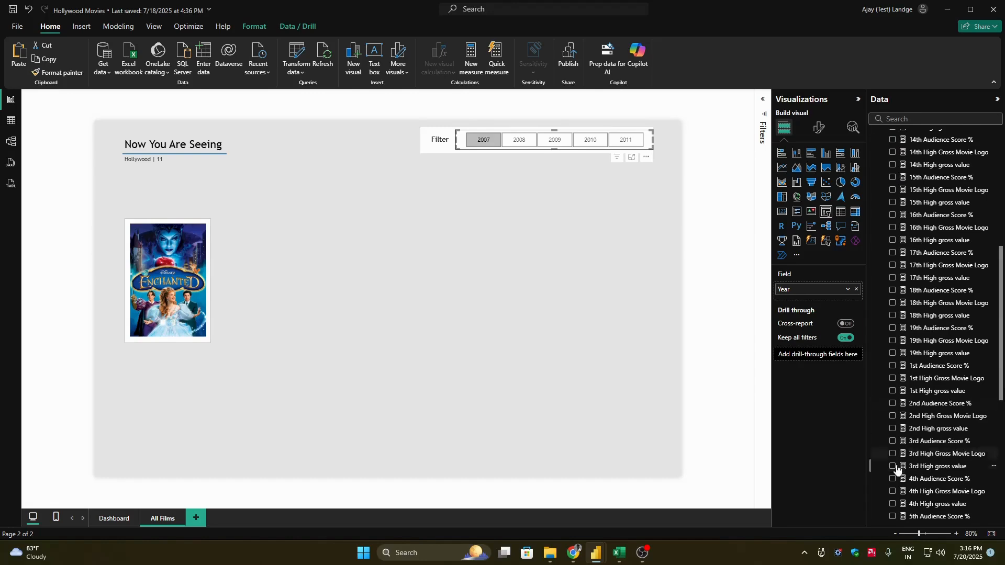
click(937, 378)
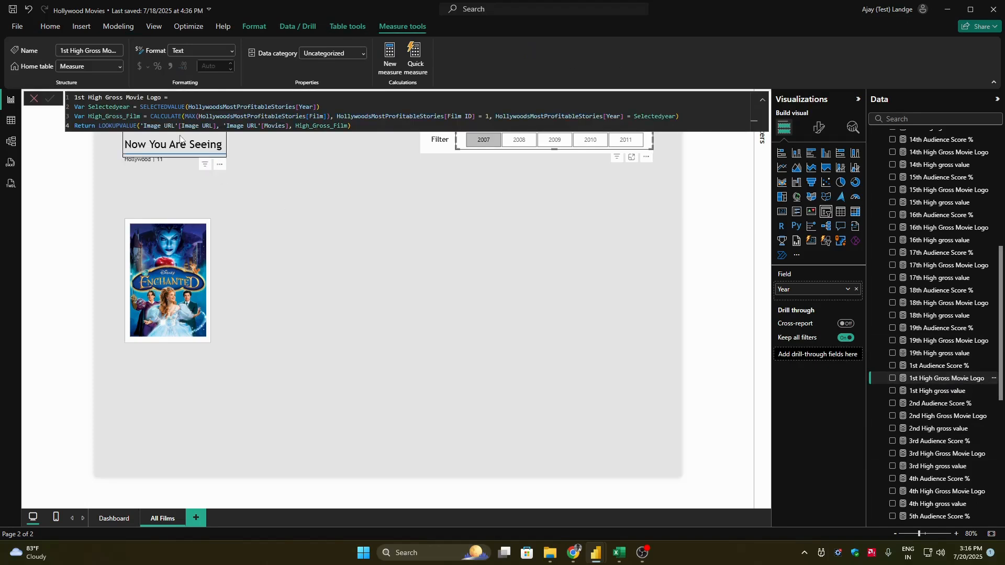
drag(88, 107, 321, 107)
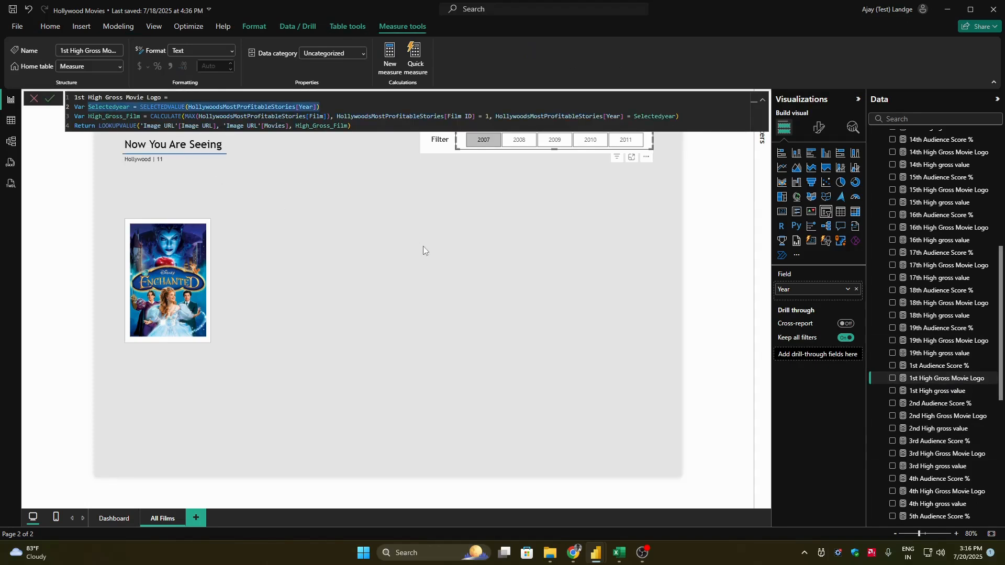
click(423, 226)
click(489, 143)
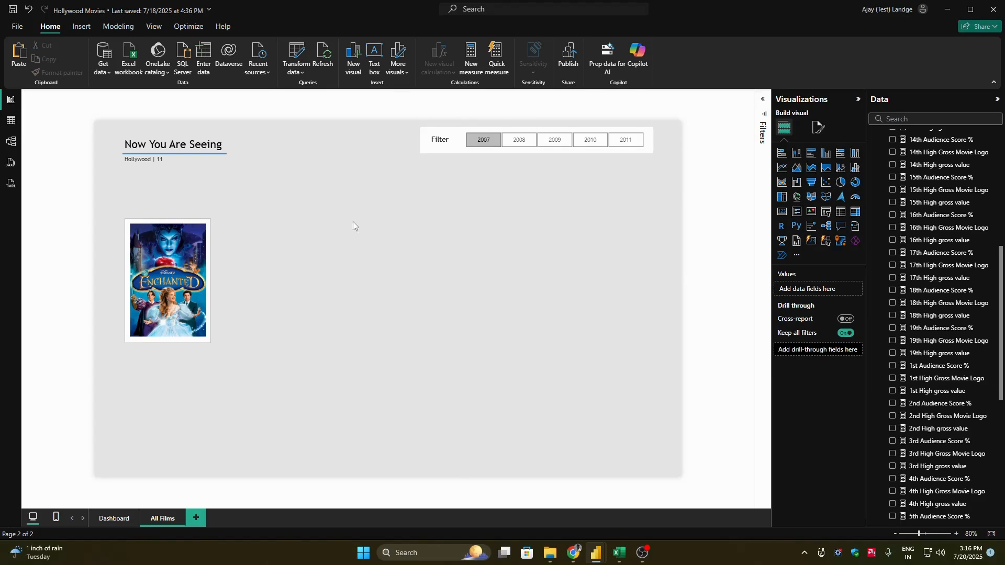
Step: Turn off the card background behind the movie poster image
click(194, 275)
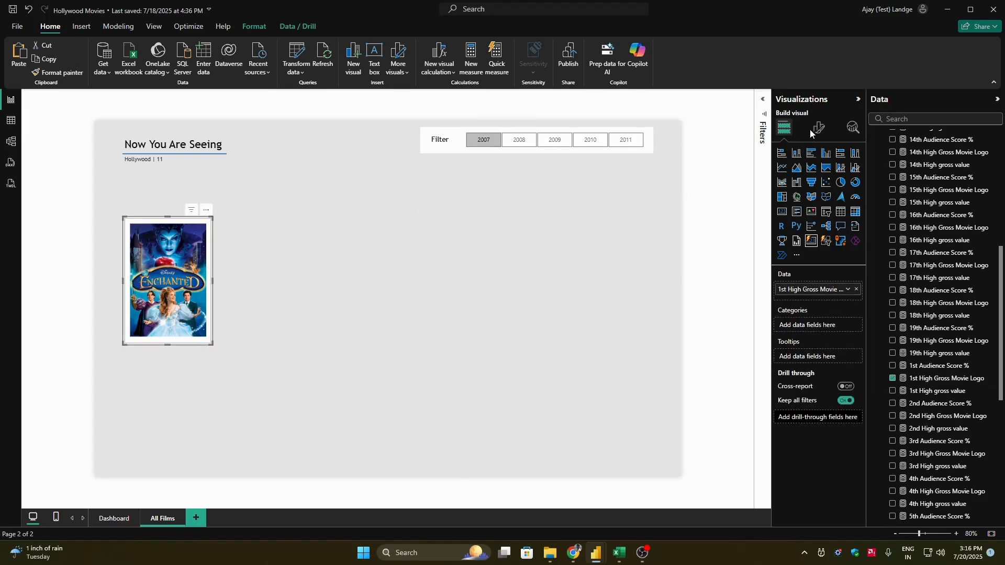
click(379, 246)
key(Tab)
click(819, 135)
click(816, 243)
click(816, 243)
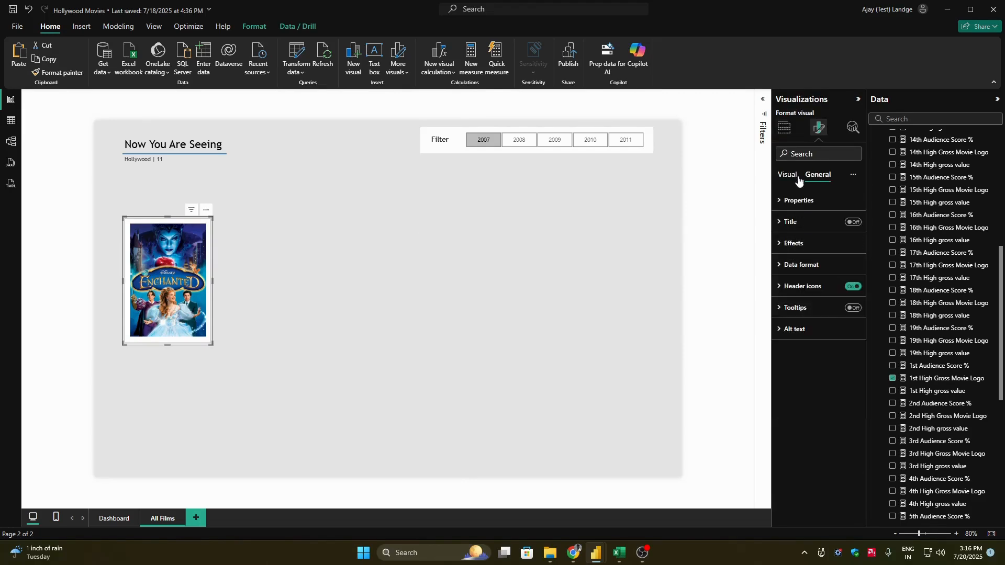
click(787, 175)
click(812, 308)
click(812, 309)
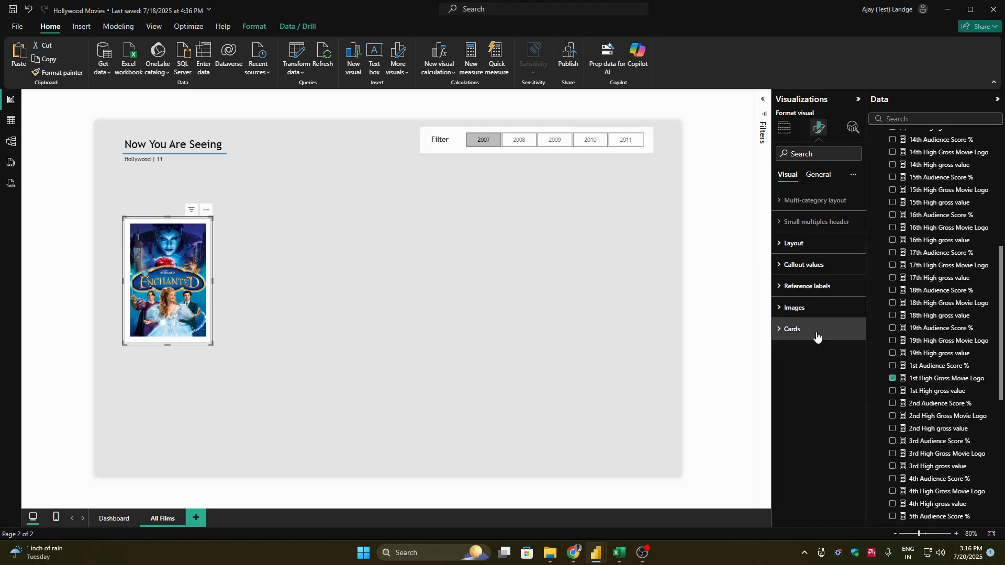
click(817, 329)
click(837, 443)
scroll(848, 460, down, 1)
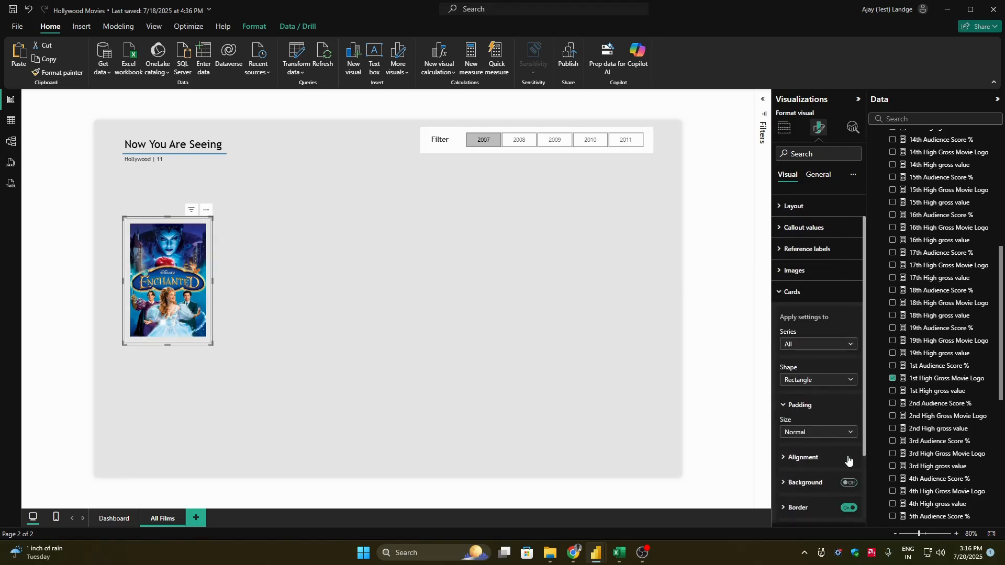
click(812, 292)
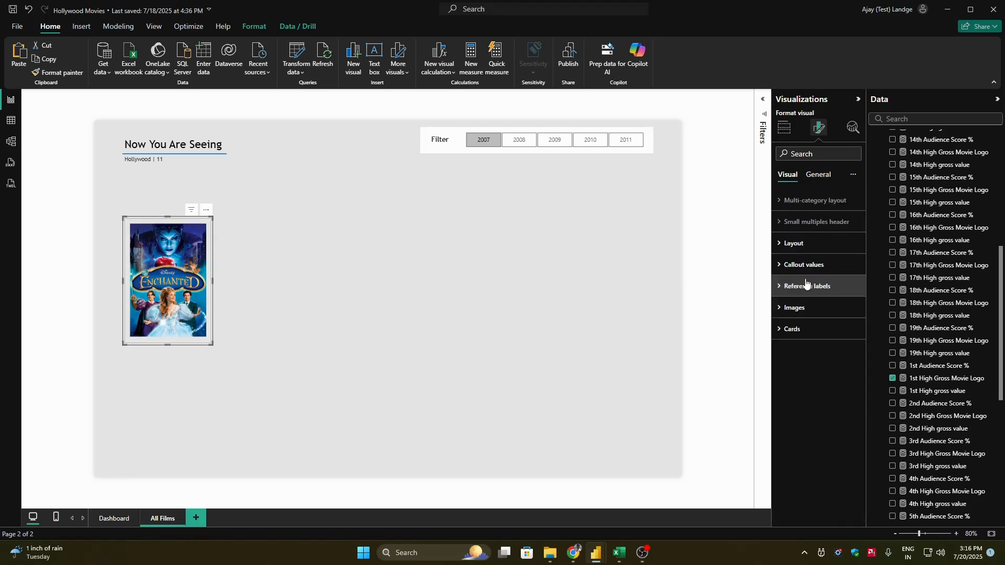
click(811, 307)
scroll(780, 439, down, 2)
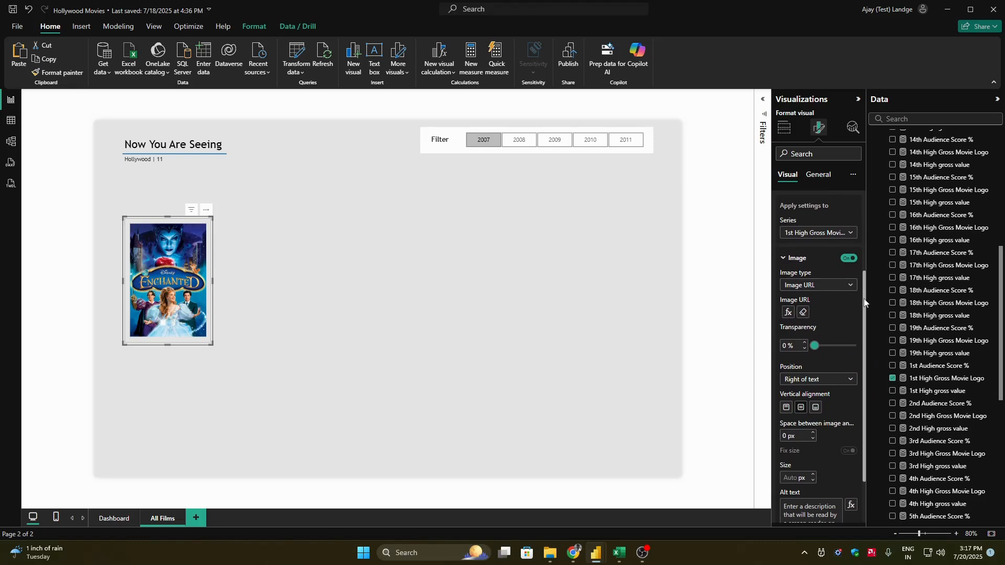
scroll(864, 302, up, 3)
click(829, 266)
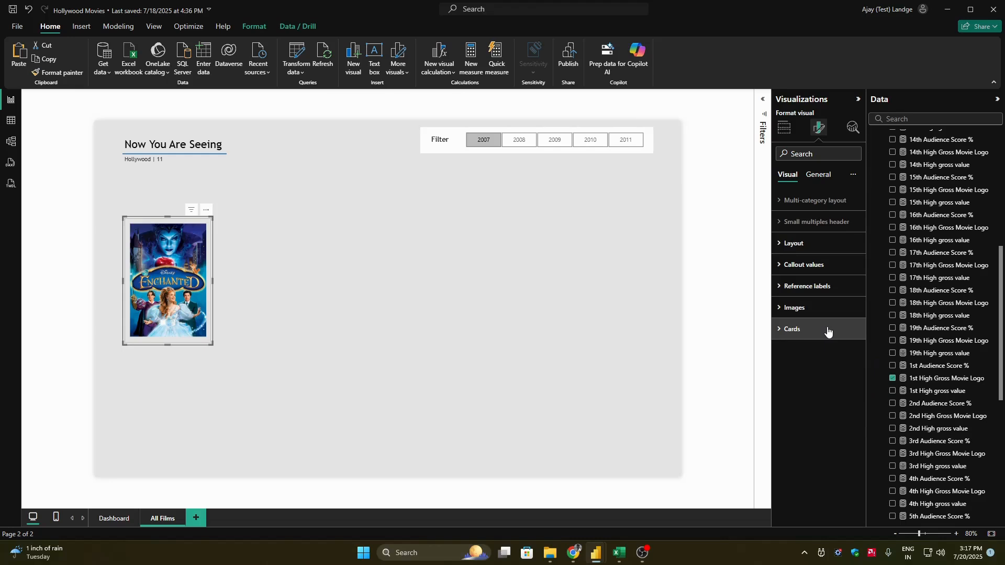
Step: Set the movie poster card's padding to Custom with 0 px on all four sides
click(418, 303)
click(178, 293)
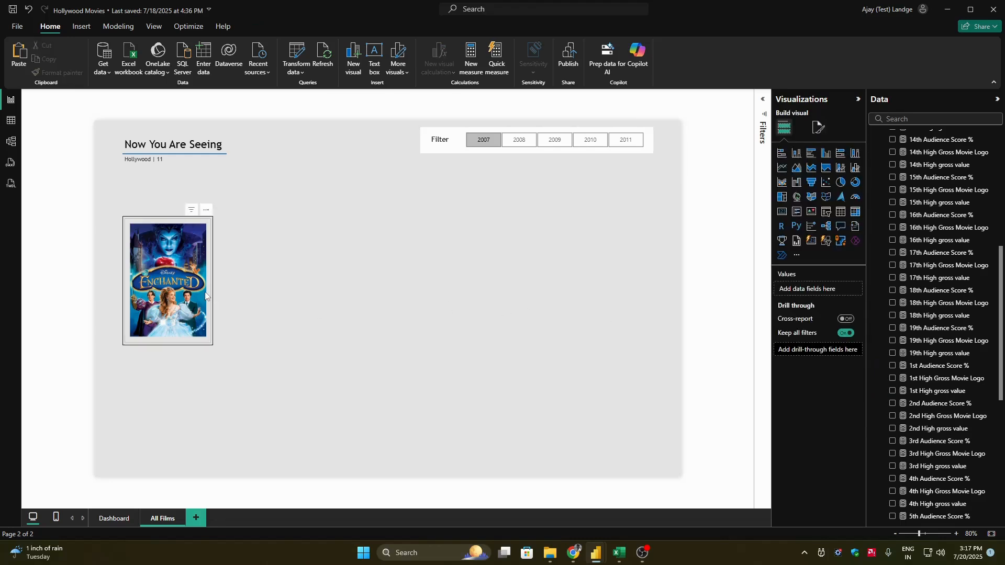
click(819, 127)
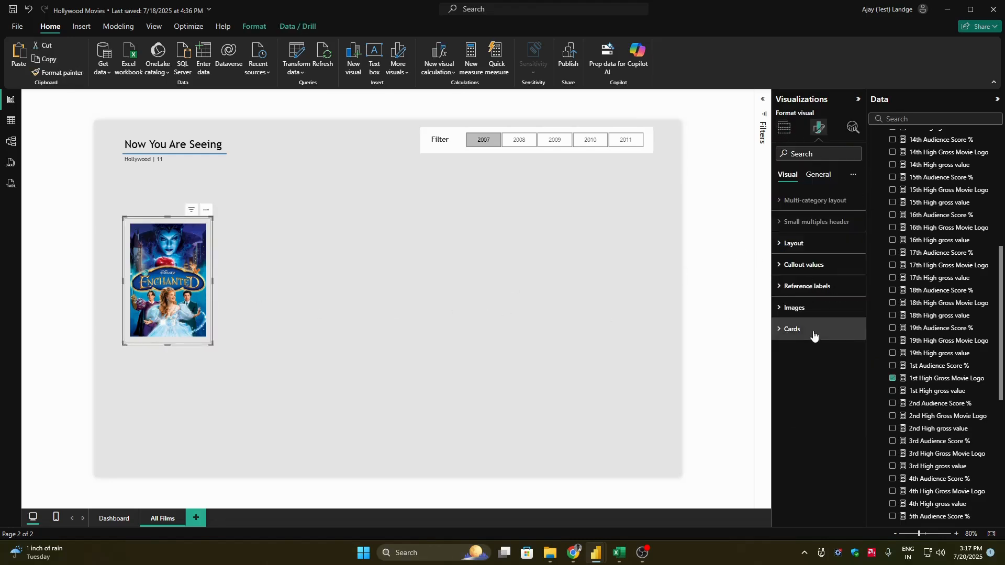
click(790, 331)
scroll(864, 405, down, 2)
scroll(864, 405, down, 1)
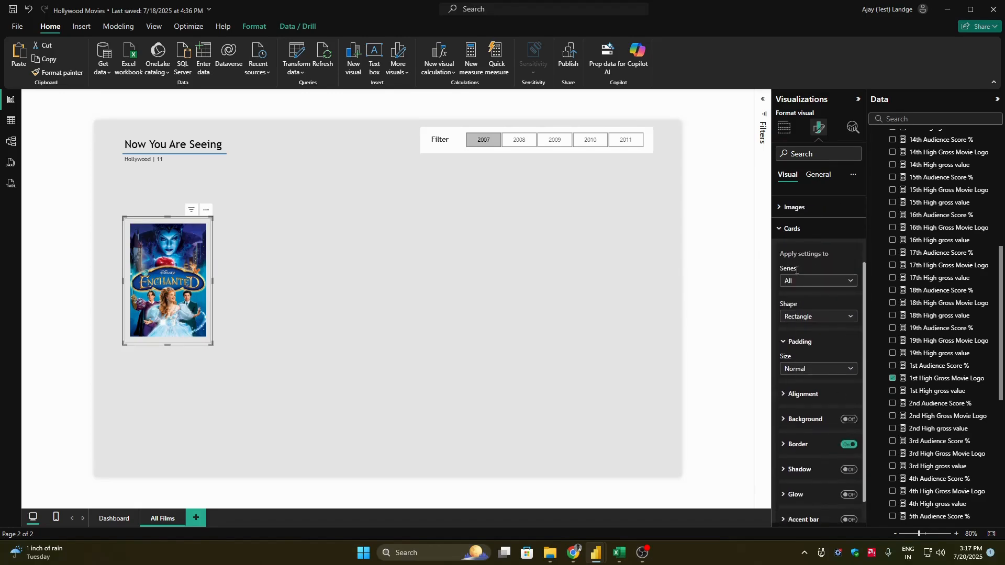
click(799, 371)
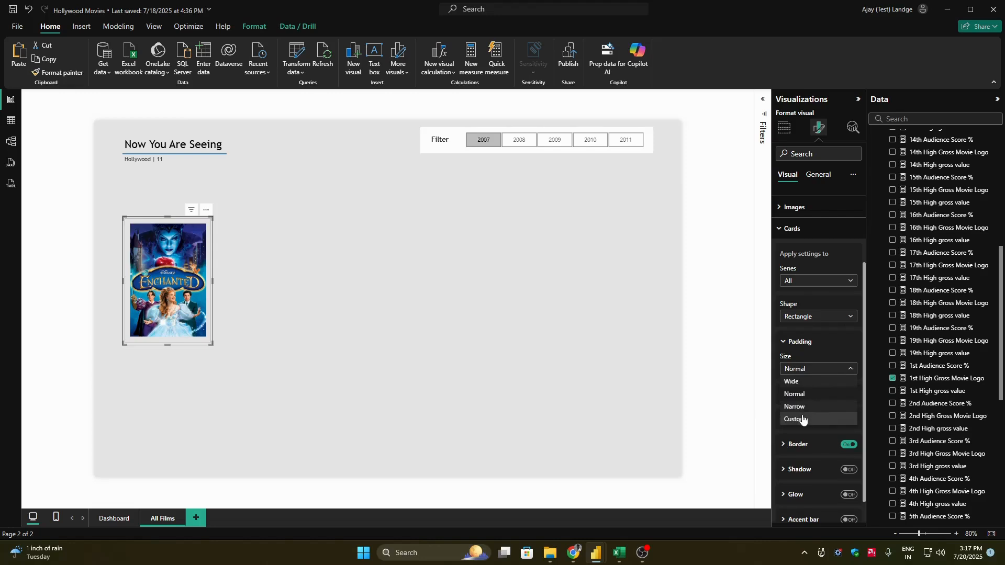
click(802, 419)
text(0)
key(Tab)
text(0)
key(Tab)
text(0)
key(Tab)
text(0)
key(Tab)
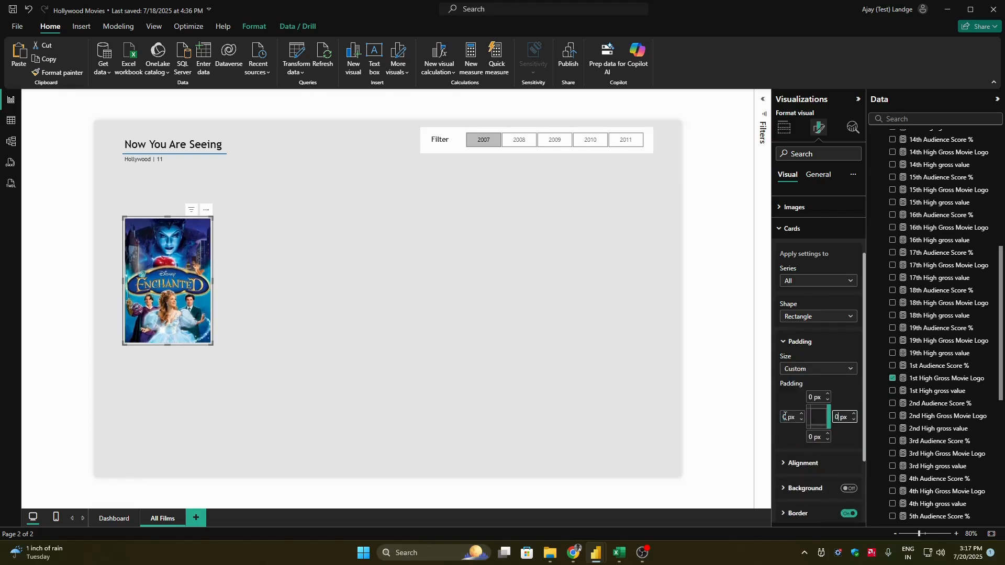
click(477, 362)
Step: Resize the poster card to height 186 and width 144 and move it up closer to the page heading
click(193, 246)
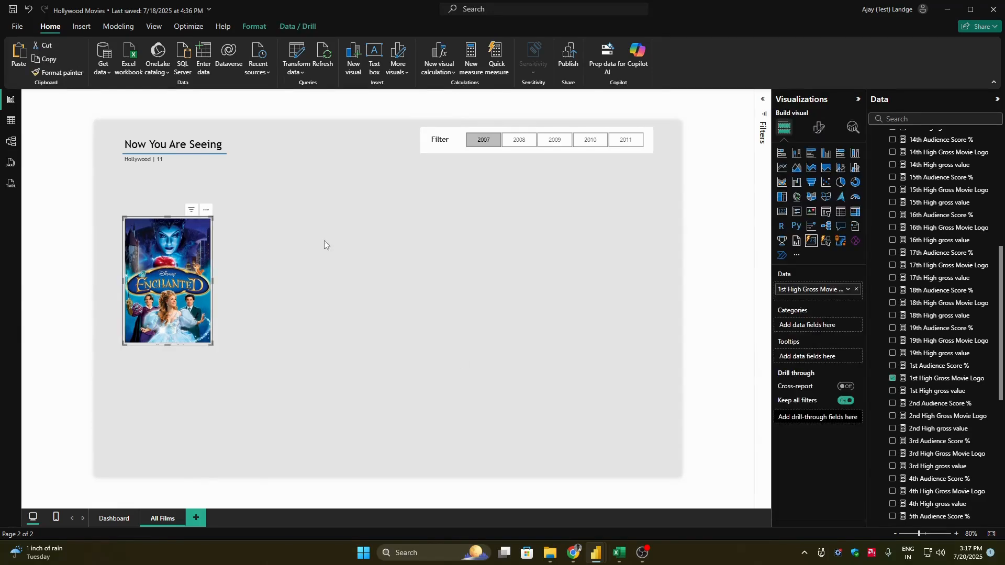
click(819, 127)
click(814, 175)
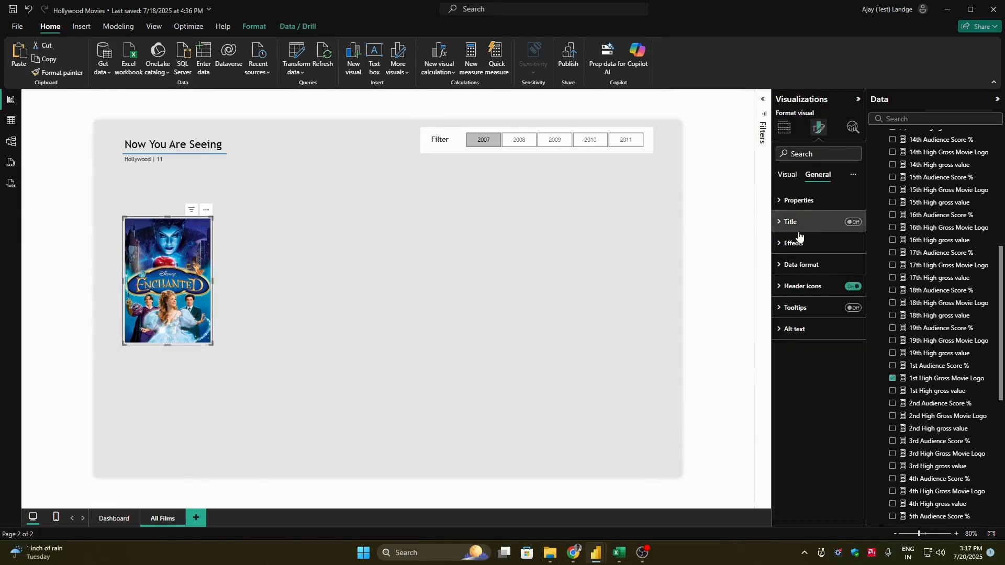
click(809, 201)
text(186)
key(Tab)
text(144)
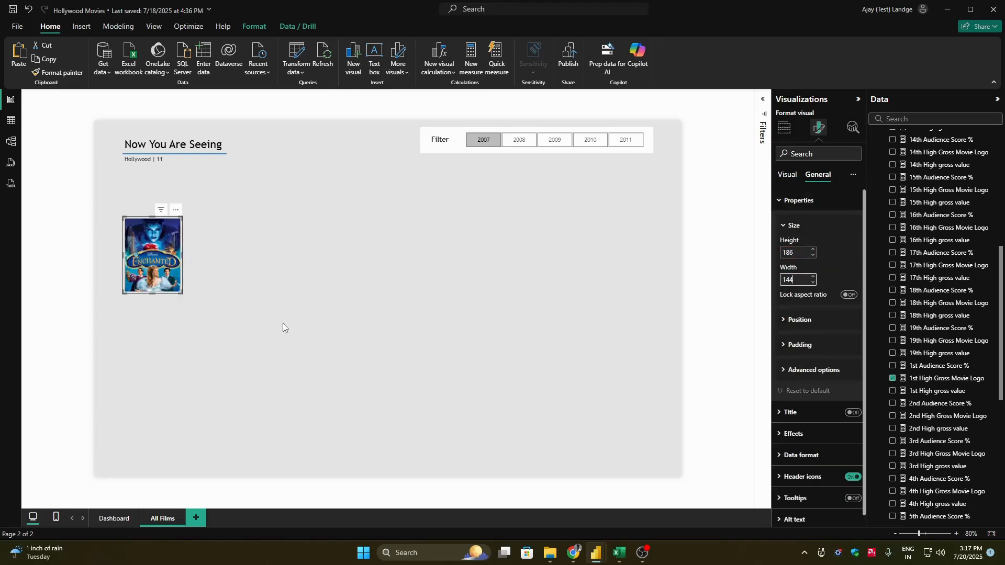
click(275, 306)
click(171, 262)
drag(171, 262, 170, 242)
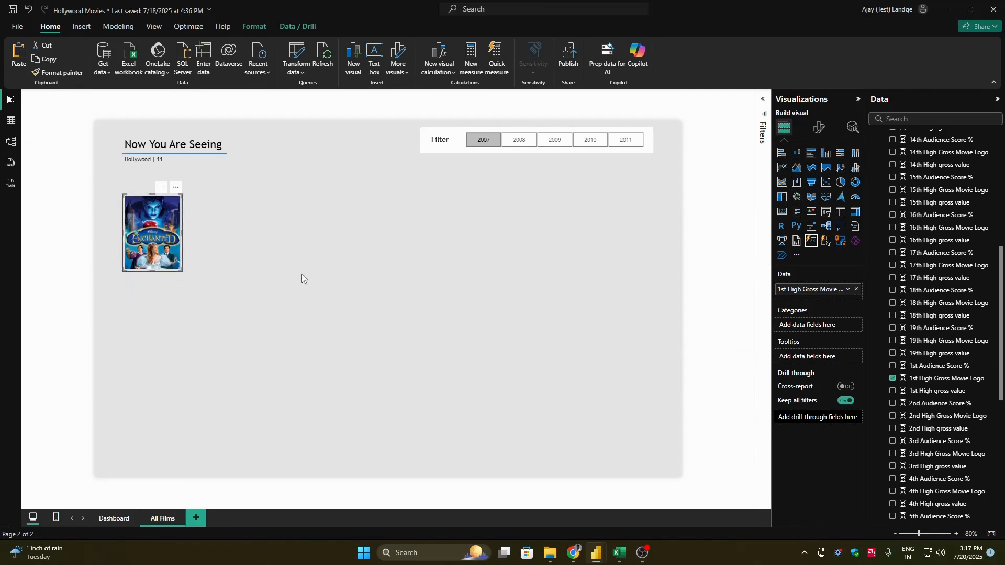
click(301, 274)
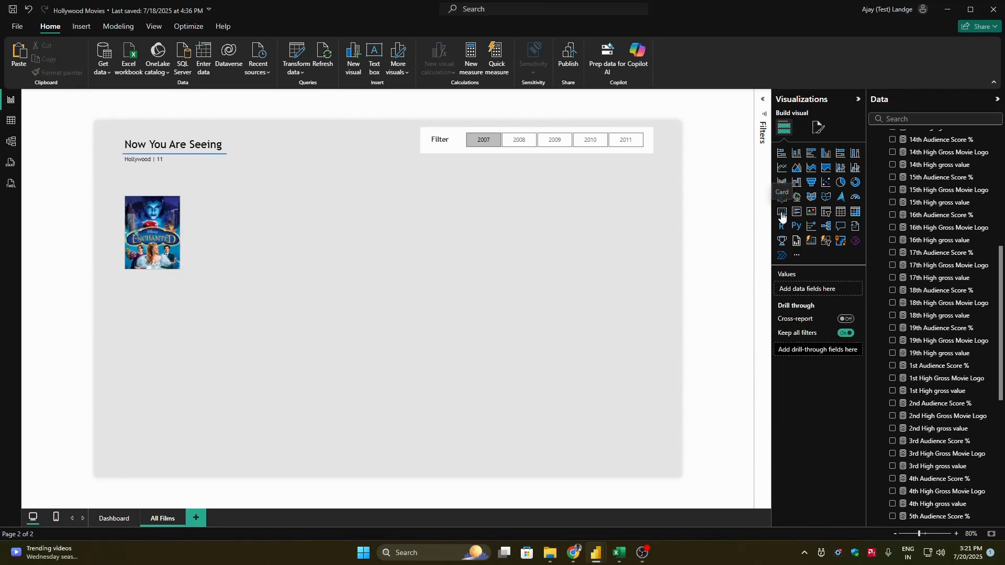
Step: Add a Card visual showing the 1st Audience Score % measure and turn off its category label
click(782, 213)
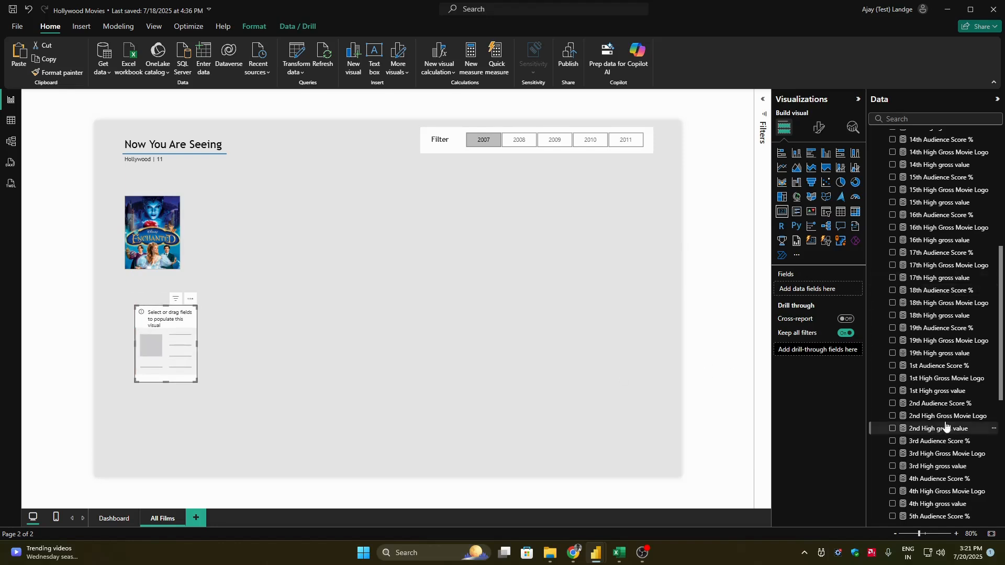
click(893, 366)
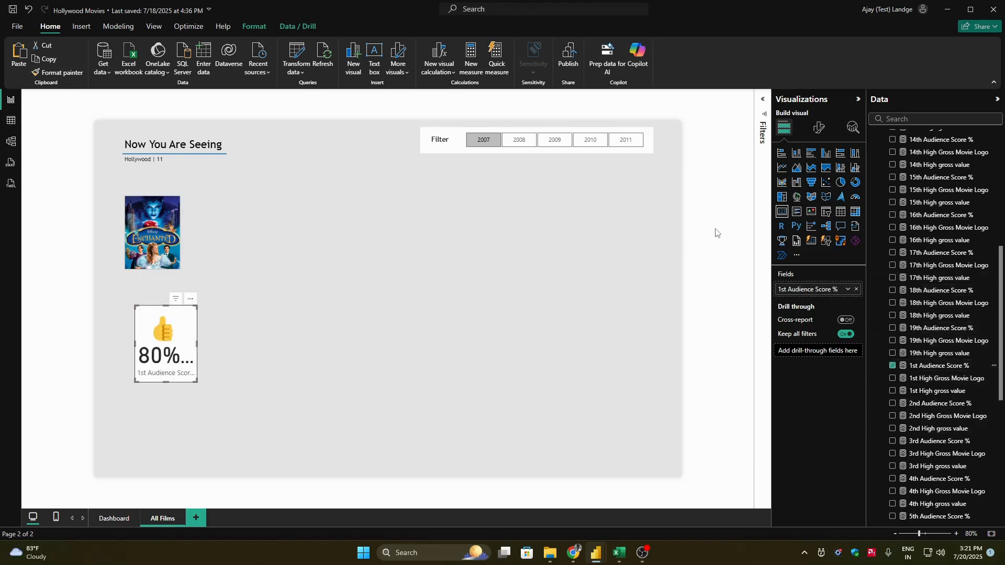
click(820, 127)
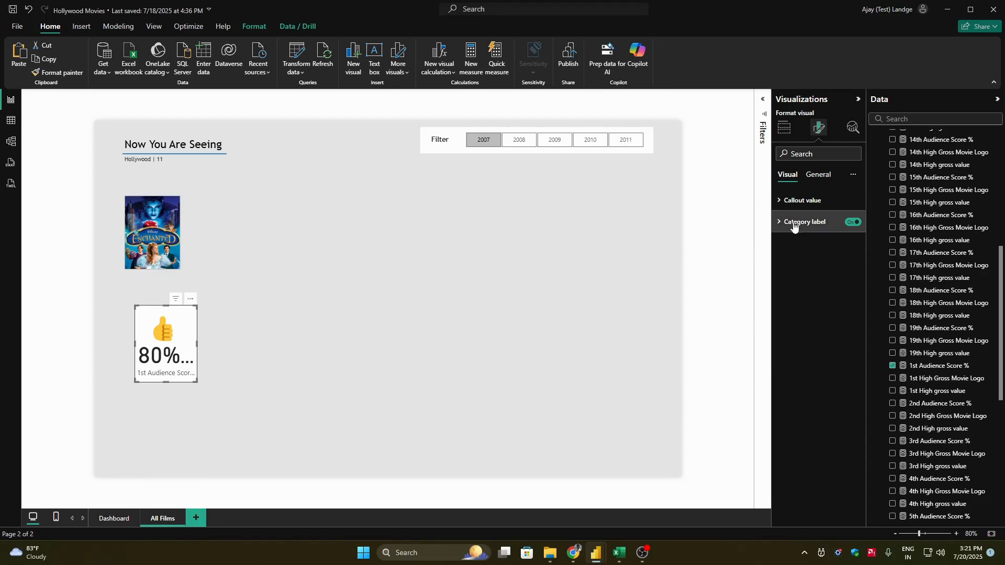
click(854, 222)
Step: Format the audience score card's callout value as Segoe UI, size 9, in white
click(802, 200)
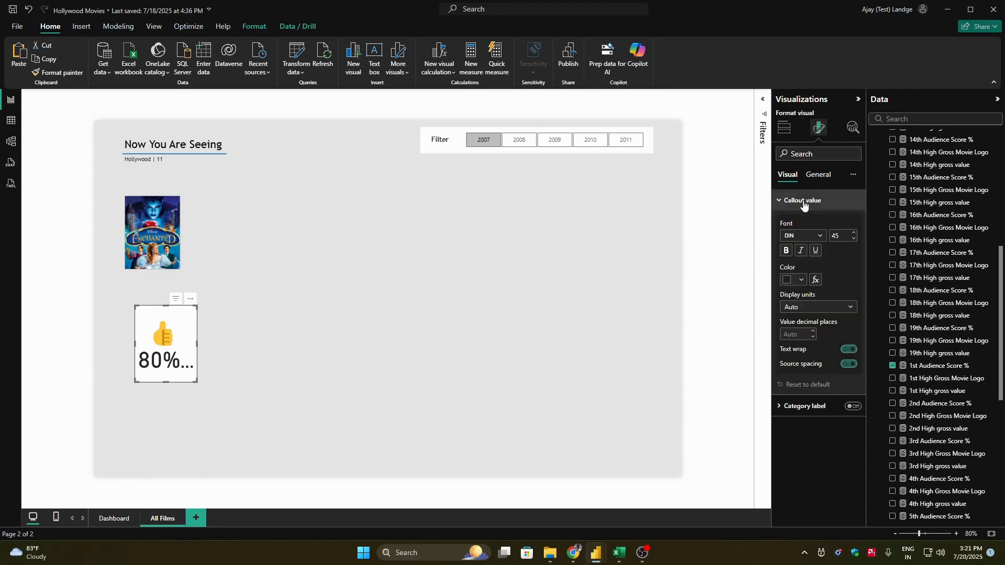
click(819, 236)
scroll(817, 340, down, 3)
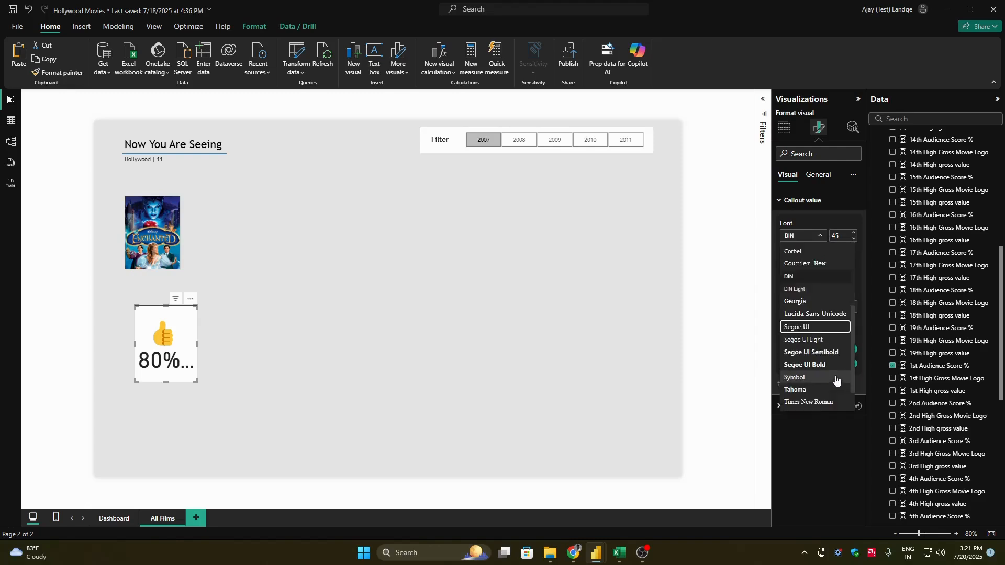
click(807, 327)
click(844, 236)
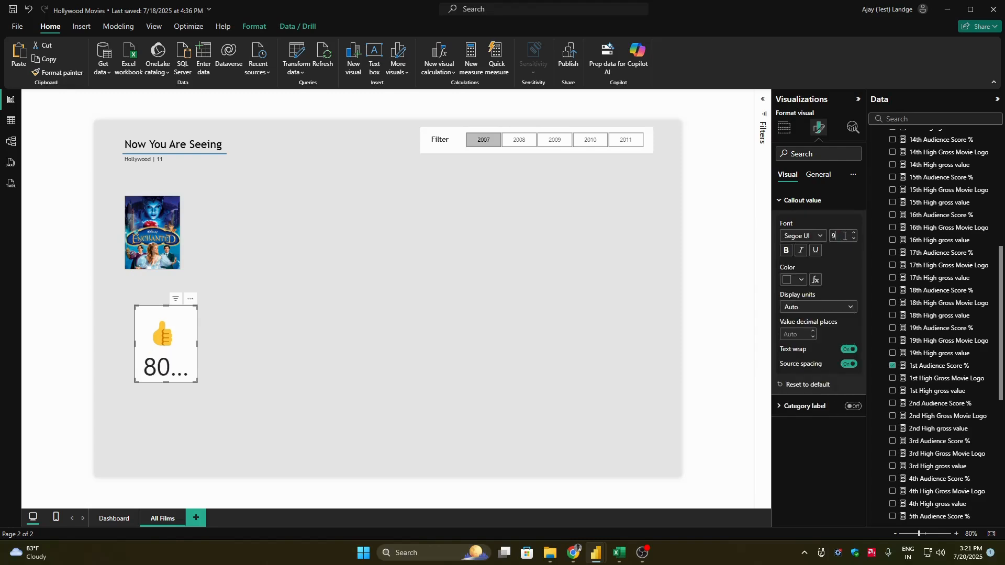
key(Return)
click(795, 283)
click(793, 316)
Step: Set the audience score card's background color to black
click(817, 199)
click(818, 175)
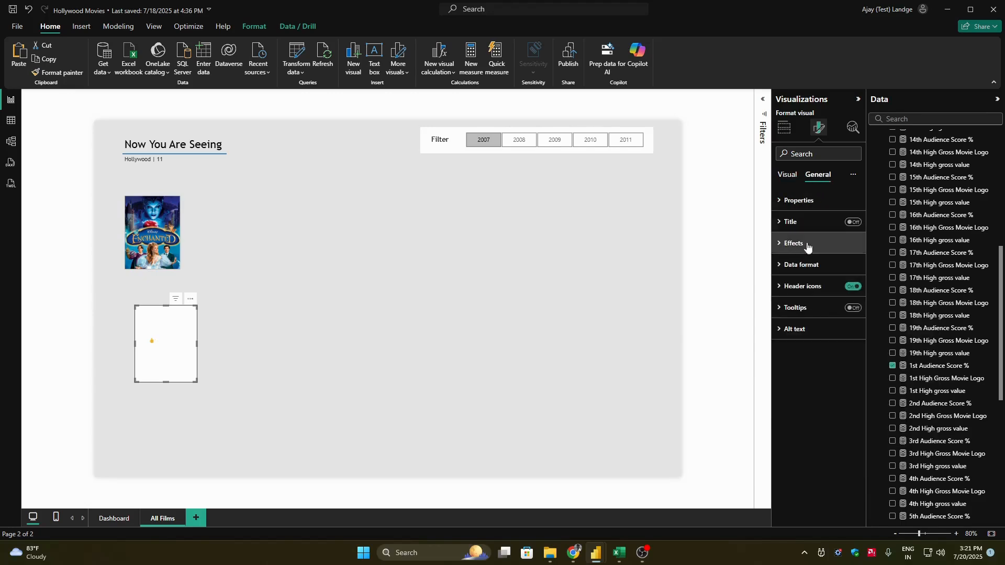
click(817, 244)
click(801, 296)
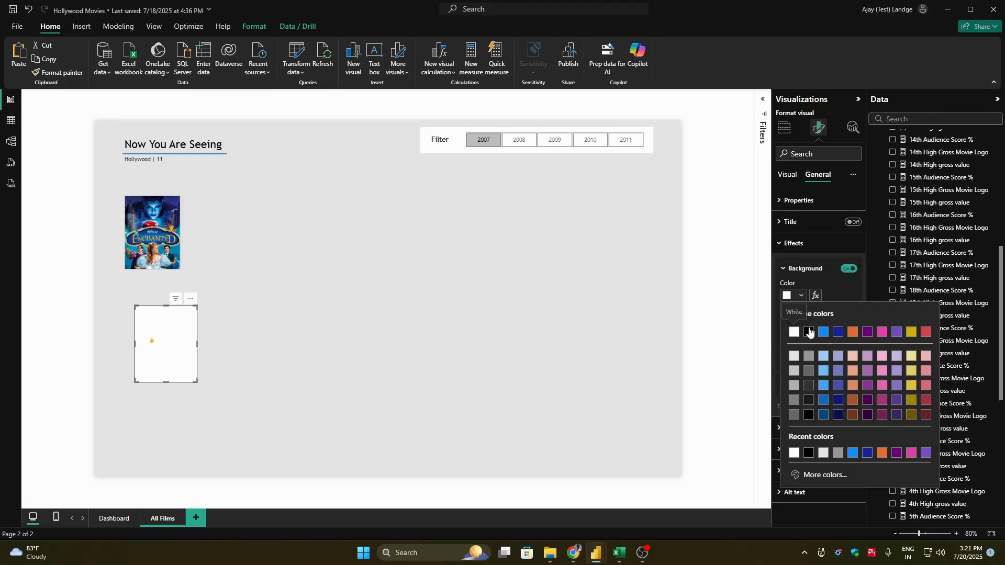
click(809, 332)
click(816, 244)
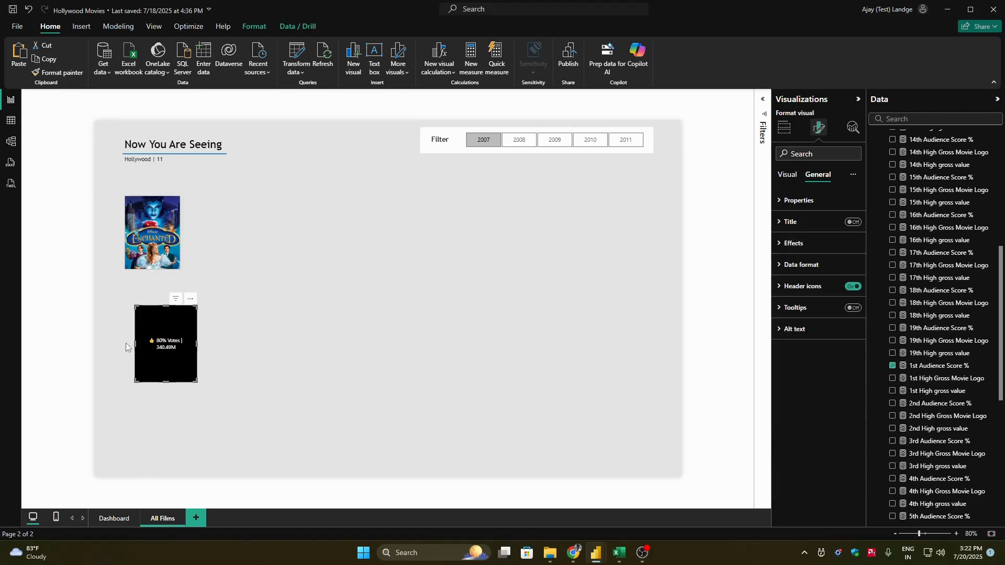
Step: Resize the audience score card to height 46 and width 144 and place it over the poster's lower edge
click(810, 208)
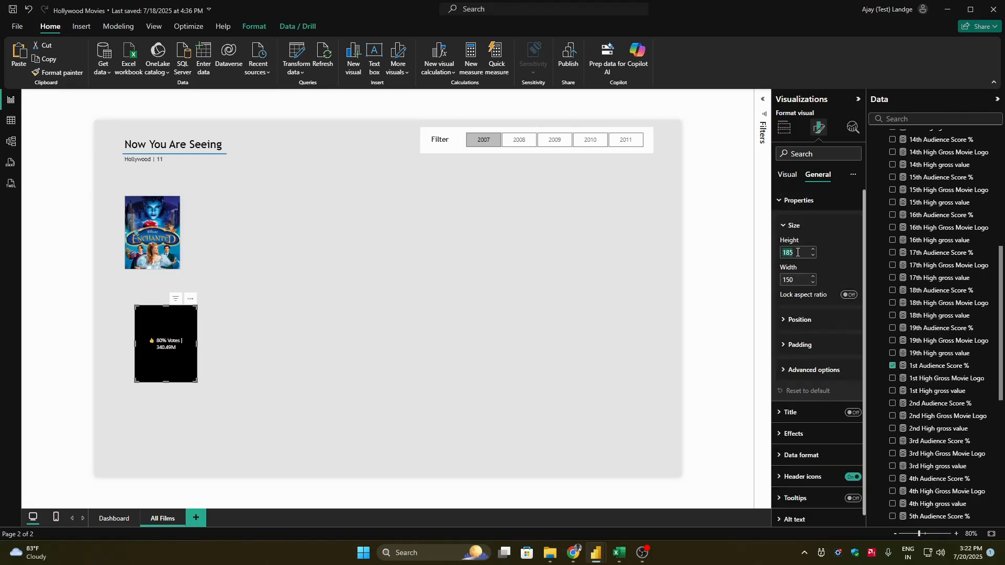
text(46)
key(Tab)
text(144)
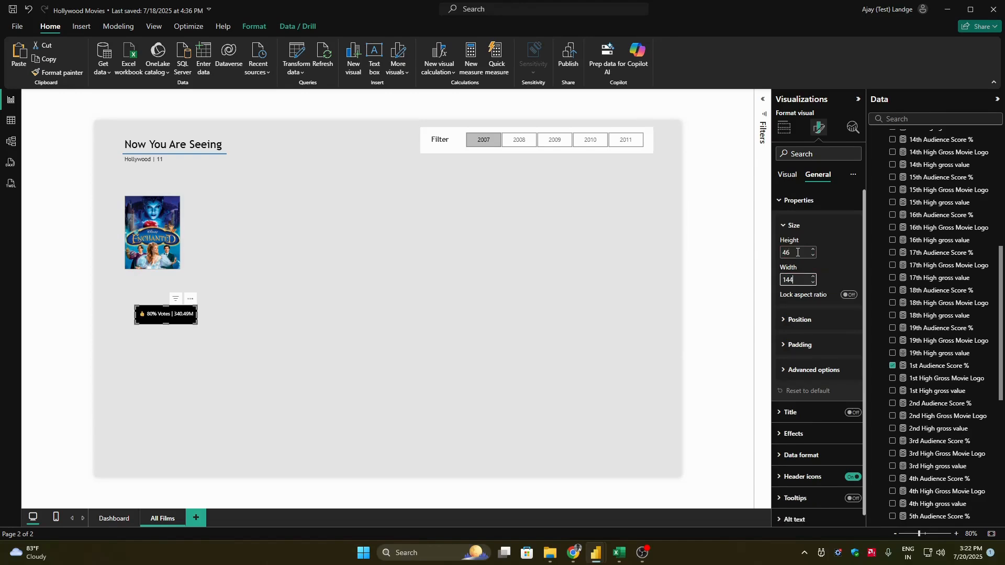
key(Return)
drag(178, 319, 166, 279)
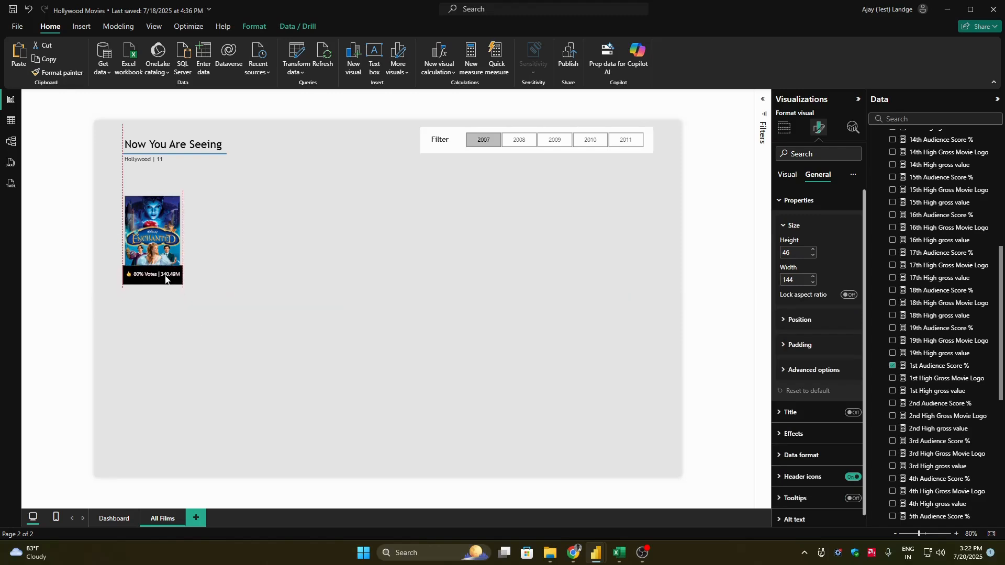
click(254, 271)
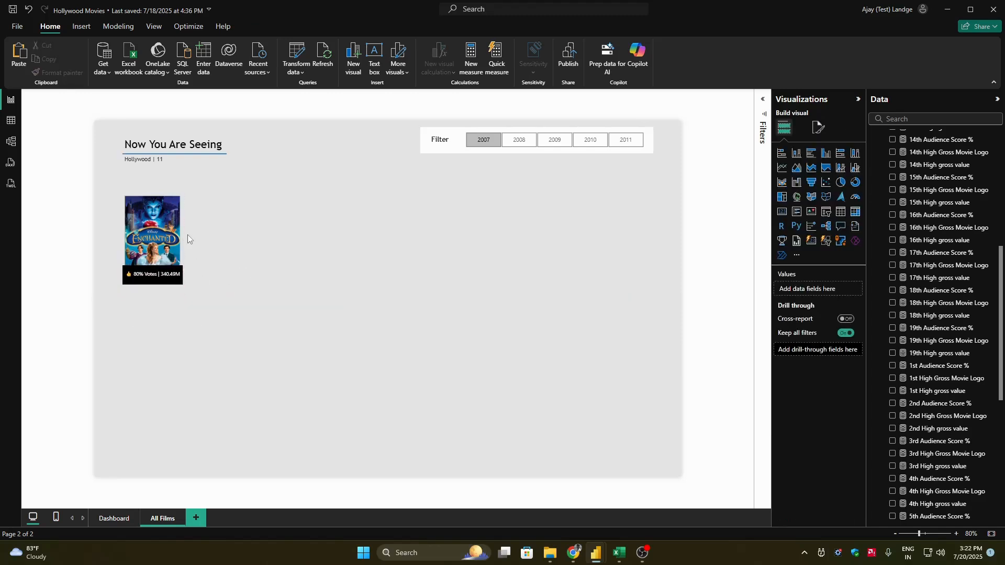
Step: Change the poster card's shape to Rounded Rectangle with 5 px rounded corners
click(168, 224)
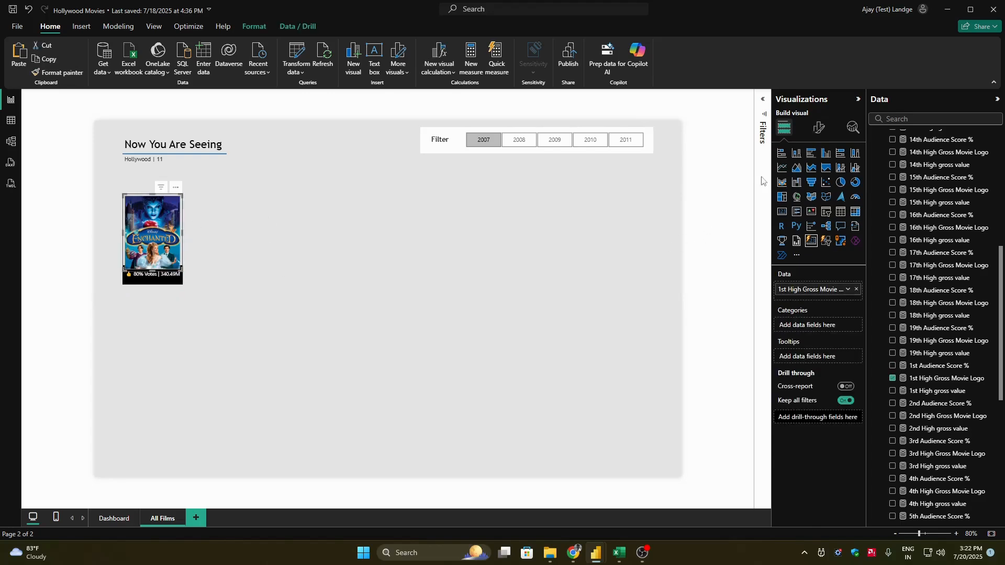
click(820, 128)
click(807, 329)
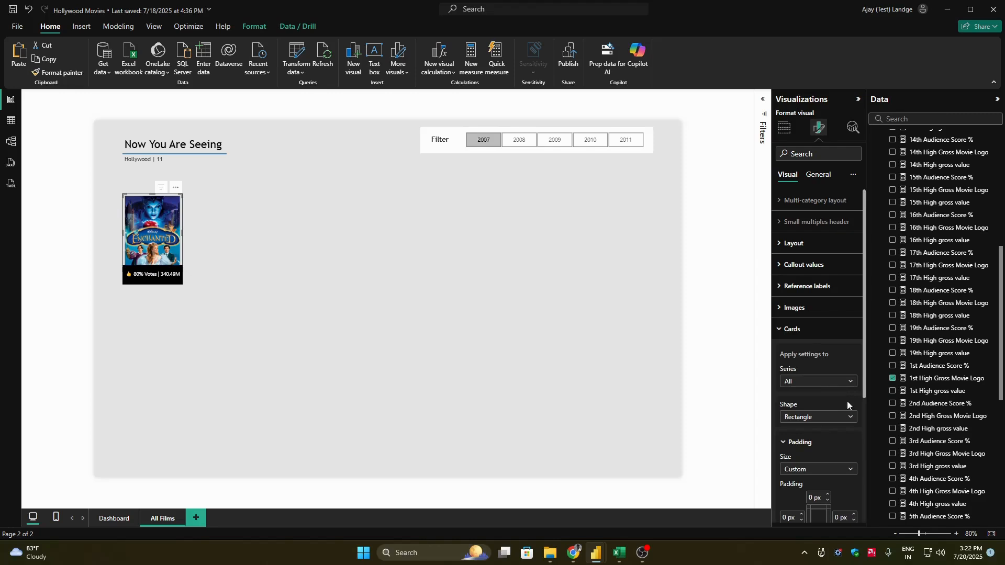
click(814, 418)
click(809, 442)
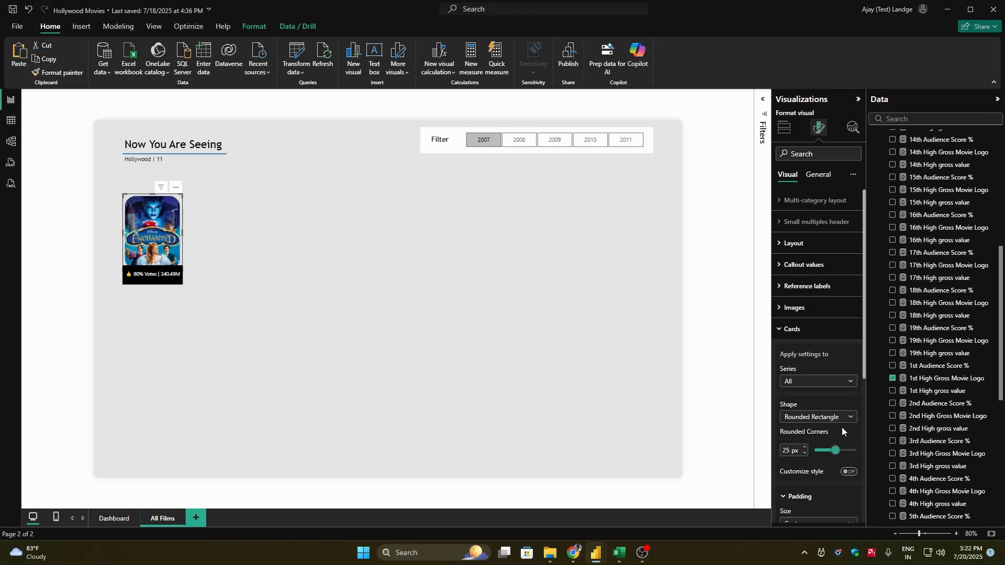
double_click(791, 451)
text(5)
click(246, 229)
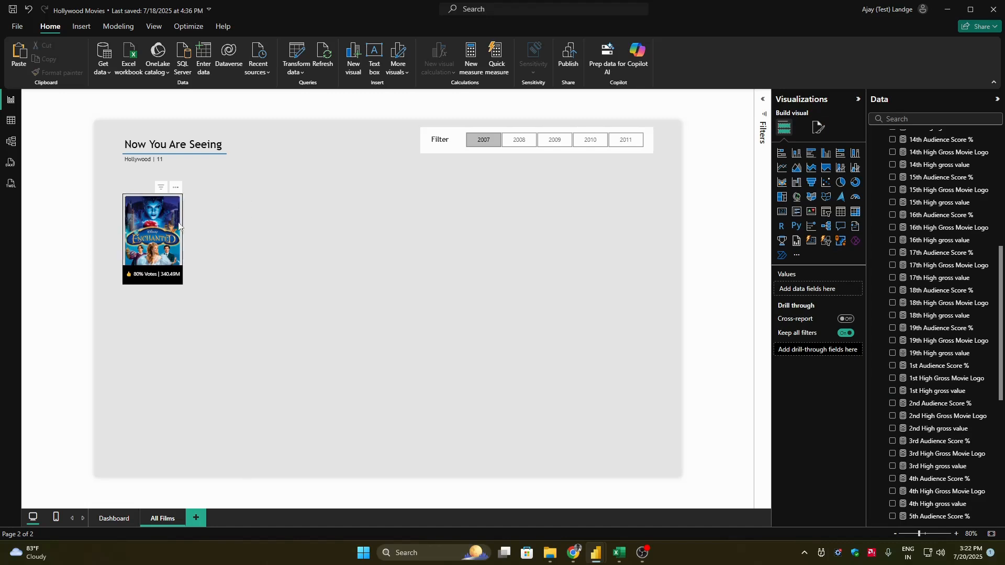
Step: Group the movie poster card with its audience score card
click(168, 222)
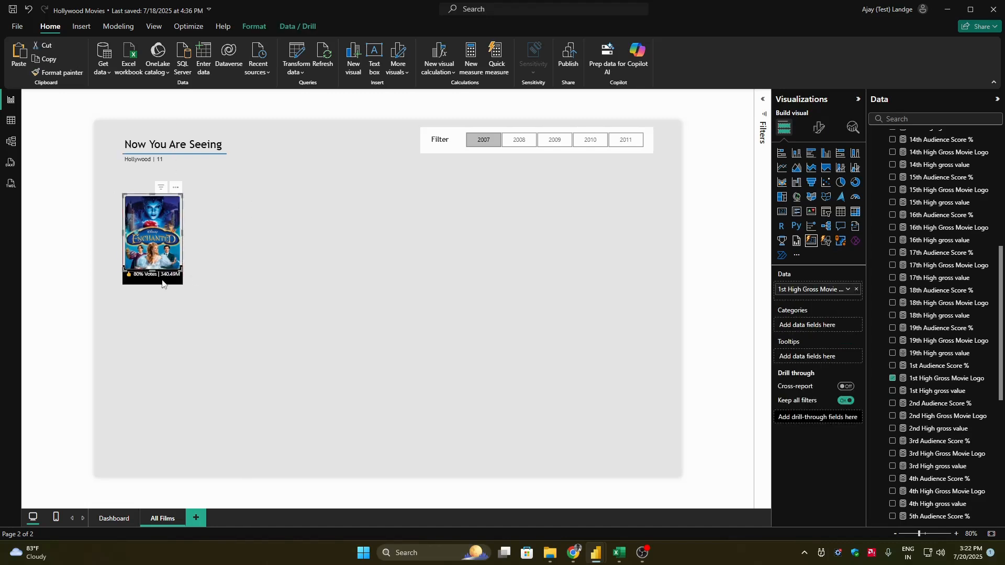
click(159, 282)
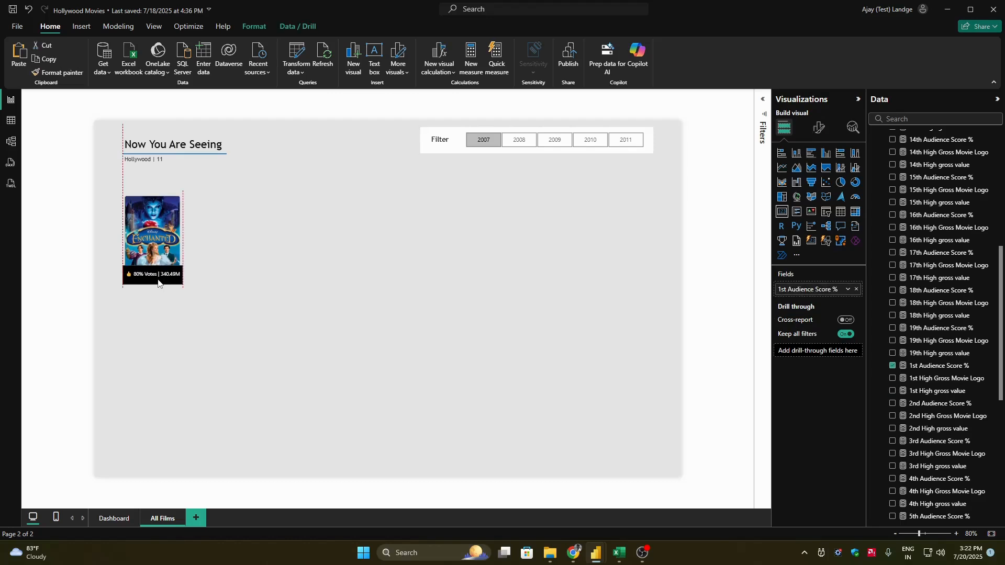
drag(229, 298, 103, 184)
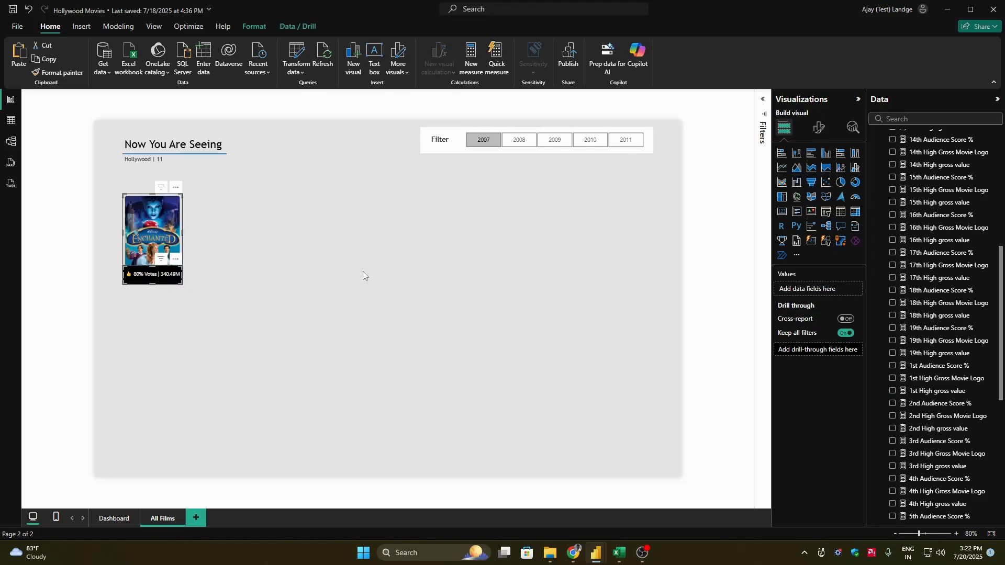
right_click(164, 234)
mouse_move(220, 262)
click(278, 260)
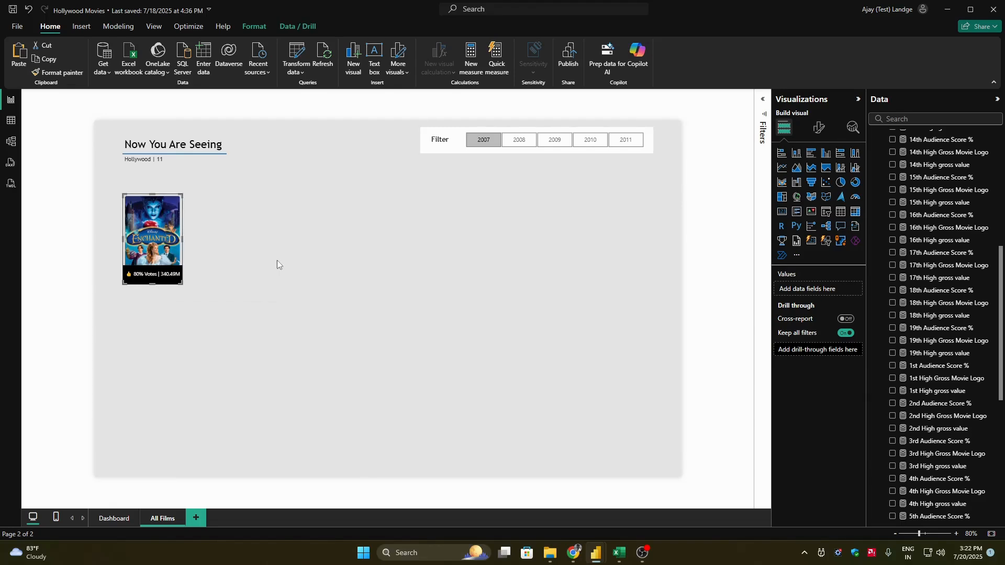
Step: Duplicate the grouped movie card and place the copy beside the original, aligned in the same row
key(ctrl+c)
key(ctrl+v)
drag(223, 230, 240, 238)
click(283, 248)
Step: Add a third copy of the grouped movie card to the row and delete the stray poster copy over the page title
ctrl+click(176, 240)
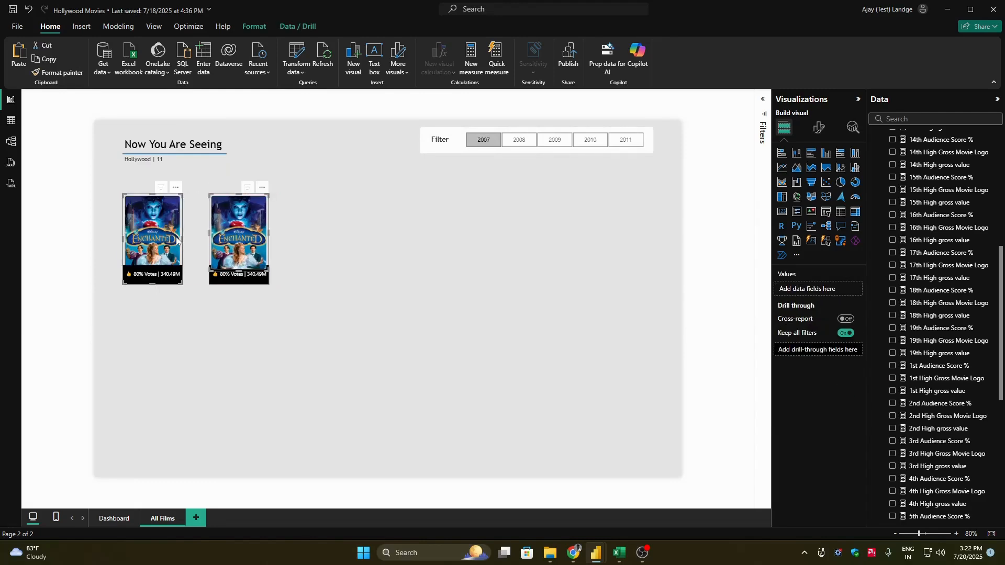
key(ctrl+v)
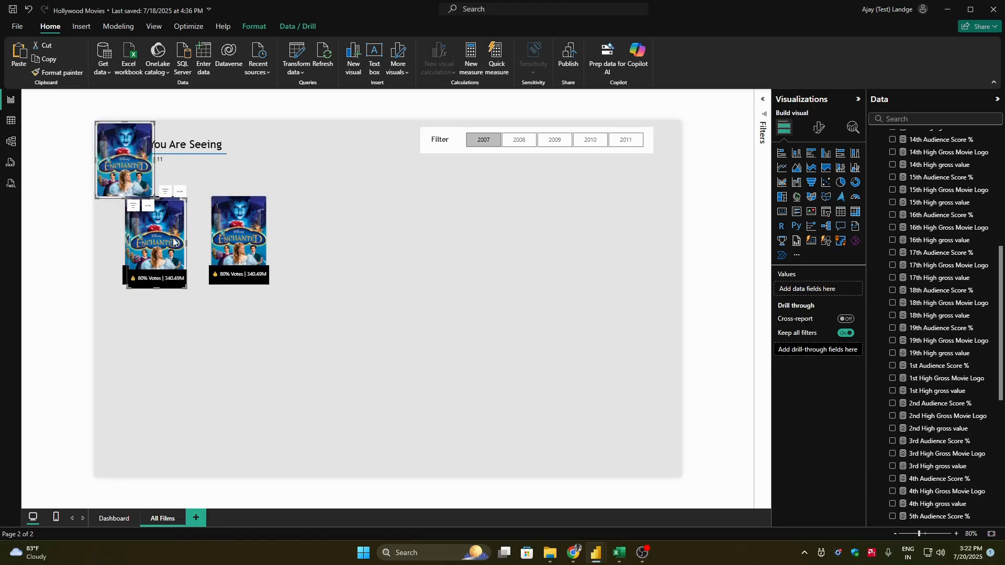
key(ctrl+z)
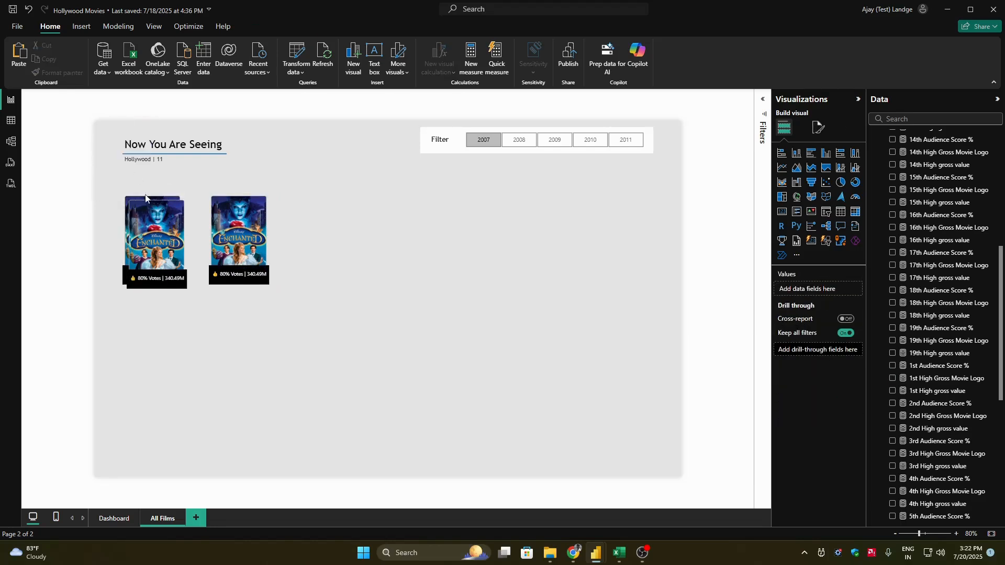
drag(170, 247, 330, 242)
key(ctrl+z)
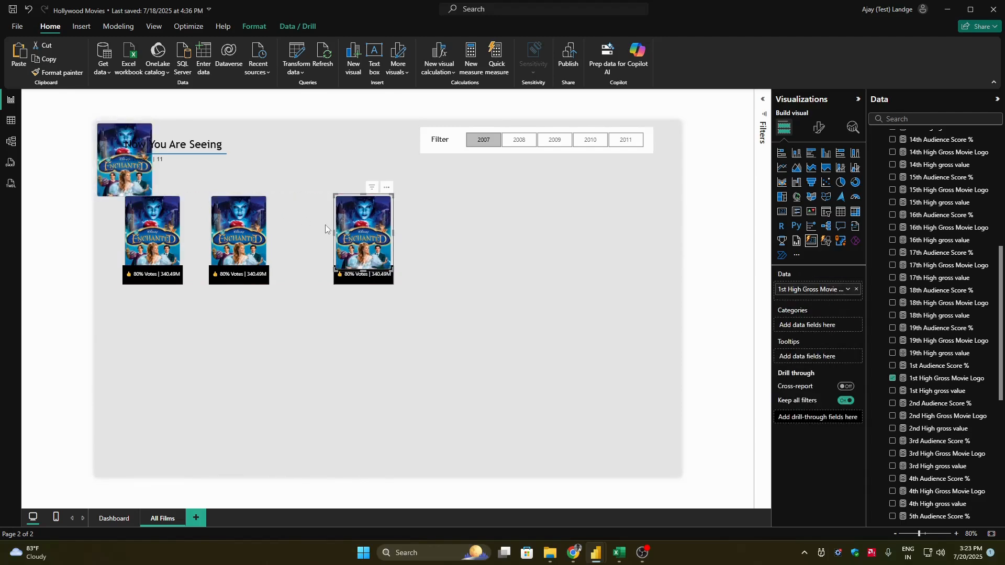
key(ctrl+z)
click(151, 183)
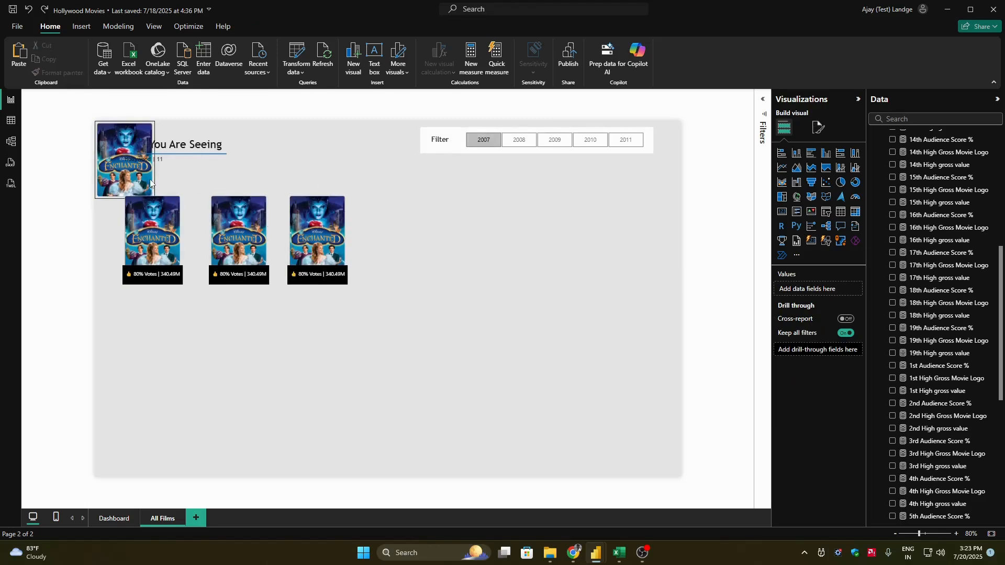
key(Delete)
Step: Duplicate the grouped movie card four more times to extend the row to seven cards
click(312, 240)
drag(312, 240, 561, 230)
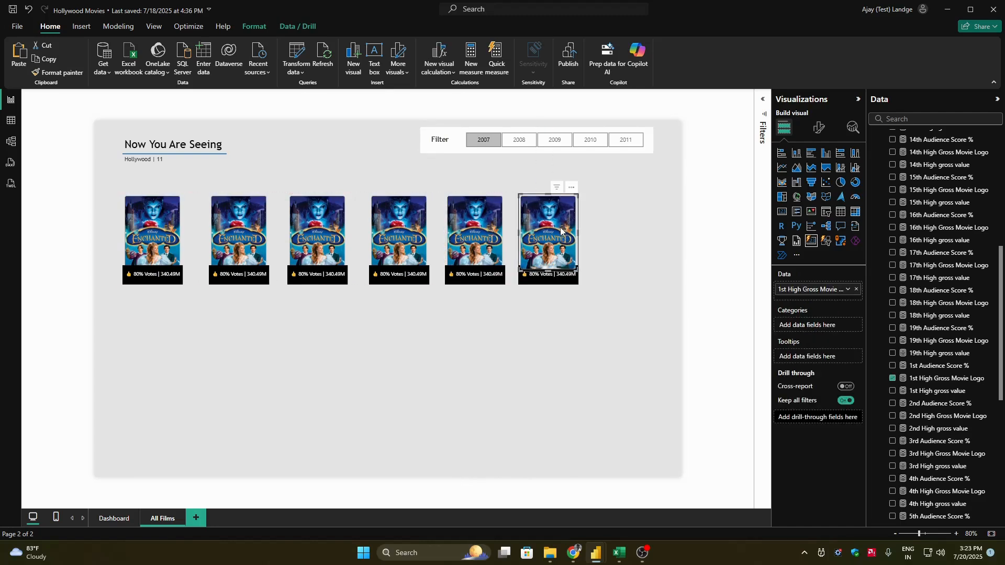
key(ctrl+v)
key(ctrl+z)
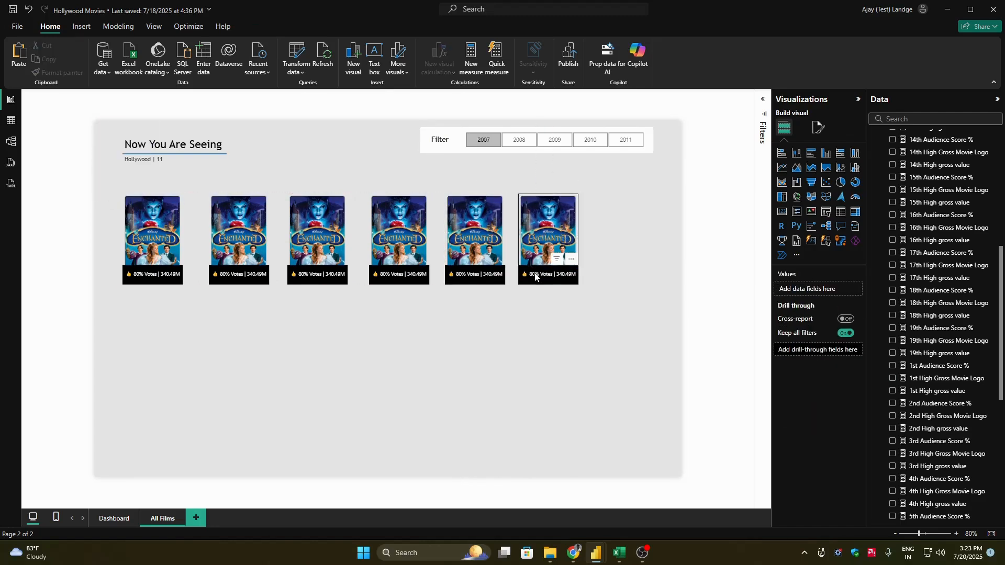
drag(554, 248, 627, 243)
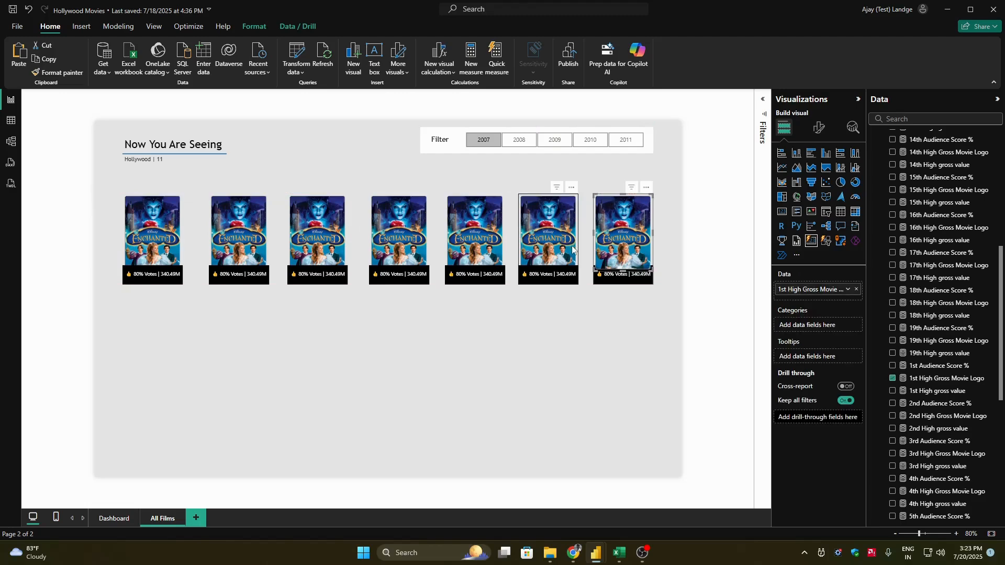
Step: Align the tops of all seven movie cards and distribute them horizontally across the row
drag(620, 328, 111, 227)
drag(536, 303, 150, 223)
drag(101, 182, 665, 255)
click(254, 26)
click(231, 57)
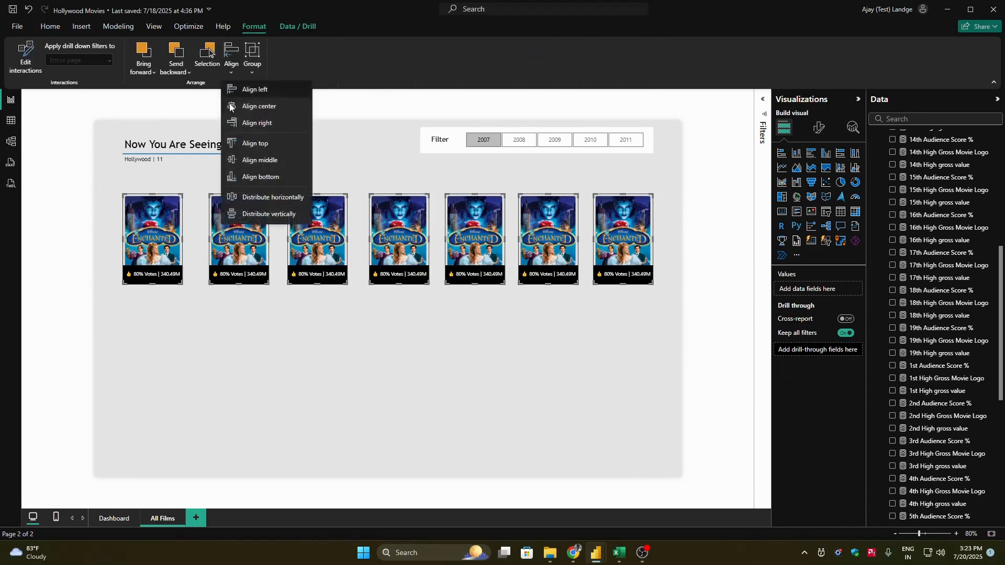
click(262, 144)
click(230, 71)
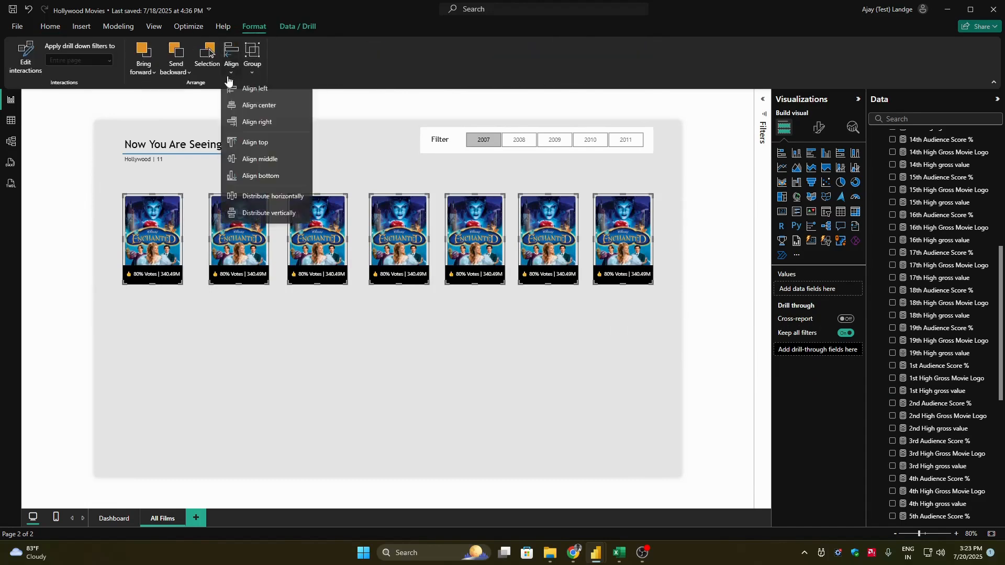
click(267, 197)
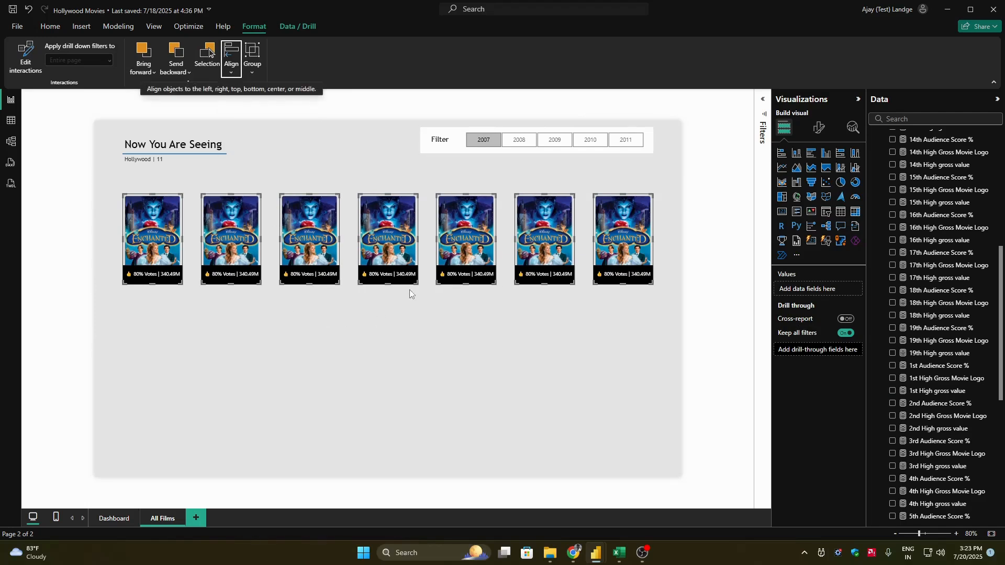
Step: Move the row of seven movie cards slightly up toward the page title and check the alignment of its outer cards
drag(399, 246, 400, 233)
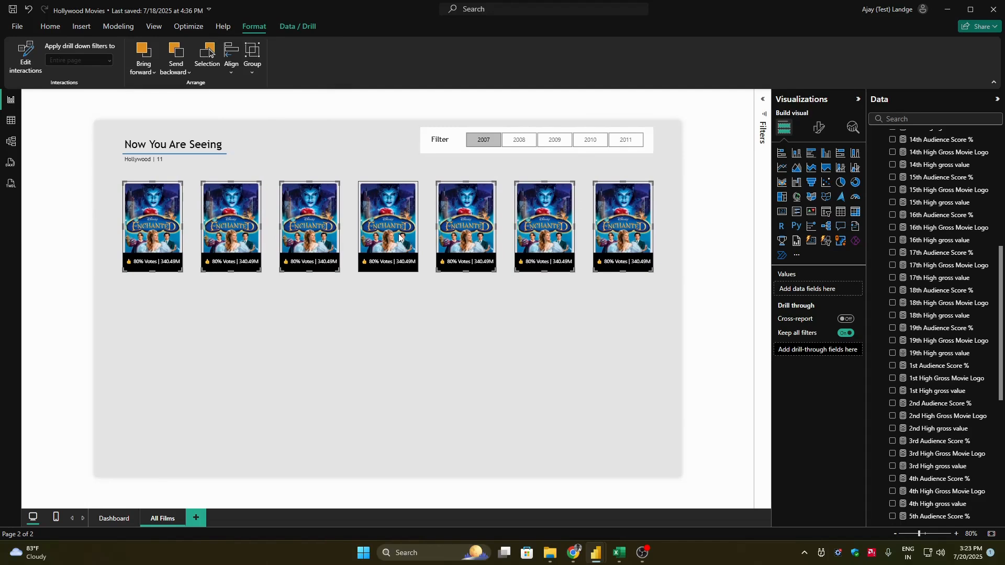
key(ctrl+g)
click(162, 234)
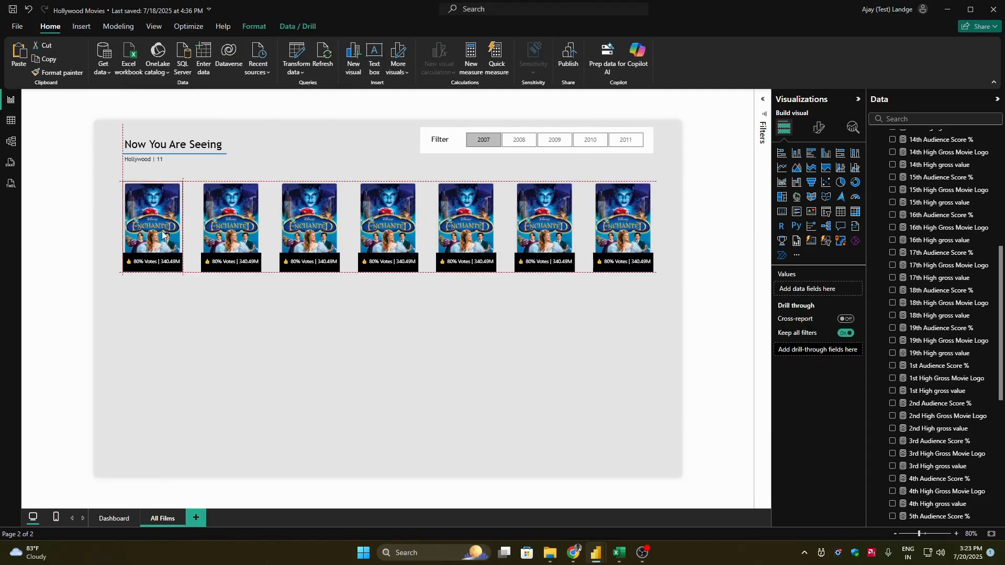
click(162, 234)
click(638, 225)
click(639, 226)
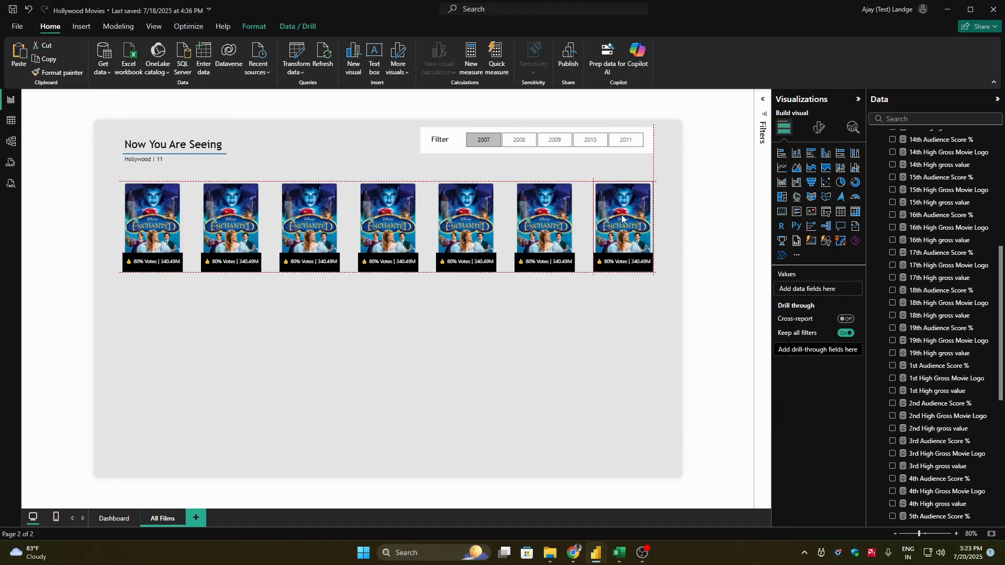
click(618, 343)
Step: Undo the accidental move of the third card and distribute the seven cards horizontally again
drag(306, 260, 172, 229)
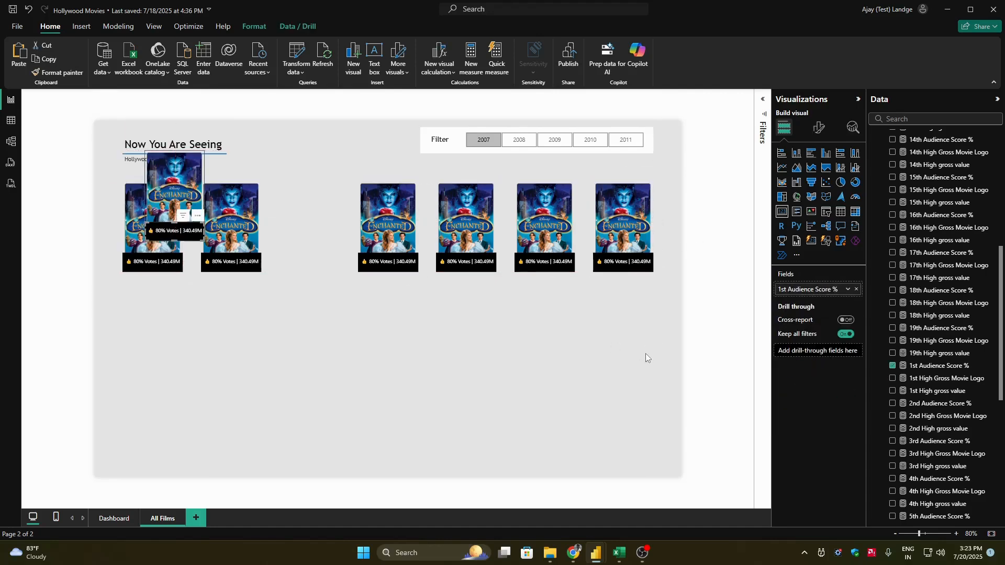
key(ctrl+z)
drag(666, 335, 106, 174)
click(254, 26)
click(231, 55)
click(249, 198)
Step: Duplicate the whole row of seven movie cards and place the copy directly below as a second row
key(ctrl+c)
key(ctrl+v)
drag(218, 238, 217, 342)
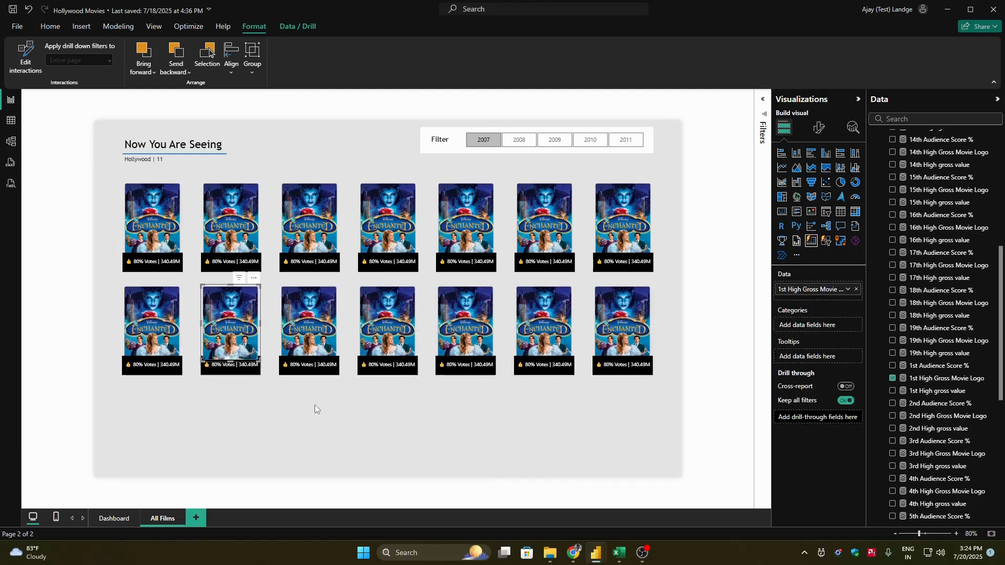
click(265, 444)
Step: Paste another copy of the seven-card row and place it under the second row as a third row
click(150, 255)
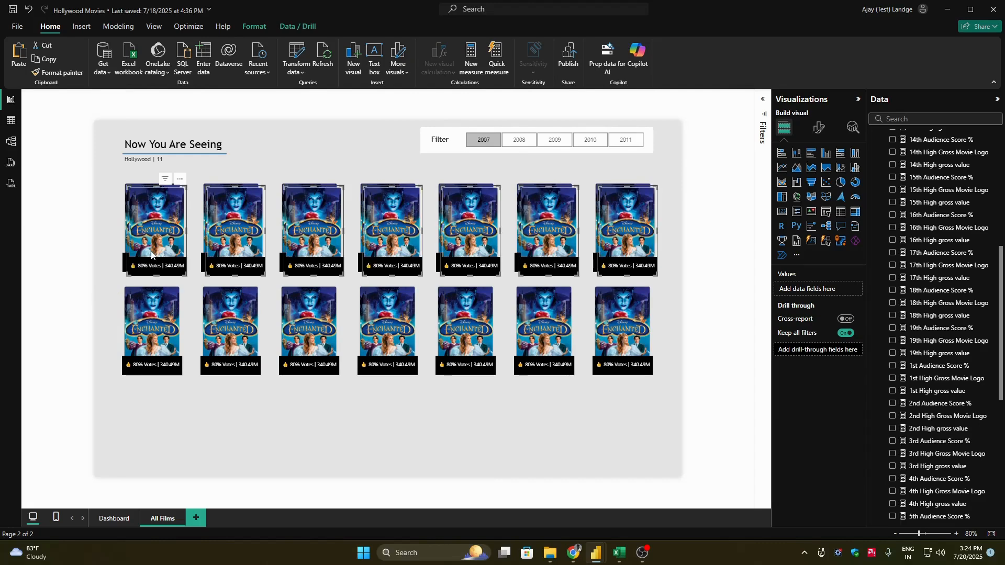
key(ctrl+c)
key(ctrl+v)
drag(152, 255, 148, 450)
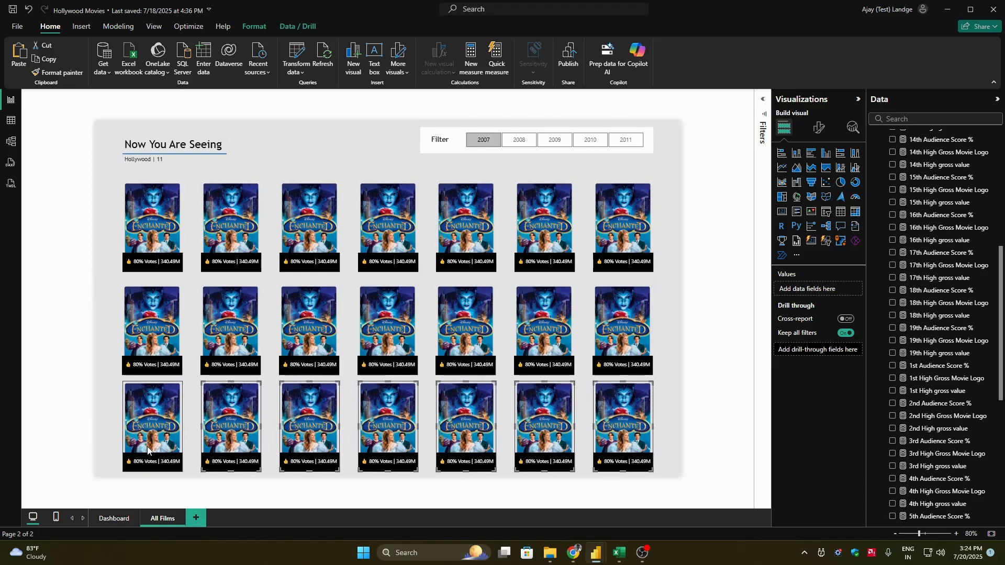
click(691, 310)
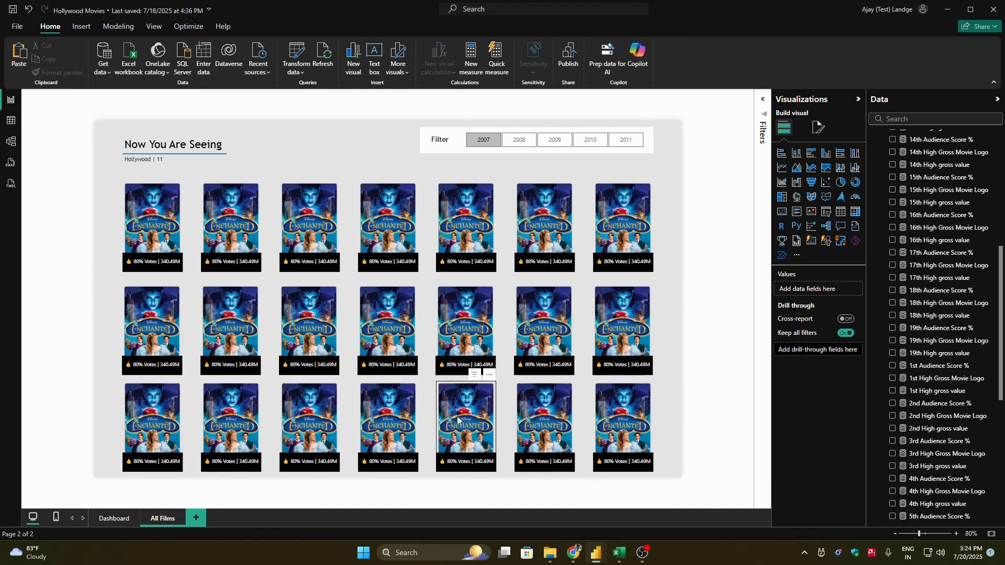
Step: Delete the last two movie cards of the third row
click(544, 429)
ctrl+click(620, 419)
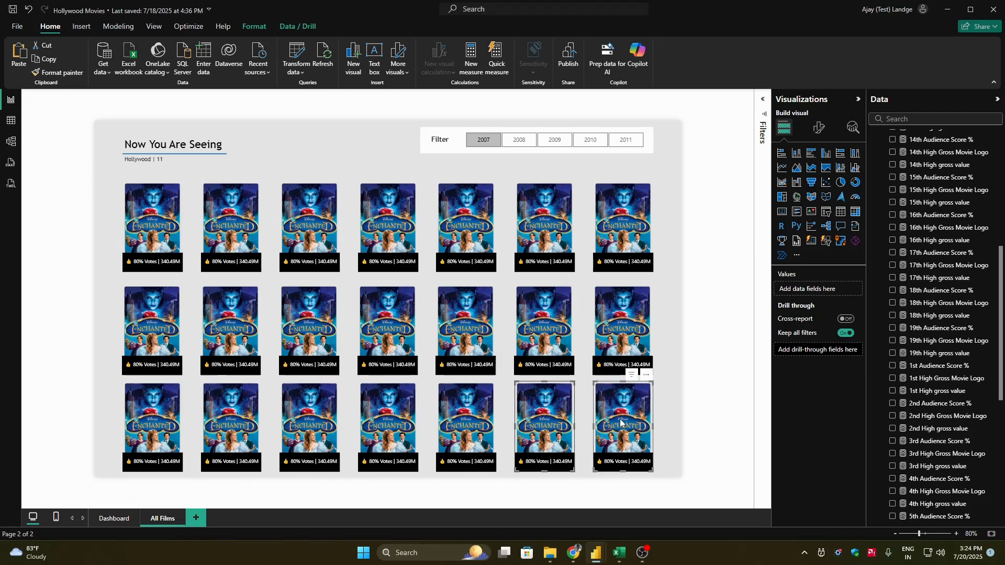
key(Delete)
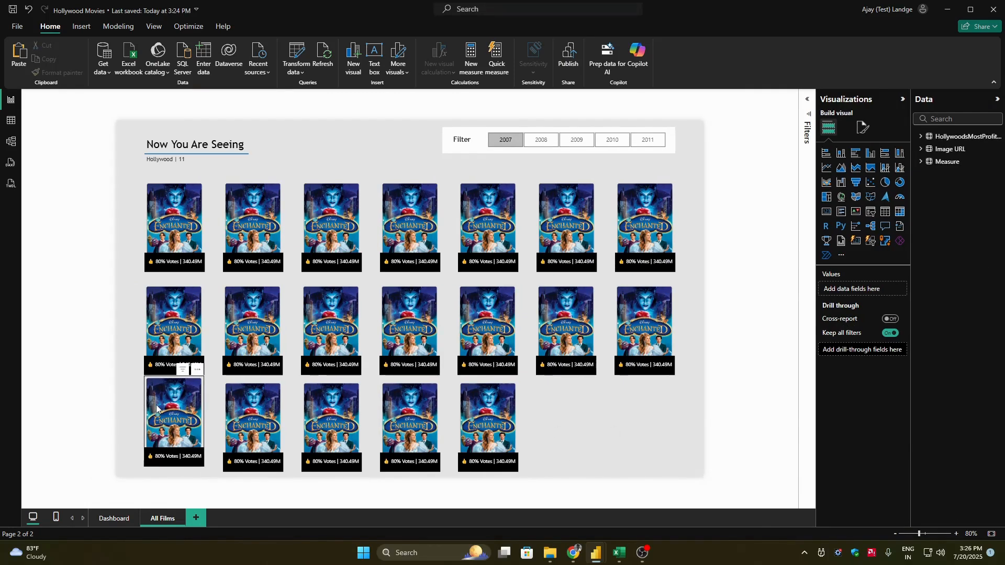
Step: Distribute the three movie cards of the first column vertically
click(156, 404)
ctrl+click(173, 319)
ctrl+click(190, 196)
click(253, 27)
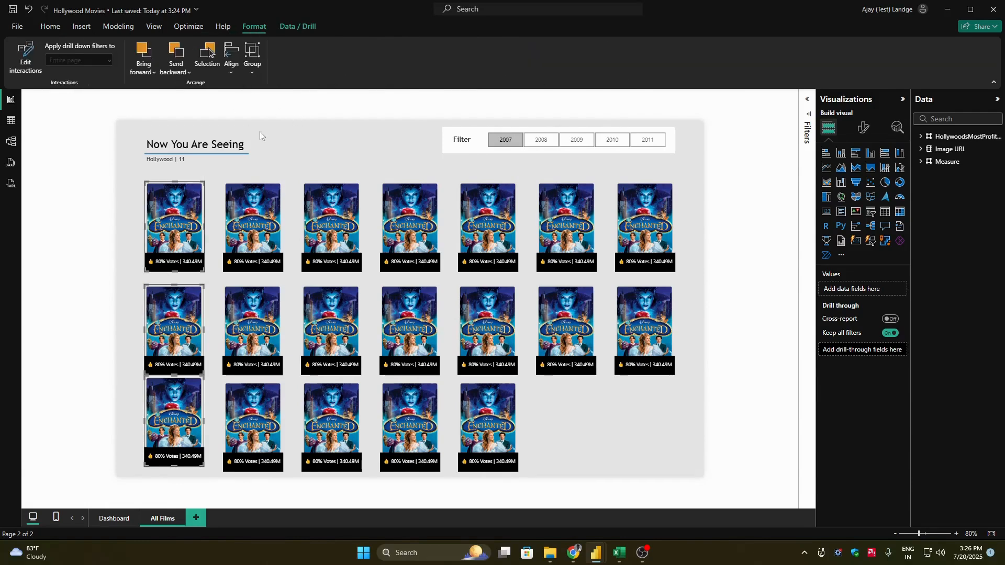
click(231, 62)
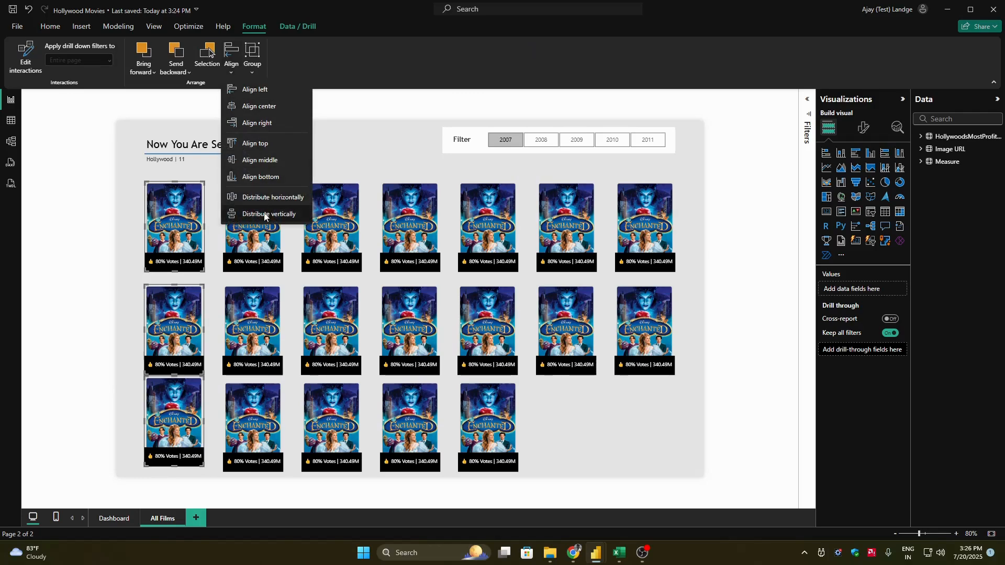
click(265, 214)
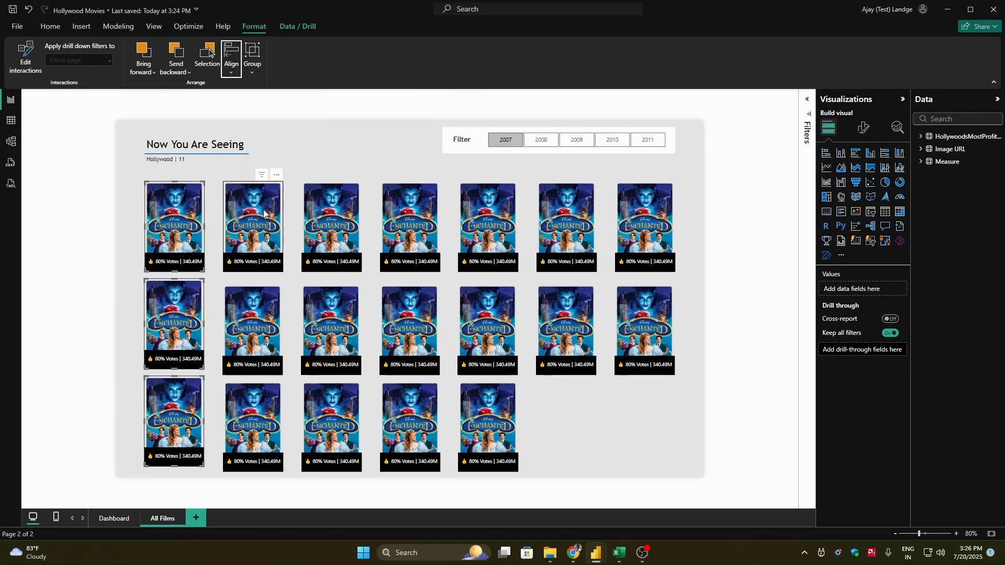
click(72, 244)
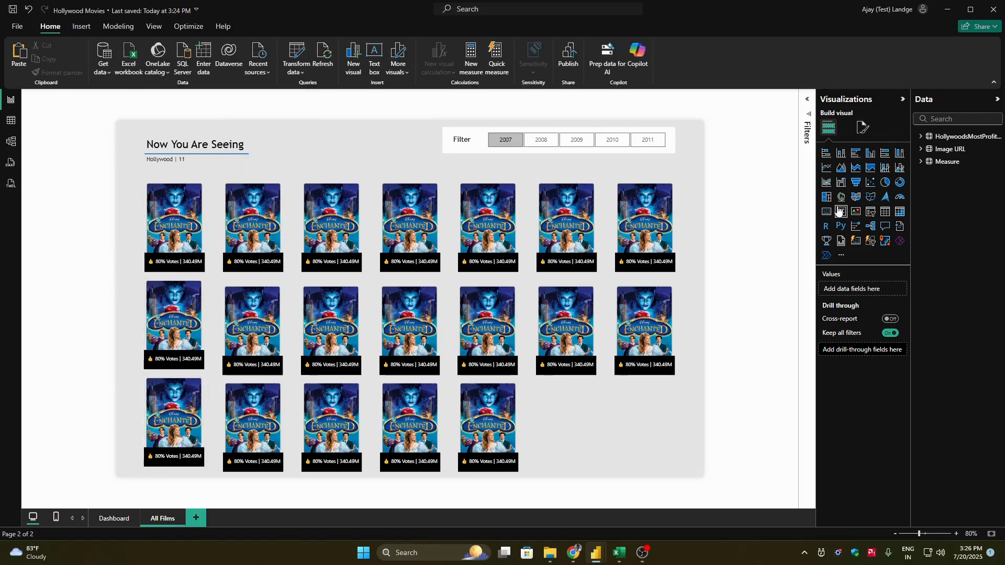
Step: Move the first row of cards slightly up and distribute the first column's three cards vertically to match
drag(695, 165, 59, 283)
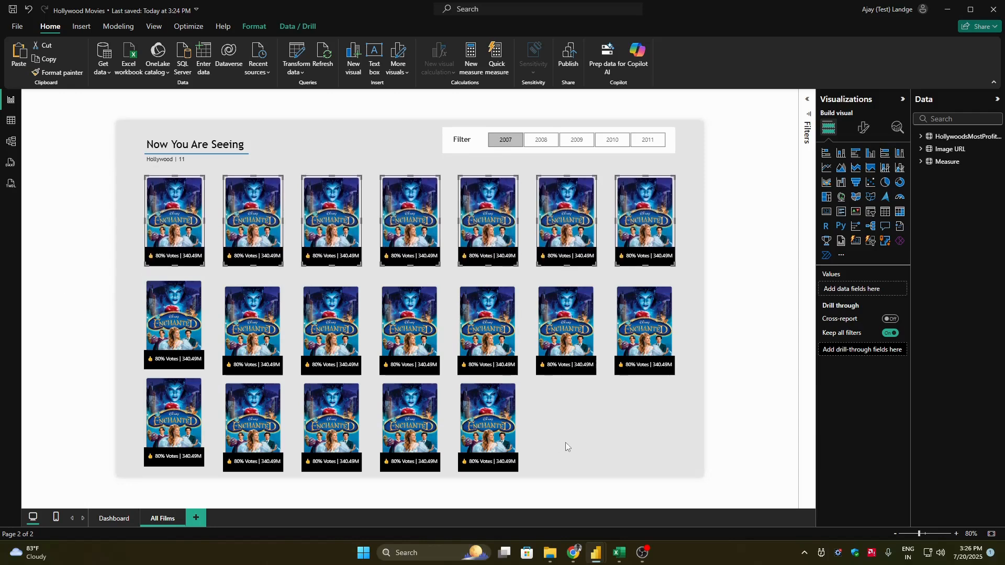
click(658, 399)
click(194, 413)
ctrl+click(191, 324)
ctrl+click(194, 220)
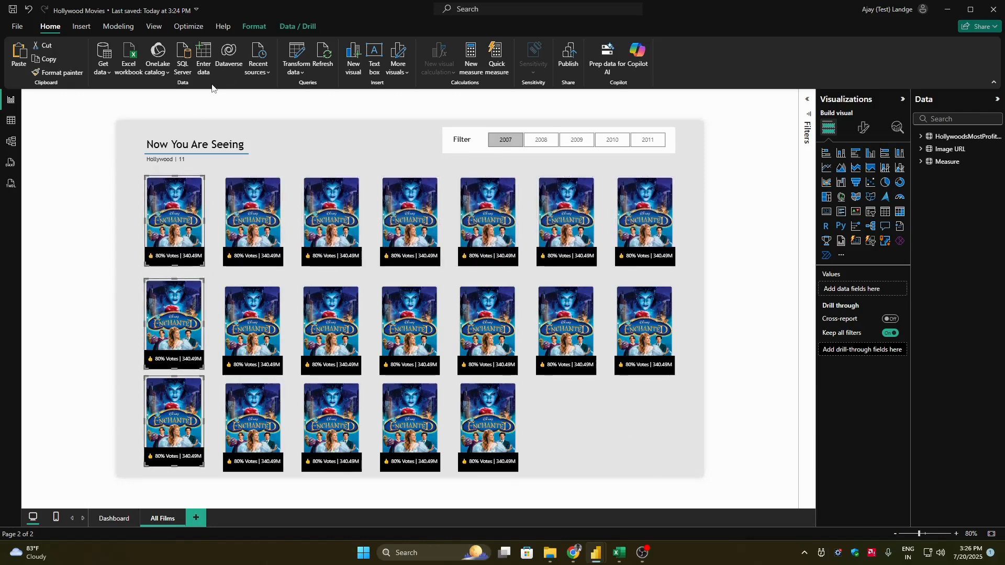
click(254, 26)
click(252, 65)
click(231, 65)
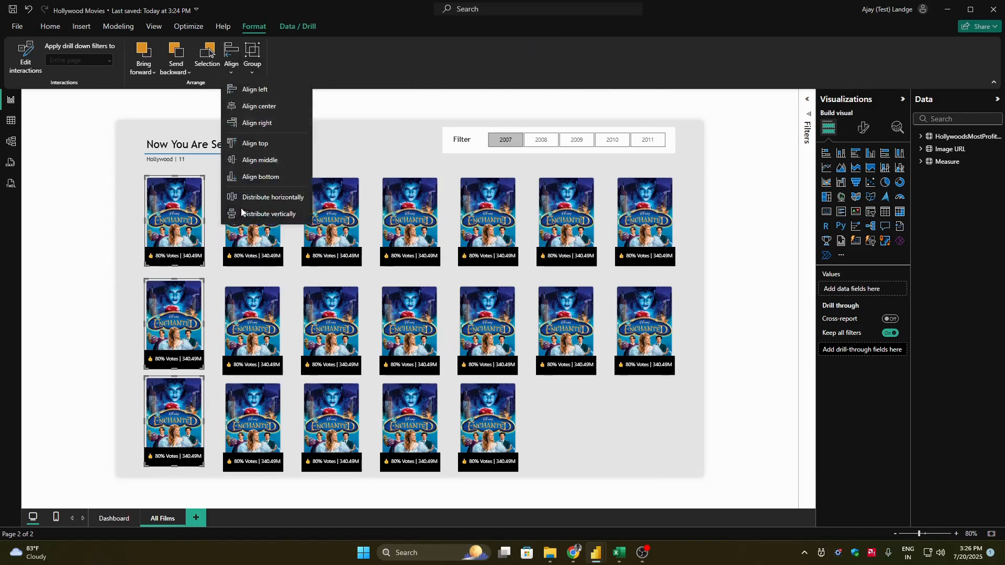
click(261, 214)
Step: Align the tops of all seven movie cards in the second row with the row's first card
click(410, 324)
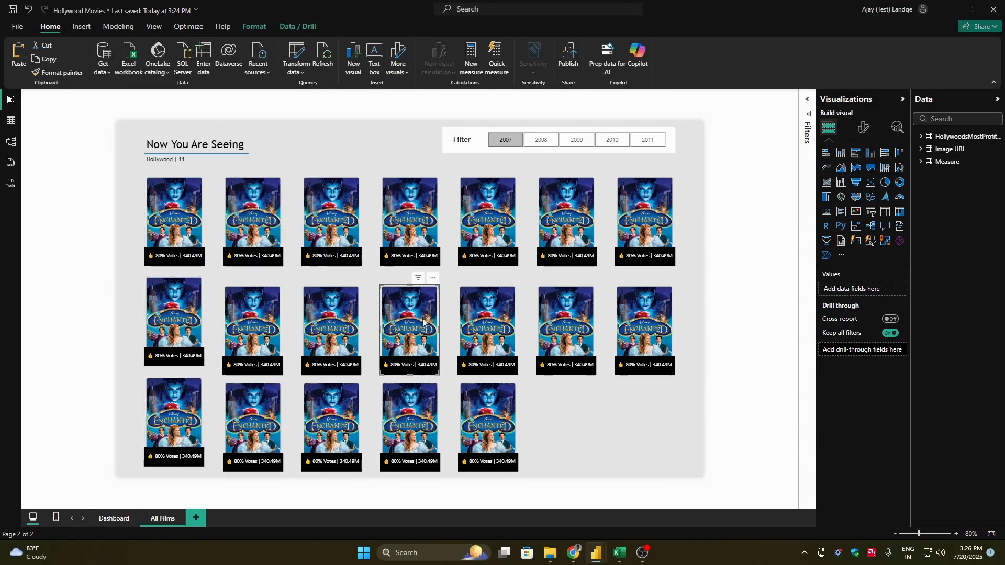
ctrl+click(250, 314)
ctrl+click(330, 320)
ctrl+click(486, 320)
ctrl+click(566, 320)
ctrl+click(653, 322)
ctrl+click(173, 314)
click(254, 26)
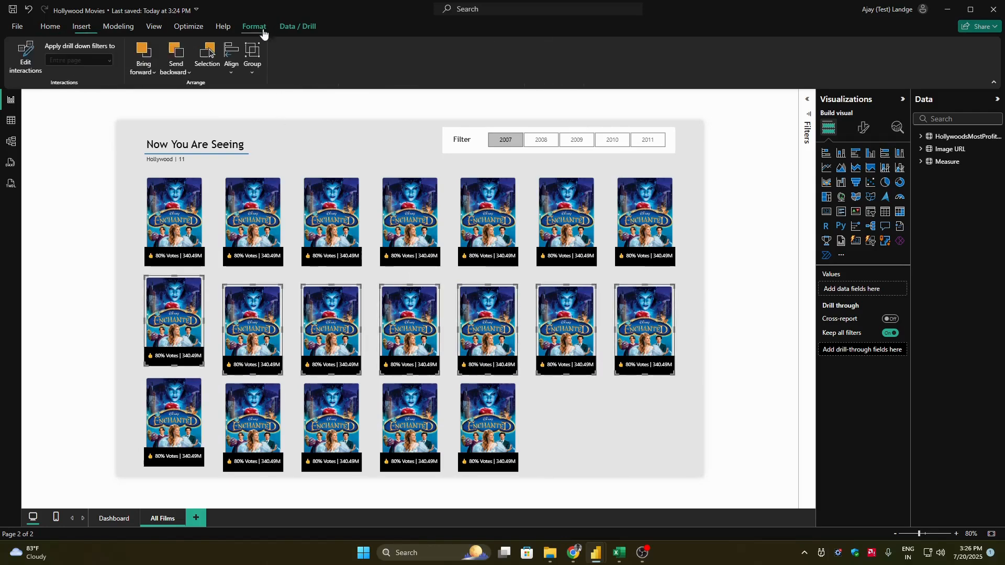
click(238, 76)
click(258, 145)
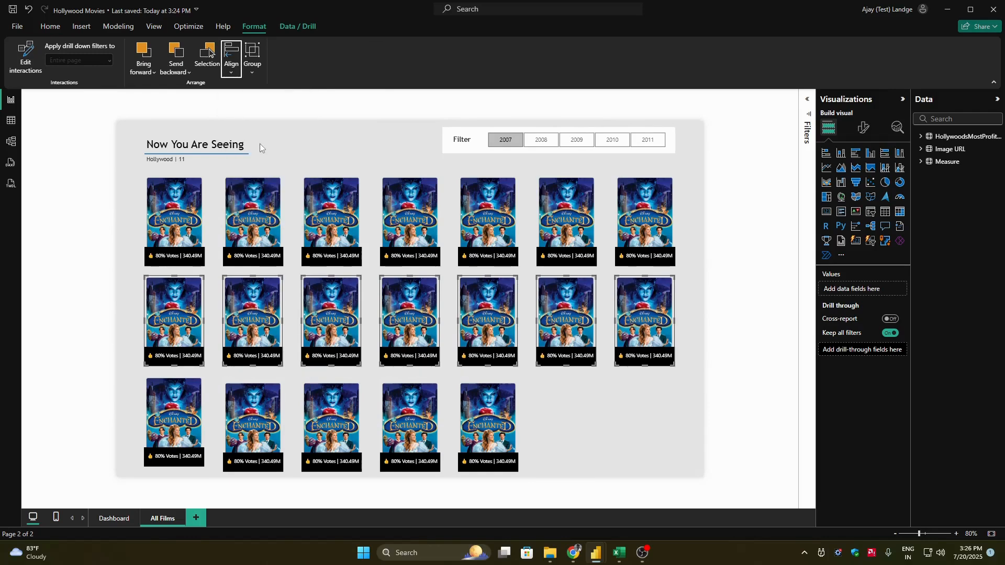
Step: Align the tops of the five movie cards in the third row with the row's first card
click(232, 419)
ctrl+click(317, 414)
ctrl+click(390, 413)
ctrl+click(466, 416)
ctrl+click(195, 412)
click(230, 60)
click(257, 142)
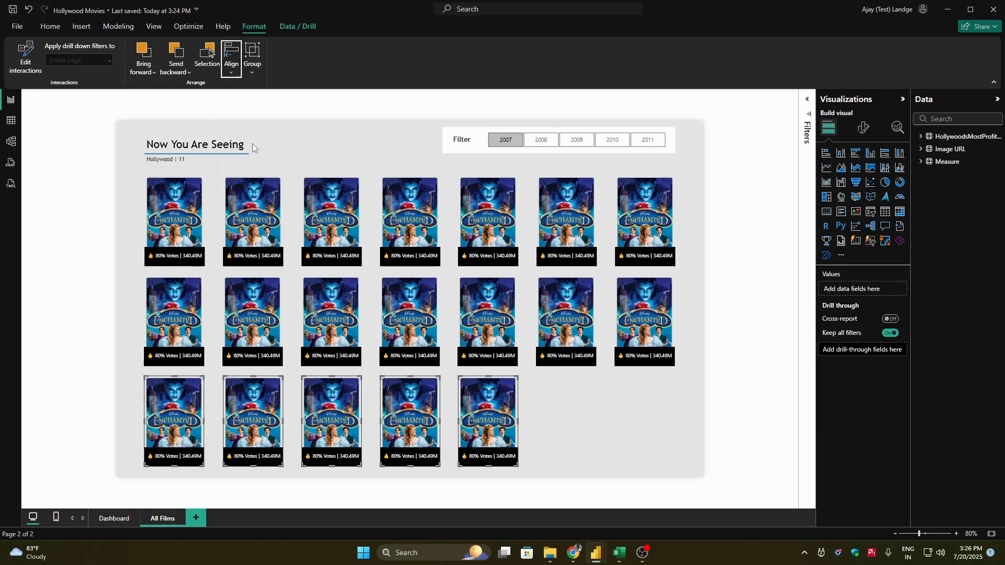
click(93, 222)
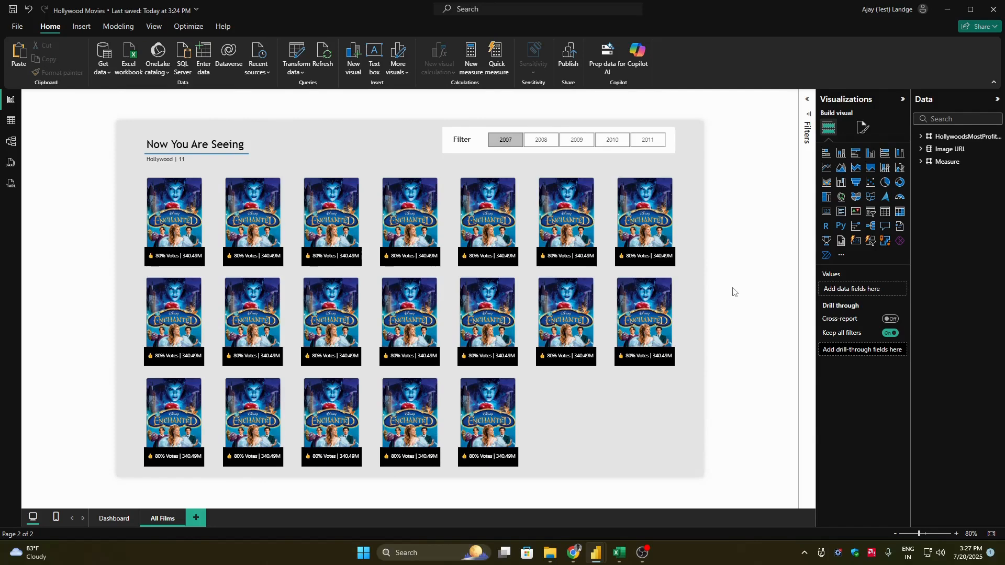
click(280, 219)
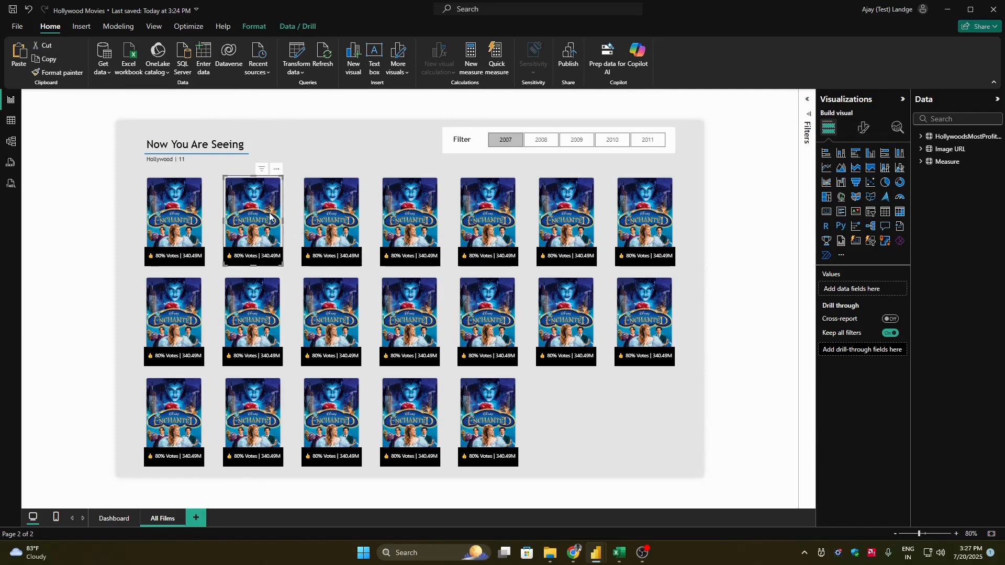
click(503, 212)
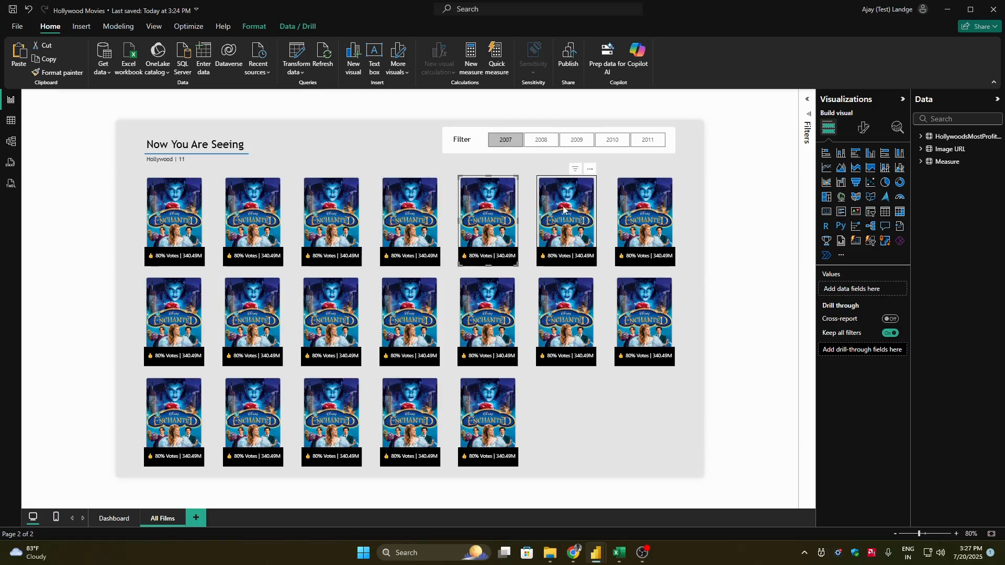
Step: Filter the All Films page to the year 2008 with the Year slicer
click(541, 140)
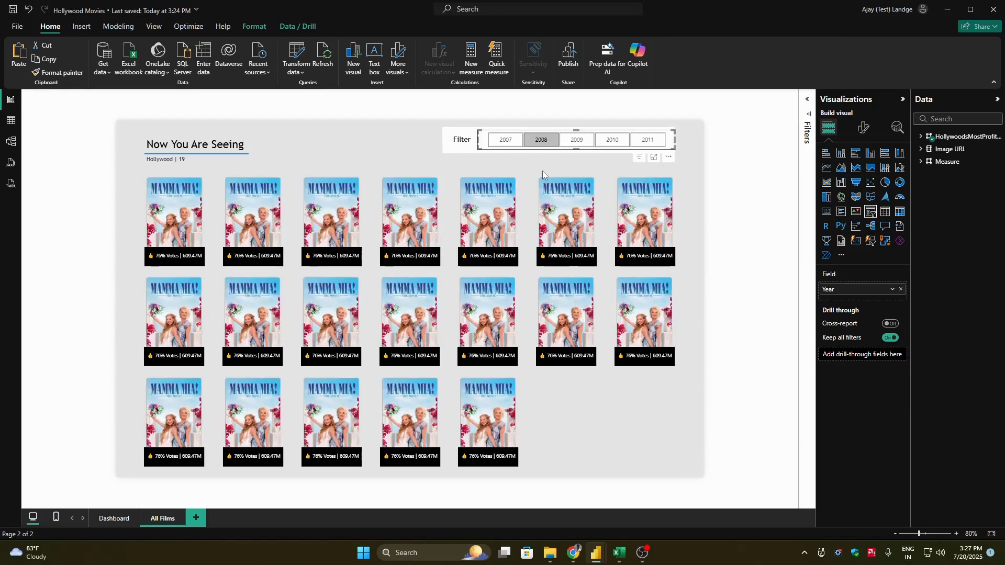
click(189, 226)
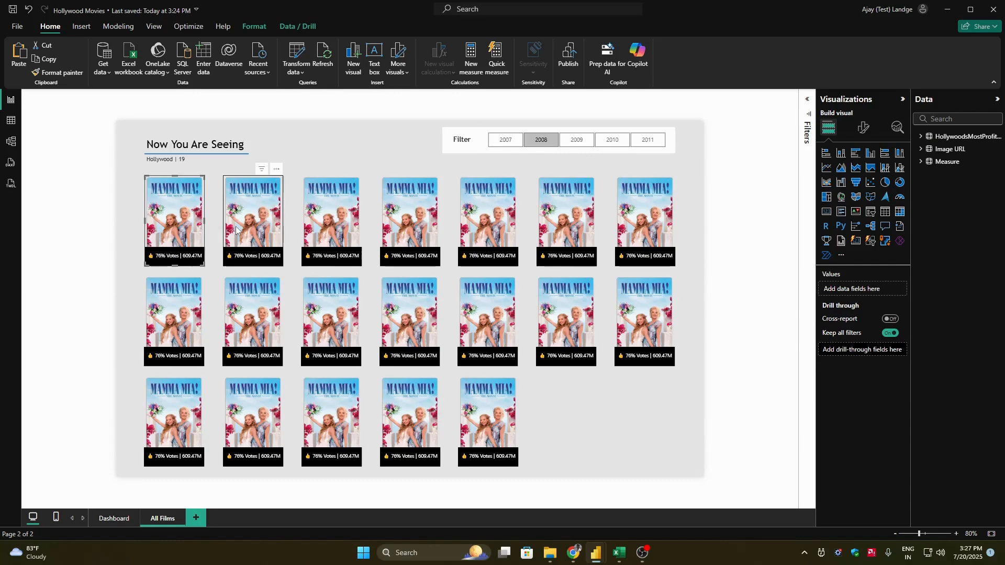
click(329, 228)
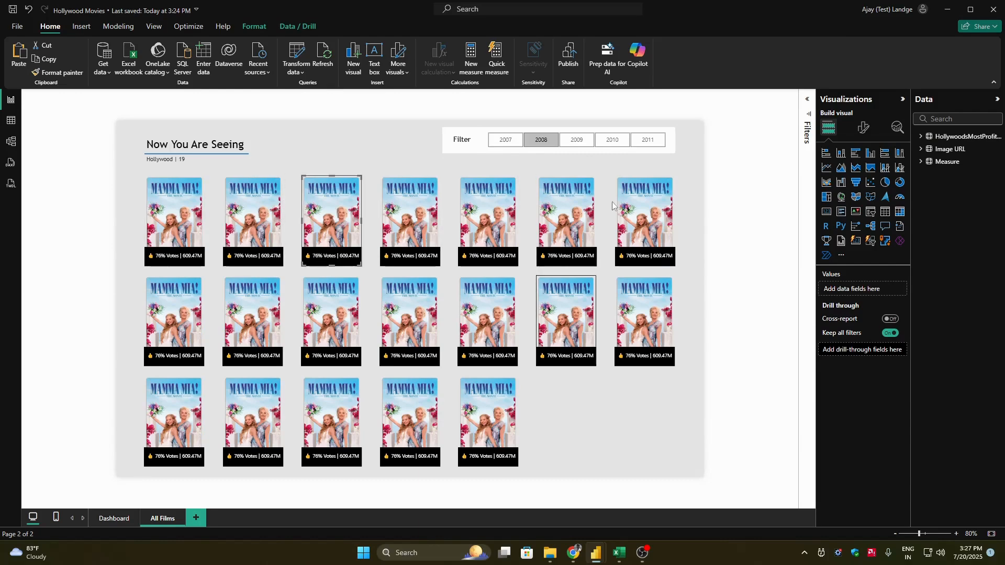
key(Escape)
Step: Replace the poster measure of the first row's second movie card with 2nd High Gross Movie Logo
click(273, 217)
click(864, 128)
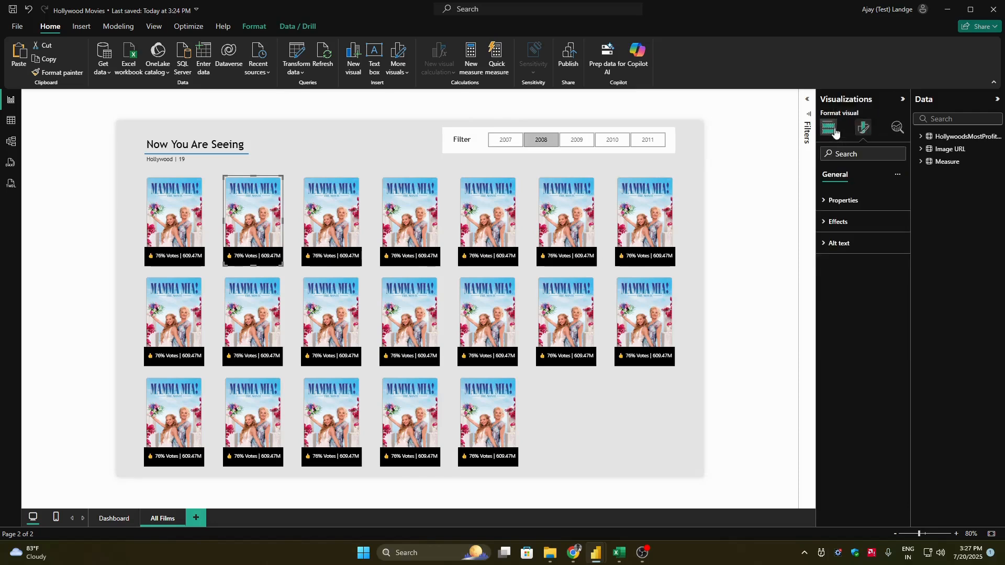
click(260, 231)
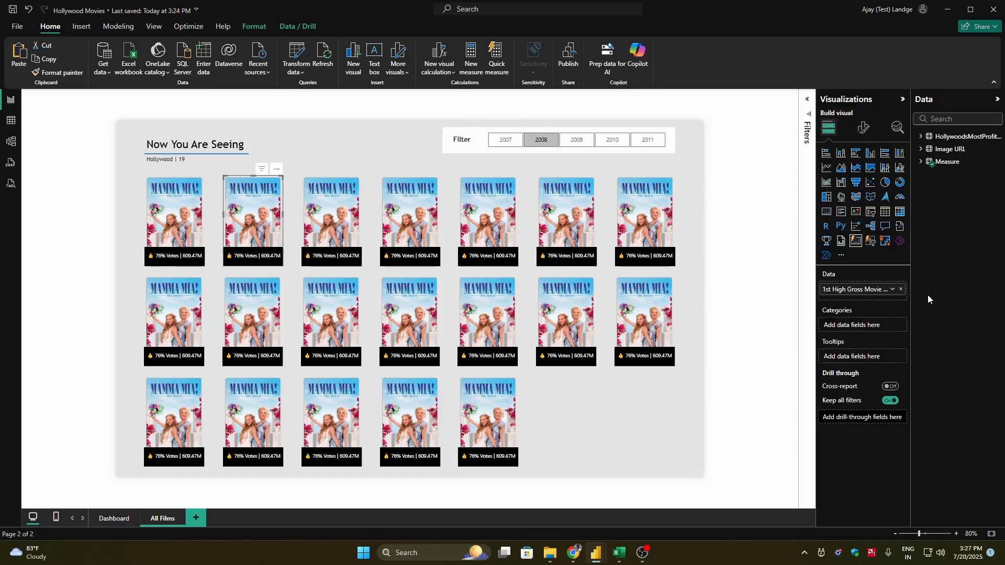
click(901, 290)
click(921, 162)
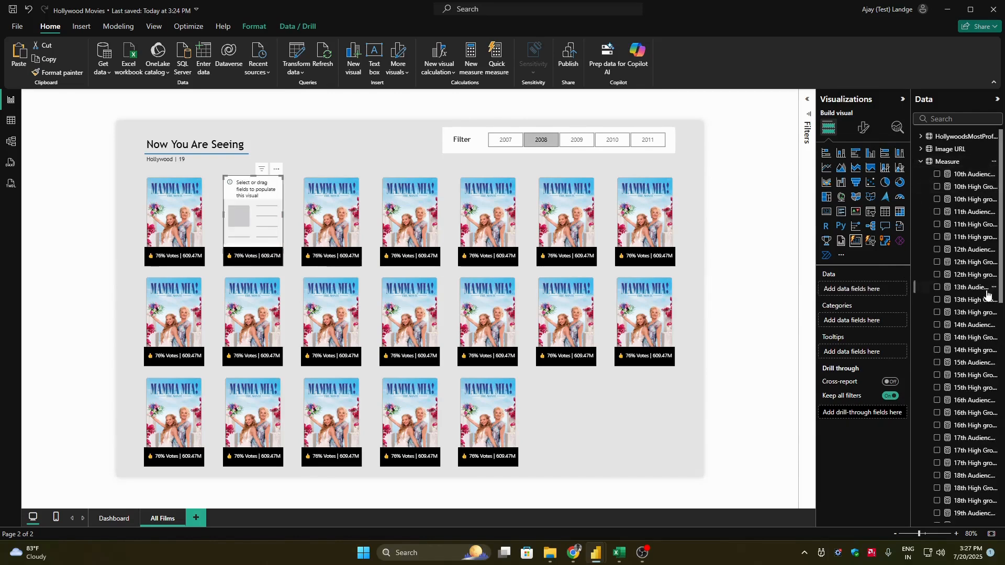
scroll(1001, 286, down, 5)
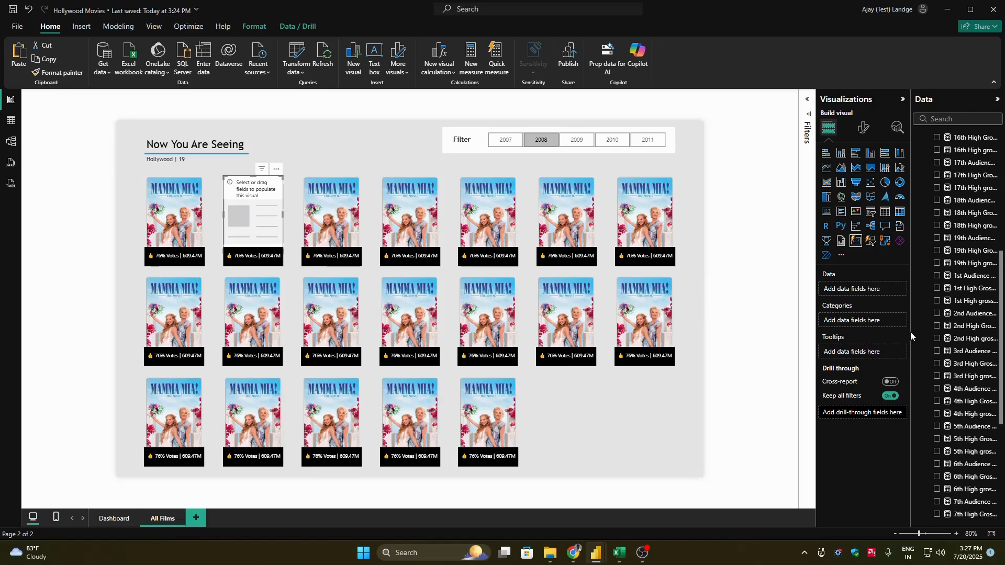
drag(911, 331, 859, 330)
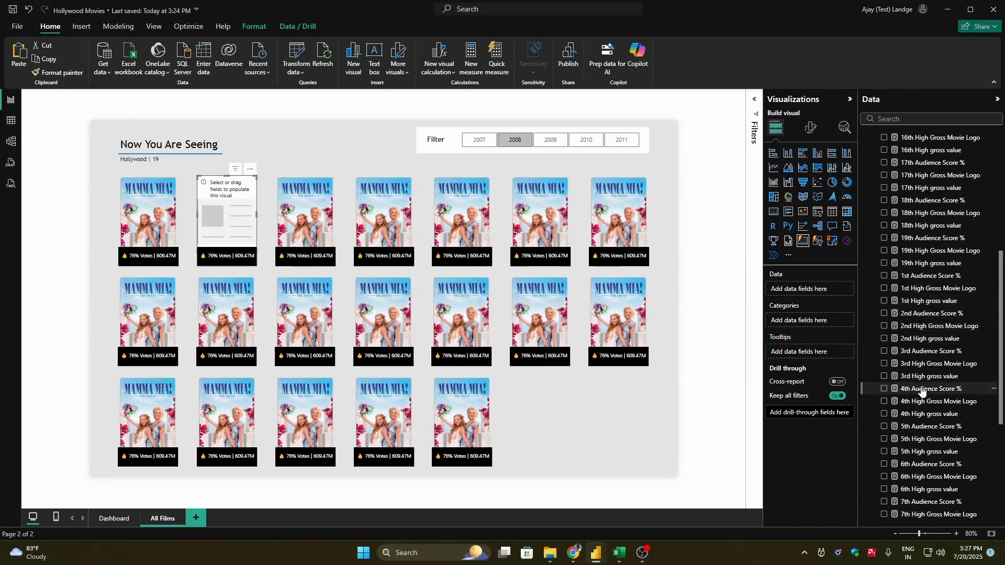
click(883, 327)
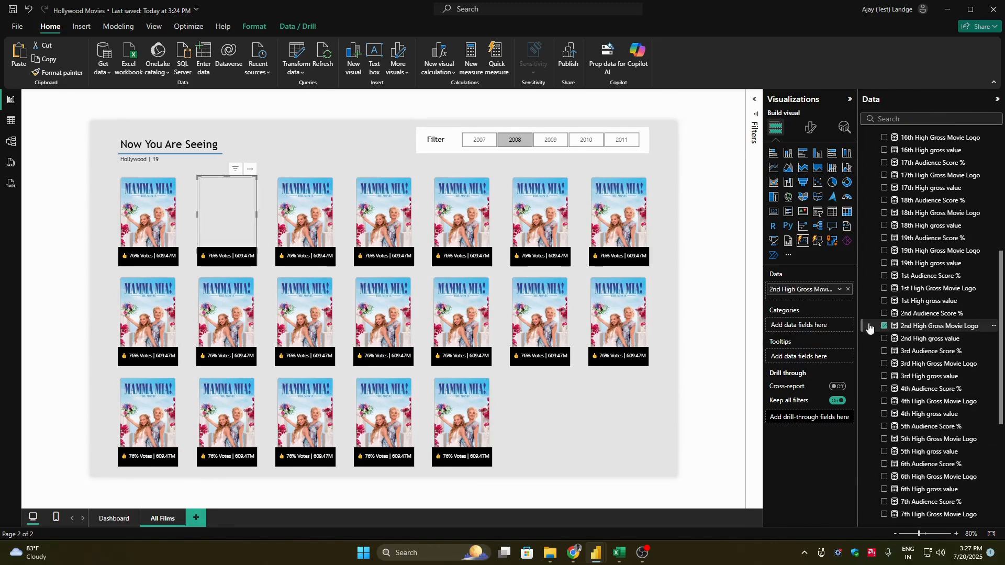
Step: Enable the image for the 2nd High Gross Movie Logo series as an Image URL based on that measure's field value
click(810, 128)
click(786, 308)
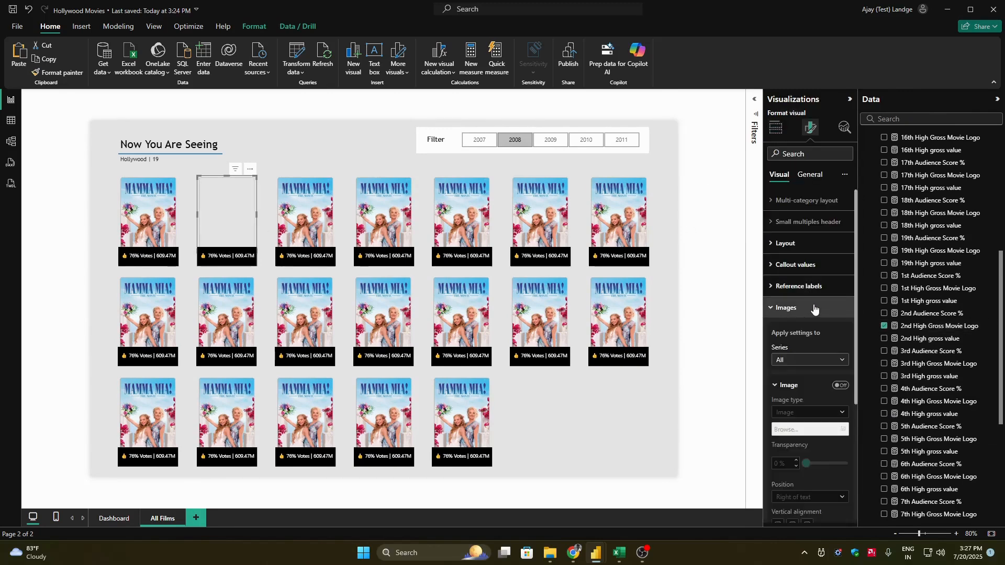
click(809, 359)
click(805, 388)
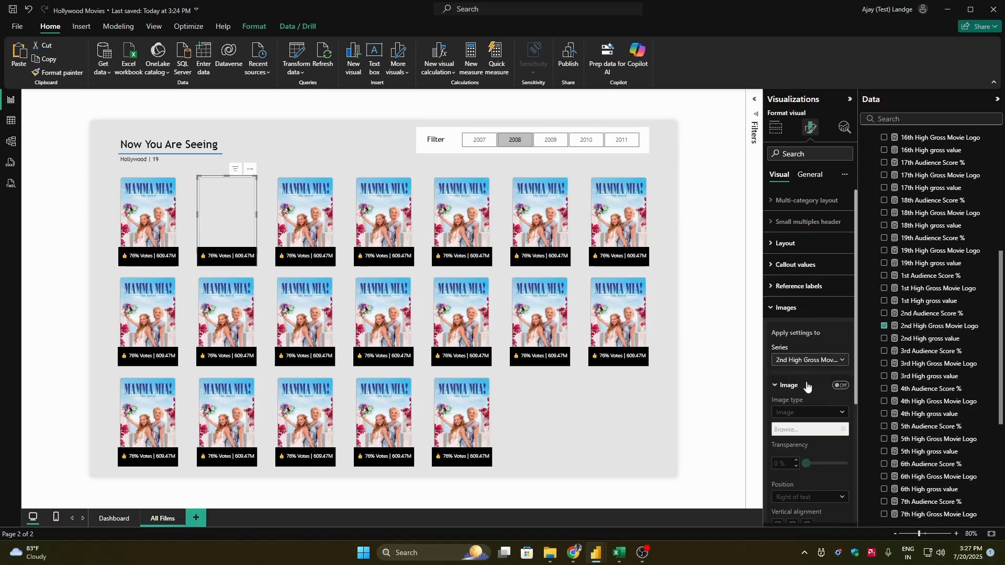
click(839, 385)
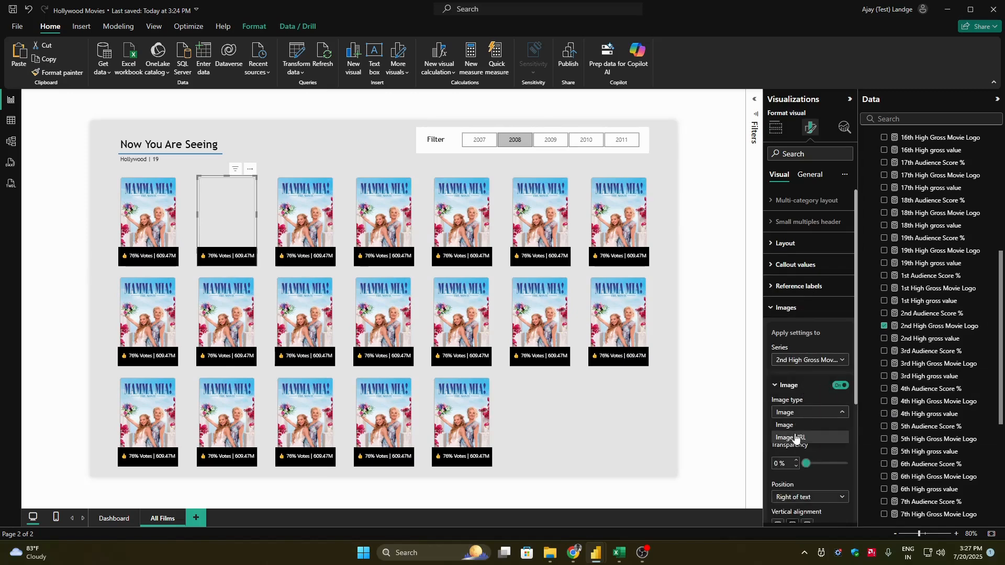
click(816, 435)
click(843, 440)
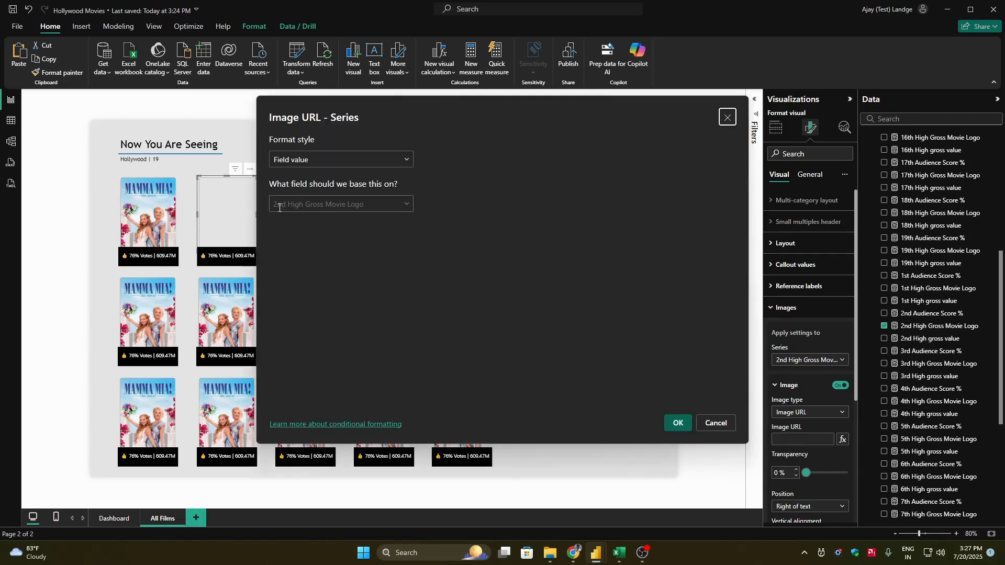
click(676, 421)
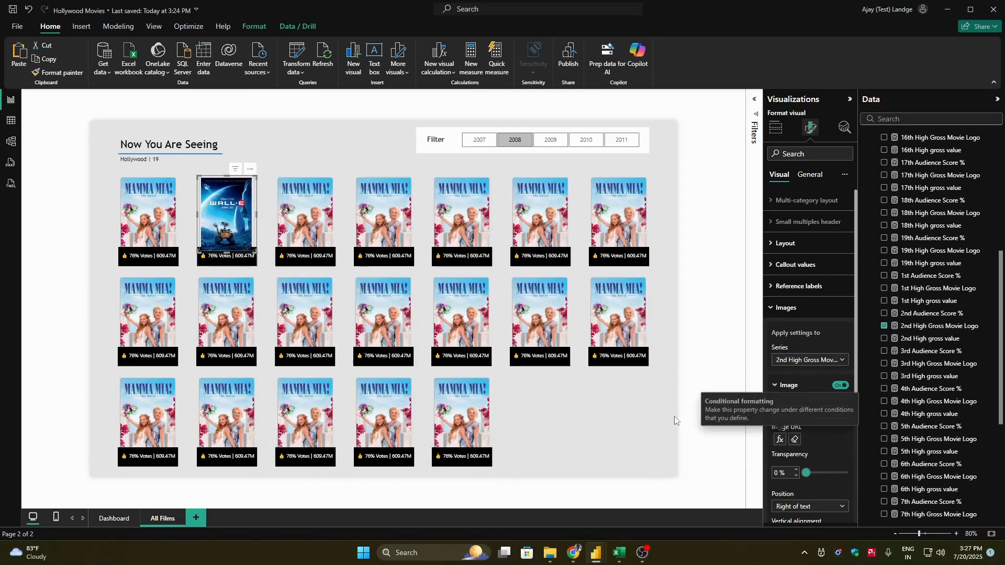
Step: Set the second card's space between image and text to 0 px
scroll(799, 405, down, 5)
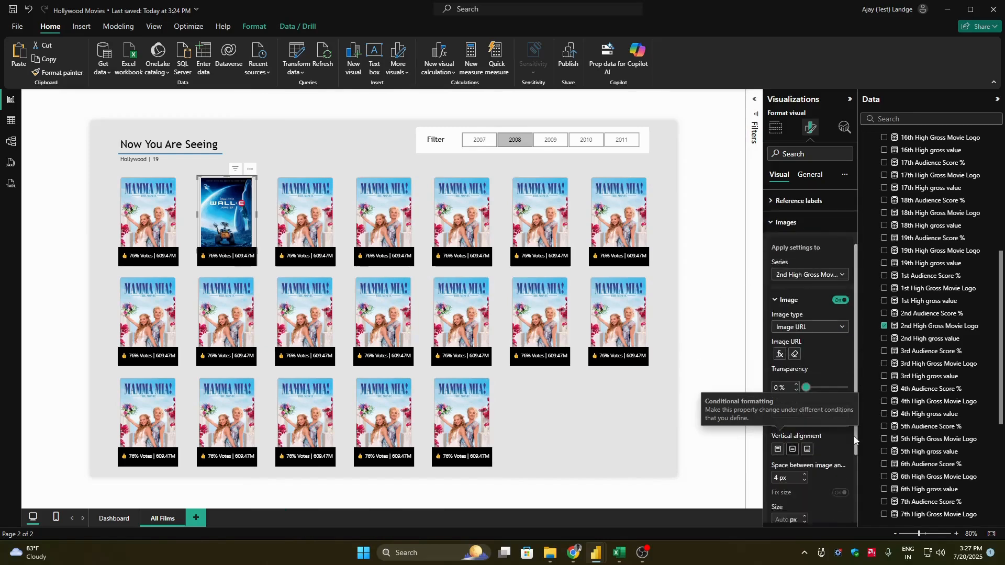
click(775, 385)
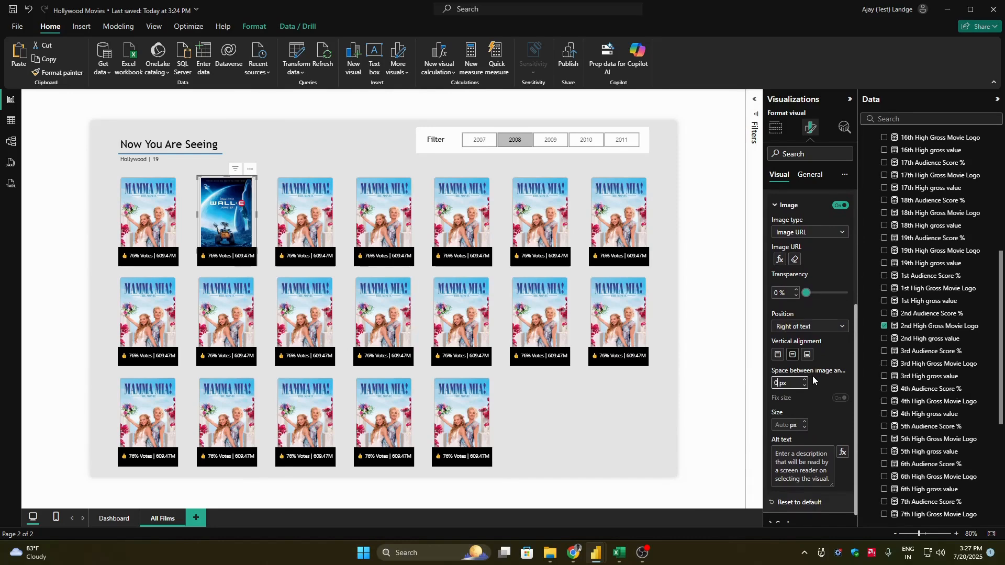
text(0)
key(Return)
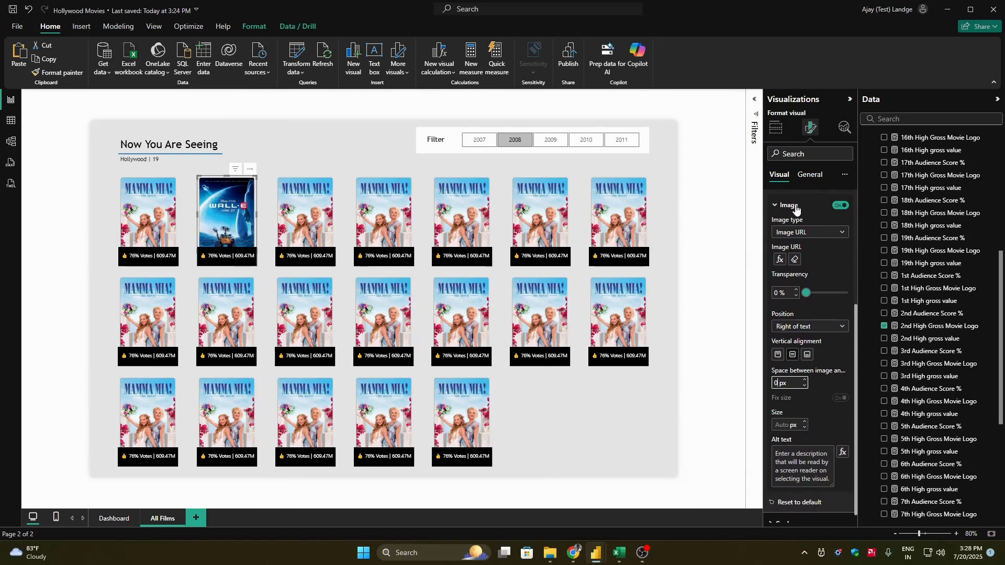
scroll(856, 280, up, 2)
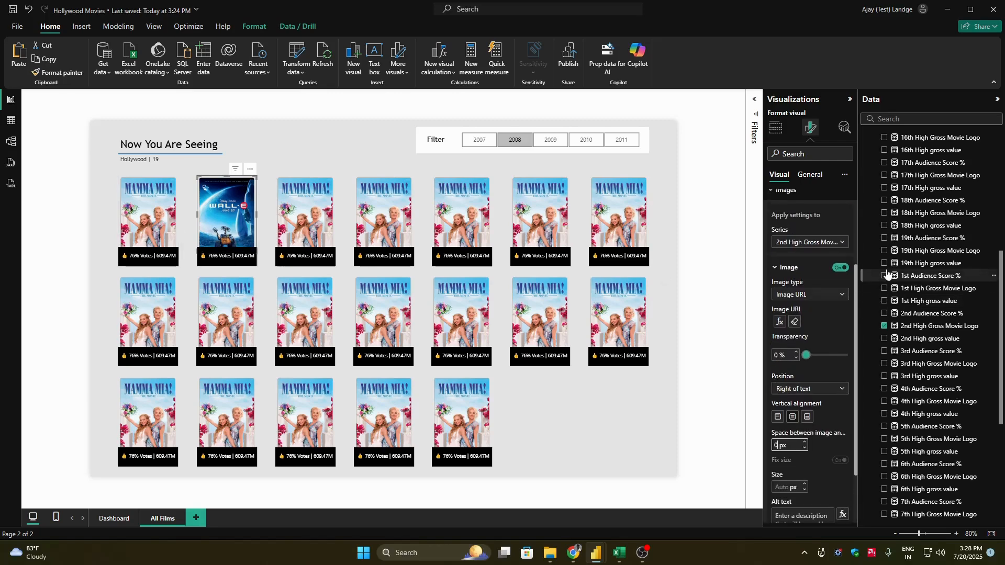
click(792, 200)
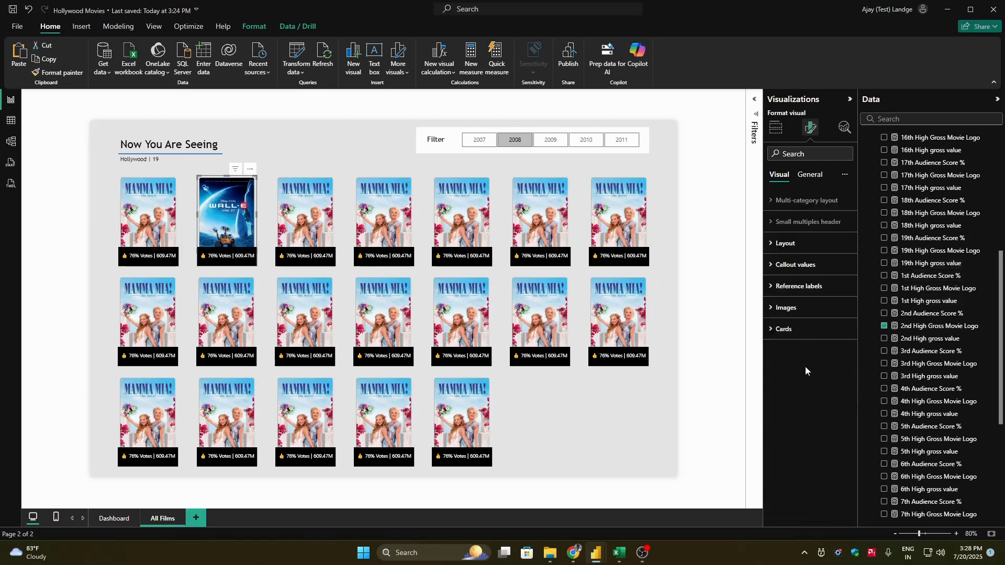
Step: Replace the measure in the second movie card's votes caption with 2nd Audience Score %
click(694, 253)
click(241, 202)
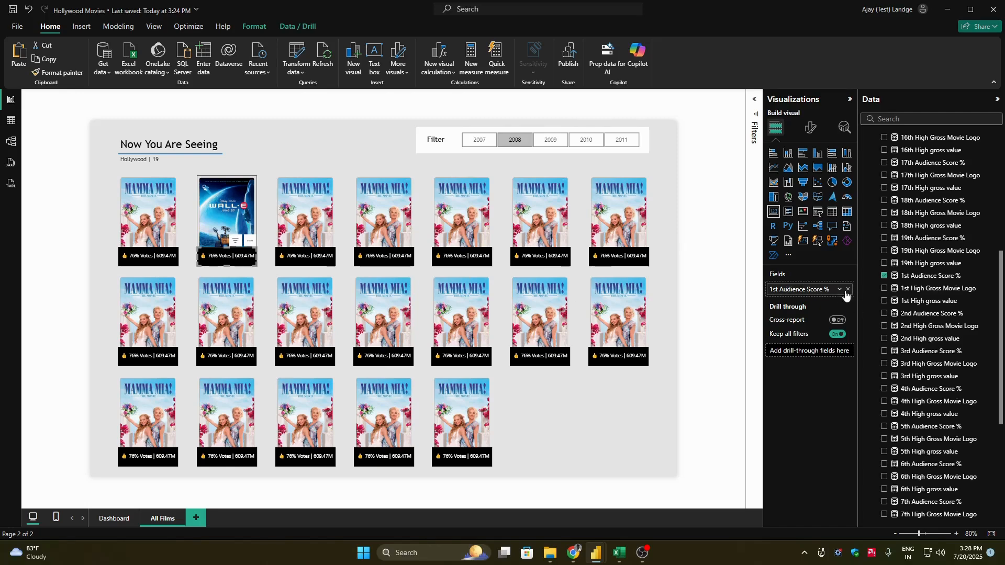
click(848, 290)
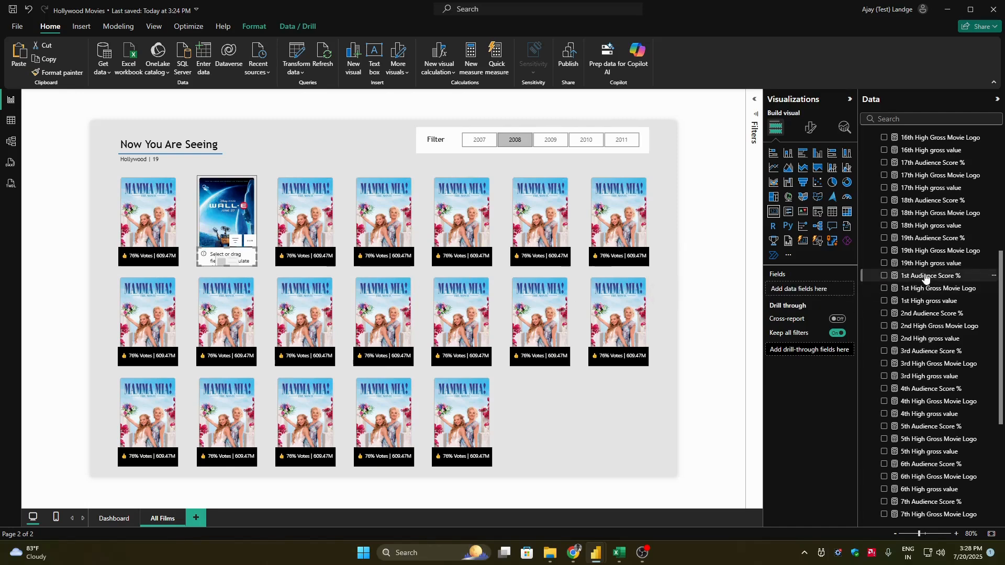
click(902, 315)
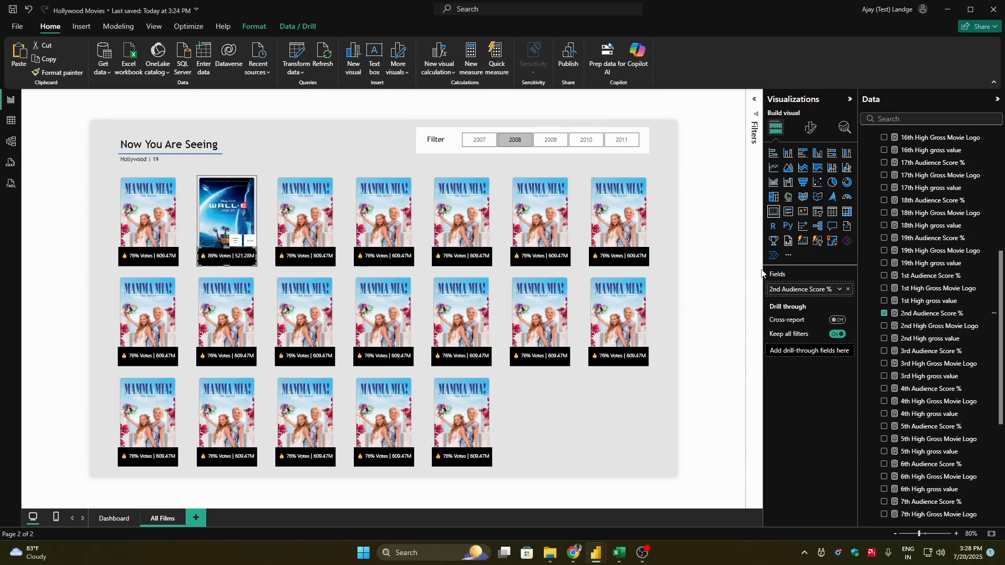
Step: Replace the poster measure of the first row's third movie card with 3rd High Gross Movie Logo
click(290, 200)
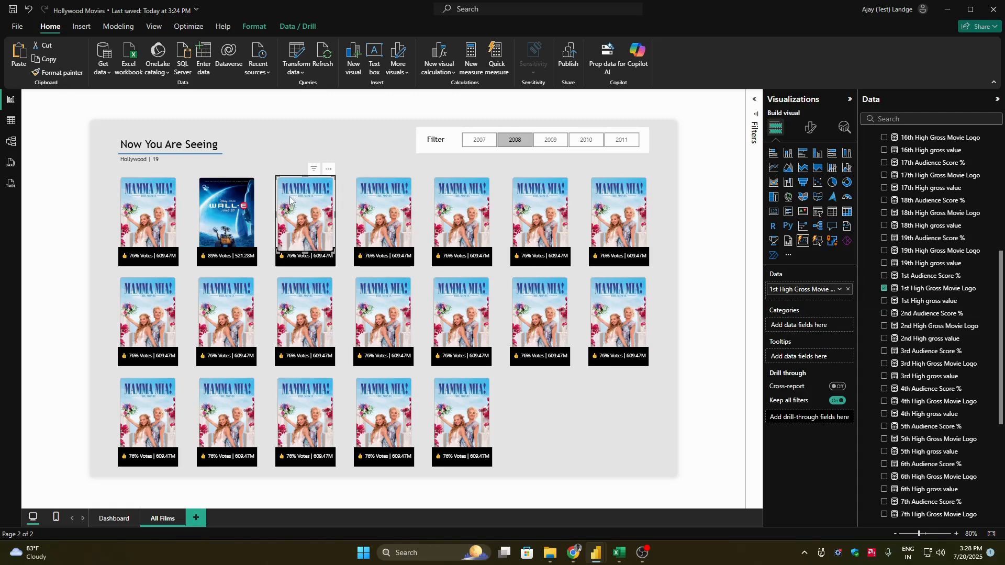
click(848, 289)
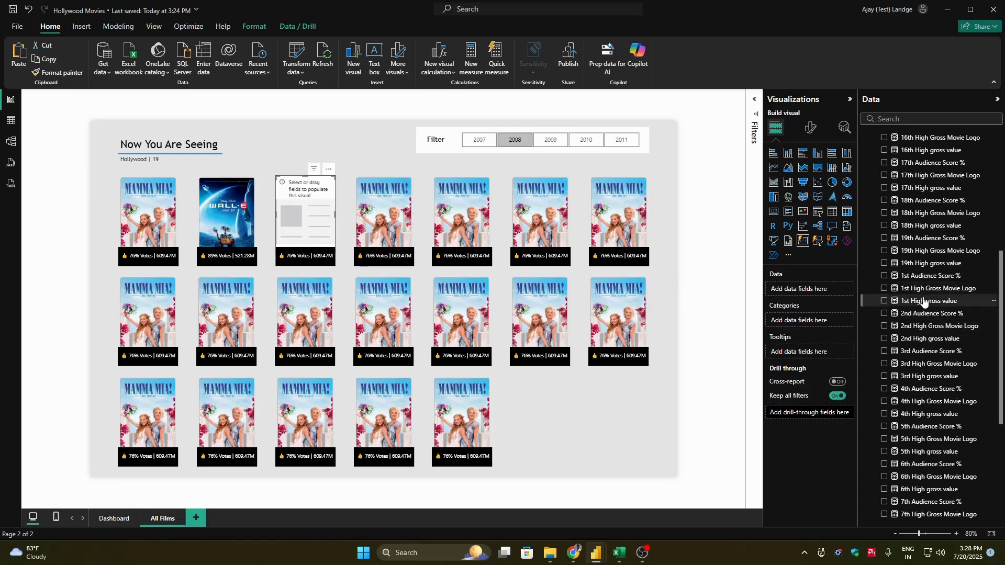
click(885, 365)
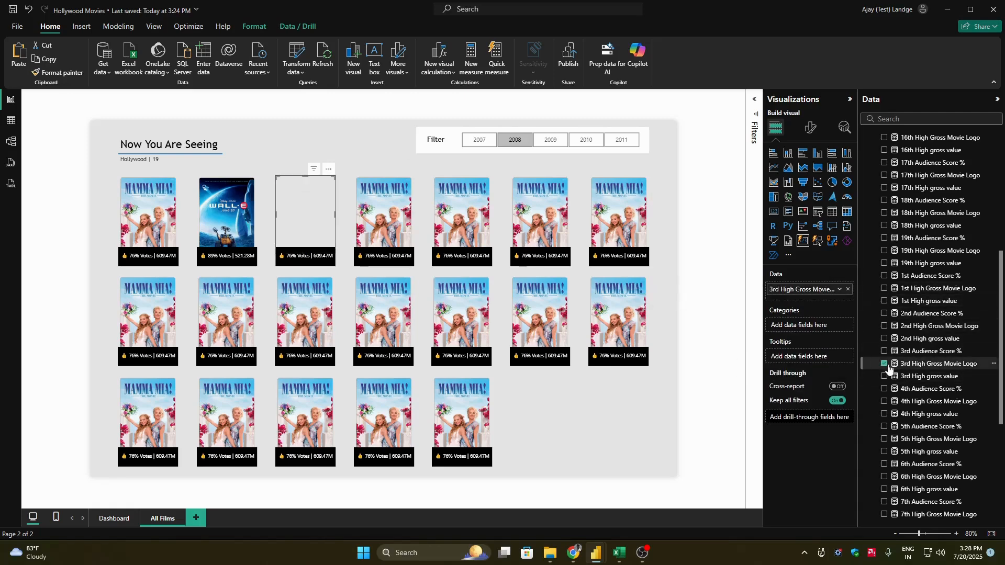
Step: Enable the image for the 3rd High Gross Movie Logo series as an Image URL based on that measure's field value
click(811, 130)
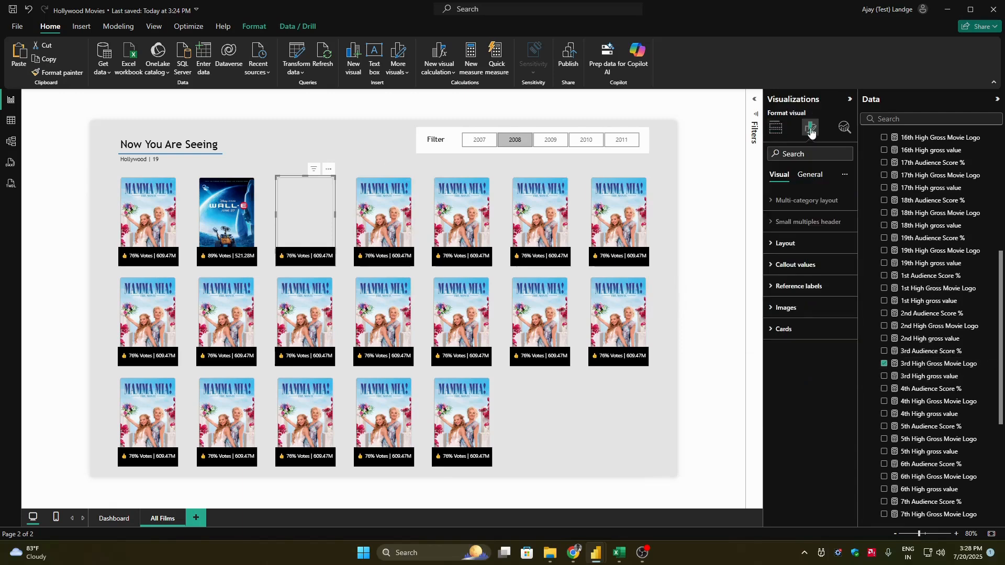
click(813, 308)
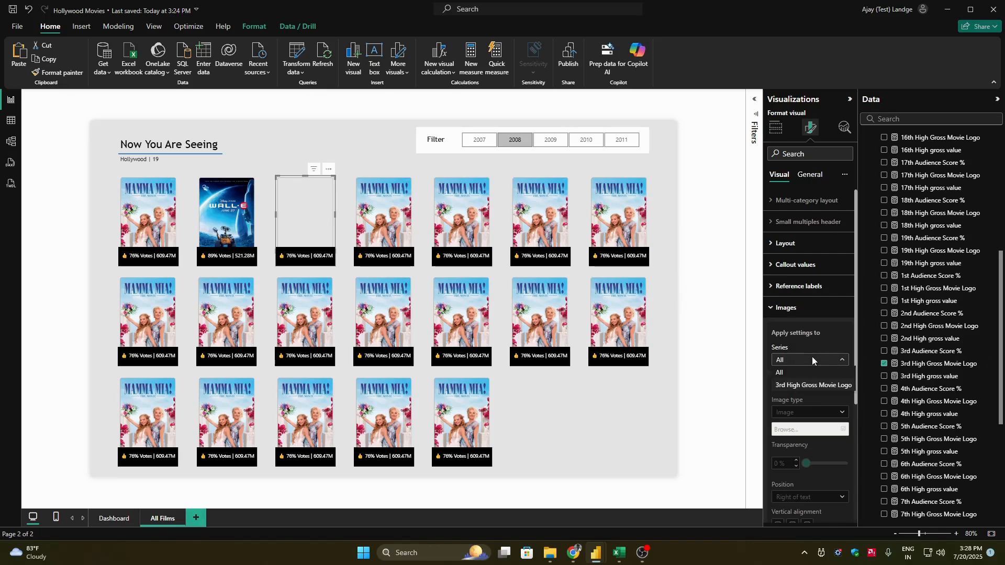
click(806, 386)
click(839, 385)
click(811, 413)
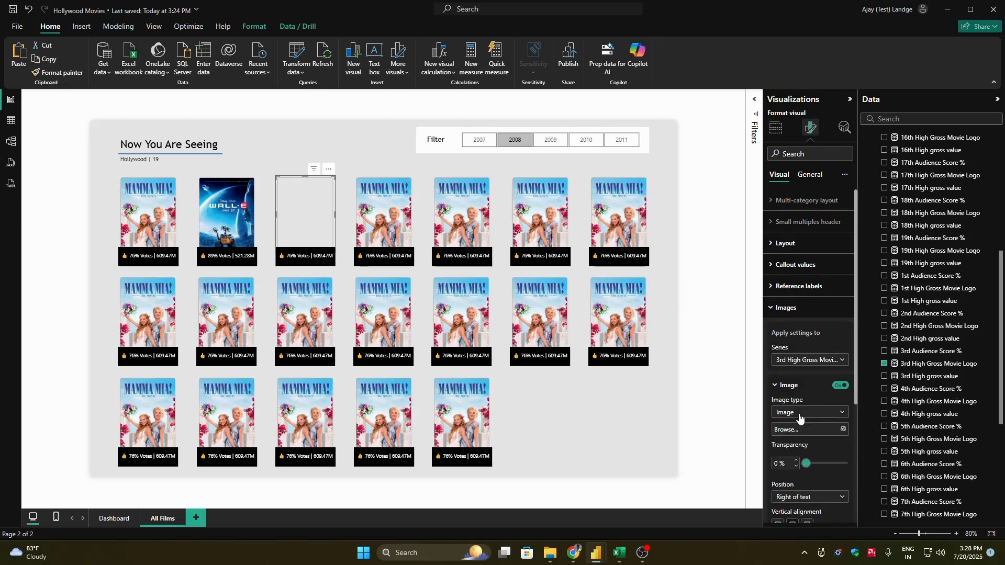
click(816, 439)
click(842, 440)
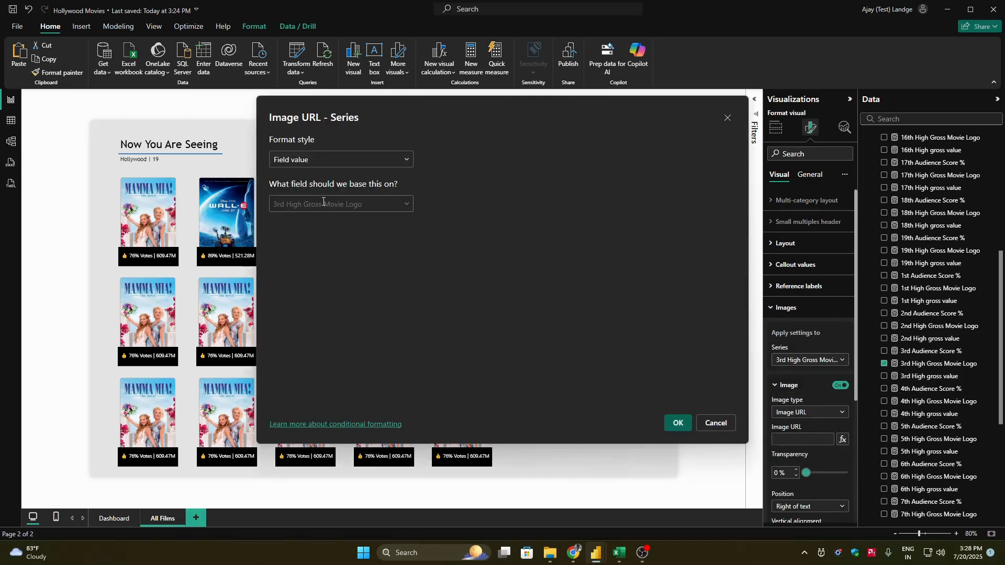
click(677, 422)
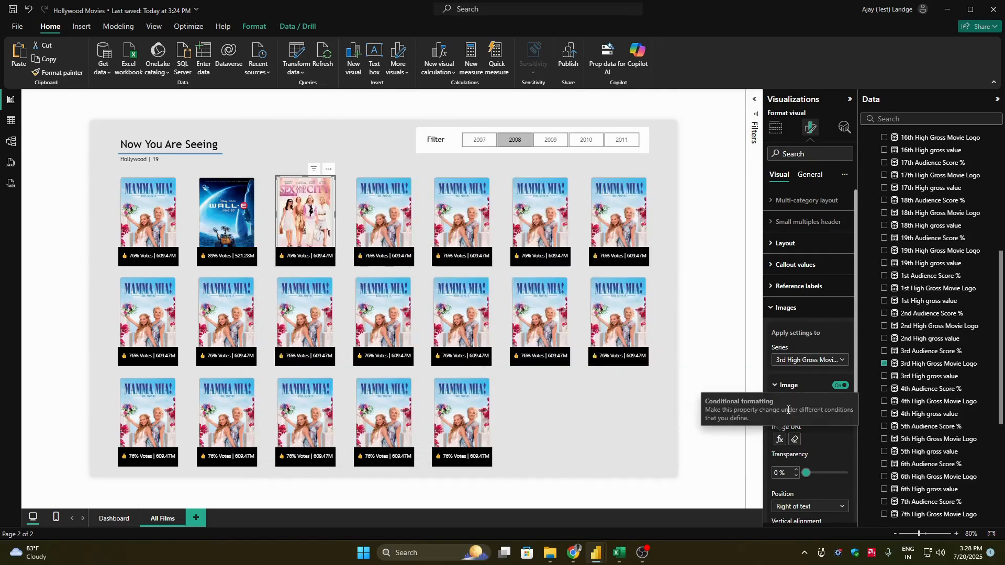
Step: Set the third card's space between image and text to 0 px
scroll(817, 398, down, 5)
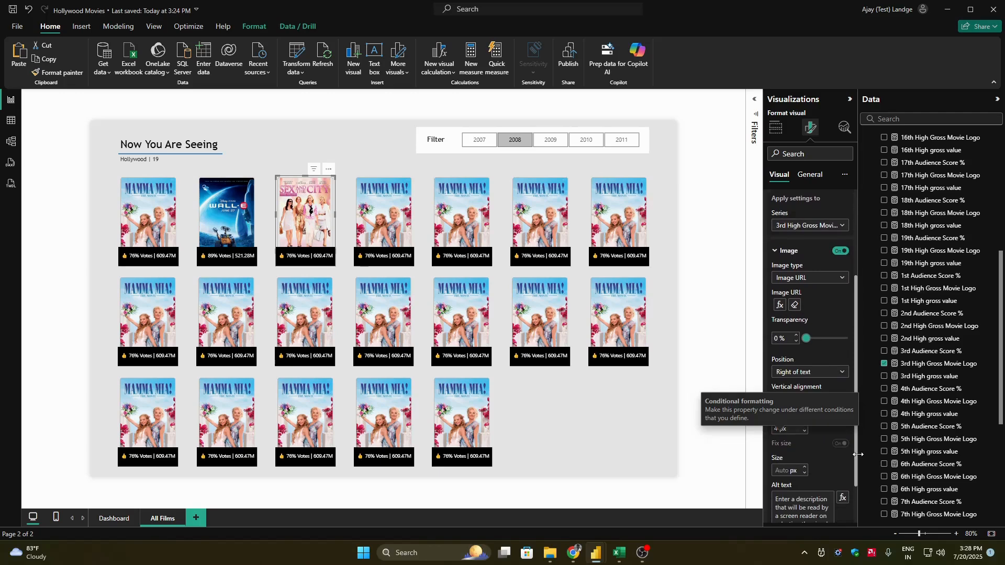
click(796, 429)
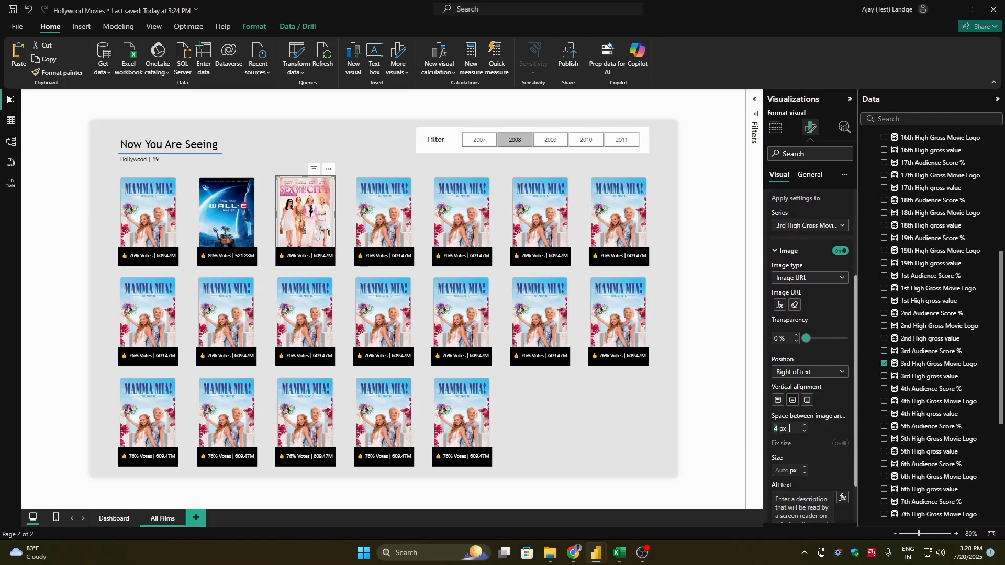
text(0)
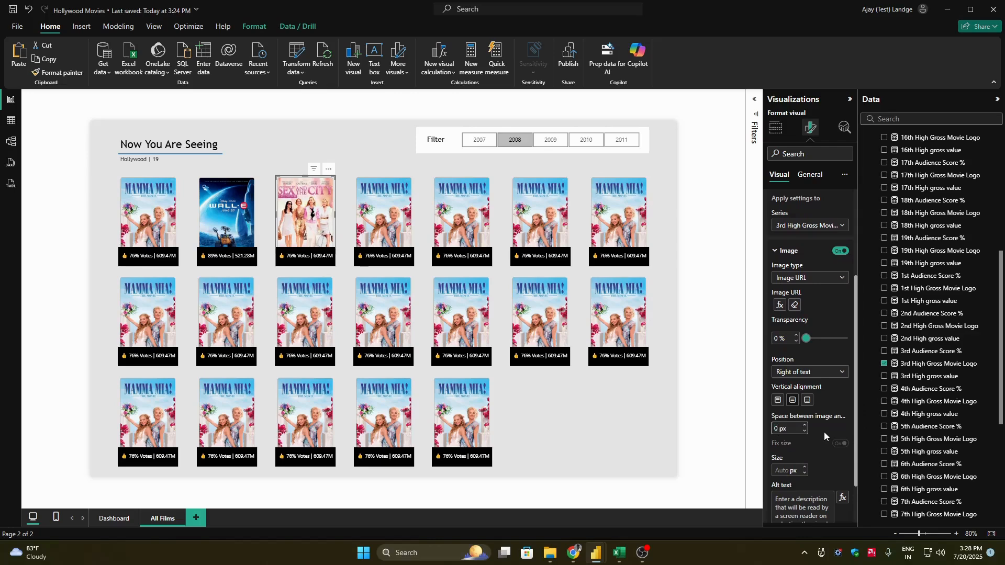
Step: Replace the measure in the third movie card's votes caption with 3rd Audience Score %
click(317, 264)
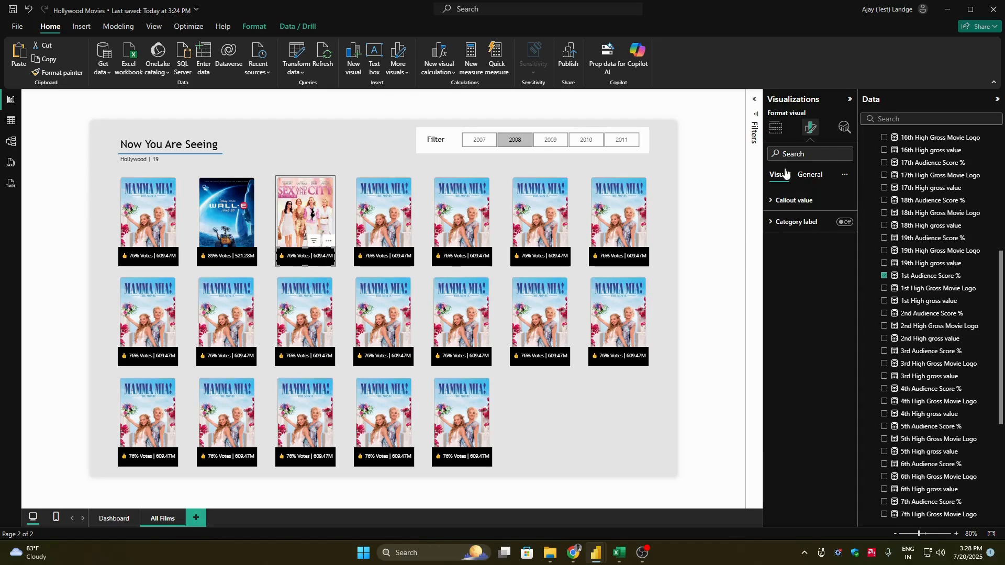
click(776, 127)
click(848, 291)
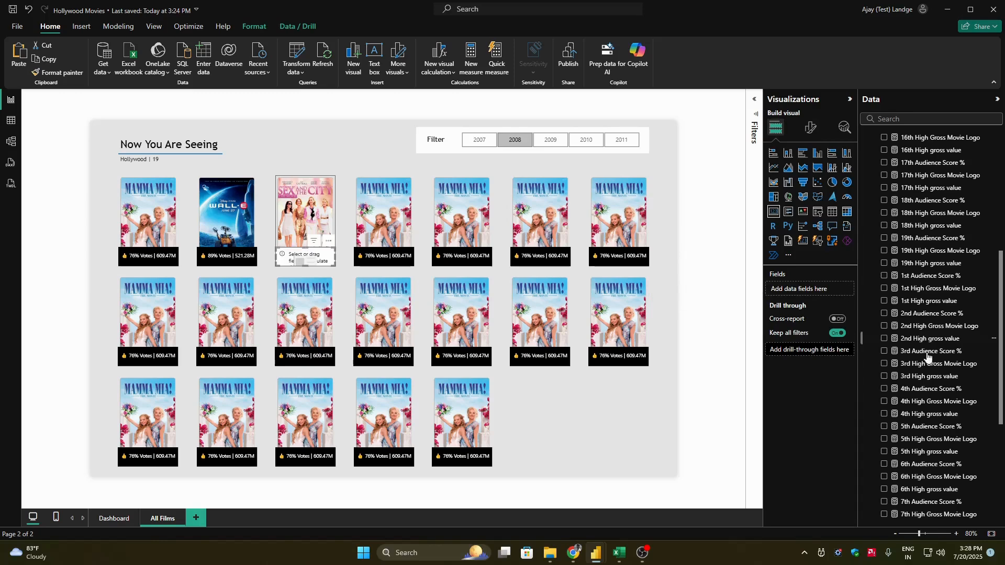
click(886, 353)
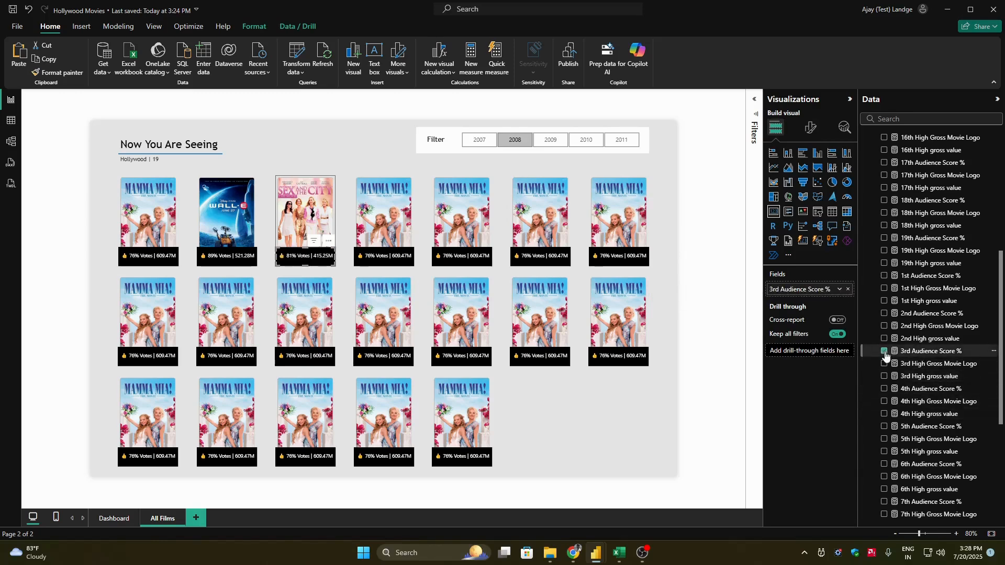
click(377, 206)
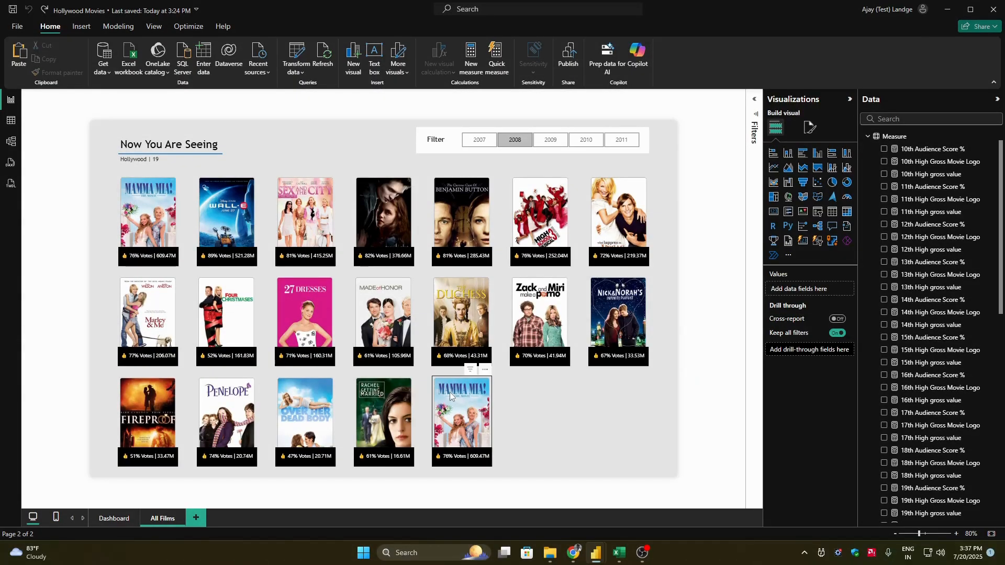
Step: Replace the poster measure of the last movie card in the third row with 19th High Gross Movie Logo
click(450, 392)
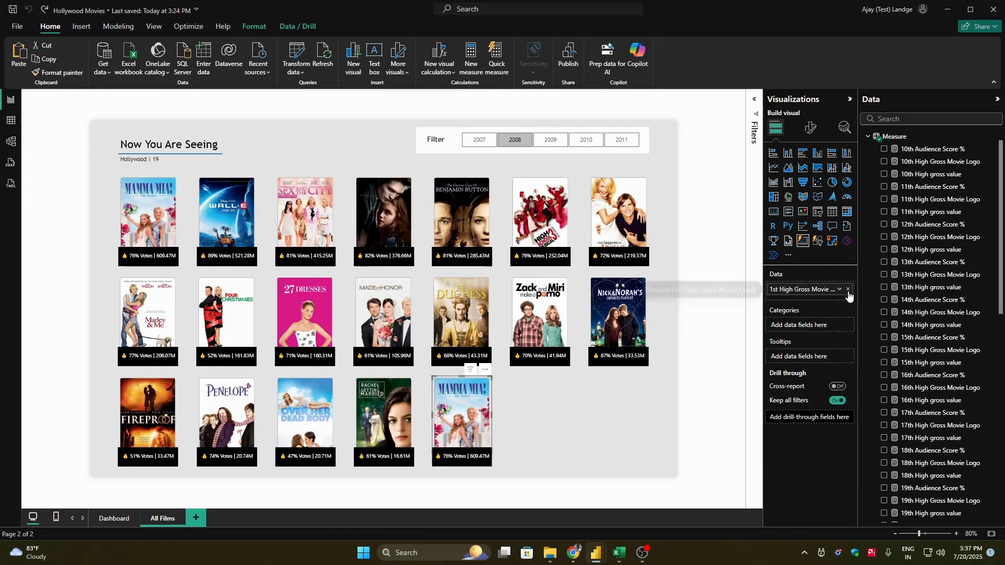
click(848, 289)
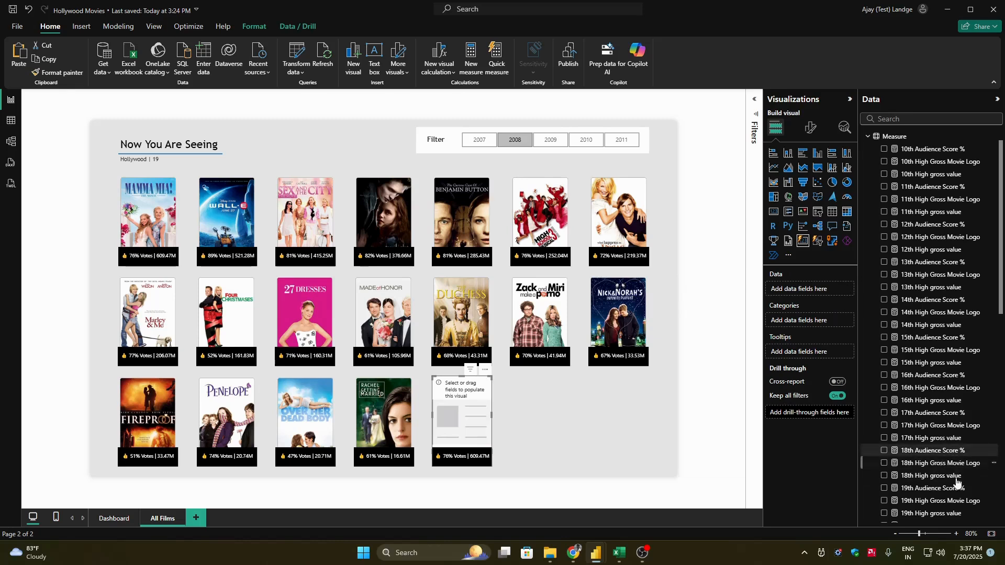
click(885, 501)
Step: Enable the last card's image as an Image URL based on the 19th High Gross Movie Logo field value, with 0 px space between image and text
click(810, 127)
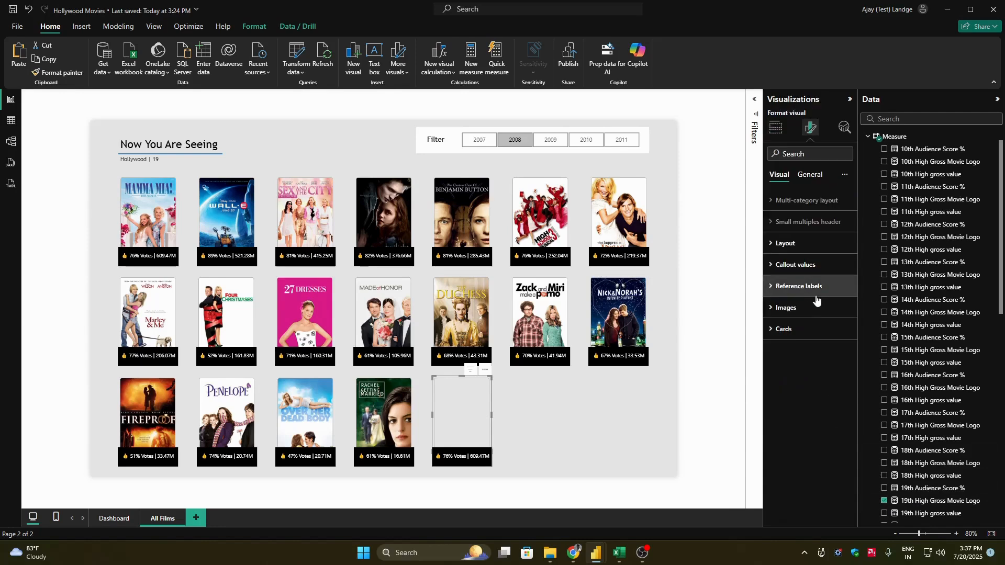
click(817, 305)
click(838, 386)
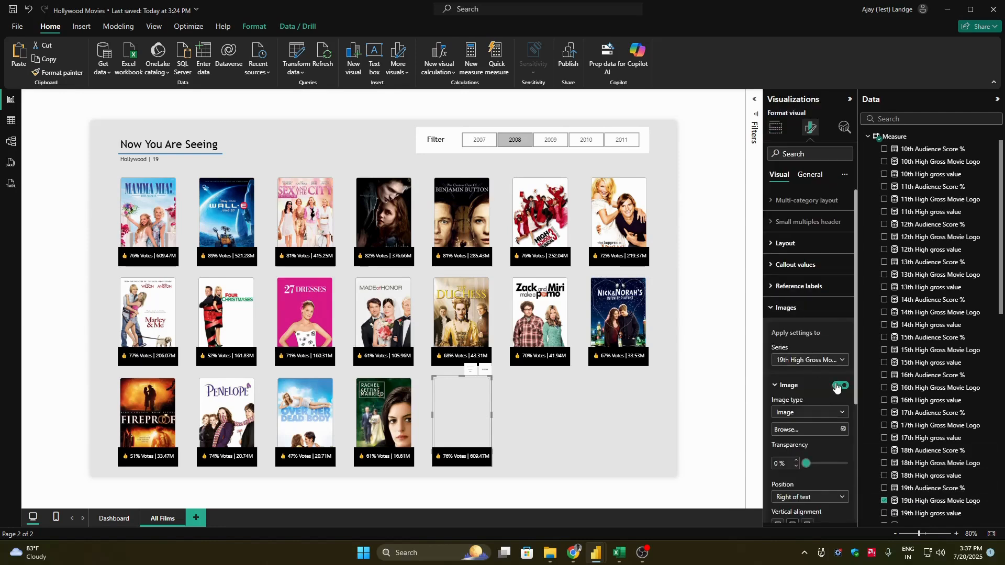
click(801, 414)
click(804, 441)
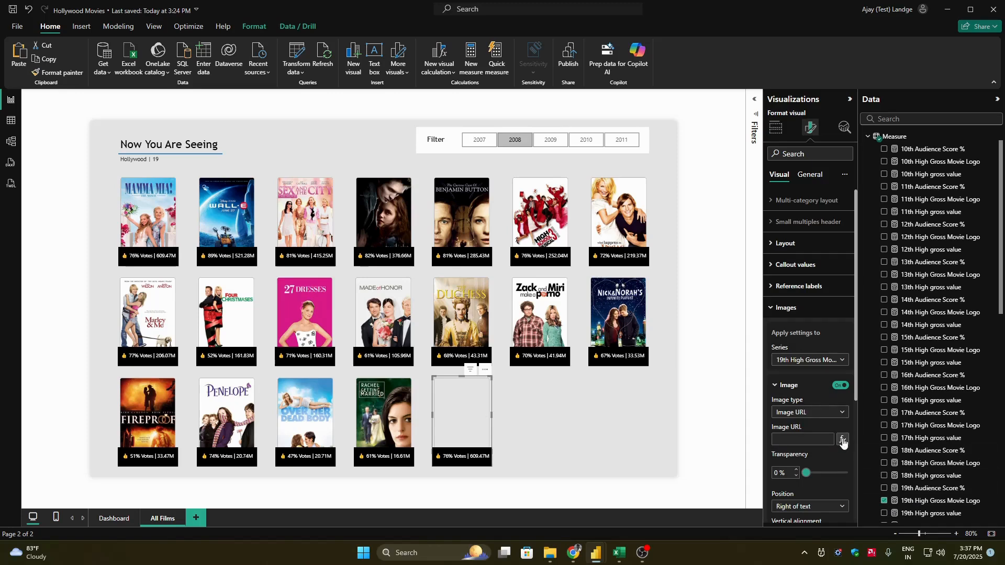
click(843, 440)
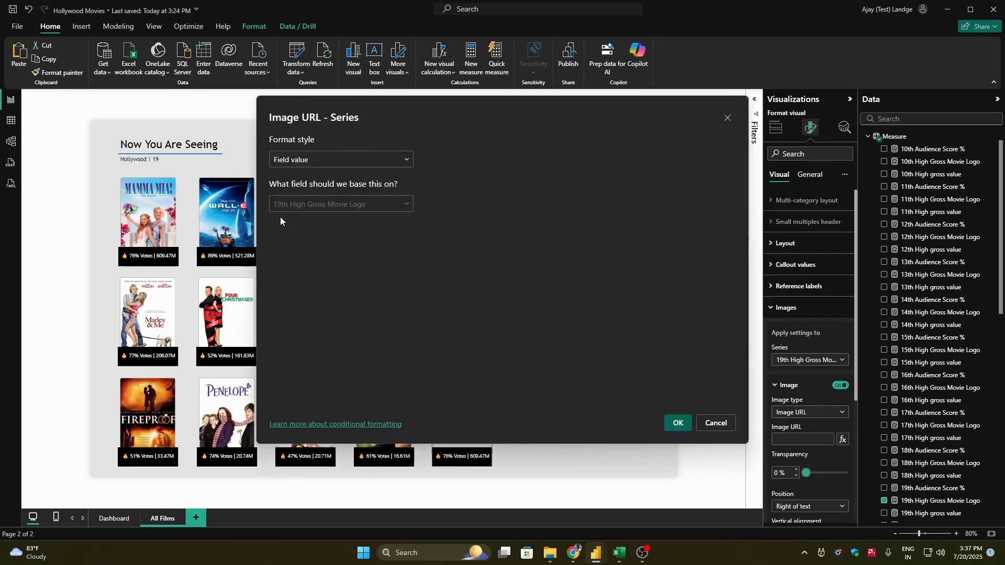
click(678, 423)
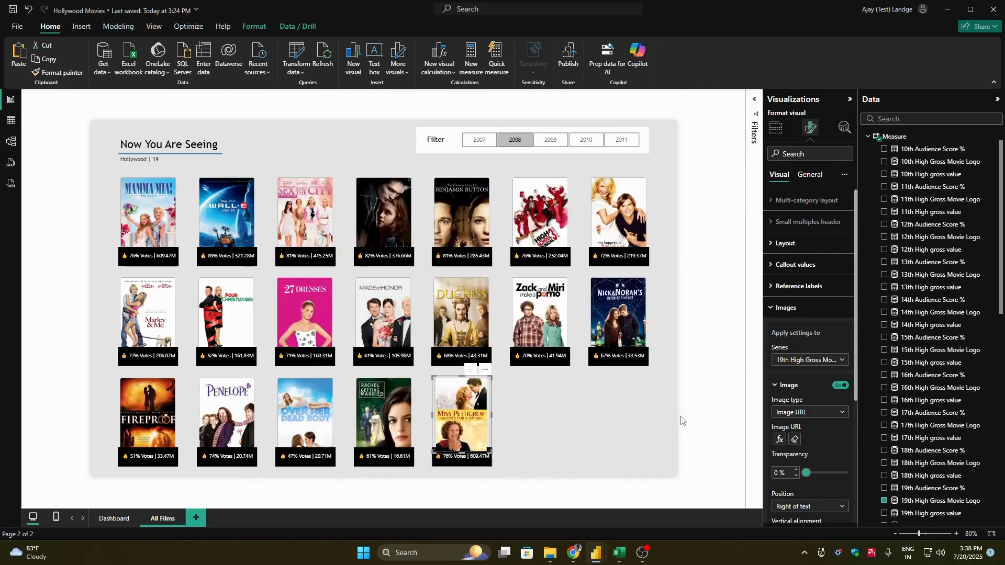
drag(859, 361, 857, 475)
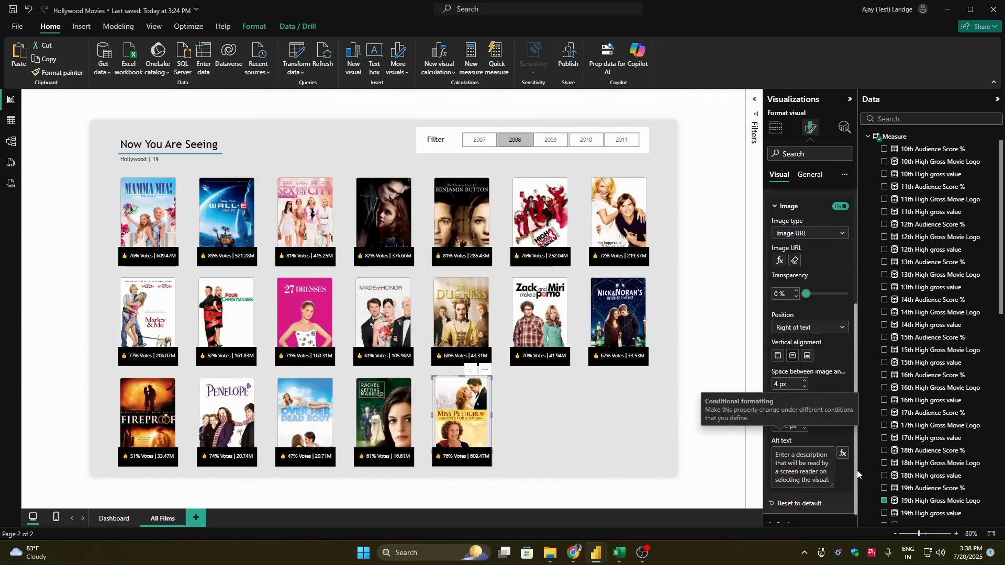
click(780, 386)
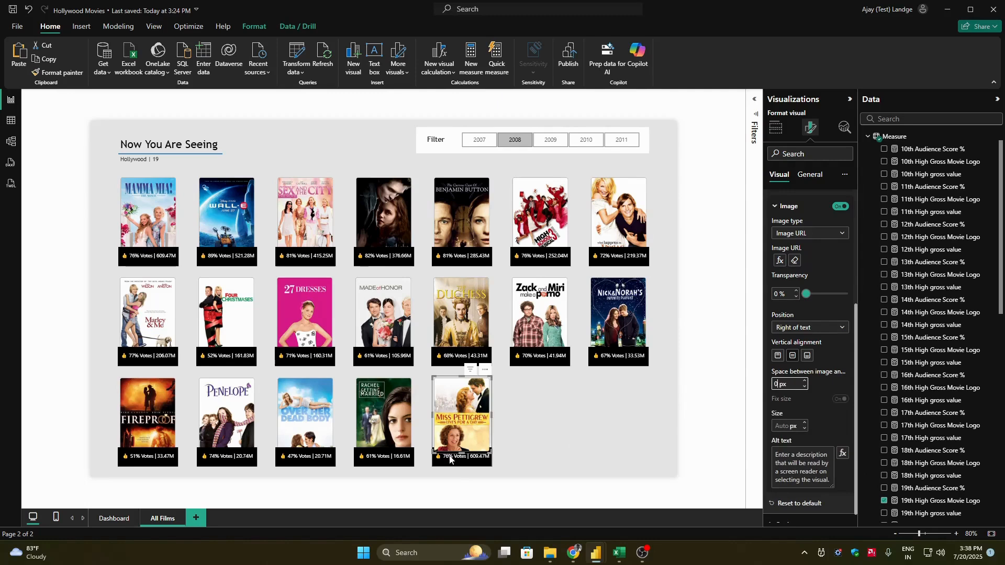
Step: Replace the measure in the last movie card's votes caption with 19th Audience Score %
click(776, 127)
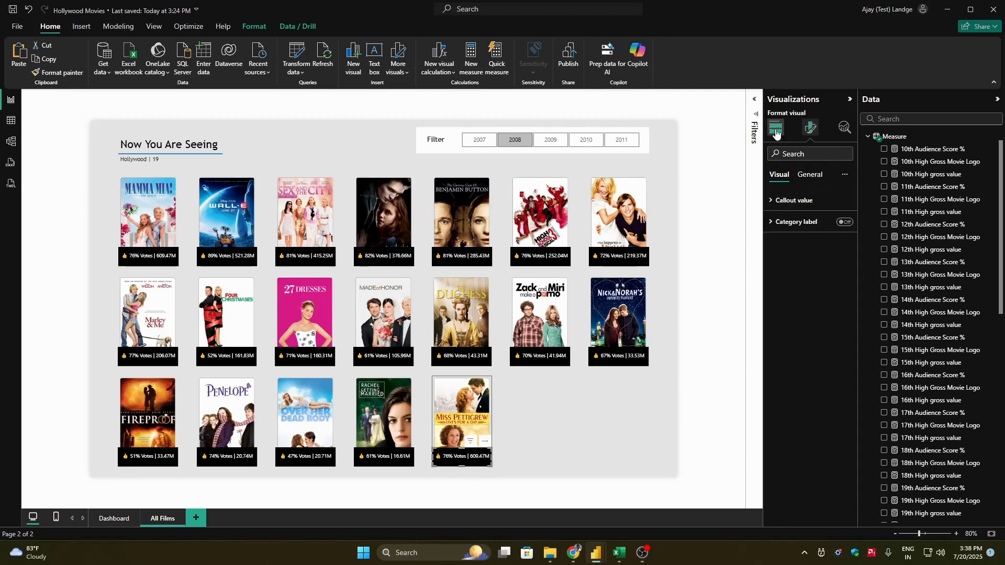
click(848, 289)
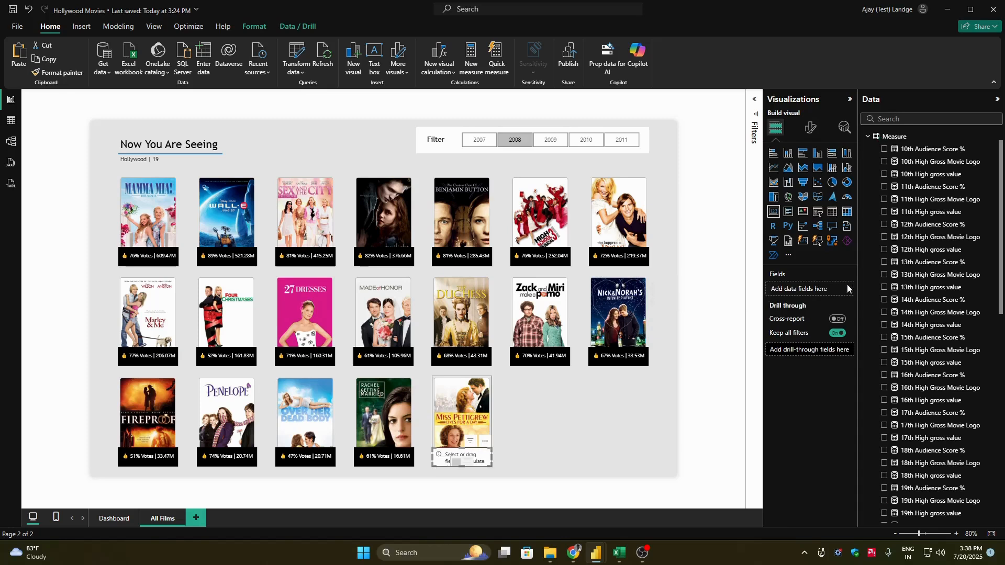
click(884, 488)
click(724, 388)
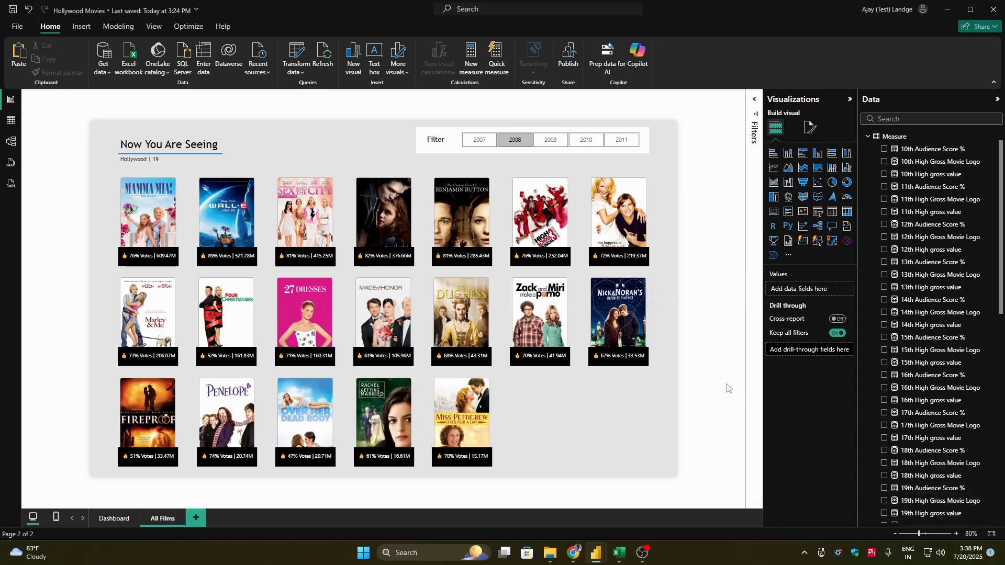
Step: Check the movie cards by filtering the page for 2007, 2008 and 2009, and return the year filter to 2007
click(485, 149)
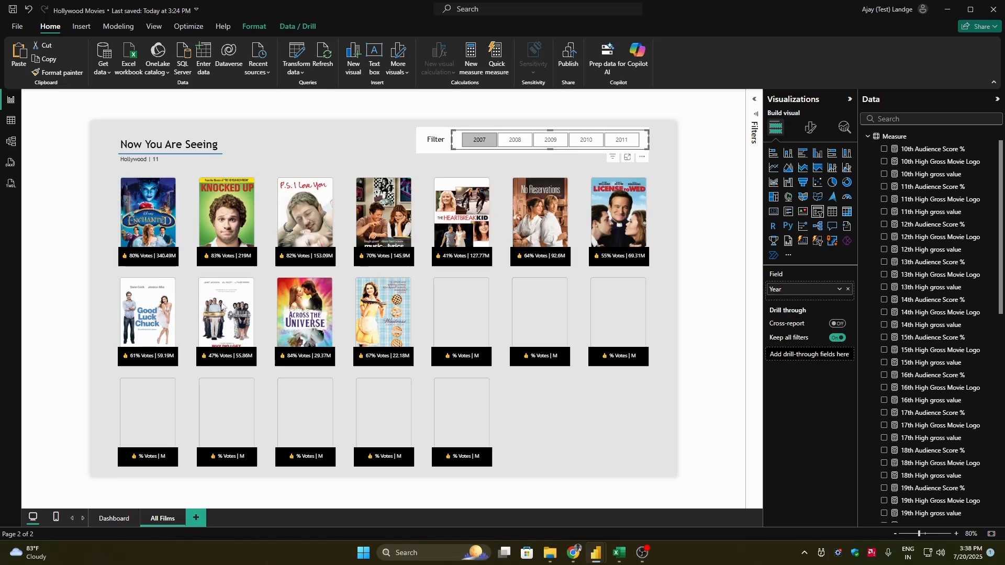
click(512, 143)
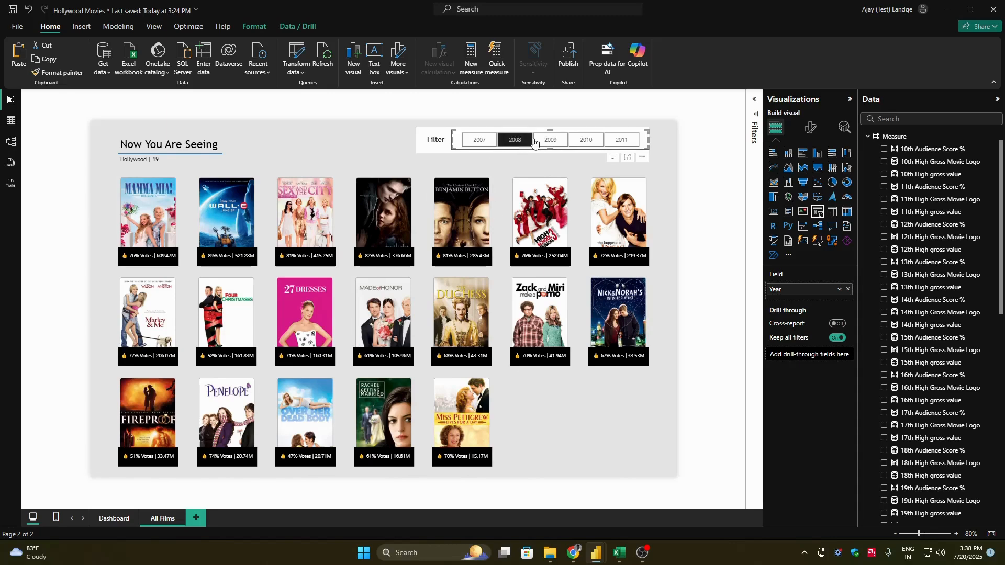
click(586, 140)
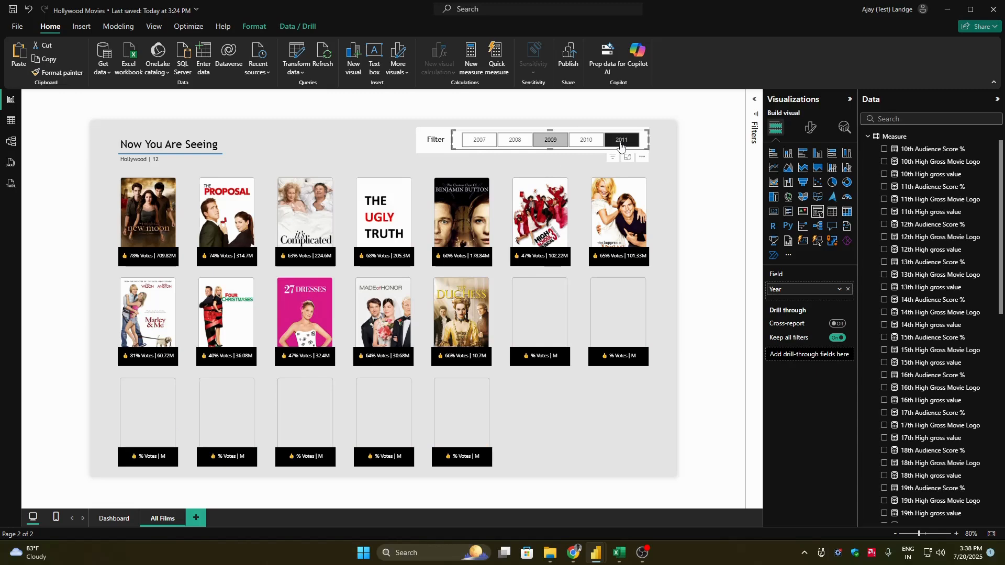
click(479, 140)
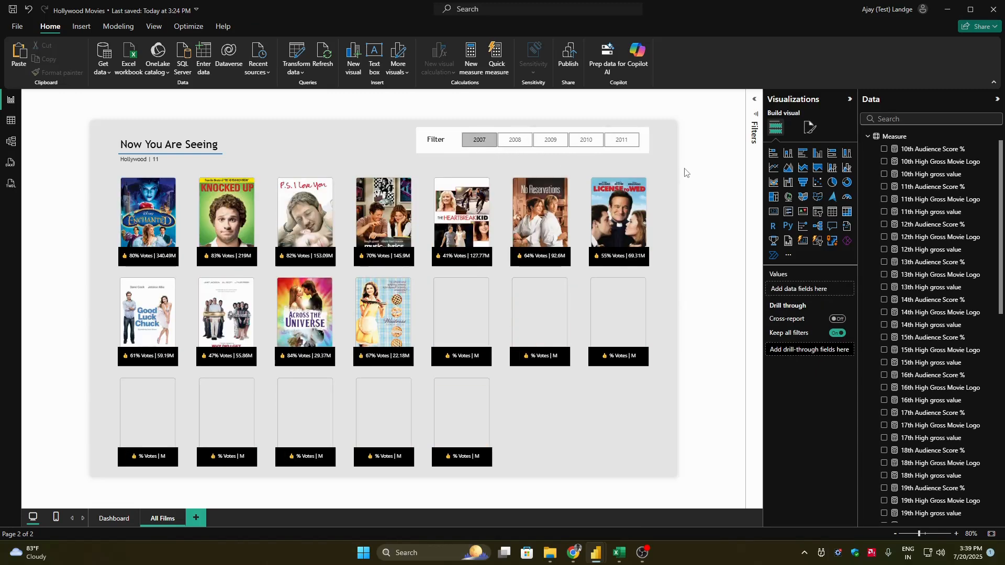
Step: Deselect the year slicer and switch to the HollywoodsMostProfitableStories workbook in Excel
click(385, 147)
key(alt+Tab)
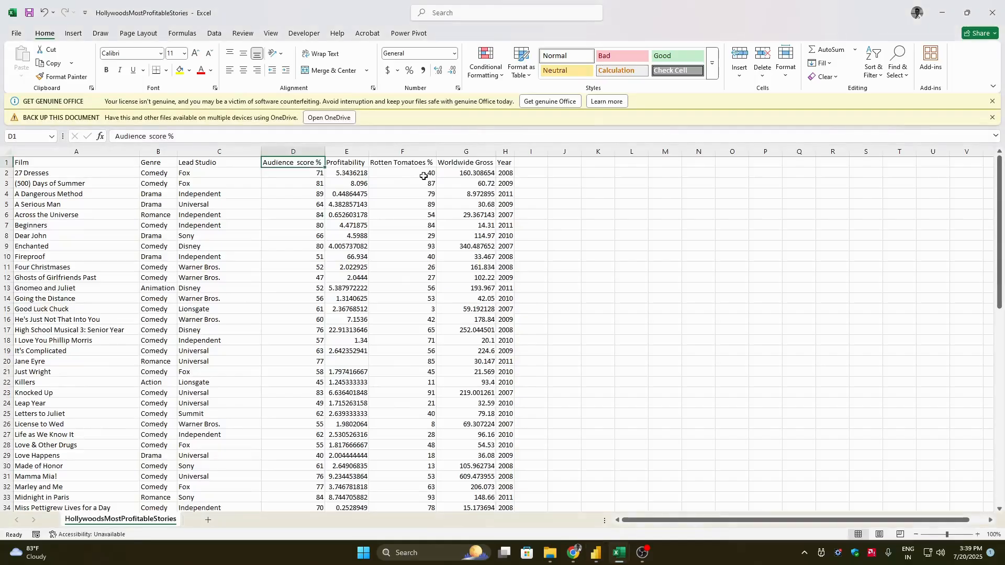
key(alt+d)
key(Escape)
text(d)
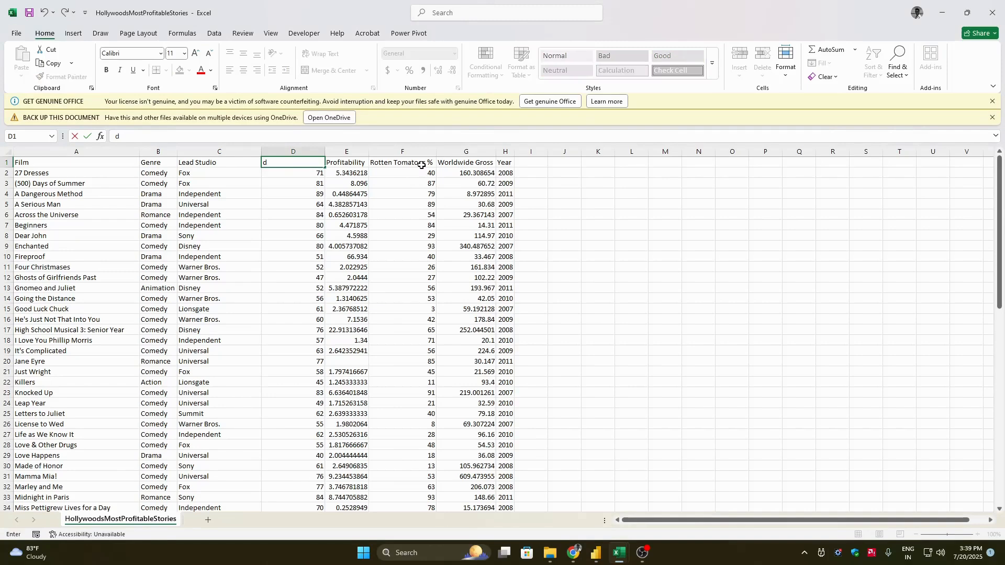
key(Escape)
Step: Filter the film table to Year 2007 and sort it by Worldwide Gross from largest to smallest
key(alt+d)
key(f)
key(f)
click(509, 162)
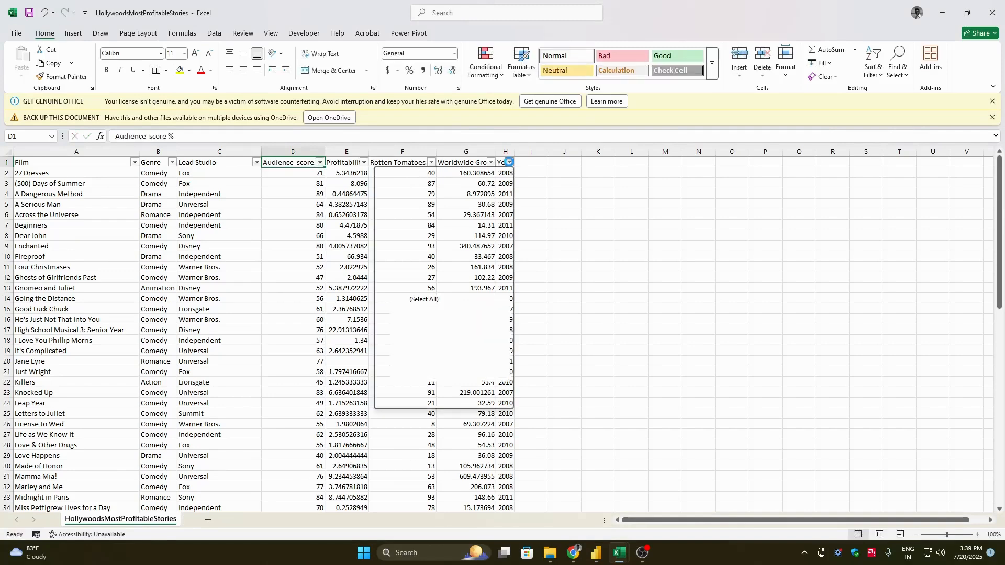
click(431, 299)
click(414, 308)
click(468, 395)
click(492, 162)
click(439, 188)
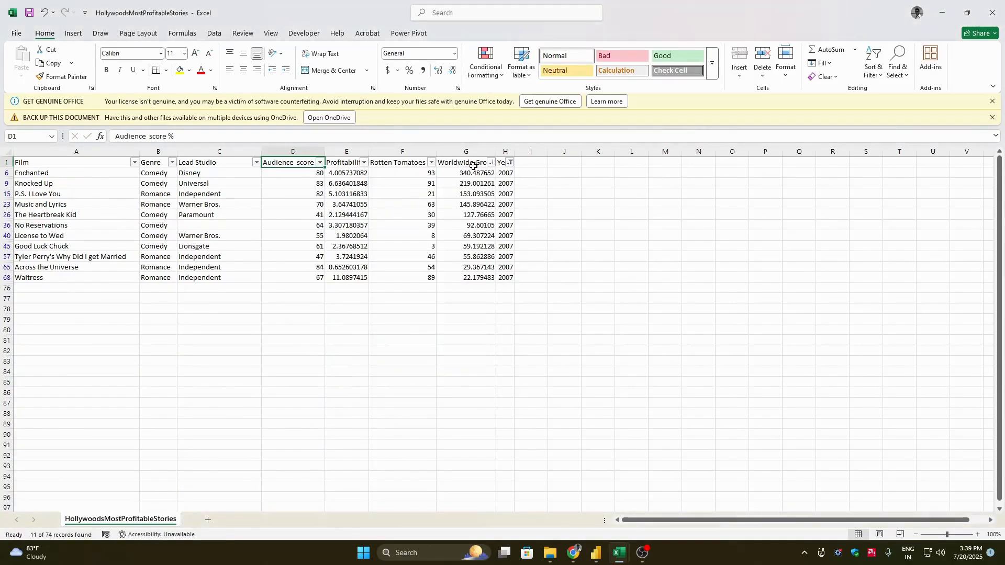
Step: Compare Enchanted's audience score and worldwide gross in the Excel table with its Power BI card, and inspect the Knocked Up card
click(55, 176)
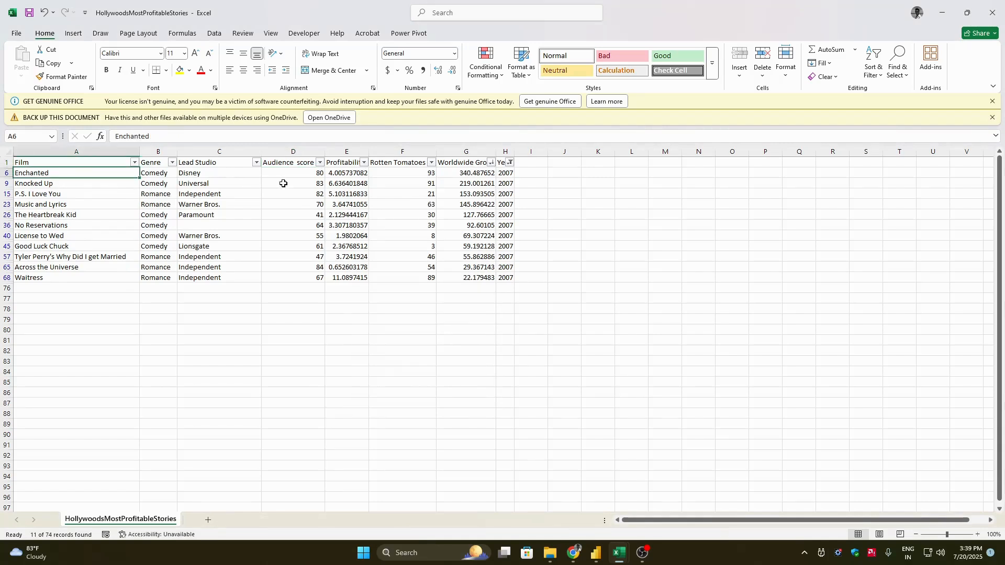
key(alt+Tab)
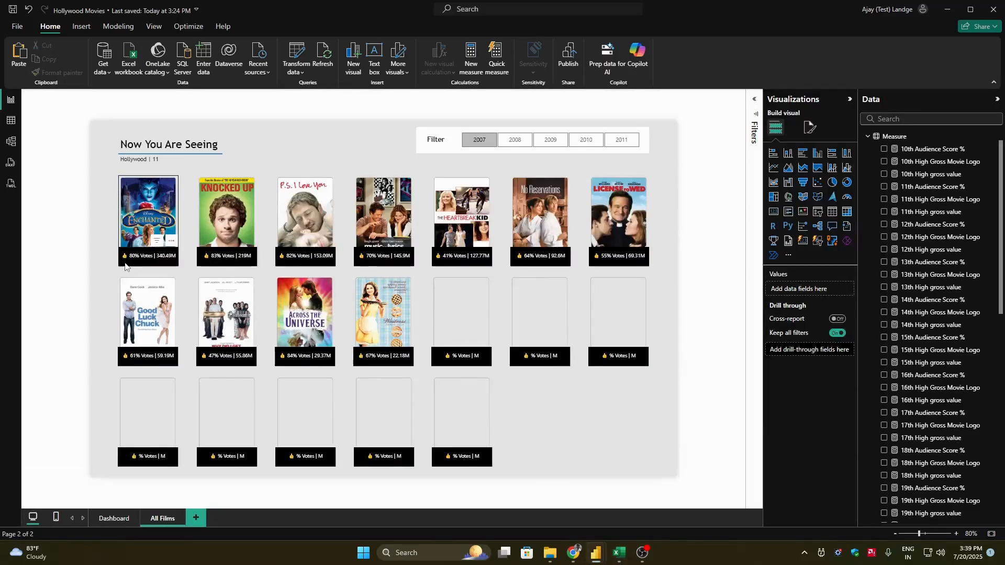
key(alt+Tab)
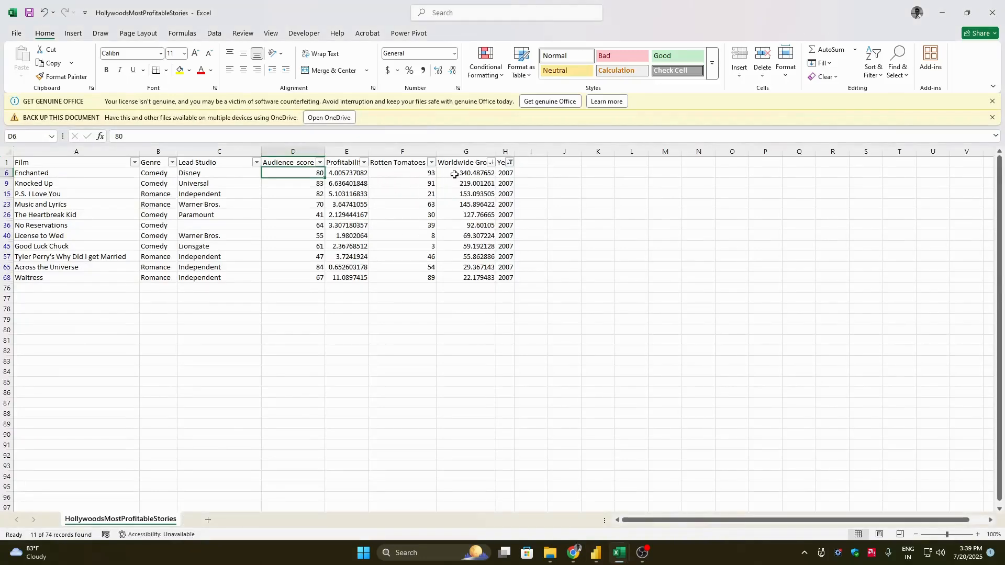
click(455, 175)
key(alt+Tab)
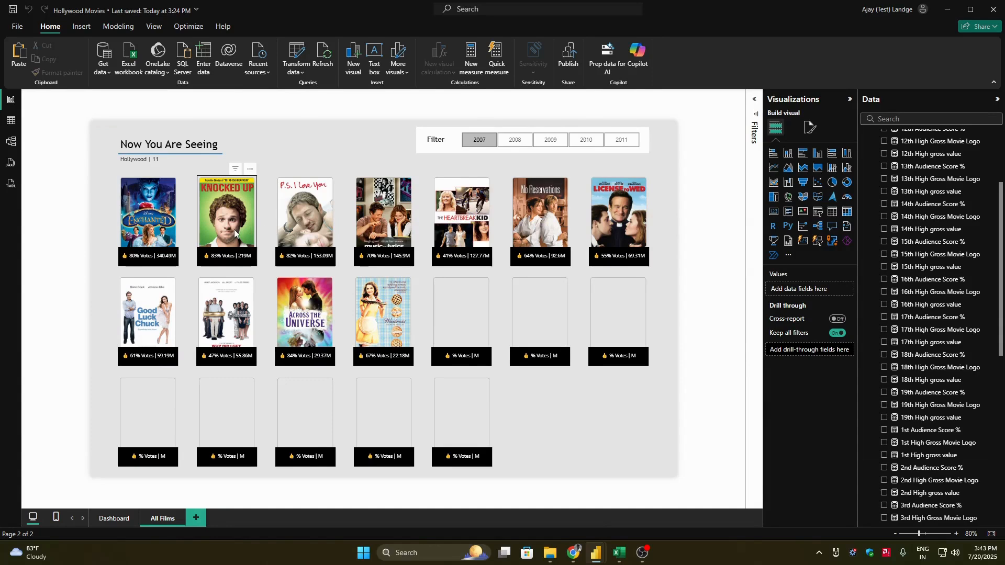
click(234, 234)
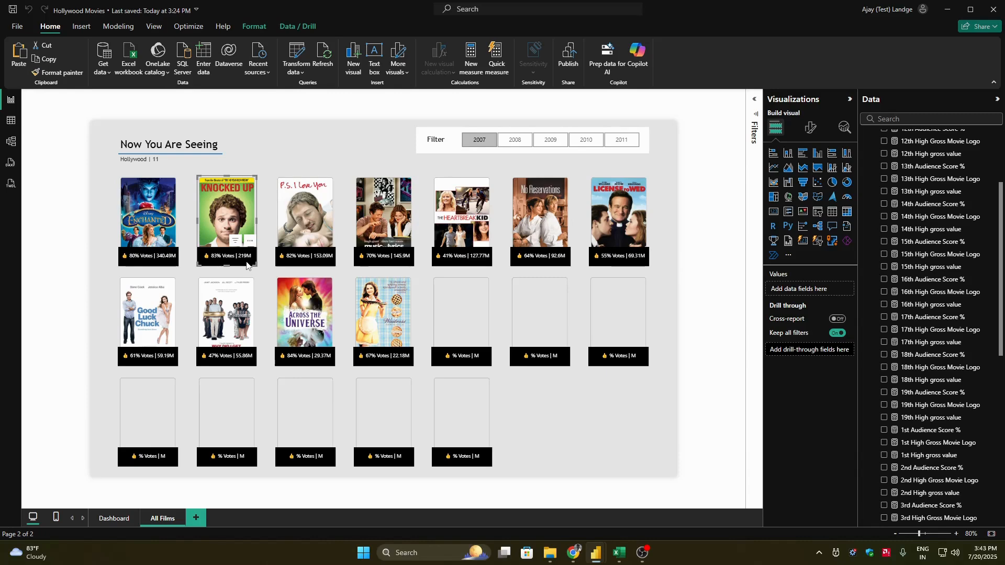
Step: In the 1st Audience Score % measure, replace ROUND with FORMAT and use "0.00" as the format of the 1st High gross value
click(932, 430)
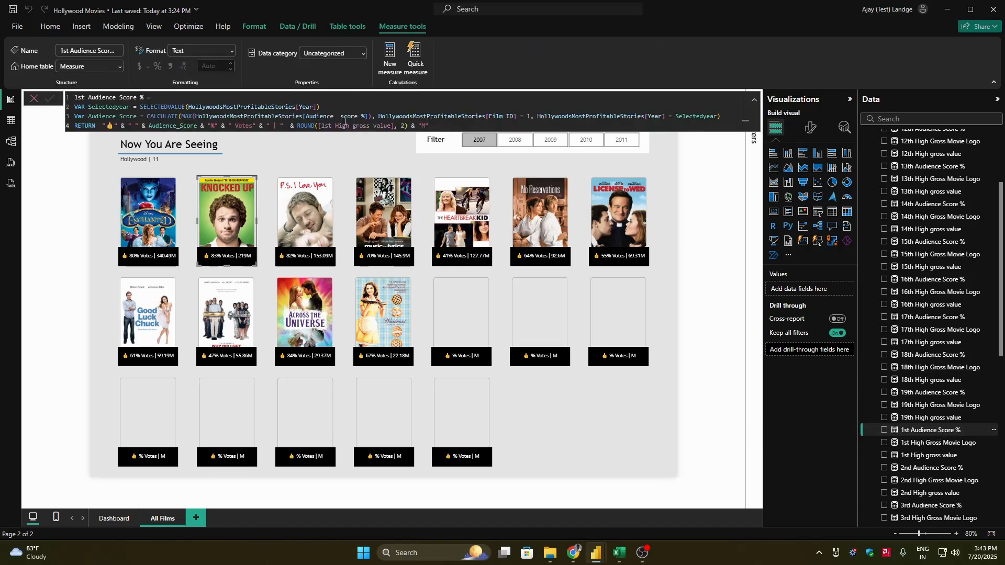
double_click(305, 127)
text(Form)
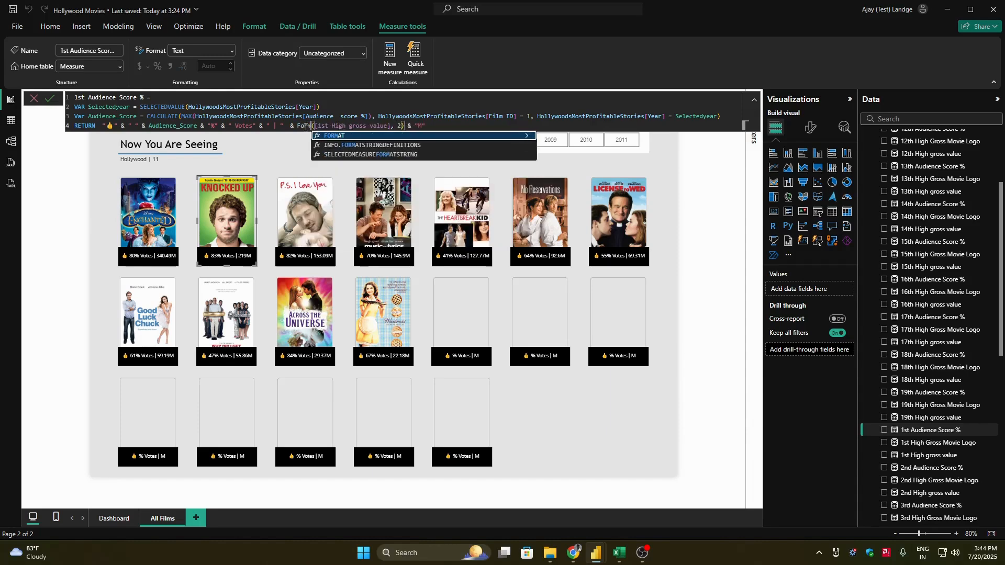
key(Tab)
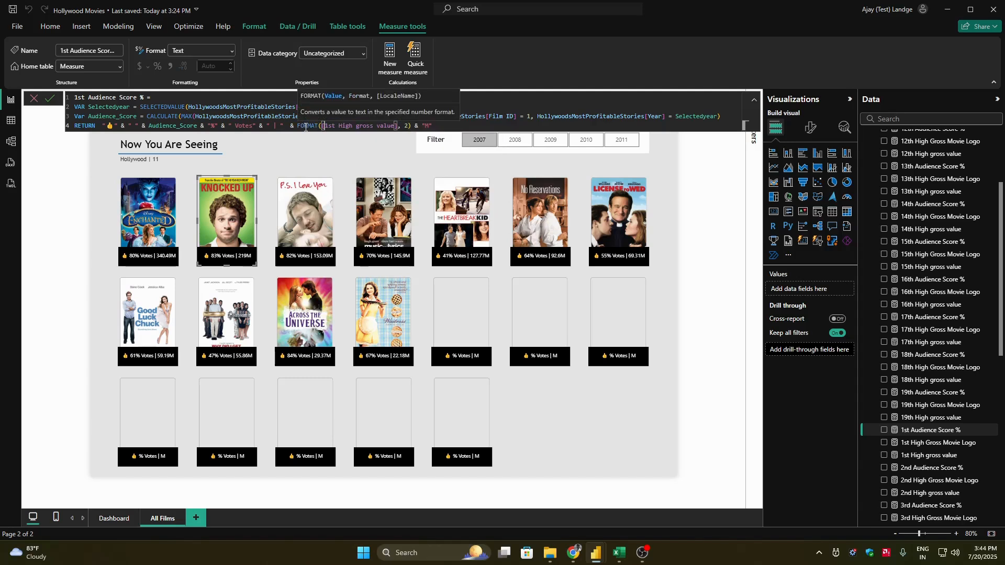
key(Right)
key(Right)
key(Right)
key(BackSpace)
text("0.00)
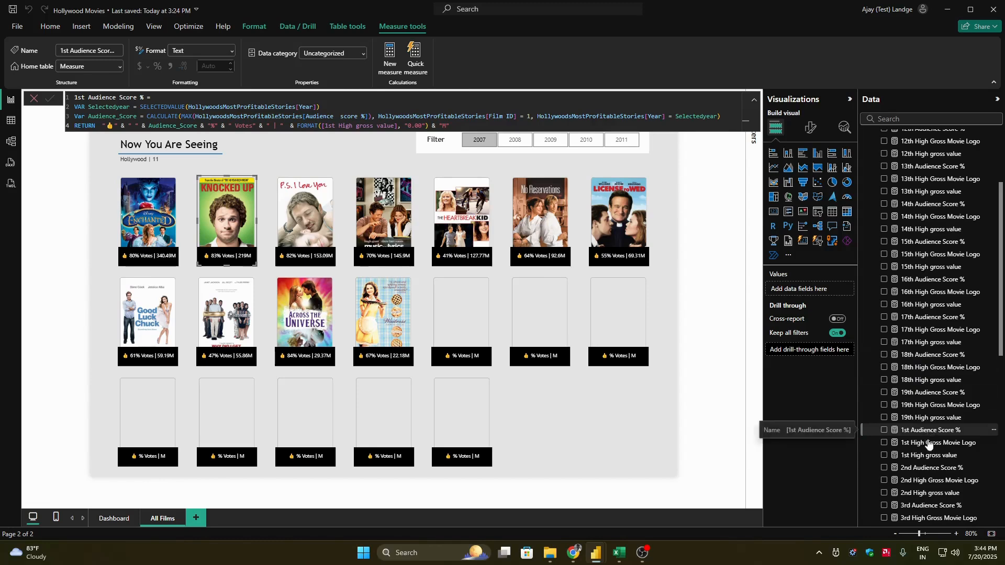
Step: In the 2nd Audience Score % measure, replace ROUND with FORMAT and use "0.00" as the format of the 2nd High gross value
click(927, 468)
double_click(306, 126)
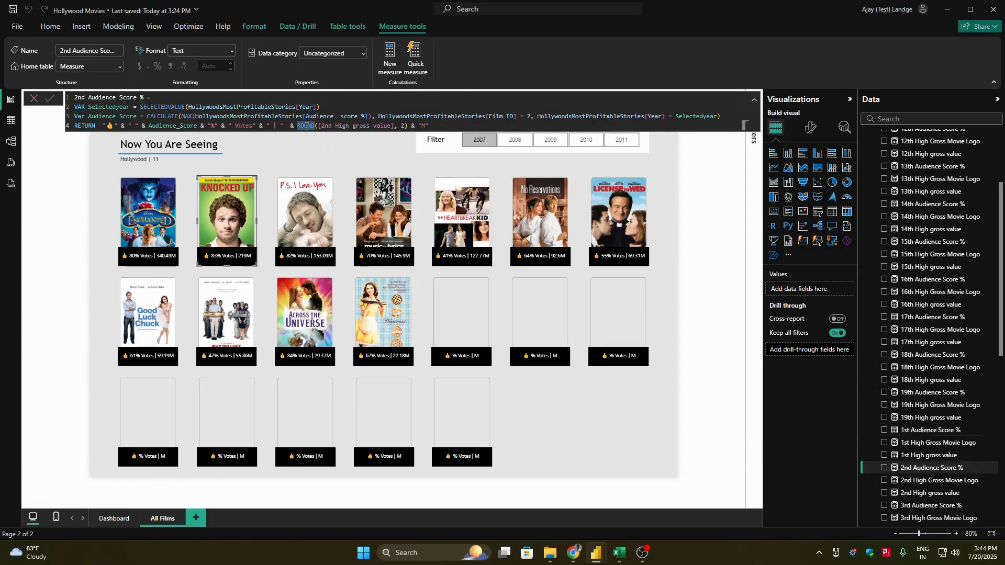
text(FORMAT)
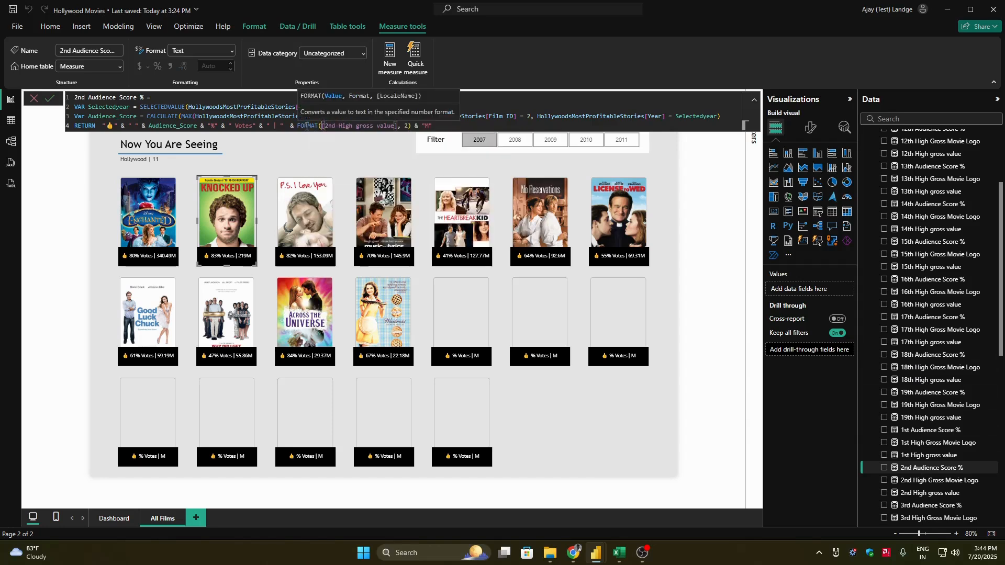
key(Right)
key(Right)
key(Right)
key(BackSpace)
text("0.00)
key(Return)
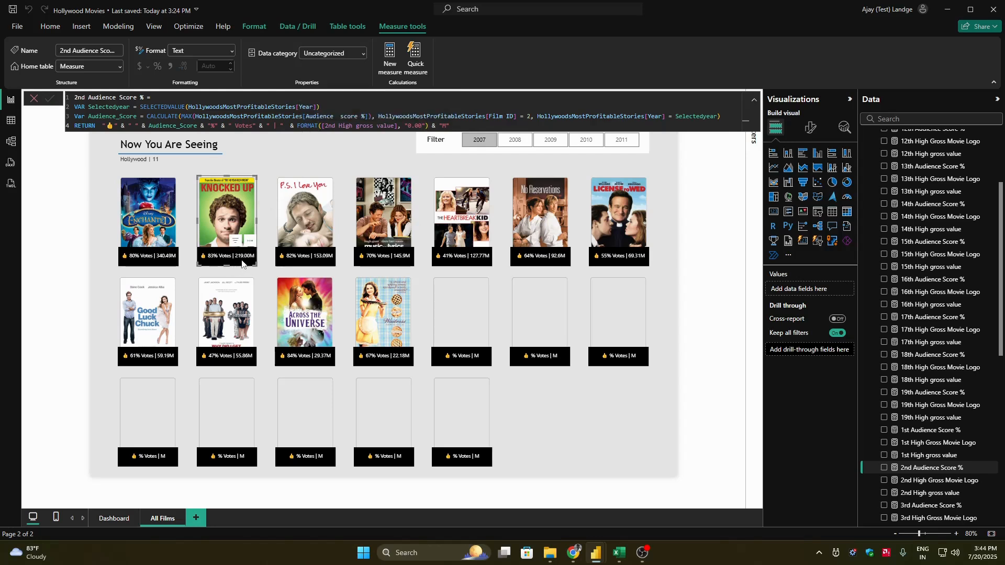
click(709, 262)
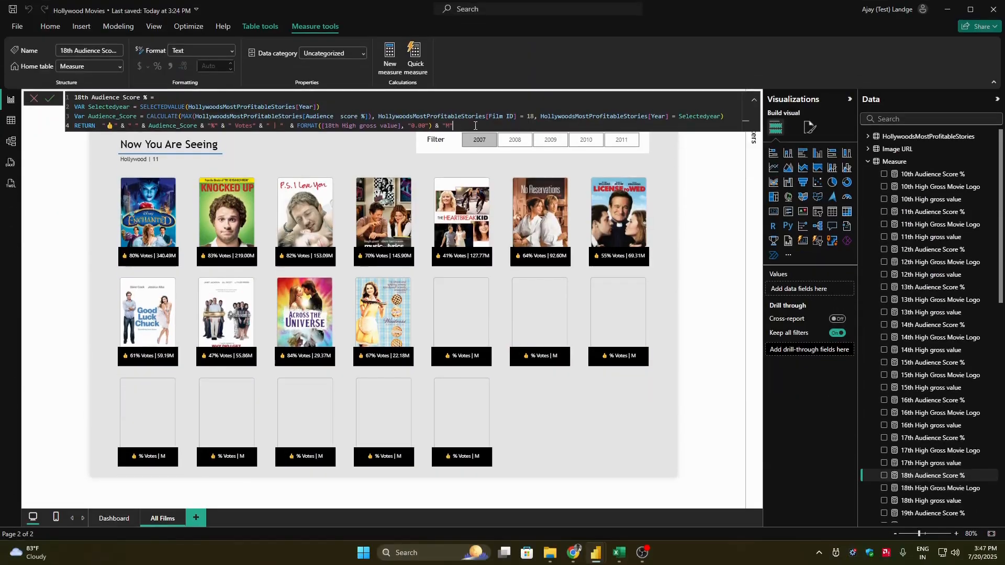
Step: In the 19th Audience Score % measure, replace ROUND with FORMAT and use "0.00" as the format of the 19th High gross value
click(698, 274)
click(953, 513)
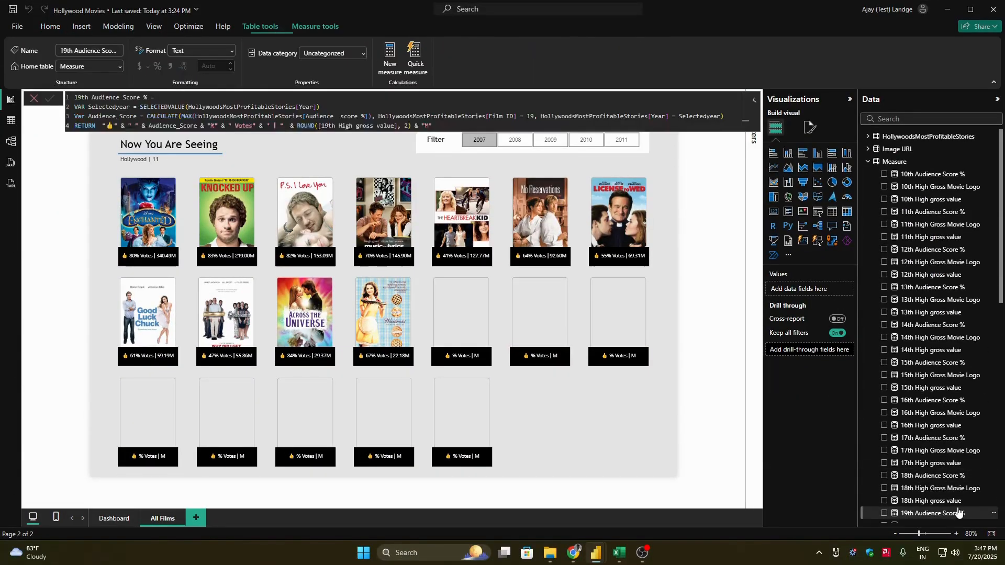
double_click(300, 127)
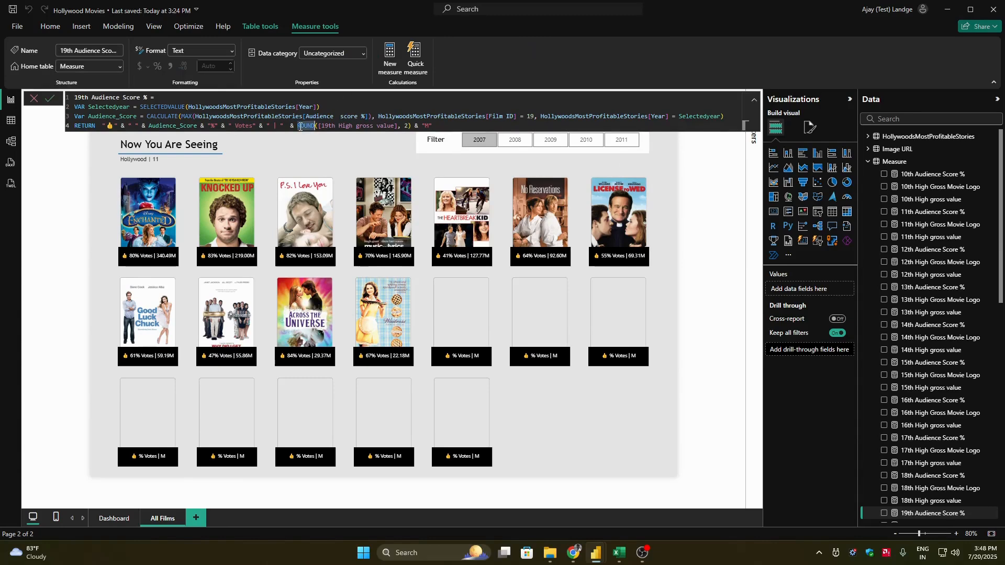
text(FORMAT)
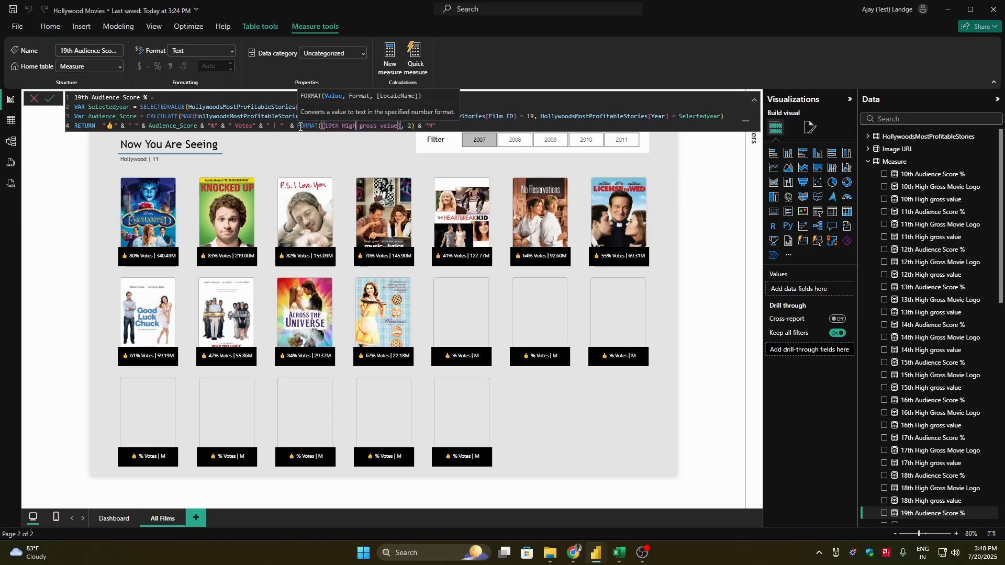
key(Delete)
text("0.00)
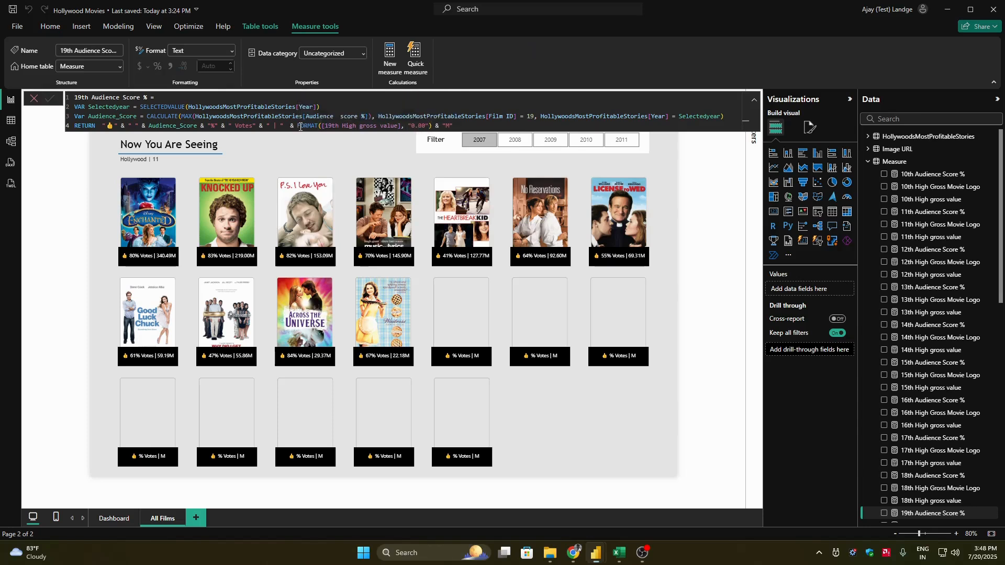
click(696, 203)
Step: Filter the All Films page to 2008, select the Zack and Miri poster, and switch to the HollywoodsMostProfitableStories workbook in Excel
click(516, 141)
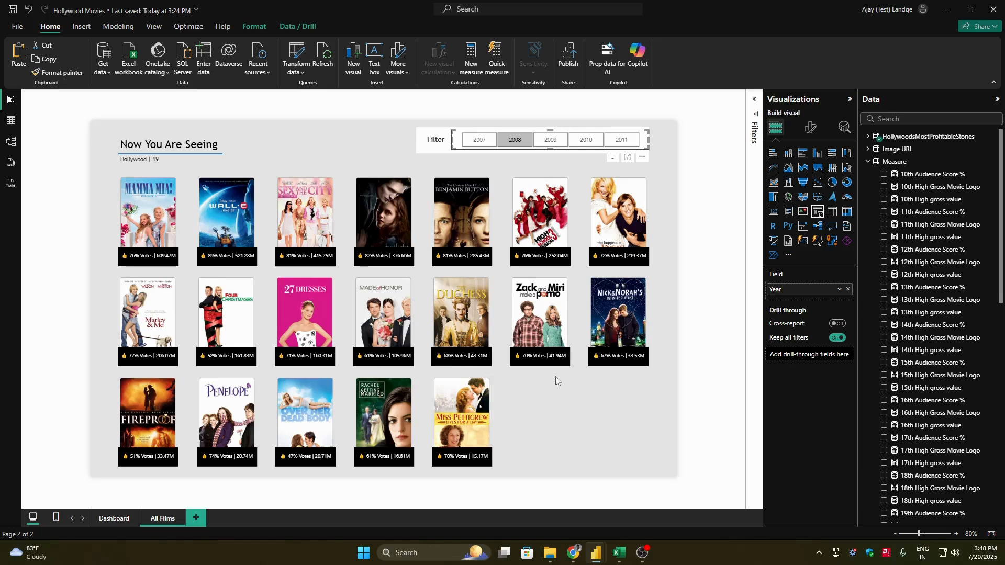
click(550, 340)
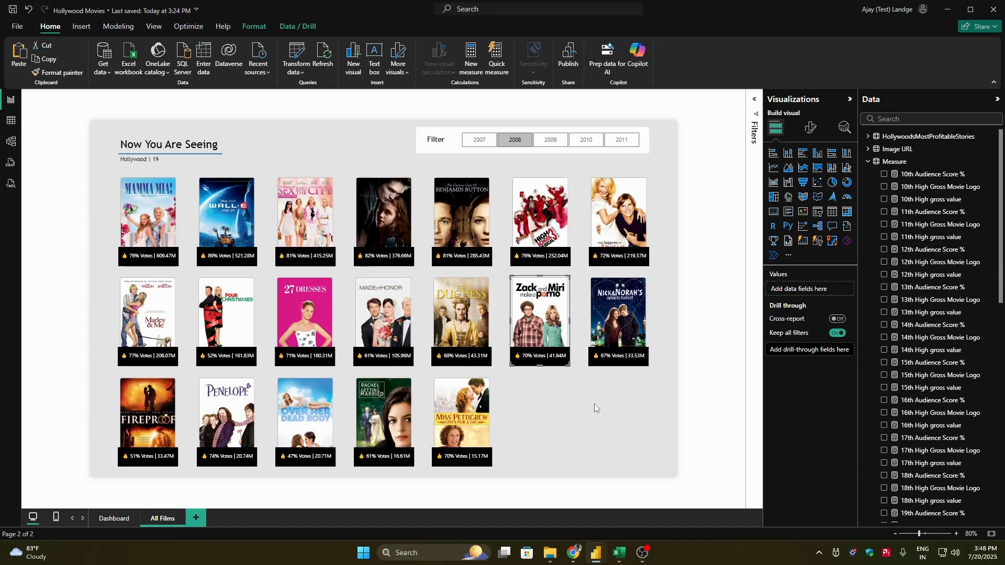
key(alt+Tab)
key(alt+Tab)
key(alt+Tab)
key(Tab)
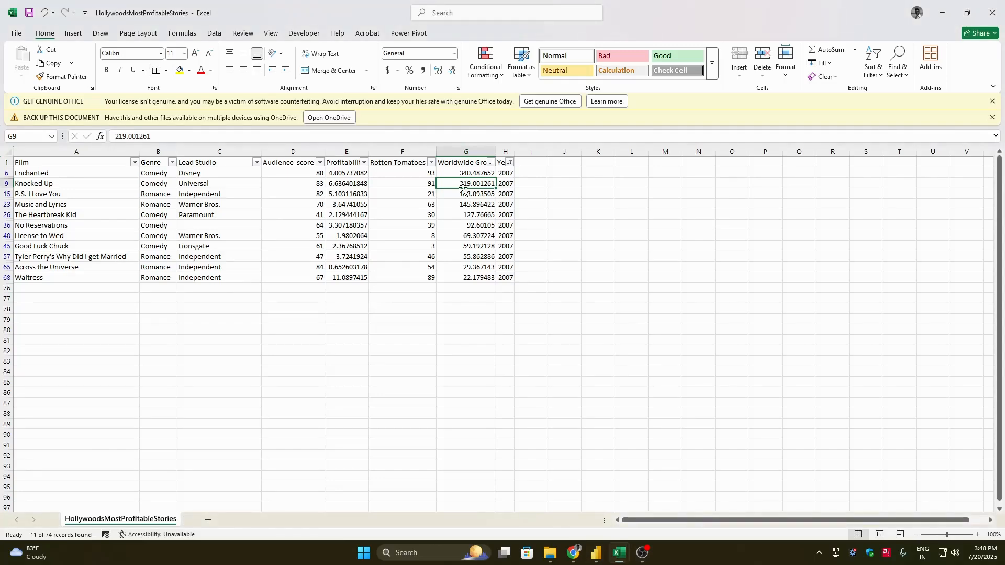
Step: Filter the film table to Year 2008 and sort it by Worldwide Gross from largest to smallest
click(508, 163)
click(425, 299)
click(425, 299)
click(416, 318)
click(468, 395)
click(491, 162)
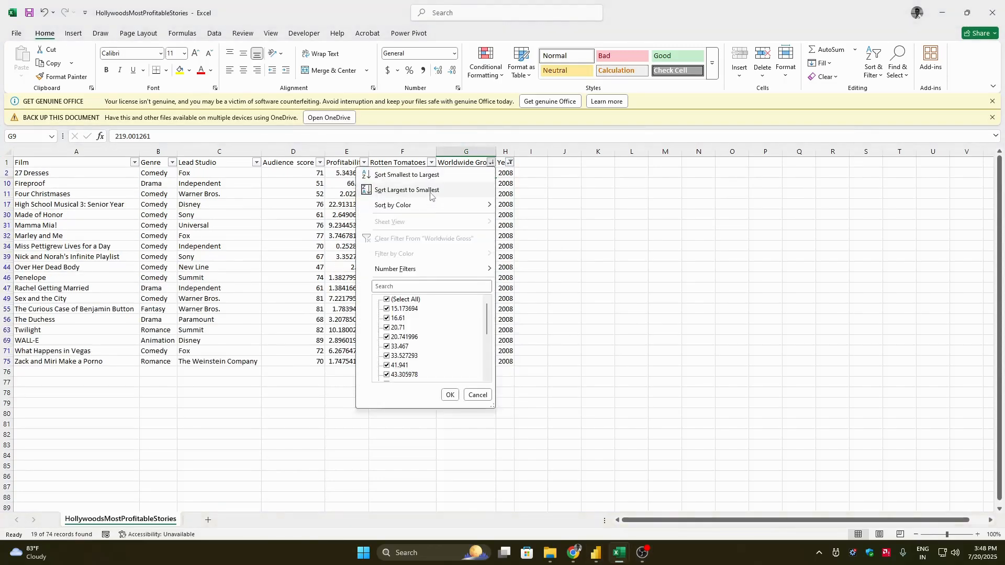
click(456, 188)
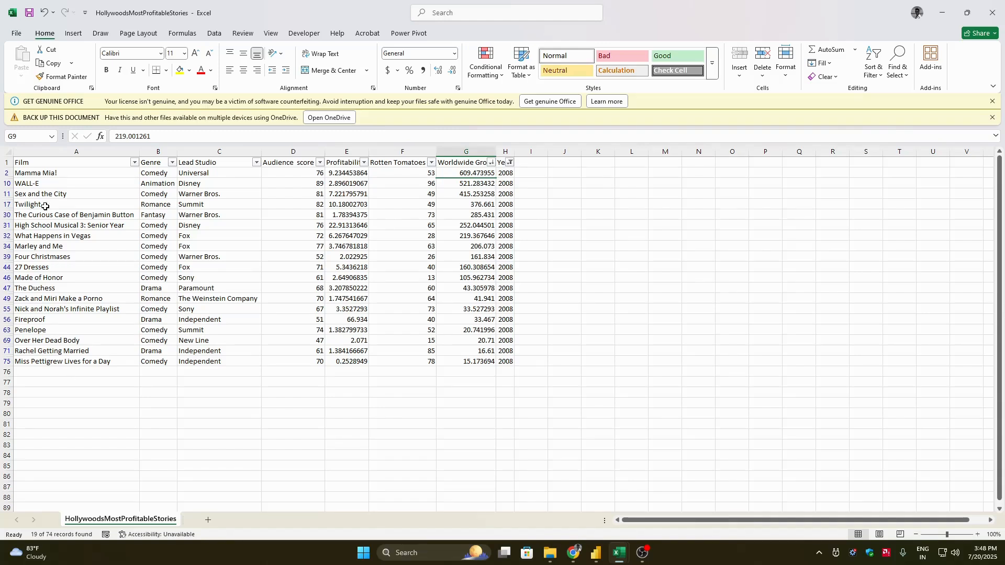
Step: Check the Zack and Miri row's audience score and worldwide gross in Excel against its card in Power BI
click(50, 311)
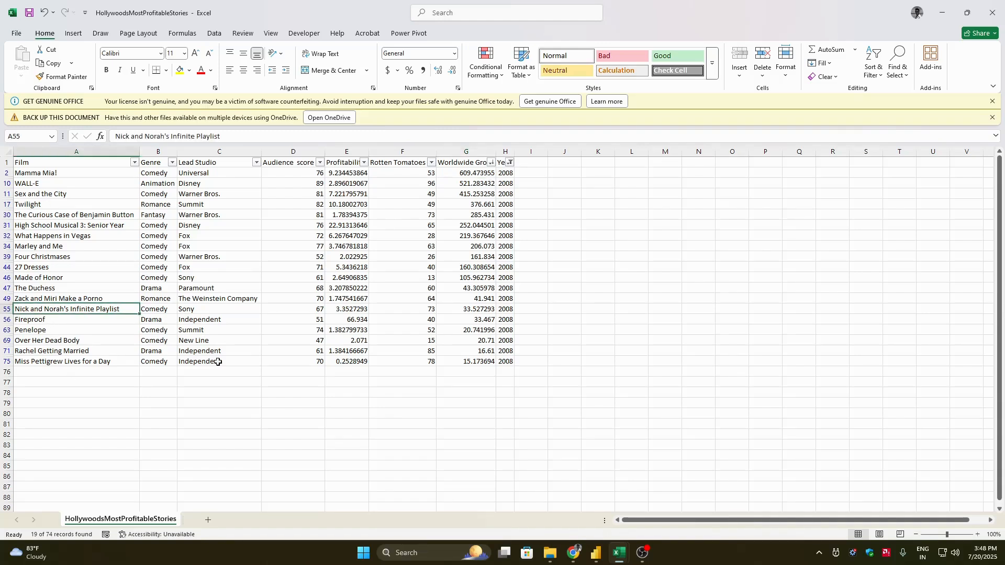
click(32, 298)
key(shift+space)
click(467, 300)
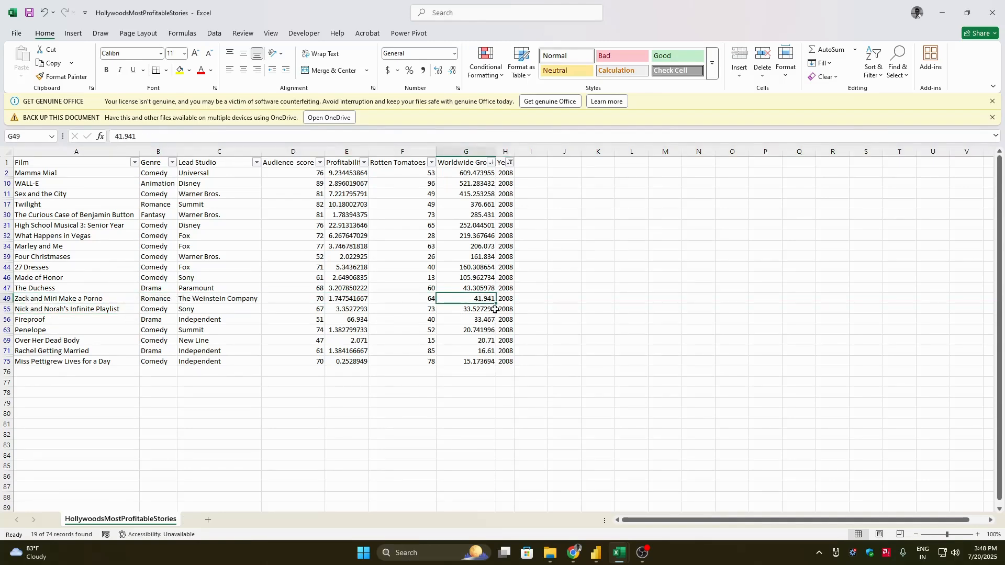
key(alt+Tab)
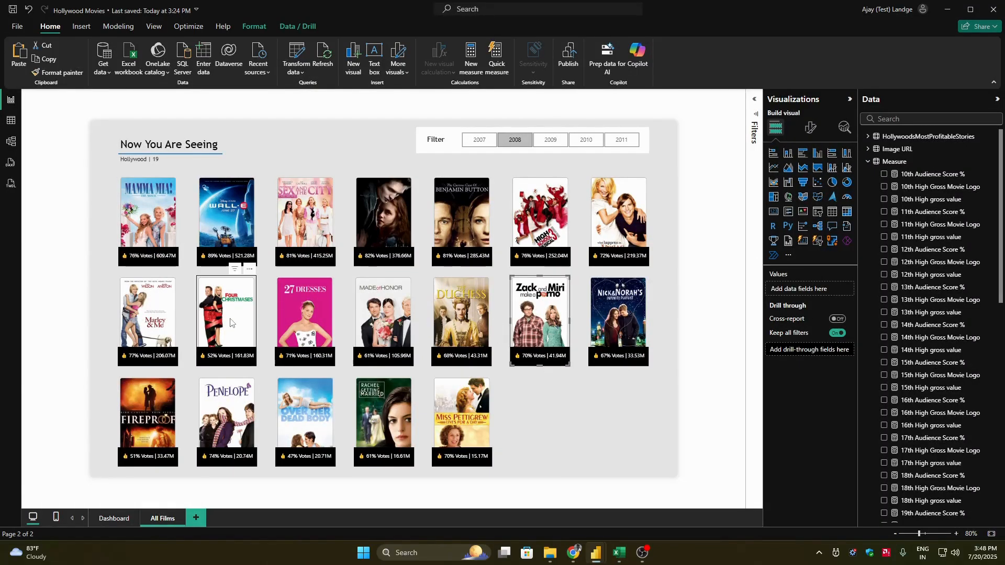
Step: Compare the audience score and worldwide gross of Four Christmases in the Excel table with its Power BI card
key(alt+Tab)
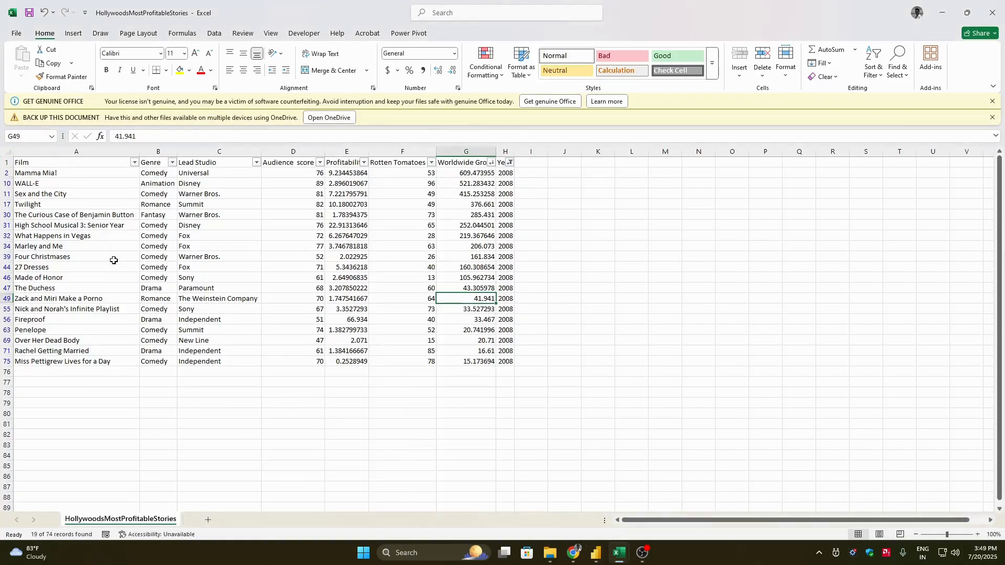
click(43, 256)
key(shift+space)
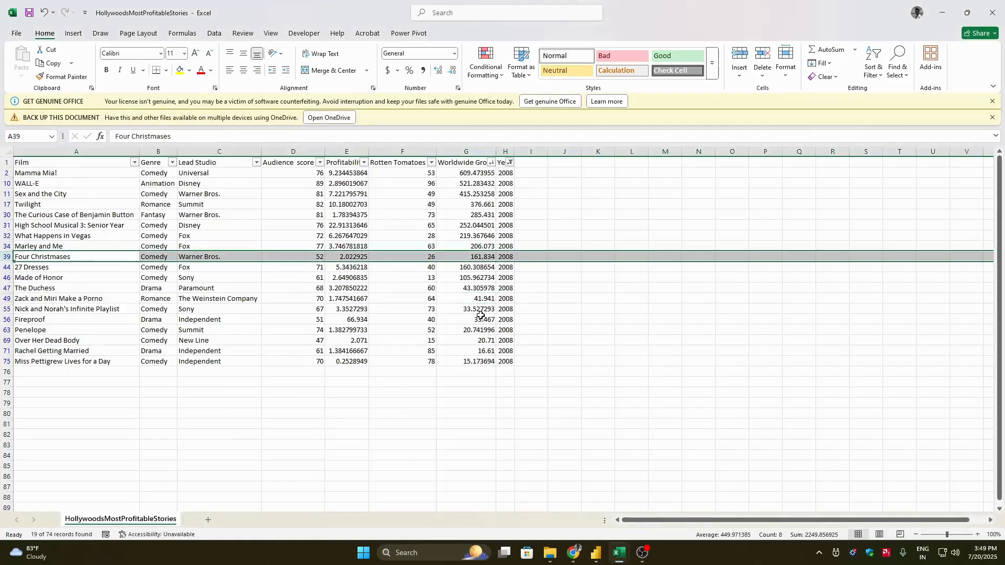
key(alt+Tab)
key(alt+Tab)
click(308, 256)
key(alt+Tab)
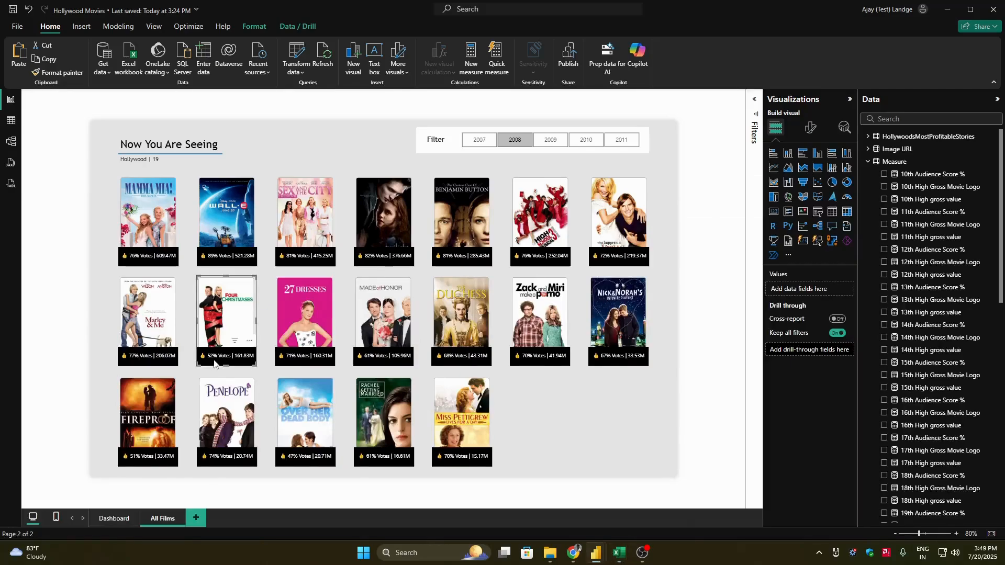
key(alt+Tab)
key(alt+Tab)
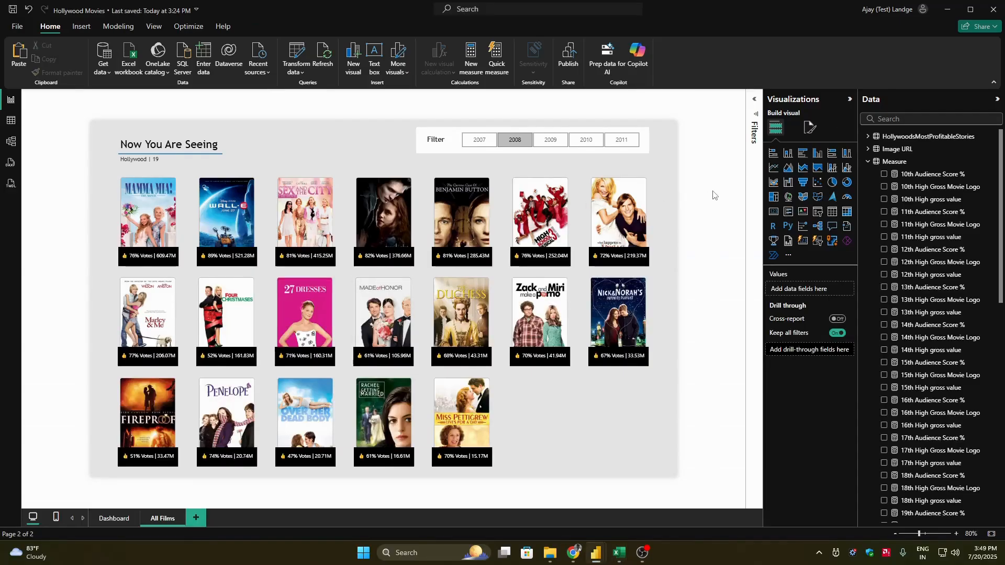
Step: Filter the All Films page by 2009, 2010 and finally 2011 to check the movie cards of each year
click(551, 141)
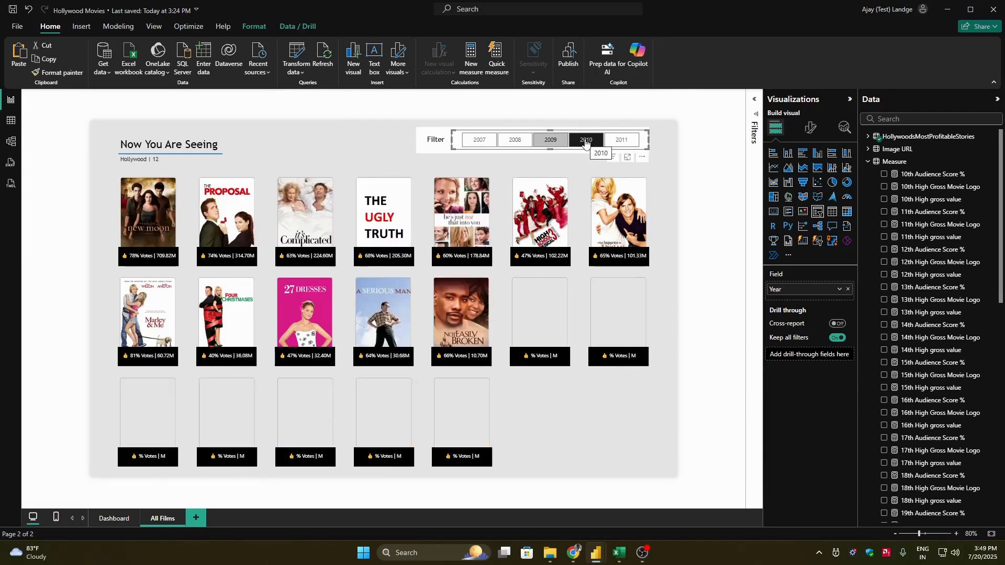
click(585, 141)
click(622, 140)
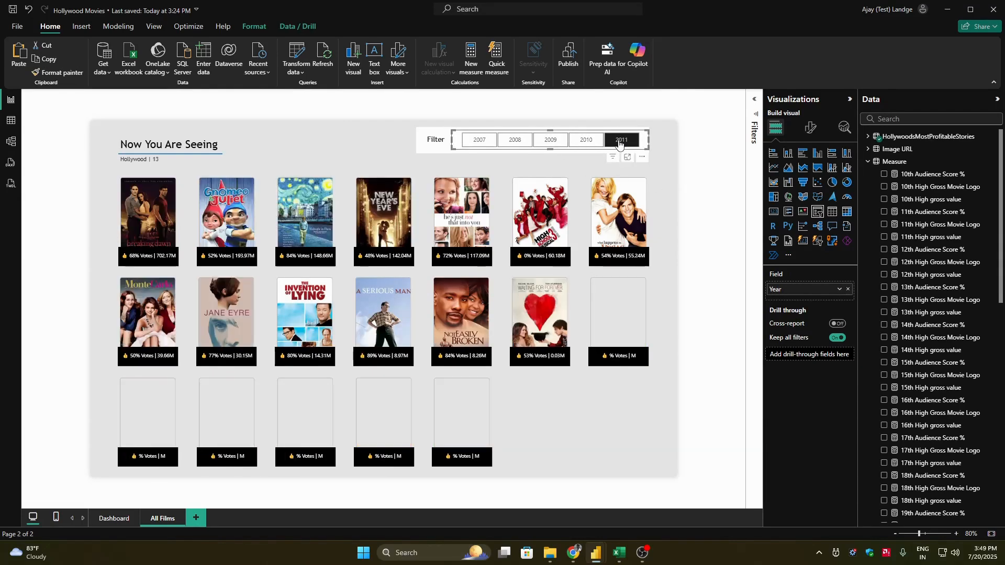
click(719, 185)
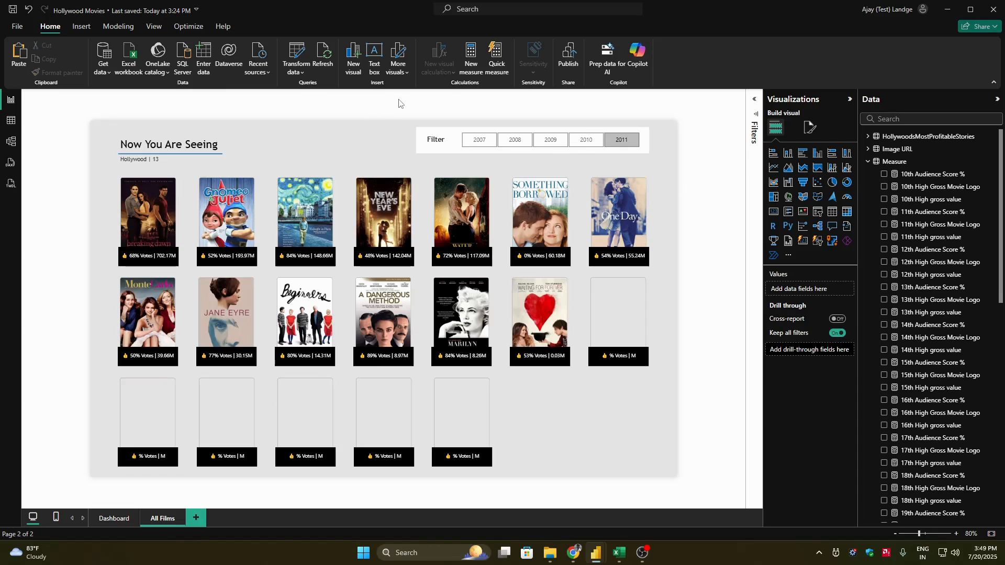
Step: Insert a Back button on the All Films page
click(83, 27)
click(350, 57)
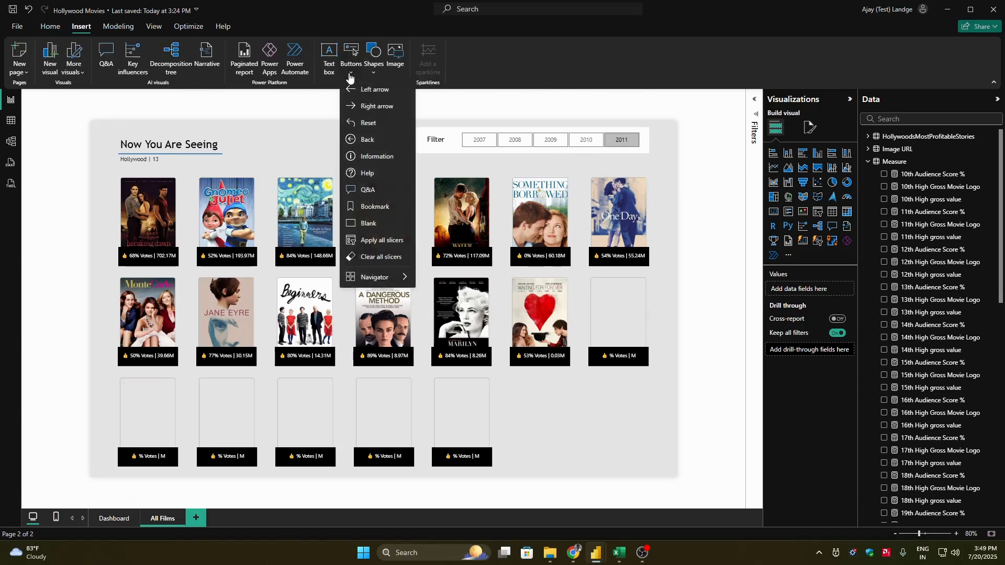
click(364, 138)
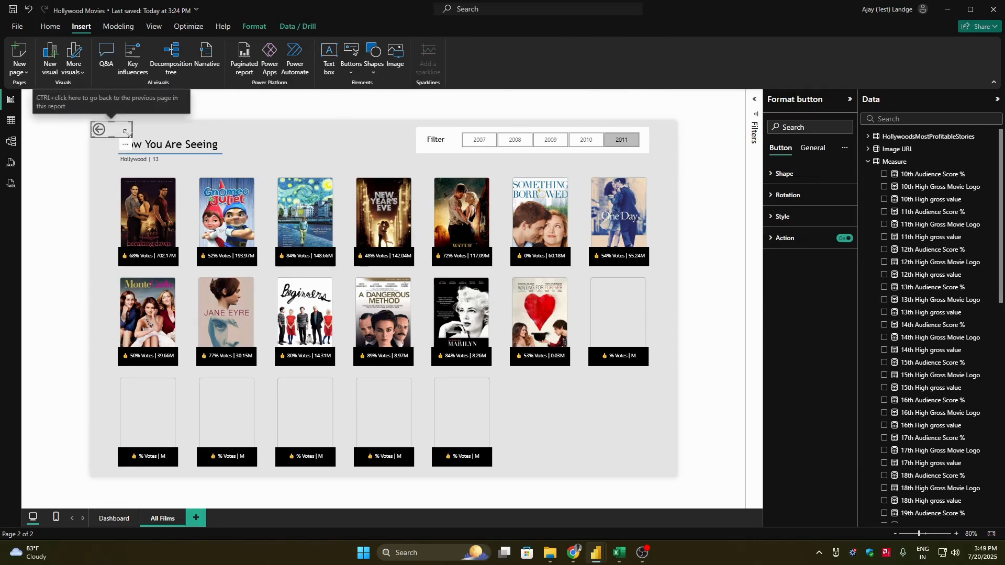
Step: Look up the back button's dimensions in the Book1 workbook in Excel and set its width to 45 in Power BI
click(812, 148)
click(790, 173)
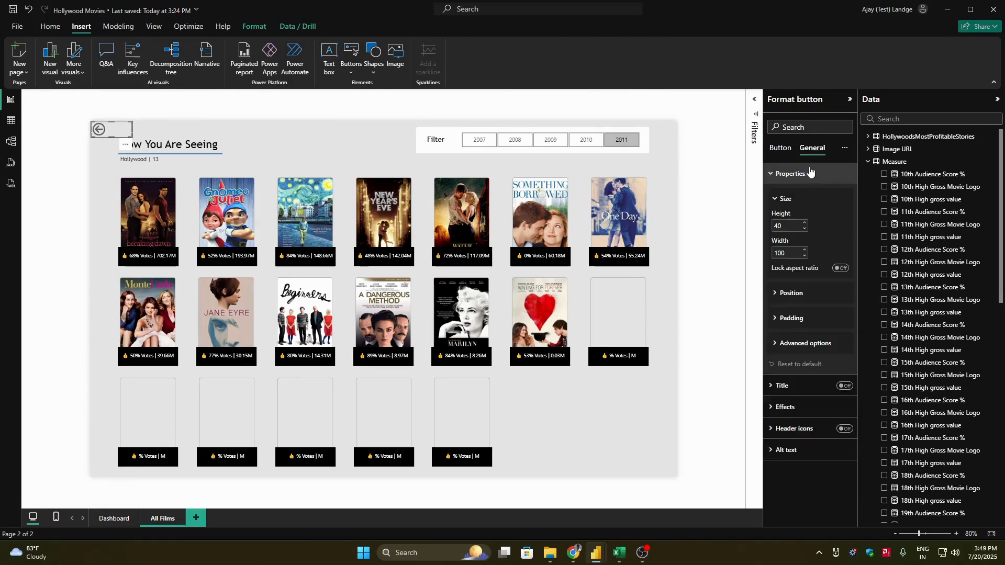
click(791, 223)
key(alt+Tab)
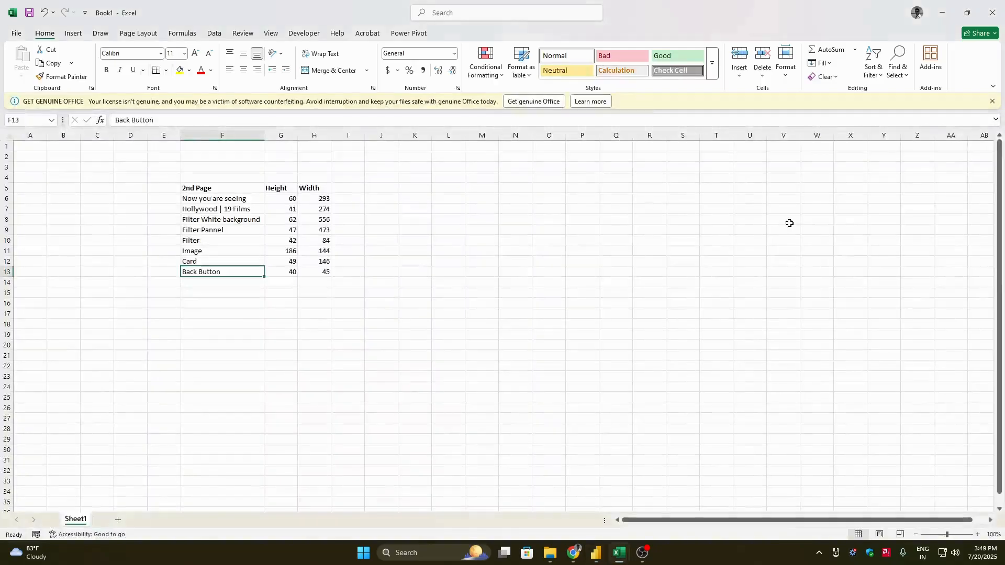
key(alt+Tab)
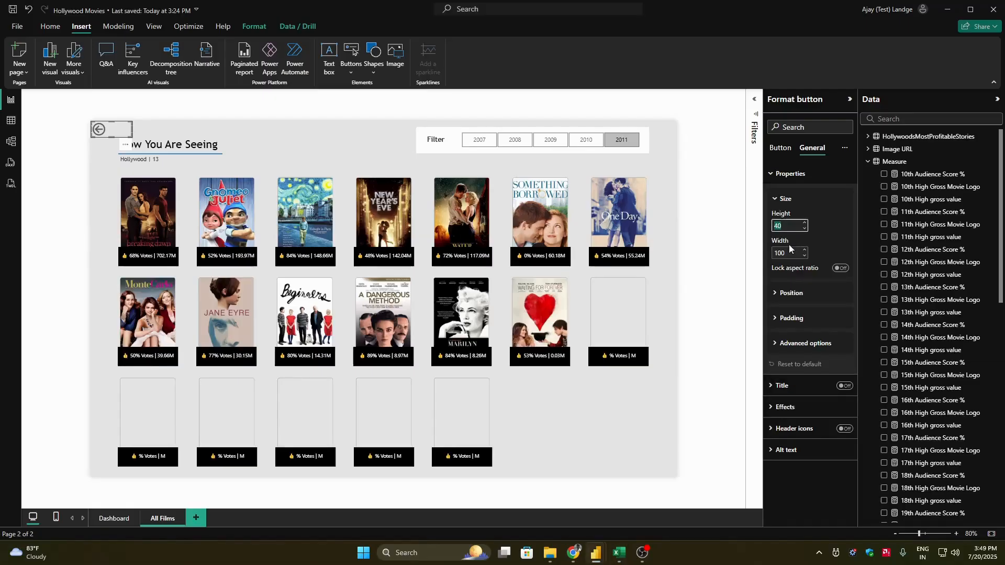
click(790, 254)
text(45)
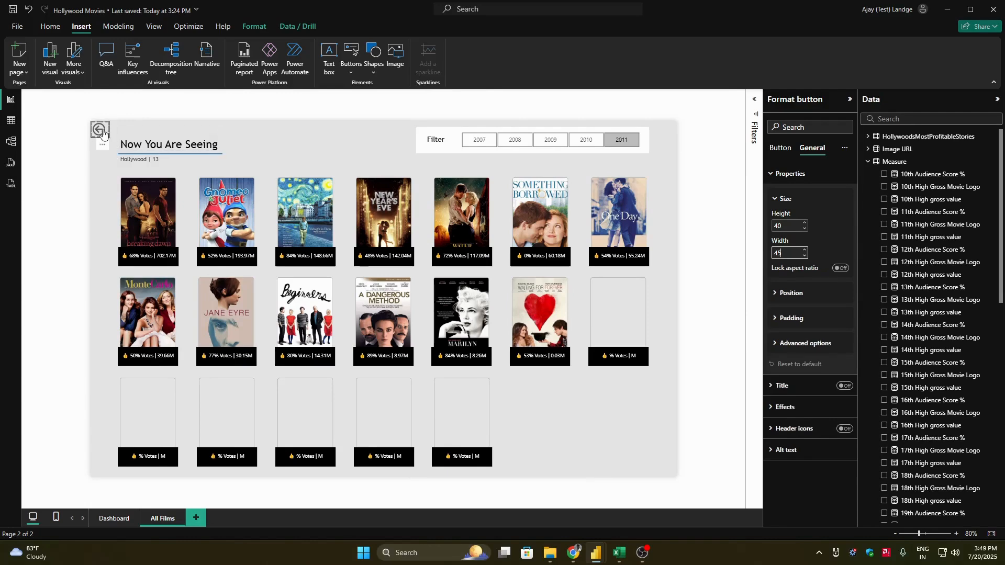
click(81, 142)
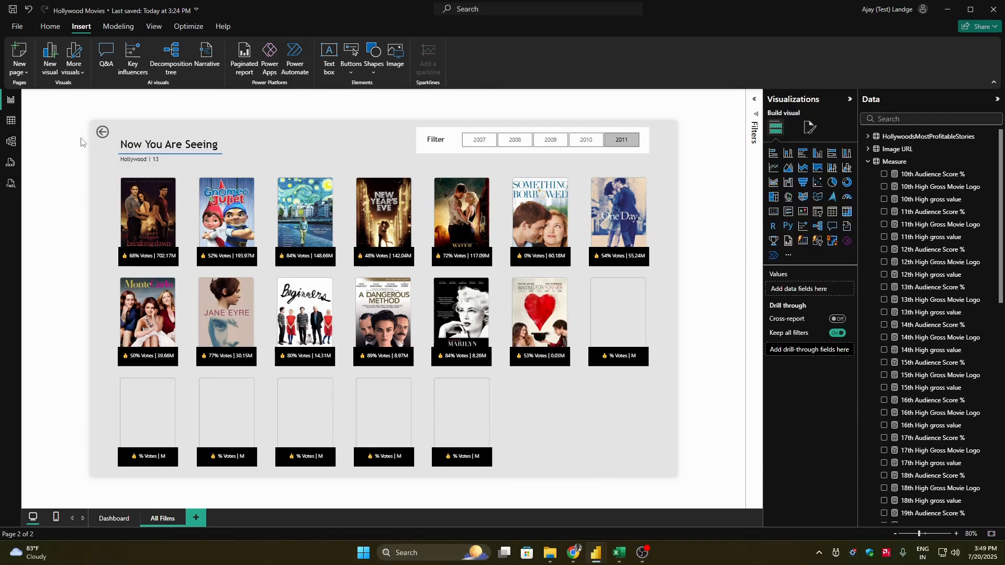
Step: Turn on the action of the Dashboard's See All> button, set it to page navigation to All Films, and test the link
click(117, 519)
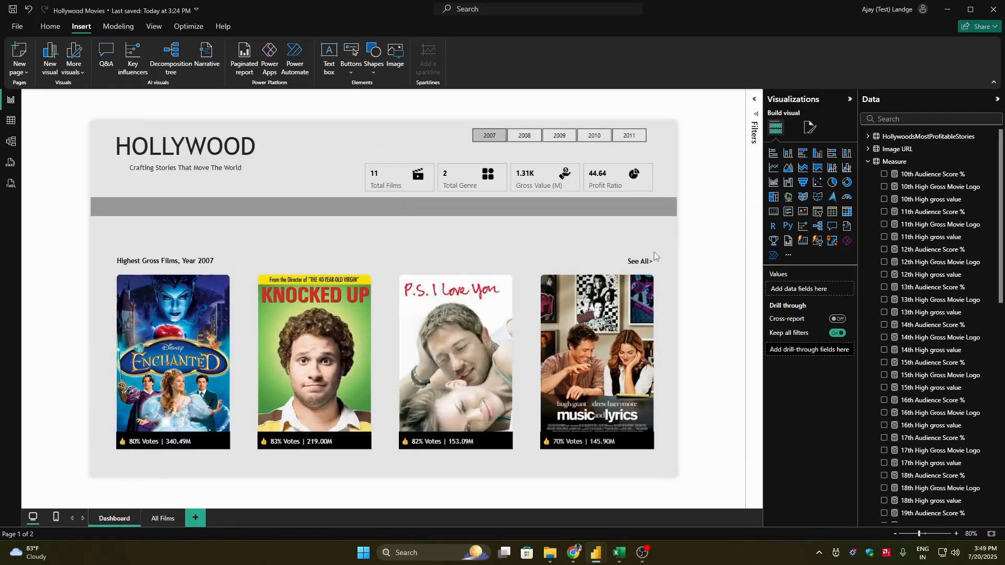
click(644, 263)
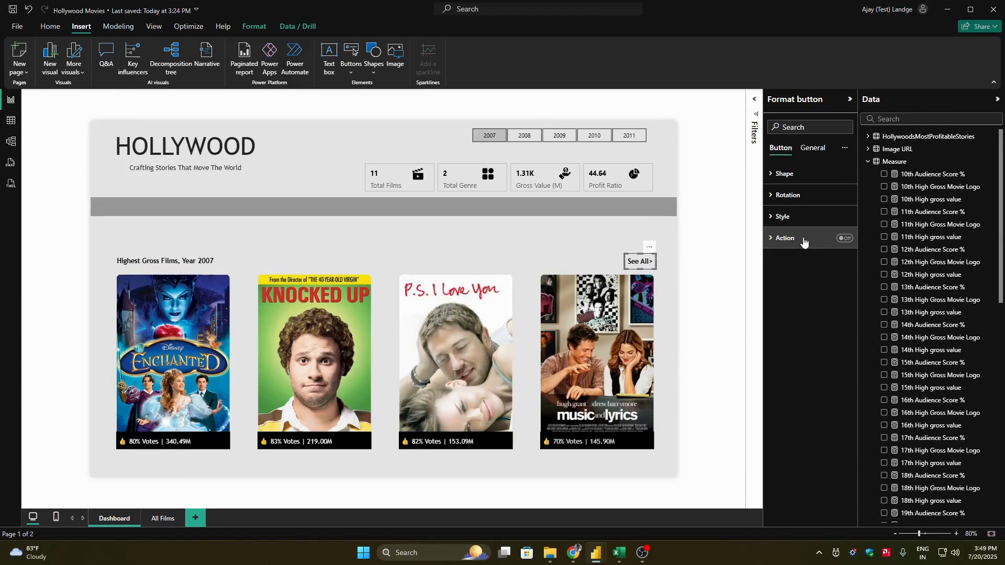
click(844, 238)
click(793, 239)
click(789, 292)
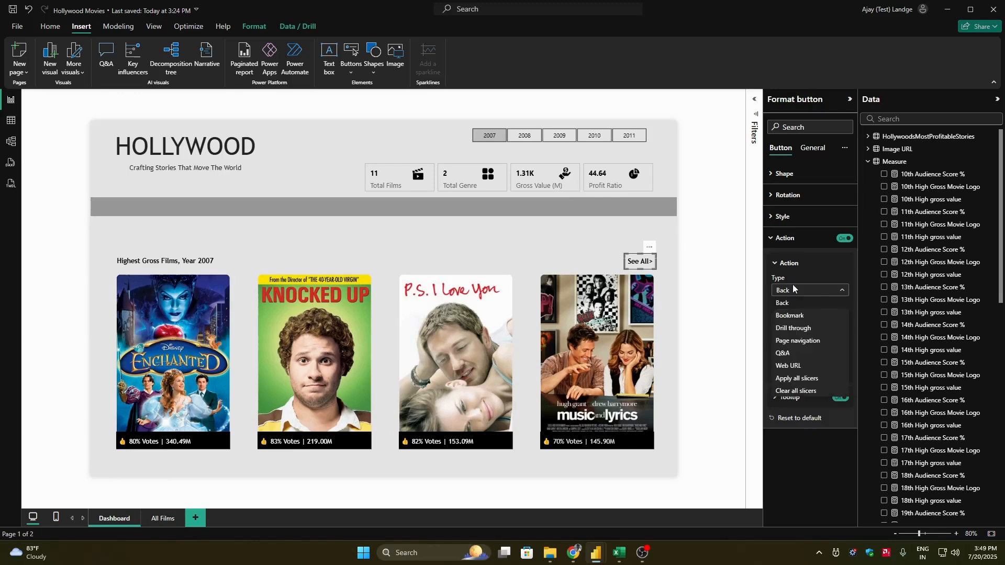
click(794, 340)
click(798, 344)
click(792, 363)
click(696, 319)
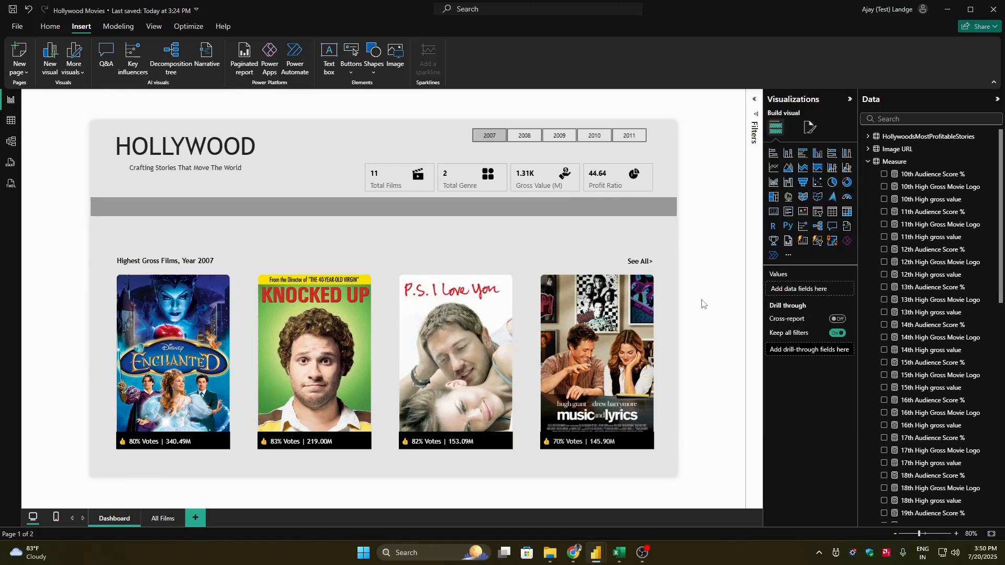
ctrl+click(644, 263)
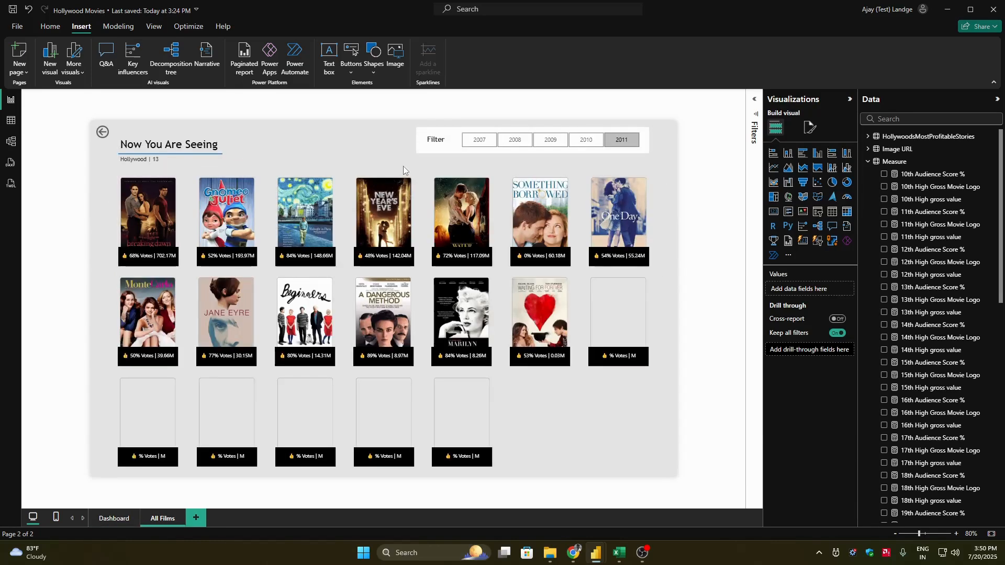
Step: Filter the All Films page by each year from 2007 to 2011 to check the movie cards, collapsing the Data and Visualizations panes
click(480, 147)
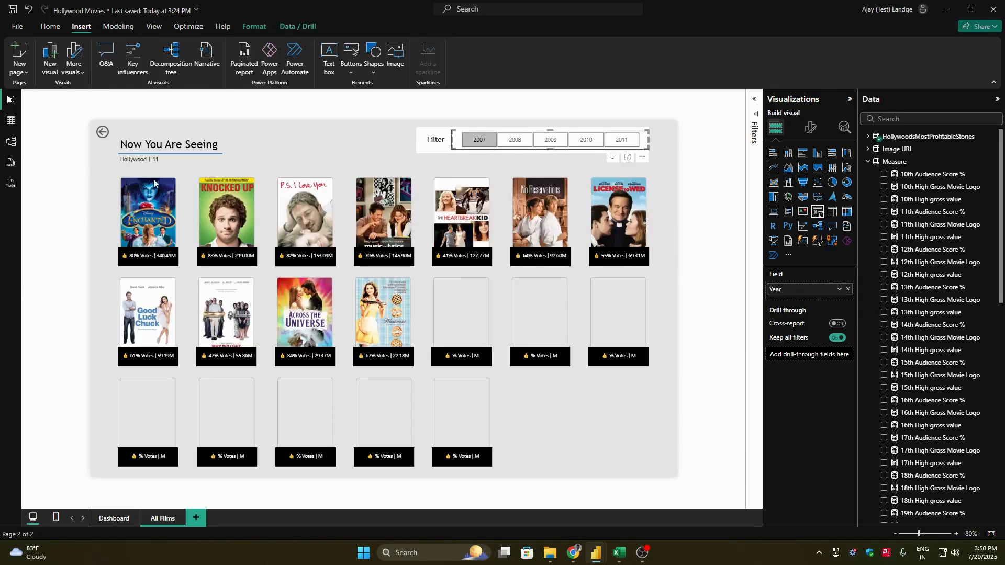
click(515, 140)
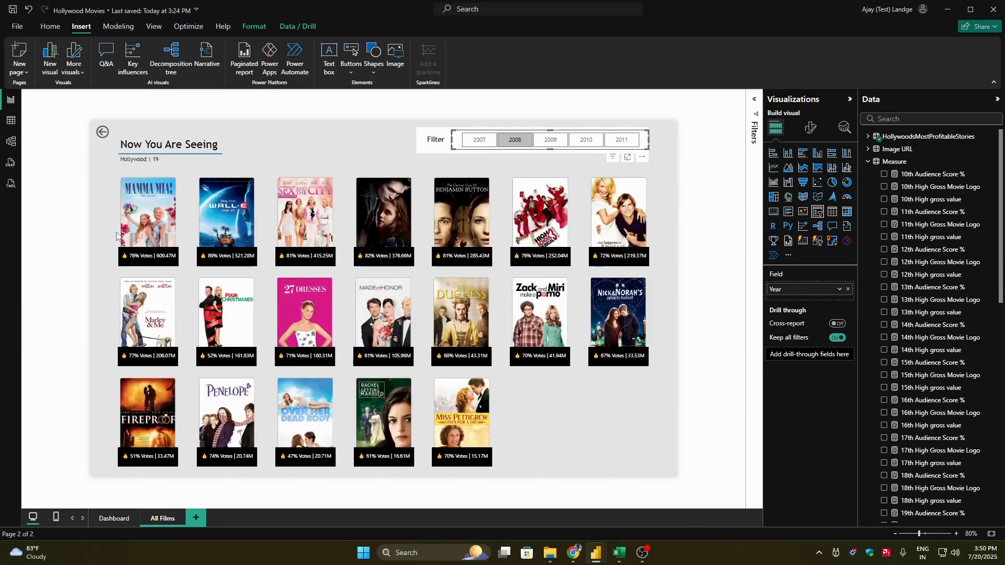
click(550, 140)
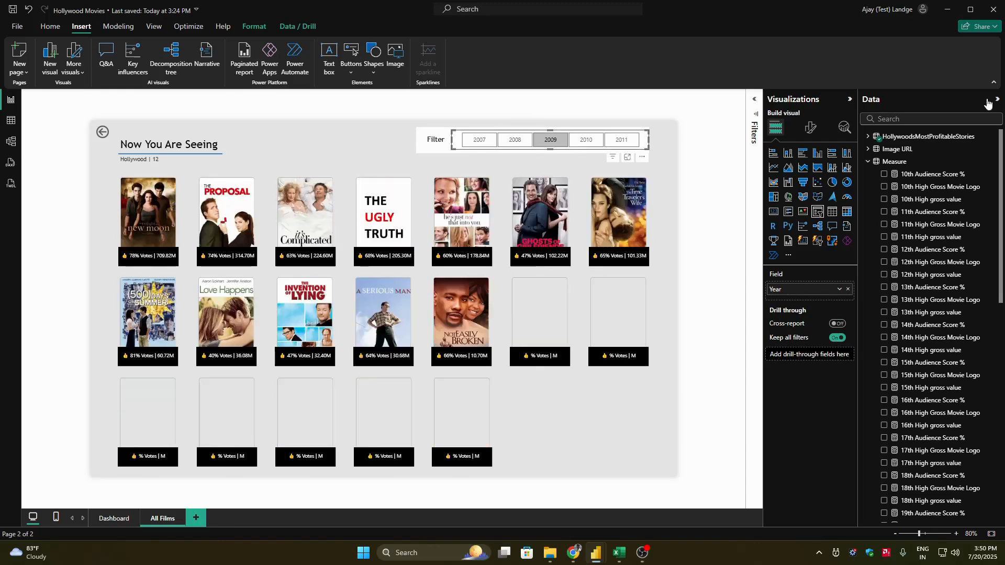
click(998, 100)
click(962, 99)
click(687, 140)
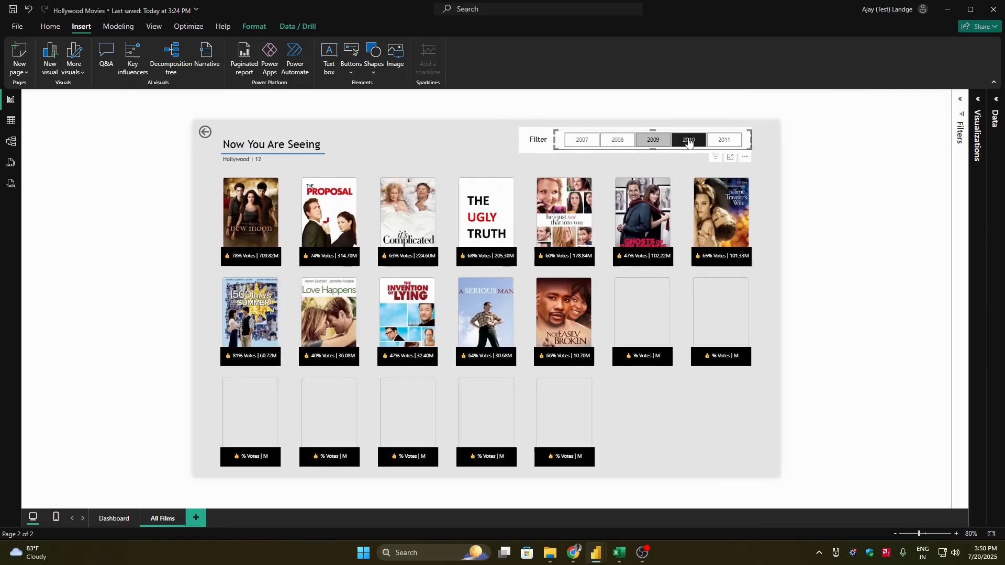
click(724, 139)
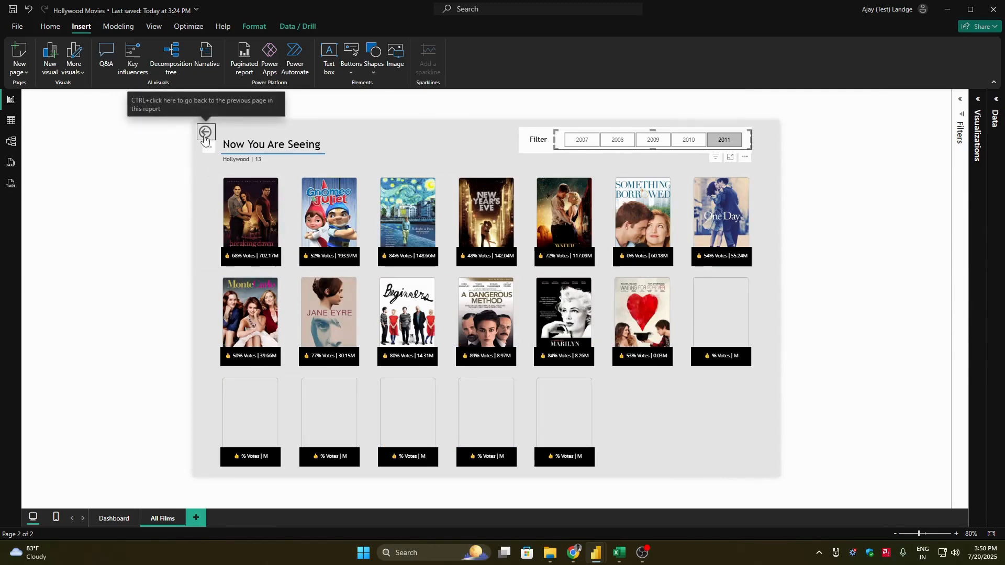
Step: Set the action type of the All Films page's back button to Page navigation with Dashboard as the destination
click(977, 100)
click(167, 132)
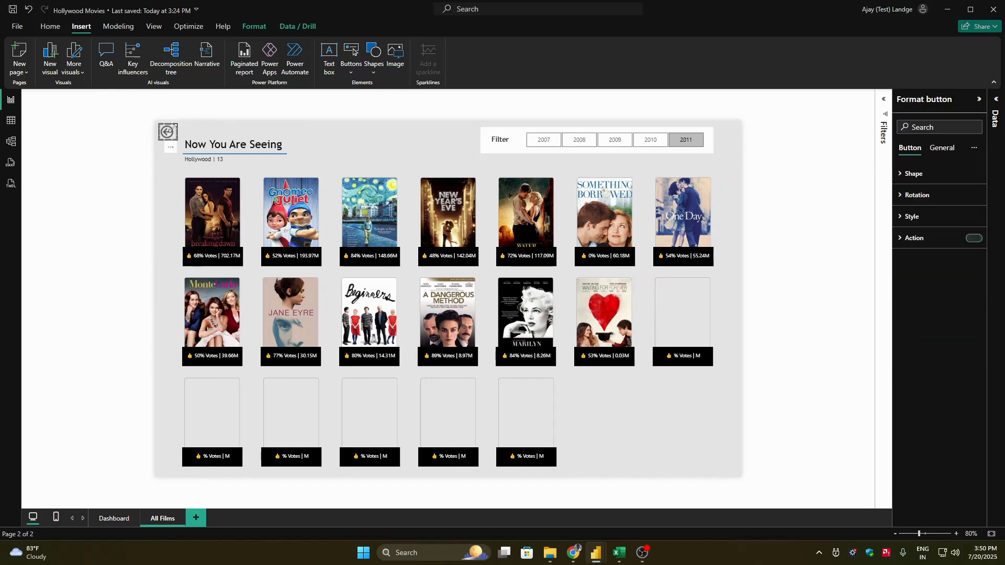
click(938, 238)
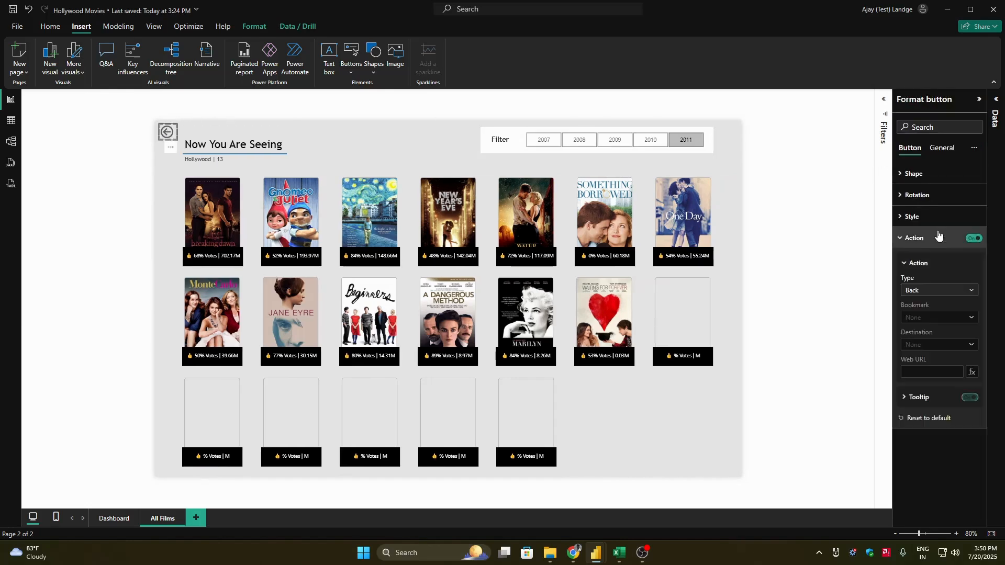
click(933, 290)
click(945, 339)
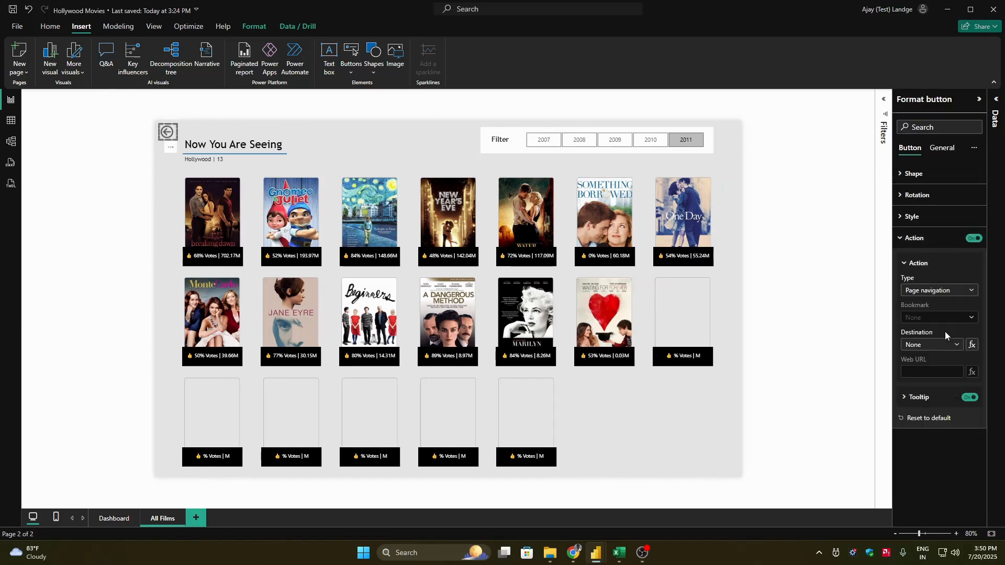
click(932, 345)
click(929, 358)
click(979, 99)
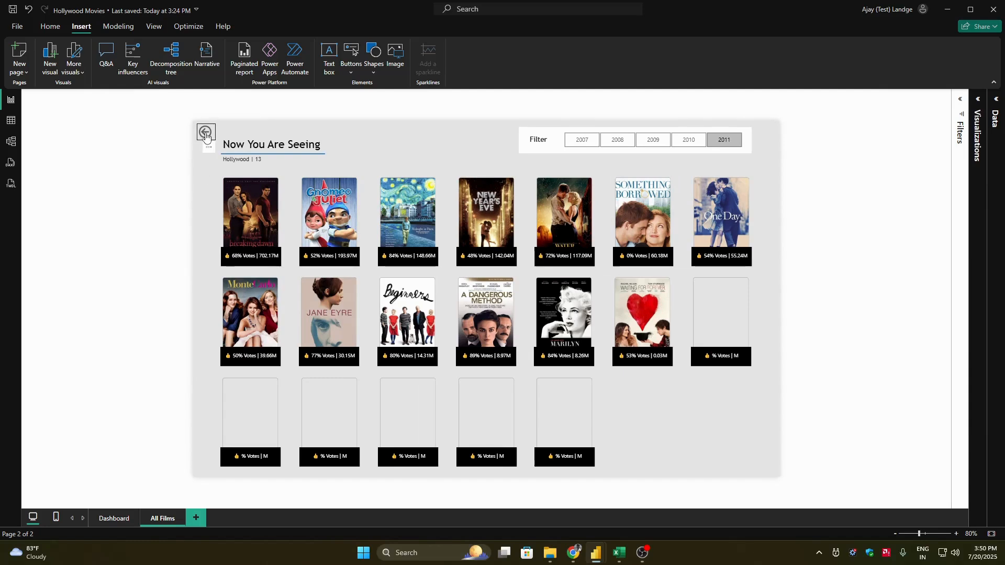
Step: Test the back button and the See All> link between both pages, filter All Films by 2007, and return to the Dashboard
ctrl+click(205, 134)
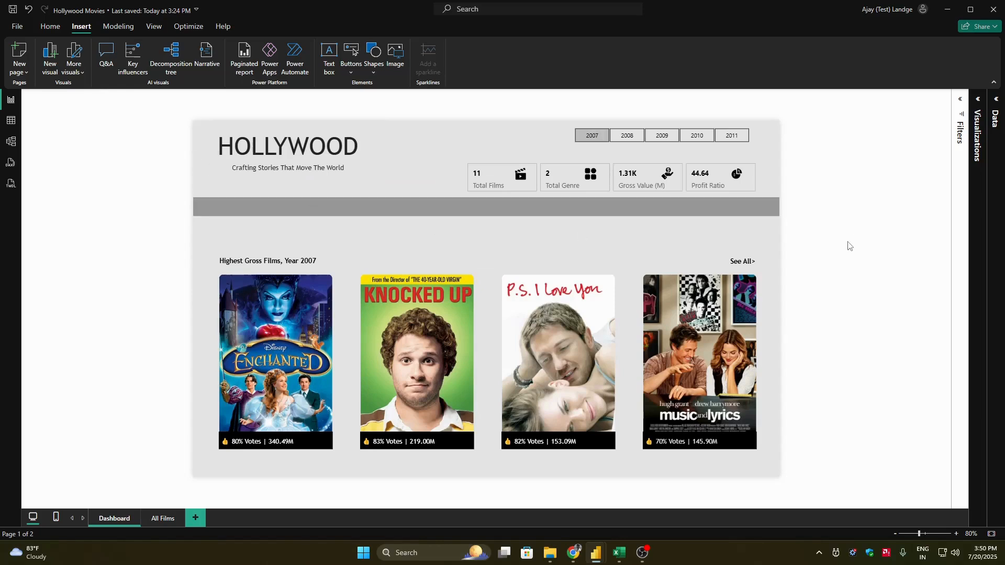
ctrl+click(740, 263)
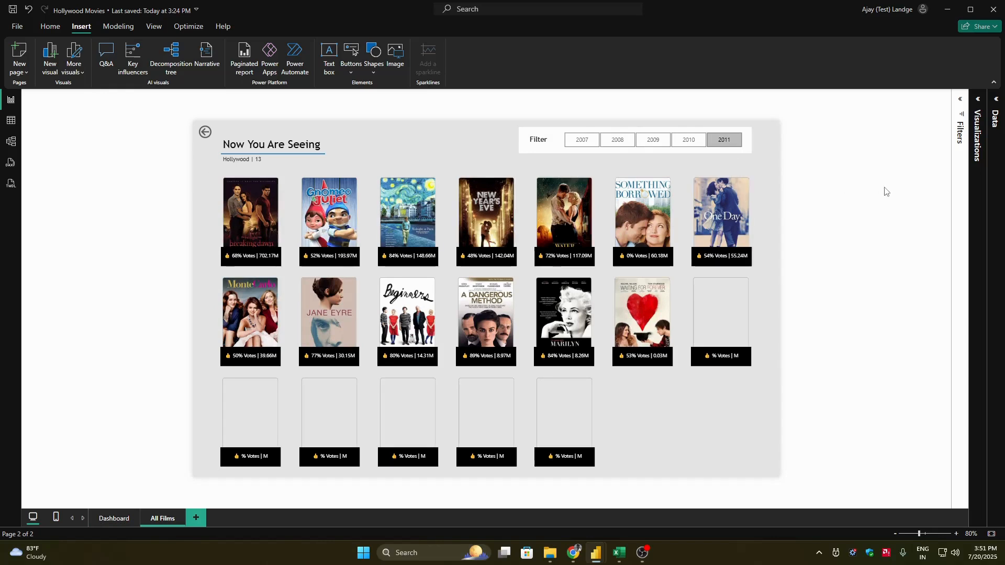
click(582, 140)
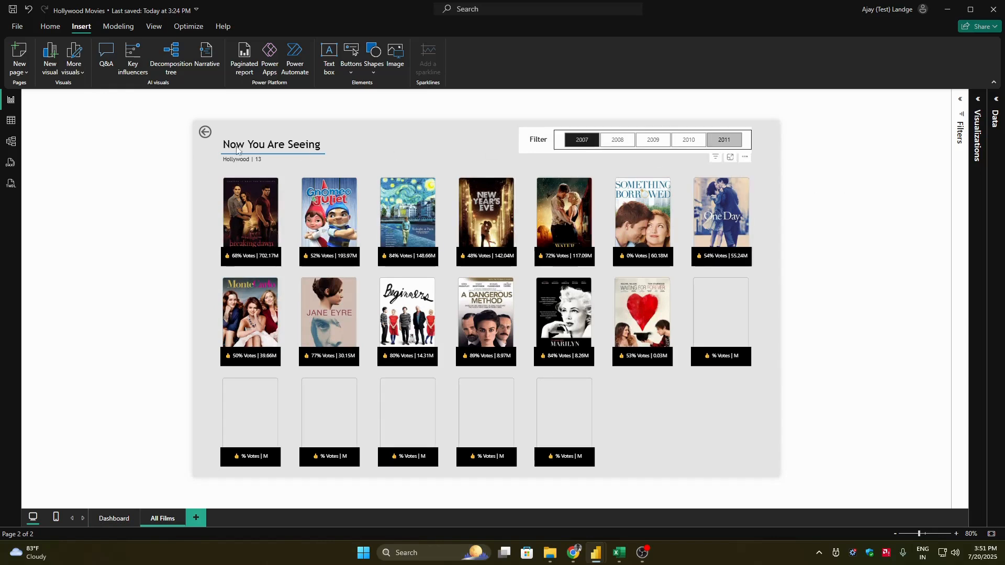
ctrl+click(204, 134)
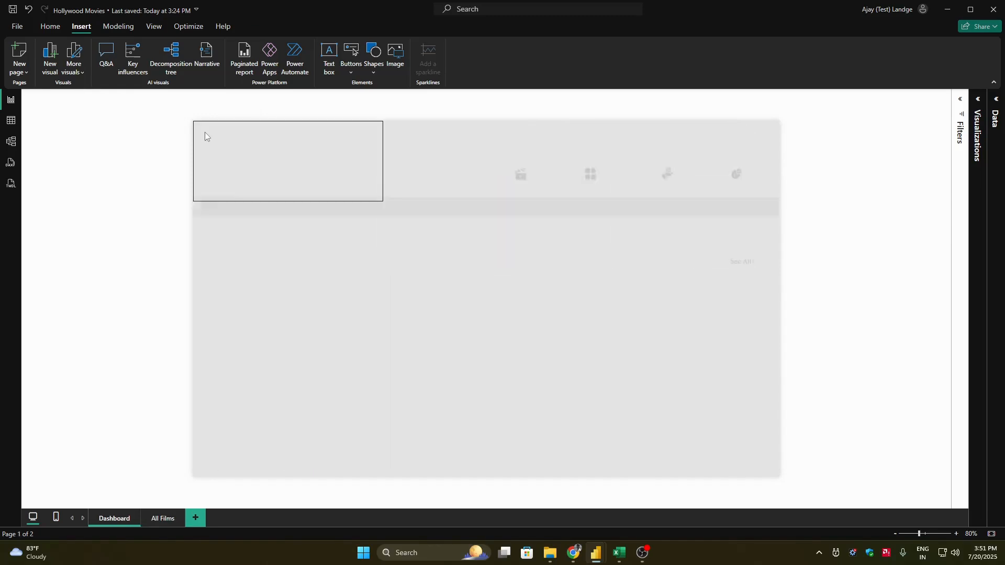